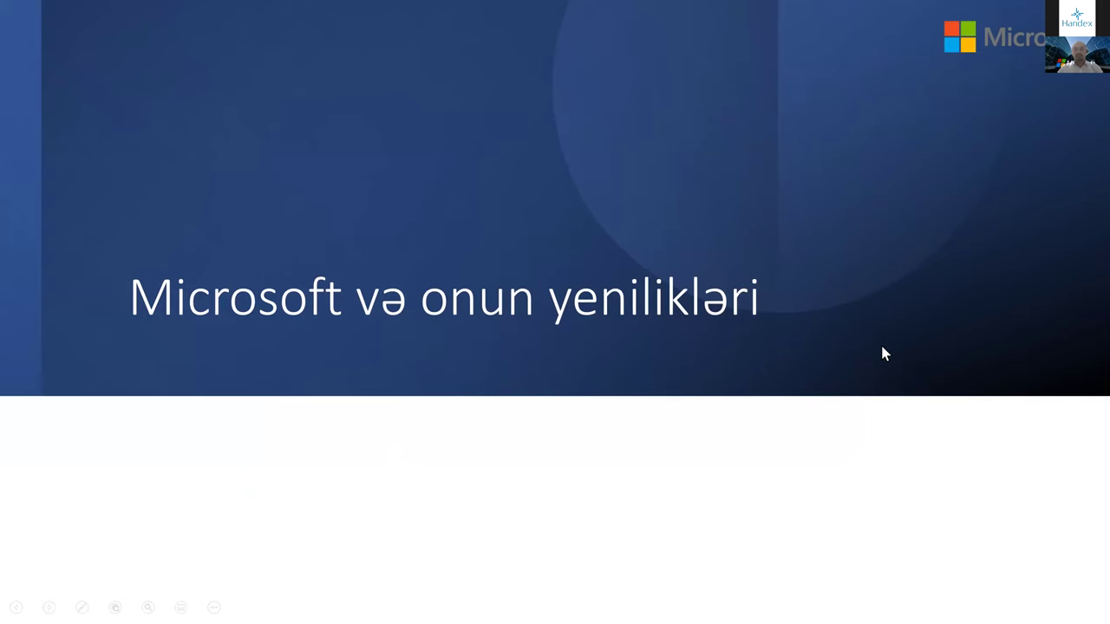
# - Advance past the 'Microsoft və onun yenilikləri' title slide to the presenter's background slide
pyautogui.click(882, 350)
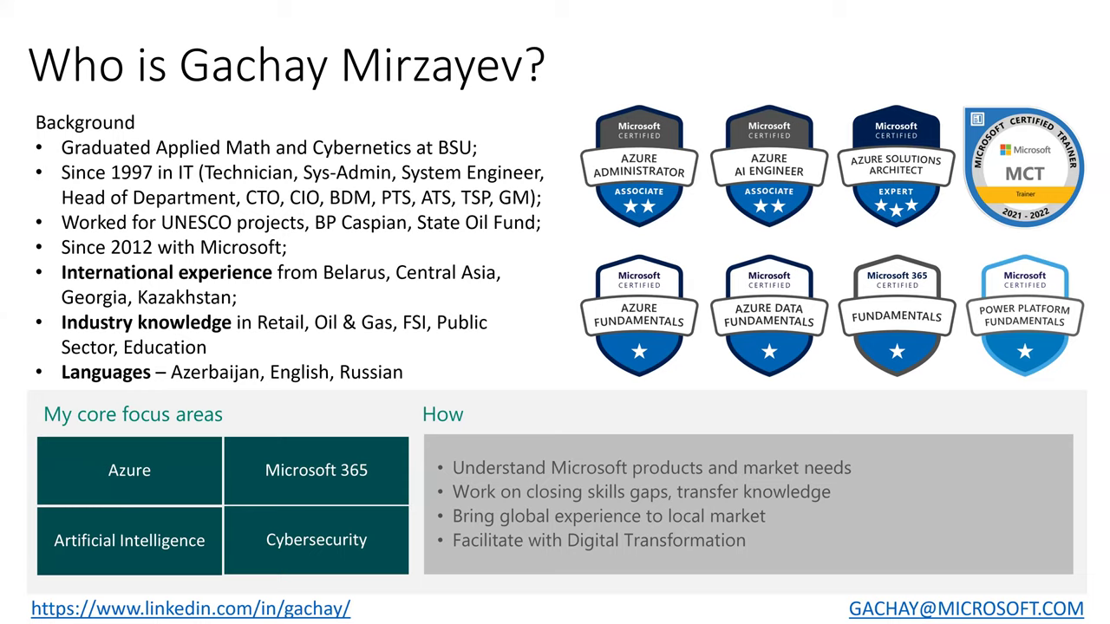
# - Advance to the Agenda slide listing eleven topics, from Windows 11 to Products Ending Support in 2021
pyautogui.press('Right')
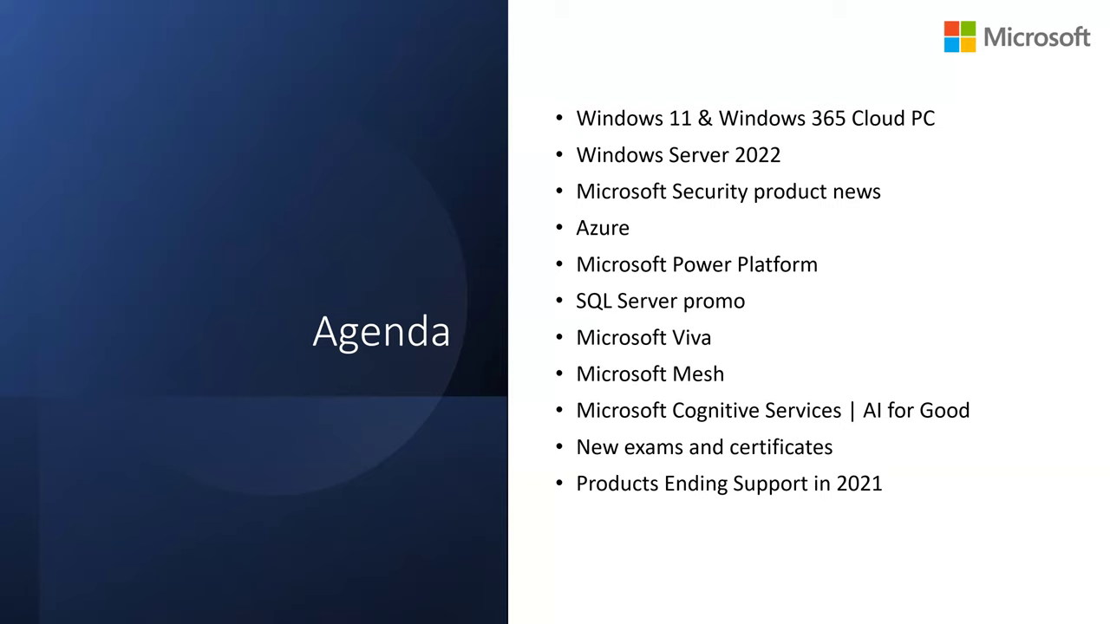
# - Advance to the Windows 11 slide with its upgrade and October 5 release links
pyautogui.press('Right')
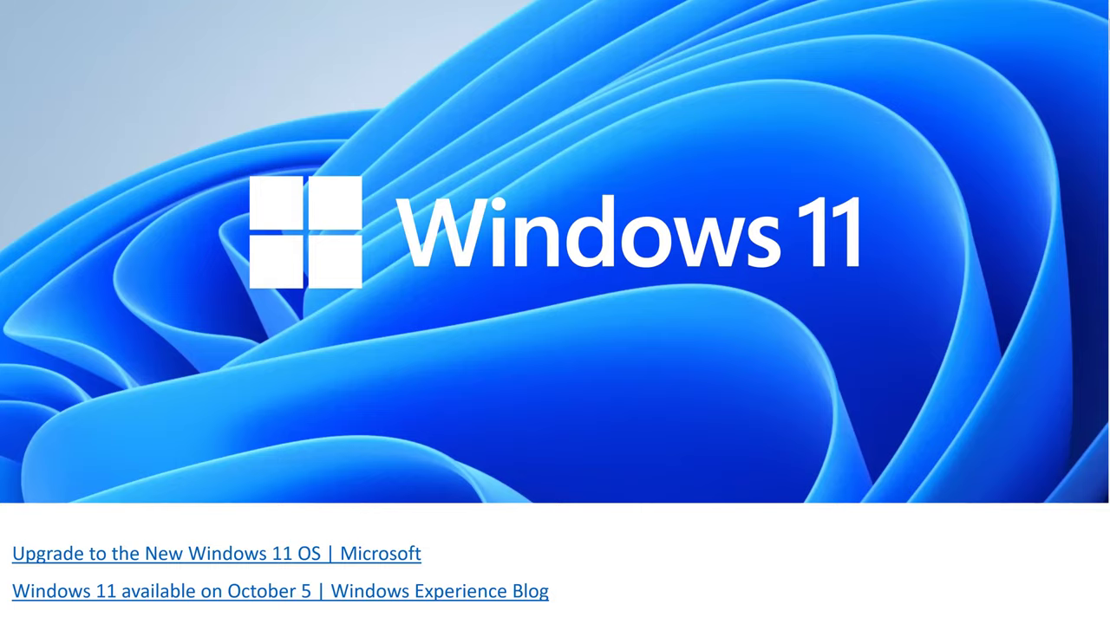
# - Advance from the Windows 11 slide to the Windows 365 Cloud PC slide
pyautogui.press('Right')
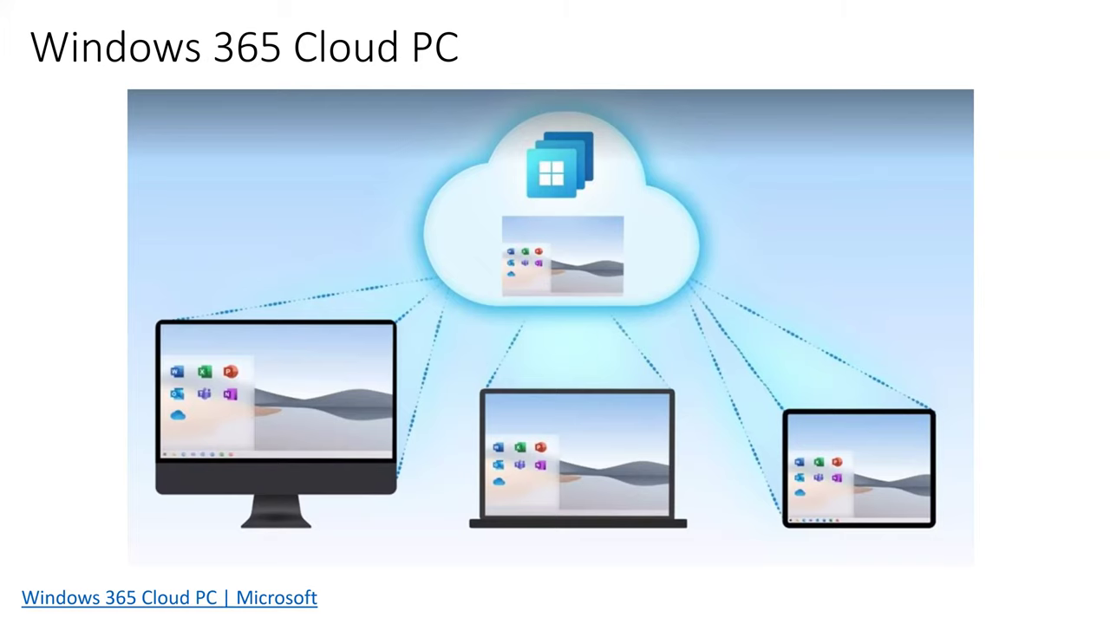
# - Advance to the Windows 365 Business slide with Basic, Standard and Premium plans at $31, $41 and $66
pyautogui.press('Right')
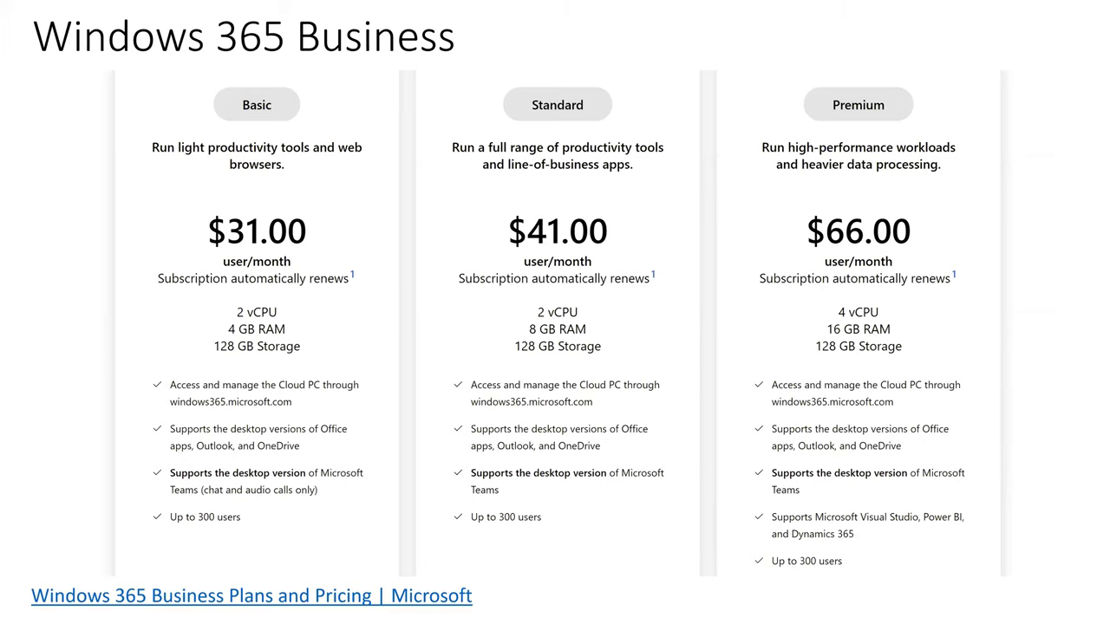
# - Advance past the Windows 365 Business plans to the Windows 365 Enterprise pricing slide
pyautogui.press('Right')
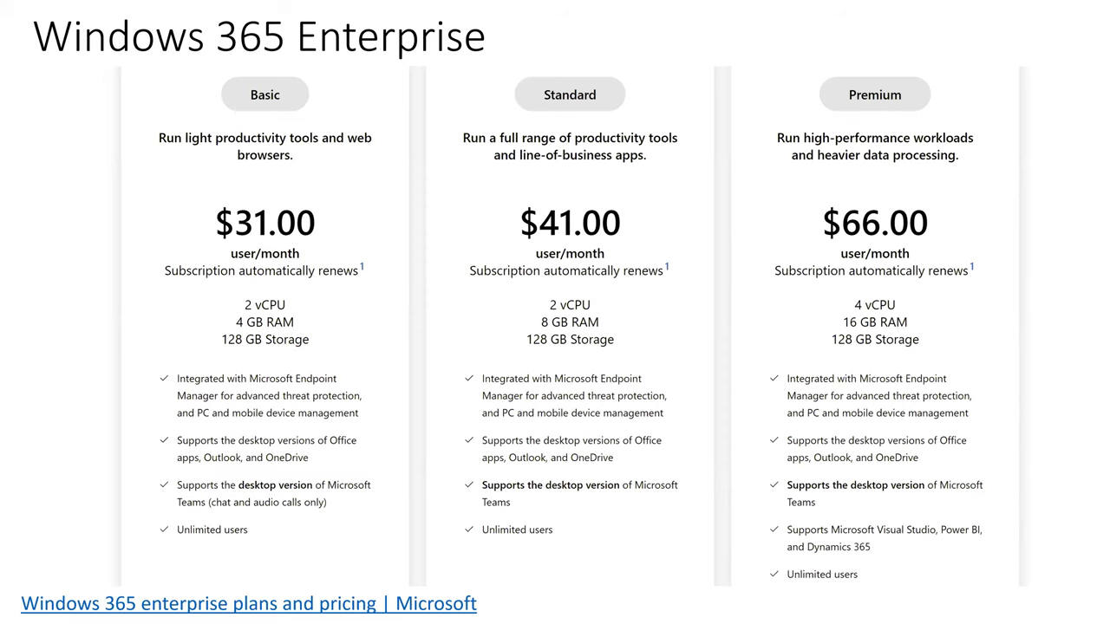
# - Advance to the Windows Server 2022 slide with its evaluation, what's-new and Summit links
pyautogui.press('Right')
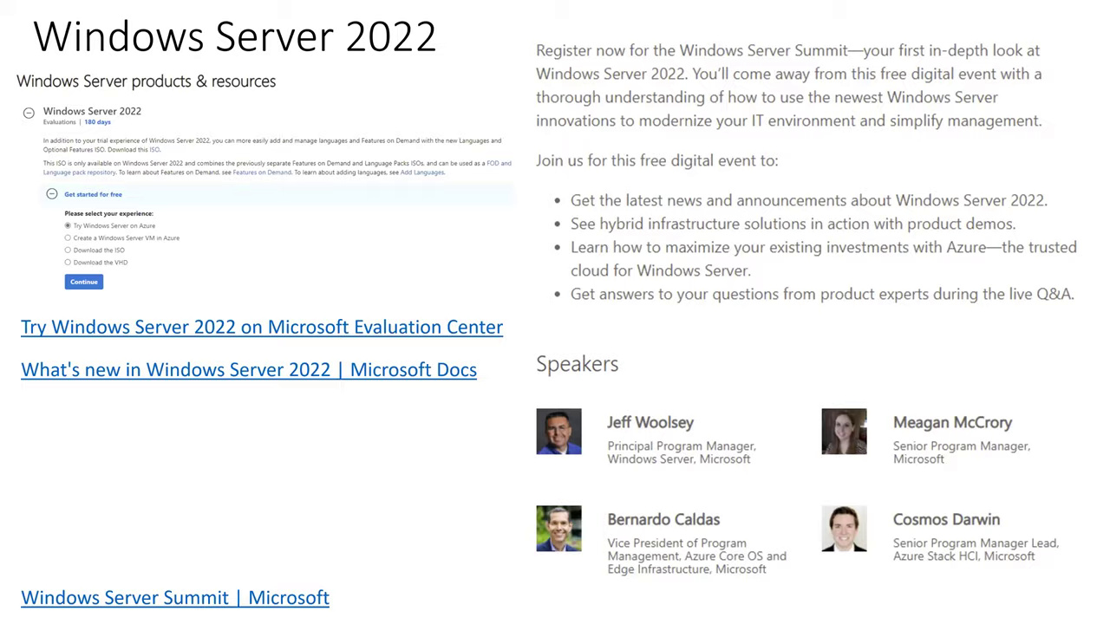
# - Advance from the Windows Server 2022 slide to the Azure Heat Map slide
pyautogui.press('Right')
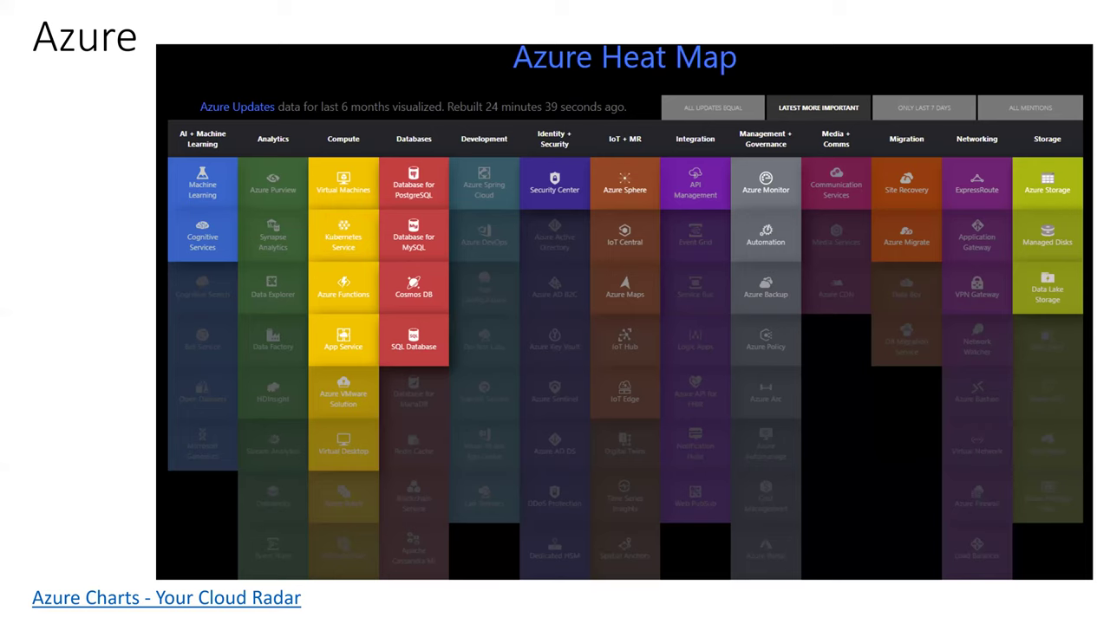
# - Advance to the Microsoft Security product news slide
pyautogui.press('Right')
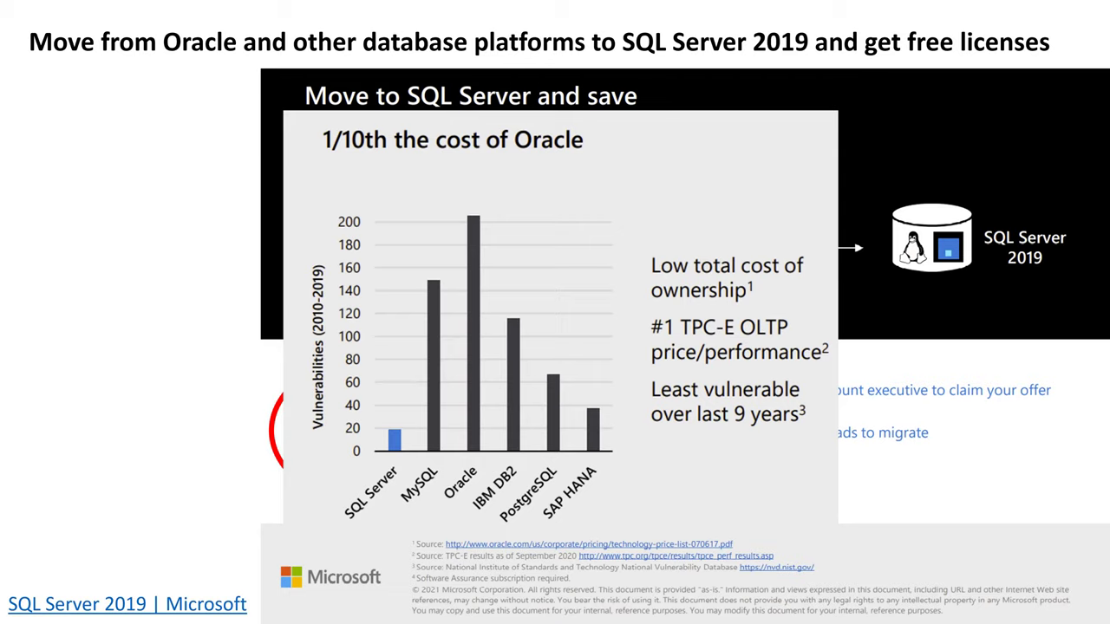
pyautogui.press('Right')
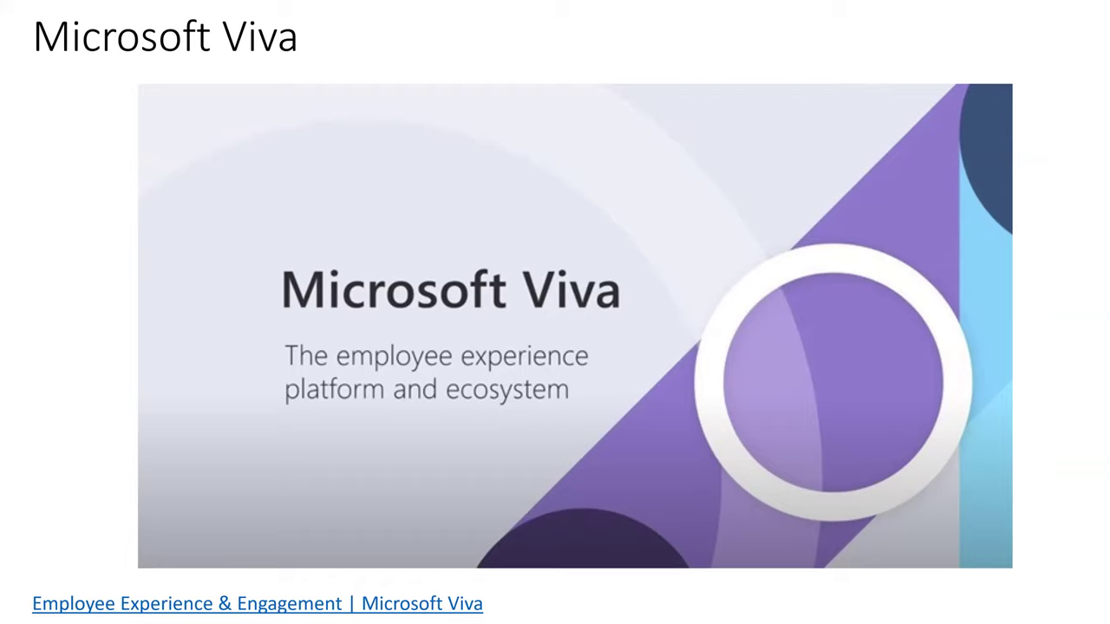
# - Advance from Microsoft Viva to the Mesh slide listing five collaboration benefits
pyautogui.press('Right')
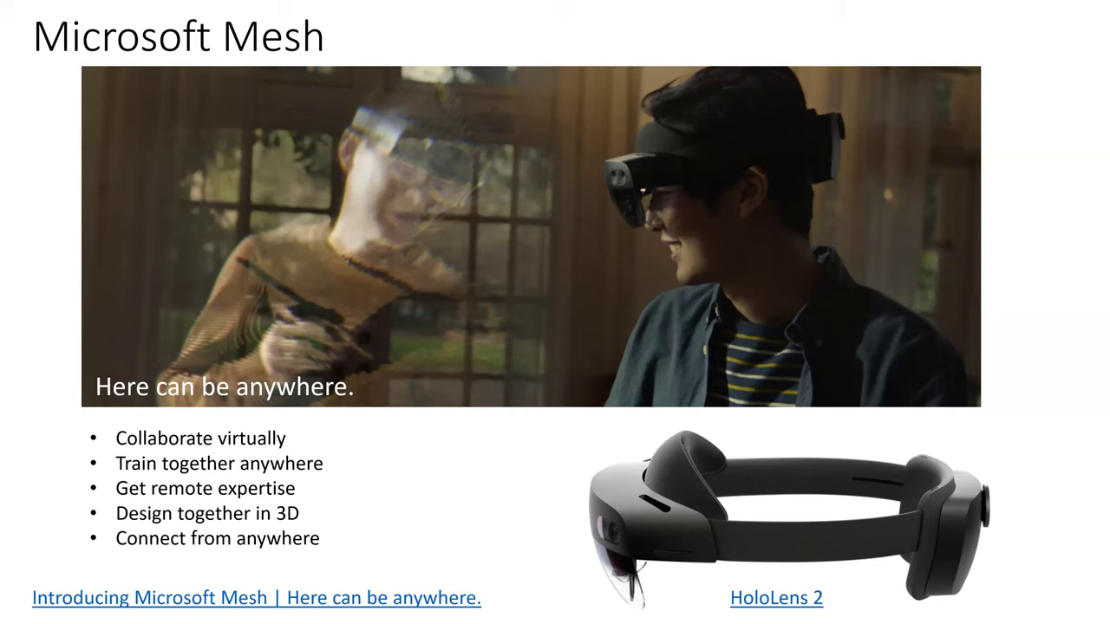
# - Advance the slideshow past Cognitive Services to the Azerbaijan language translator slide
pyautogui.press('Right')
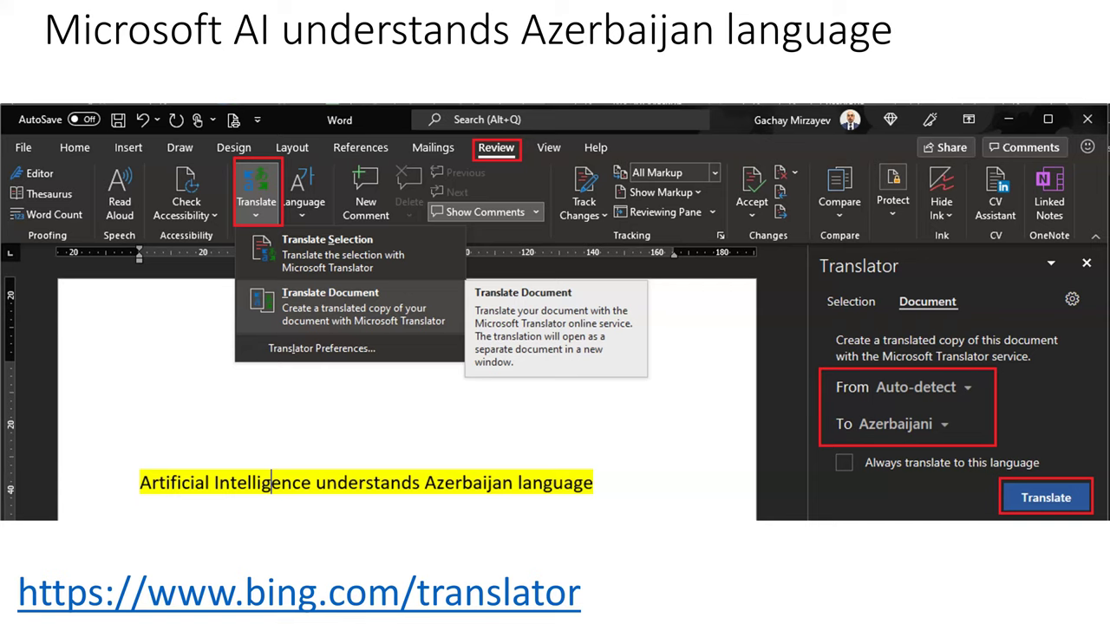
# - Advance from the Azerbaijan language slide to the AI for Good project slide
pyautogui.press('Right')
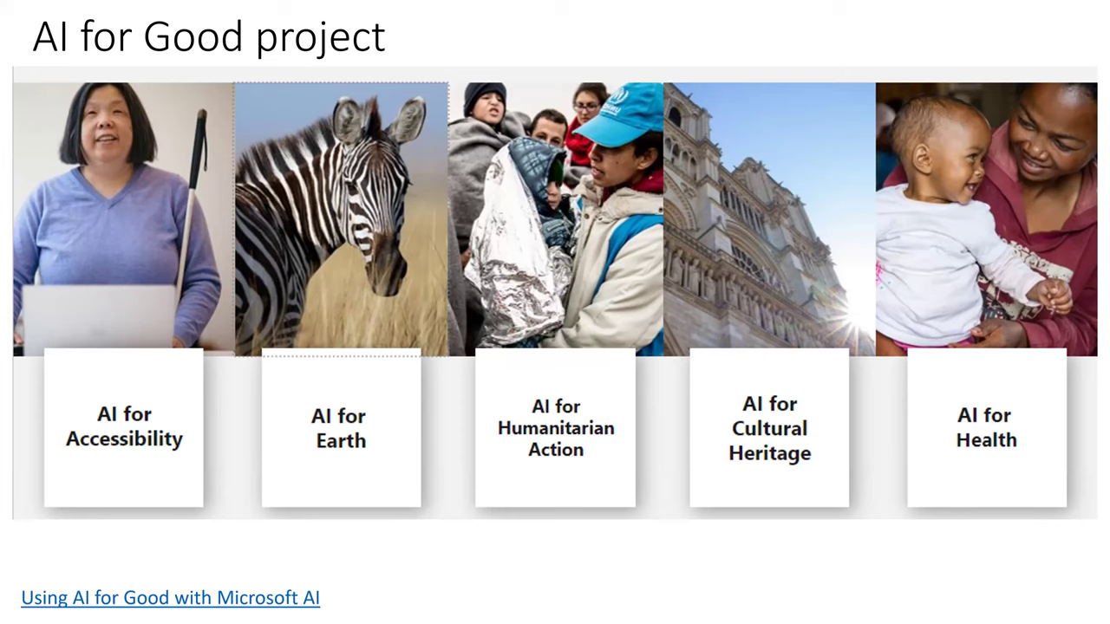
# - Advance to the slide listing SC-900, MS-740 and AZ-140 exams
pyautogui.press('Right')
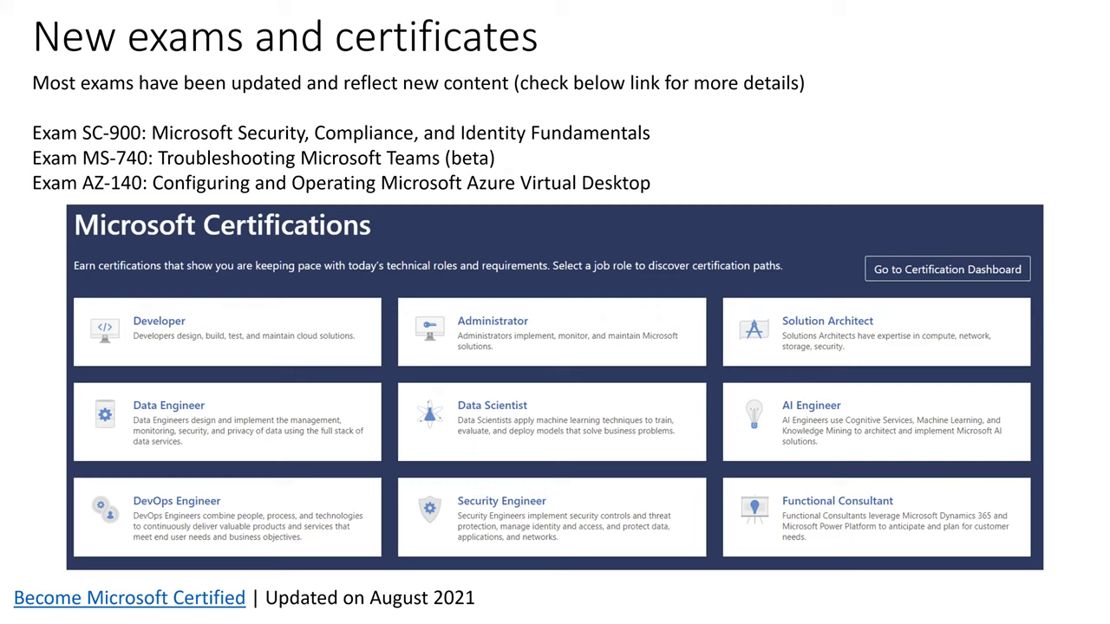
# - Advance from the certifications slide to Products Ending Support in 2021
pyautogui.press('Right')
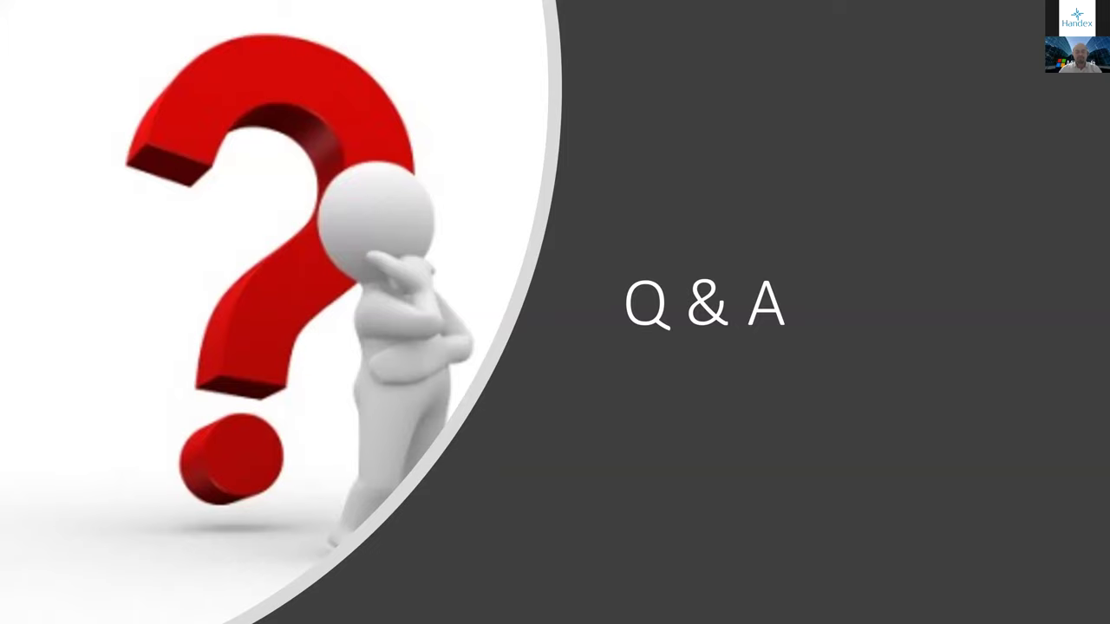
# - Advance past the final Q&A slide to end the Microsoft news show
pyautogui.press('Right')
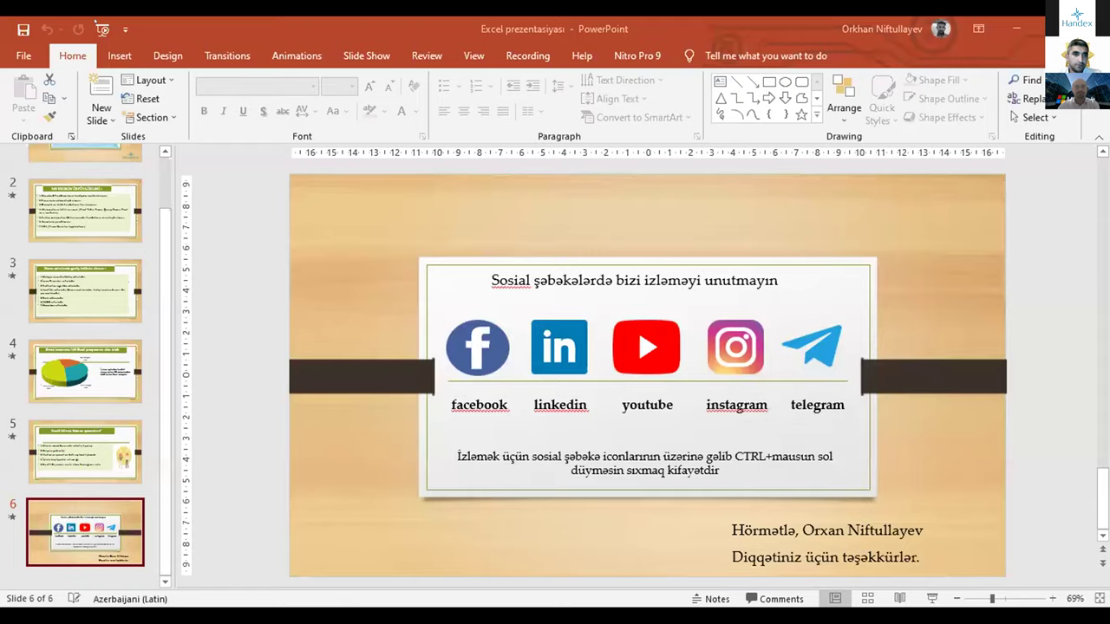
# - Start the "Excel prezentasiyası" slideshow from its first slide
pyautogui.click(99, 27)
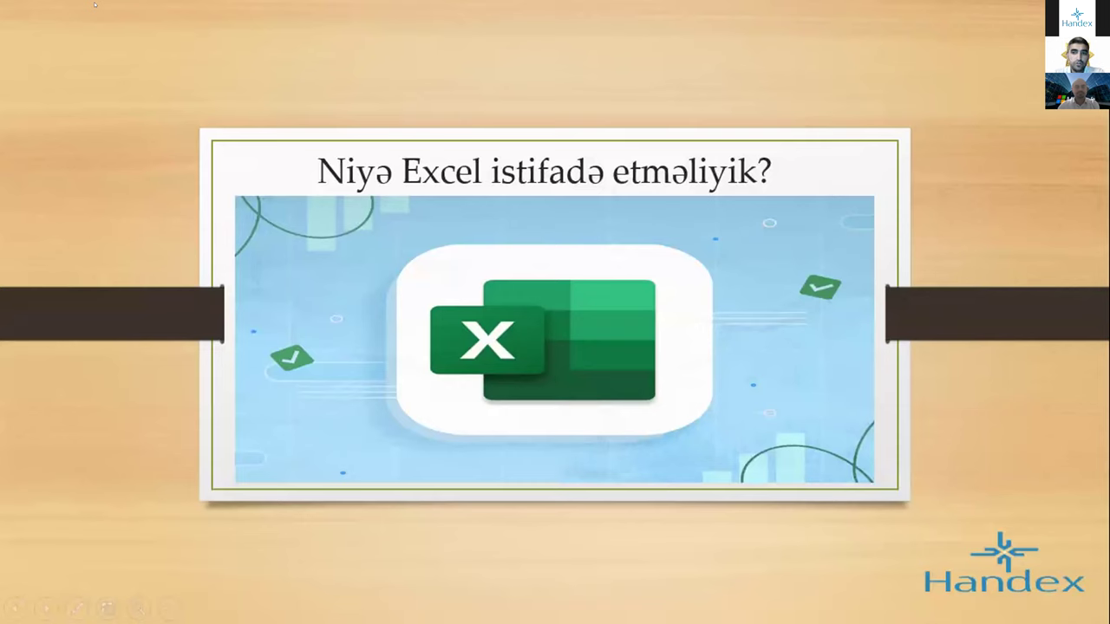
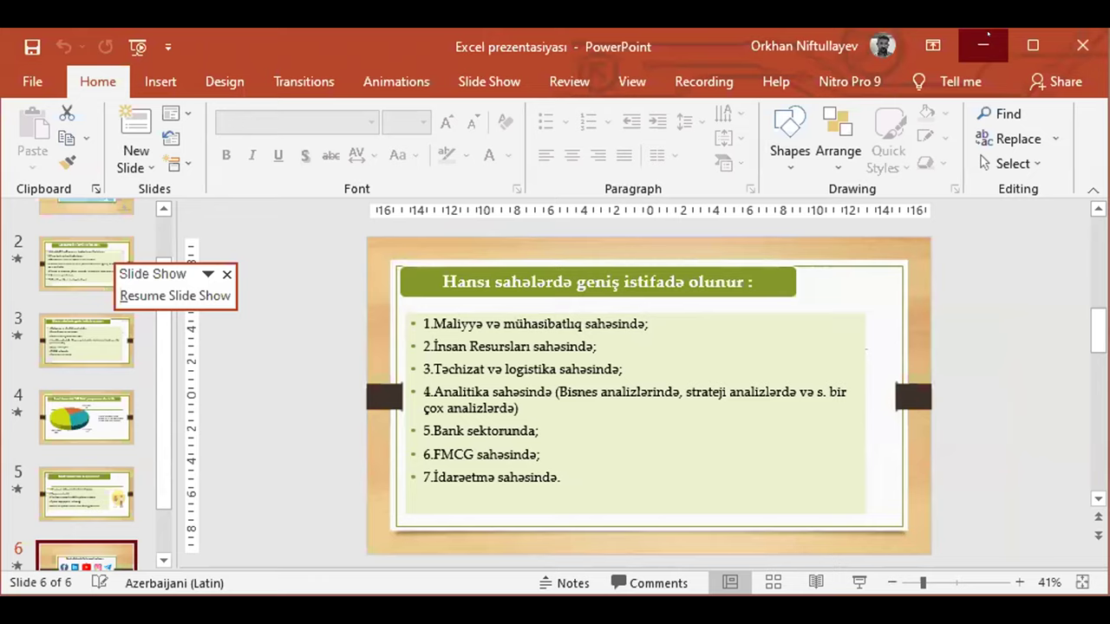
# - Switch from PowerPoint to the blank New Microsoft Excel Worksheet workbook
pyautogui.click(988, 34)
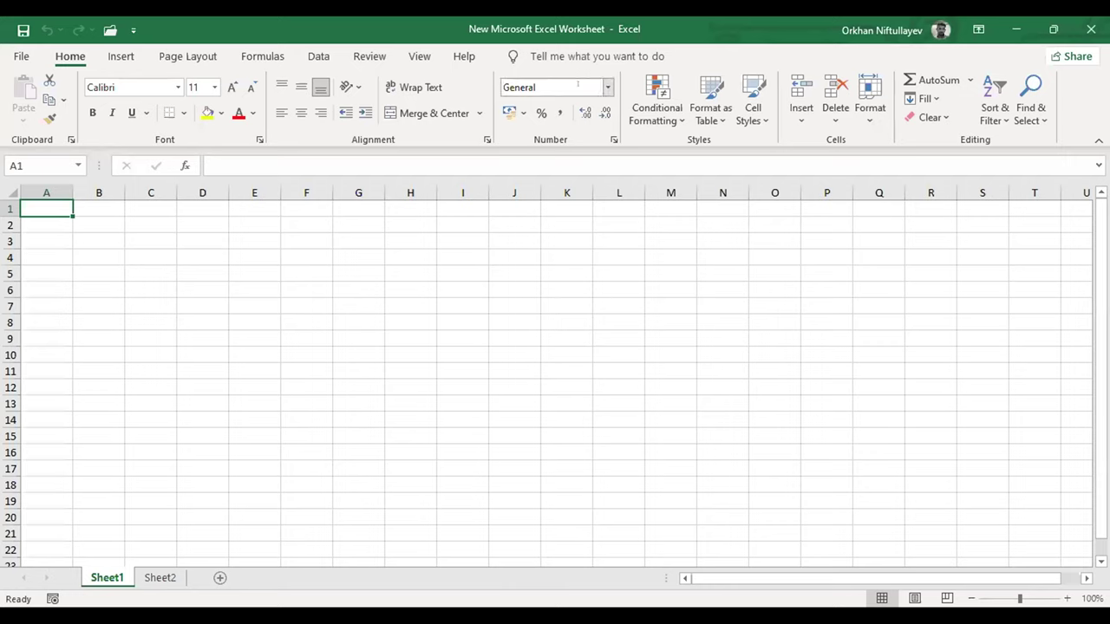
# - Enter 11 in cell A1, delete it, then go to the File page
pyautogui.write('11')
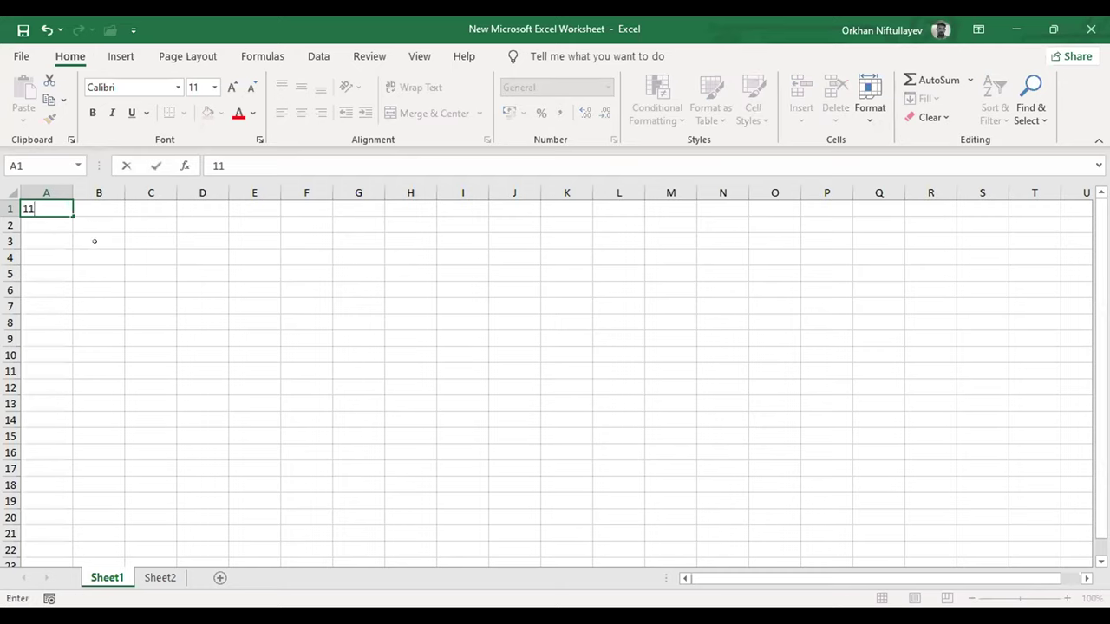
pyautogui.click(97, 257)
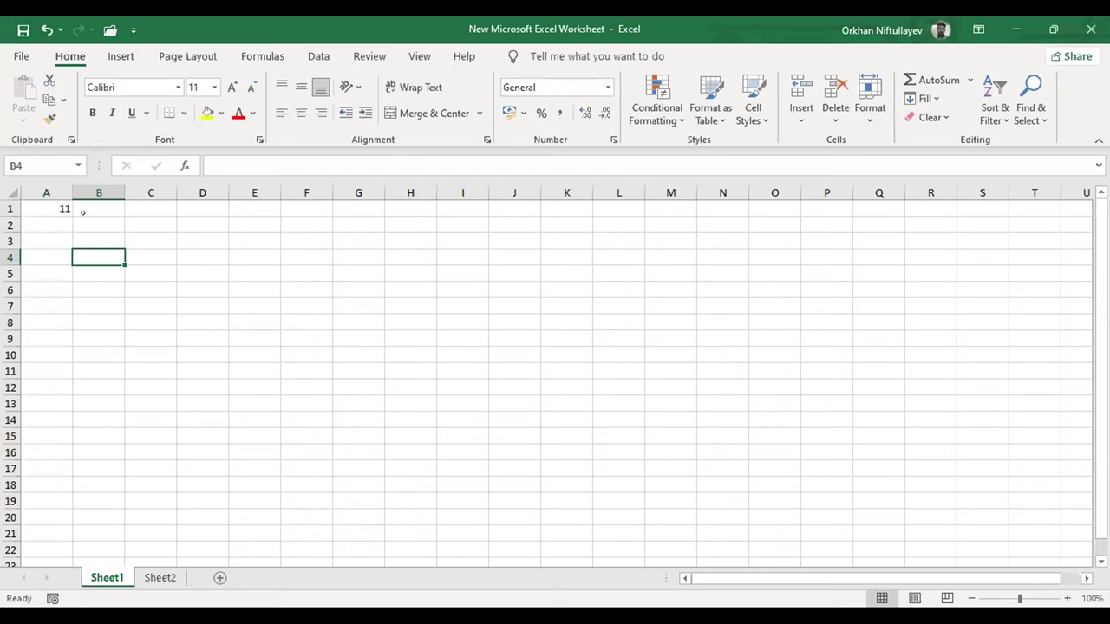
pyautogui.click(52, 209)
pyautogui.press('Delete')
pyautogui.click(97, 257)
pyautogui.click(22, 56)
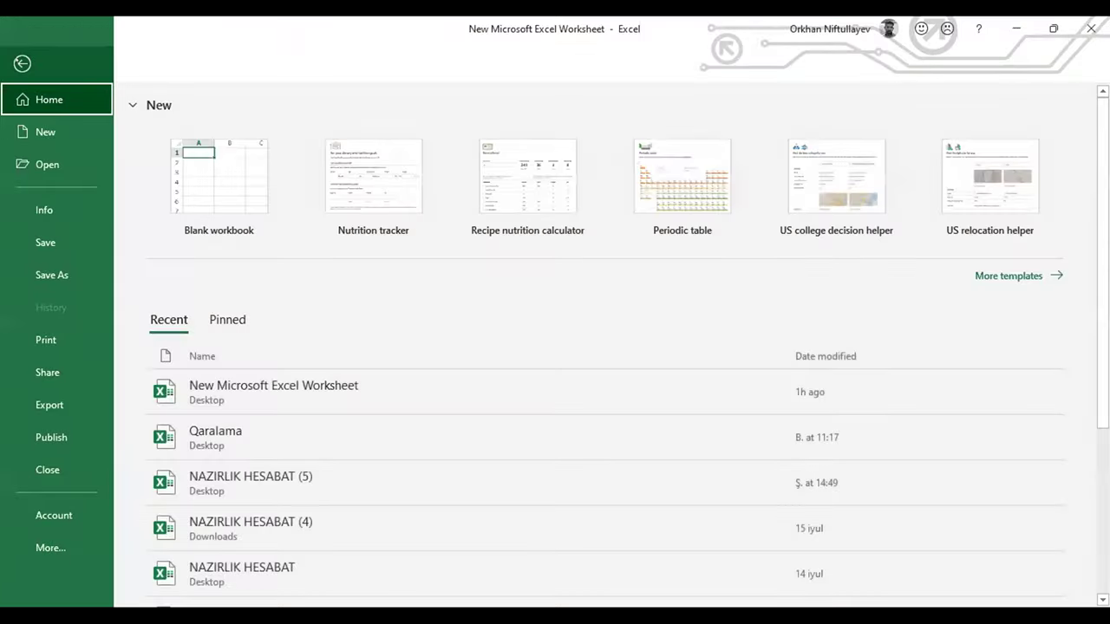
# - View the workbook's Info page in backstage, then return to the empty sheet
pyautogui.click(22, 60)
pyautogui.click(22, 52)
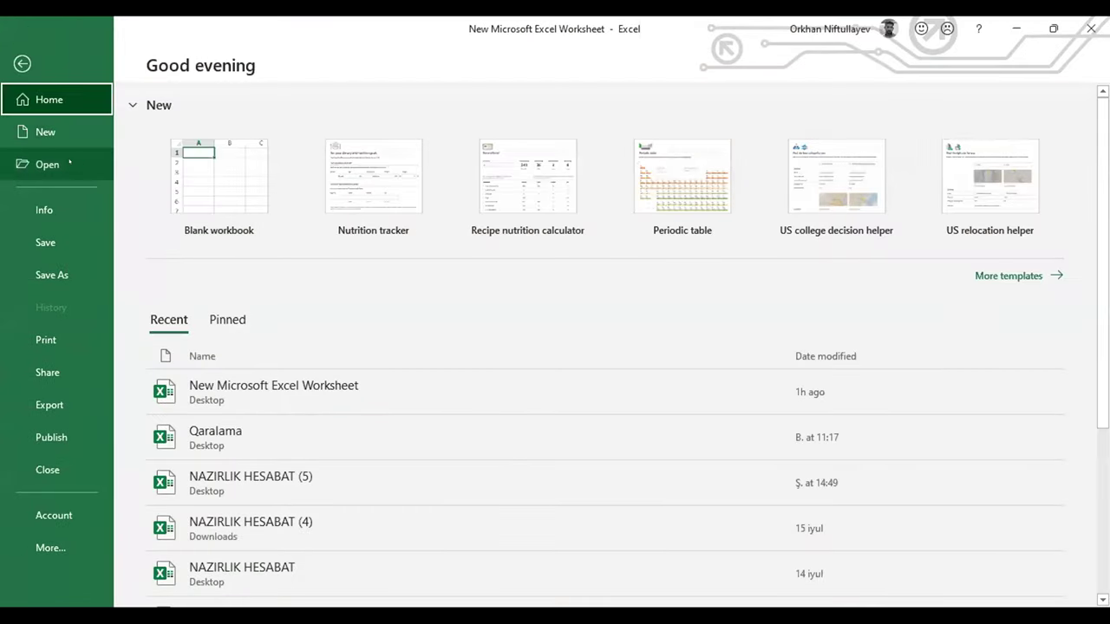
pyautogui.click(43, 210)
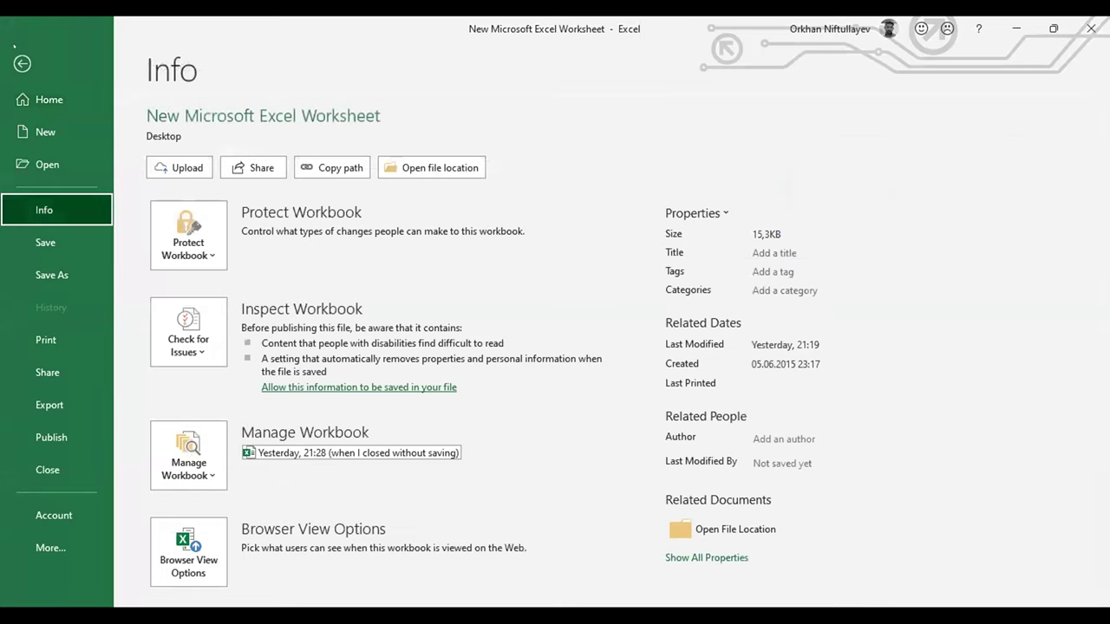
pyautogui.click(22, 63)
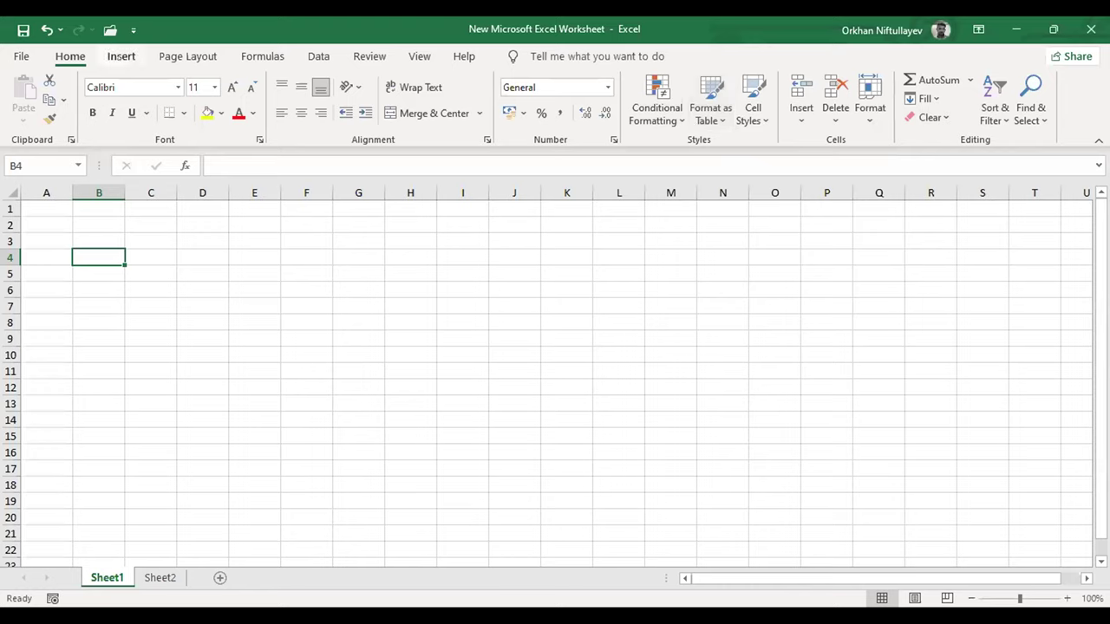
# - Browse the Insert tab, try Recommended PivotTables, then show the Page Layout tab
pyautogui.click(121, 56)
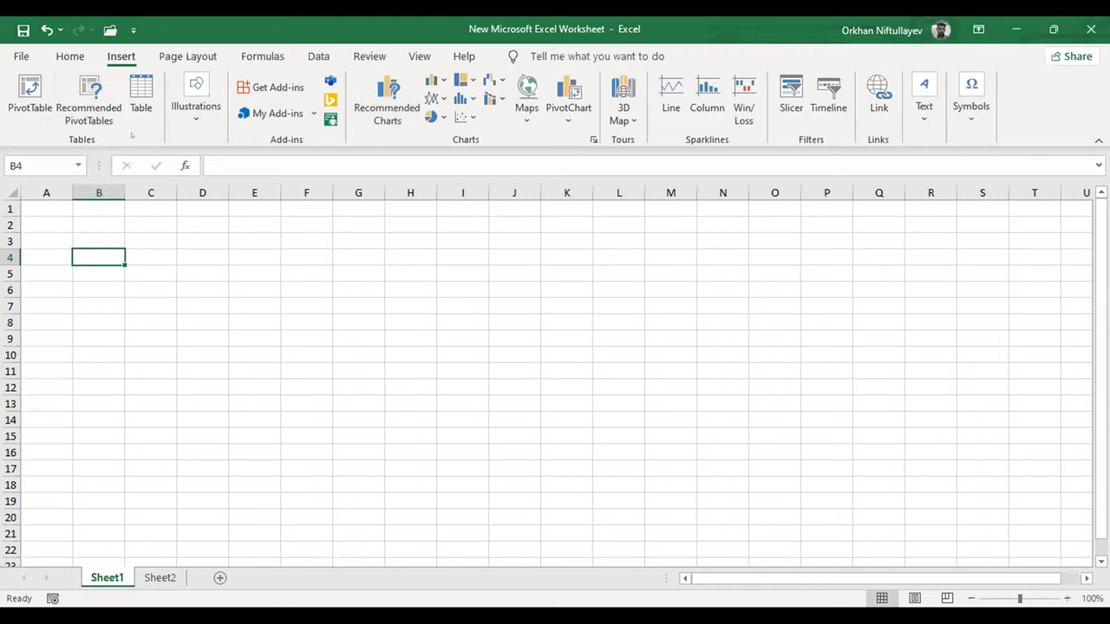
pyautogui.click(57, 87)
pyautogui.click(188, 55)
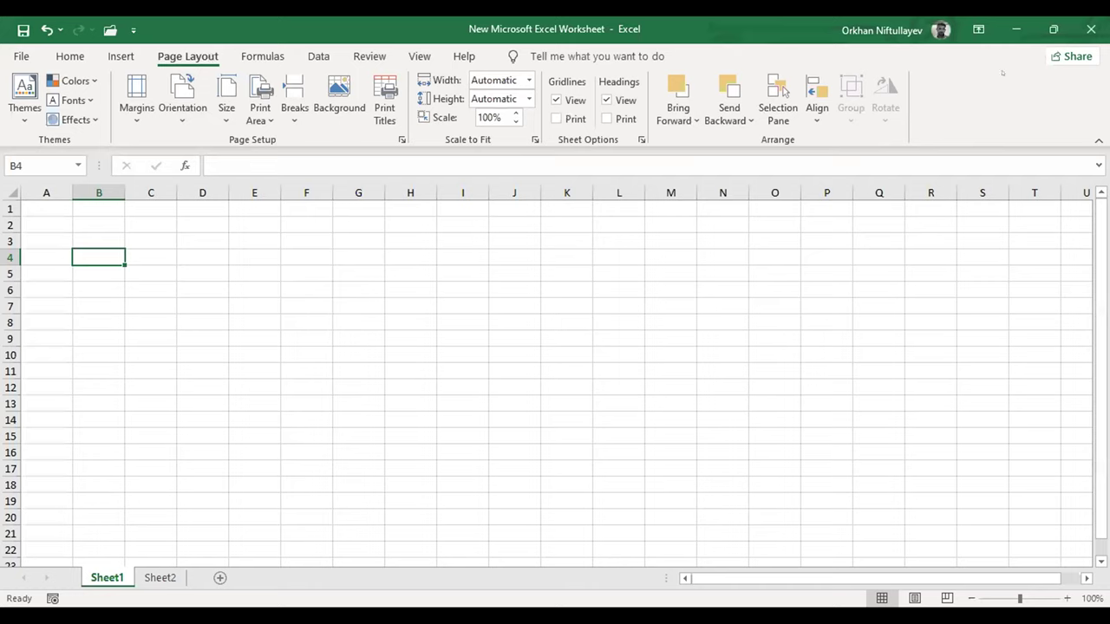
# - Inspect Ribbon Display Options without changing them, then show the Formulas tab
pyautogui.click(978, 30)
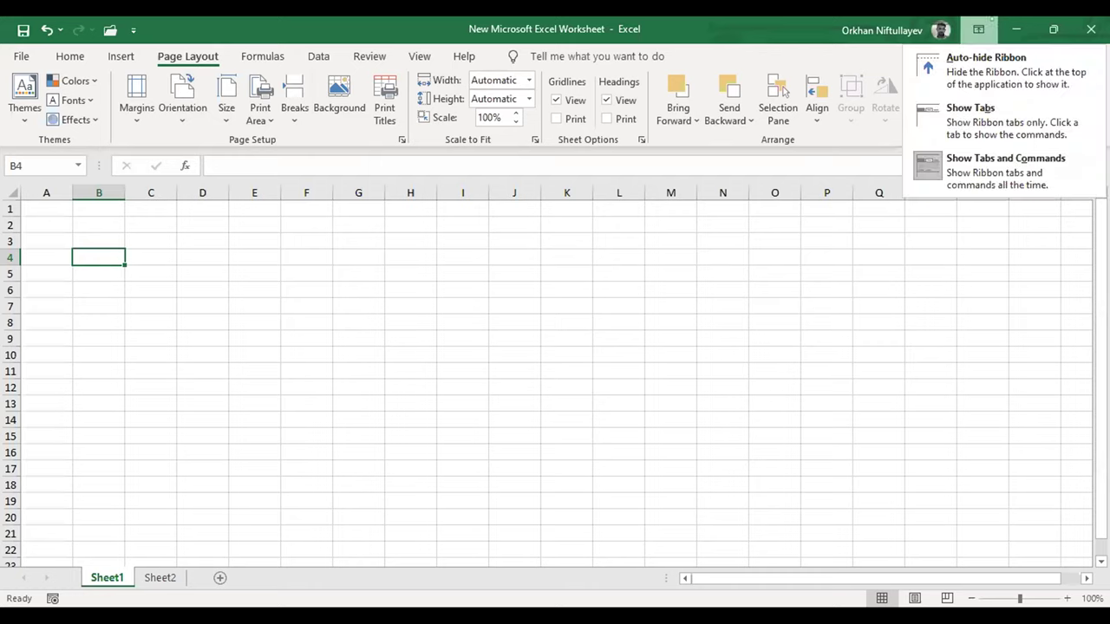
pyautogui.click(884, 205)
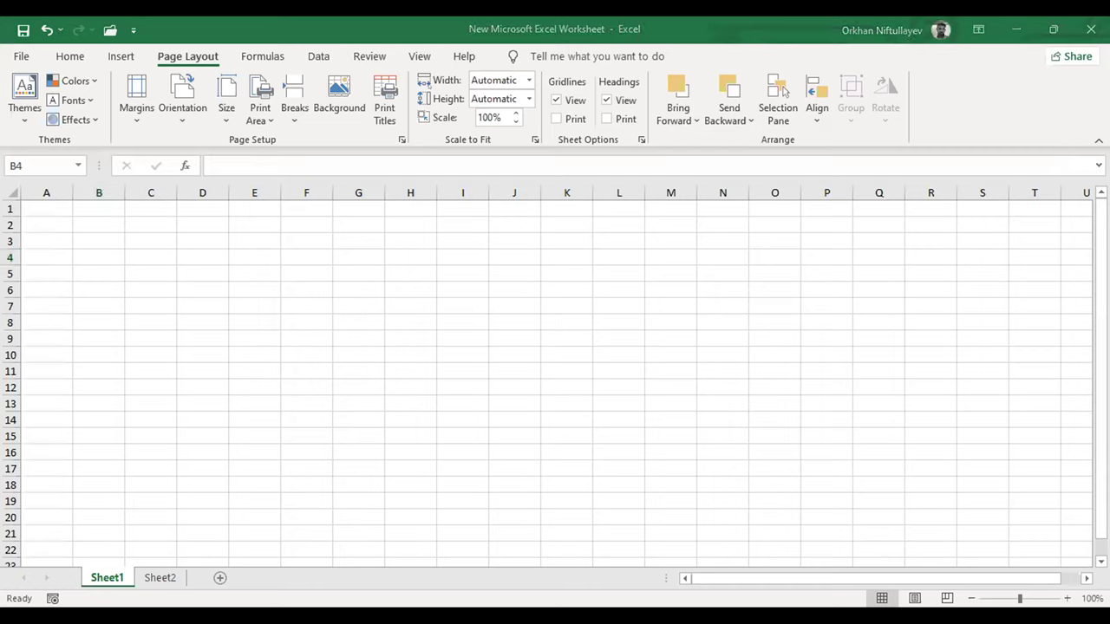
pyautogui.click(238, 57)
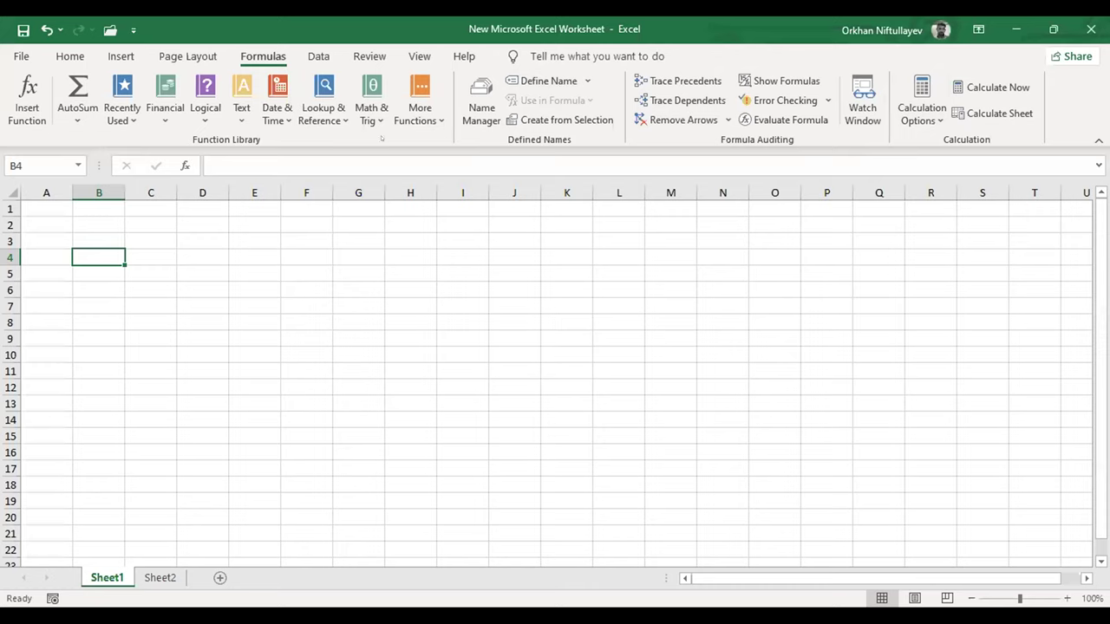
# - Look at the Data tab, dismiss its tip via G7, then show the Review tab
pyautogui.click(319, 56)
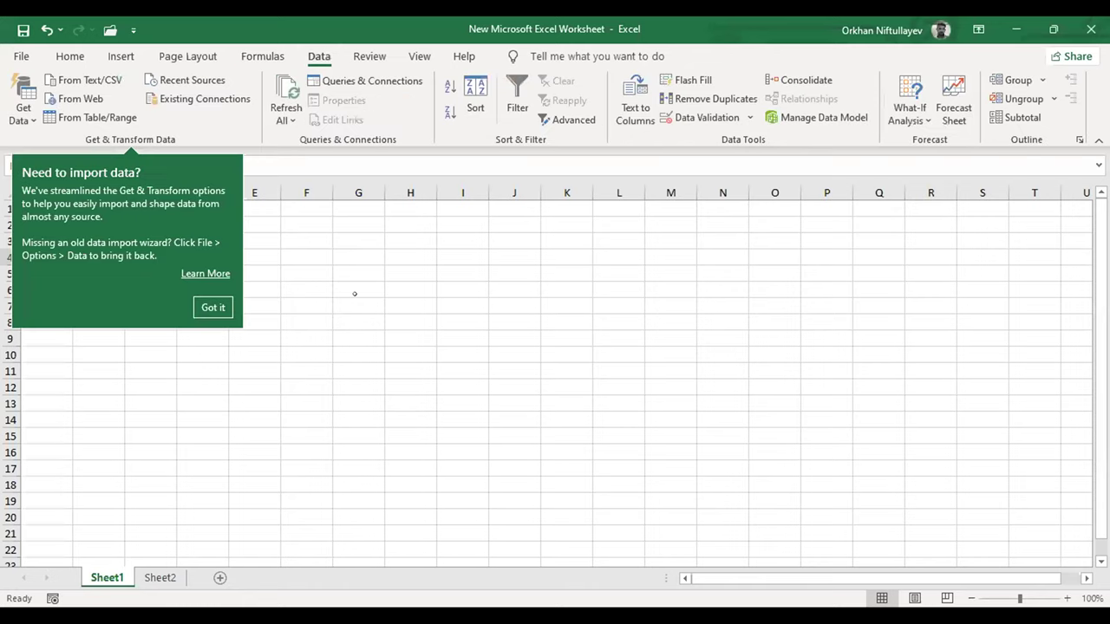
pyautogui.click(358, 305)
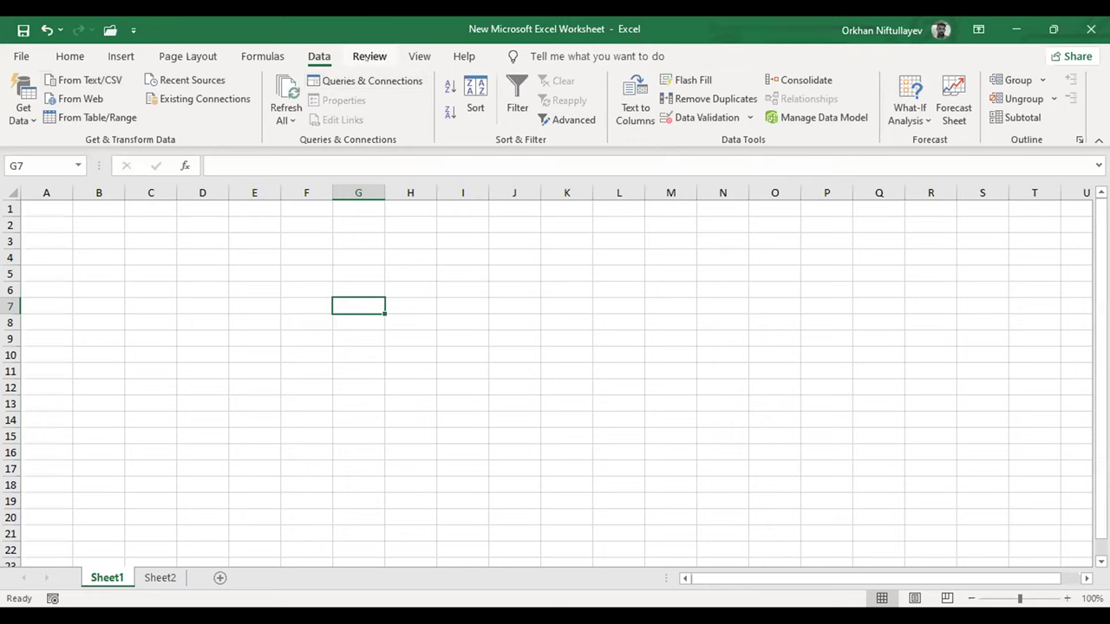
pyautogui.click(369, 56)
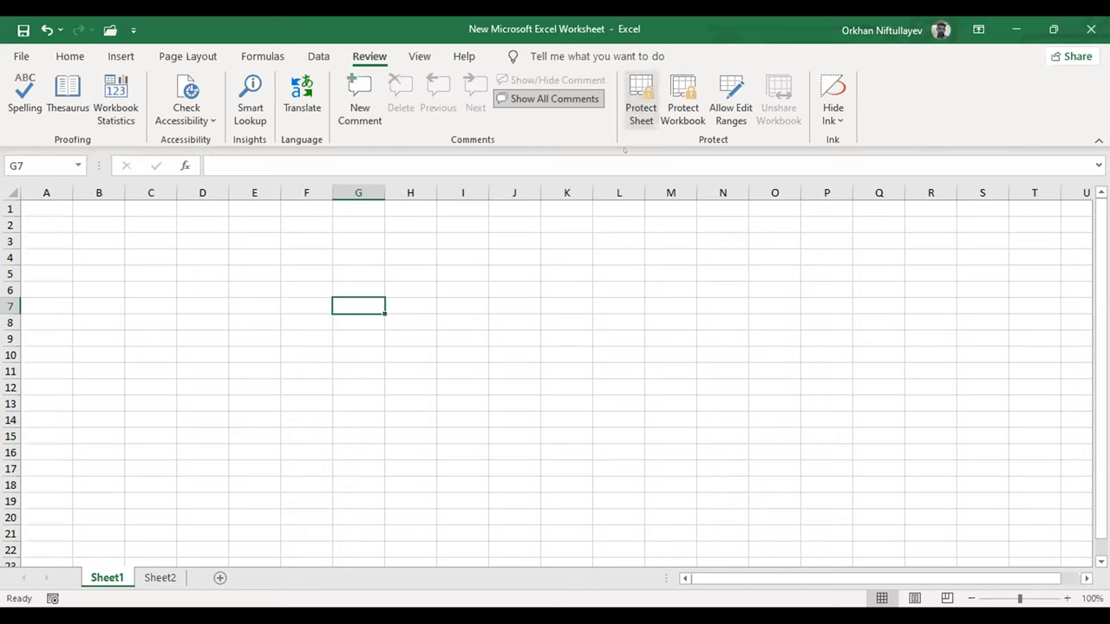
# - View the View tab, then launch the VBA editor with Alt+F11
pyautogui.click(411, 57)
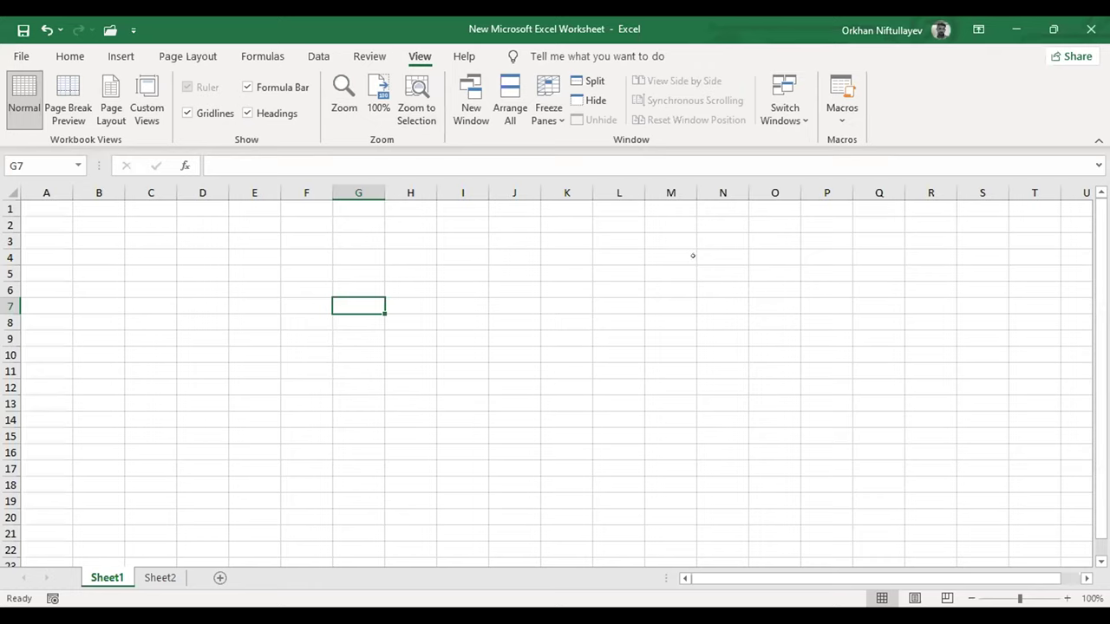
pyautogui.press('alt')
pyautogui.hotkey('alt', 'F11')
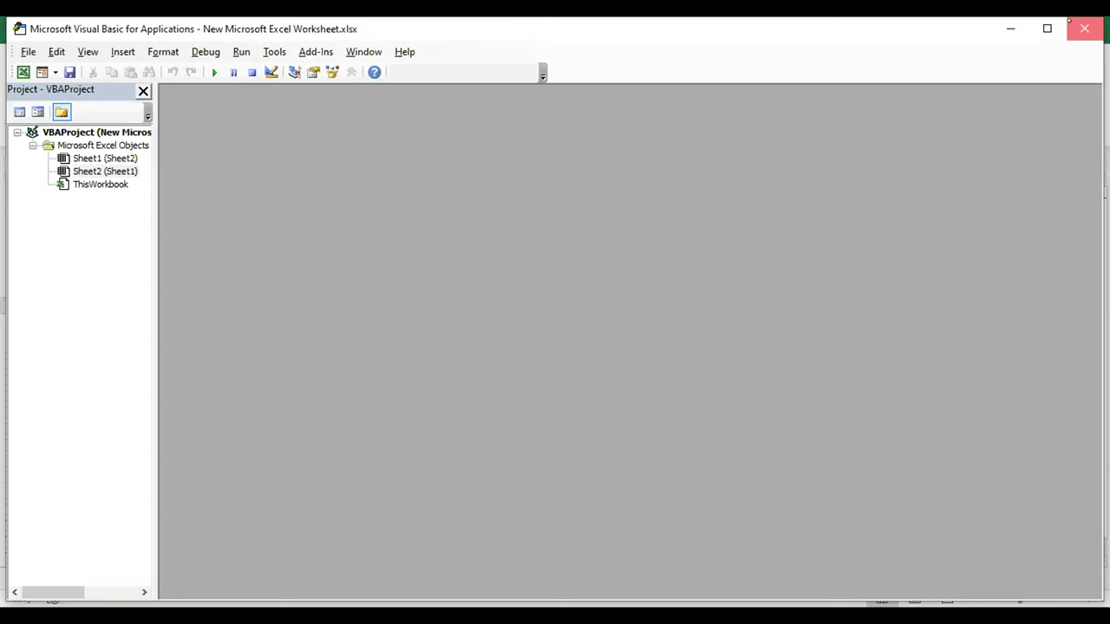
# - Close the Visual Basic for Applications editor
pyautogui.click(1083, 29)
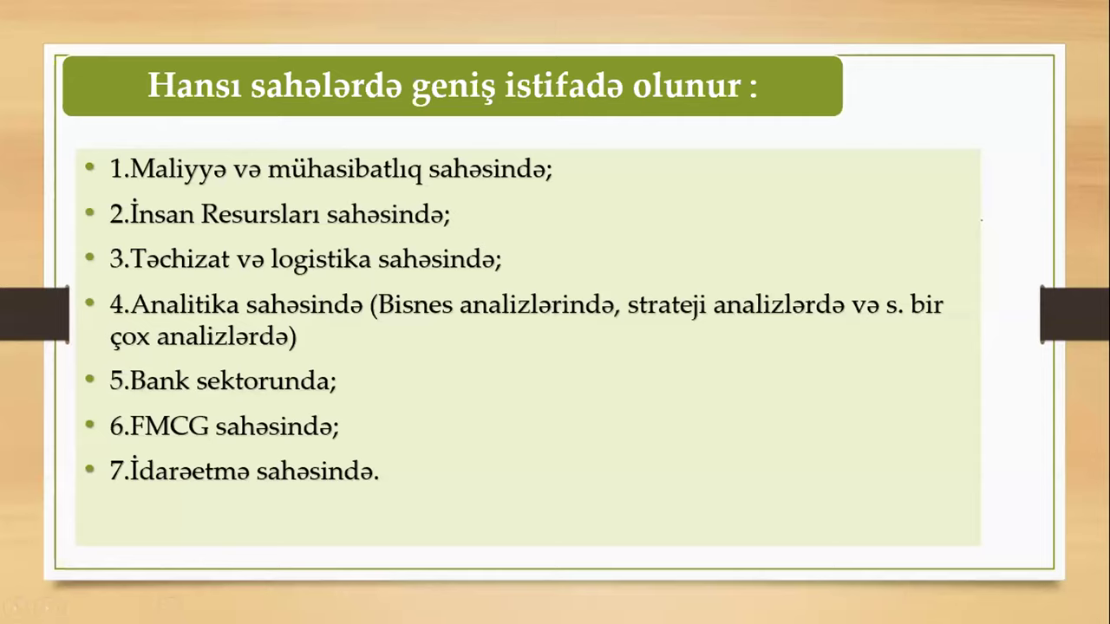
# - Advance the slide show to the pie chart slide on Excel demand
pyautogui.press('Right')
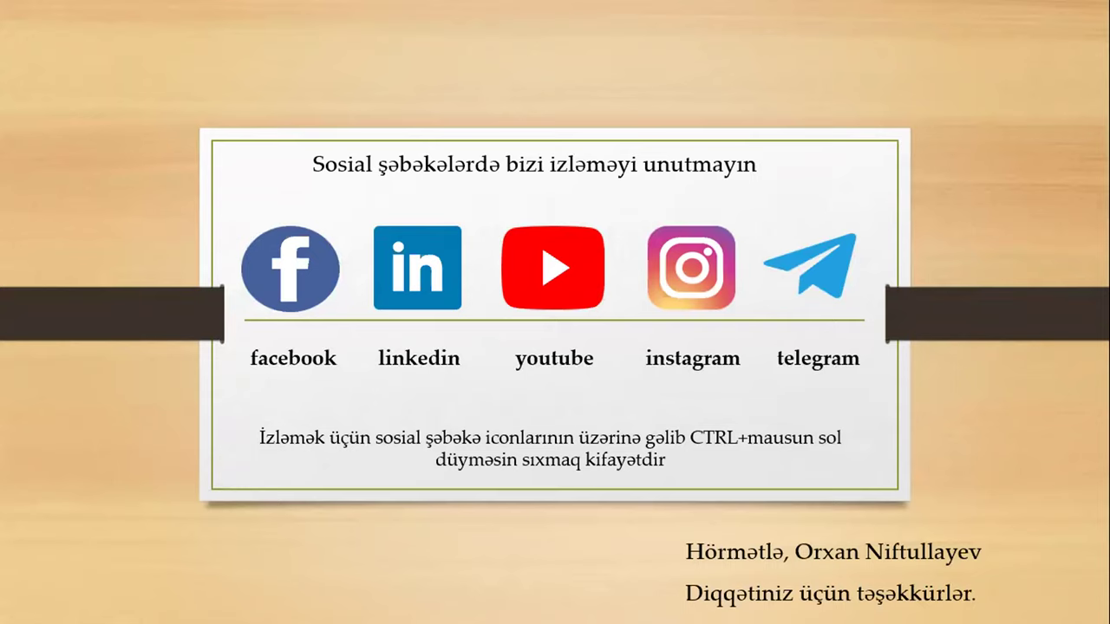
# - End the slide show and bring the Təlim endirimləri promo image forward in Photos
pyautogui.press('Right')
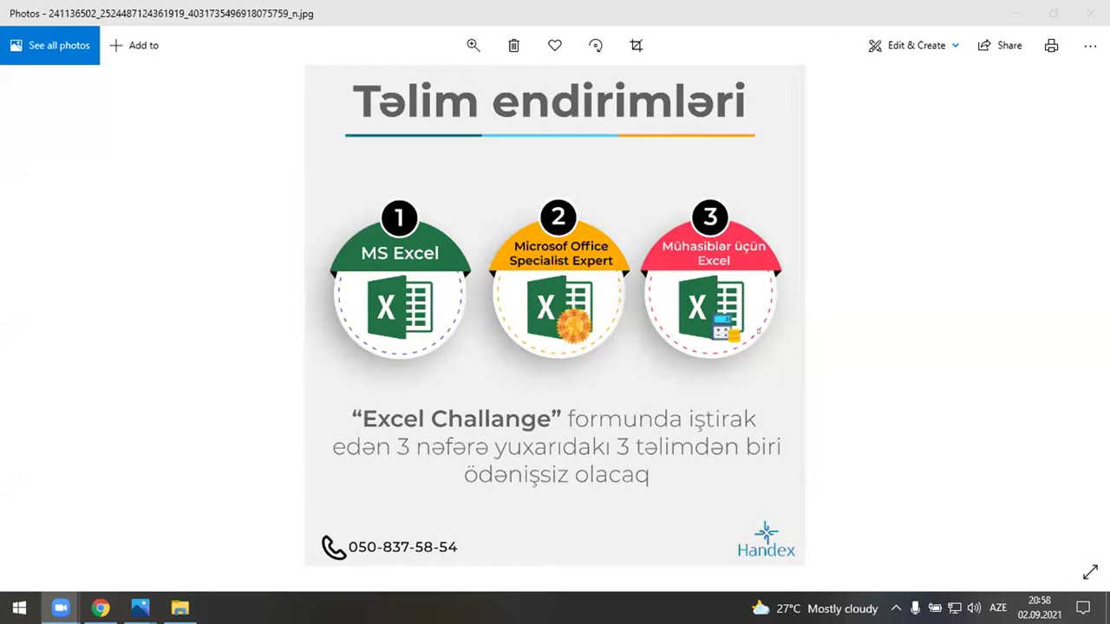
pyautogui.click(120, 198)
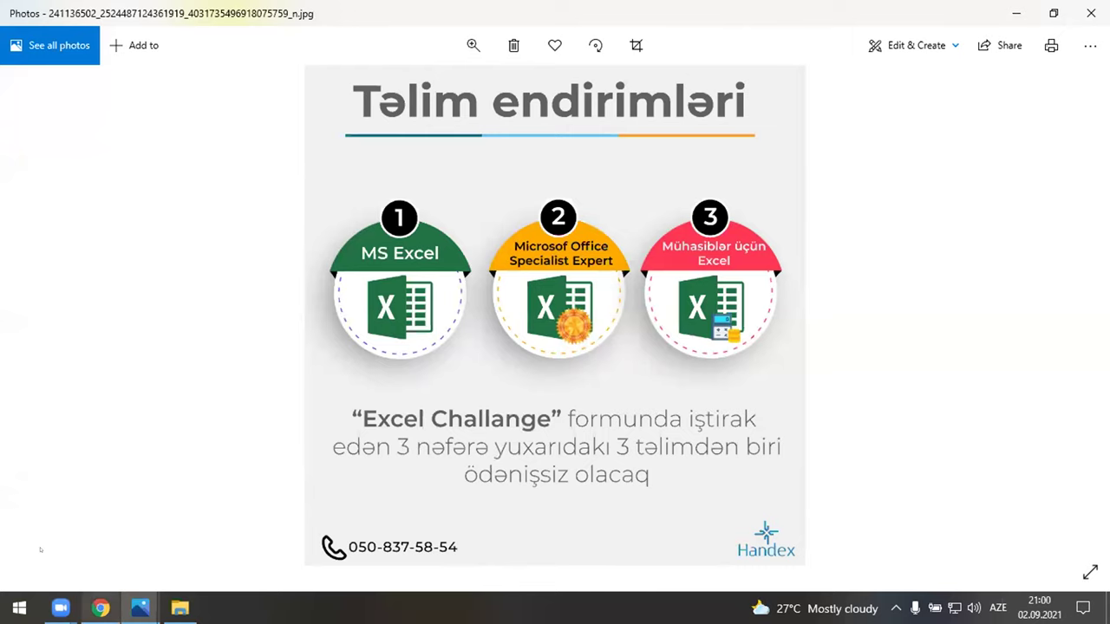
# - Minimize the Chrome Zoom Webinars page and bring back the Excel salary workbook
pyautogui.click(100, 607)
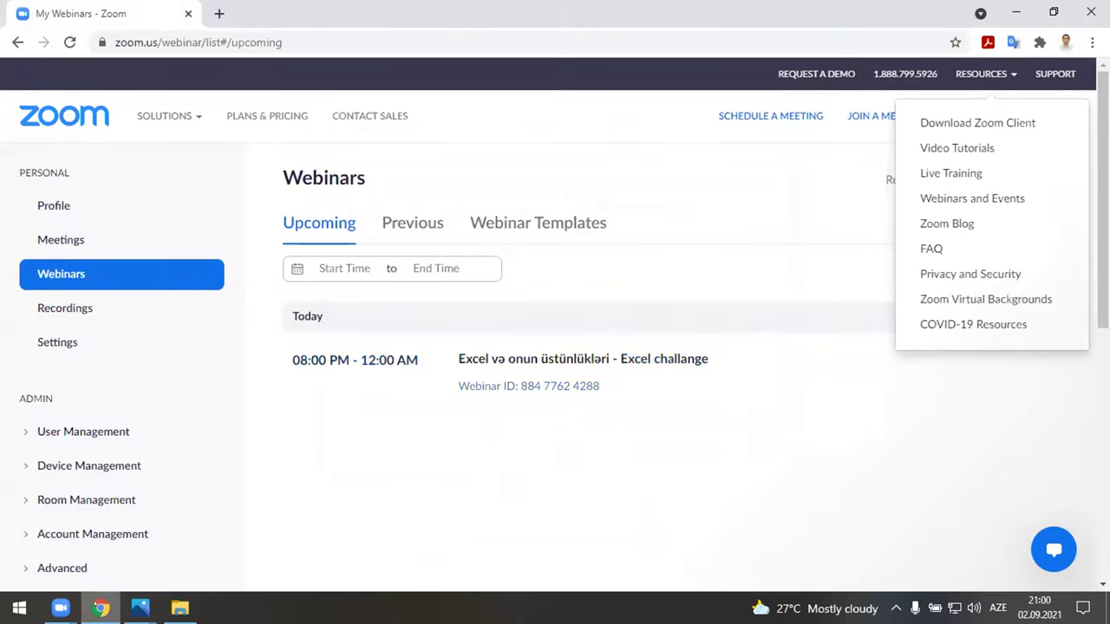
pyautogui.click(101, 608)
pyautogui.moveTo(59, 608)
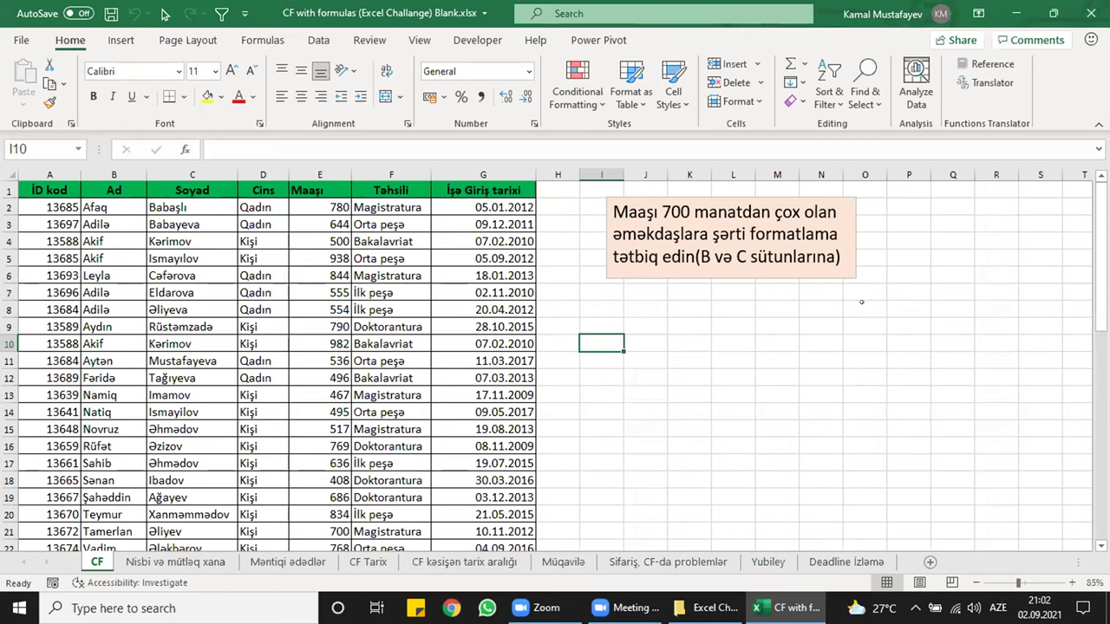
pyautogui.press('Up')
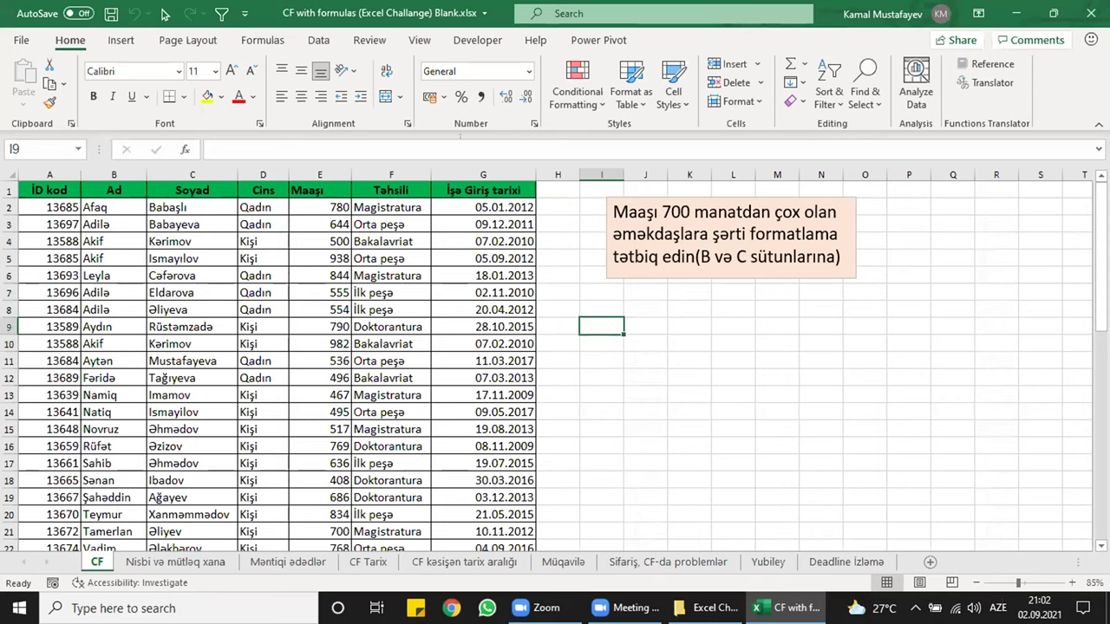
pyautogui.click(627, 374)
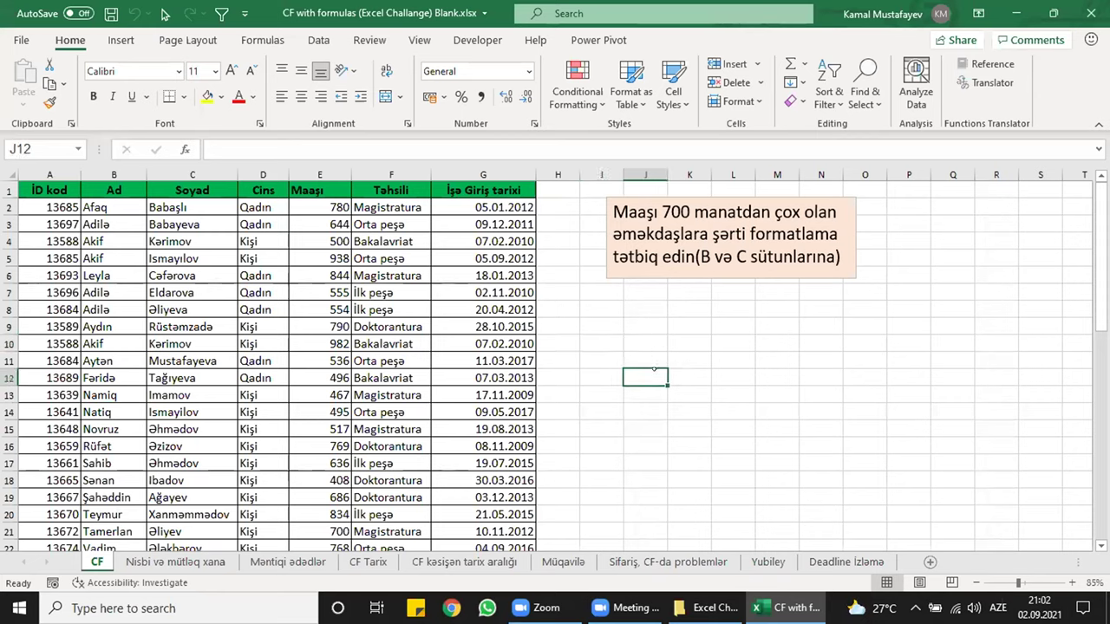
pyautogui.click(574, 94)
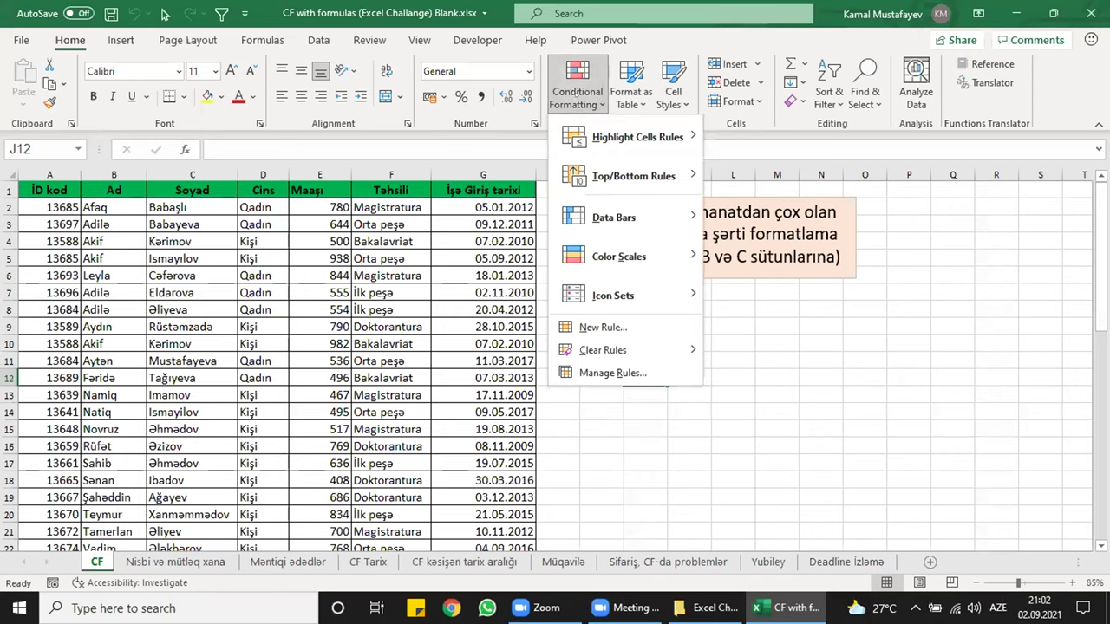
pyautogui.click(603, 327)
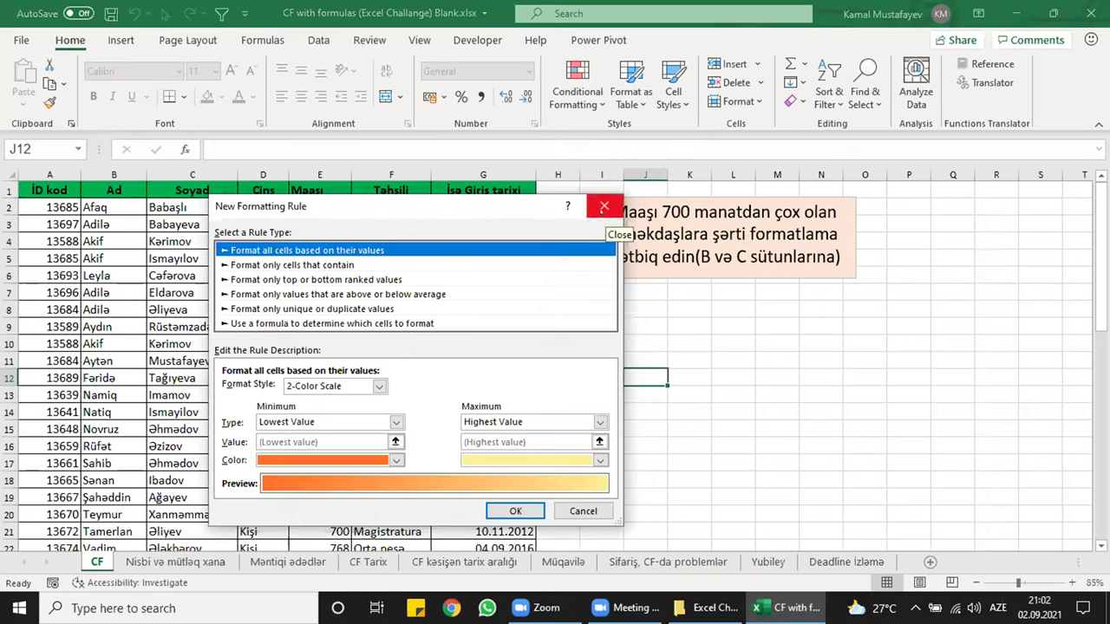
pyautogui.click(604, 206)
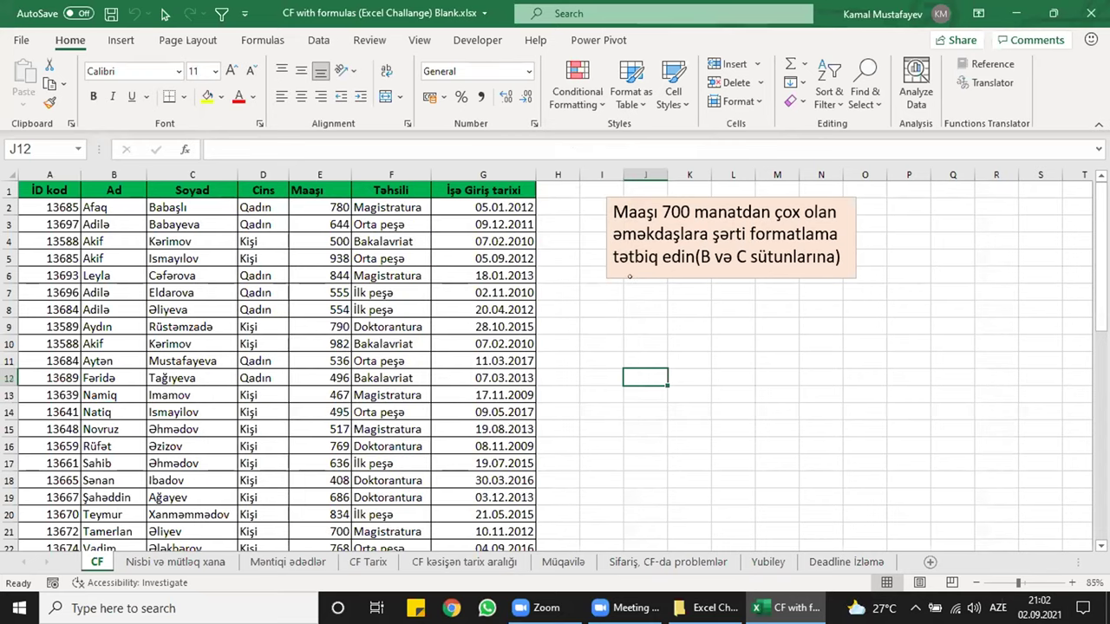
pyautogui.click(577, 87)
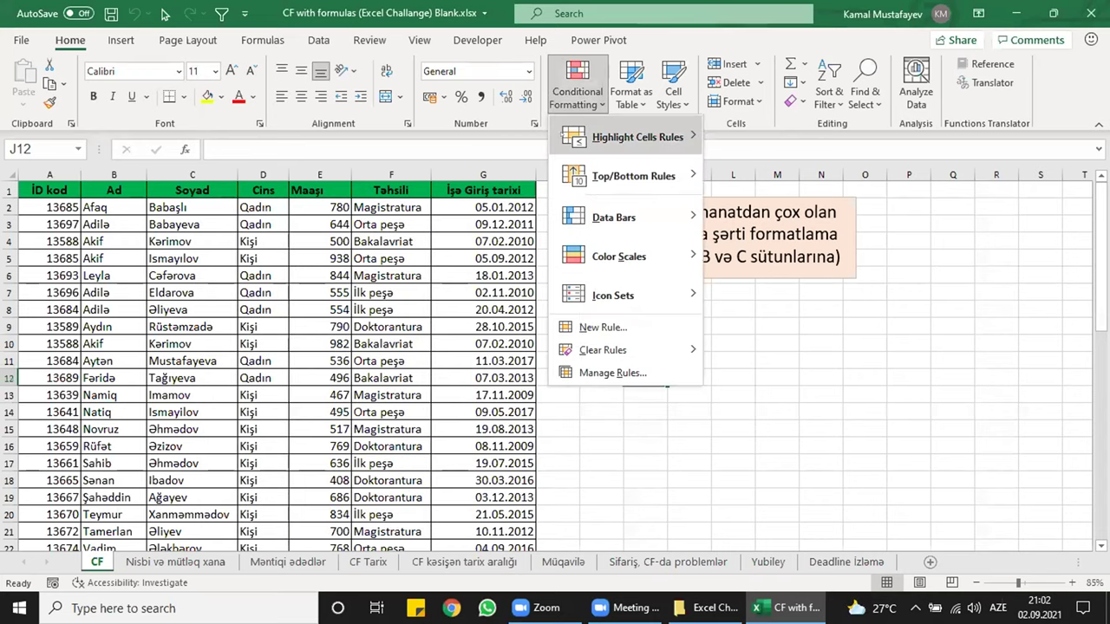
pyautogui.moveTo(637, 137)
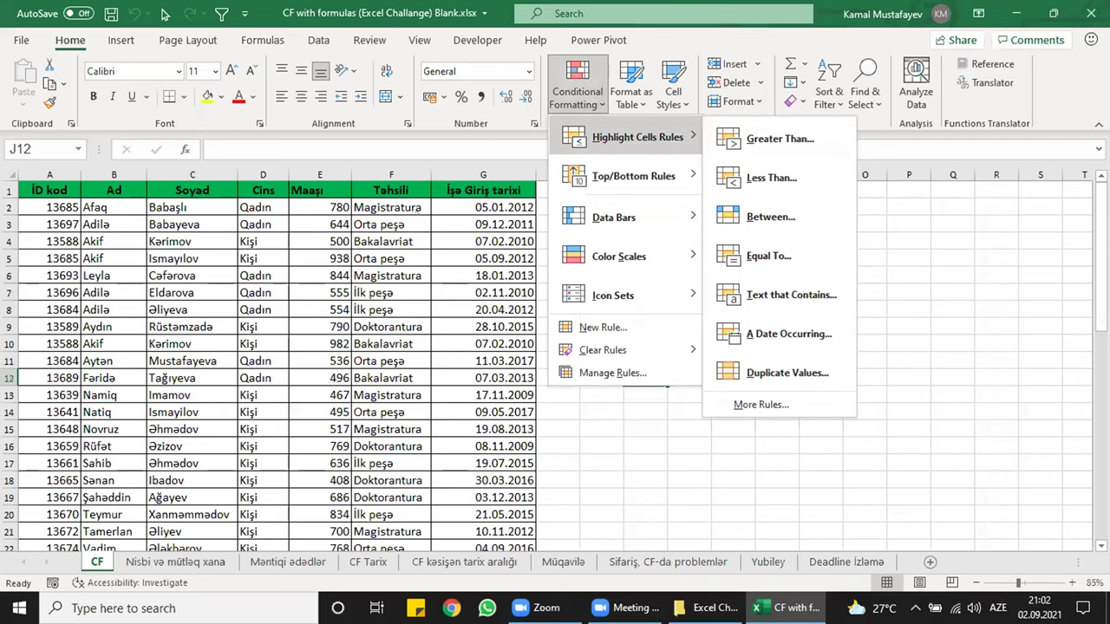
pyautogui.press('Escape')
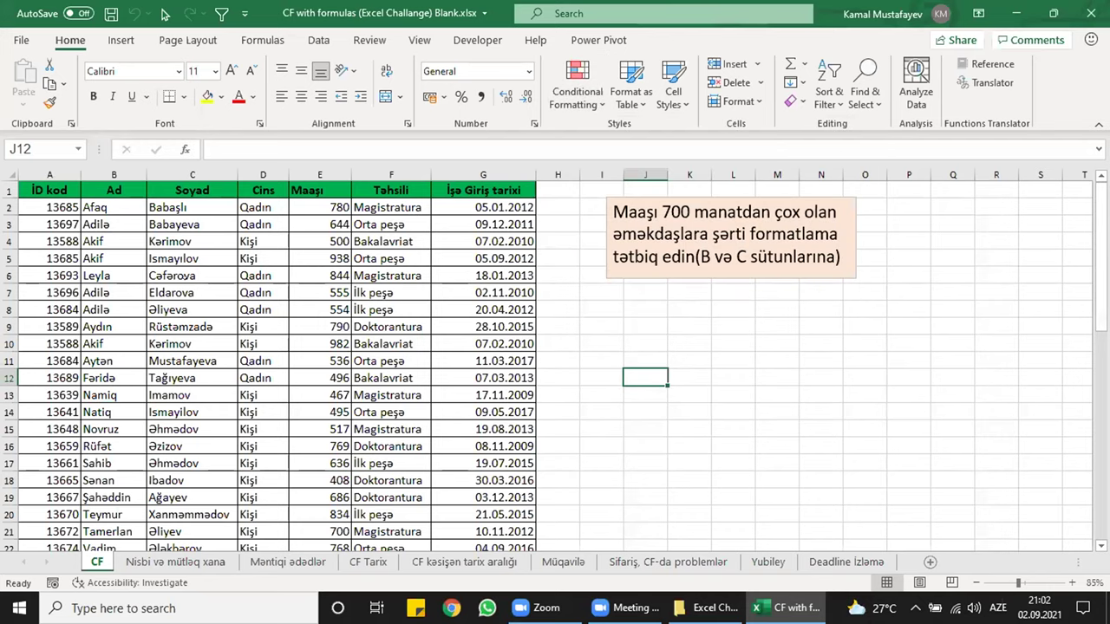
pyautogui.scroll(1, 368, 276)
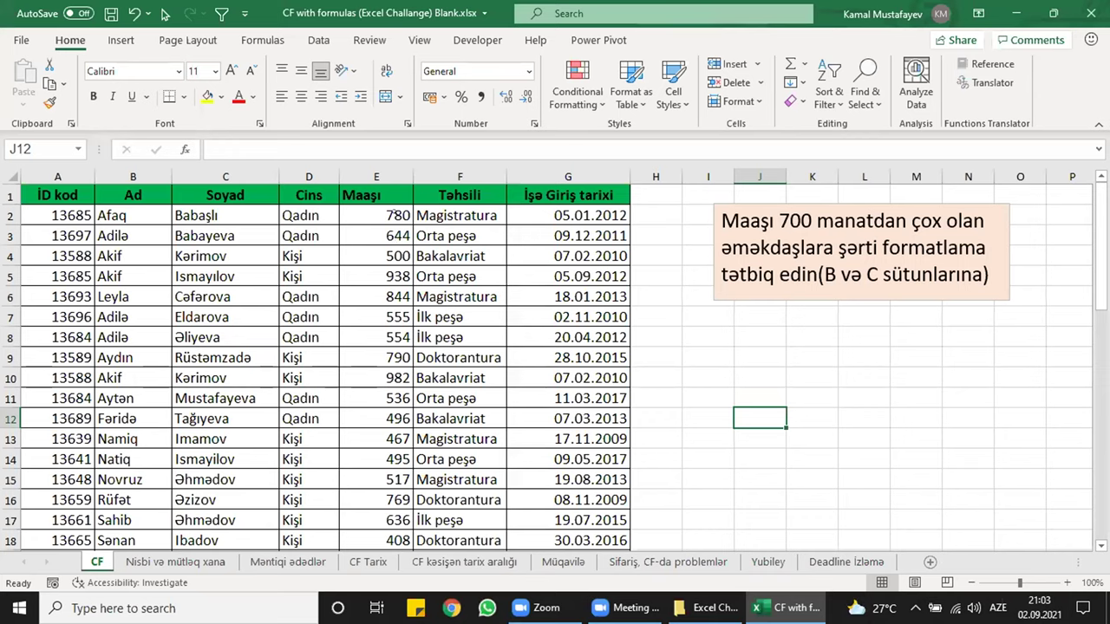
# - Highlight salaries in E2:E22 greater than 700 with a custom yellow fill
pyautogui.click(395, 213)
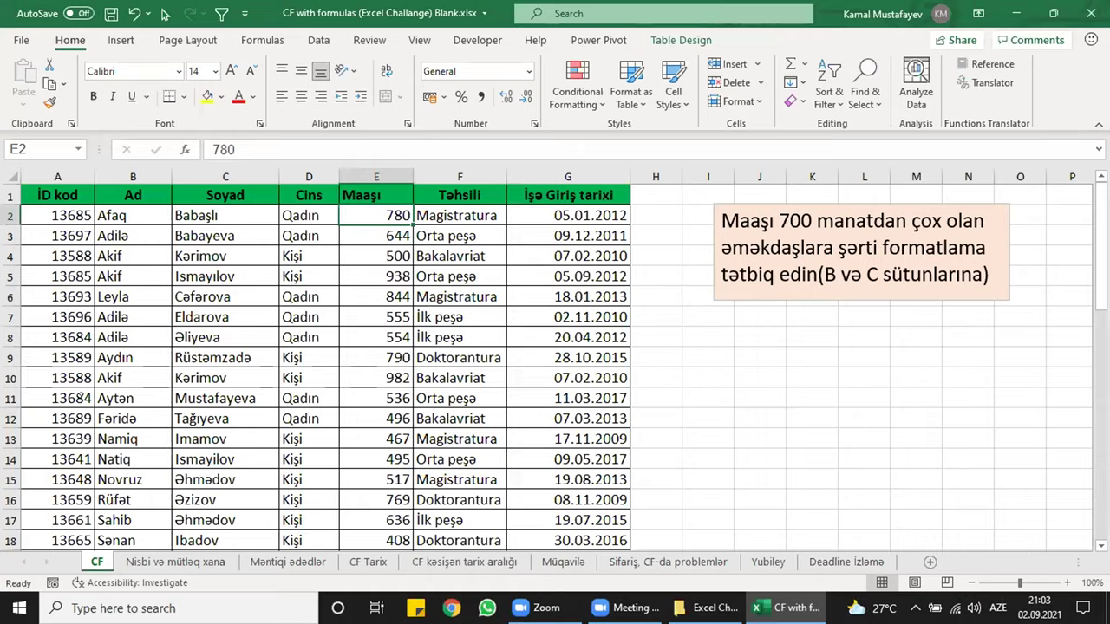
pyautogui.hotkey('ctrl', 'shift', 'Down')
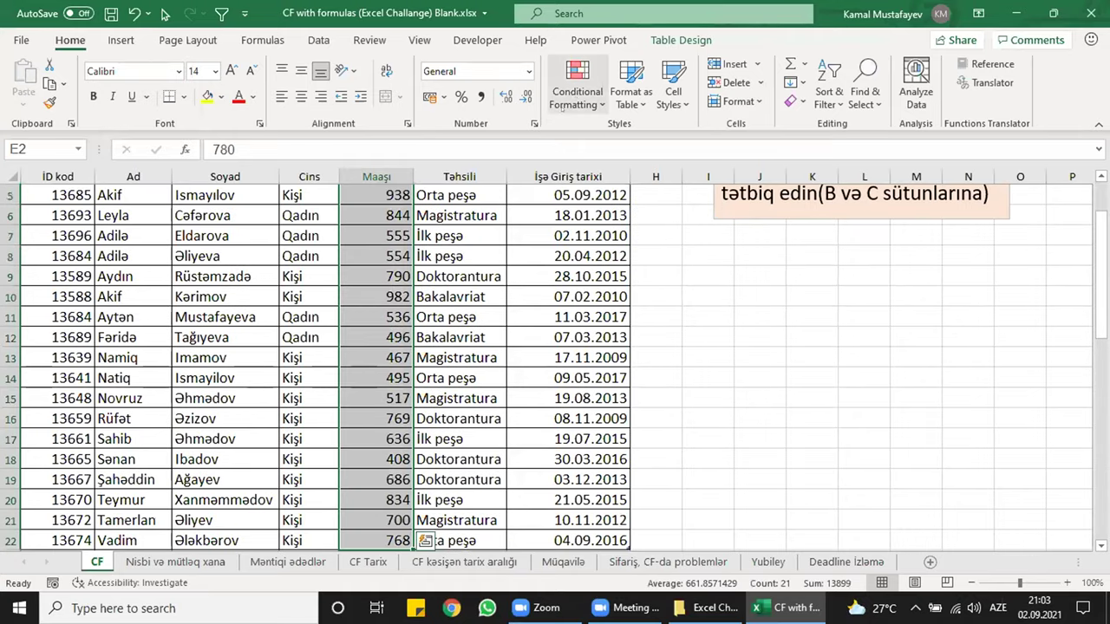
pyautogui.click(577, 93)
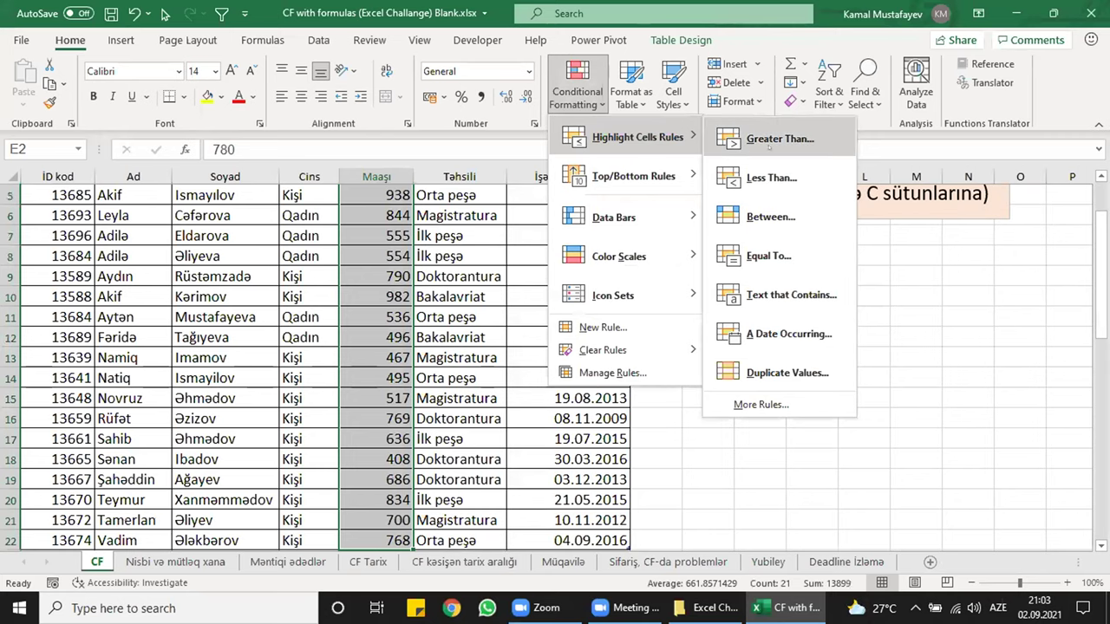
pyautogui.click(780, 139)
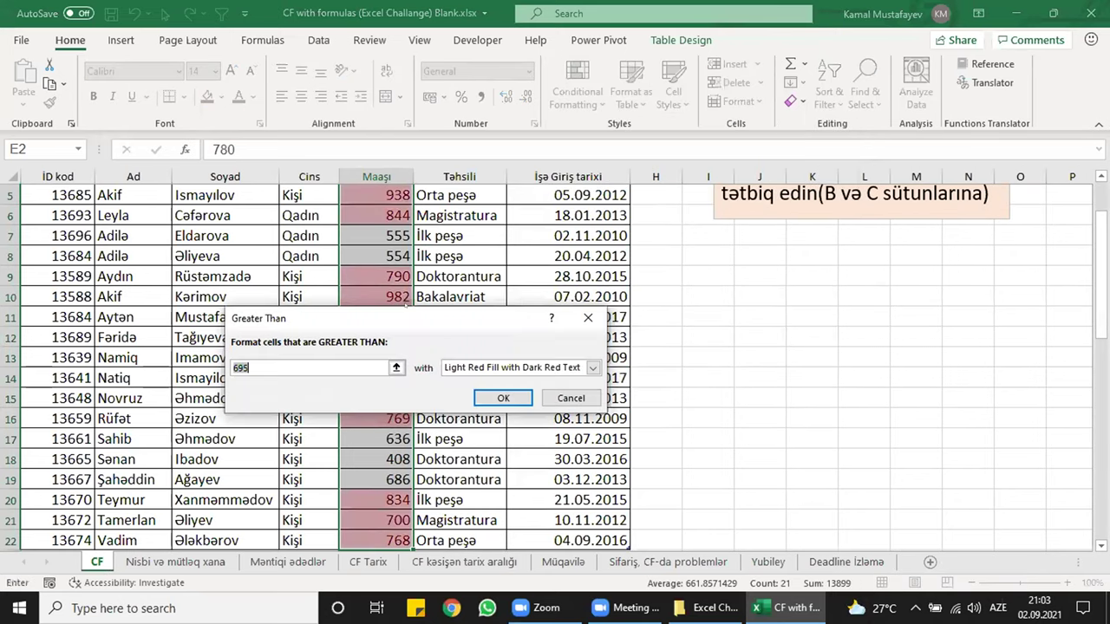
pyautogui.write('700')
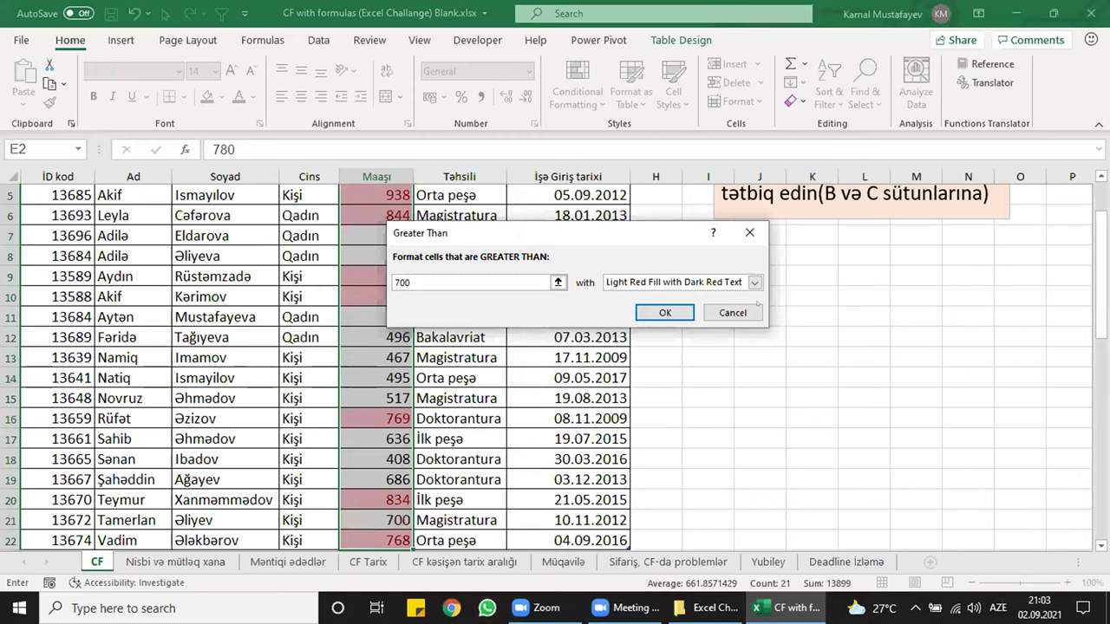
pyautogui.click(751, 284)
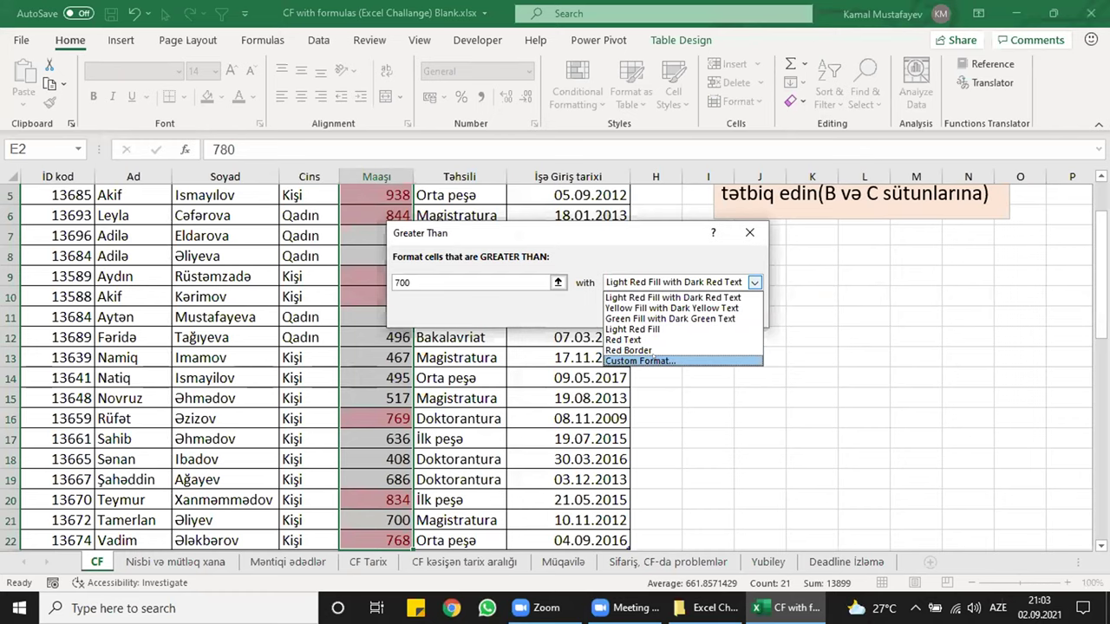
pyautogui.click(664, 359)
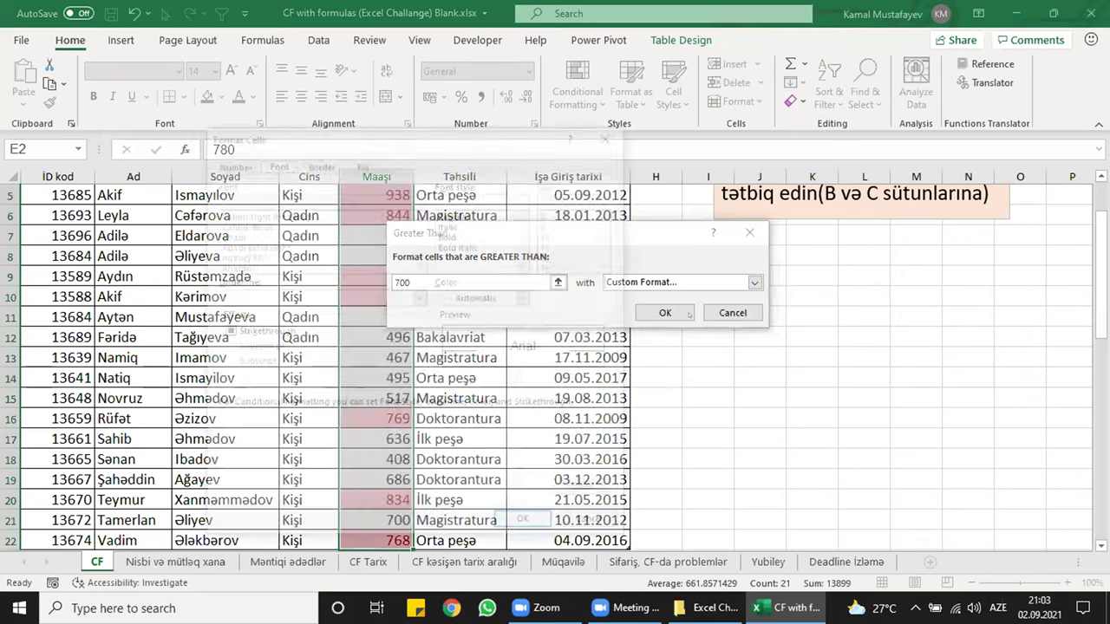
pyautogui.click(361, 162)
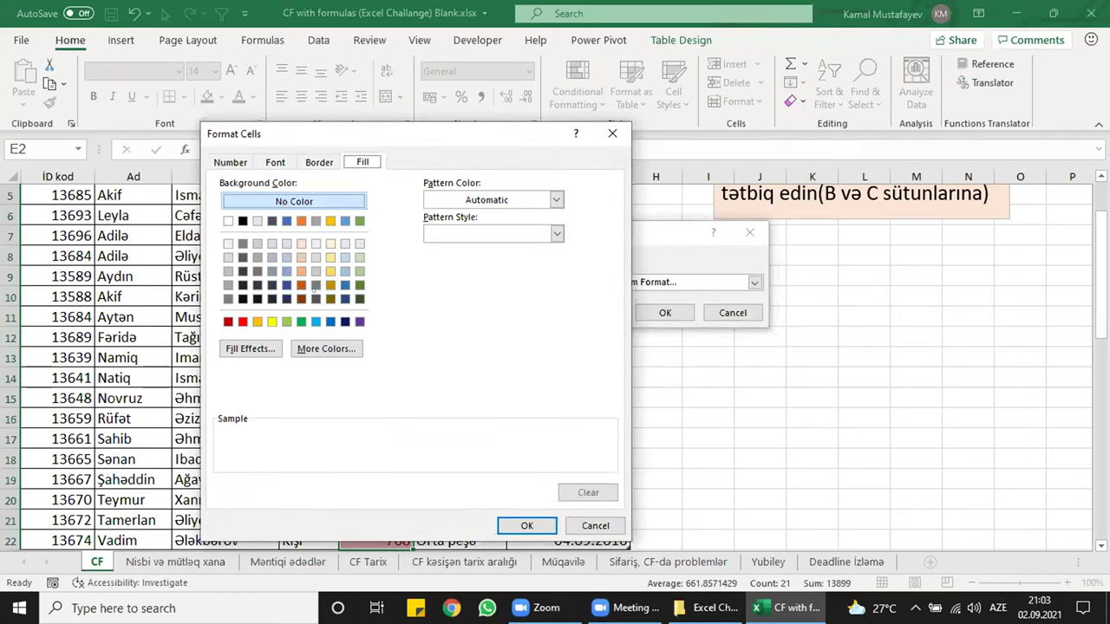
pyautogui.click(272, 322)
pyautogui.click(526, 525)
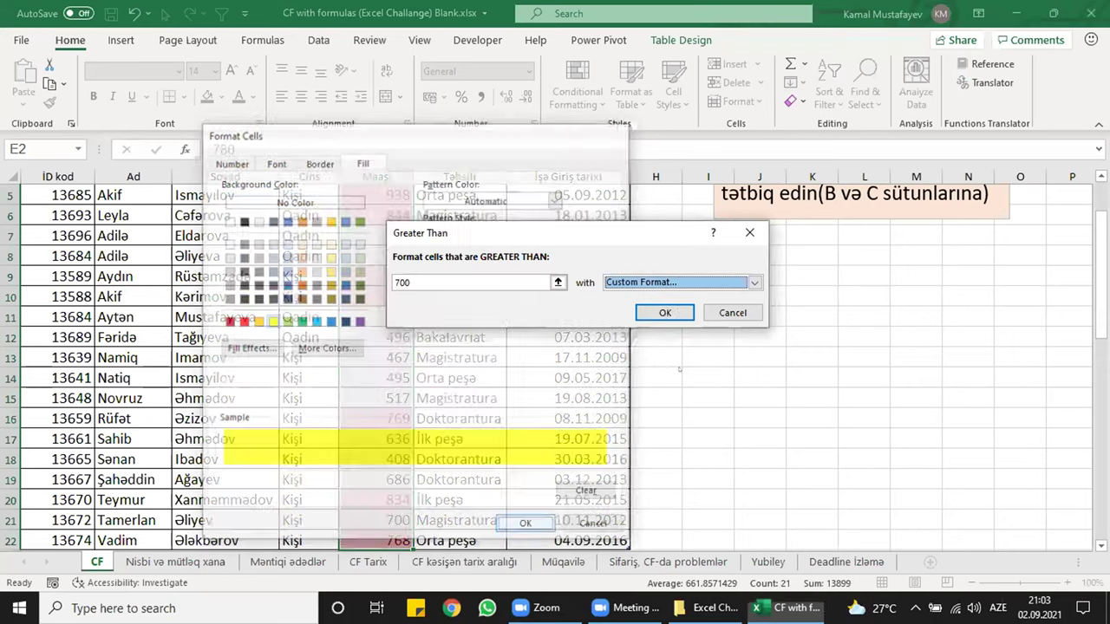
pyautogui.press('Return')
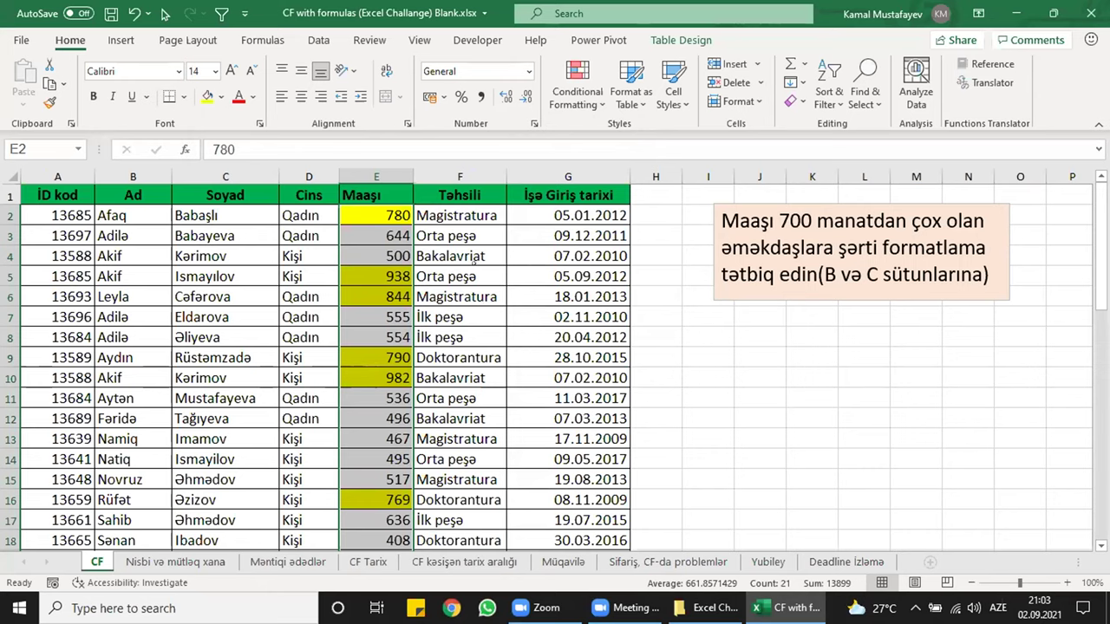
pyautogui.click(473, 267)
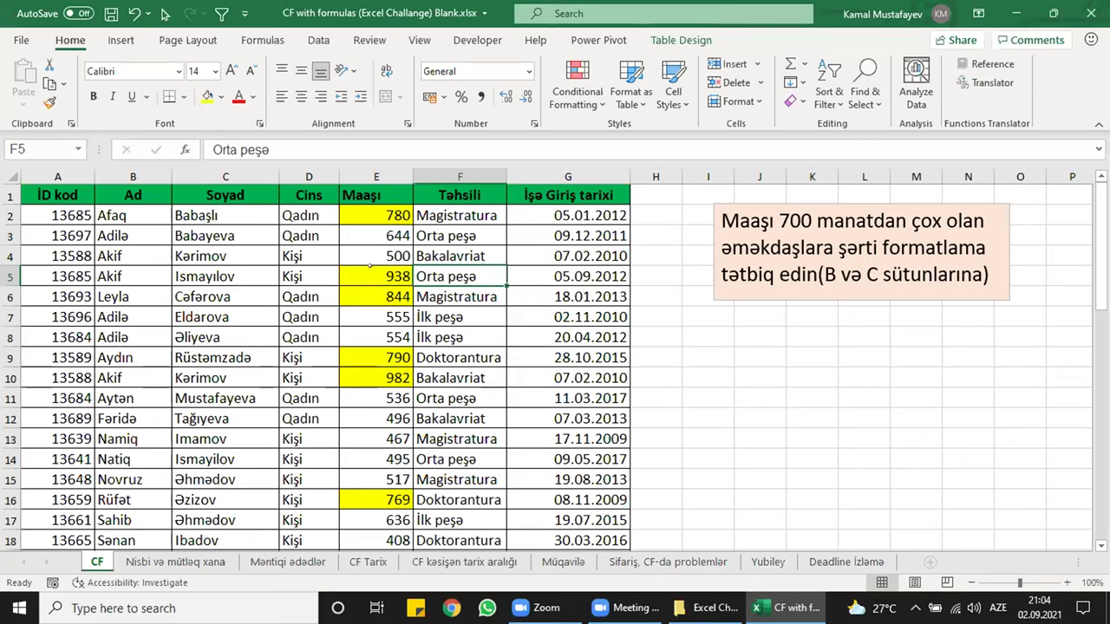
pyautogui.click(369, 268)
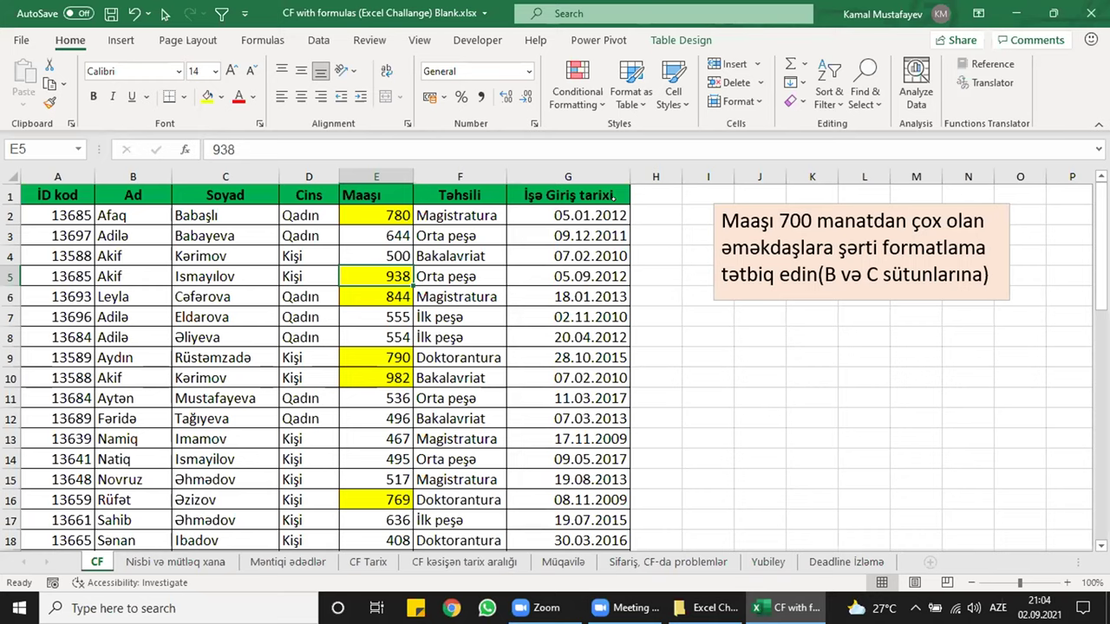
pyautogui.click(581, 87)
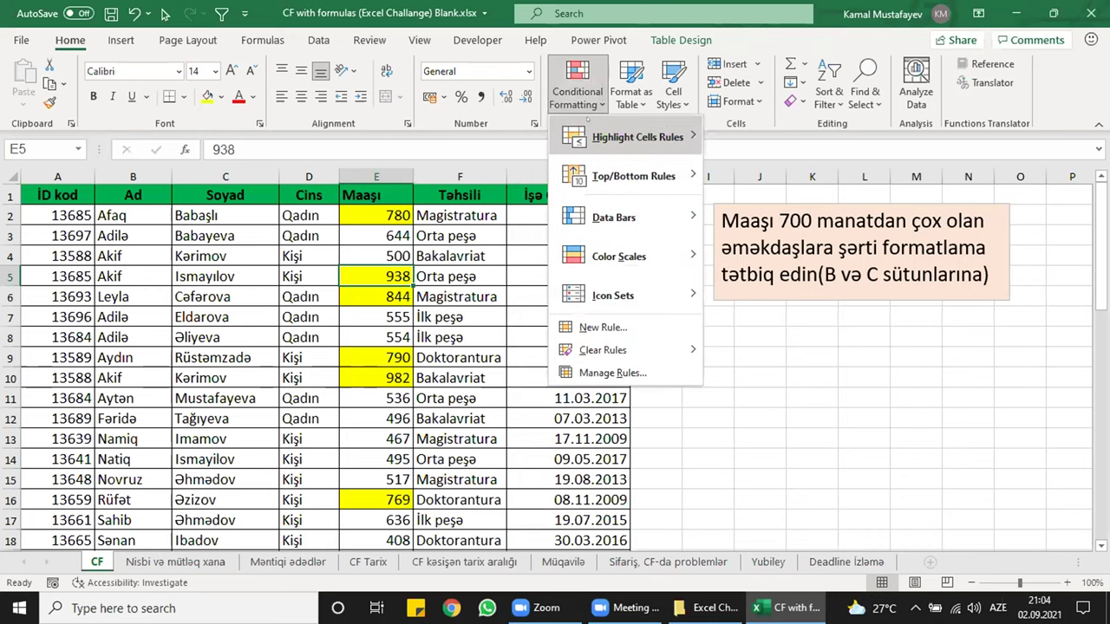
pyautogui.click(599, 328)
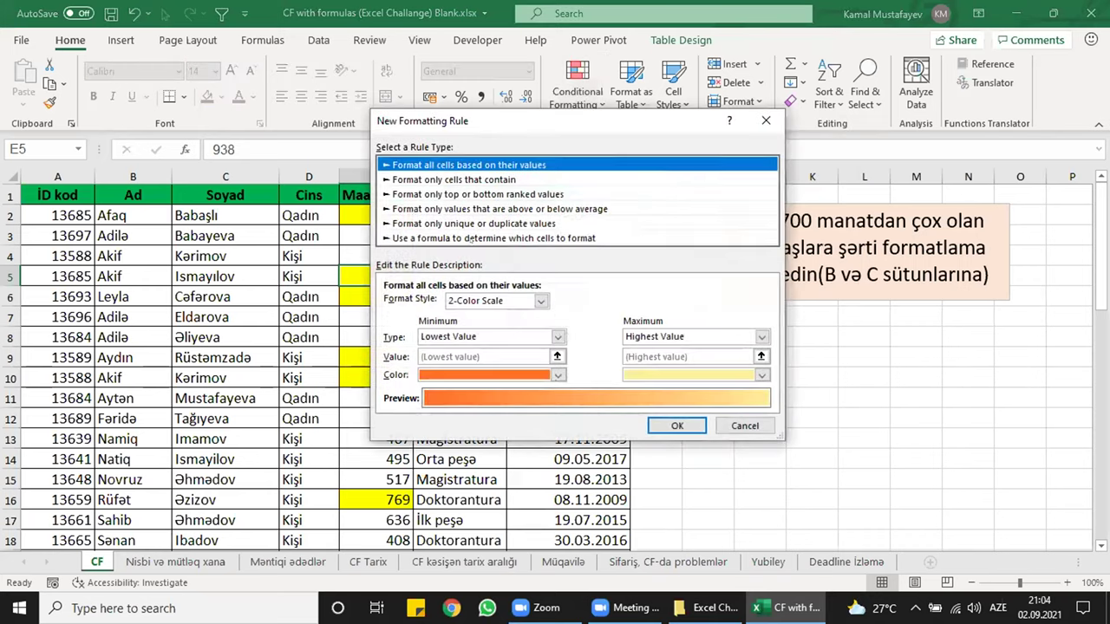
pyautogui.click(457, 238)
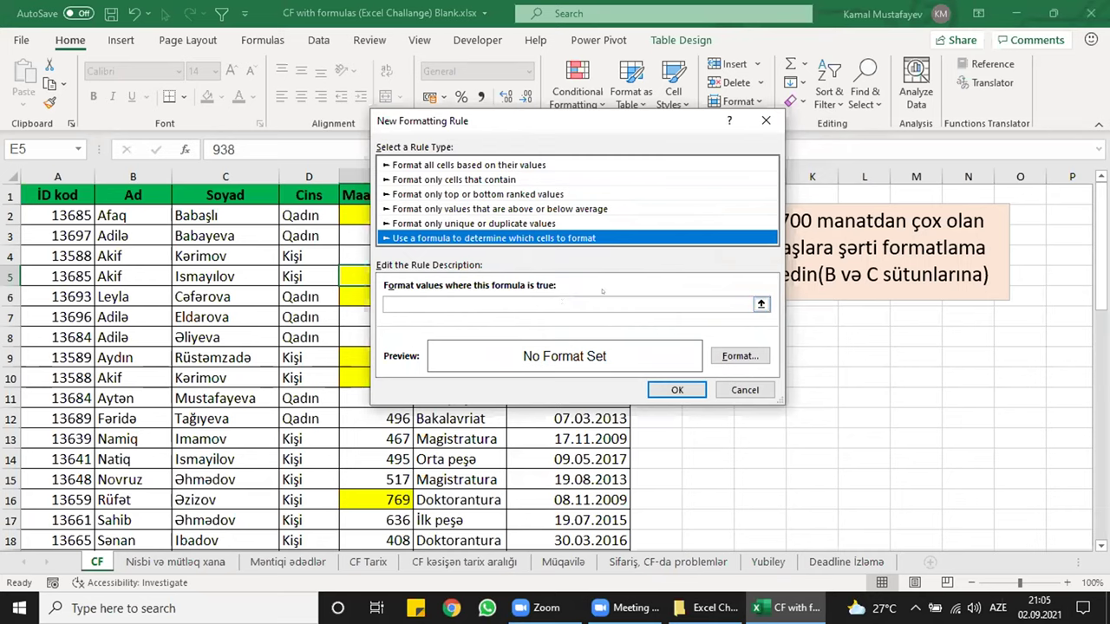
pyautogui.click(765, 121)
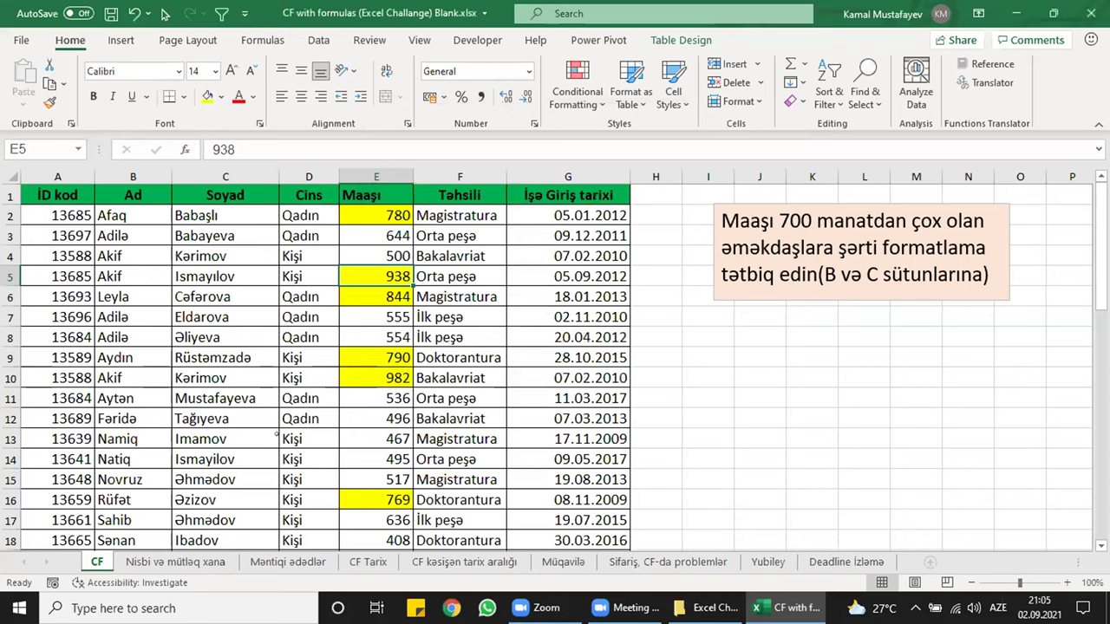
# - Browse the Nisbi və mütləq xana and Məntiqi ədədlər sheets, then return to the CF sheet
pyautogui.click(176, 562)
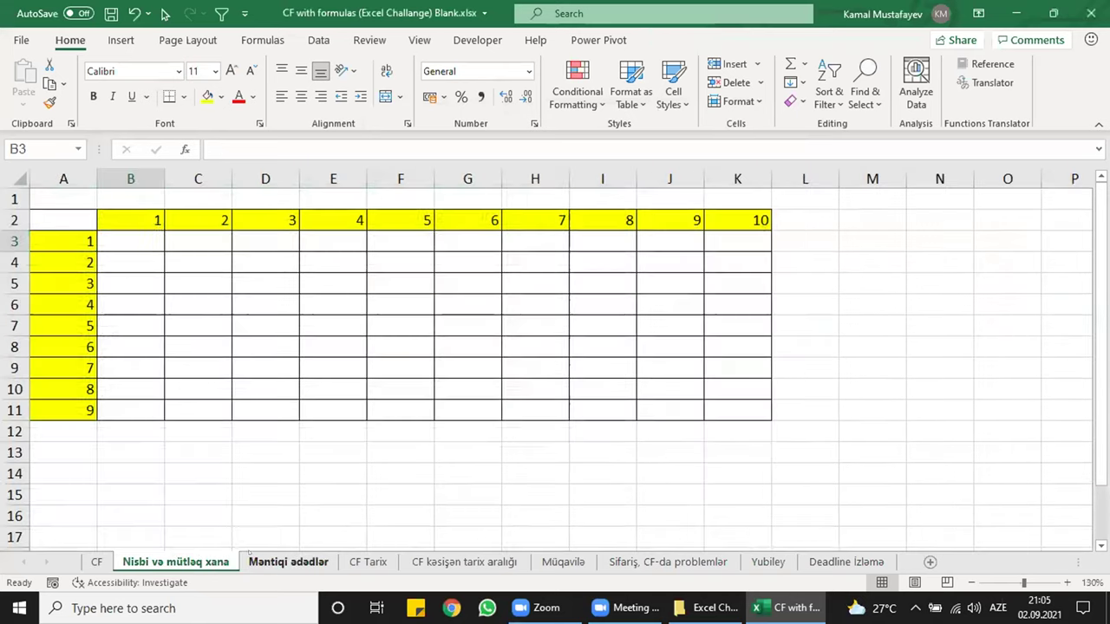
pyautogui.click(288, 561)
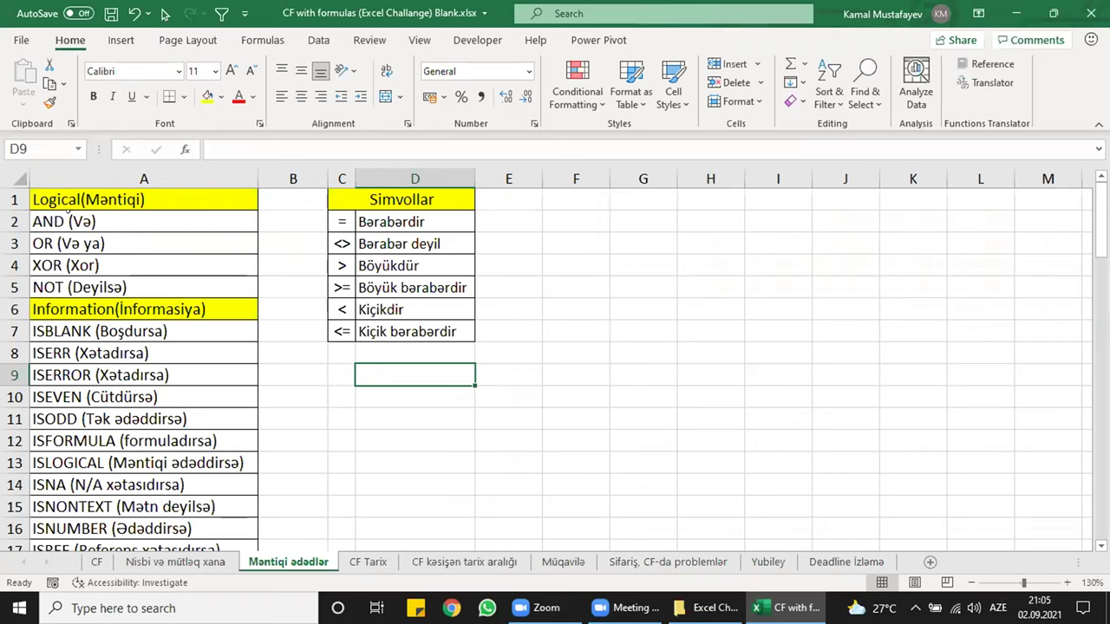
pyautogui.moveTo(96, 222); pyautogui.dragTo(84, 279)
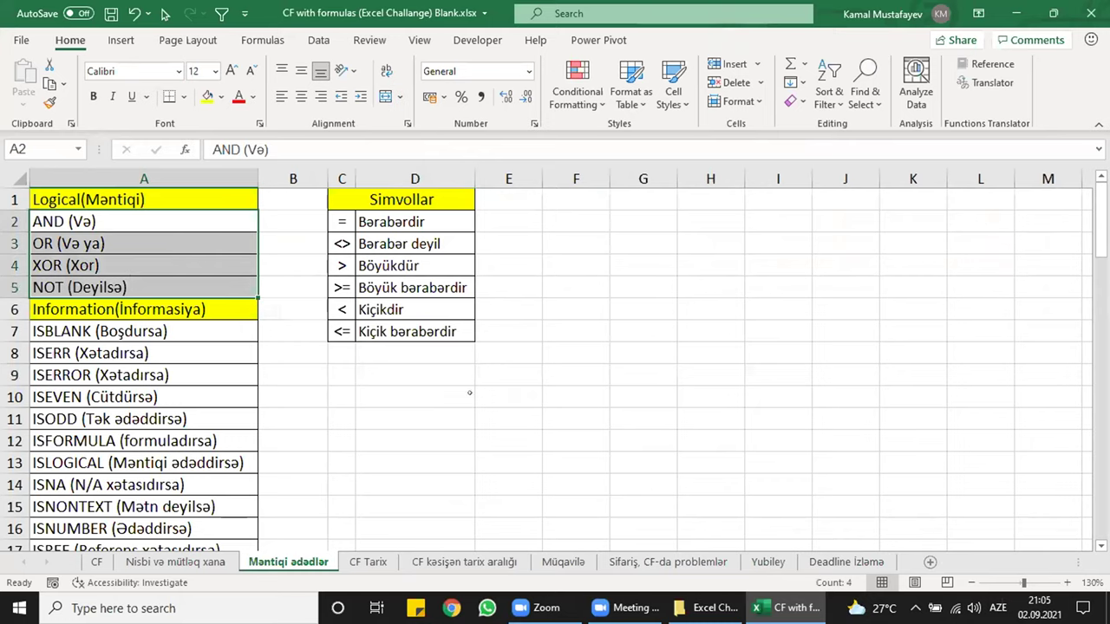
pyautogui.click(132, 560)
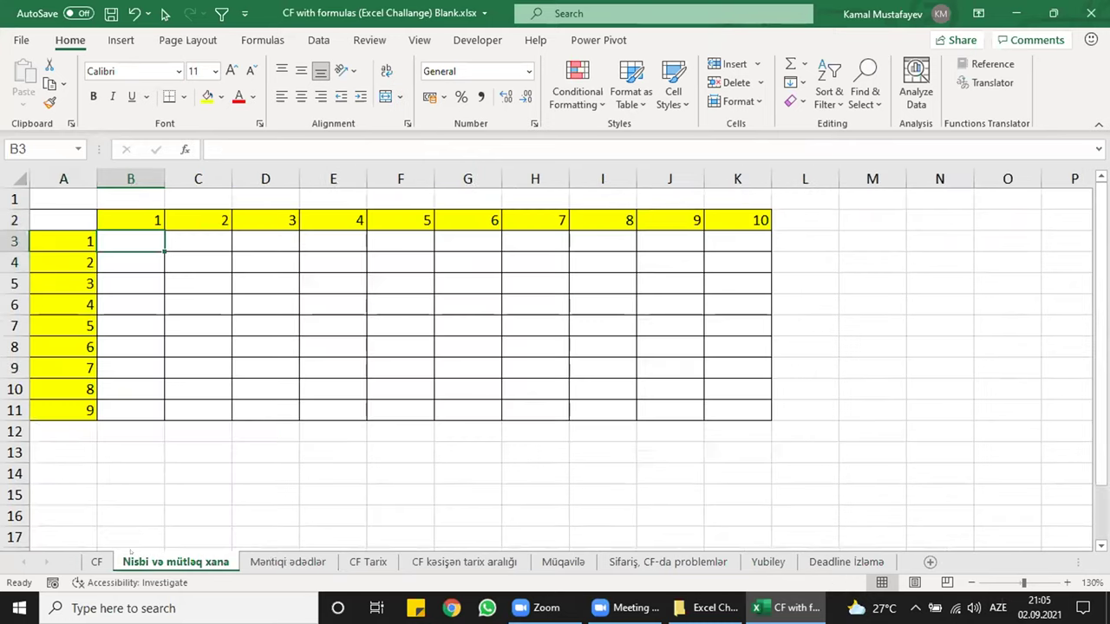
pyautogui.click(96, 562)
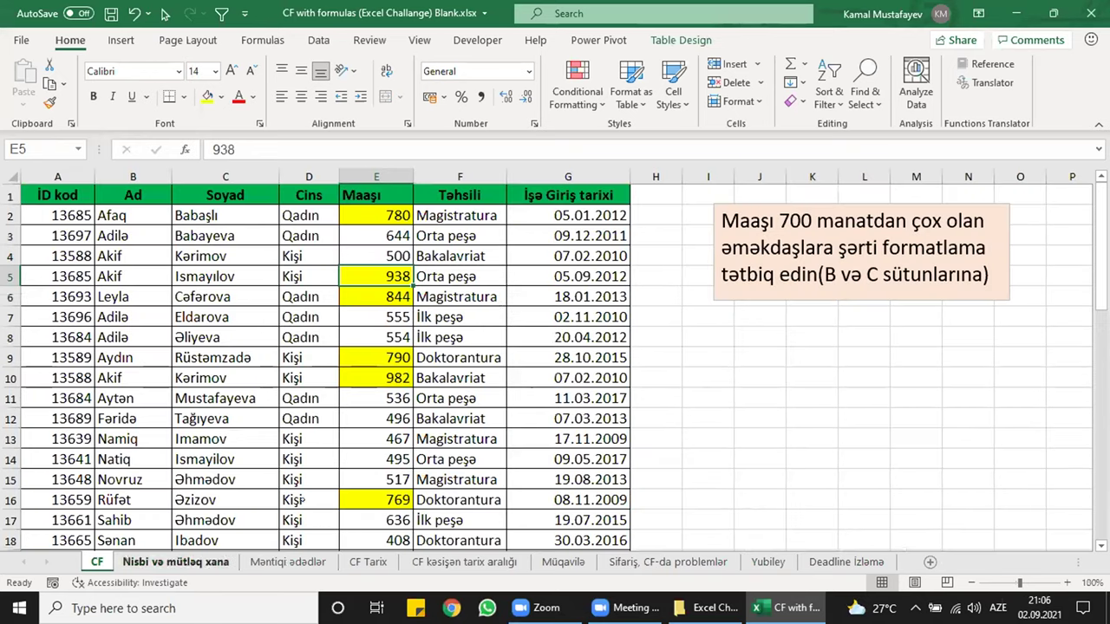
# - Nudge the instruction text box to the right and select cell H2
pyautogui.click(713, 278)
pyautogui.moveTo(713, 278); pyautogui.dragTo(762, 274)
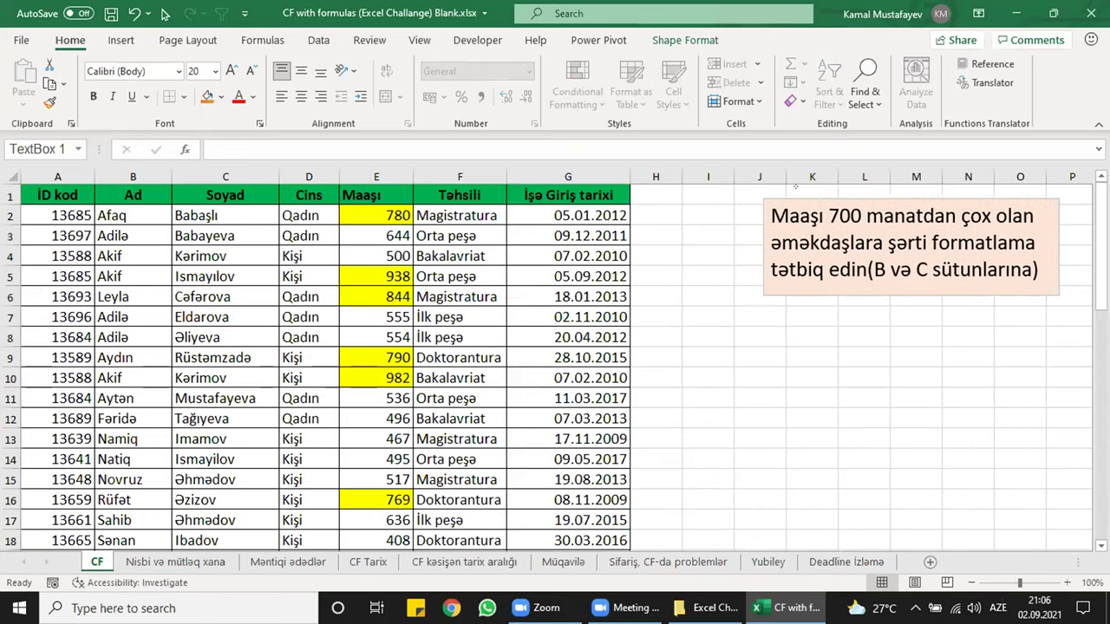
pyautogui.moveTo(795, 186); pyautogui.dragTo(786, 186)
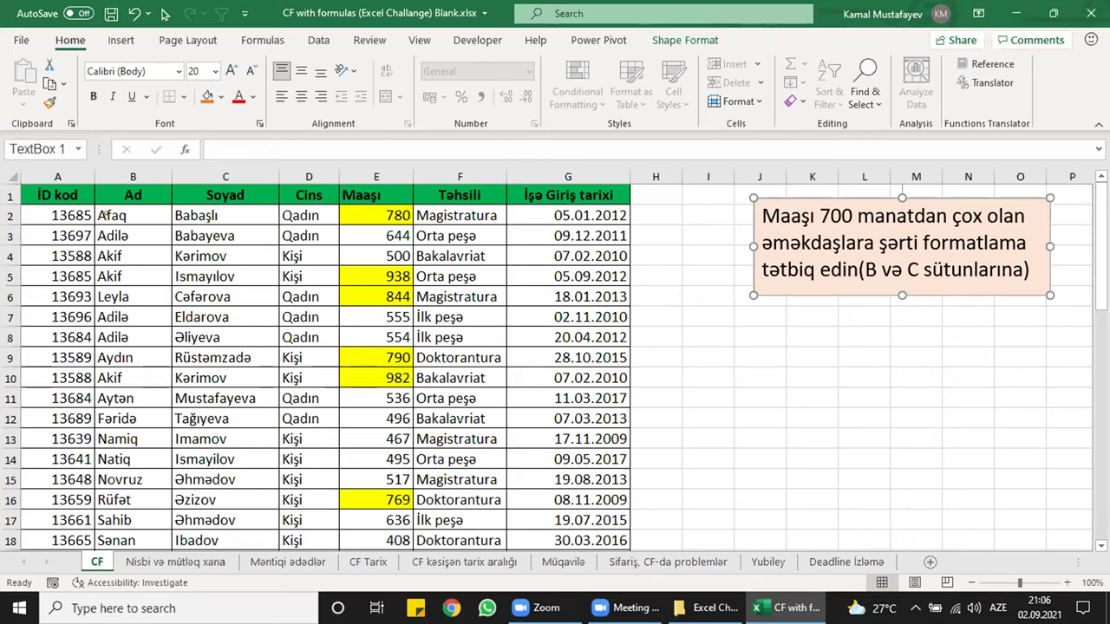
pyautogui.click(640, 212)
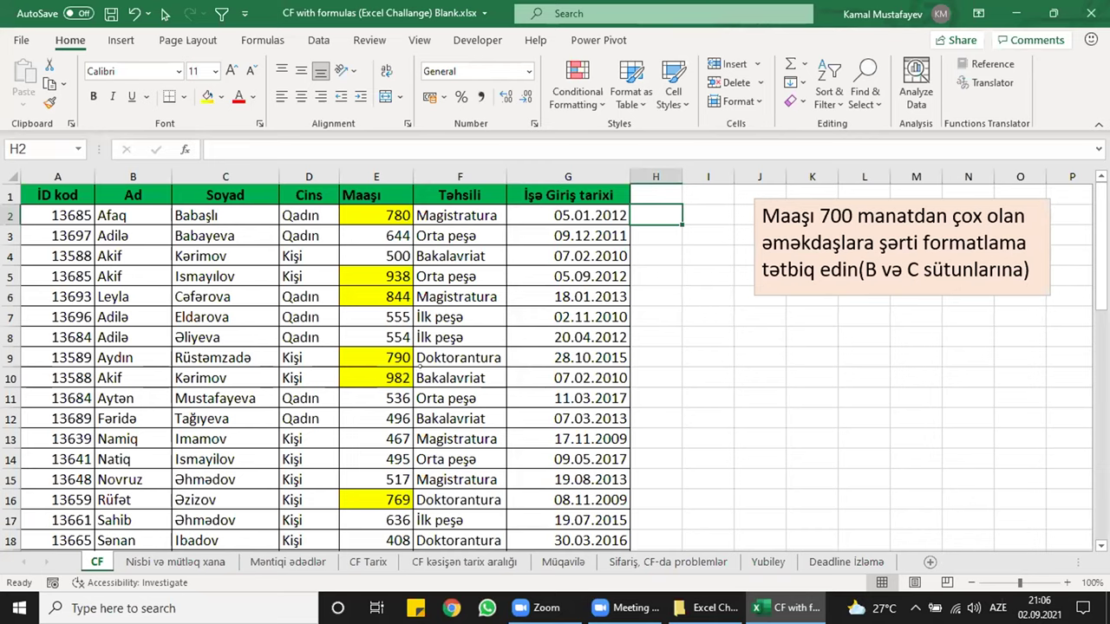
# - Enter =E2>700 in H2 to fill Column1, and widen column H
pyautogui.write('=')
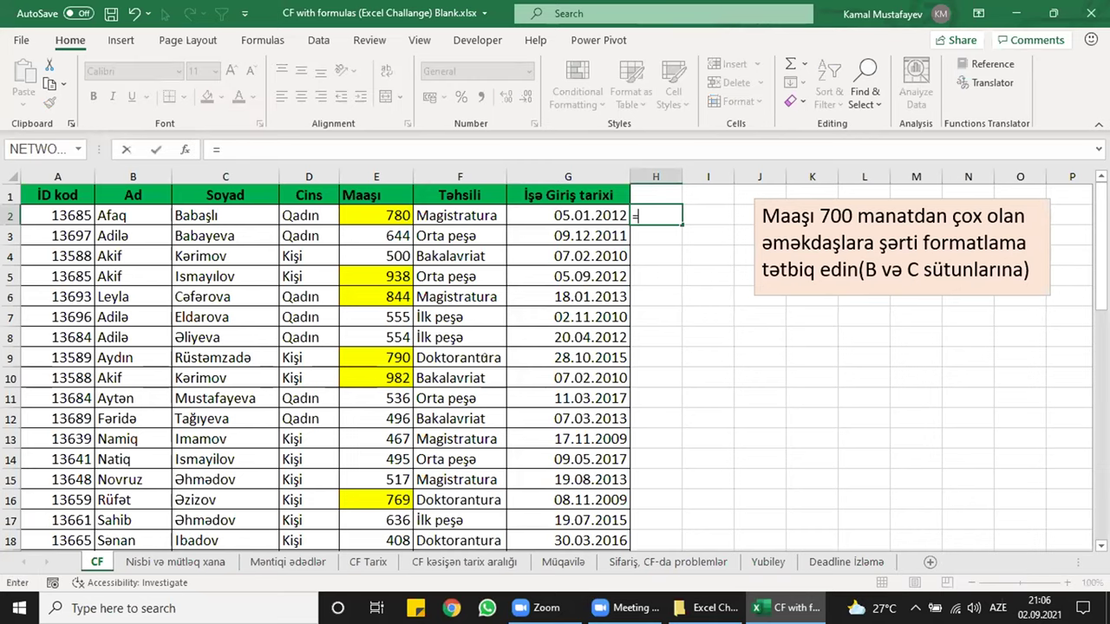
pyautogui.press('Left')
pyautogui.press('Left')
pyautogui.press('Left')
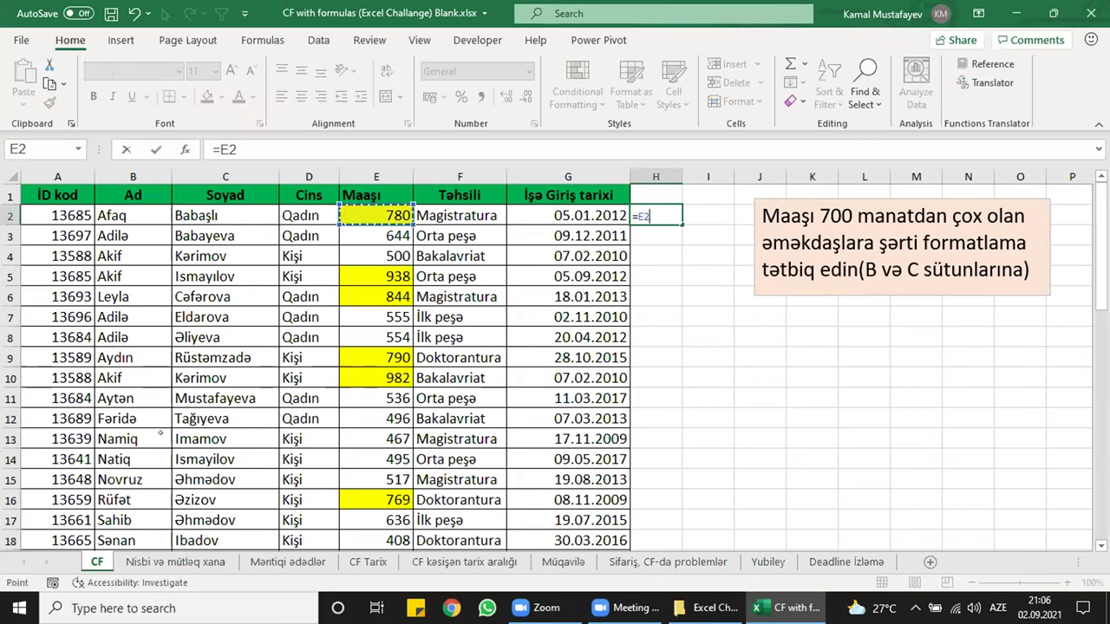
pyautogui.write('>700')
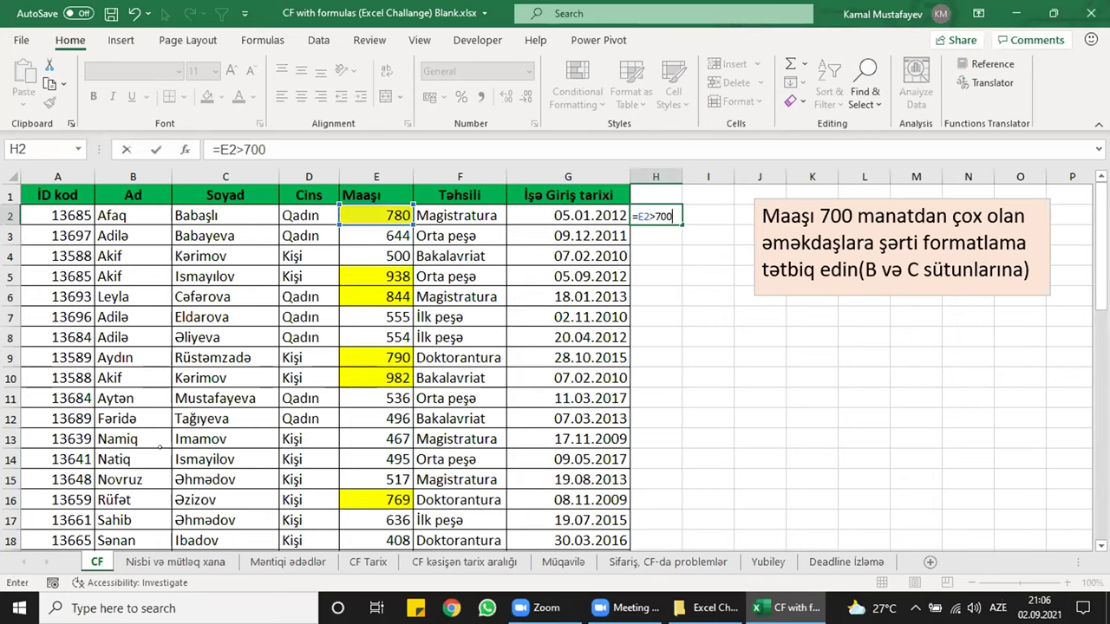
pyautogui.press('Return')
pyautogui.moveTo(682, 176); pyautogui.dragTo(714, 176)
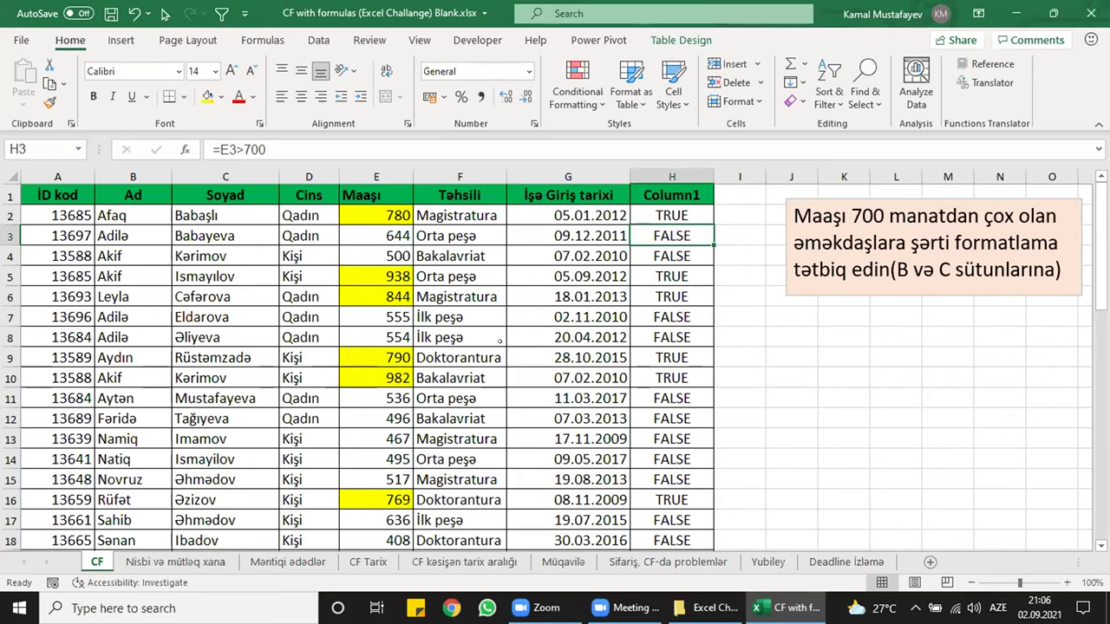
# - Inspect the Column1 formulas in H2, H5, H6, H9 and H10, then select the column B names
pyautogui.click(671, 217)
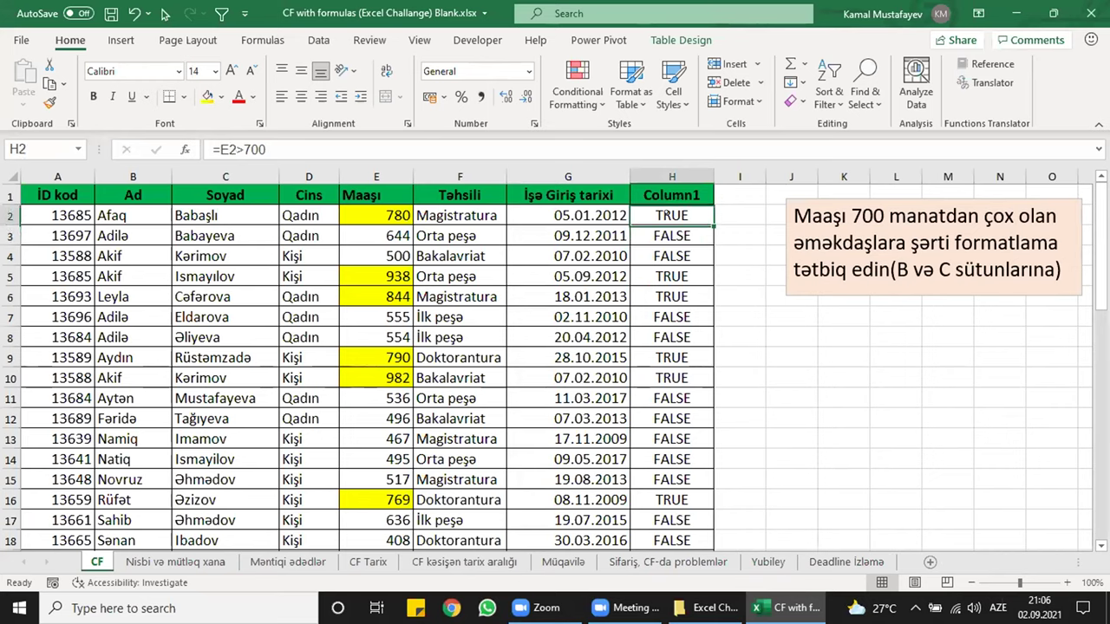
pyautogui.click(671, 283)
pyautogui.click(666, 293)
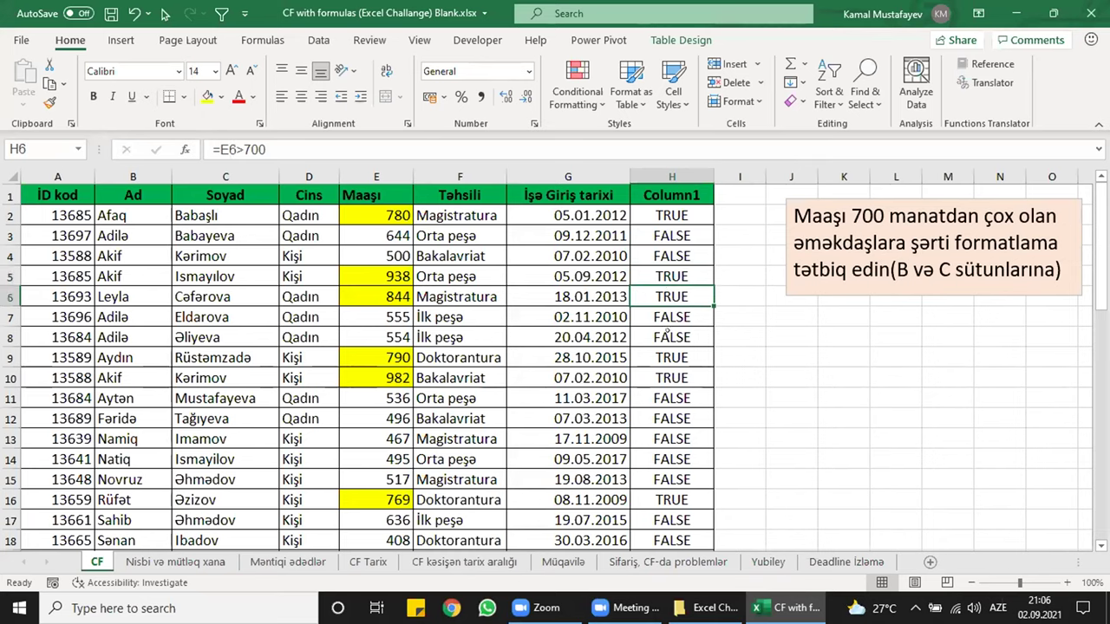
pyautogui.click(669, 357)
pyautogui.press('Down')
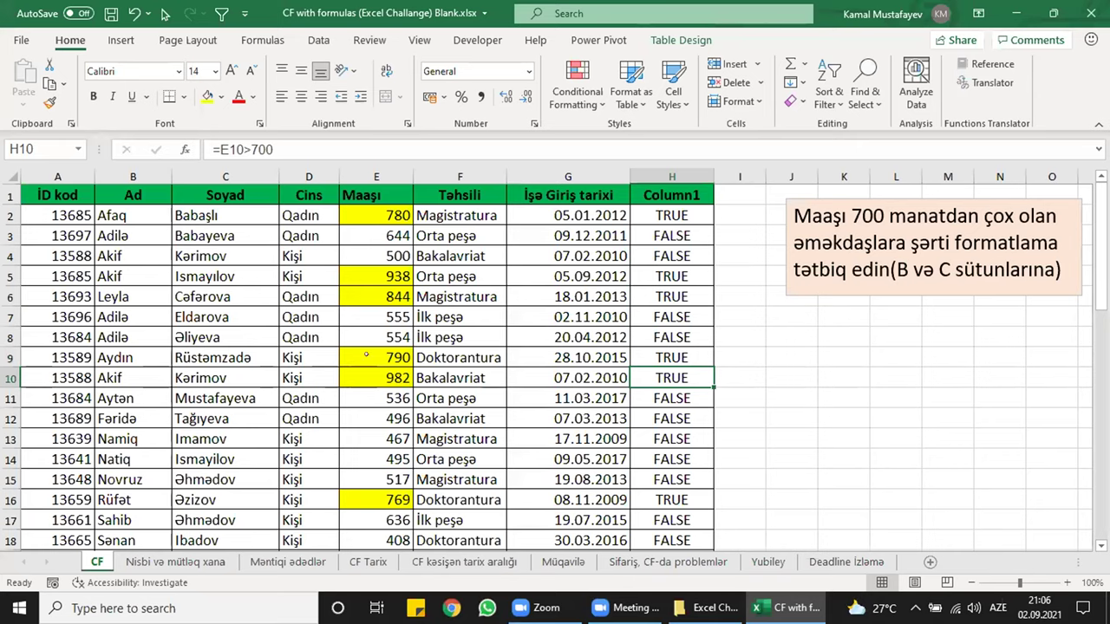
pyautogui.click(673, 214)
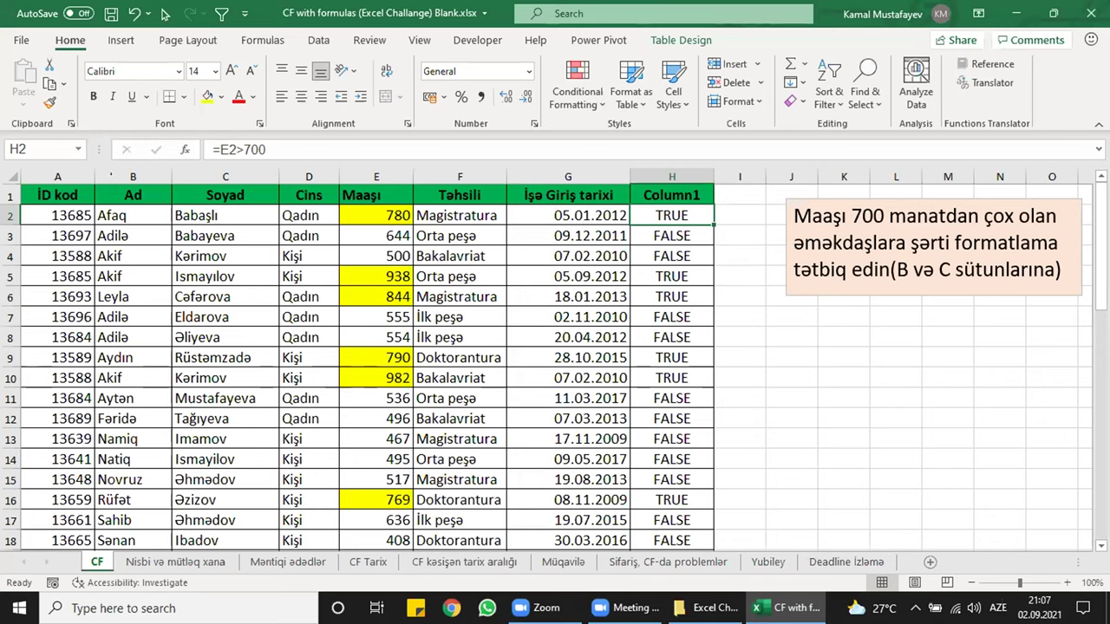
pyautogui.click(113, 184)
pyautogui.click(577, 86)
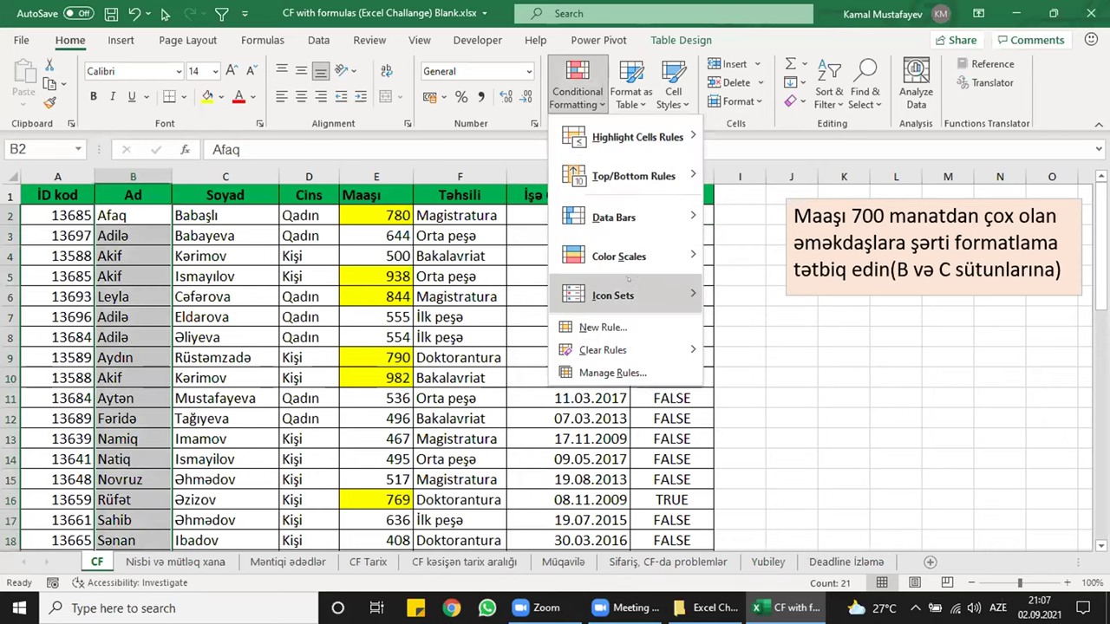
pyautogui.click(604, 327)
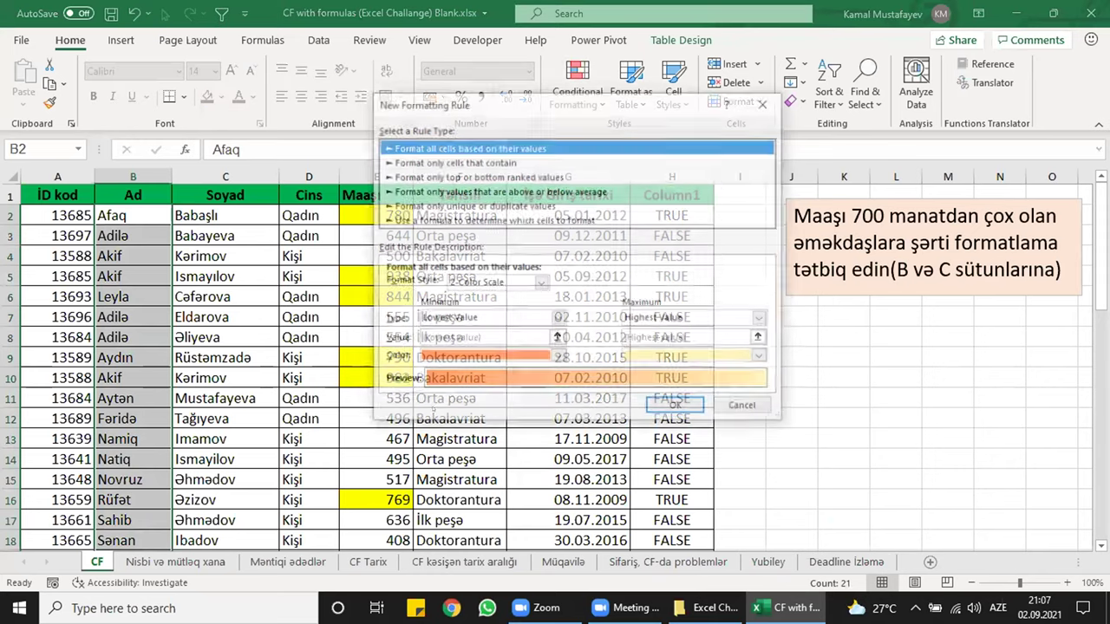
pyautogui.click(493, 220)
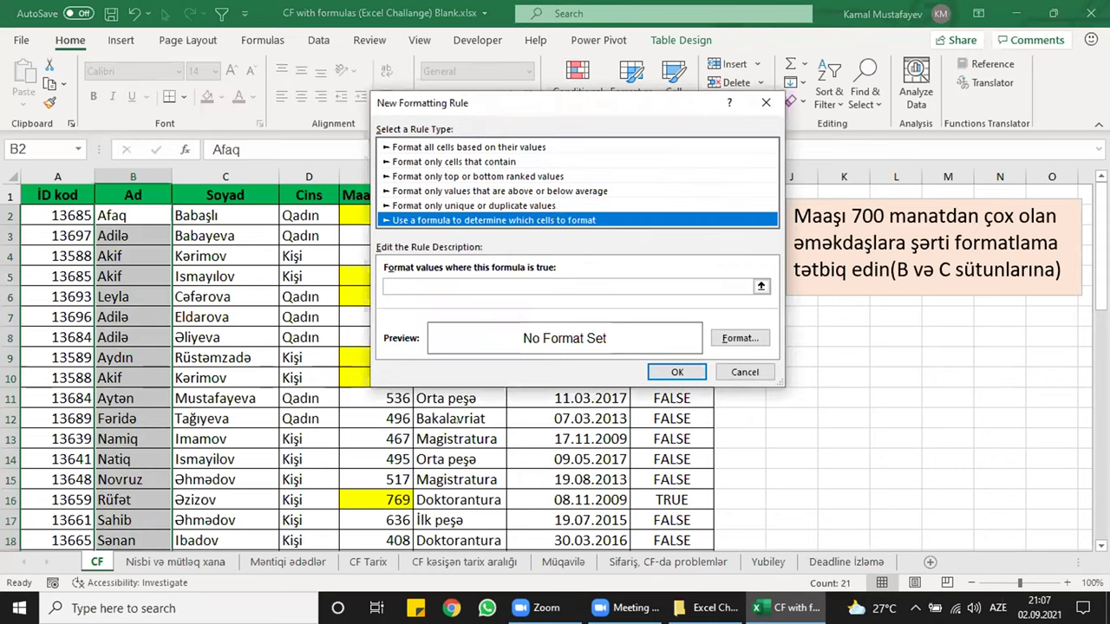
pyautogui.press('Tab')
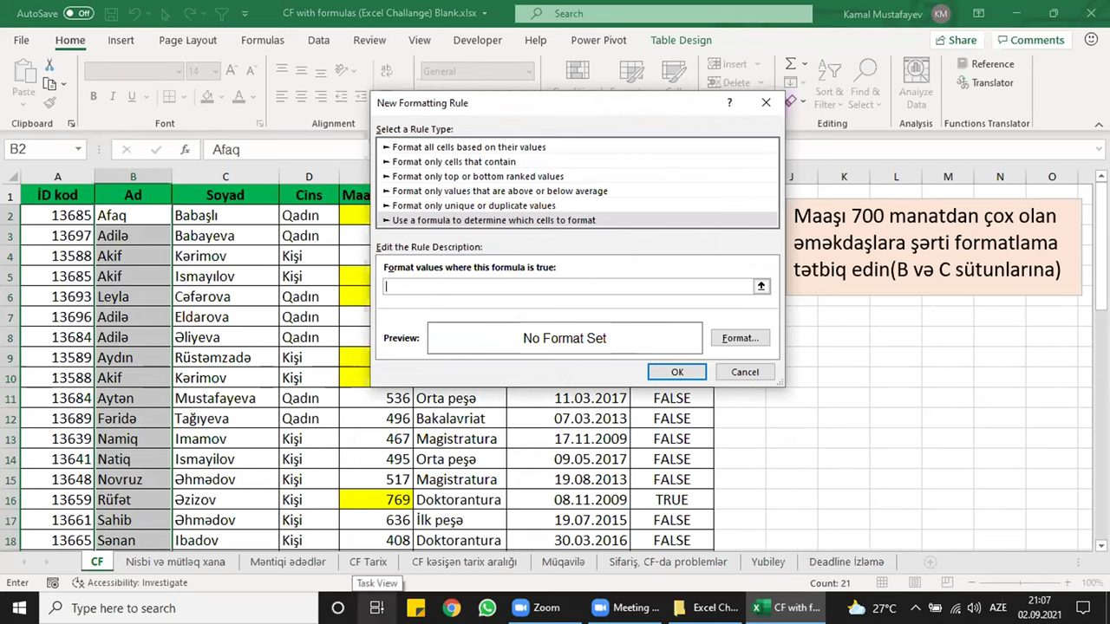
pyautogui.press('Escape')
pyautogui.click(791, 438)
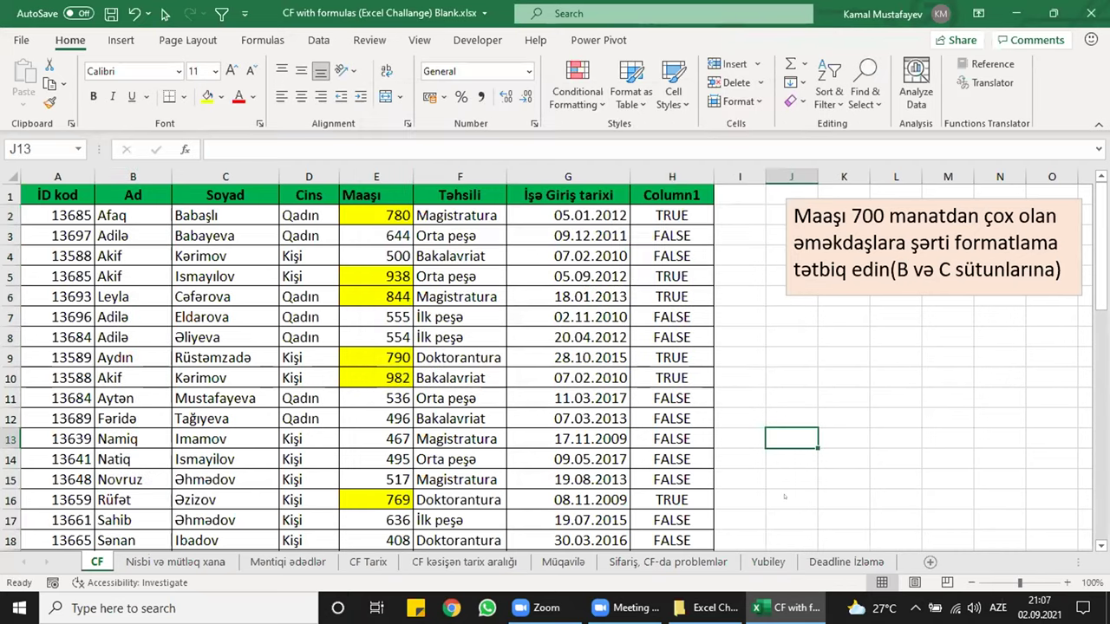
pyautogui.write('=to')
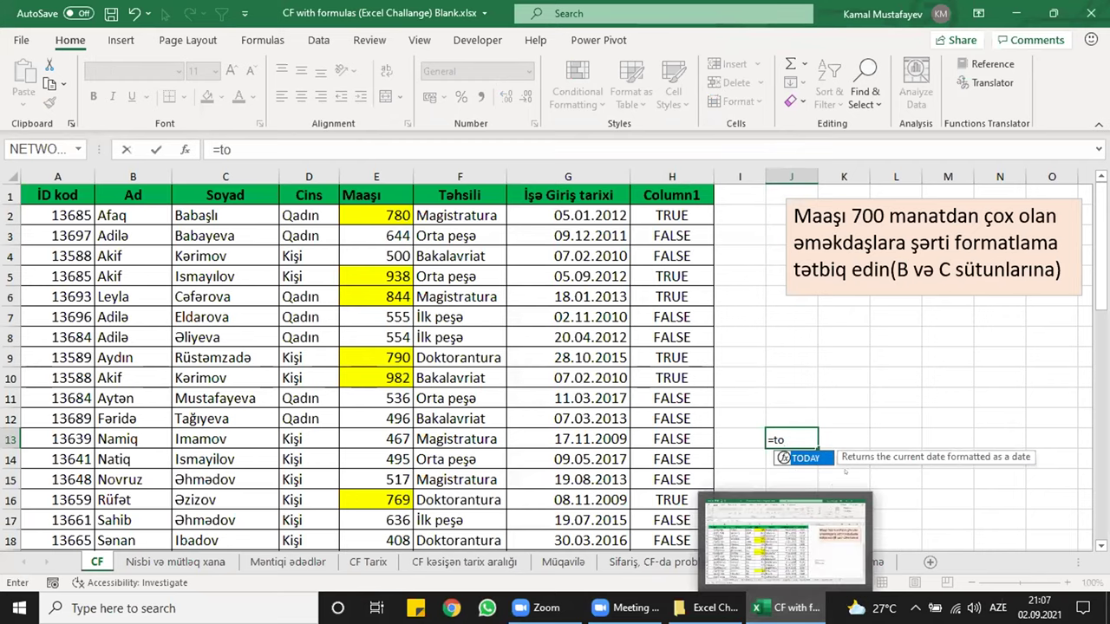
pyautogui.press('Escape')
pyautogui.press('Escape')
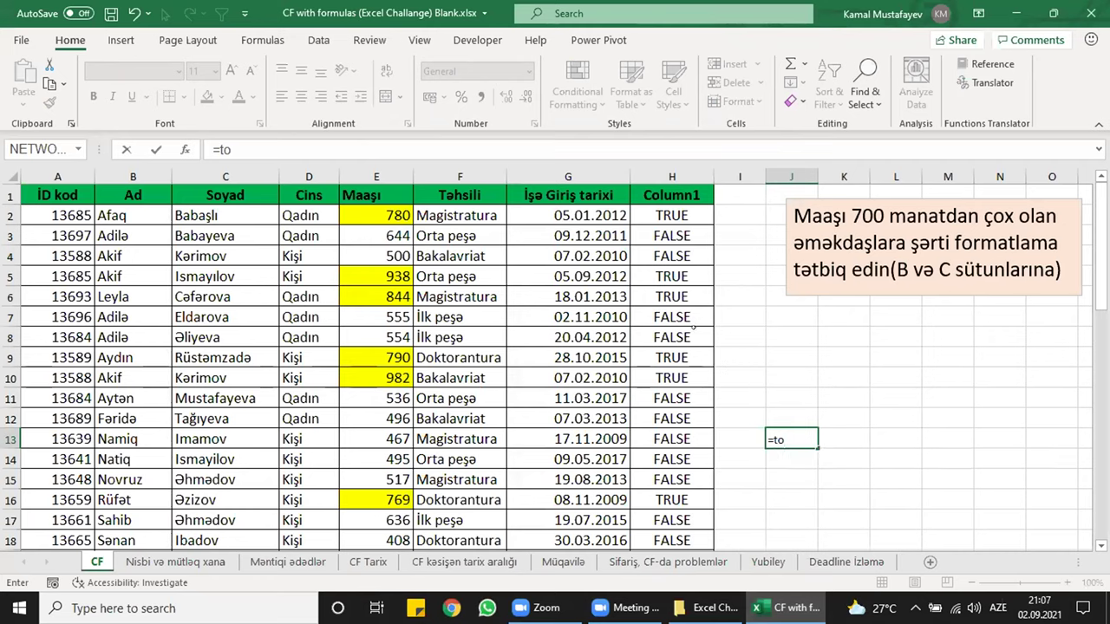
# - Begin a formula-based rule for the column B names, then cancel it
pyautogui.click(132, 186)
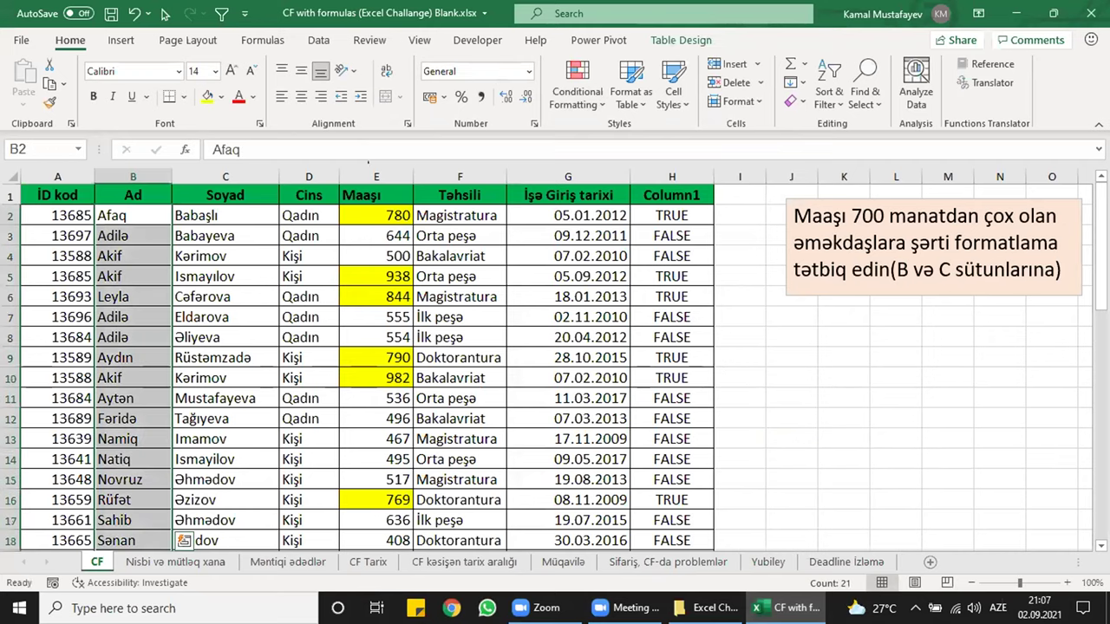
pyautogui.click(577, 82)
pyautogui.click(602, 327)
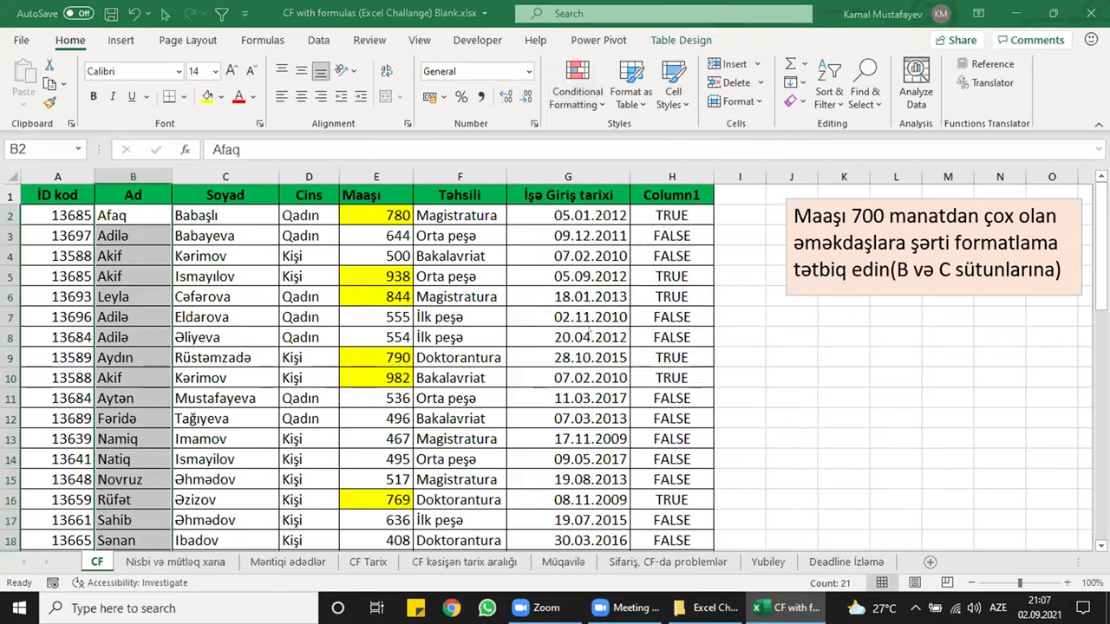
pyautogui.click(417, 202)
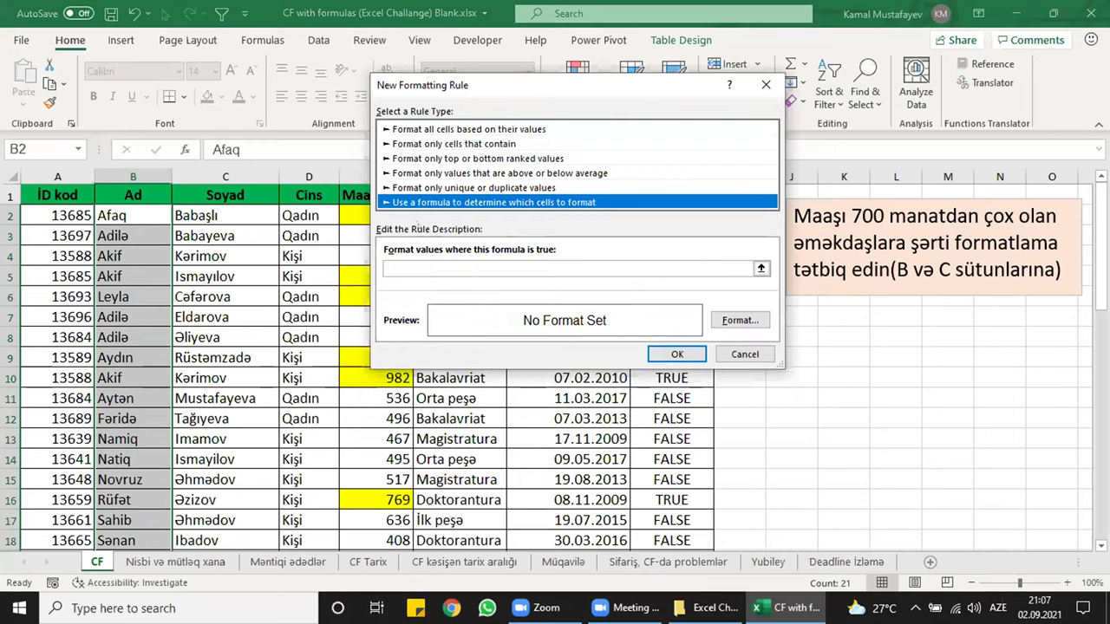
pyautogui.click(420, 267)
pyautogui.click(420, 265)
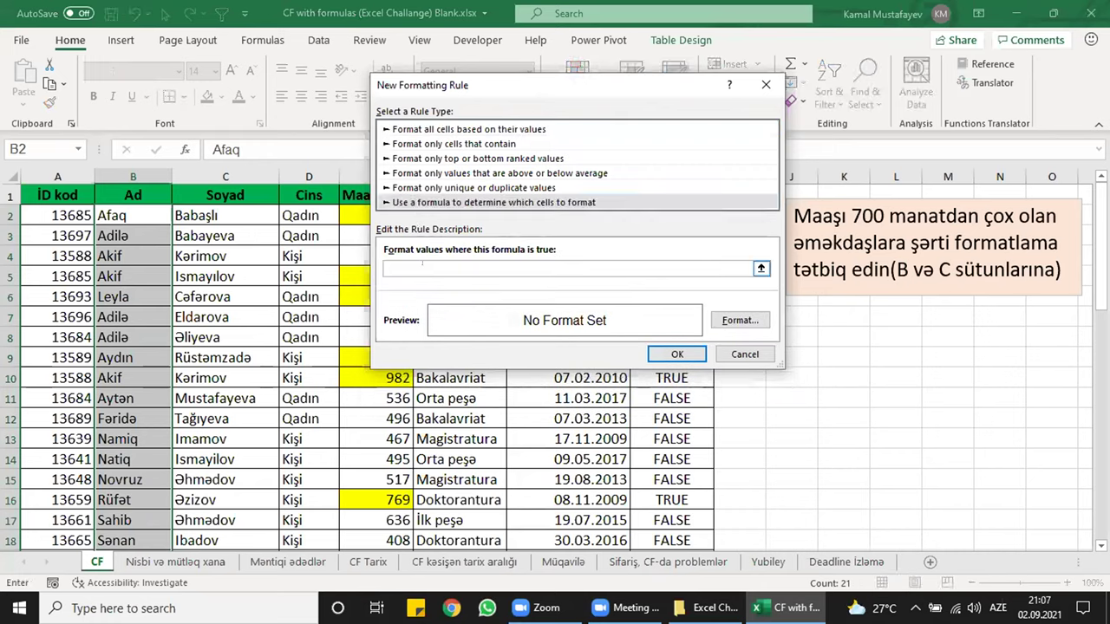
pyautogui.moveTo(450, 85); pyautogui.dragTo(238, 118)
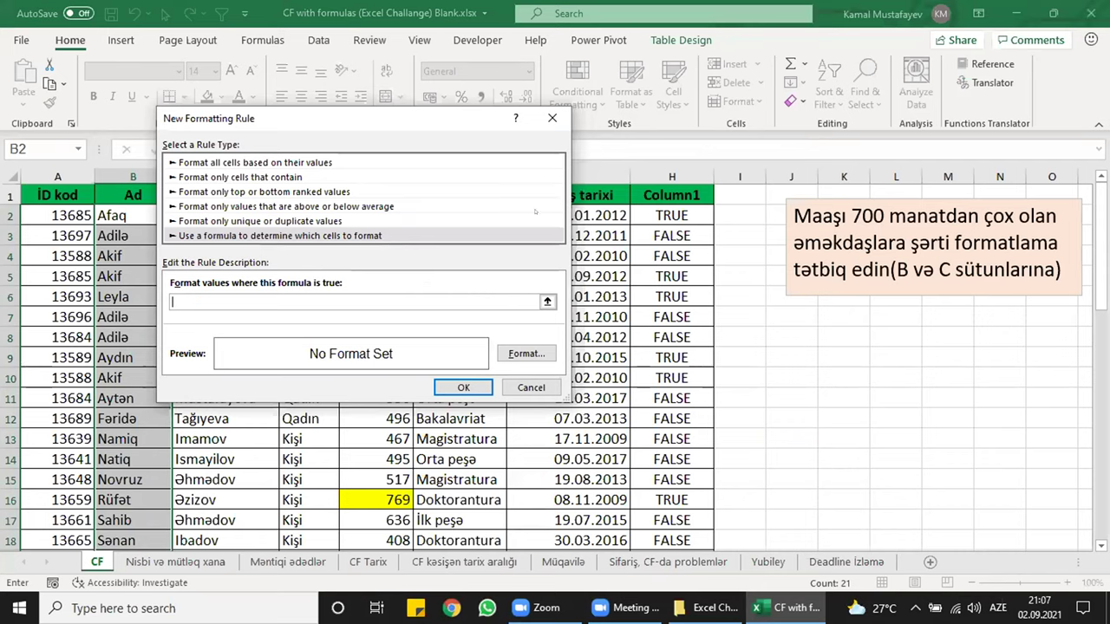
pyautogui.click(552, 118)
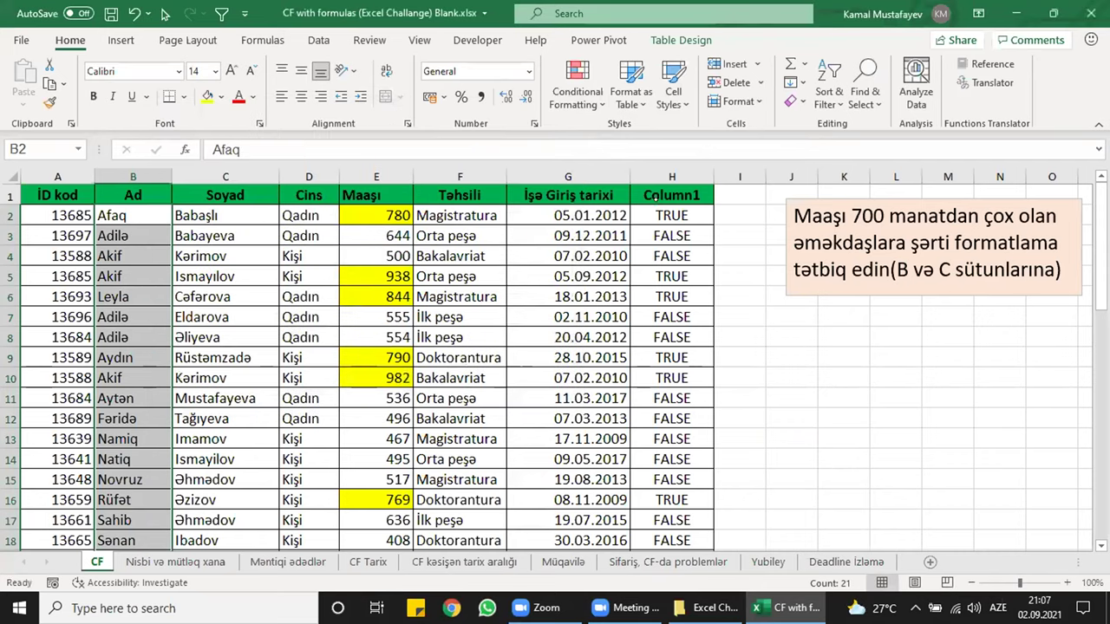
# - Copy the =E2>700 formula text from cell H2
pyautogui.click(659, 215)
pyautogui.moveTo(265, 149); pyautogui.dragTo(213, 149)
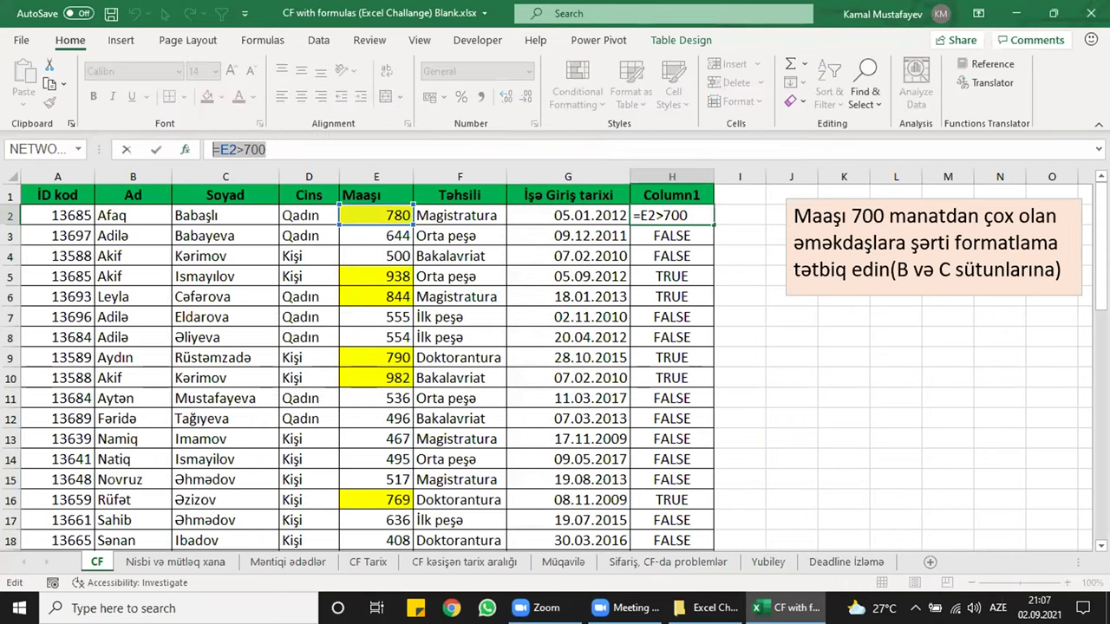
pyautogui.hotkey('ctrl', 'c')
pyautogui.press('Escape')
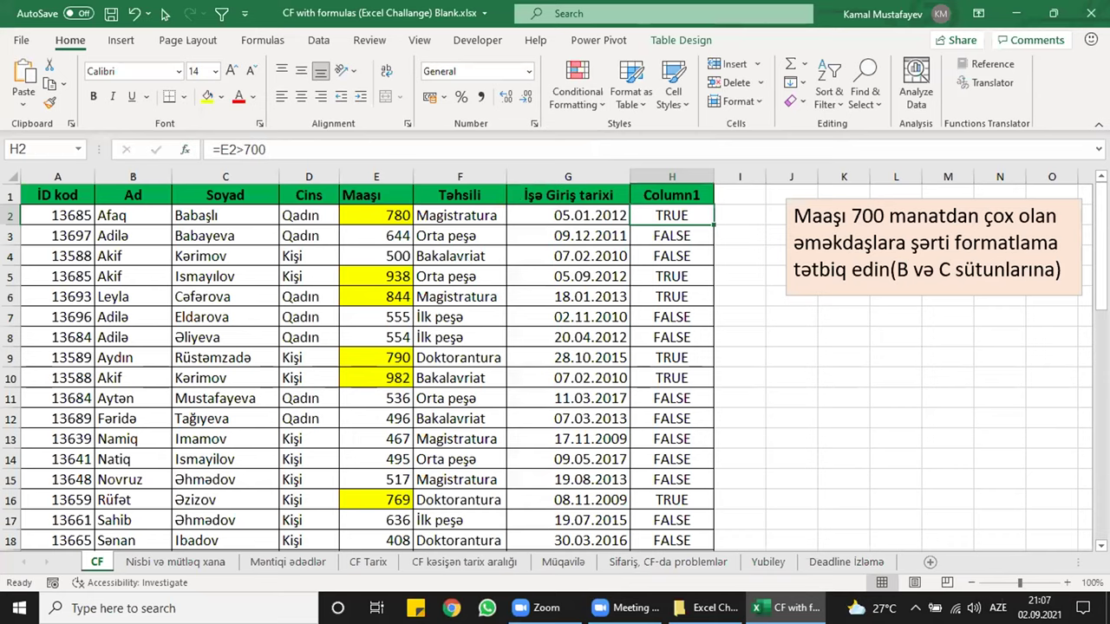
# - Apply a yellow-fill formula rule =E2>700 to the first names B2:B22
pyautogui.click(133, 215)
pyautogui.hotkey('ctrl', 'shift', 'Down')
pyautogui.click(576, 91)
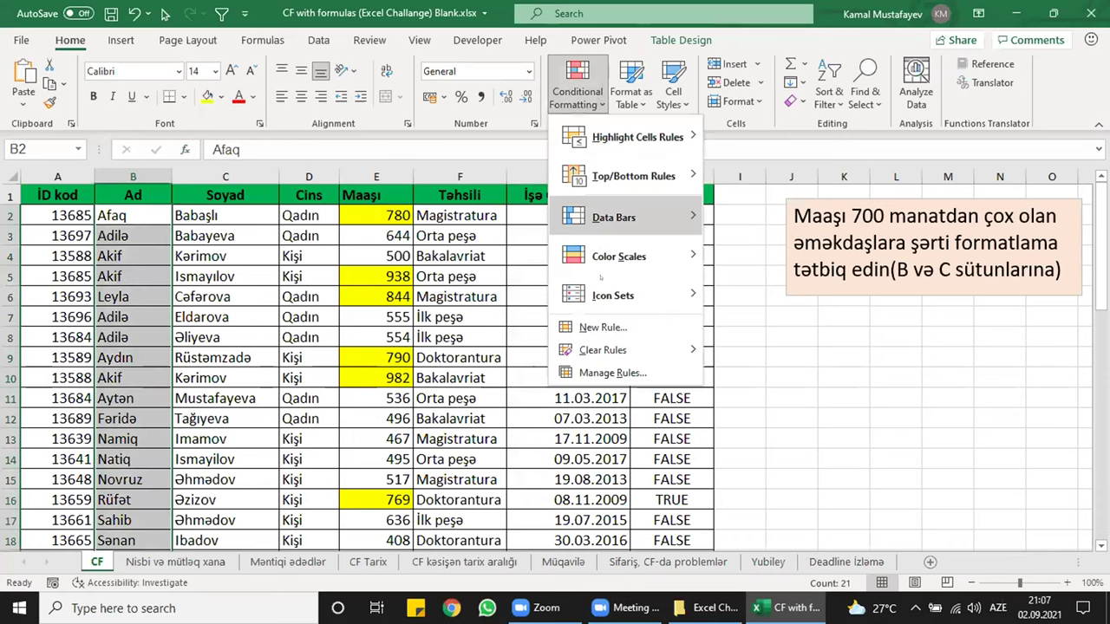
pyautogui.click(603, 327)
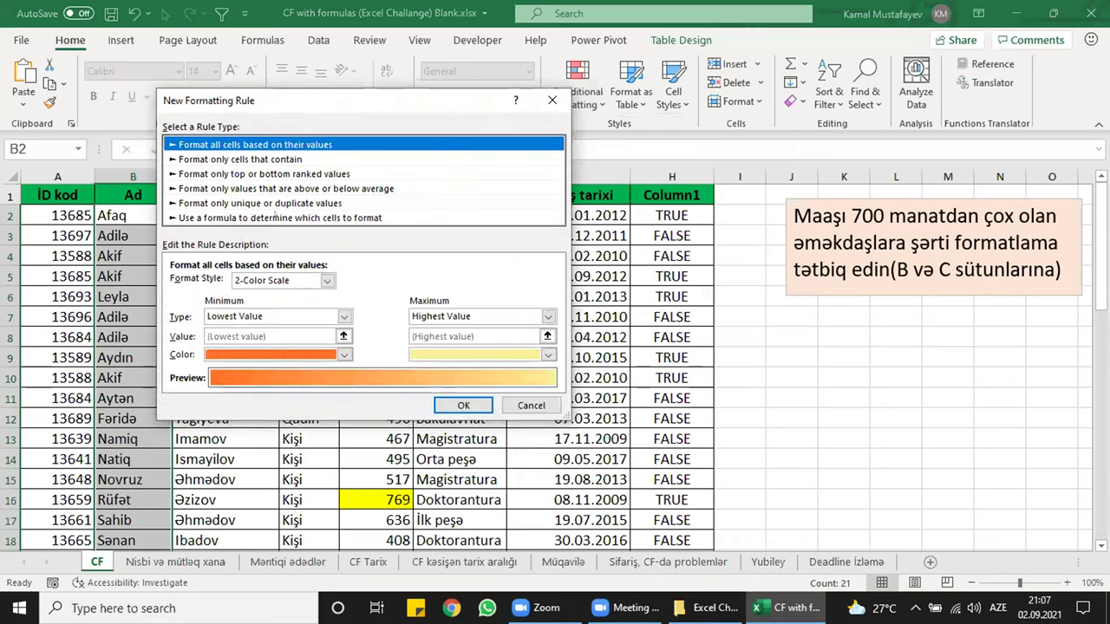
pyautogui.click(275, 218)
pyautogui.click(238, 280)
pyautogui.write('=E2>700')
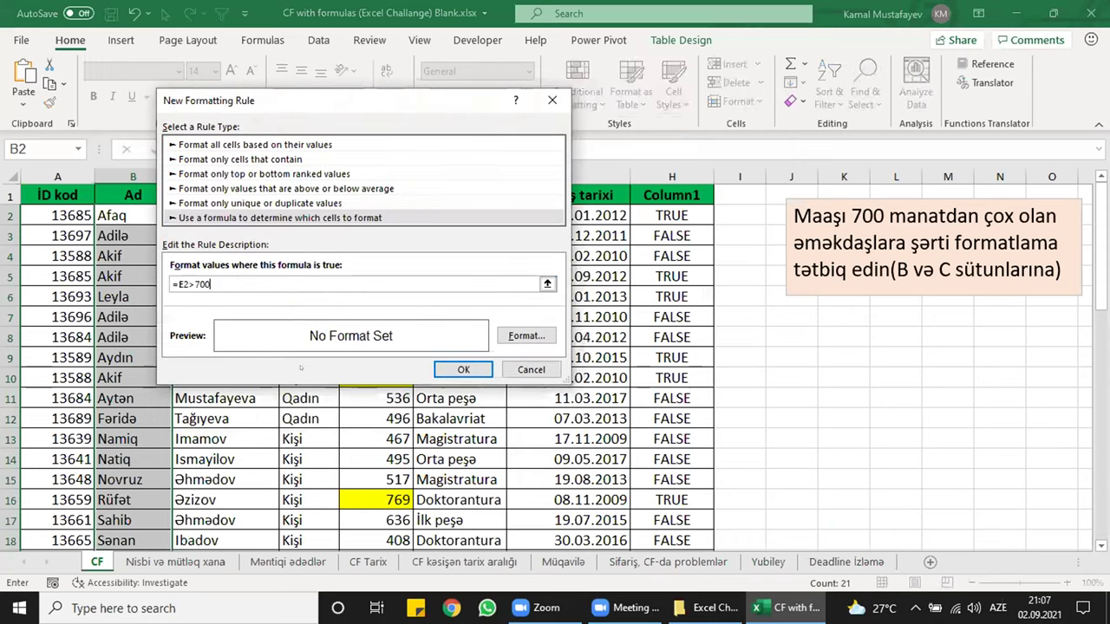
pyautogui.click(526, 335)
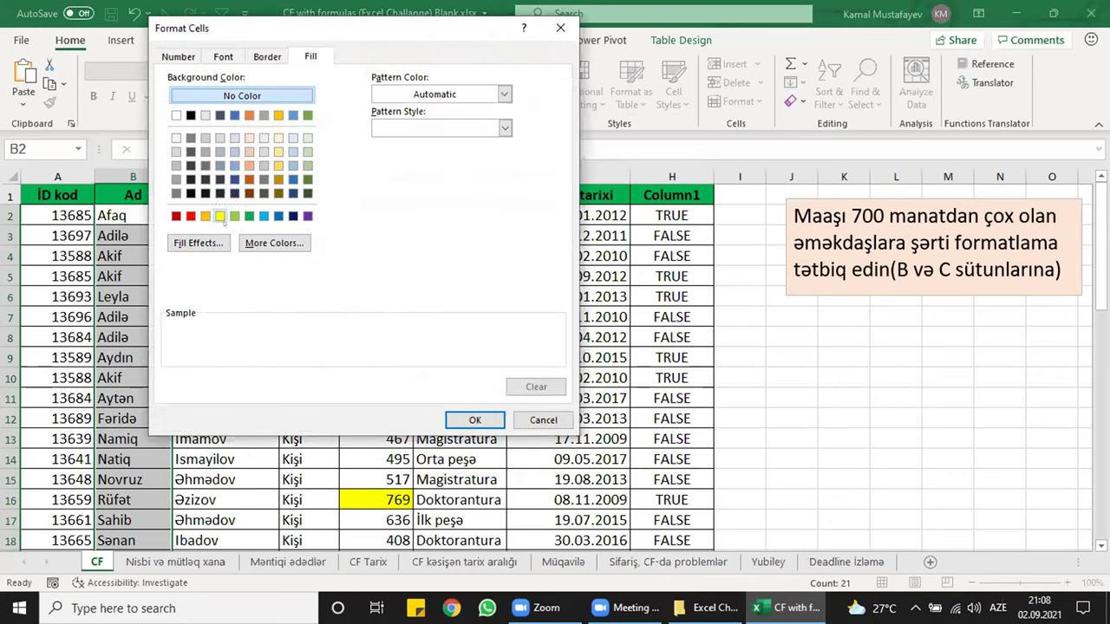
pyautogui.click(221, 216)
pyautogui.click(481, 420)
pyautogui.click(463, 369)
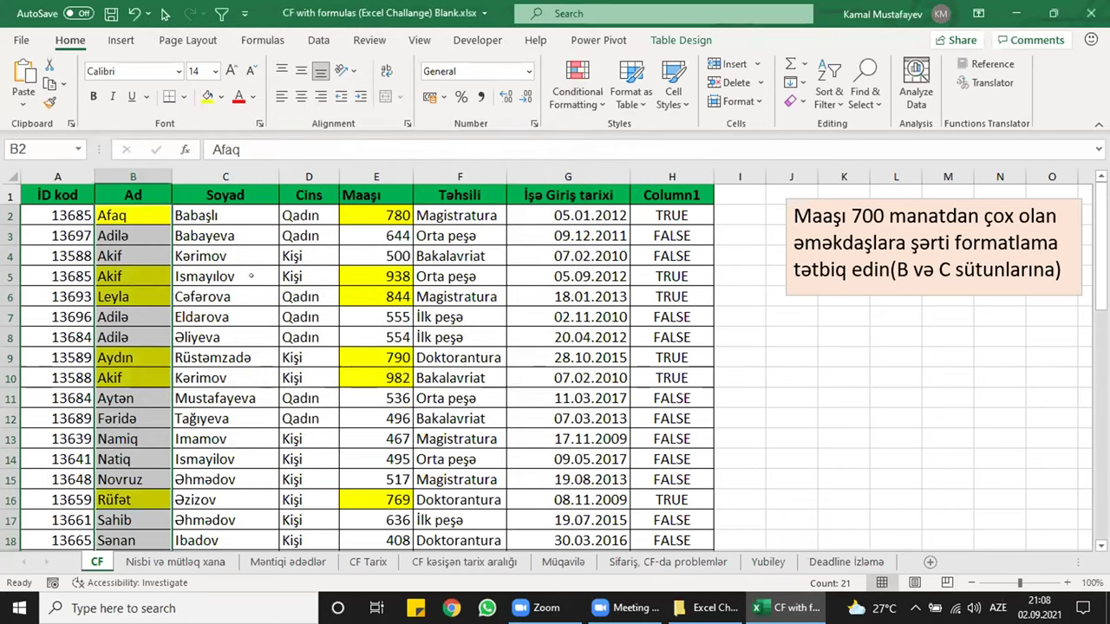
pyautogui.click(252, 276)
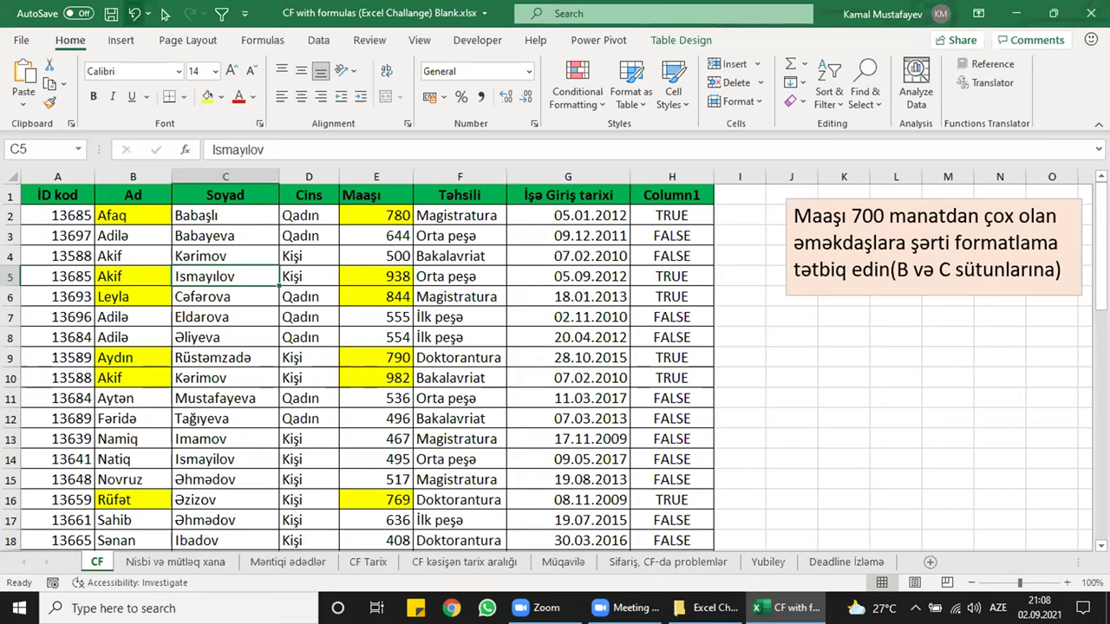
# - Undo the yellow highlighting on the first names and deselect the column
pyautogui.click(135, 13)
pyautogui.click(316, 296)
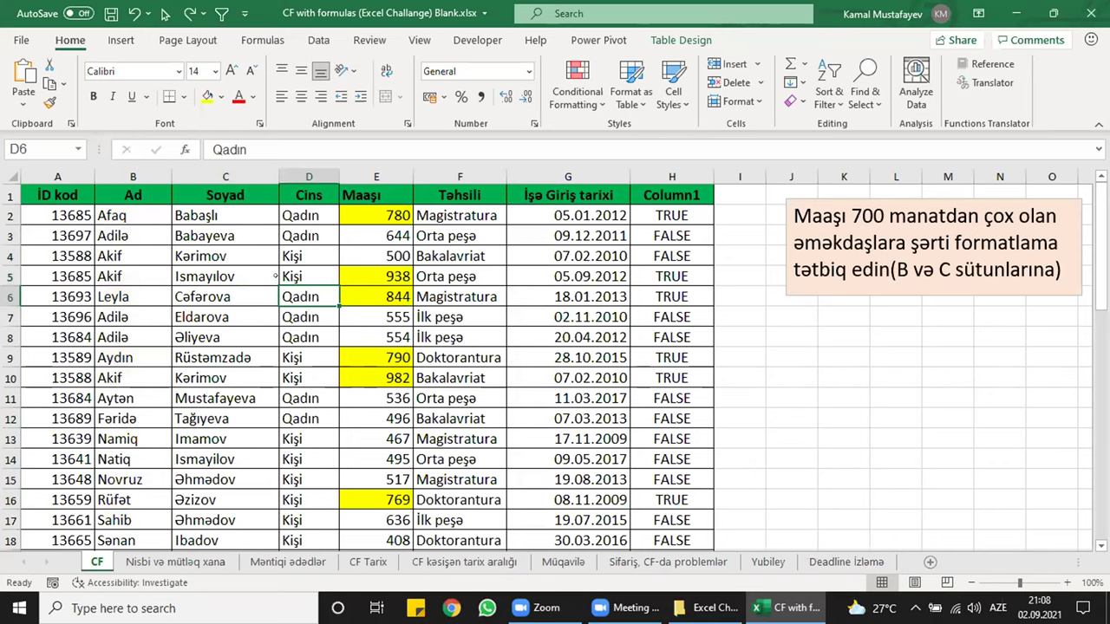
# - Apply a yellow =$D2>700 formula rule to B2:C22, then reselect the Ad column
pyautogui.moveTo(146, 184); pyautogui.dragTo(225, 185)
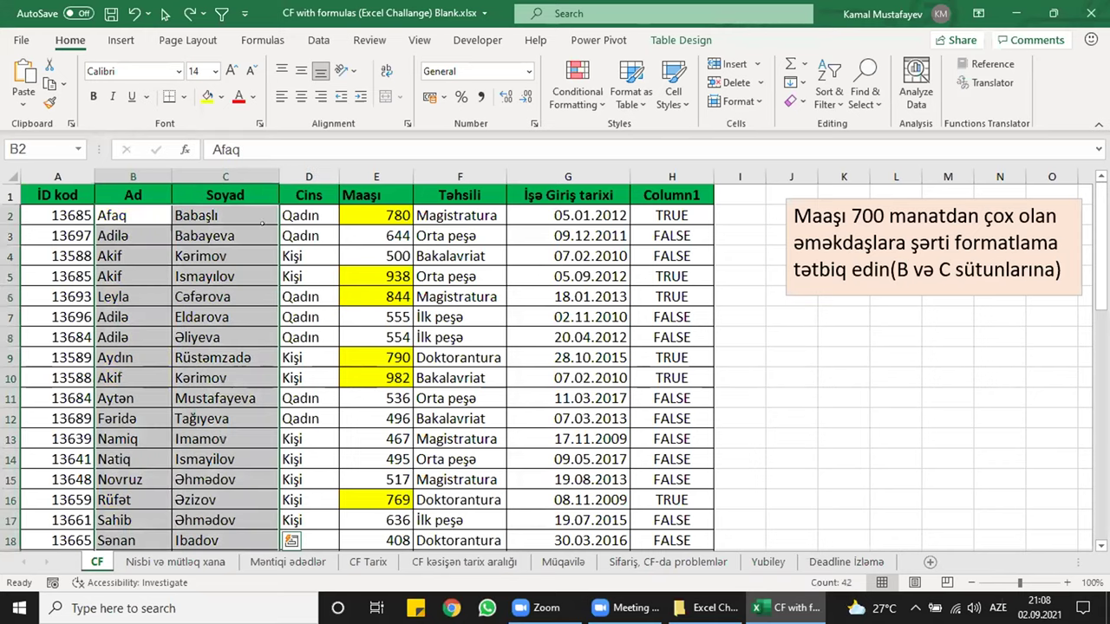
pyautogui.click(576, 93)
pyautogui.click(603, 327)
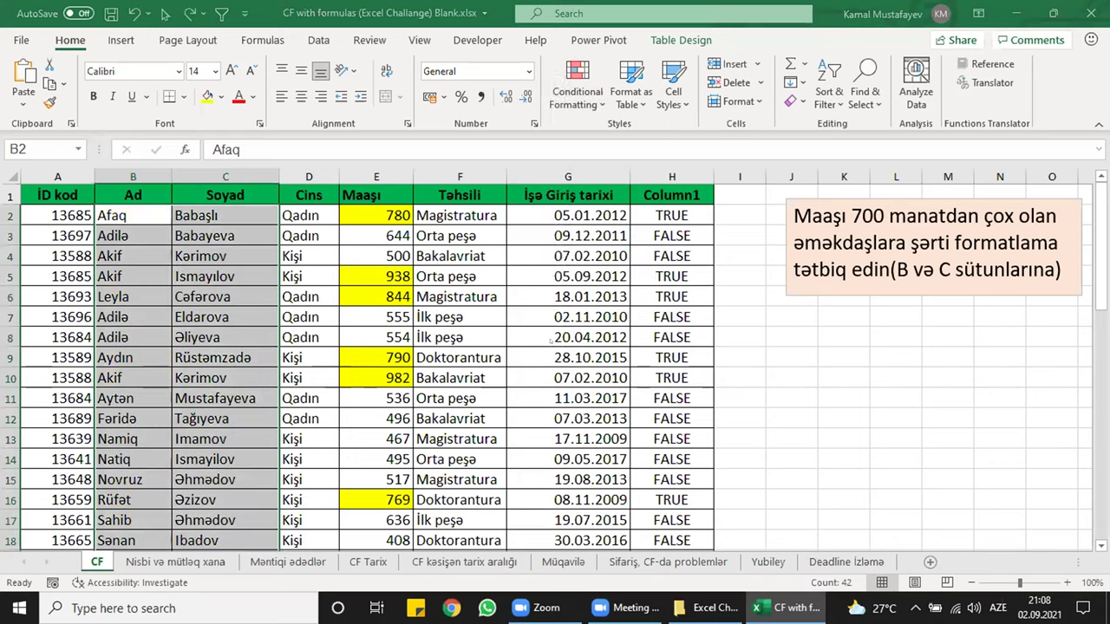
pyautogui.click(247, 199)
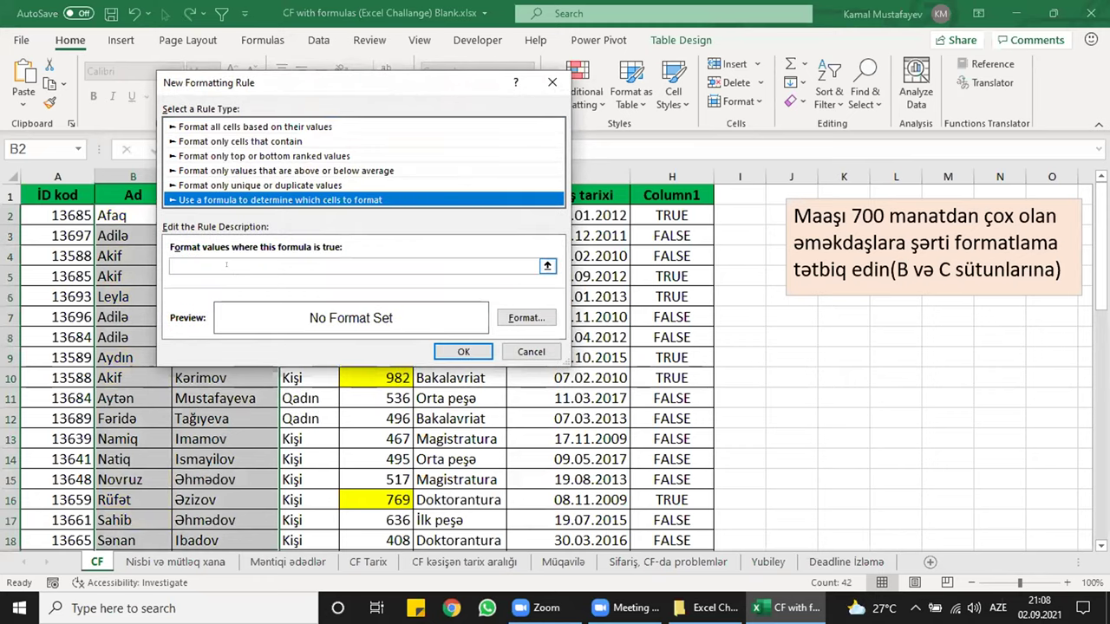
pyautogui.click(236, 266)
pyautogui.write('=$D2>700')
pyautogui.click(526, 317)
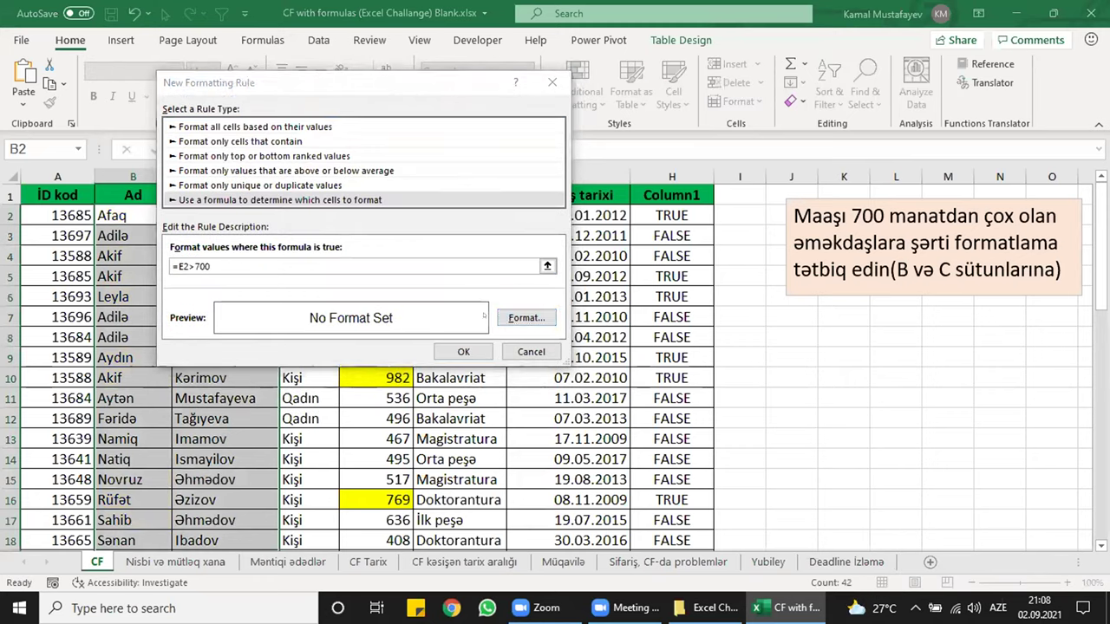
pyautogui.click(220, 200)
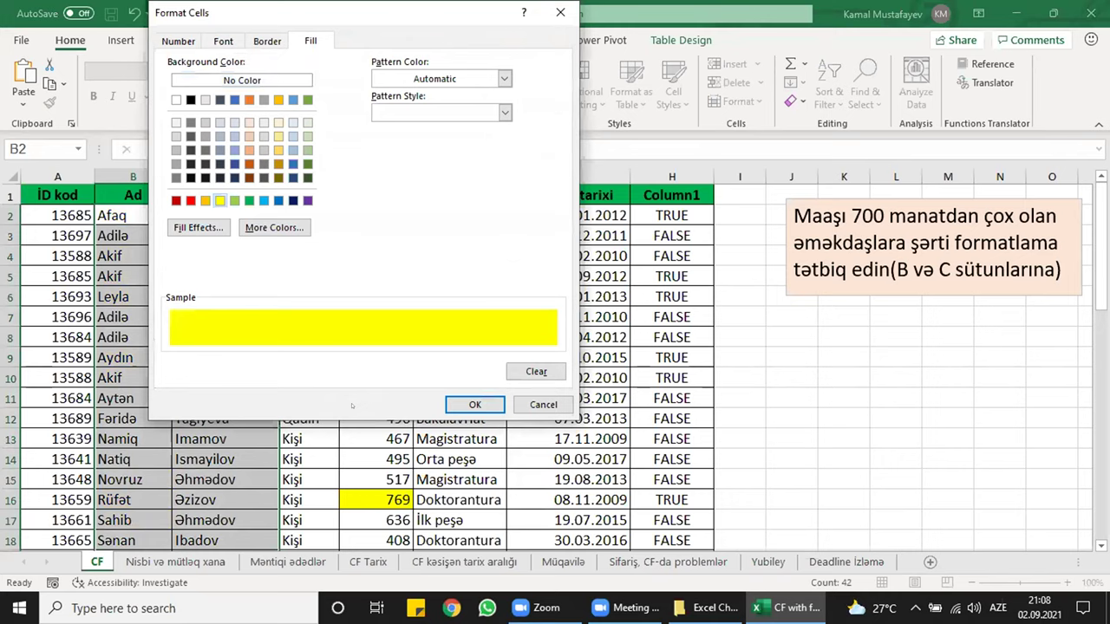
pyautogui.click(475, 405)
pyautogui.click(463, 352)
pyautogui.click(226, 297)
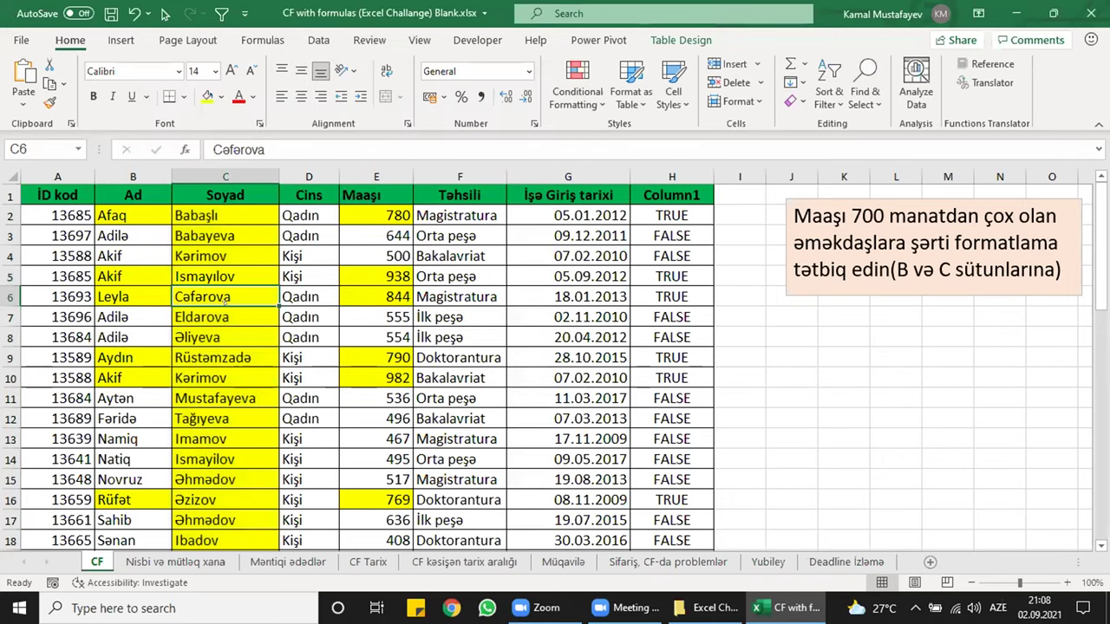
pyautogui.click(145, 197)
pyautogui.hotkey('ctrl', 'shift', 'Down')
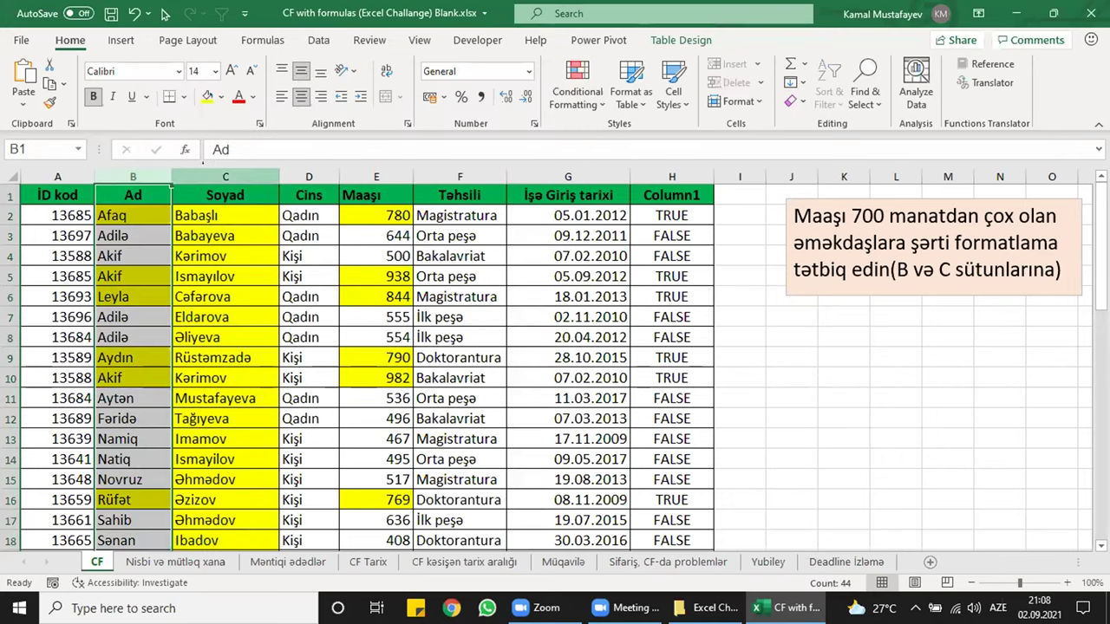
pyautogui.click(260, 189)
pyautogui.hotkey('ctrl', 'shift', 'Down')
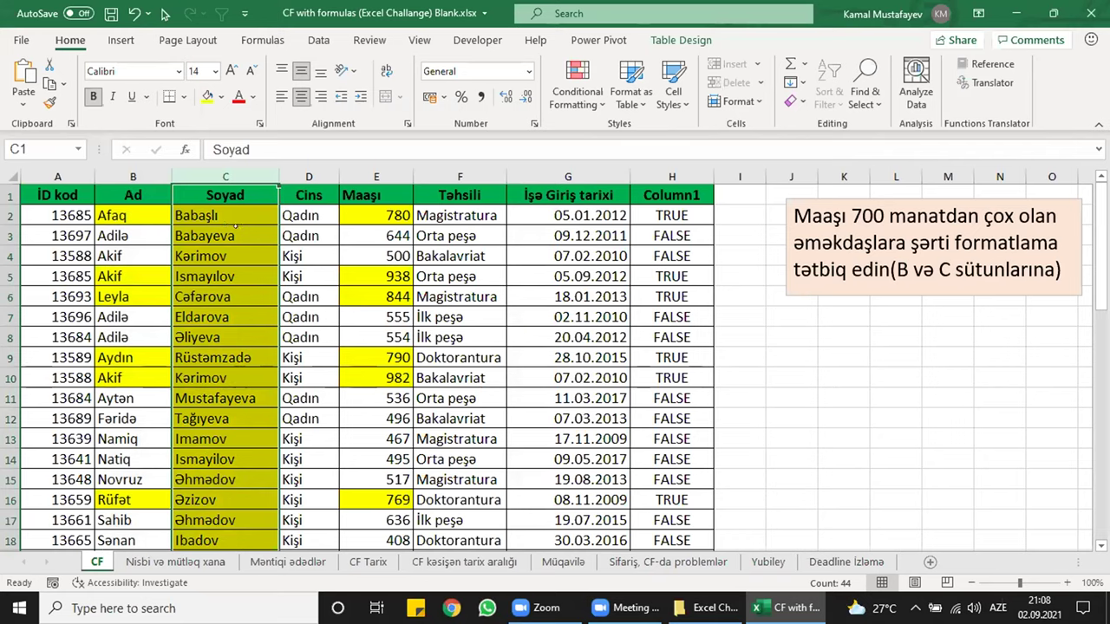
pyautogui.click(132, 177)
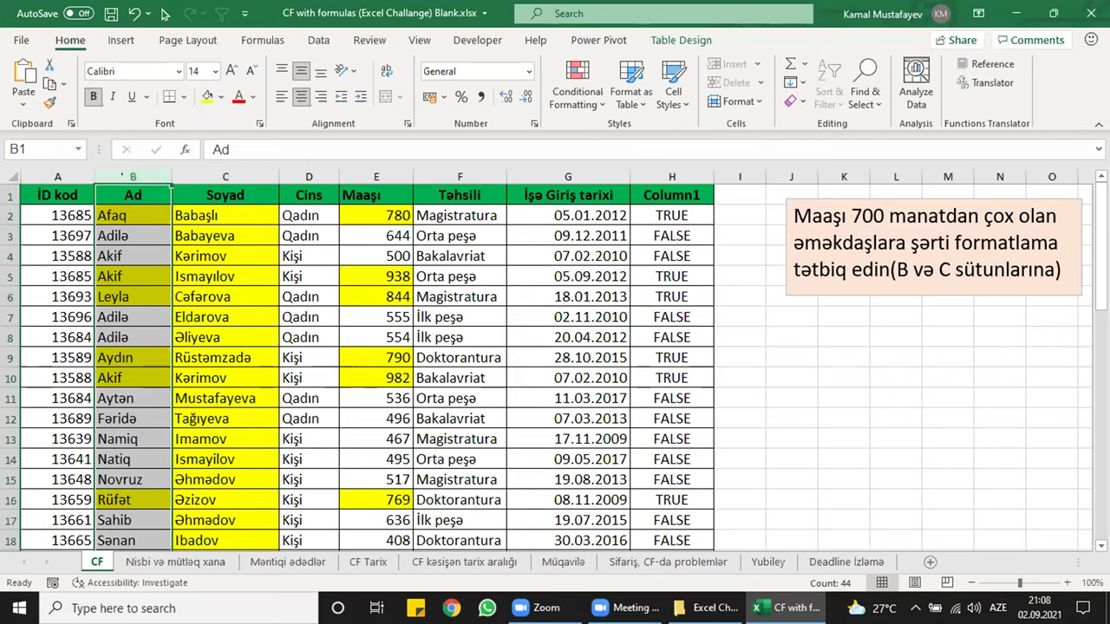
pyautogui.click(148, 210)
pyautogui.hotkey('ctrl', 'shift', 'Down')
pyautogui.hotkey('shift', 'Right')
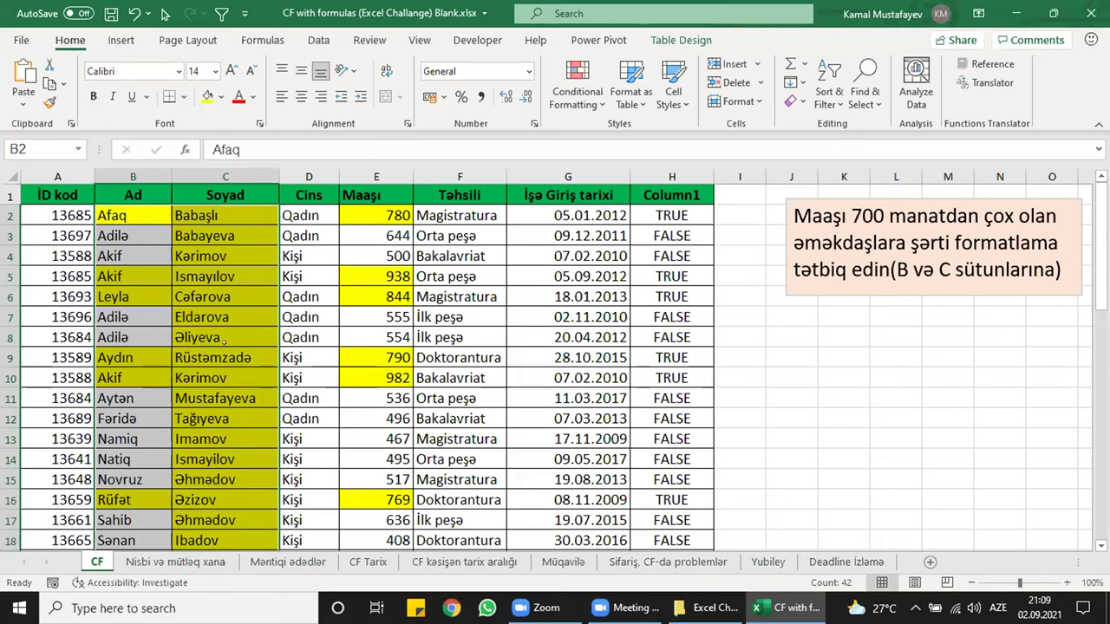
# - Clear the Ad and Soyad cells of the lower table
pyautogui.scroll(-6, 252, 434)
pyautogui.scroll(-1, 252, 434)
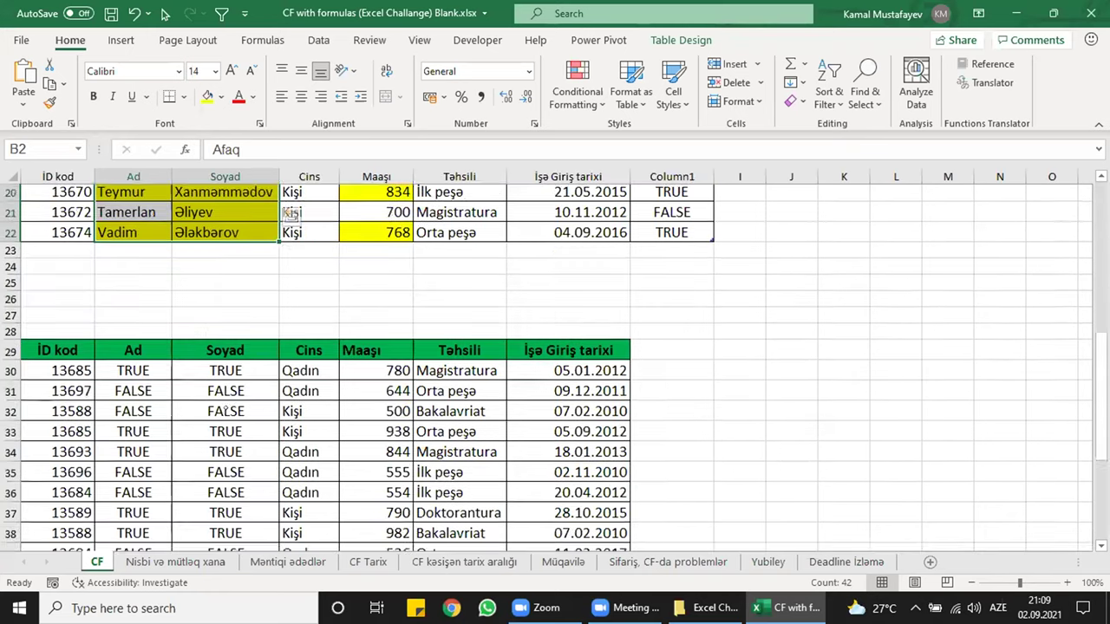
pyautogui.moveTo(148, 333); pyautogui.dragTo(175, 330)
pyautogui.hotkey('ctrl', 'shift', 'Down')
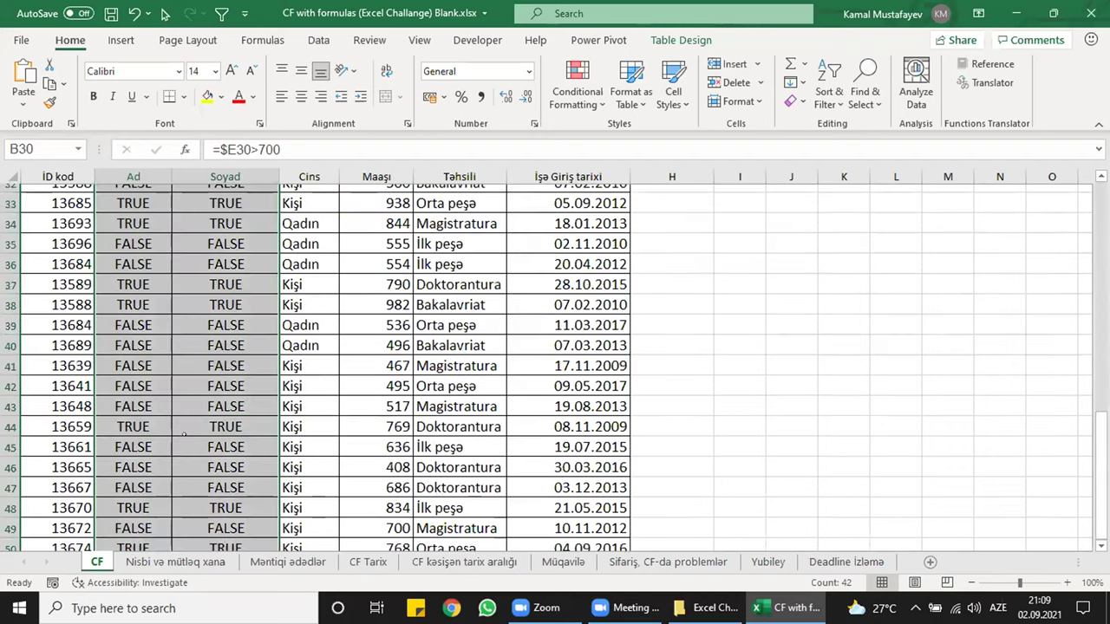
pyautogui.press('Delete')
pyautogui.scroll(4, 199, 433)
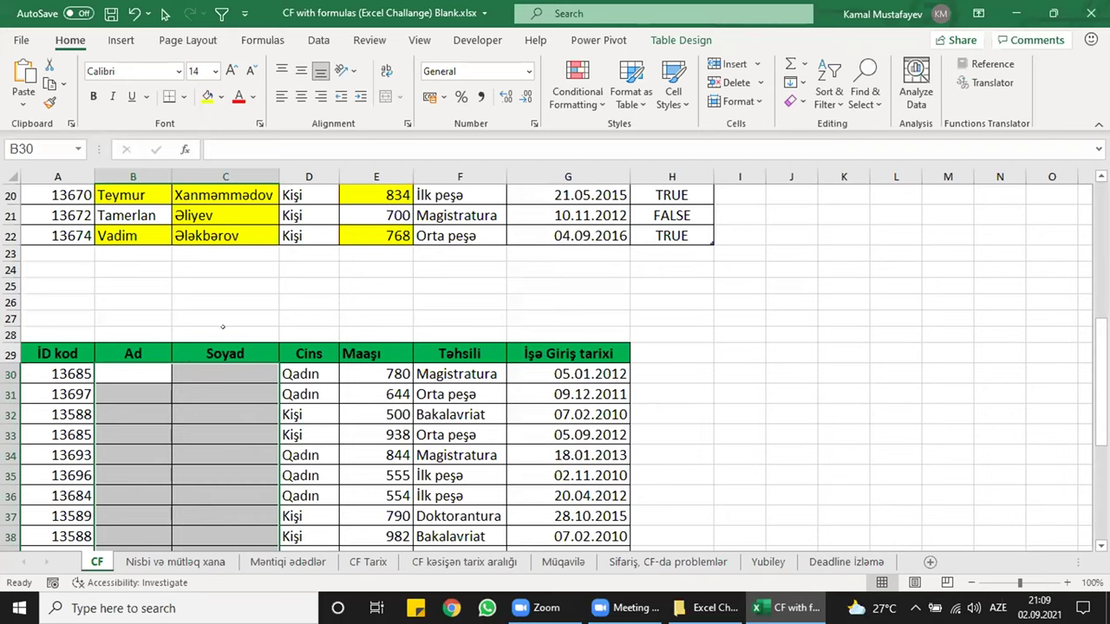
pyautogui.scroll(-1, 223, 327)
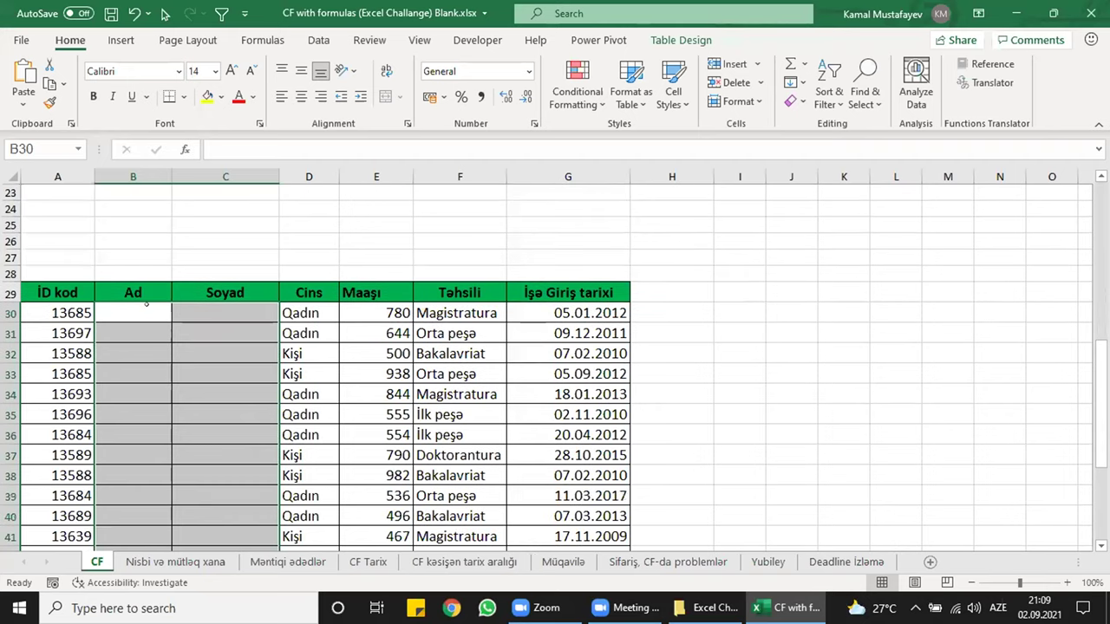
# - Enter =E2>700 in B30, copy it to C30 and fill it down the Soyad column
pyautogui.click(146, 304)
pyautogui.scroll(-1, 145, 316)
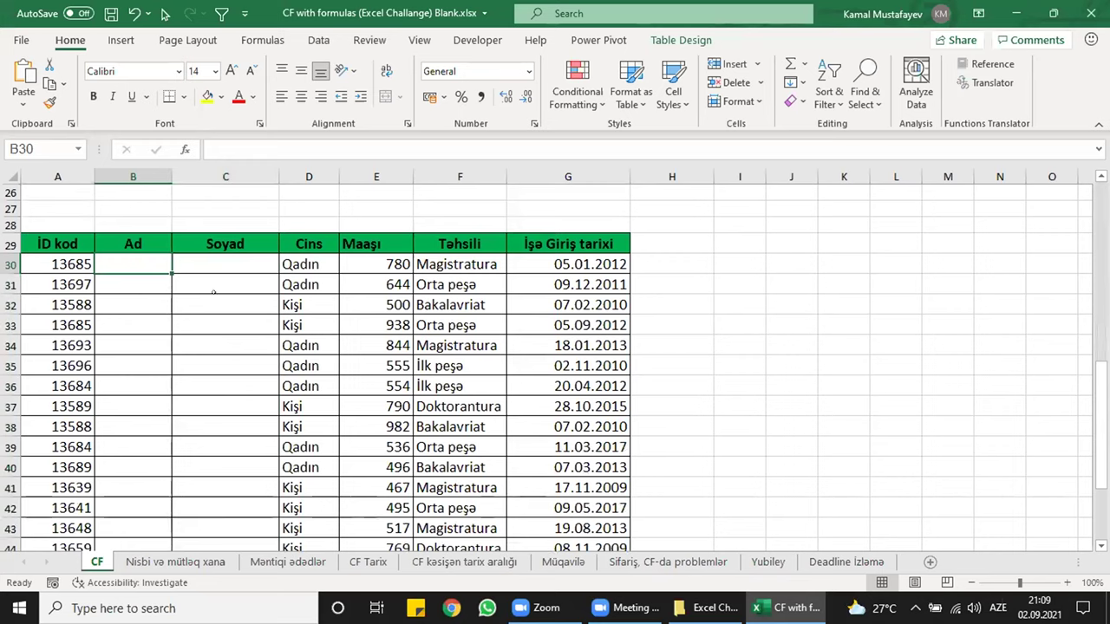
pyautogui.write('=')
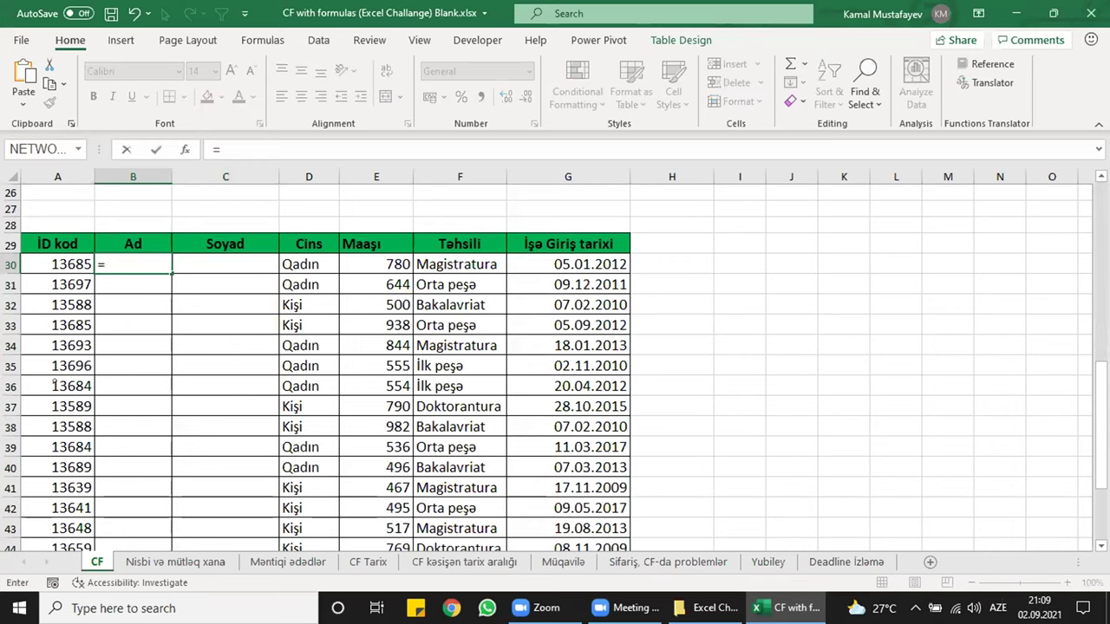
pyautogui.write('E2>700')
pyautogui.press('Return')
pyautogui.press('Up')
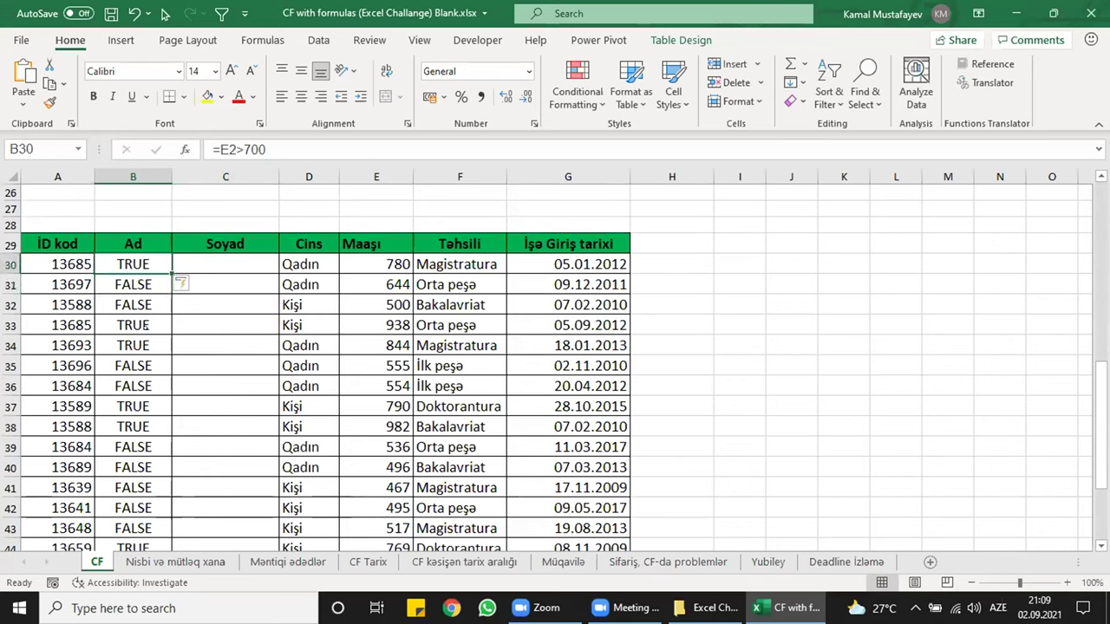
pyautogui.moveTo(173, 266); pyautogui.dragTo(264, 274)
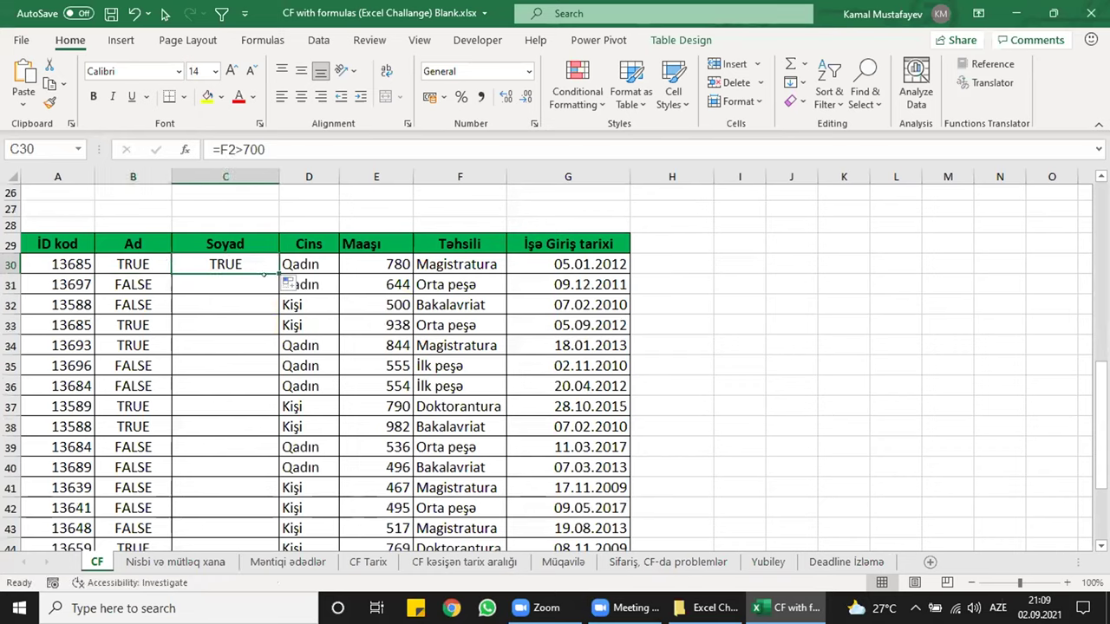
pyautogui.doubleClick(277, 274)
pyautogui.click(239, 309)
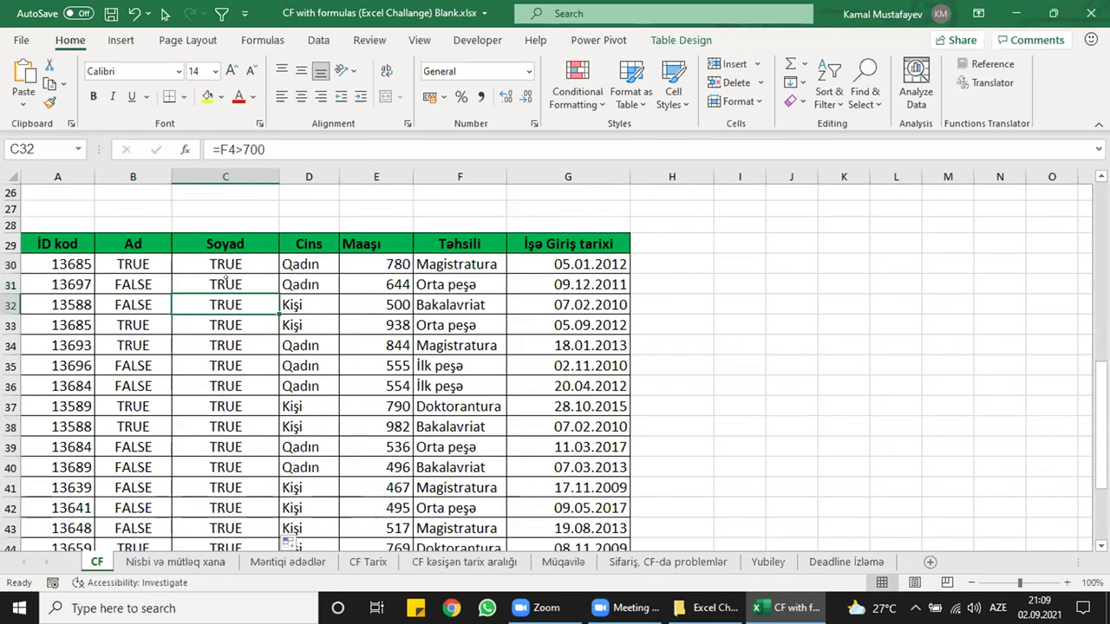
pyautogui.click(169, 265)
pyautogui.scroll(8, 131, 368)
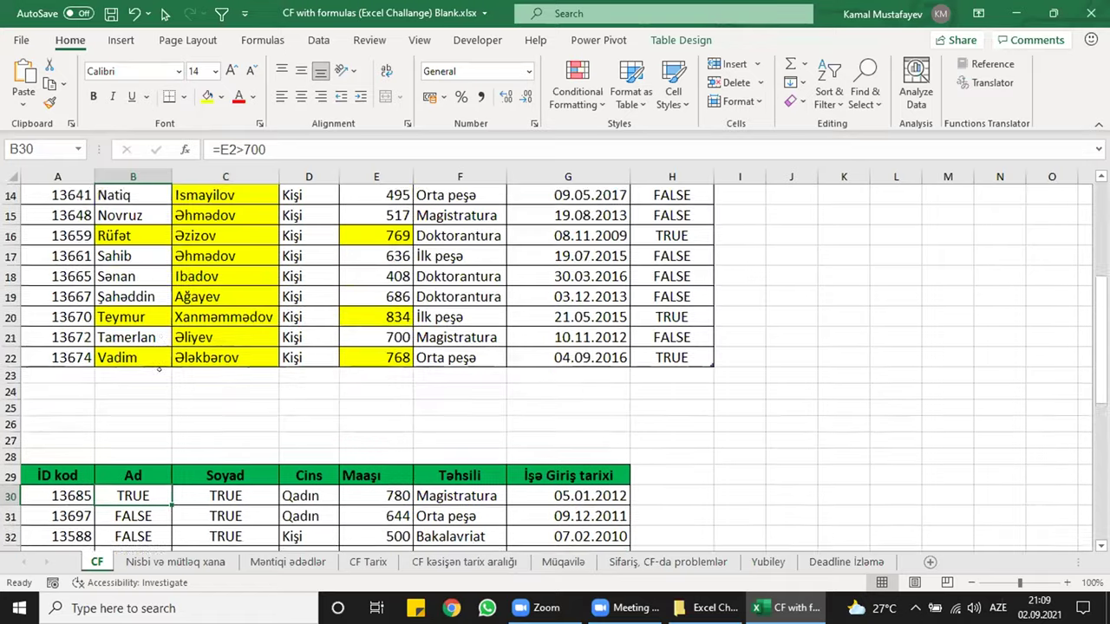
pyautogui.scroll(-6, 150, 475)
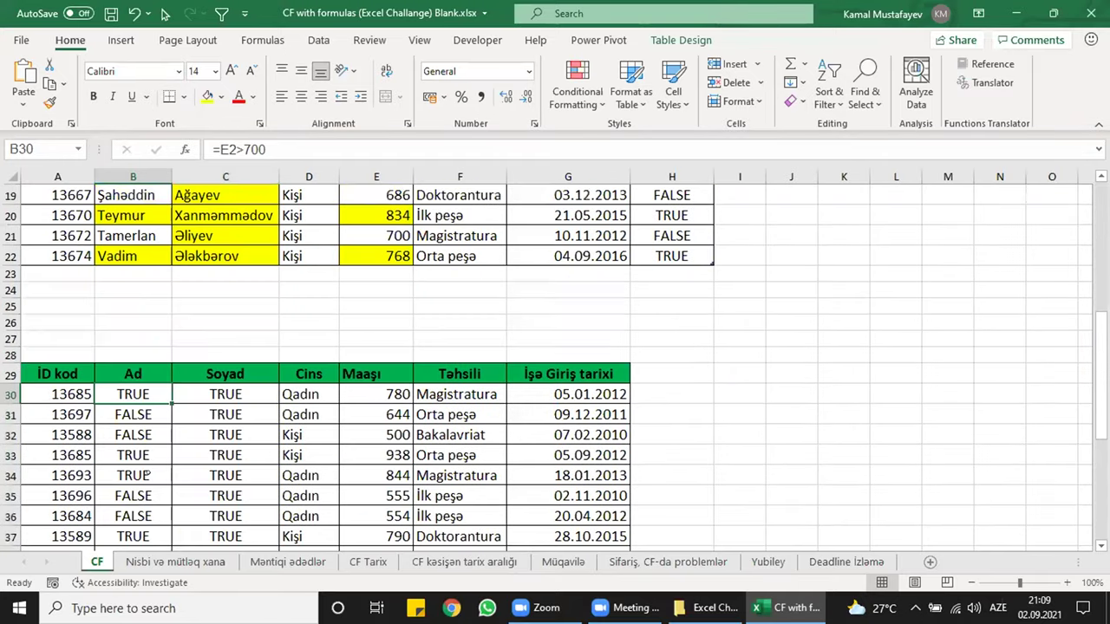
pyautogui.scroll(-3, 147, 476)
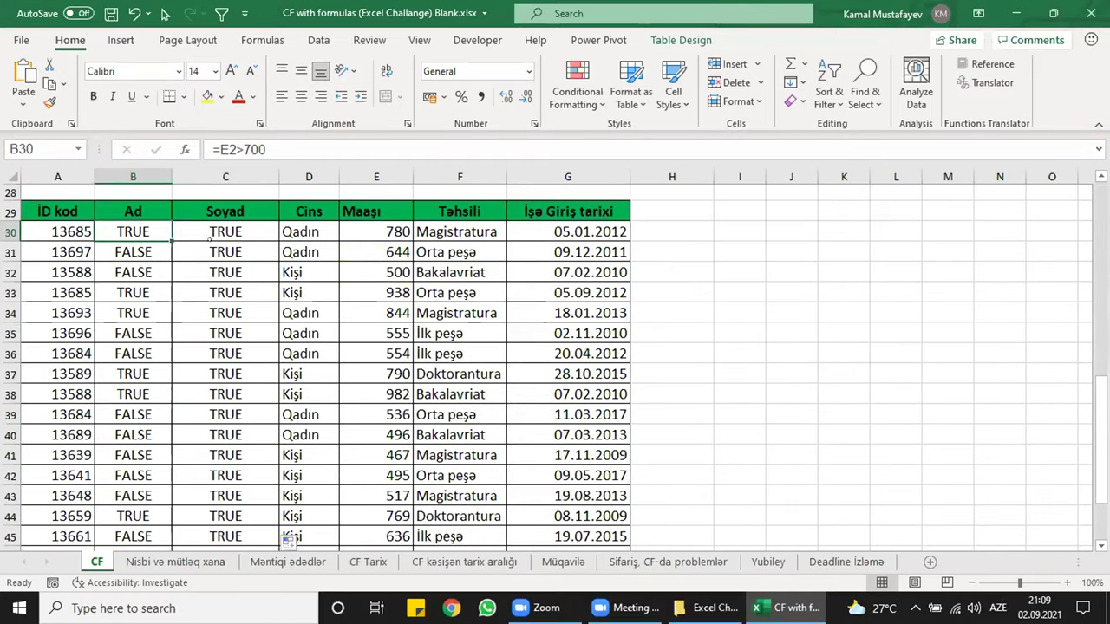
pyautogui.click(210, 239)
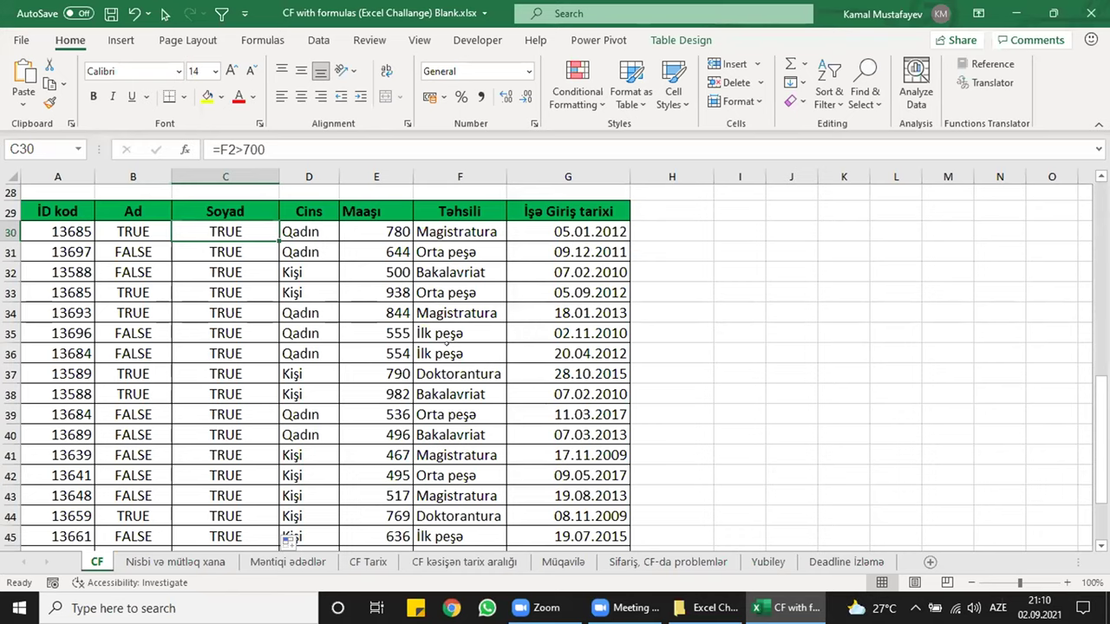
pyautogui.scroll(9, 448, 344)
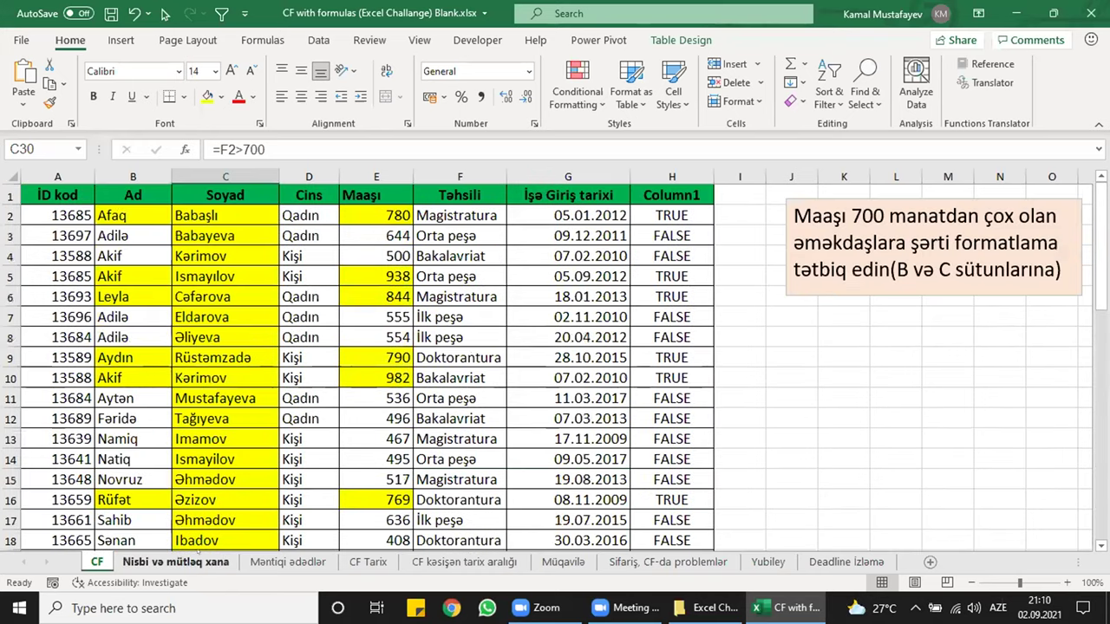
# - On the Nisbi və mütləq xana sheet, point out a grid cell with row factor 4 and column factor 6
pyautogui.click(223, 554)
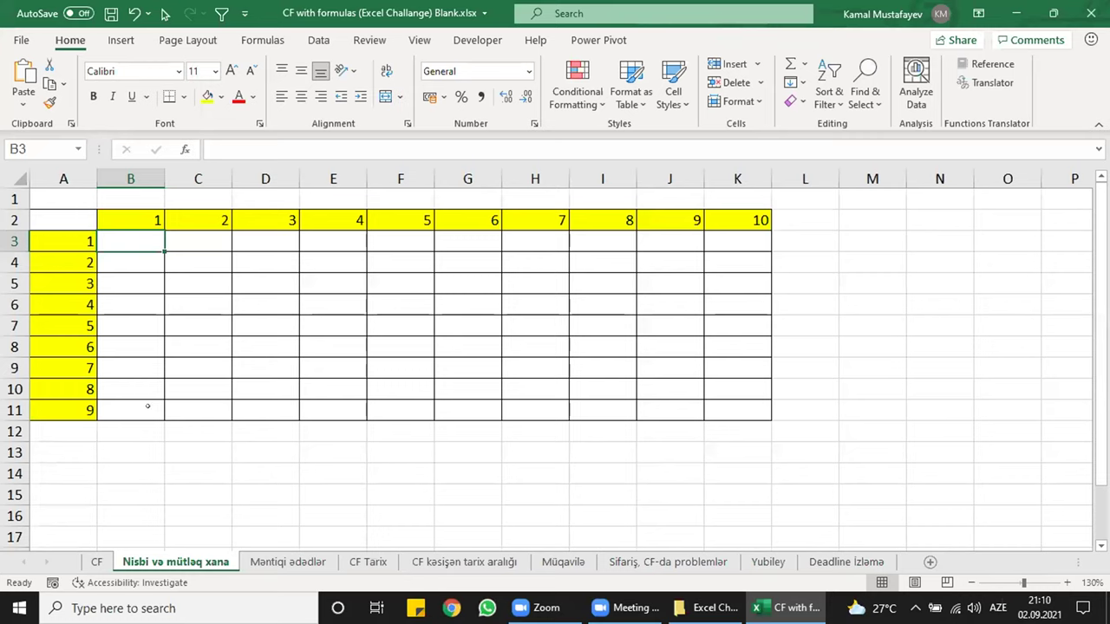
pyautogui.click(457, 302)
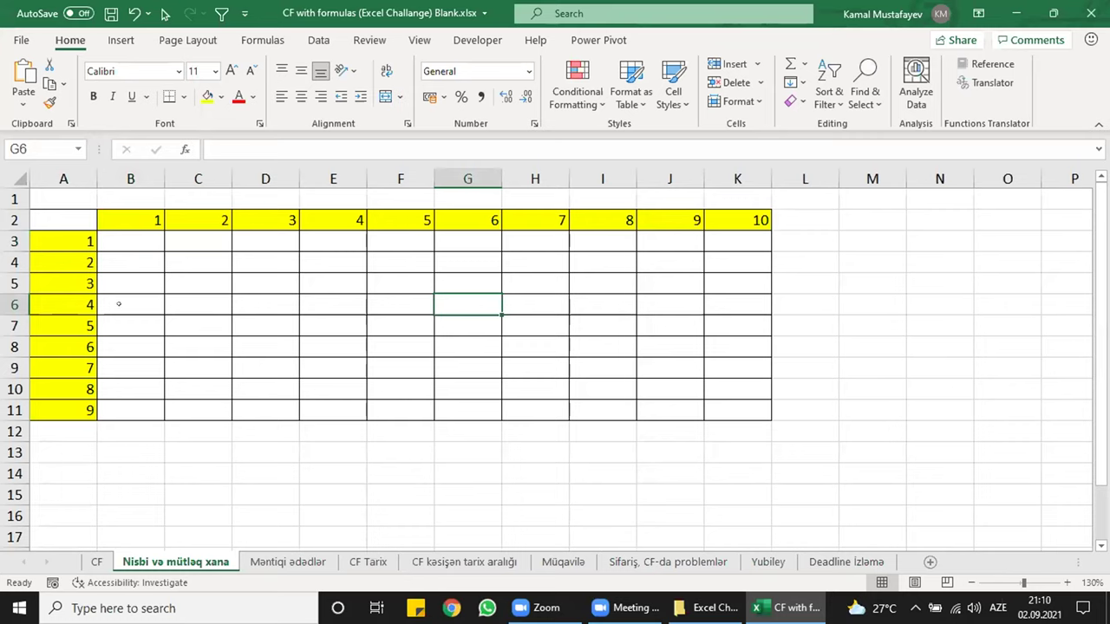
pyautogui.keyDown('ctrl'); pyautogui.click(78, 303); pyautogui.keyUp('ctrl')
pyautogui.keyDown('ctrl'); pyautogui.click(436, 222); pyautogui.keyUp('ctrl')
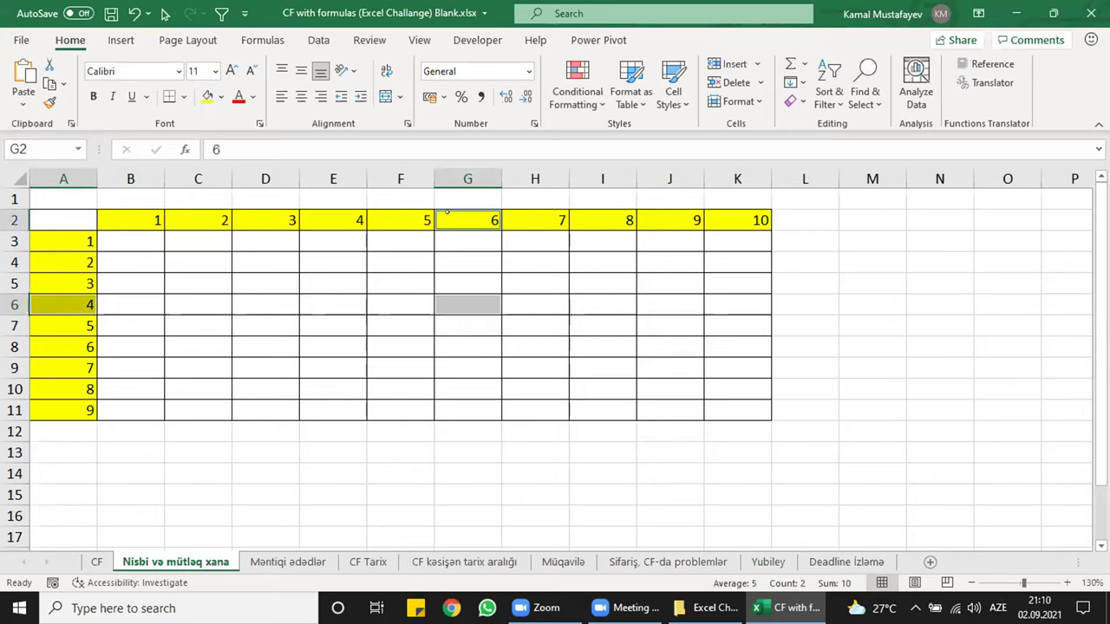
# - Enter =A3*B2 in B3 to multiply the row and column factors
pyautogui.click(152, 241)
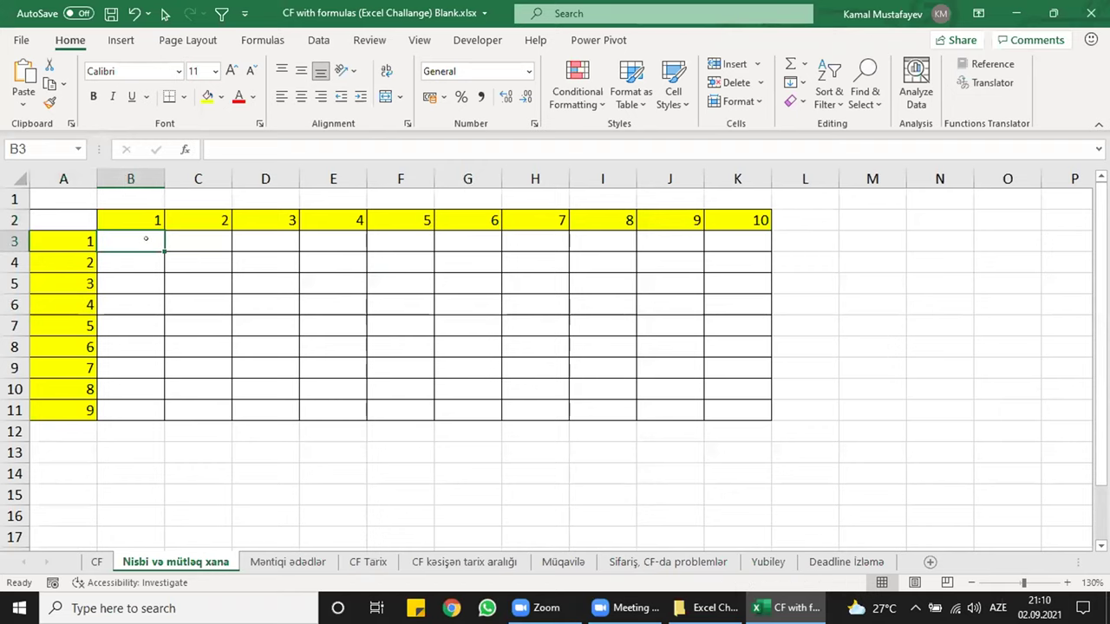
pyautogui.write('=')
pyautogui.click(57, 238)
pyautogui.write('*')
pyautogui.click(119, 215)
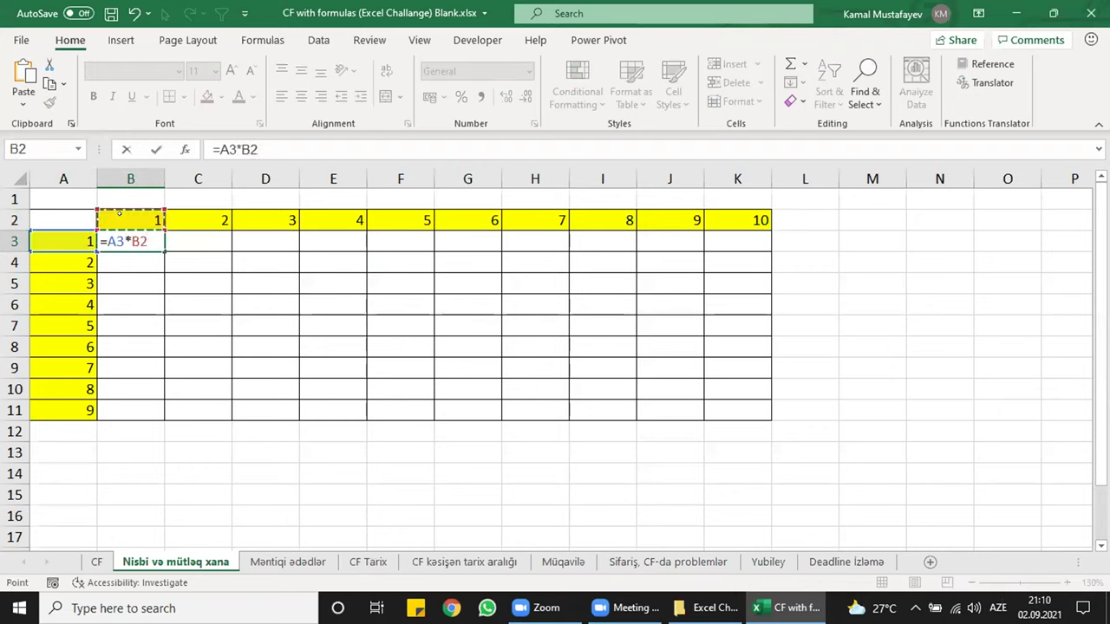
pyautogui.press('Return')
pyautogui.click(133, 238)
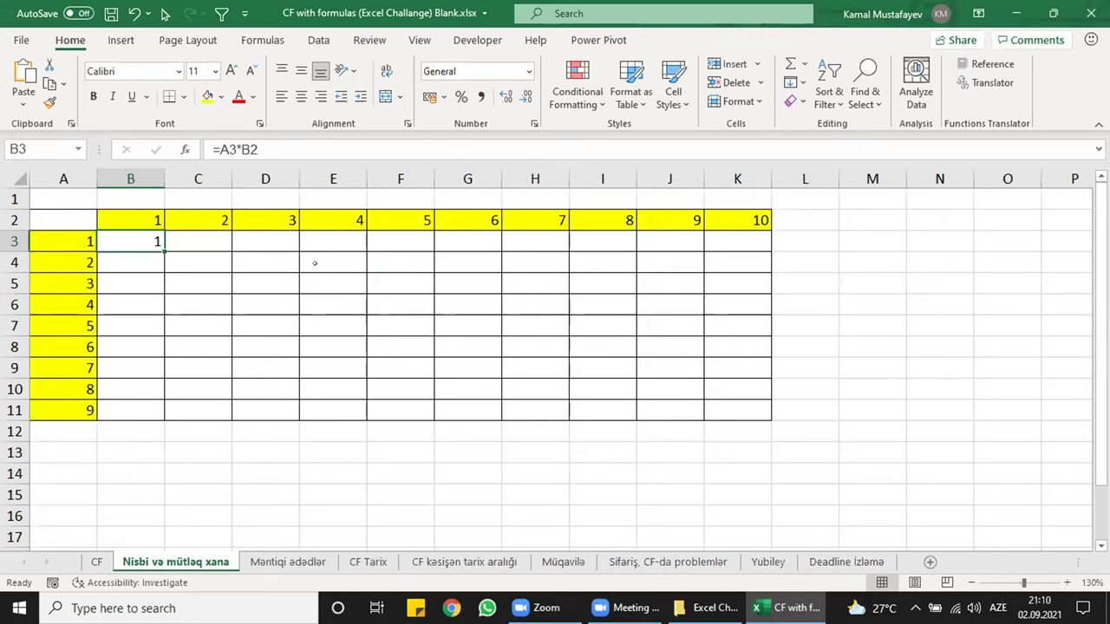
# - Copy B3's formula across to D3, inspect the shifted references, then clear C3:D3
pyautogui.moveTo(164, 251); pyautogui.dragTo(292, 238)
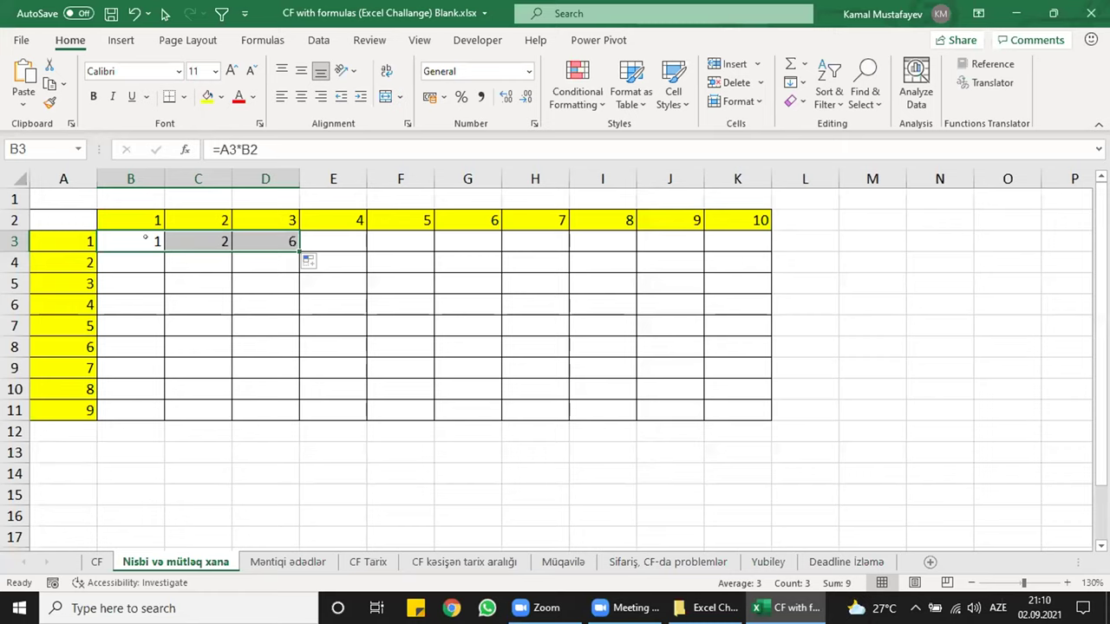
pyautogui.click(146, 234)
pyautogui.click(191, 240)
pyautogui.click(235, 234)
pyautogui.click(146, 238)
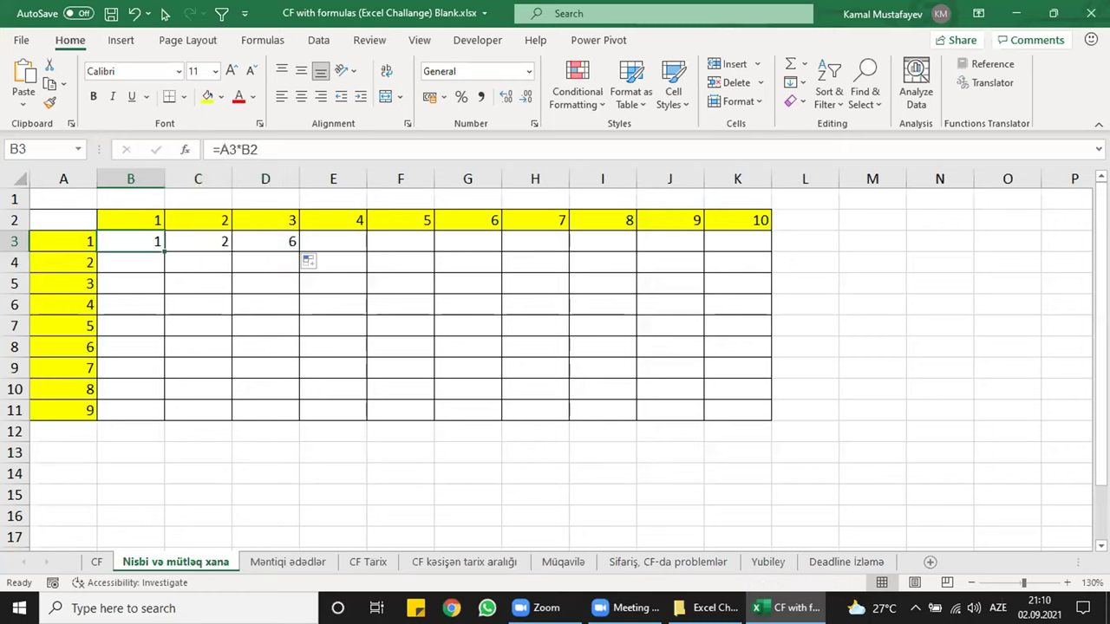
pyautogui.click(213, 239)
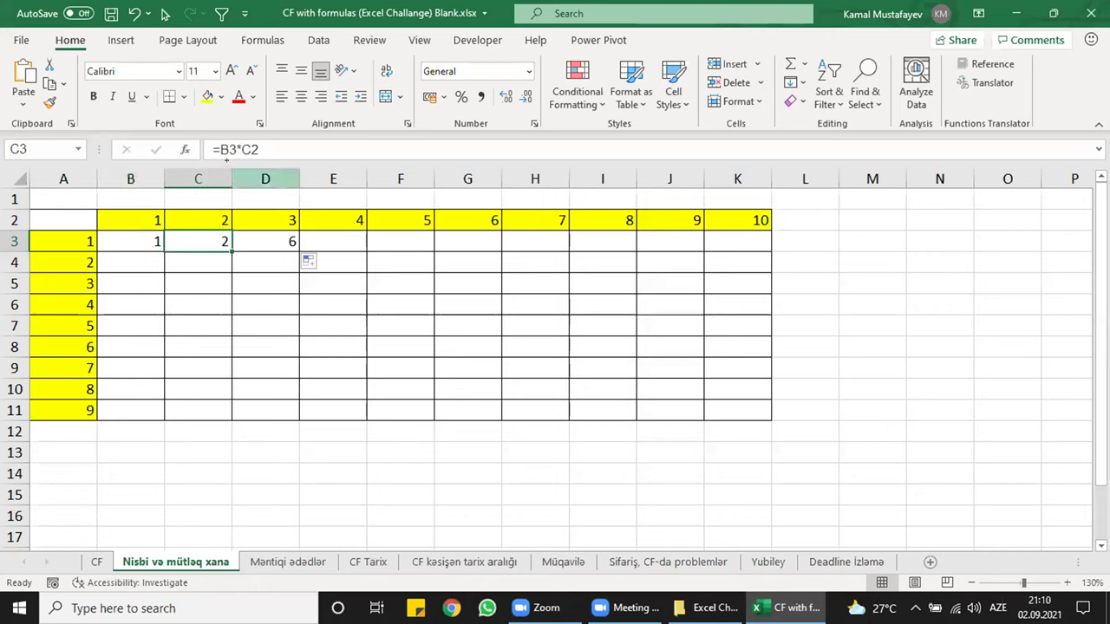
pyautogui.click(253, 234)
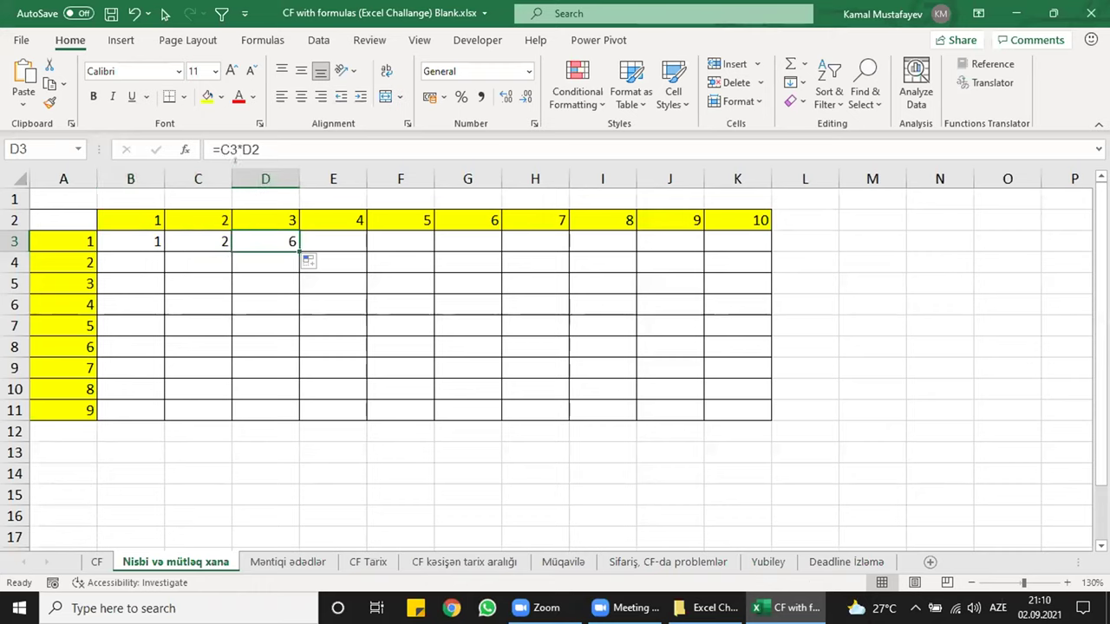
pyautogui.moveTo(212, 241); pyautogui.dragTo(269, 241)
pyautogui.press('Delete')
pyautogui.click(121, 241)
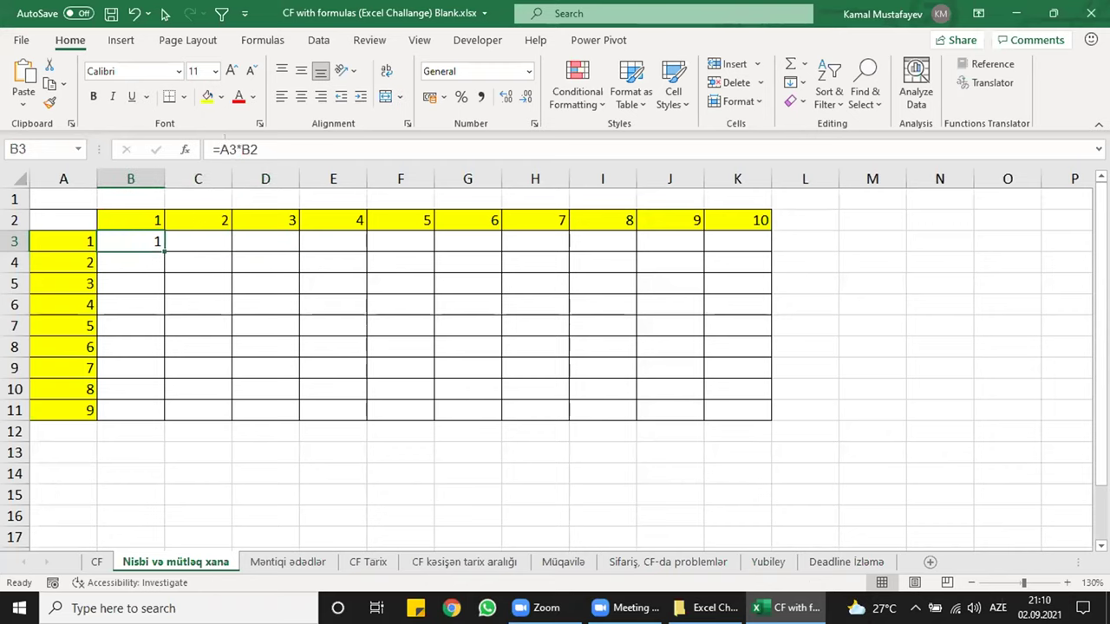
# - Lock column A in B3's formula, test-copy it to C3 and B4, then undo both copies
pyautogui.press('F2')
pyautogui.press('F4')
pyautogui.press('F4')
pyautogui.press('F4')
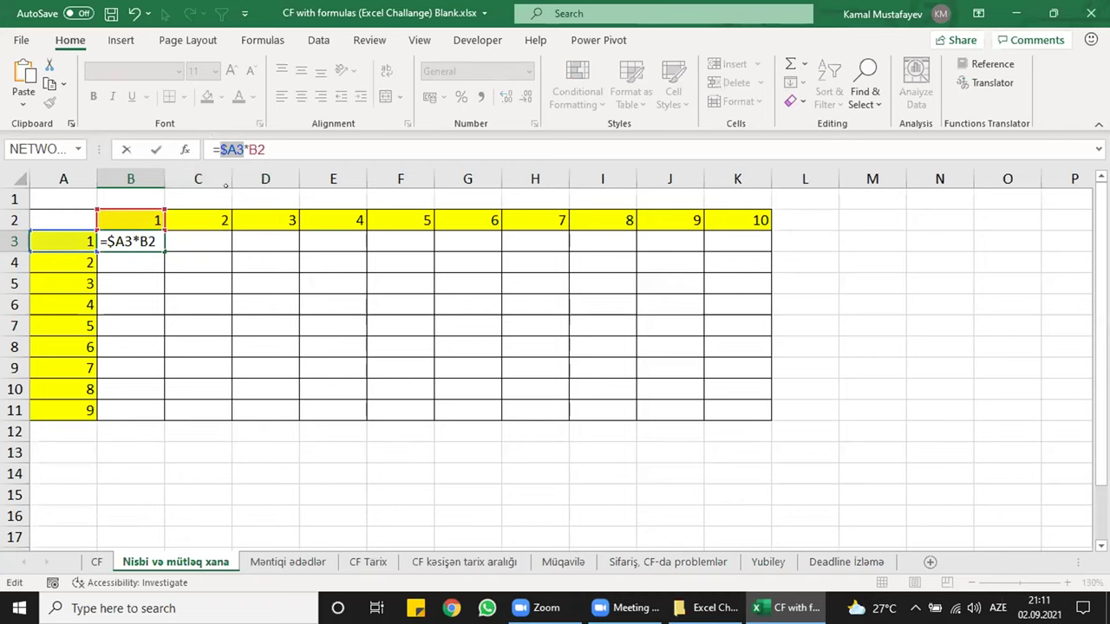
pyautogui.press('Return')
pyautogui.click(159, 242)
pyautogui.moveTo(164, 250); pyautogui.dragTo(221, 244)
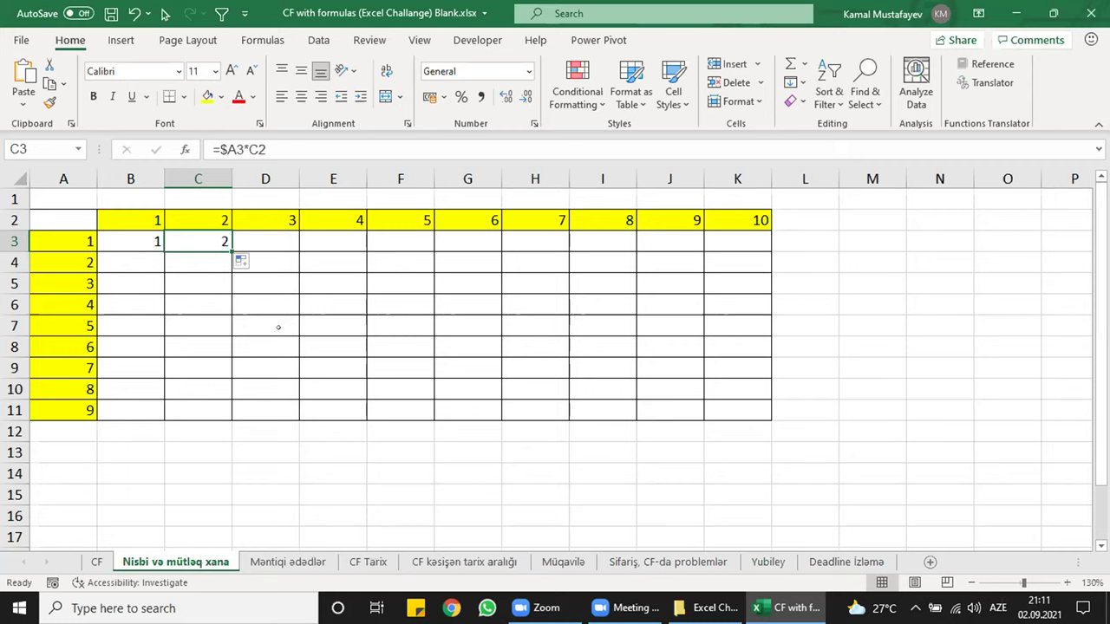
pyautogui.click(147, 241)
pyautogui.moveTo(164, 252); pyautogui.dragTo(152, 260)
pyautogui.click(146, 253)
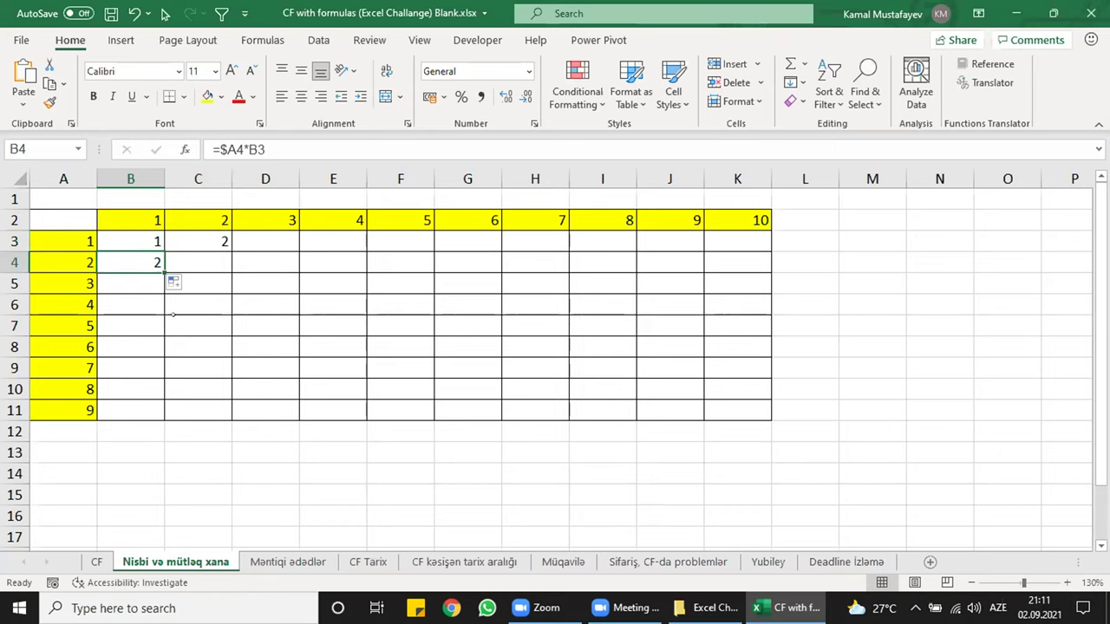
pyautogui.hotkey('ctrl', 'z')
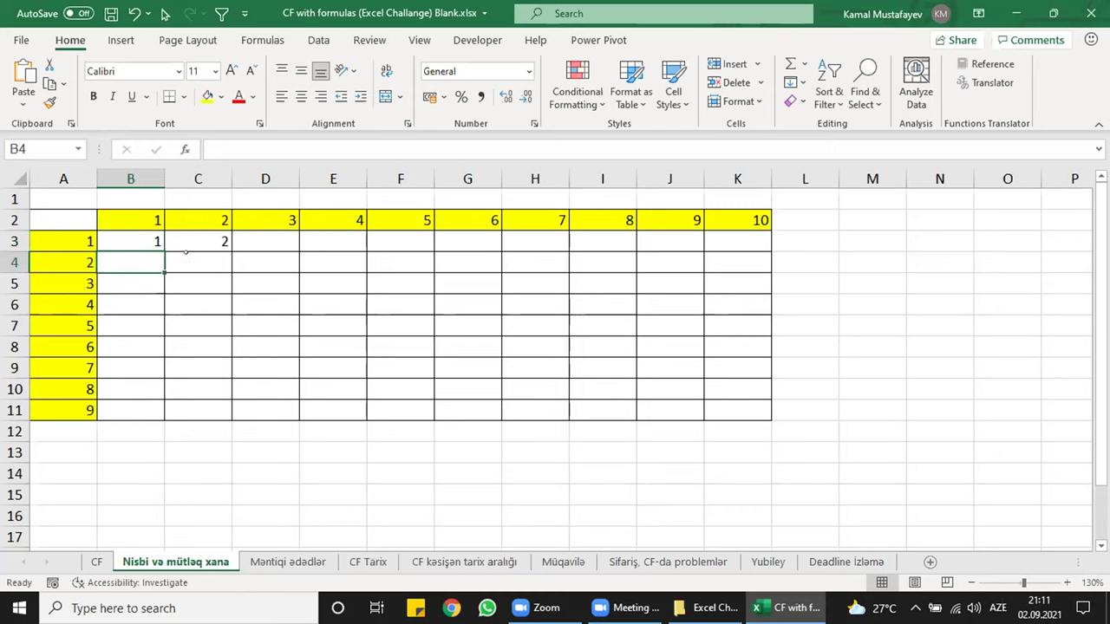
pyautogui.click(174, 241)
pyautogui.hotkey('ctrl', 'z')
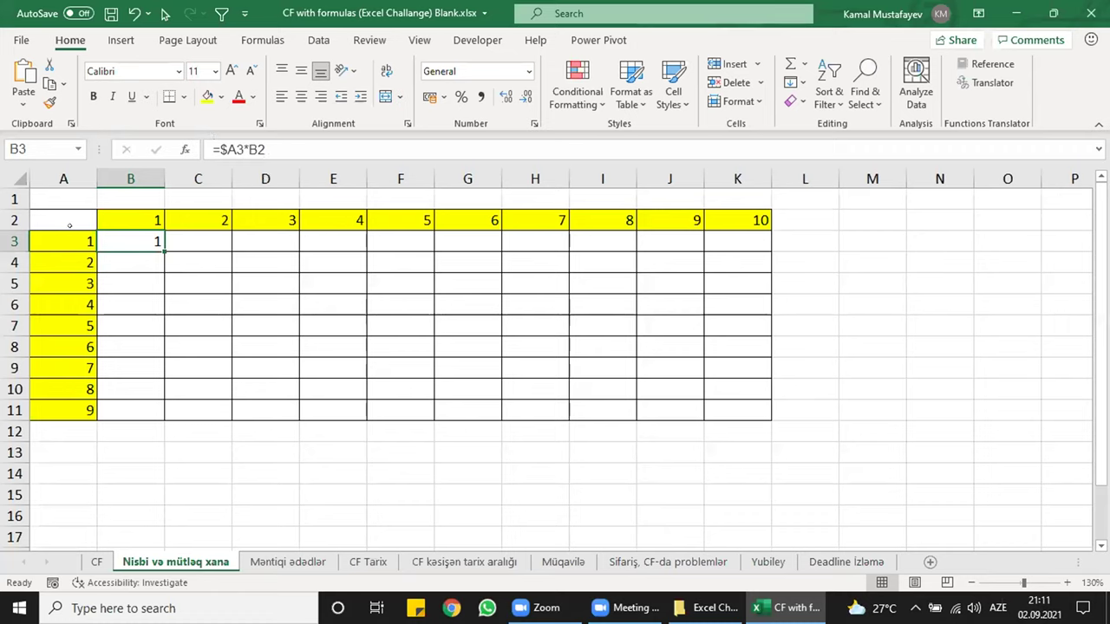
# - Walk through the row factors in column A against B3's formula
pyautogui.click(65, 178)
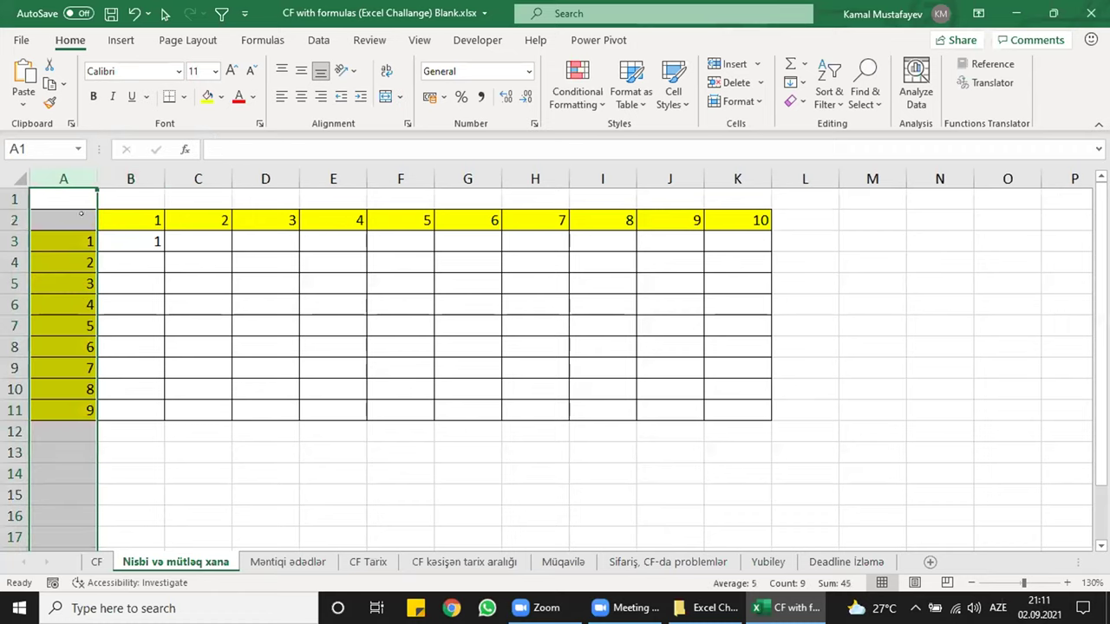
pyautogui.click(148, 238)
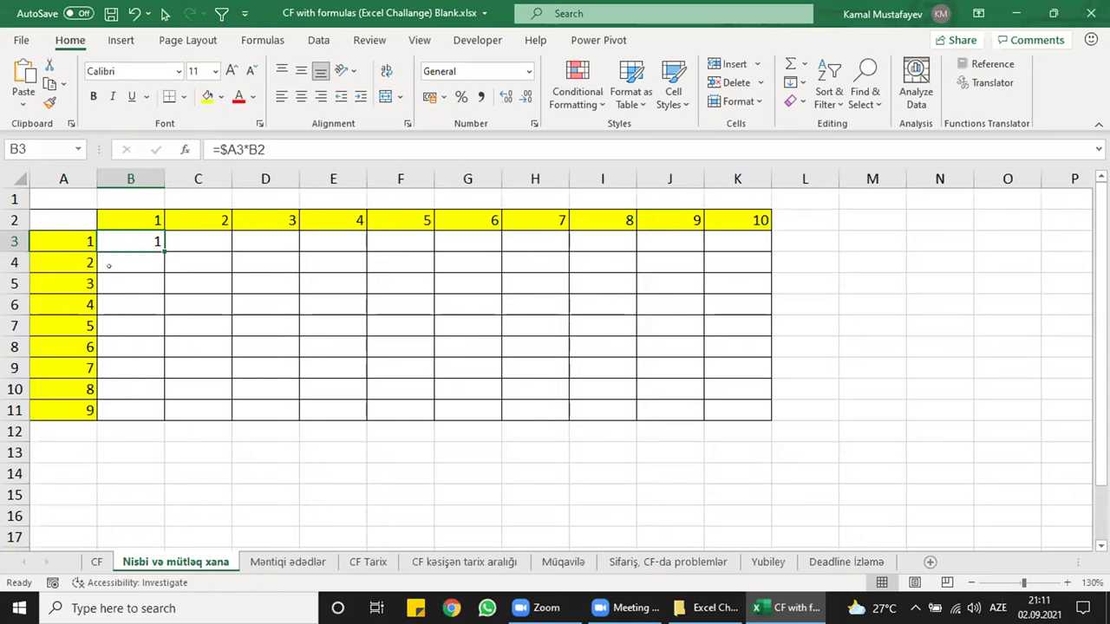
pyautogui.click(70, 260)
pyautogui.click(69, 285)
pyautogui.click(70, 305)
pyautogui.click(79, 359)
pyautogui.click(134, 239)
# - Make B3 =$A3*B$2 and fill it across to column K and down to row 11
pyautogui.doubleClick(156, 242)
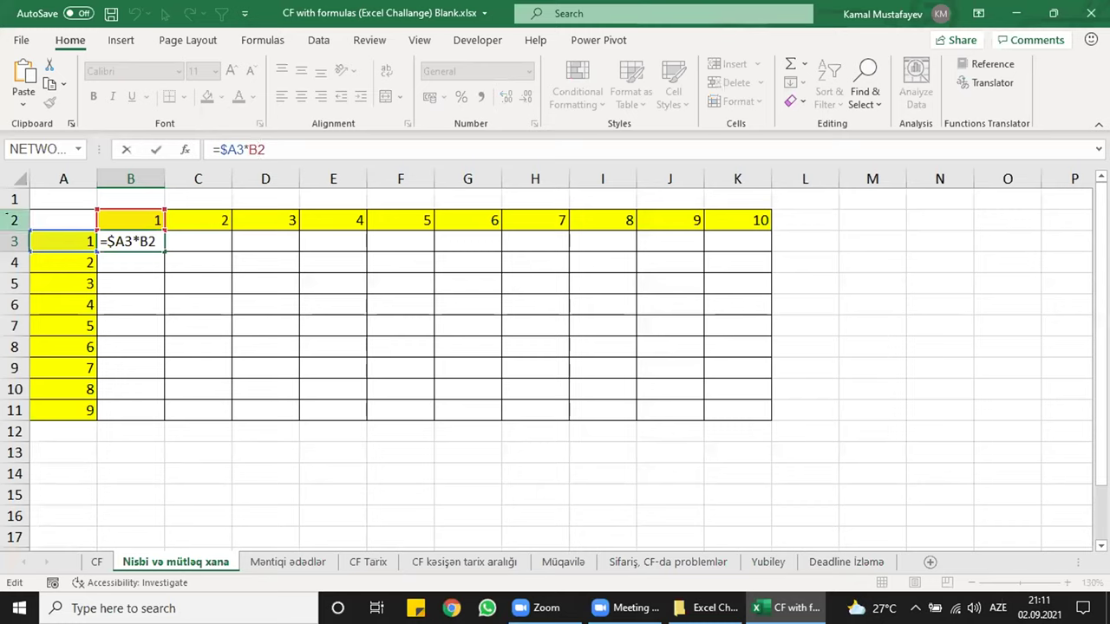
pyautogui.press('F4')
pyautogui.press('F4')
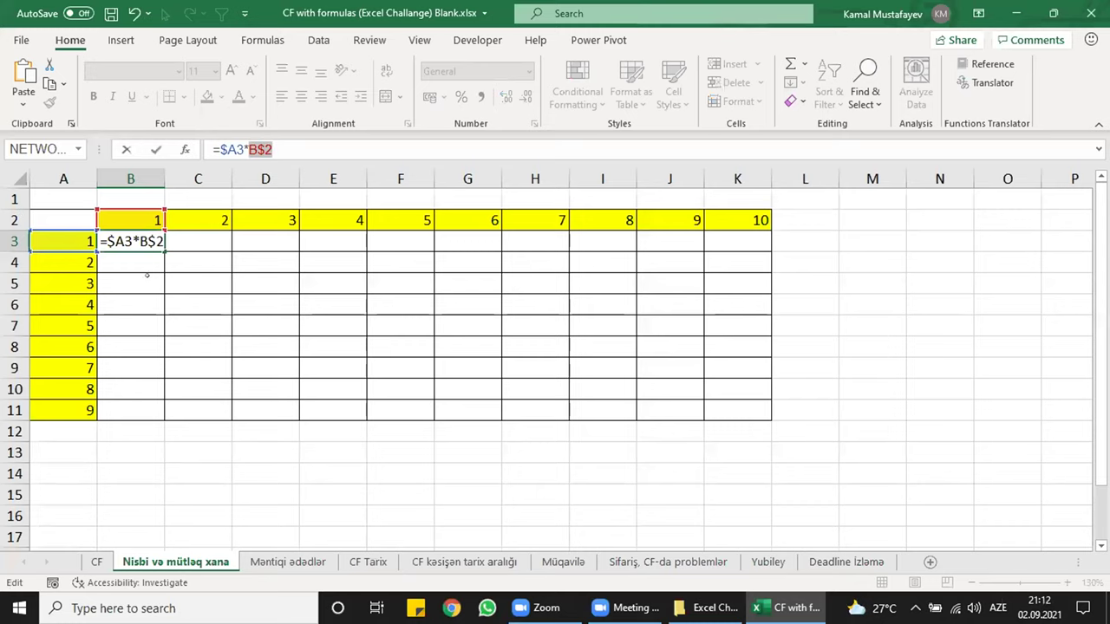
pyautogui.press('Return')
pyautogui.click(135, 237)
pyautogui.moveTo(165, 251); pyautogui.dragTo(768, 418)
pyautogui.click(737, 262)
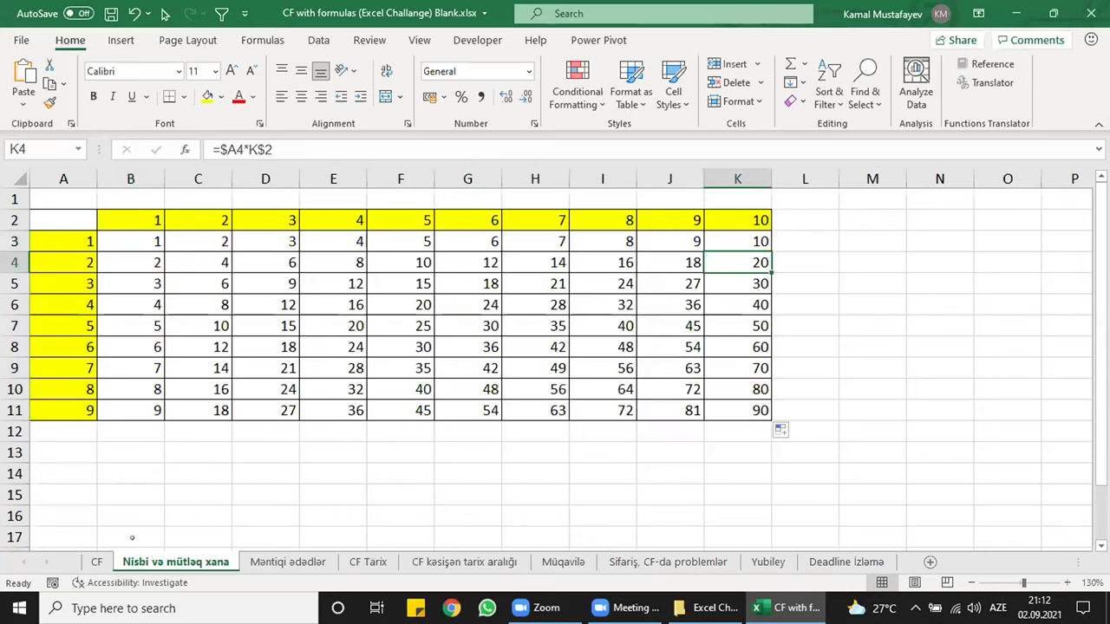
# - On the CF sheet, change the lower table's B30 formula to =$E2>700
pyautogui.click(97, 562)
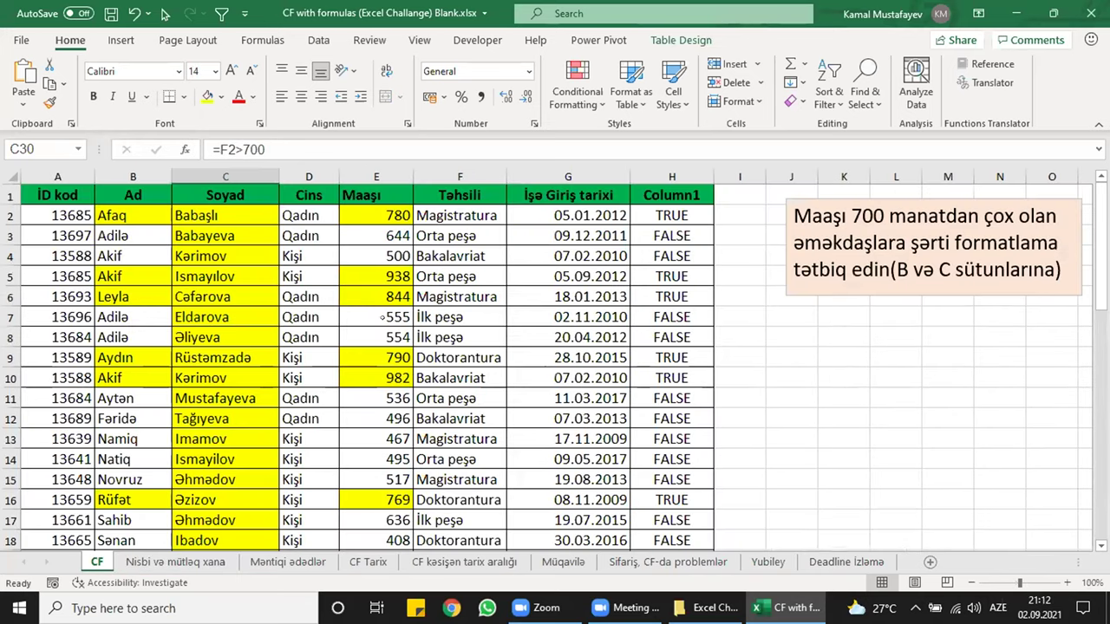
pyautogui.scroll(-8, 339, 357)
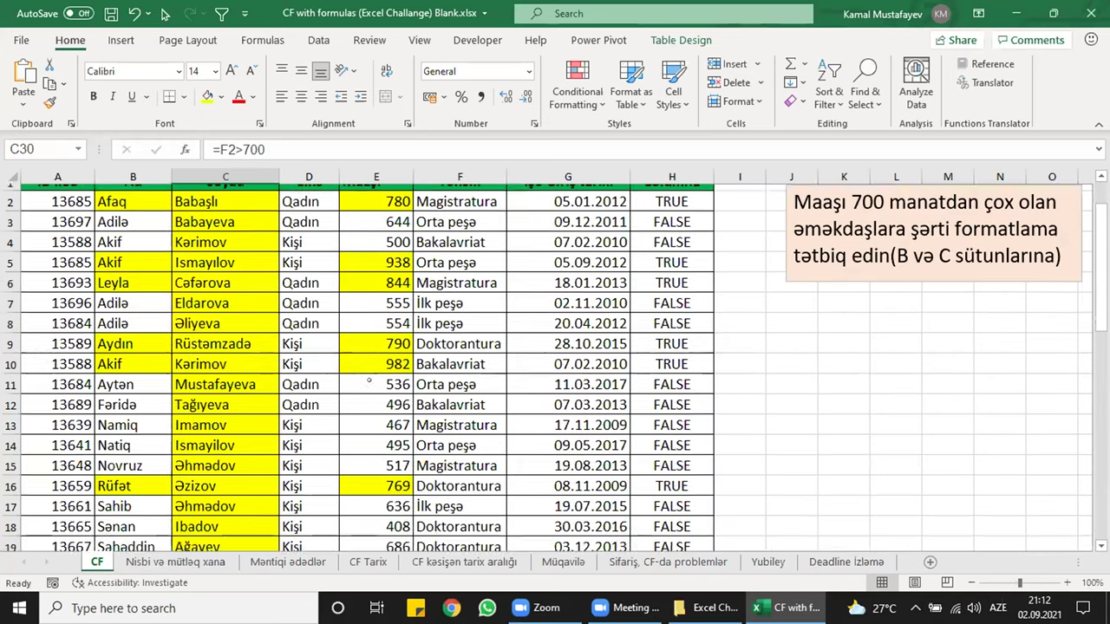
pyautogui.press('Left')
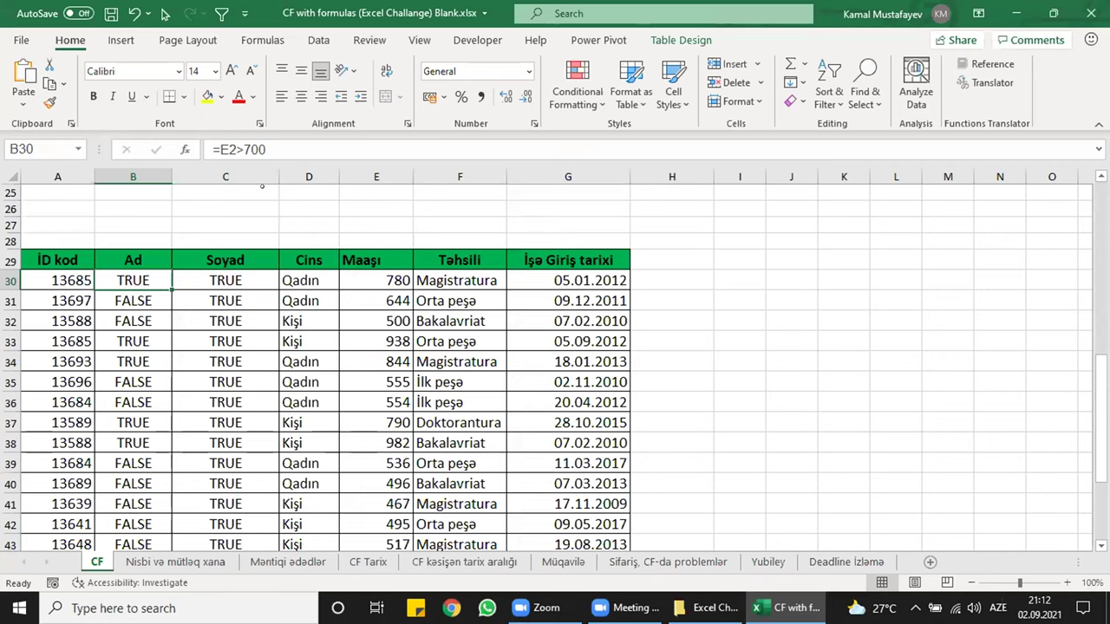
pyautogui.click(228, 150)
pyautogui.press('F4')
pyautogui.press('F4')
pyautogui.press('F4')
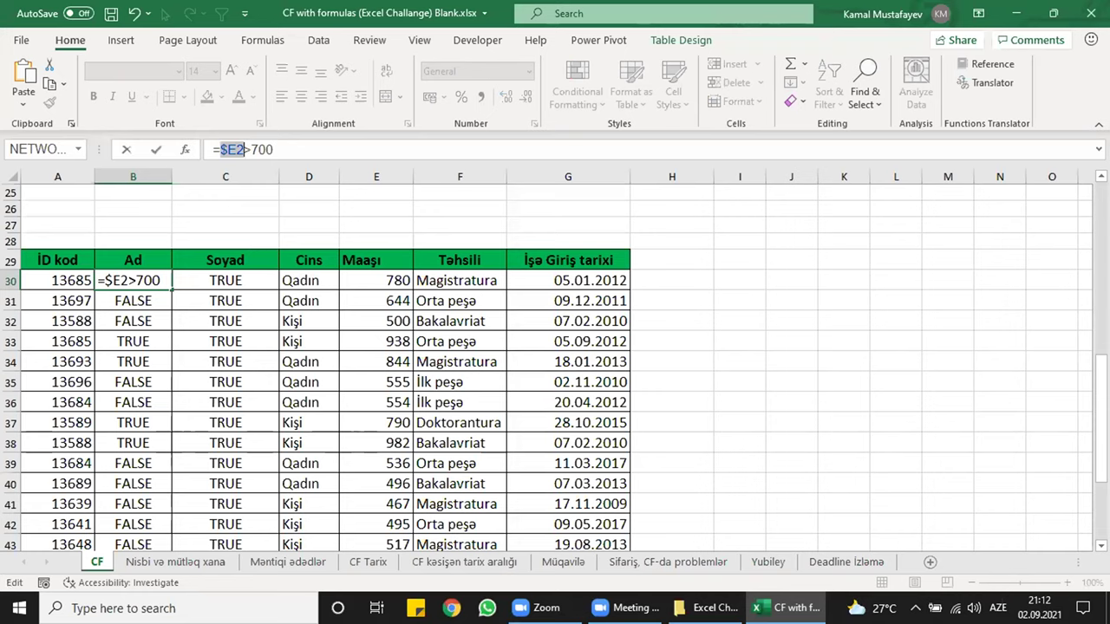
pyautogui.press('Return')
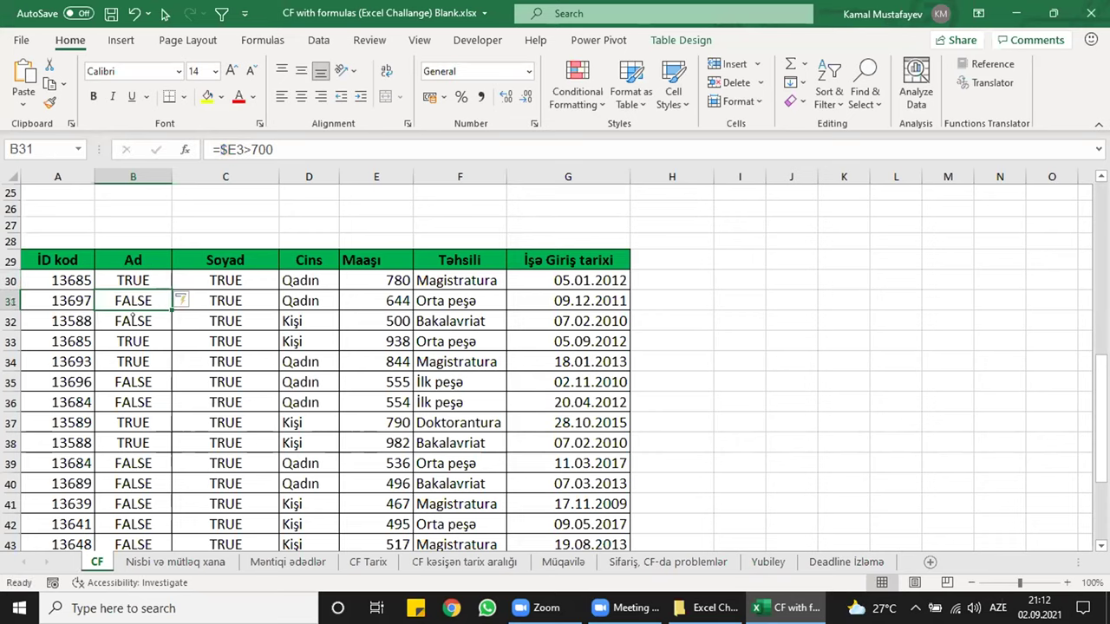
# - Copy B30's formula to C30 and down to row 43, checking the B30, C30 and C31 formulas
pyautogui.click(139, 281)
pyautogui.moveTo(171, 291); pyautogui.dragTo(275, 284)
pyautogui.doubleClick(278, 290)
pyautogui.click(186, 280)
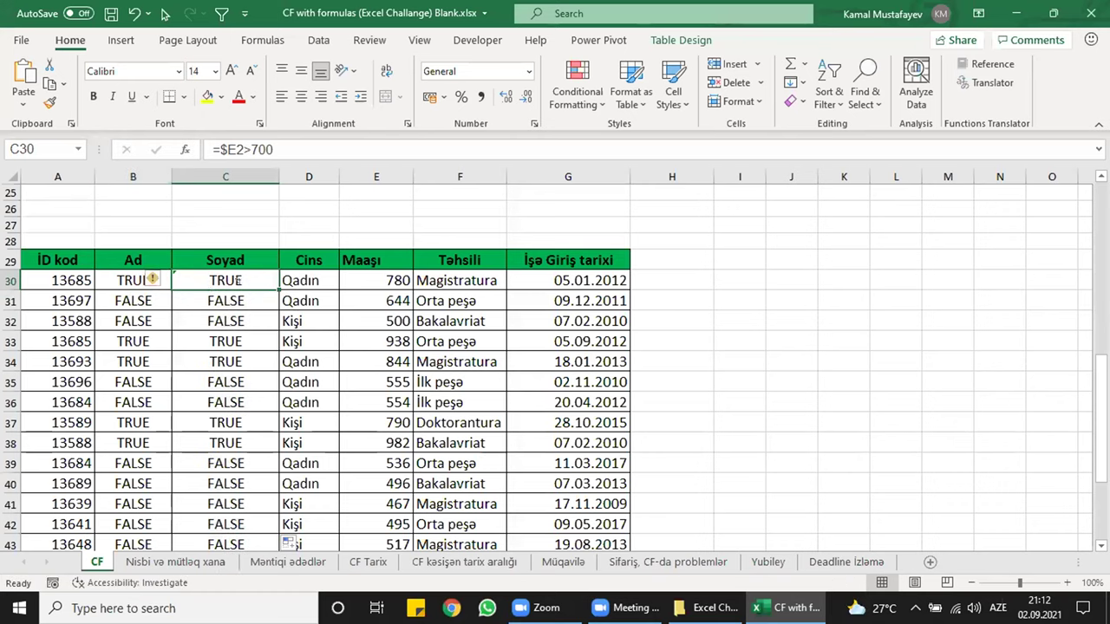
pyautogui.click(124, 279)
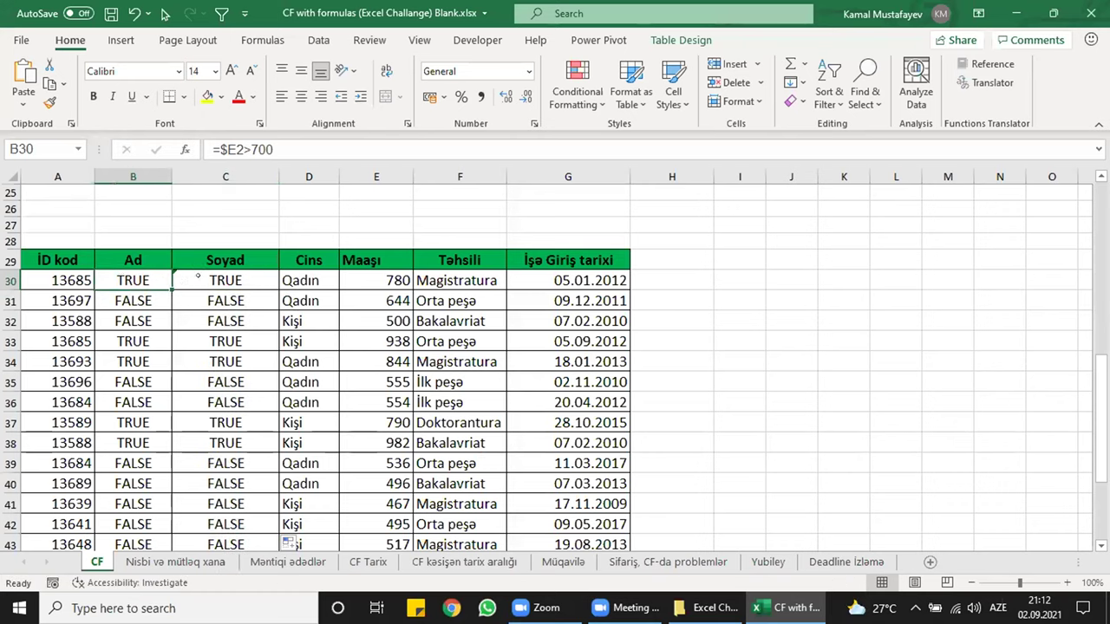
pyautogui.click(198, 279)
pyautogui.click(134, 279)
pyautogui.click(227, 300)
pyautogui.click(227, 281)
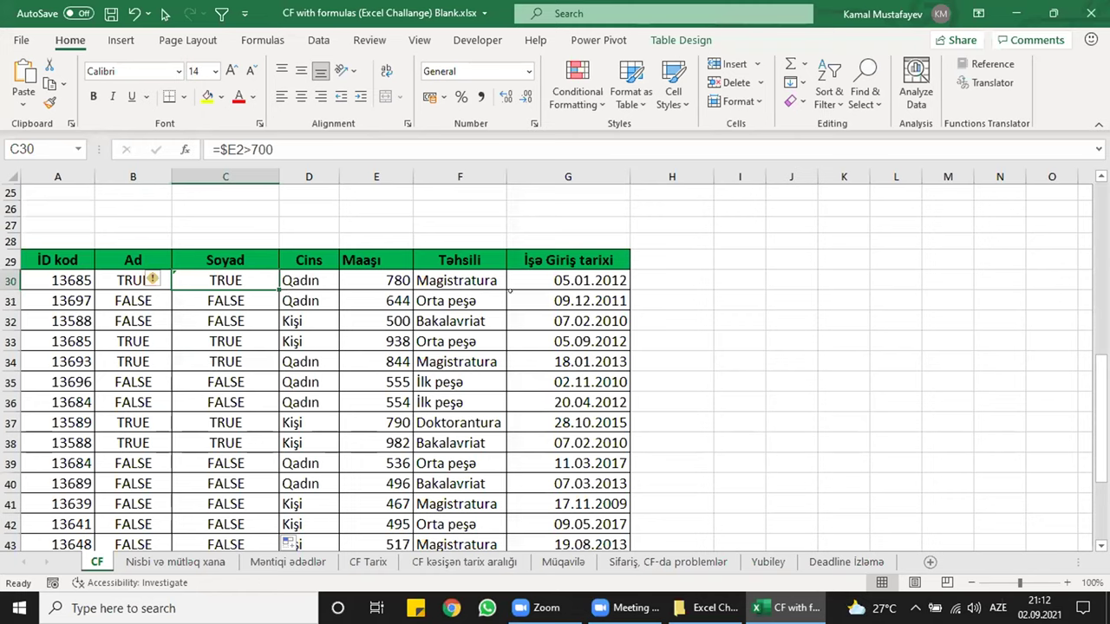
pyautogui.scroll(8, 381, 317)
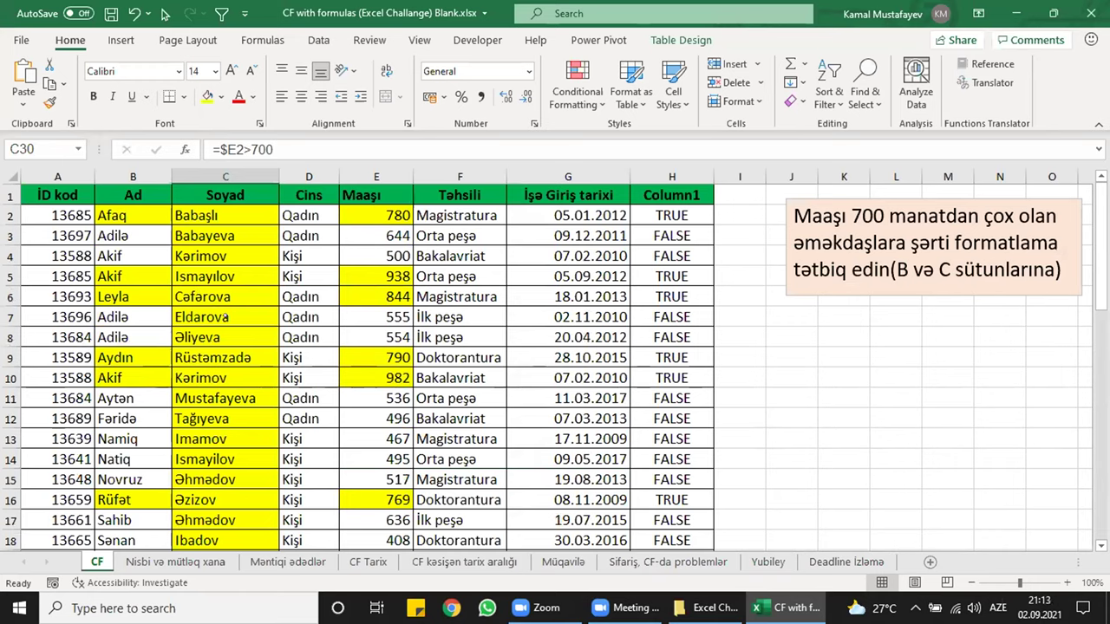
# - Remove the employee table's rules with Conditional Formatting > Clear Rules > Clear Rules from This Table
pyautogui.click(224, 318)
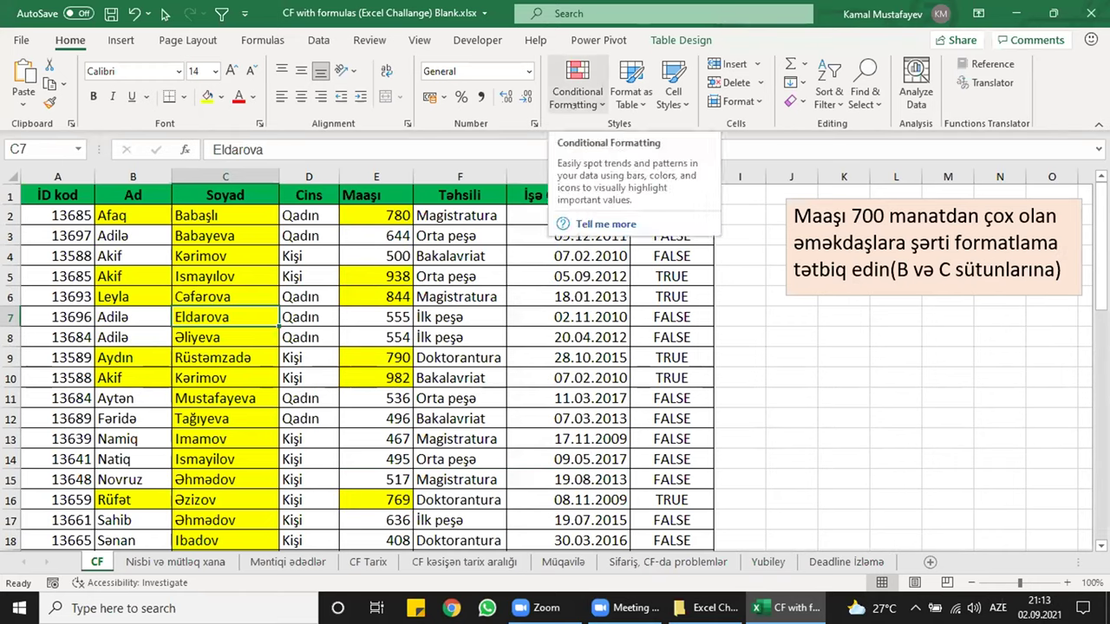
pyautogui.click(576, 86)
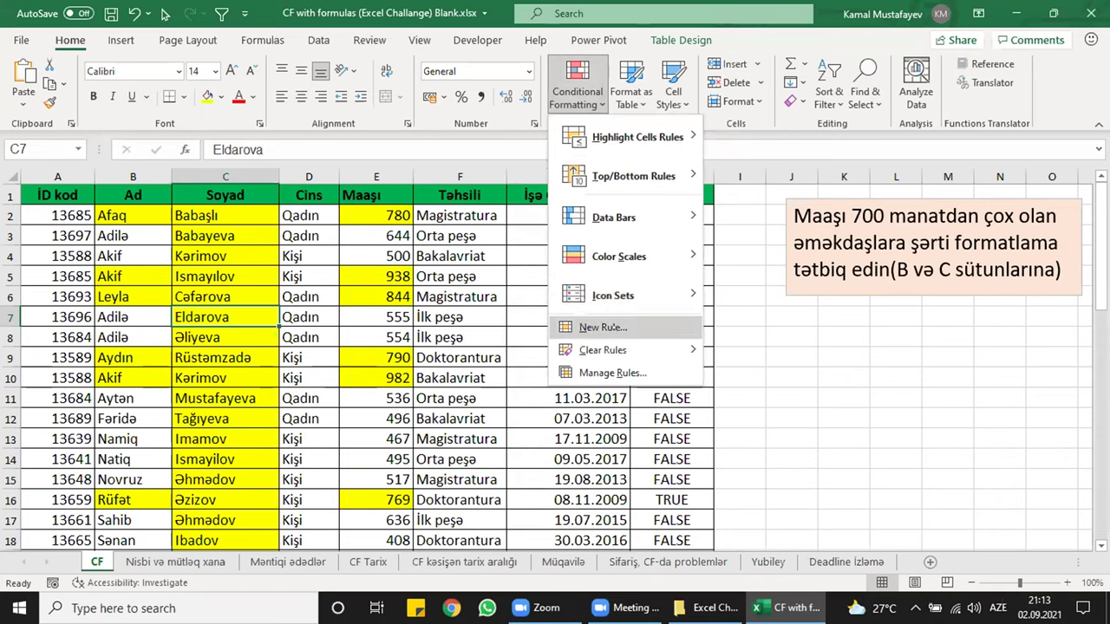
pyautogui.moveTo(614, 347)
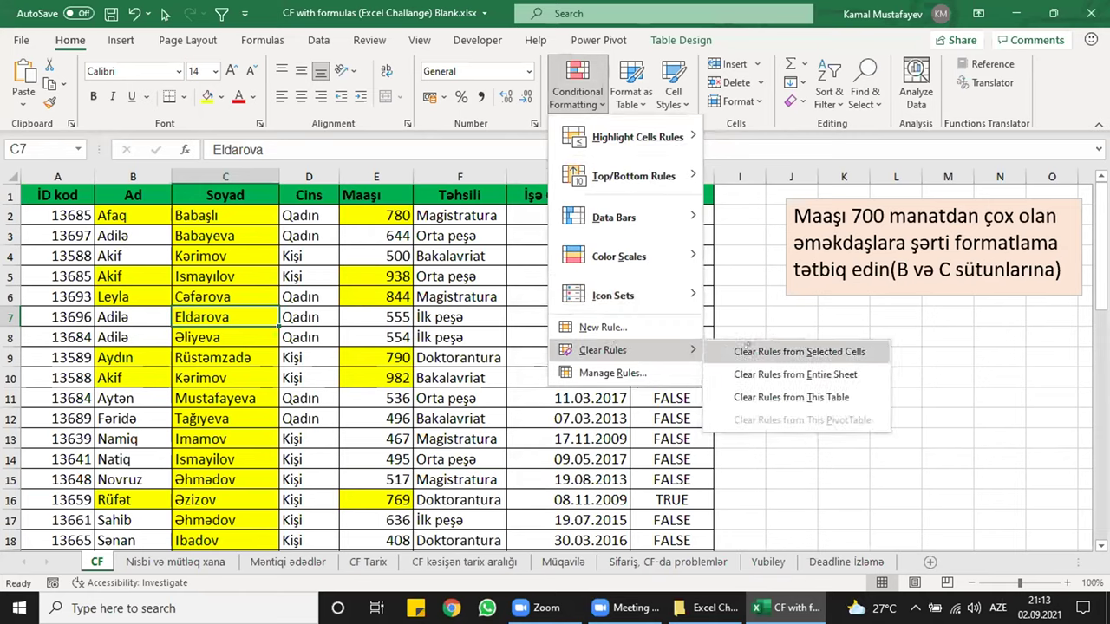
pyautogui.click(789, 396)
pyautogui.click(373, 317)
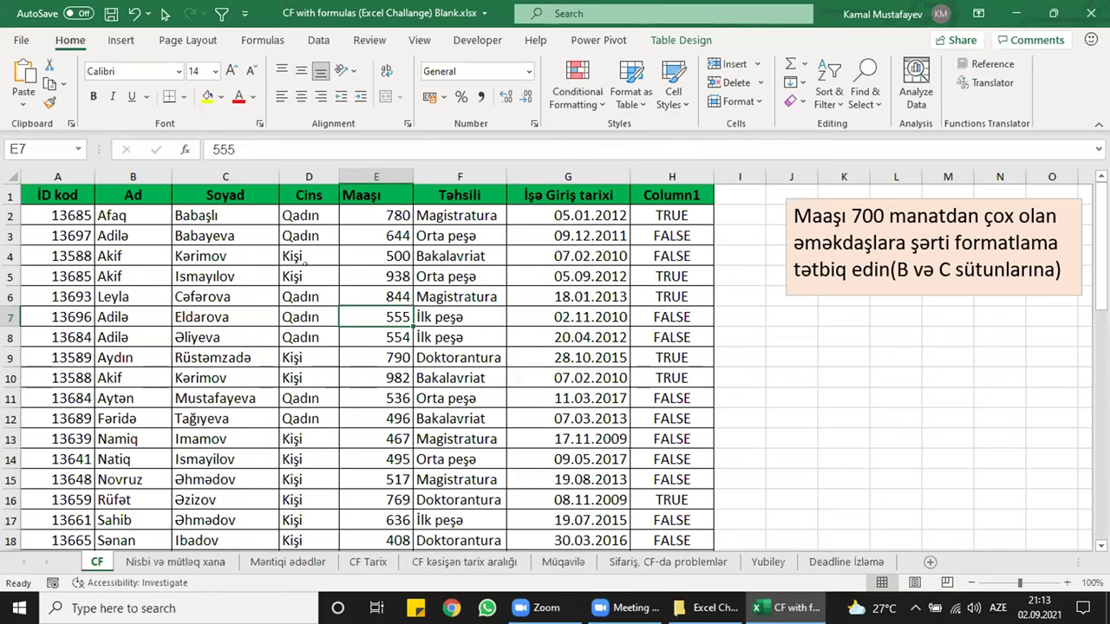
# - Review H2's =E2>700 test and select the Ad and Soyad data B2:C22
pyautogui.click(643, 215)
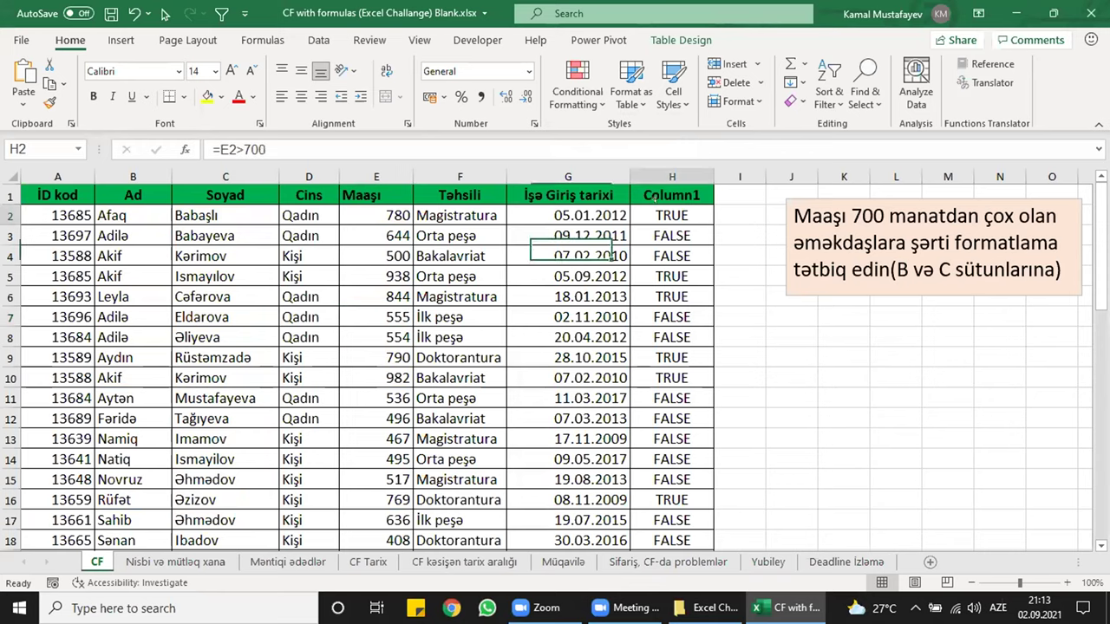
pyautogui.moveTo(267, 149); pyautogui.dragTo(212, 149)
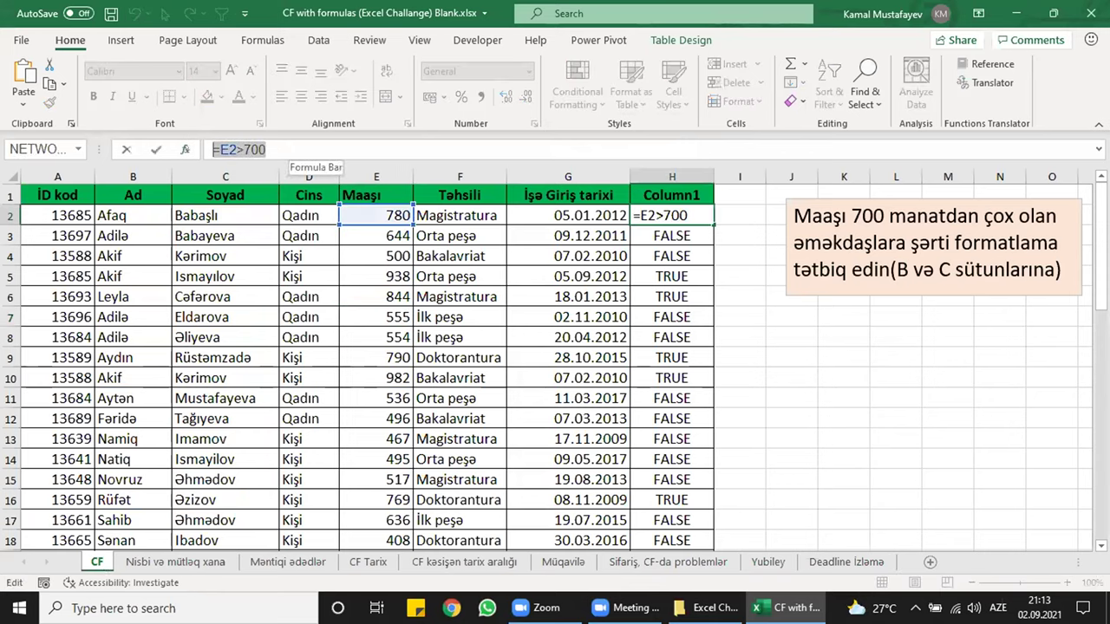
pyautogui.click(132, 195)
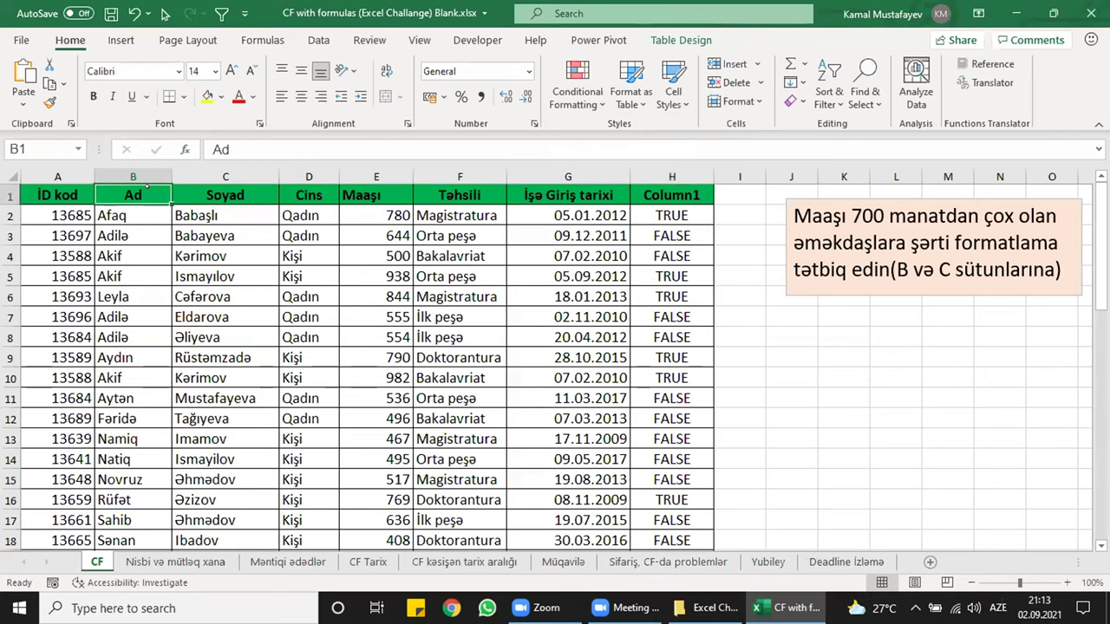
pyautogui.moveTo(133, 185); pyautogui.dragTo(226, 185)
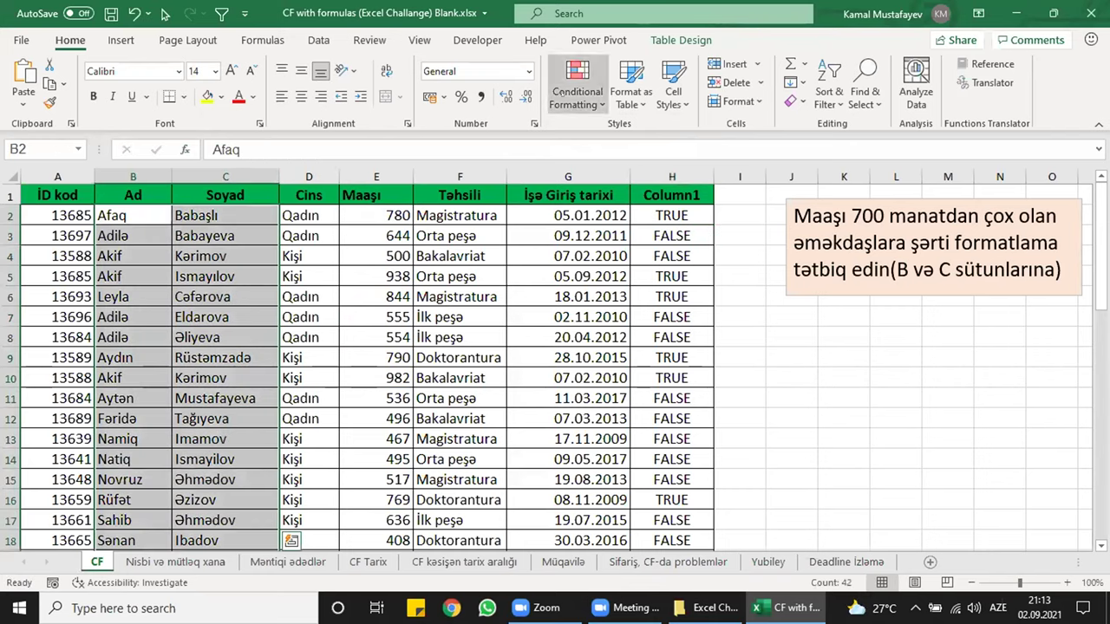
# - Add a formula-based rule =$E2>700 with yellow fill to B2:C22
pyautogui.click(577, 82)
pyautogui.click(602, 327)
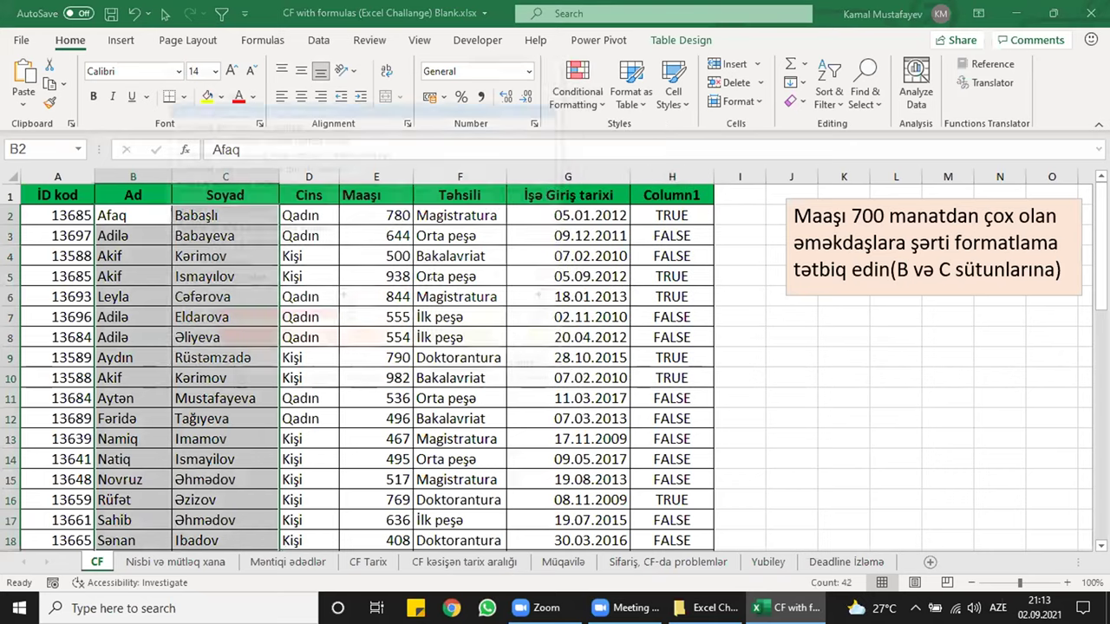
pyautogui.click(281, 181)
pyautogui.click(209, 247)
pyautogui.write('=E2>700')
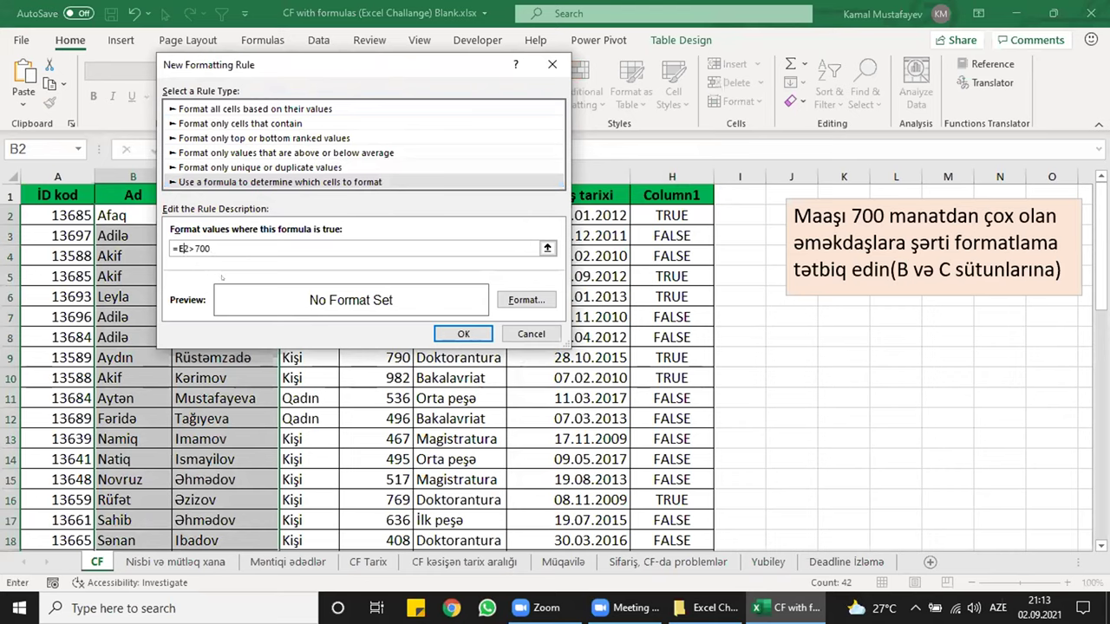
pyautogui.doubleClick(184, 248)
pyautogui.press('F4')
pyautogui.press('F4')
pyautogui.press('F4')
pyautogui.click(526, 299)
pyautogui.click(220, 200)
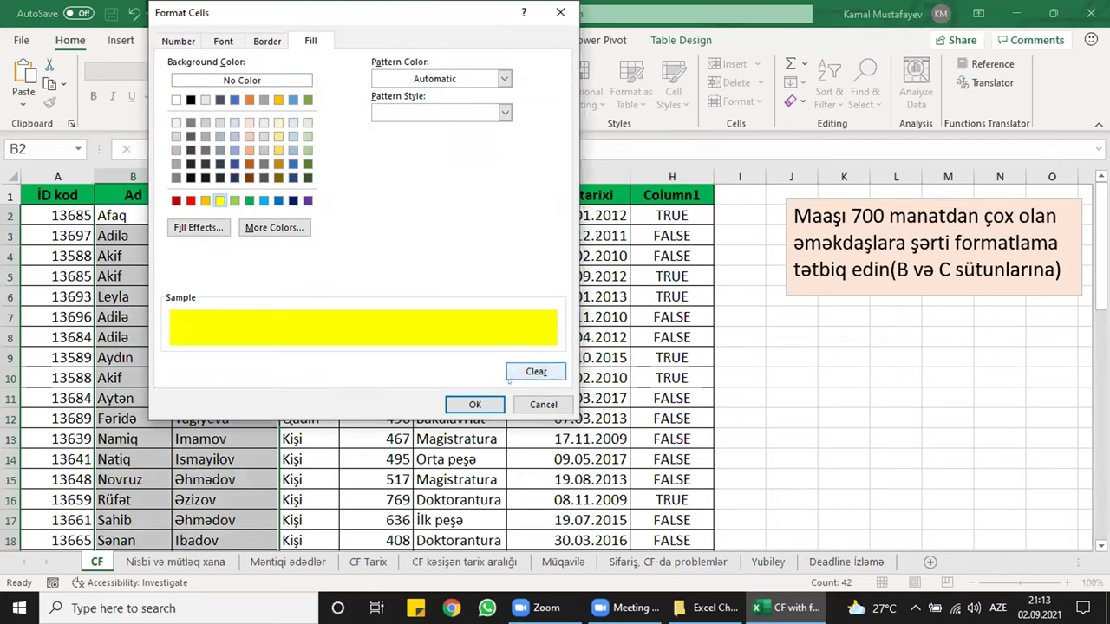
pyautogui.click(474, 404)
pyautogui.click(464, 333)
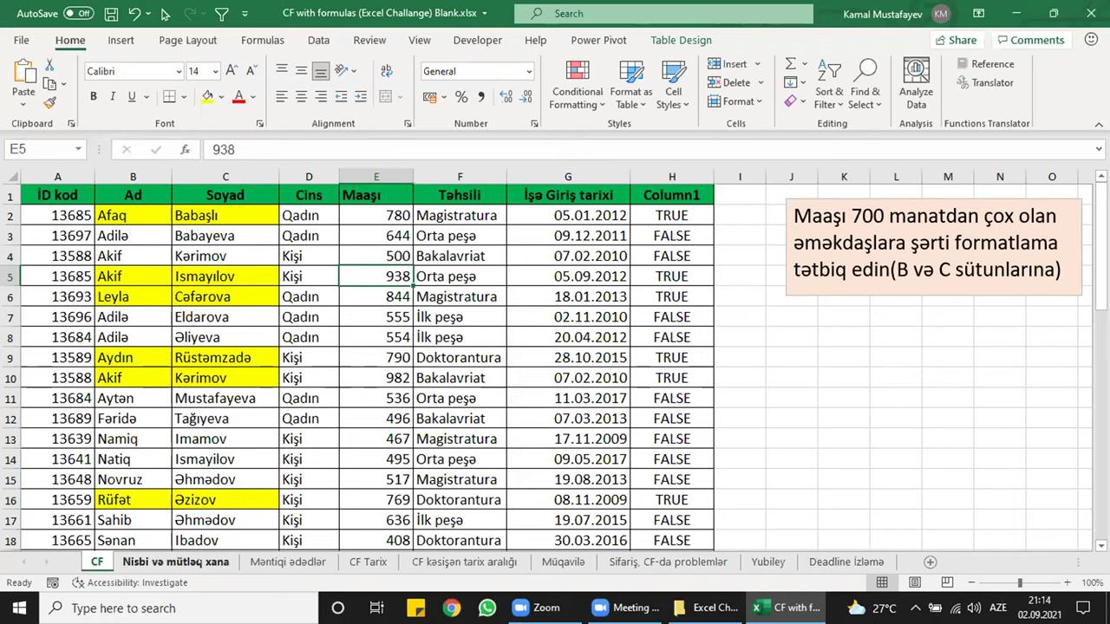
# - Move through the sheet tabs to the CF Tarix sheet
pyautogui.click(176, 562)
pyautogui.click(287, 562)
pyautogui.click(368, 562)
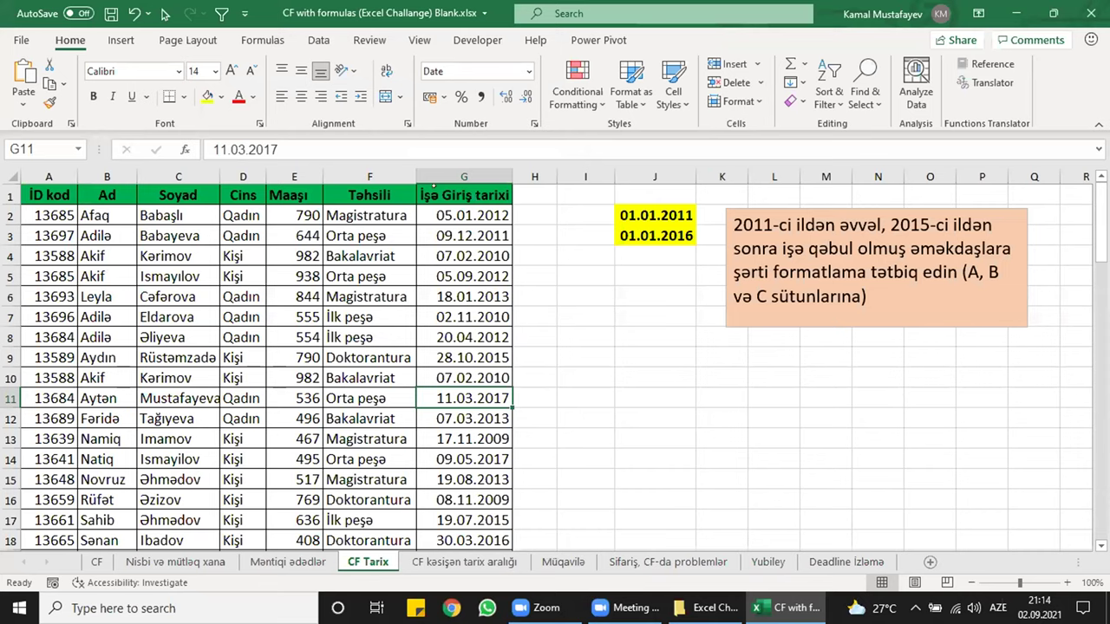
# - Inspect the first hire date in G2 and the empty cell H2 beside it
pyautogui.click(469, 219)
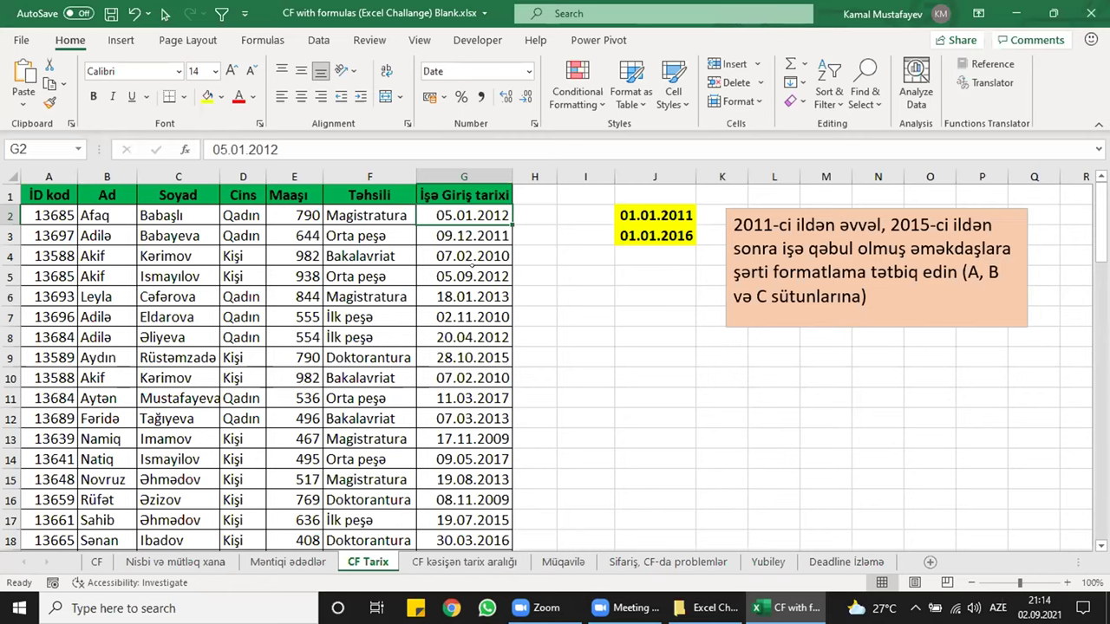
pyautogui.click(535, 210)
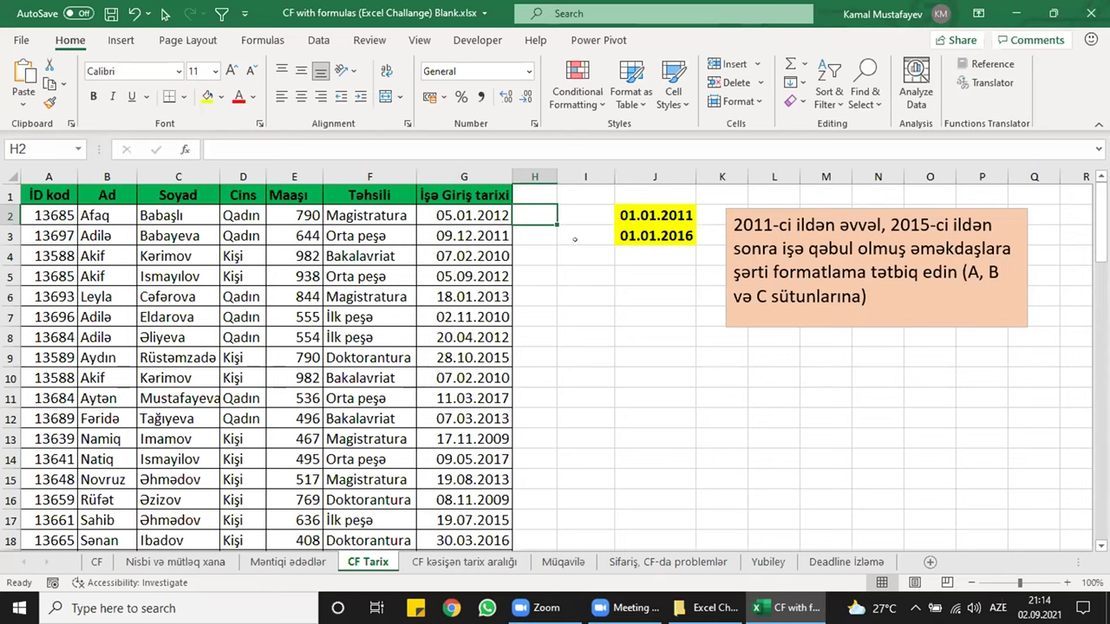
# - Start an OR test in H2 checking whether G2 is on or before the J2 cutoff 01.01.2011
pyautogui.click(632, 214)
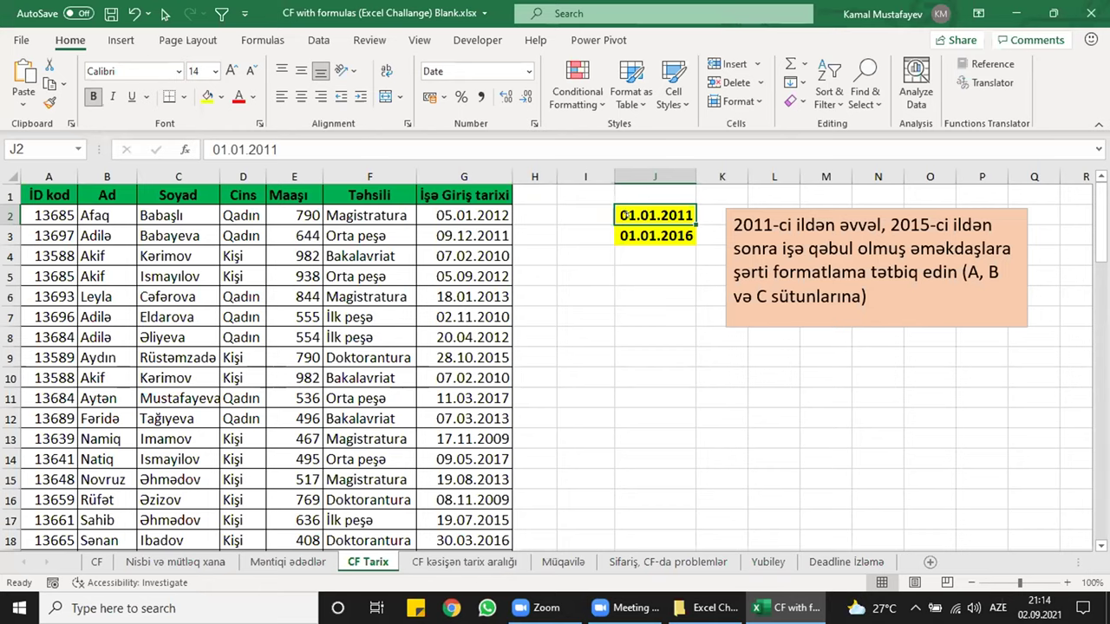
pyautogui.click(656, 228)
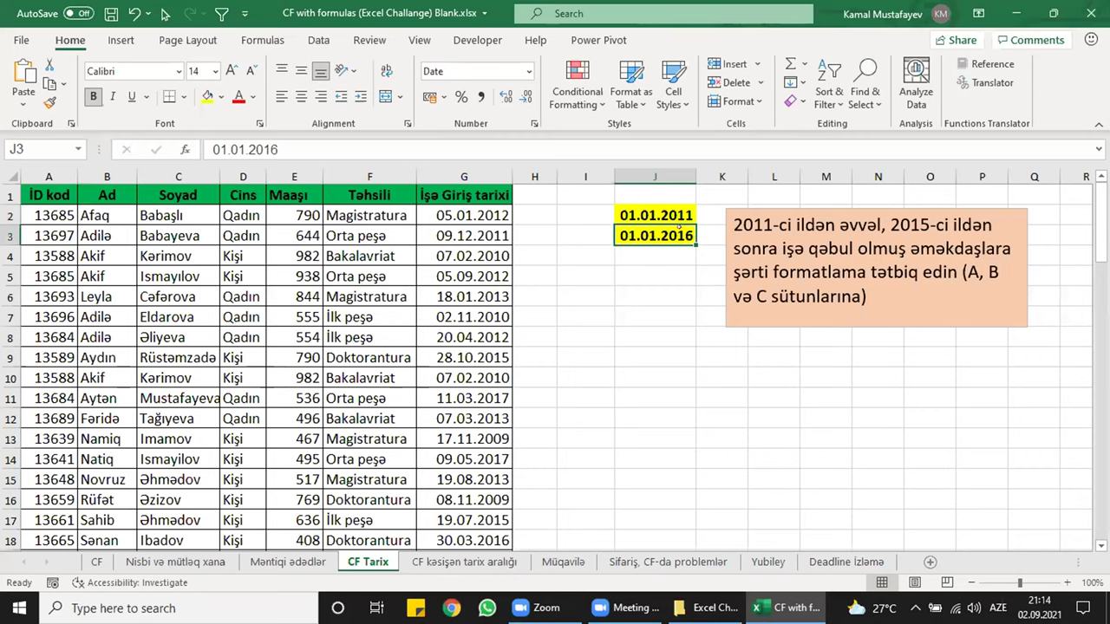
pyautogui.click(546, 218)
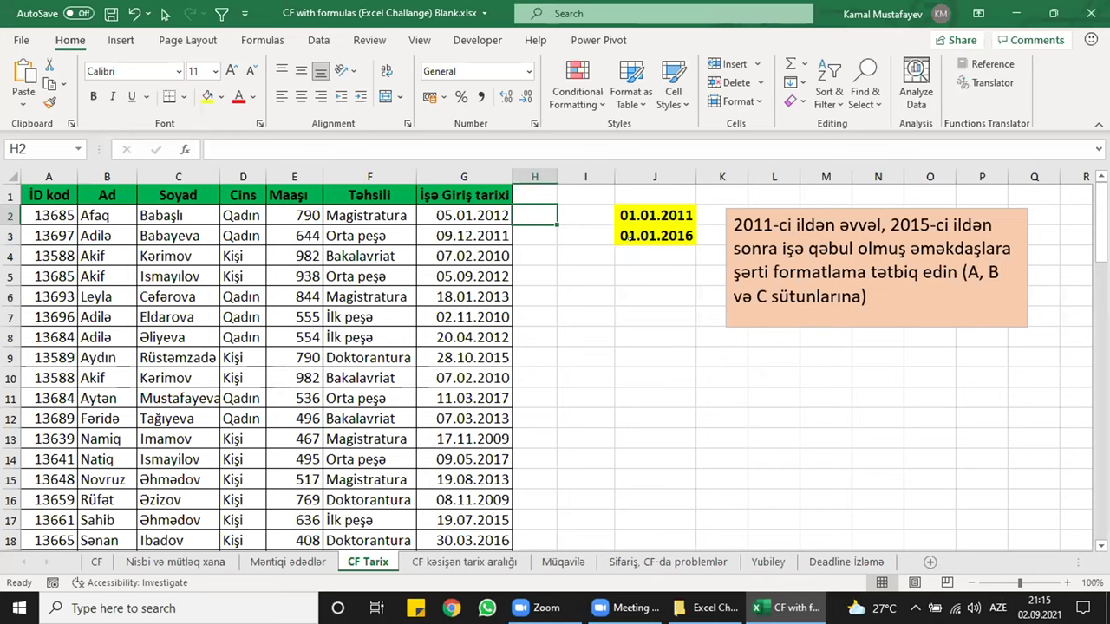
pyautogui.write('=or')
pyautogui.press('Tab')
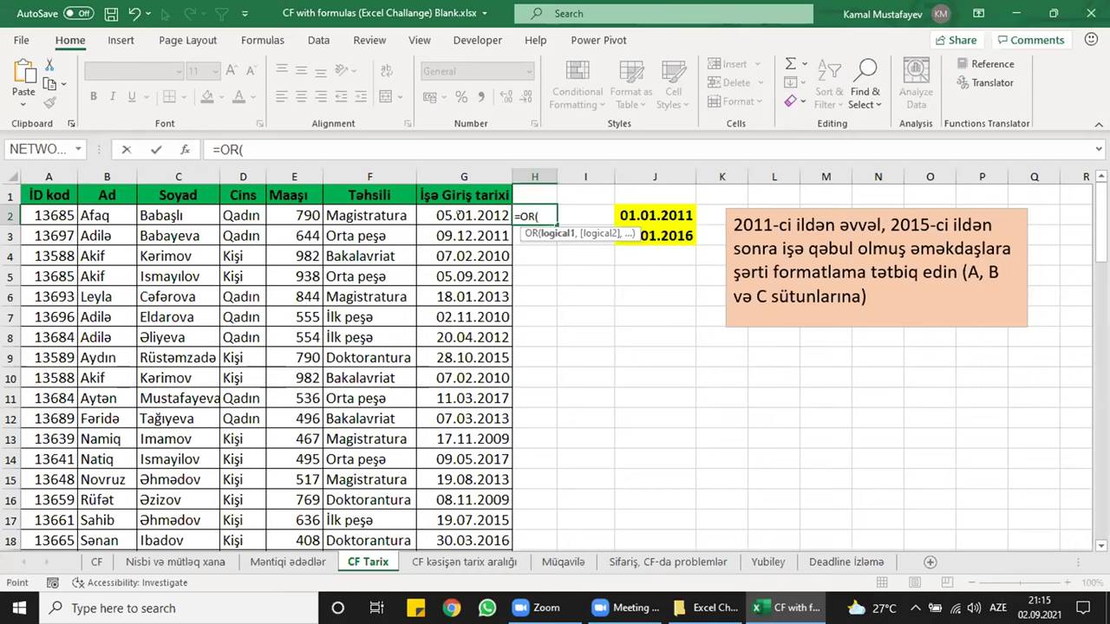
pyautogui.click(469, 215)
pyautogui.write('<')
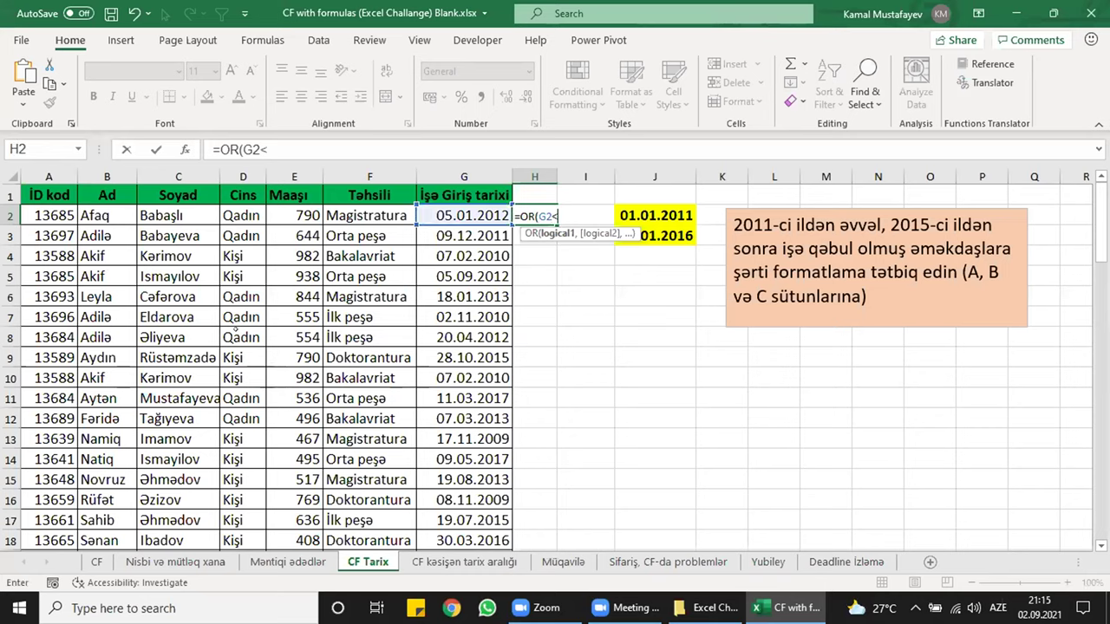
pyautogui.write('=')
pyautogui.click(668, 222)
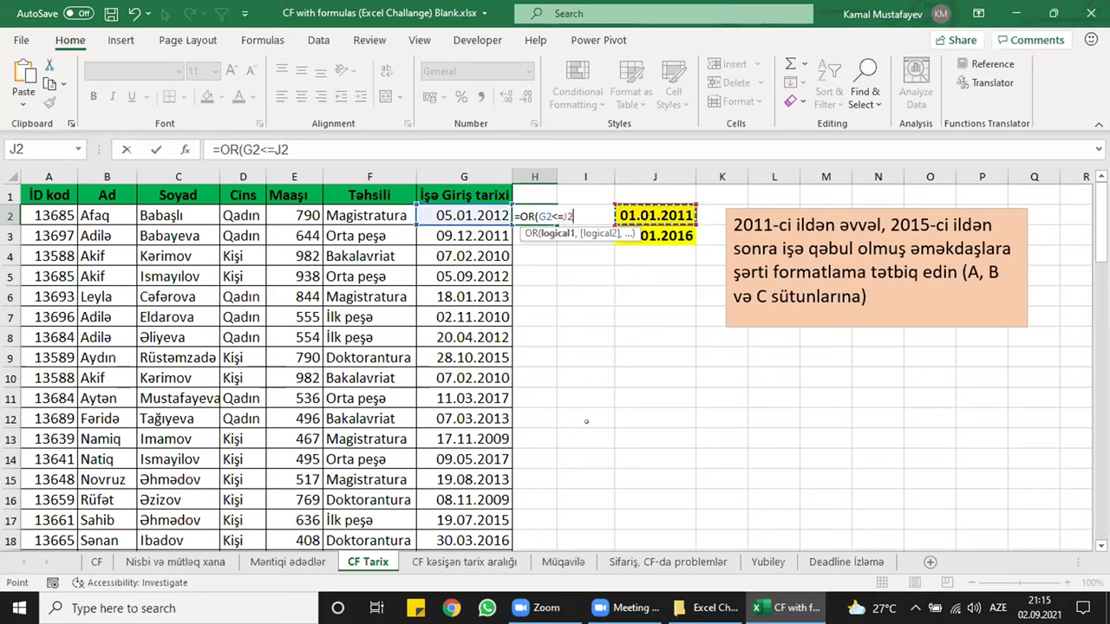
pyautogui.write(',')
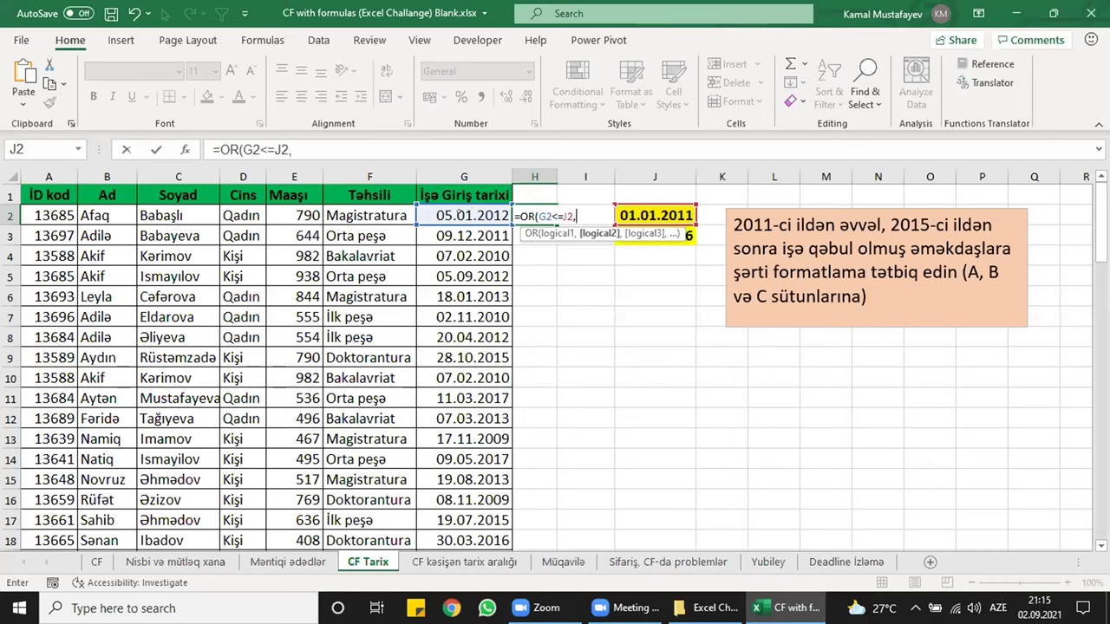
# - Add the G2 on-or-after J3 (01.01.2016) condition, completing =OR(G2<=J2,G2>=J3)
pyautogui.click(457, 212)
pyautogui.write('>=')
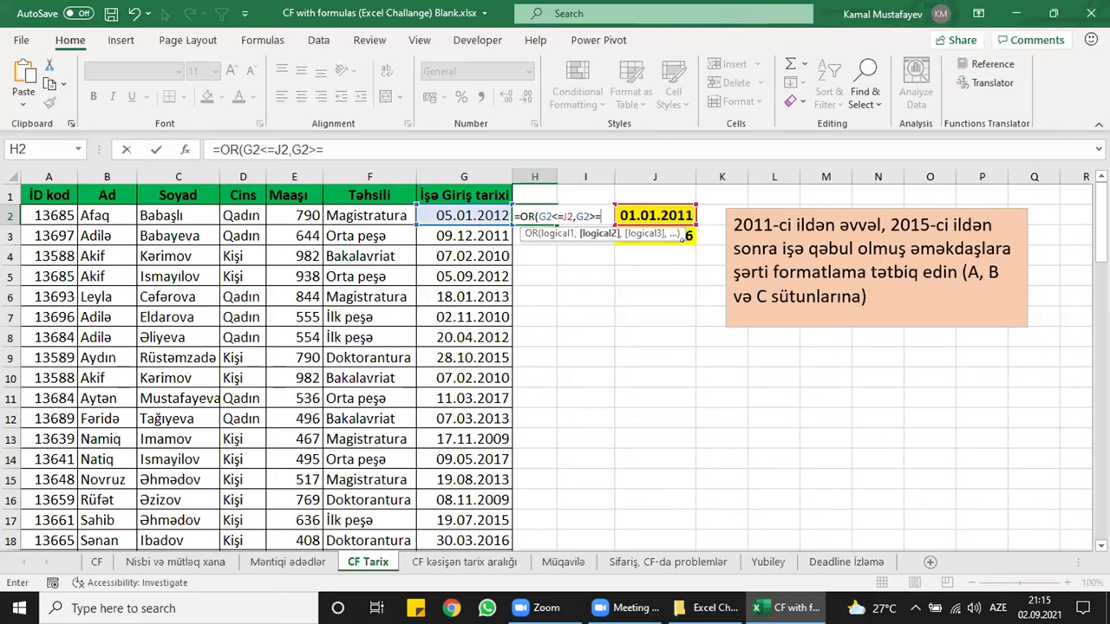
pyautogui.click(683, 238)
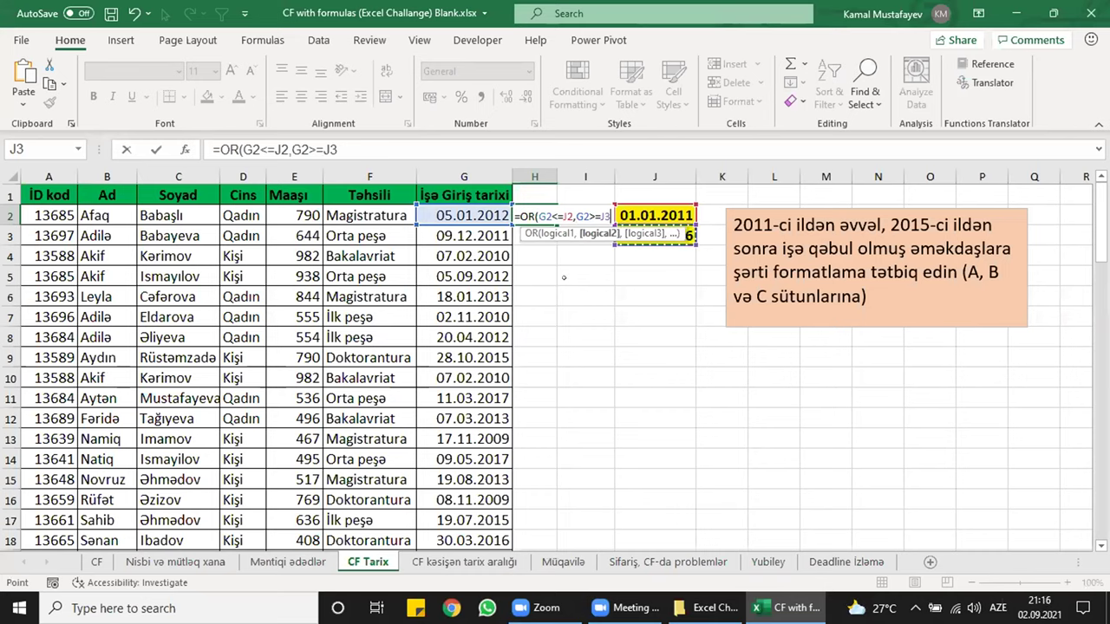
pyautogui.press('Return')
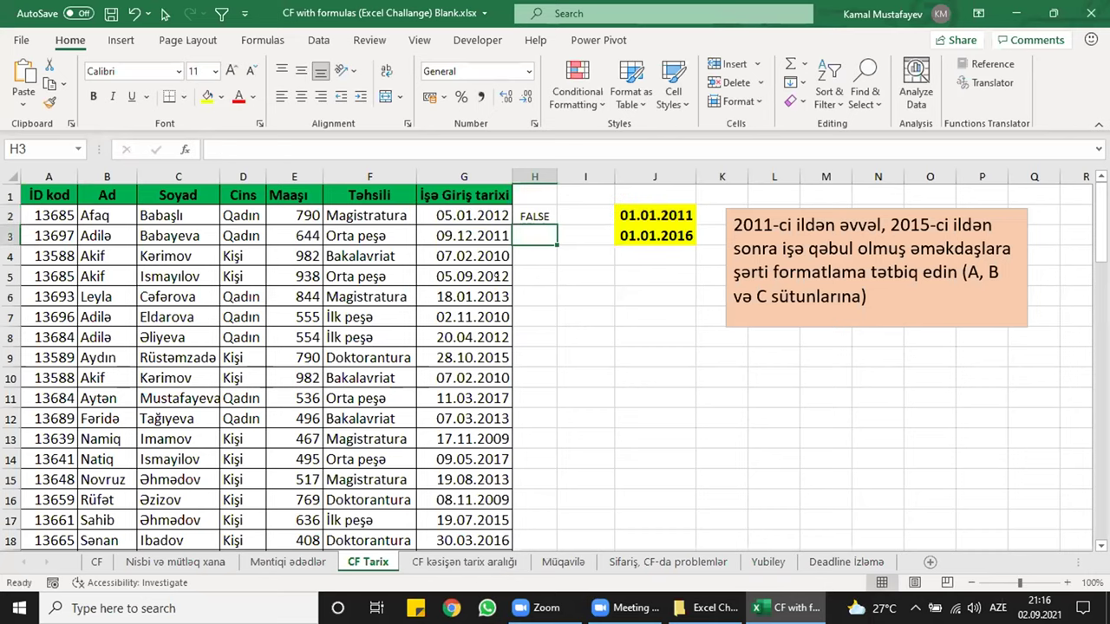
pyautogui.click(546, 214)
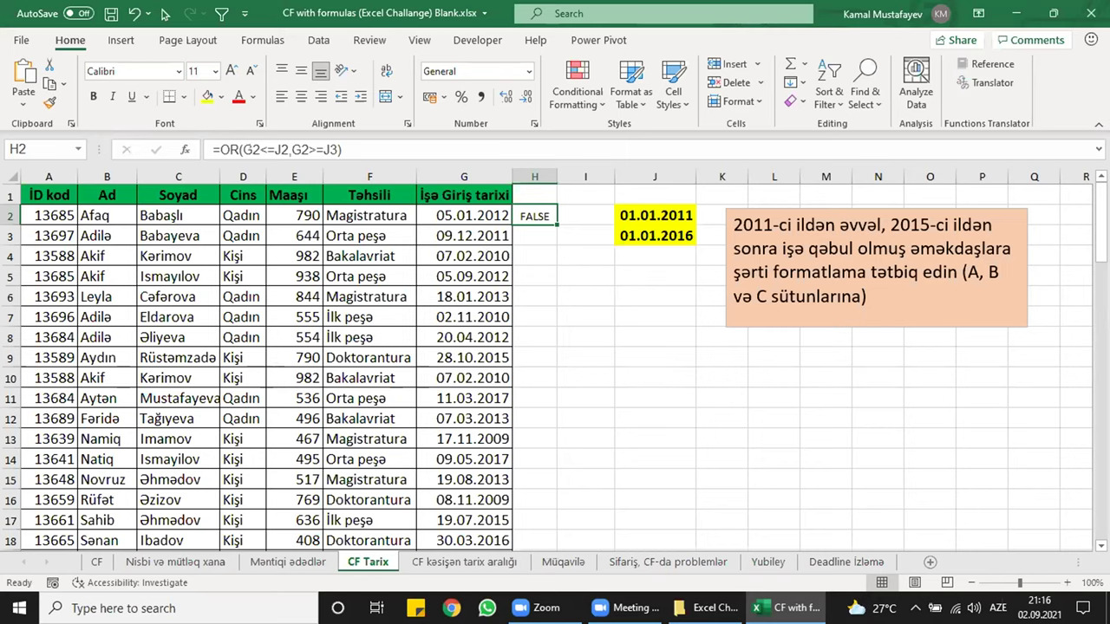
# - Lock H2's references so the formula reads =OR($G2<=$J$2,$G2>=$J$3)
pyautogui.doubleClick(548, 215)
pyautogui.click(251, 149)
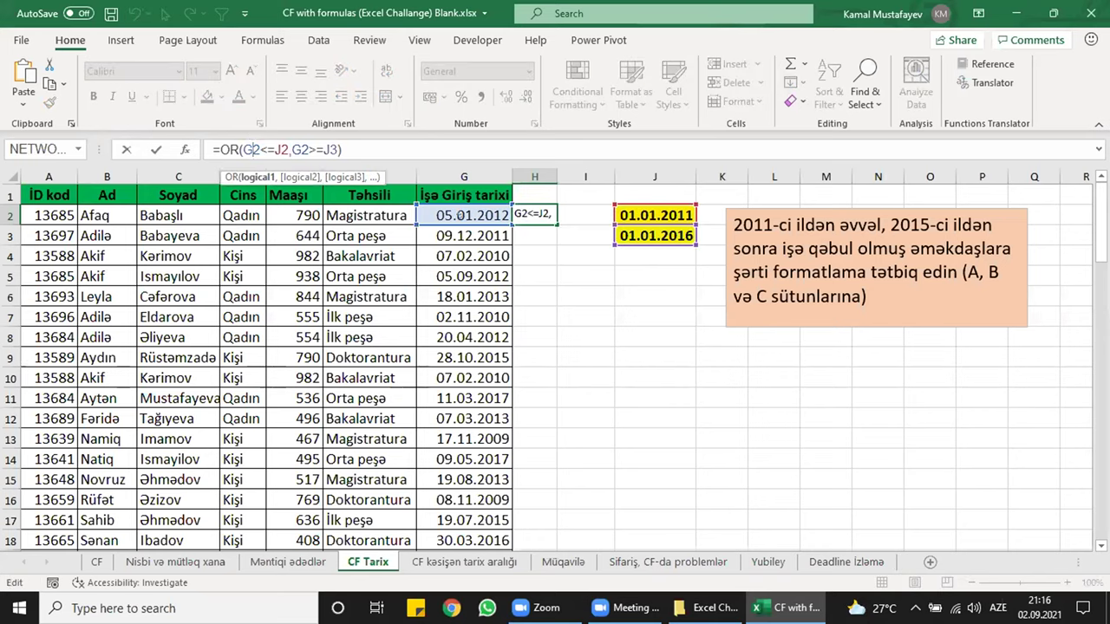
pyautogui.press('F4')
pyautogui.press('F4')
pyautogui.press('F4')
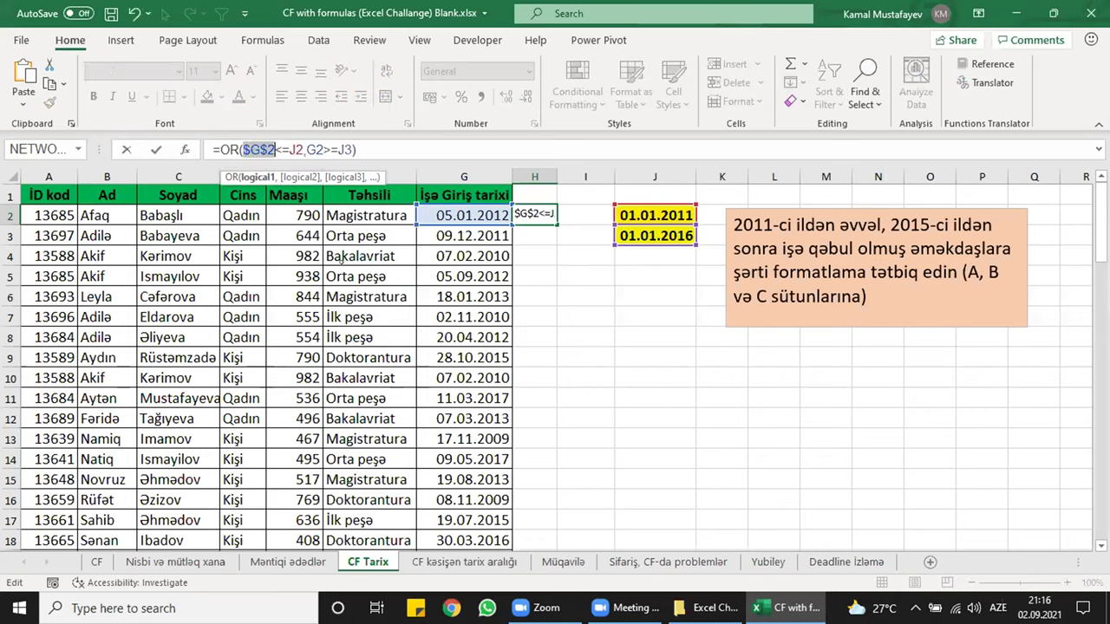
pyautogui.press('Right')
pyautogui.press('Right')
pyautogui.press('Right')
pyautogui.press('Right')
pyautogui.press('Right')
pyautogui.press('Right')
pyautogui.press('F4')
pyautogui.press('F4')
pyautogui.press('F4')
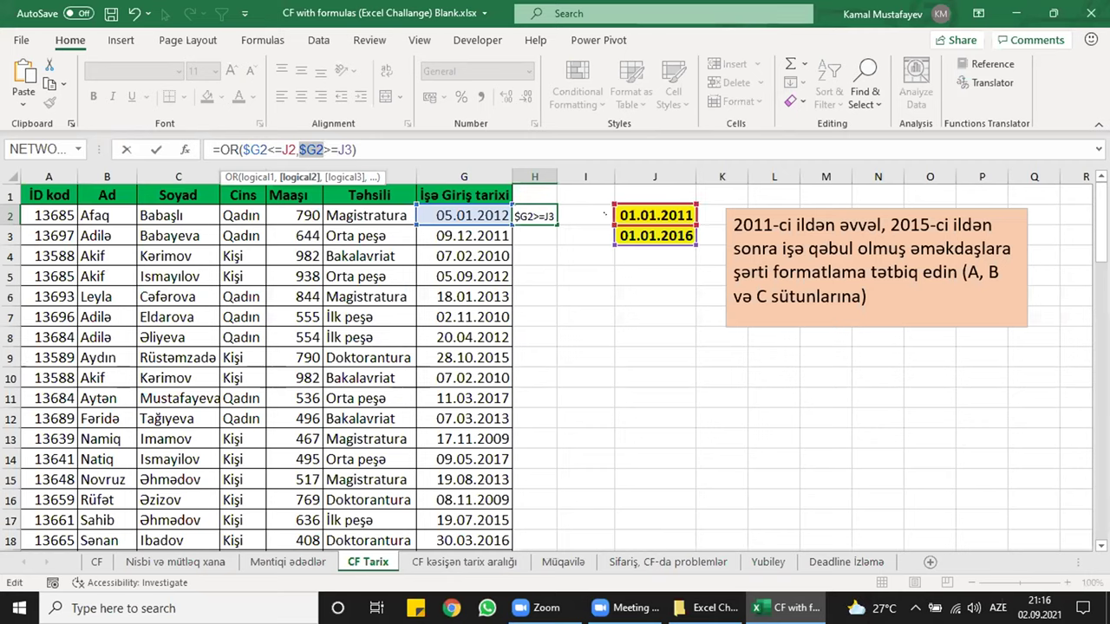
pyautogui.click(278, 149)
pyautogui.press('F4')
pyautogui.click(359, 149)
pyautogui.press('F4')
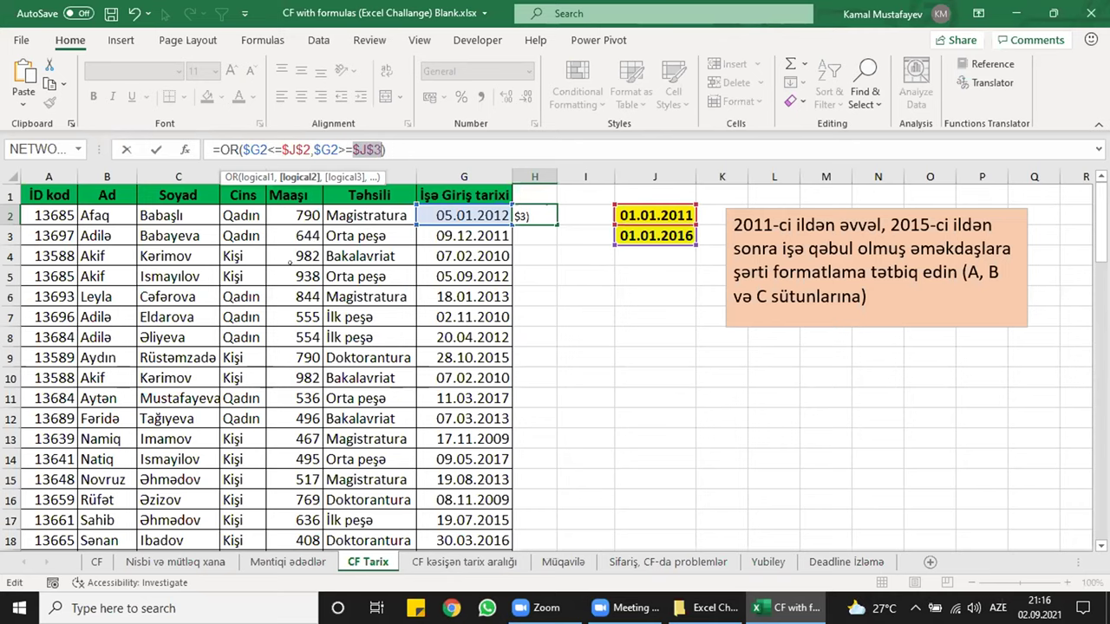
pyautogui.press('Return')
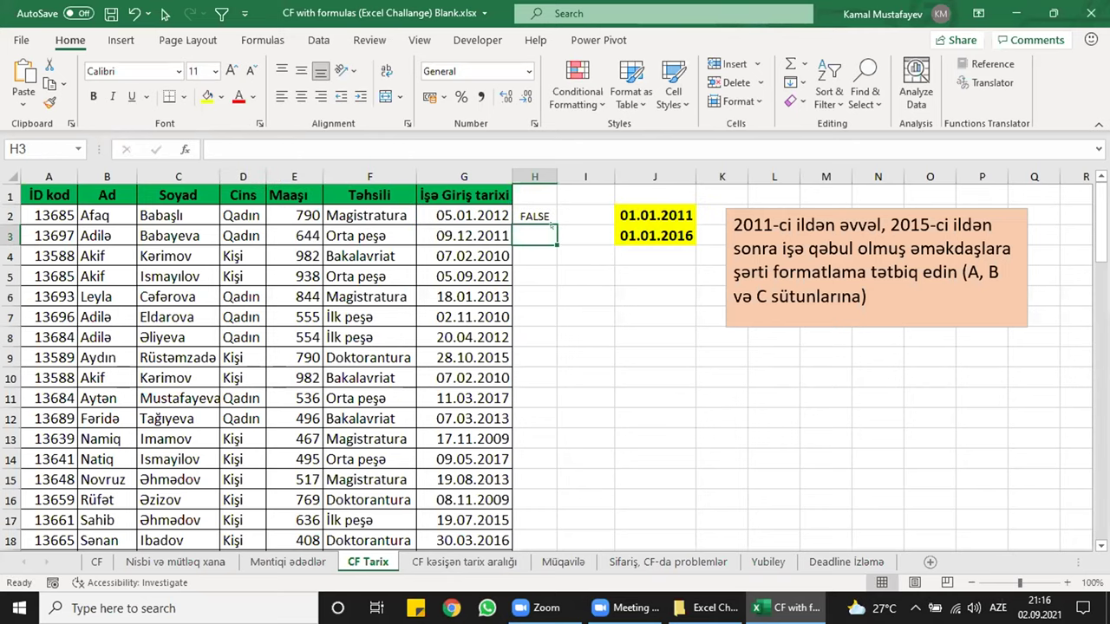
# - Fill the date-test formula down column H for every employee
pyautogui.click(537, 216)
pyautogui.doubleClick(551, 213)
pyautogui.press('Down')
pyautogui.press('Down')
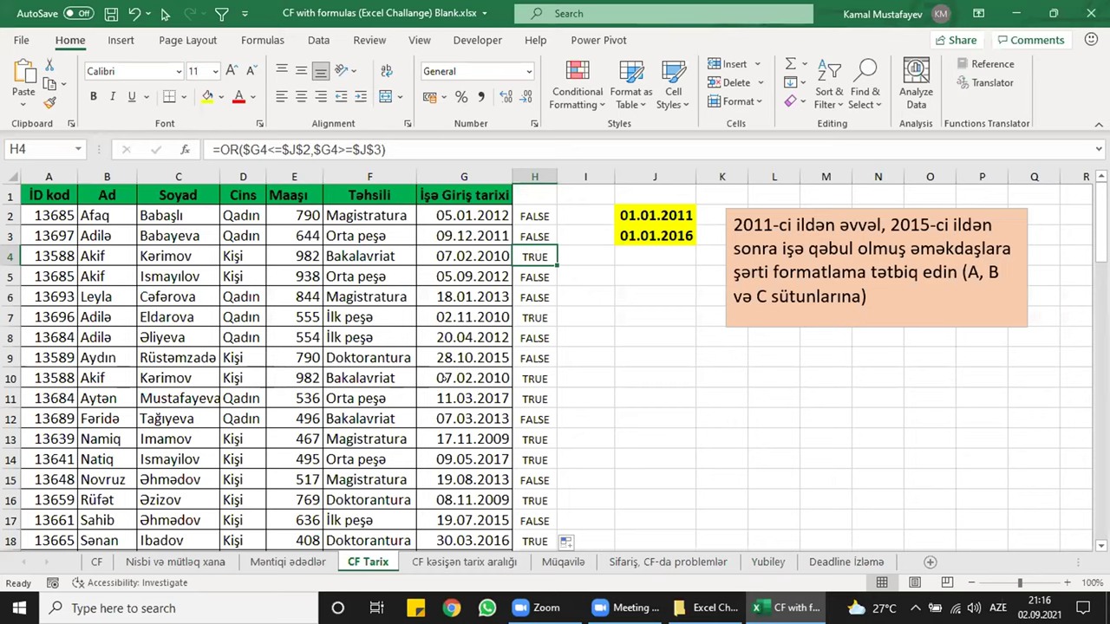
# - Verify row 11's result, copy H2's OR formula text, and select A2:C2
pyautogui.moveTo(459, 398); pyautogui.dragTo(525, 398)
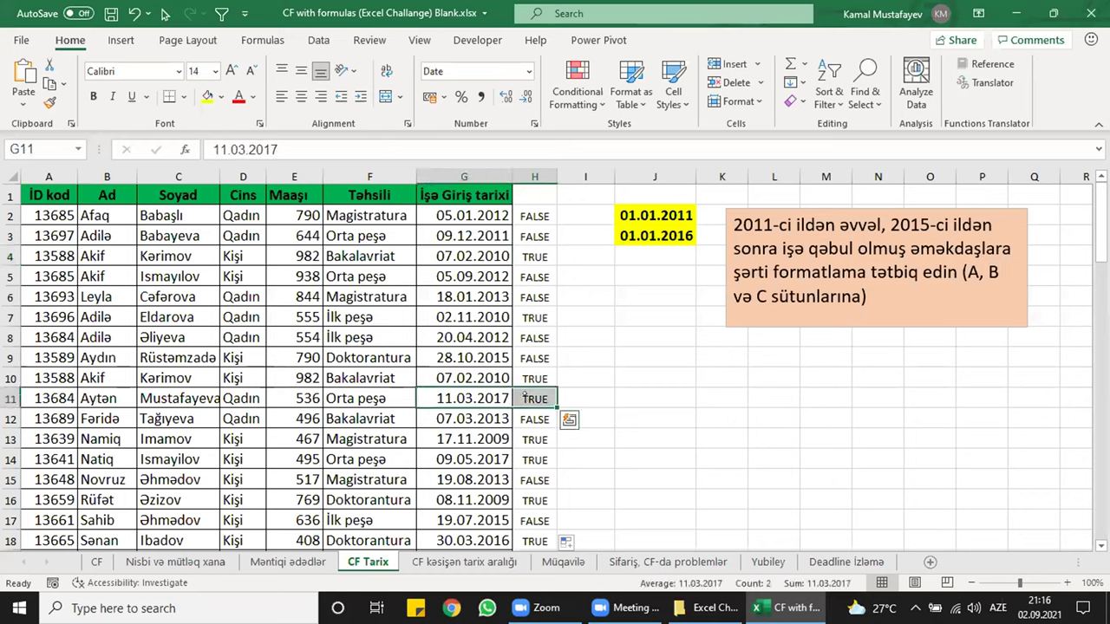
pyautogui.click(524, 398)
pyautogui.click(537, 214)
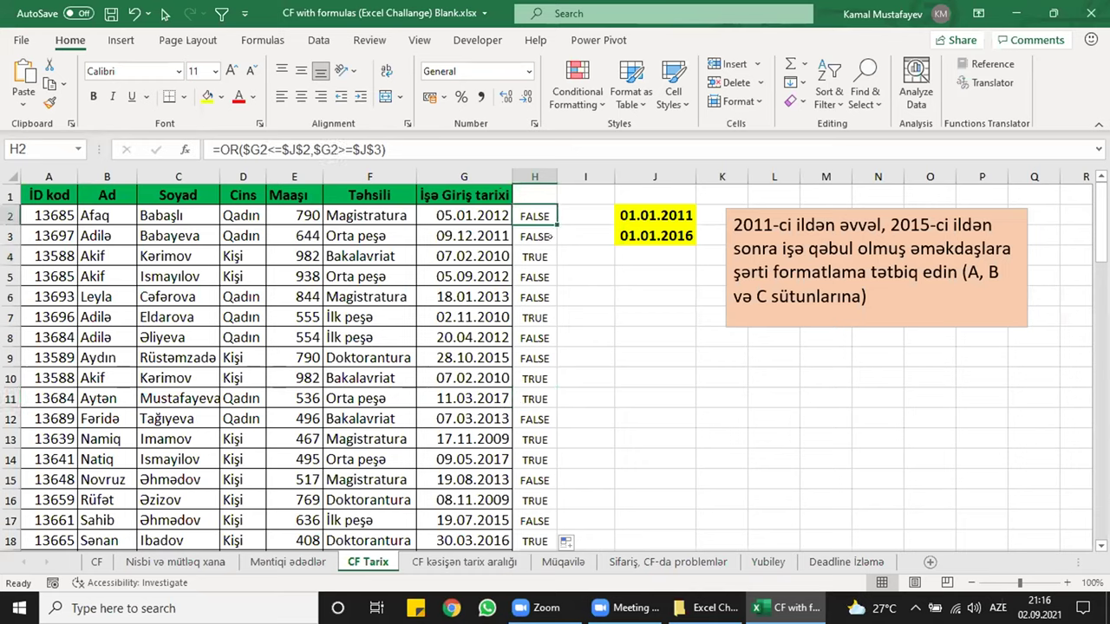
pyautogui.moveTo(405, 154); pyautogui.dragTo(214, 150)
pyautogui.hotkey('ctrl', 'c')
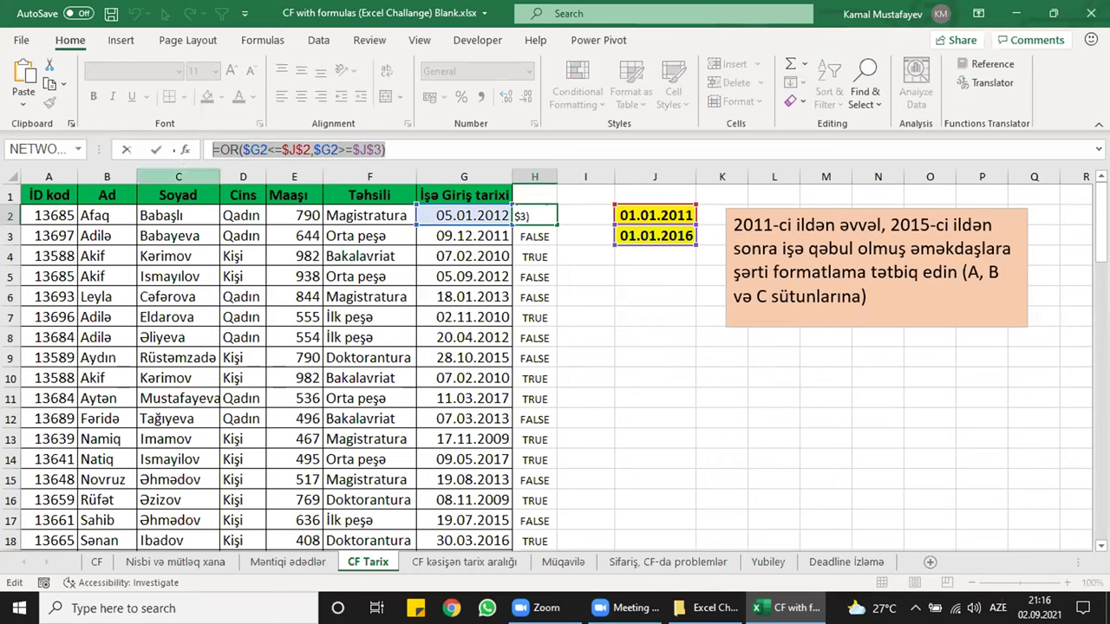
pyautogui.press('Escape')
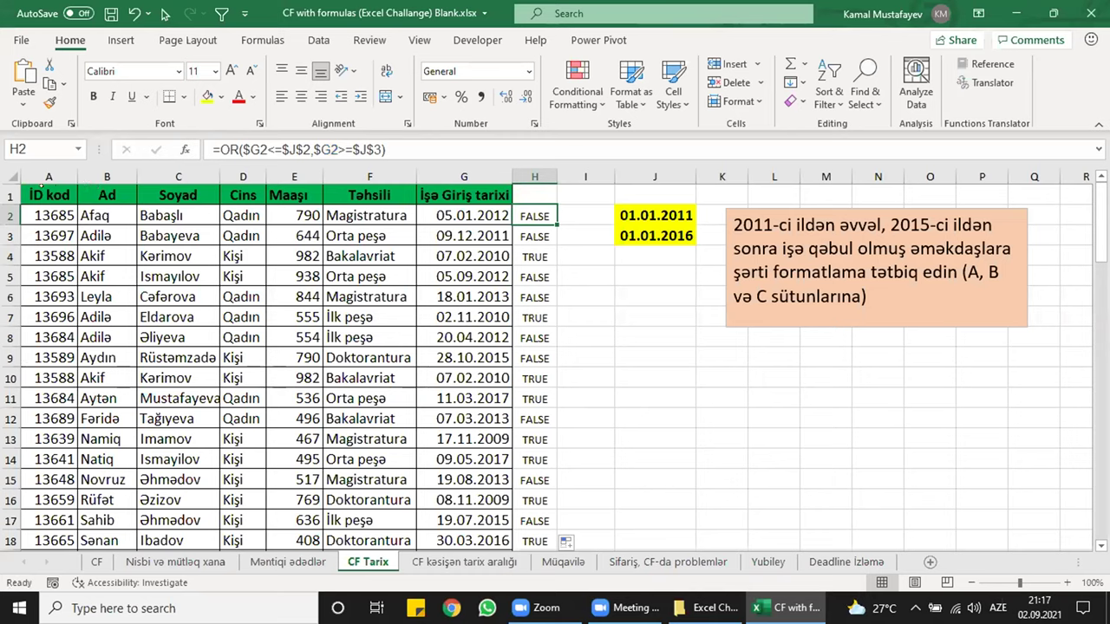
pyautogui.moveTo(41, 199); pyautogui.dragTo(145, 200)
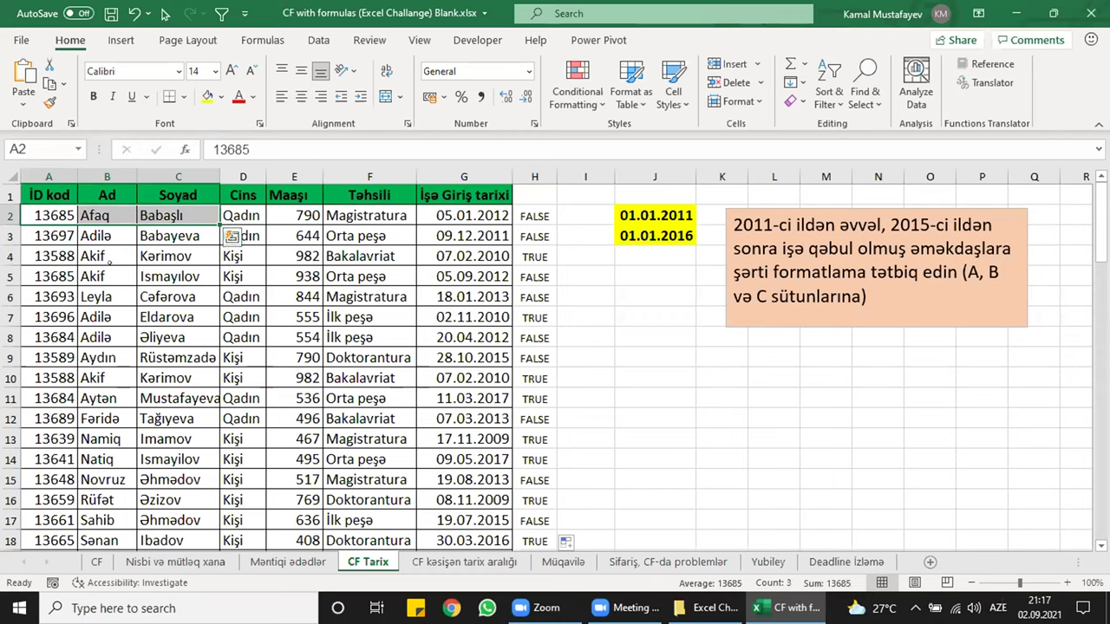
pyautogui.click(534, 216)
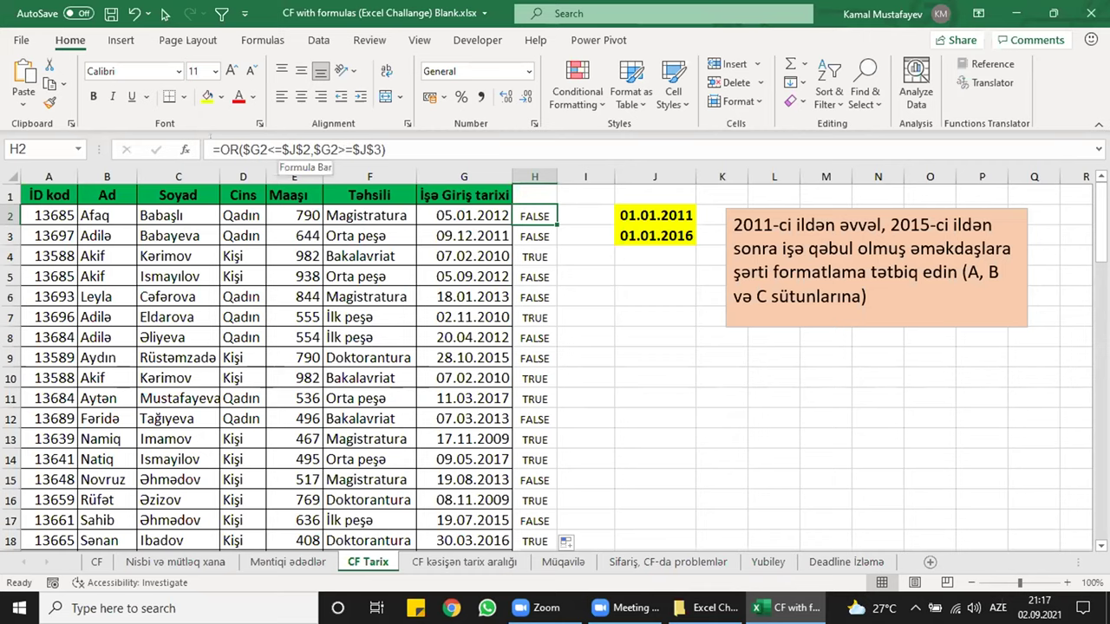
pyautogui.moveTo(48, 216); pyautogui.dragTo(178, 216)
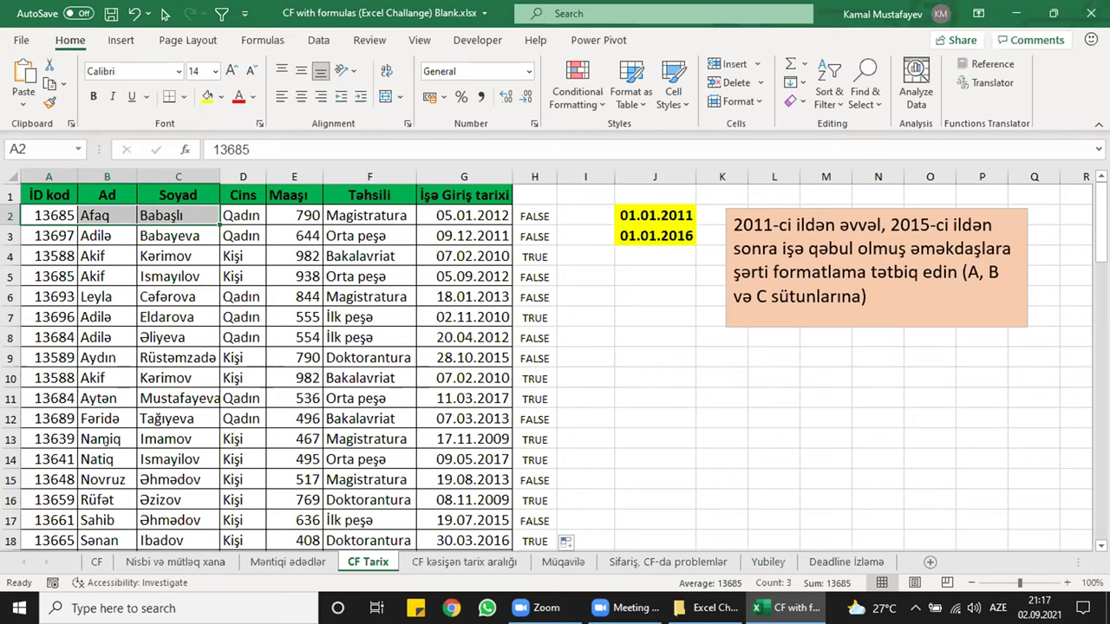
# - Extend the selection to row 80 and create a formula rule using the OR test with light green fill
pyautogui.hotkey('ctrl', 'shift', 'Down')
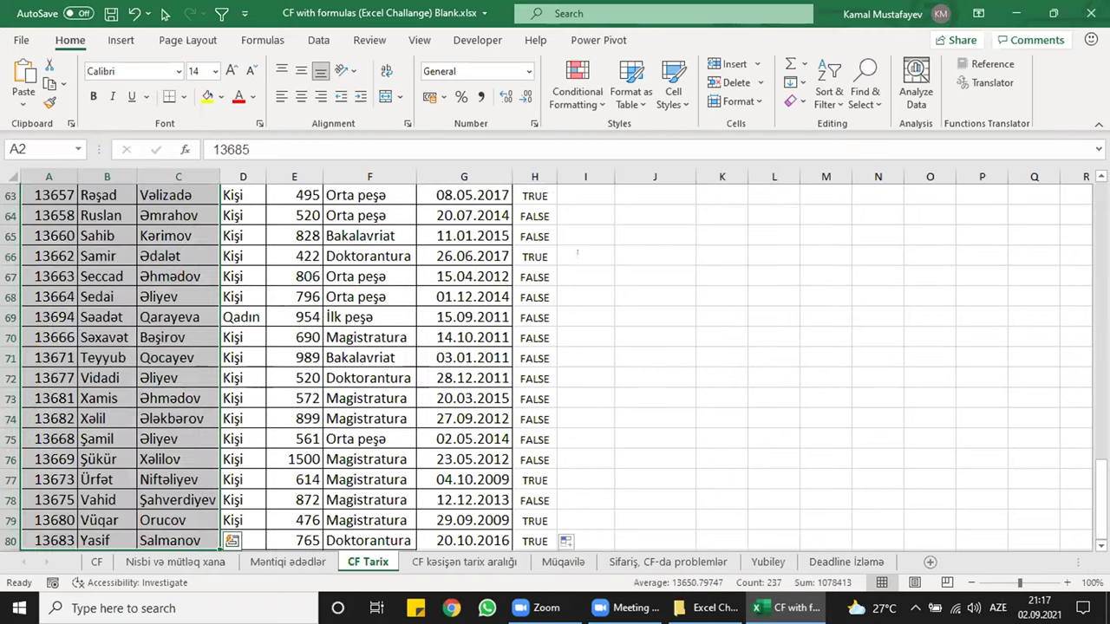
pyautogui.click(578, 83)
pyautogui.click(600, 325)
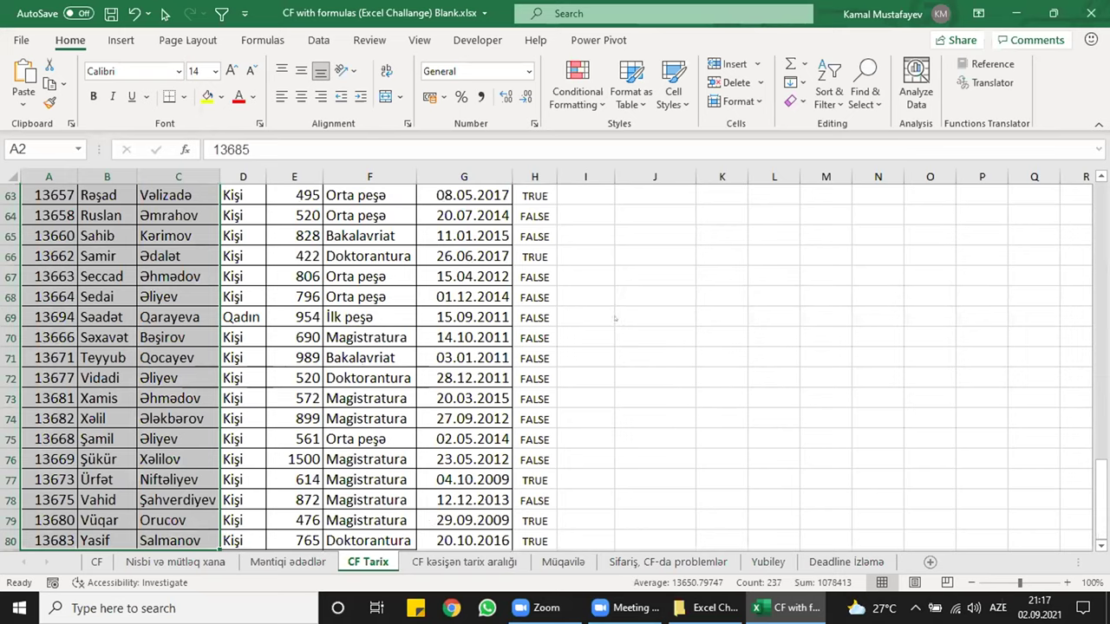
pyautogui.click(281, 163)
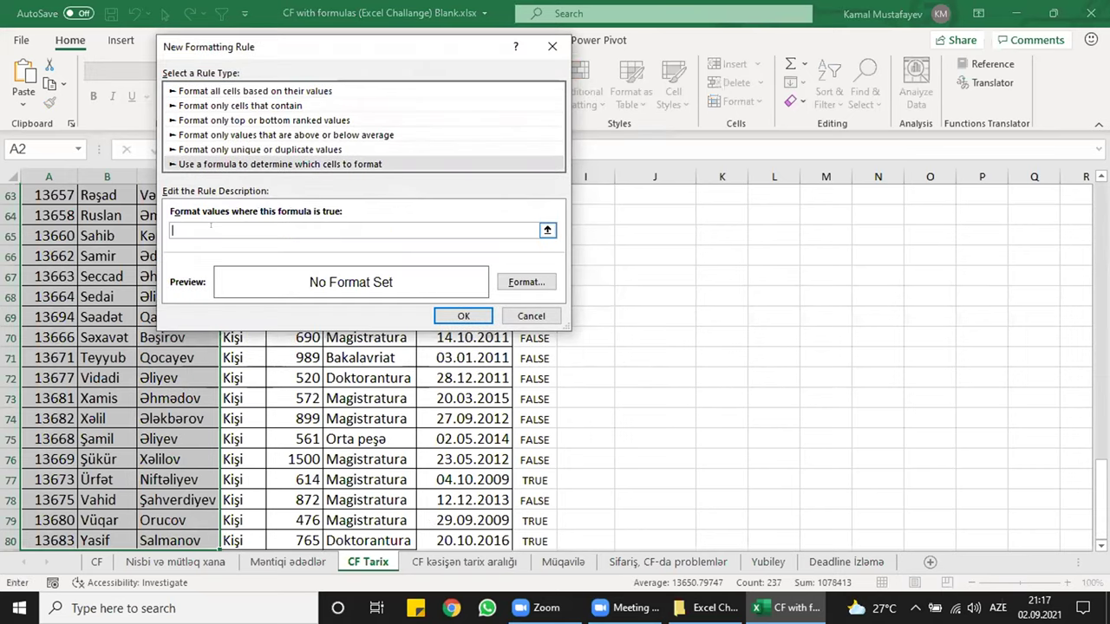
pyautogui.hotkey('ctrl', 'v')
pyautogui.click(526, 281)
pyautogui.click(234, 201)
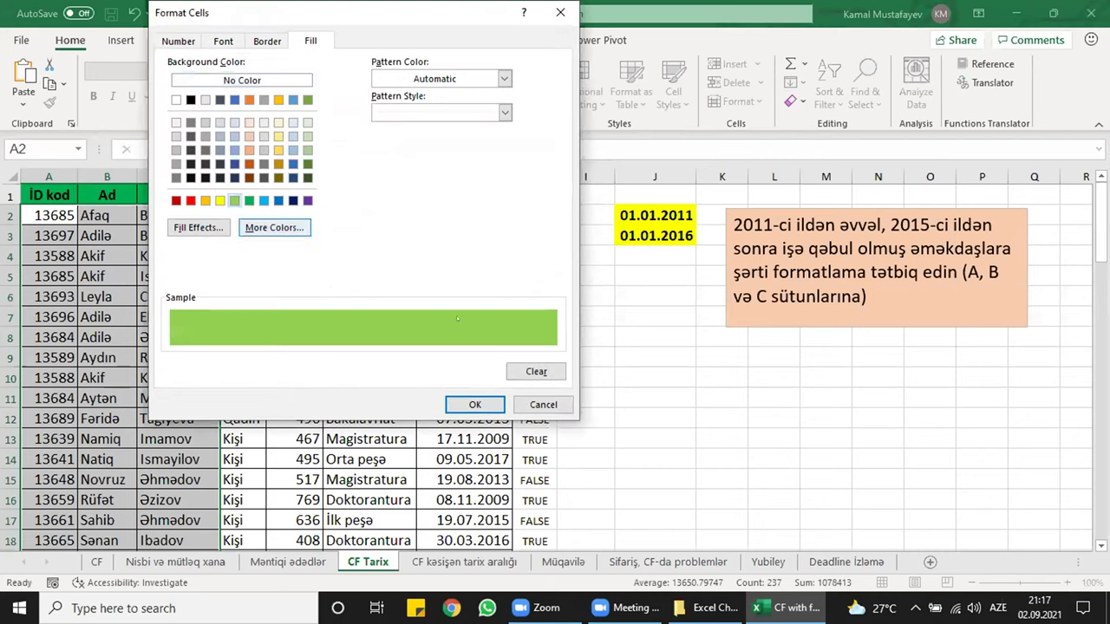
pyautogui.click(476, 404)
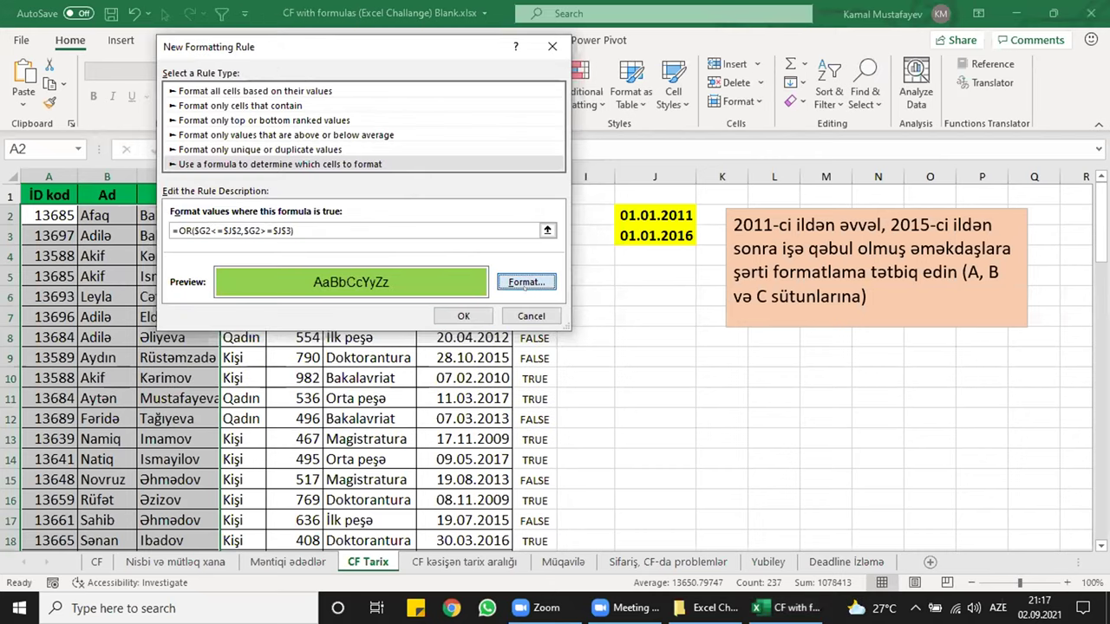
# - Review the Number, Font, Border and Fill tabs, then confirm the green highlighting rule
pyautogui.press('Return')
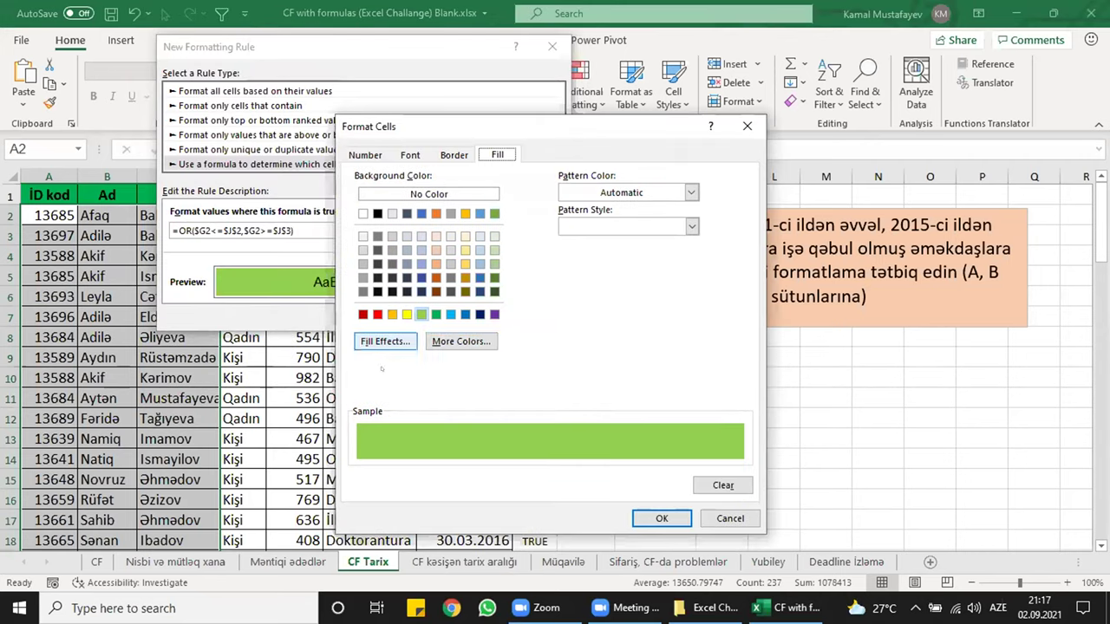
pyautogui.click(365, 153)
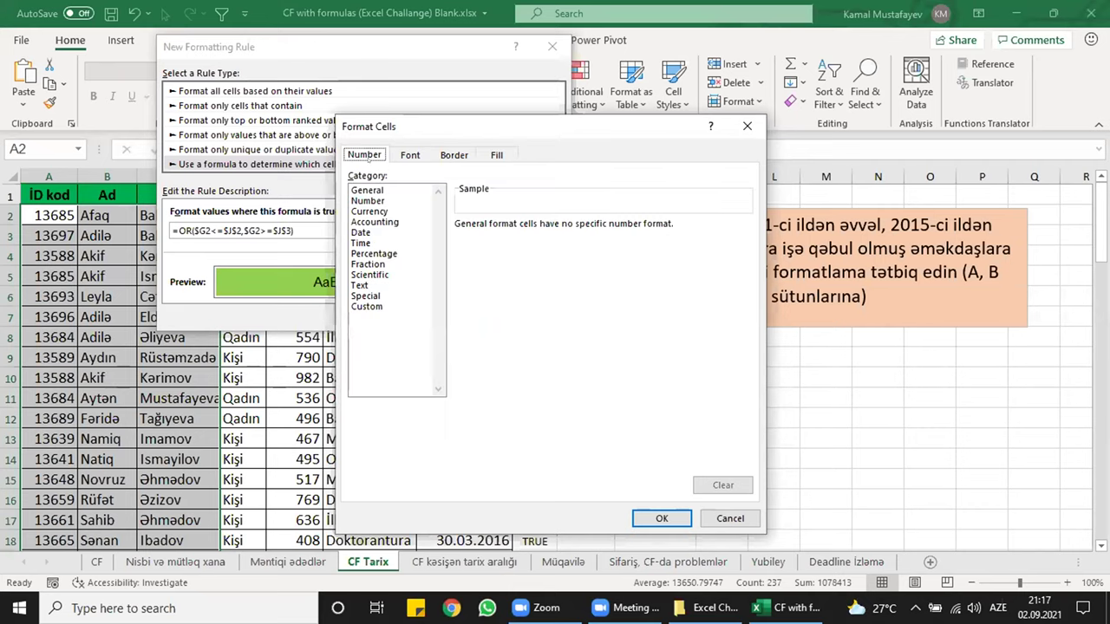
pyautogui.click(406, 152)
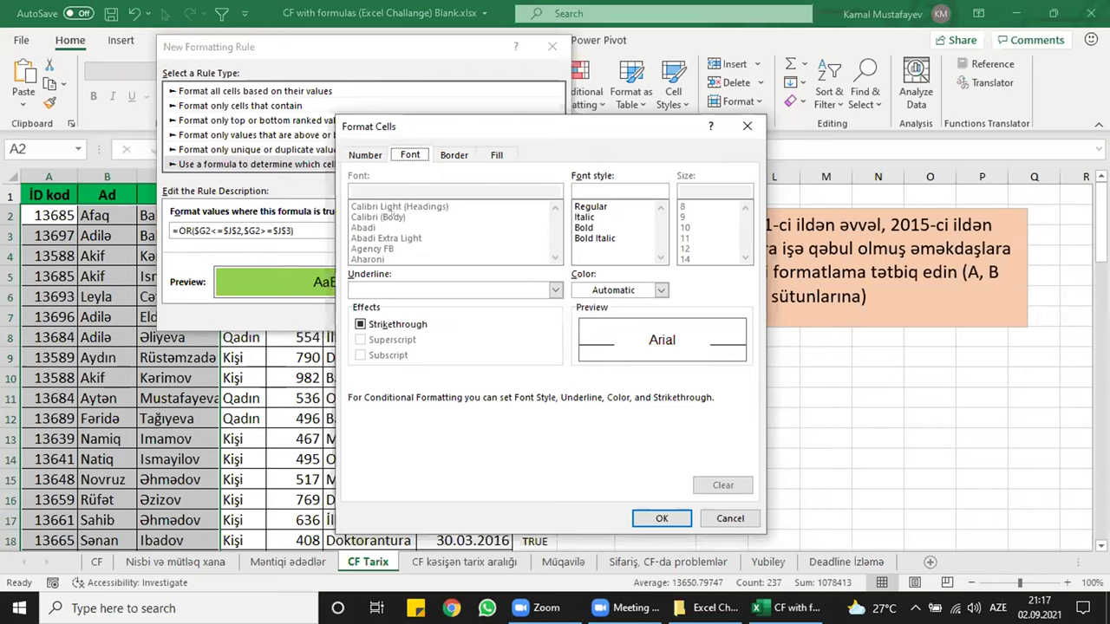
pyautogui.click(453, 154)
pyautogui.click(496, 154)
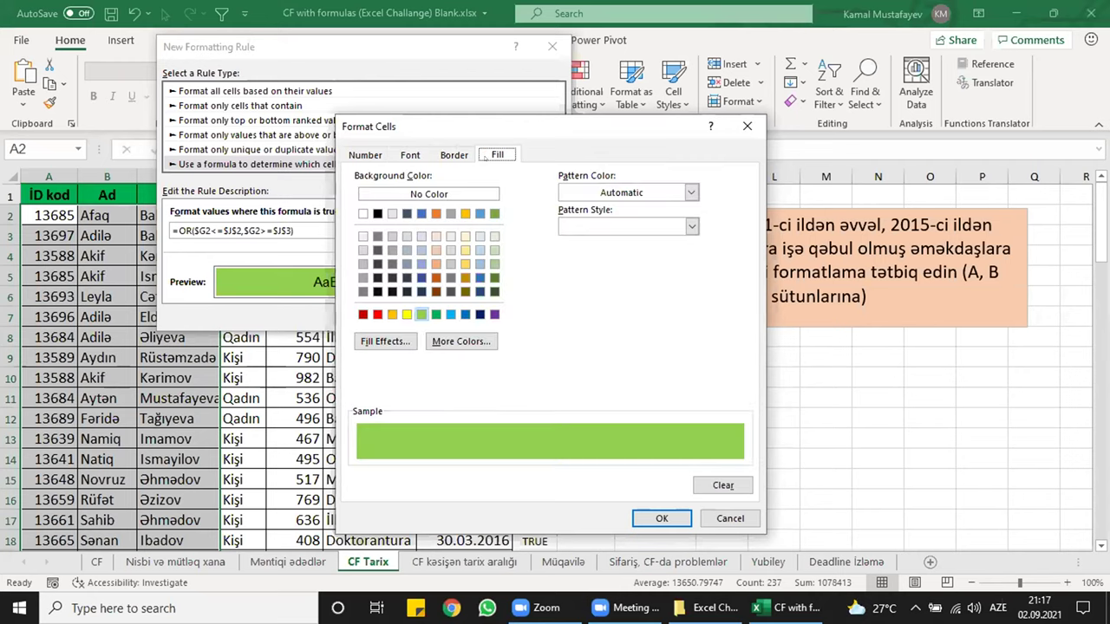
pyautogui.click(662, 518)
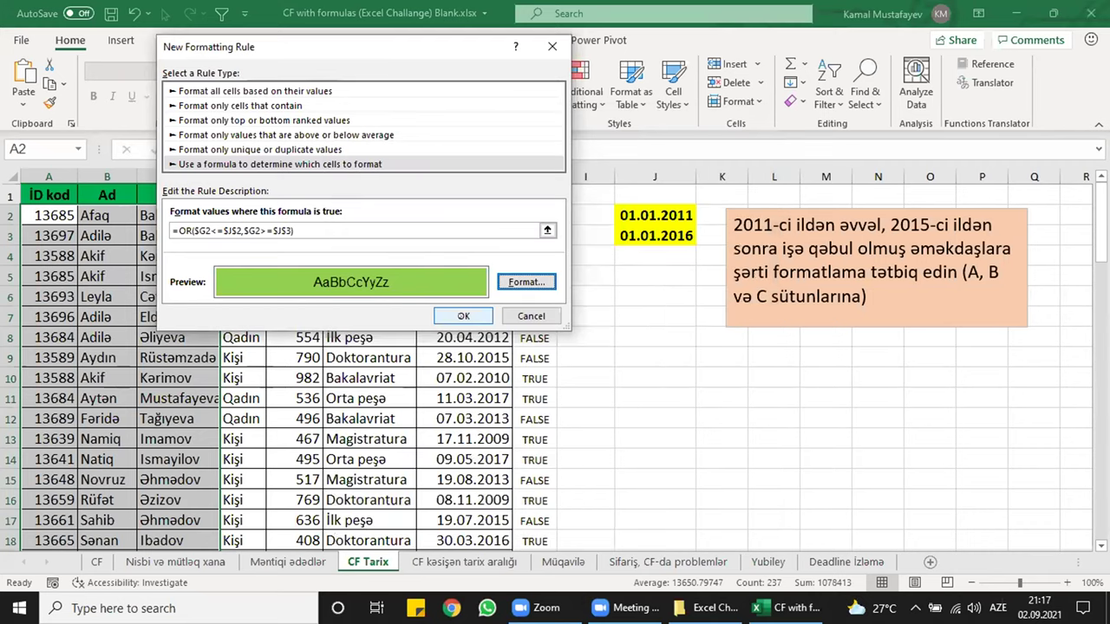
pyautogui.click(463, 315)
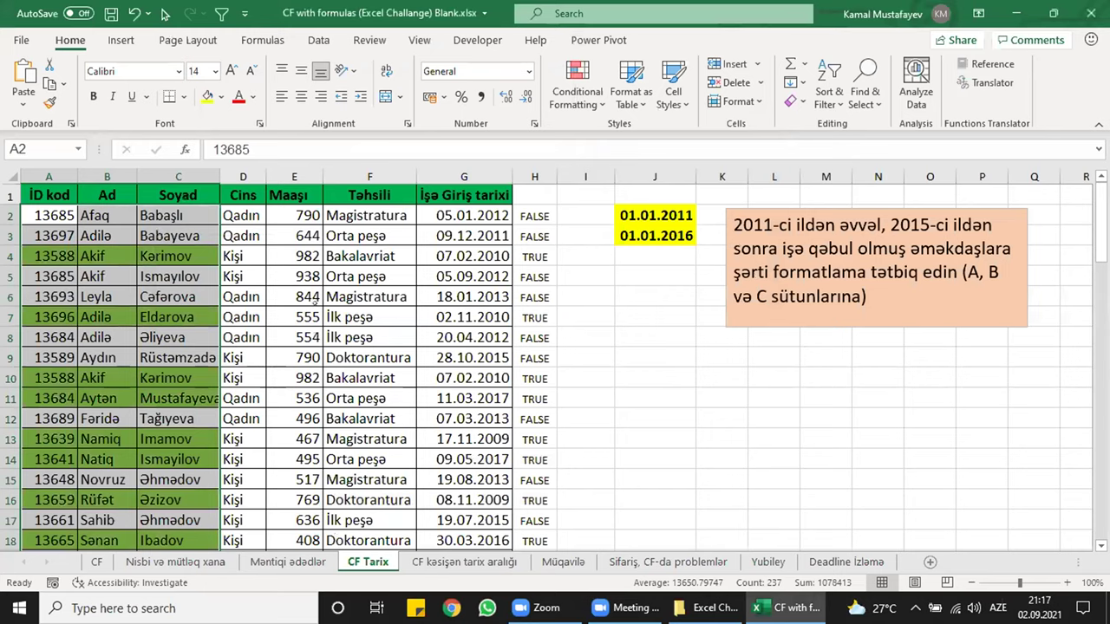
# - Check G7's hire date, then switch to the CF kəsişən tarix aralığı sheet
pyautogui.click(420, 315)
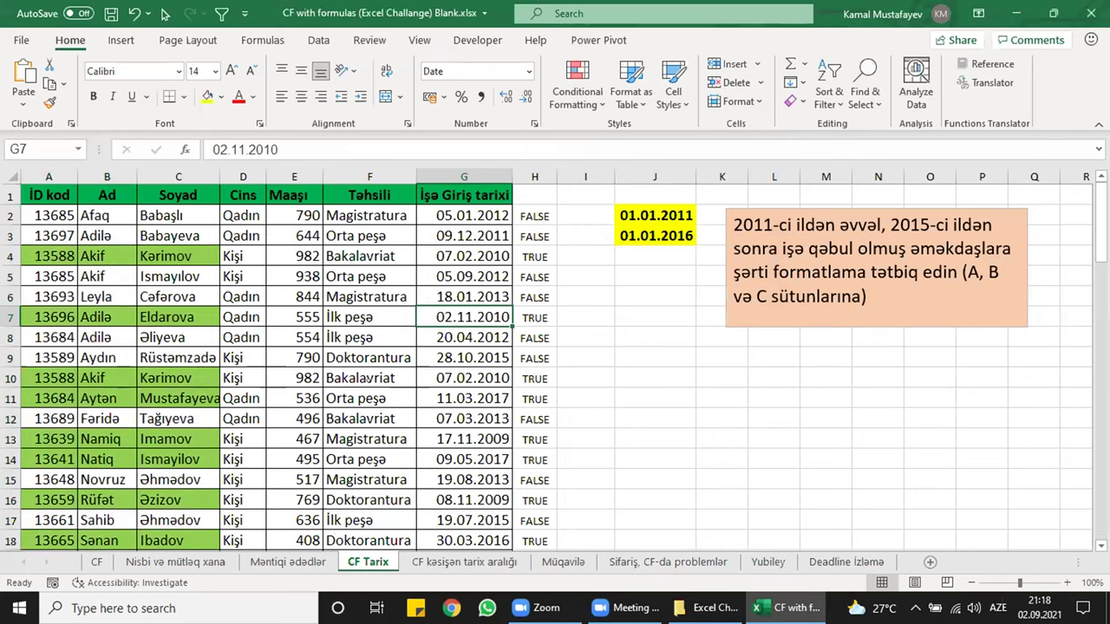
pyautogui.click(464, 562)
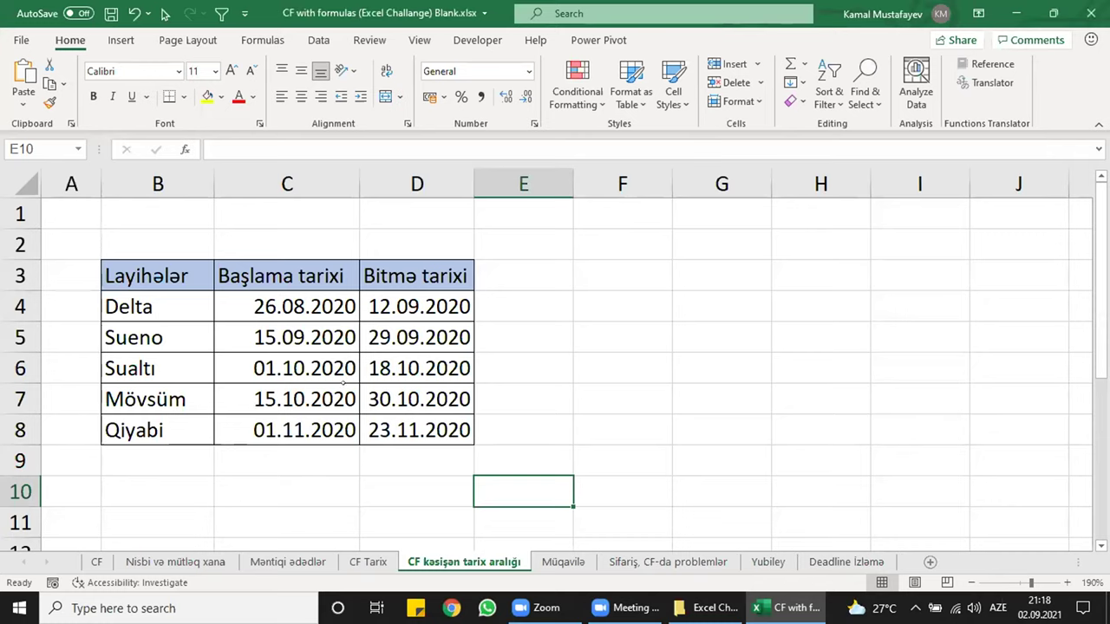
pyautogui.click(299, 369)
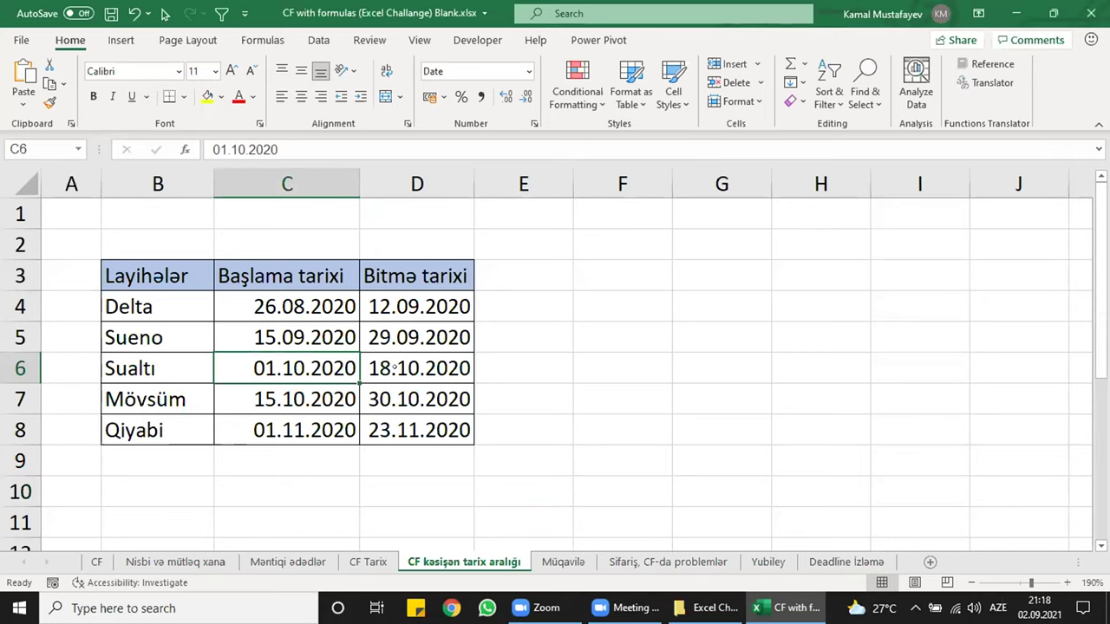
pyautogui.click(393, 369)
pyautogui.click(302, 397)
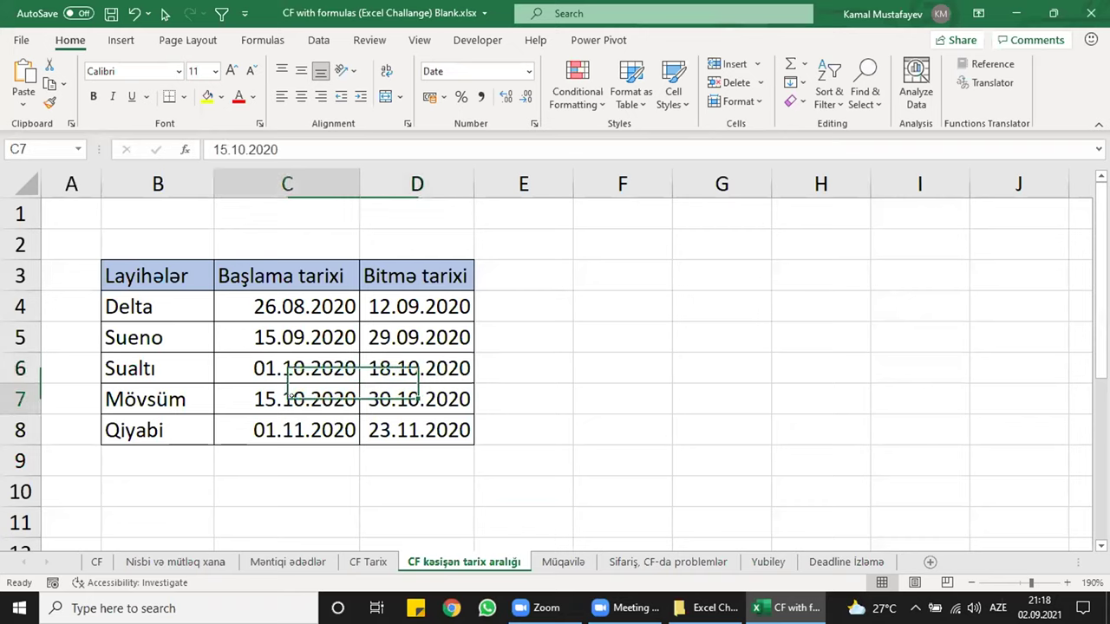
pyautogui.click(403, 399)
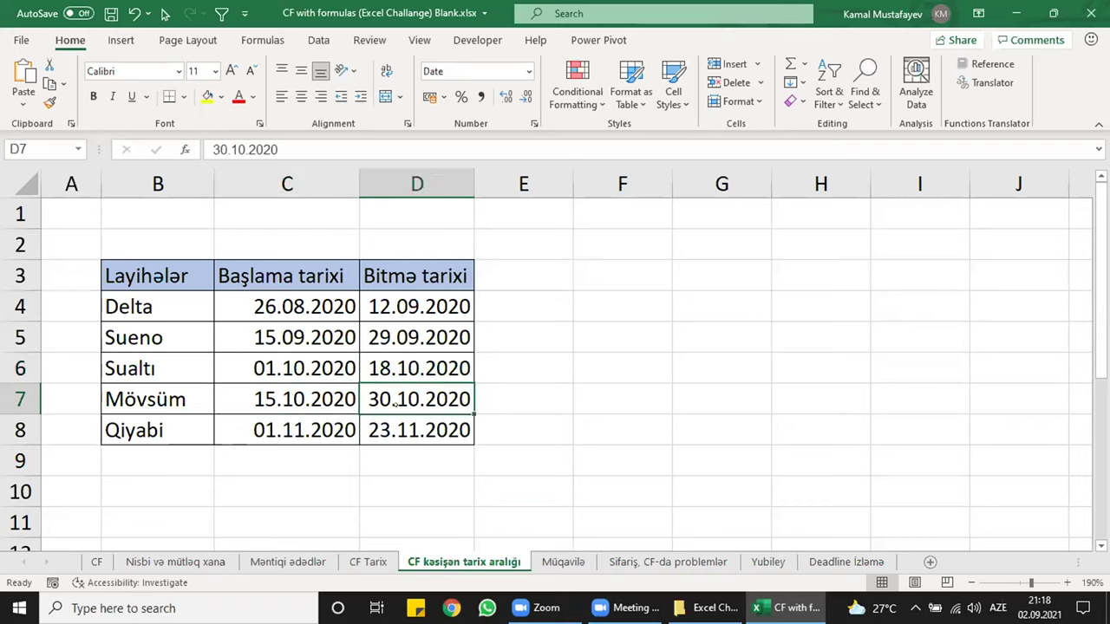
pyautogui.moveTo(174, 383); pyautogui.dragTo(404, 397)
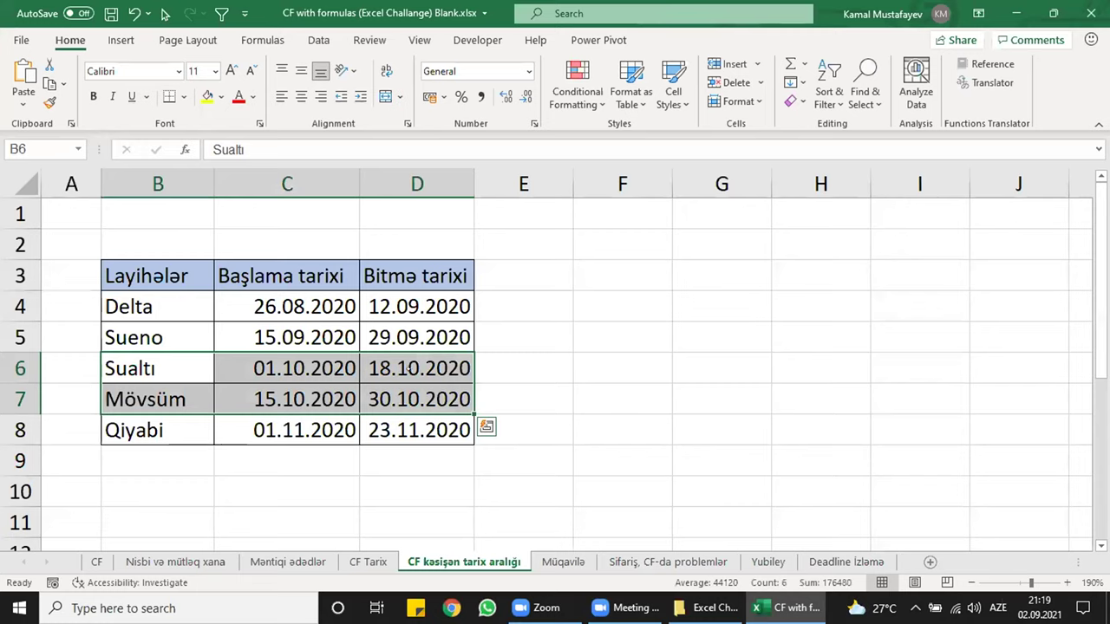
pyautogui.click(304, 371)
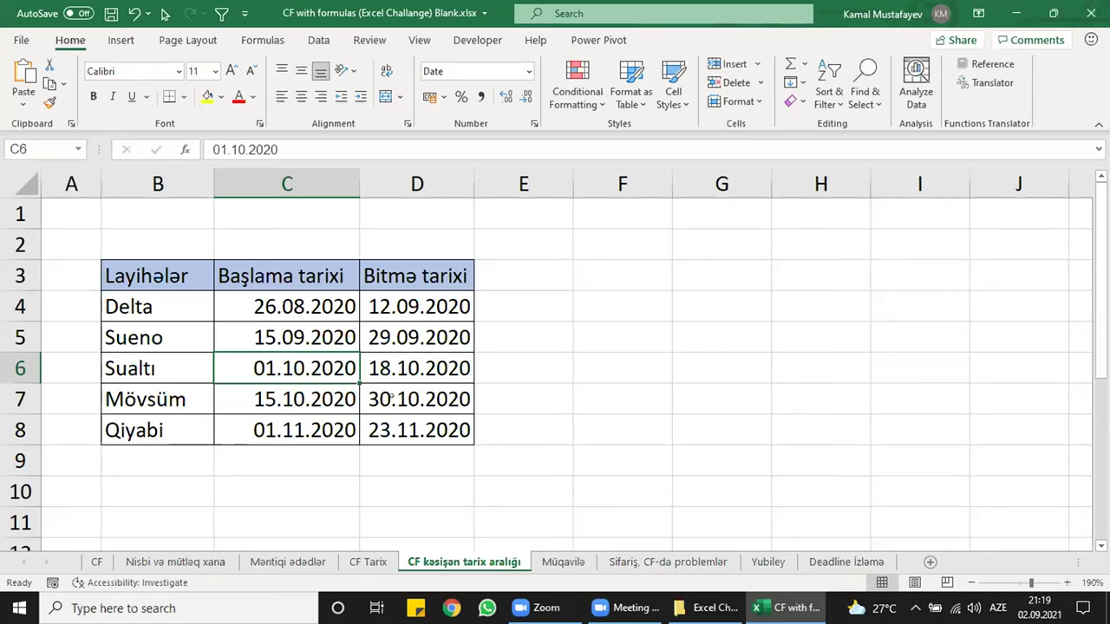
pyautogui.click(298, 305)
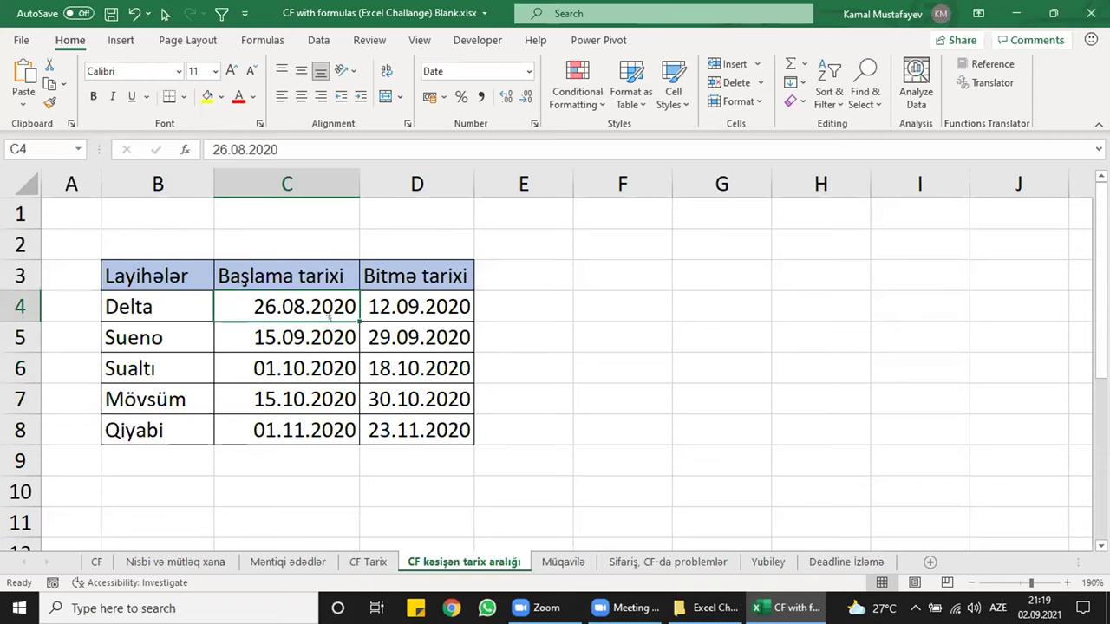
pyautogui.moveTo(316, 294); pyautogui.dragTo(392, 312)
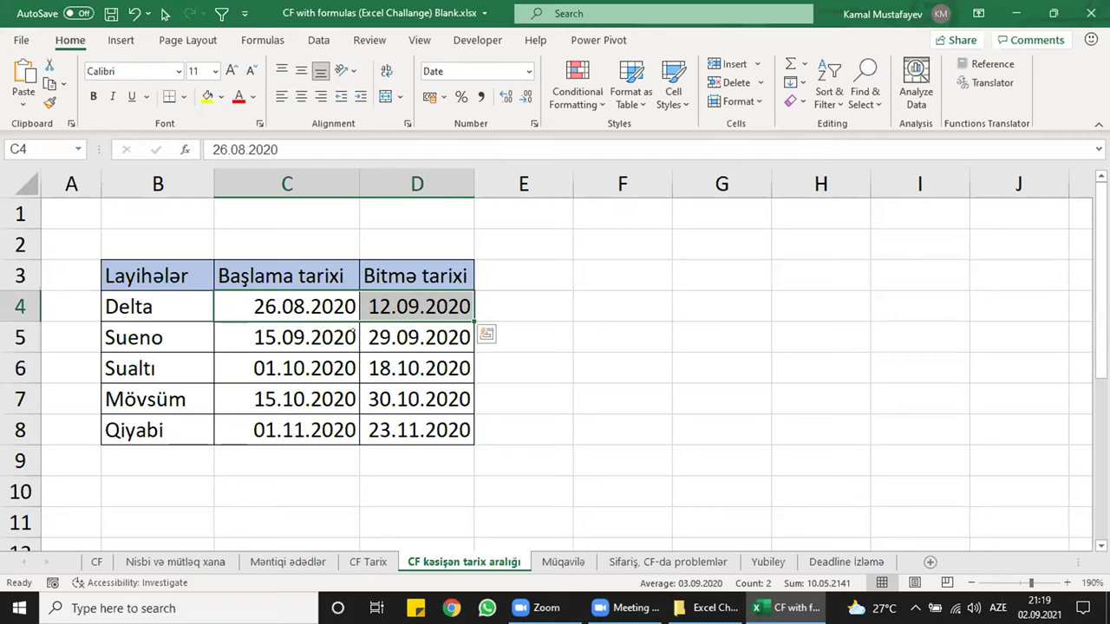
pyautogui.click(385, 343)
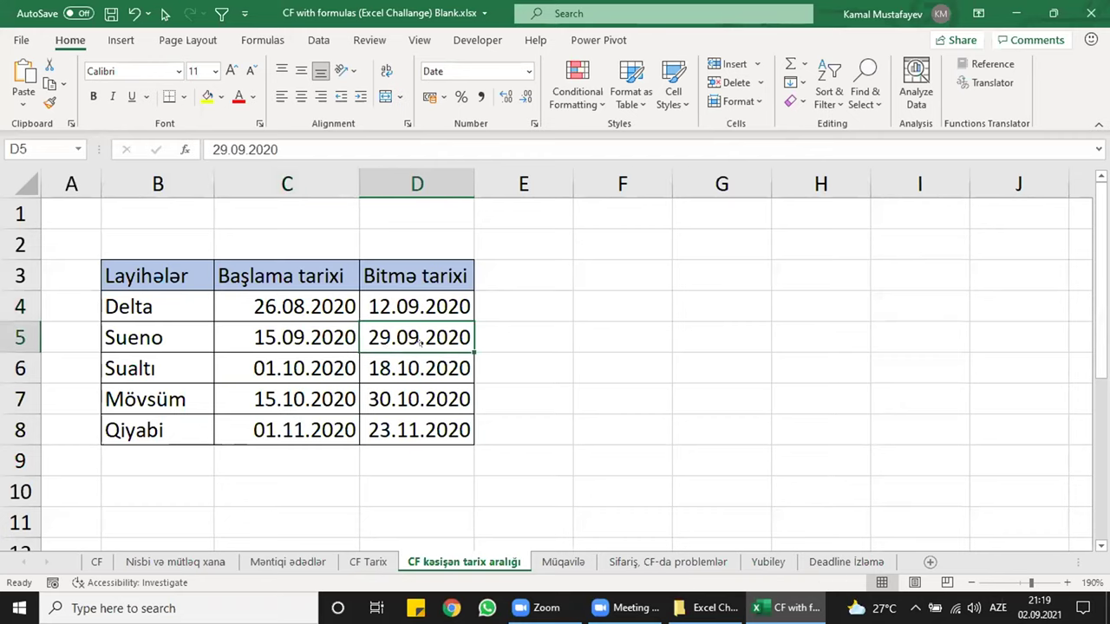
pyautogui.moveTo(355, 328); pyautogui.dragTo(382, 332)
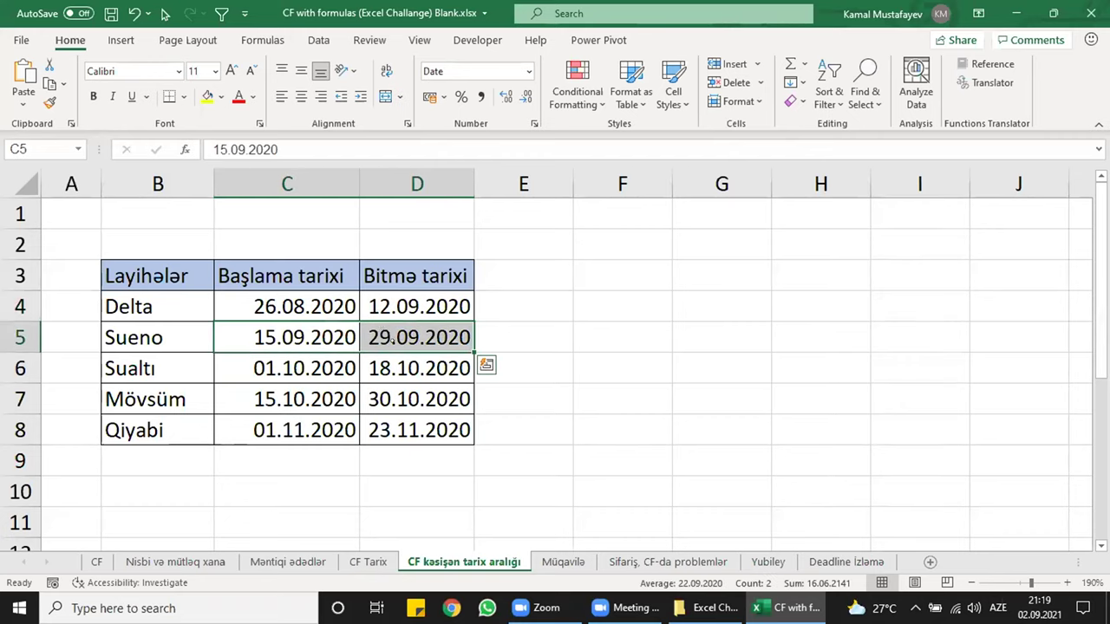
pyautogui.click(387, 370)
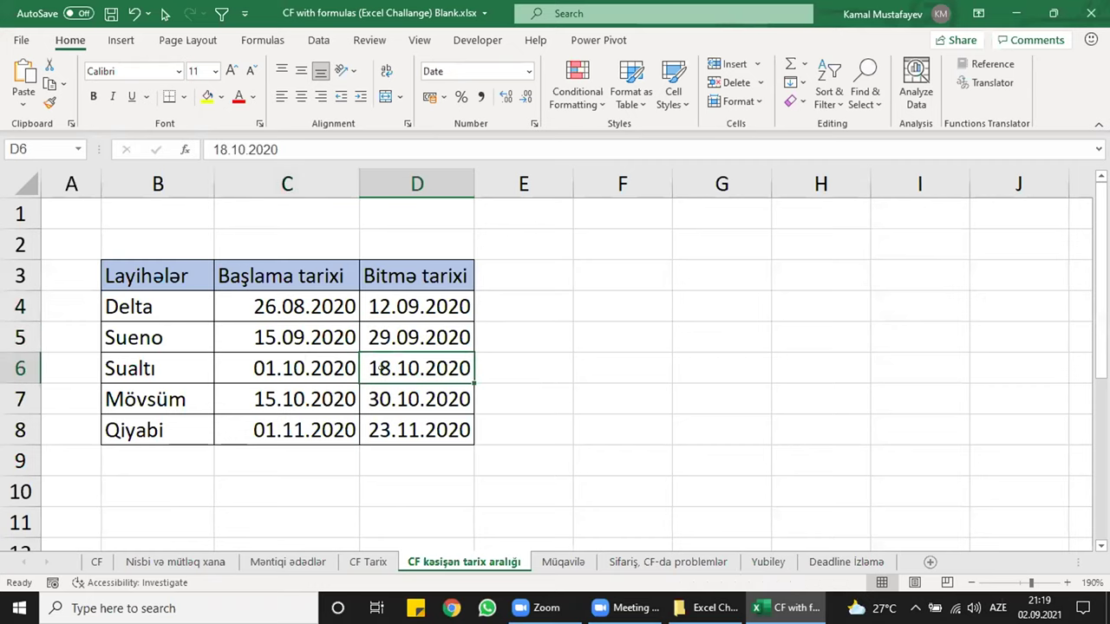
pyautogui.moveTo(346, 369); pyautogui.dragTo(394, 397)
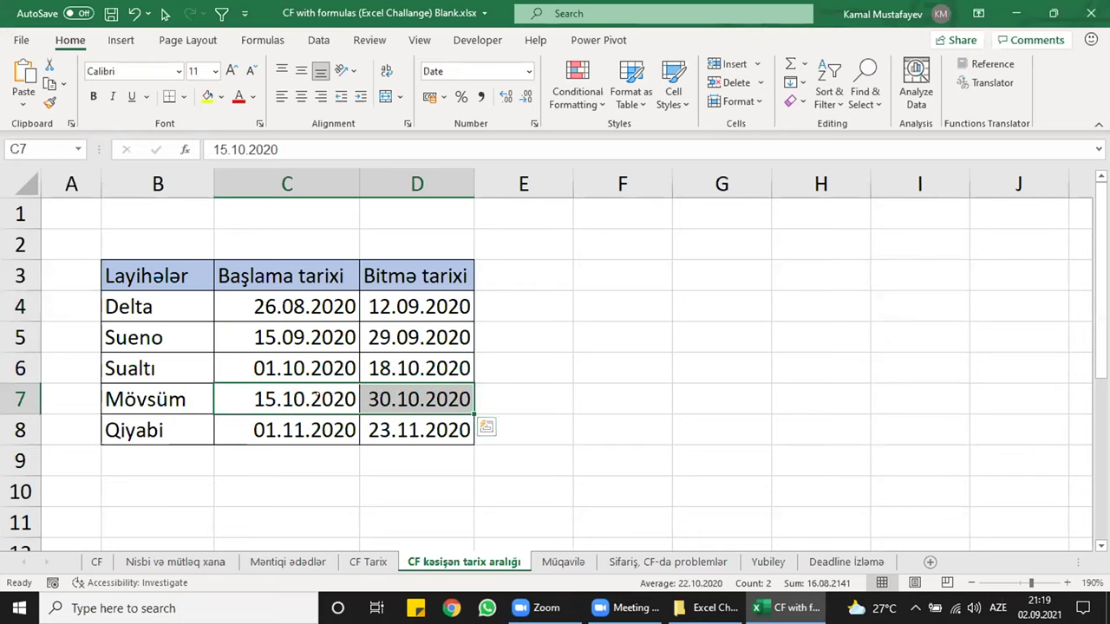
pyautogui.click(497, 318)
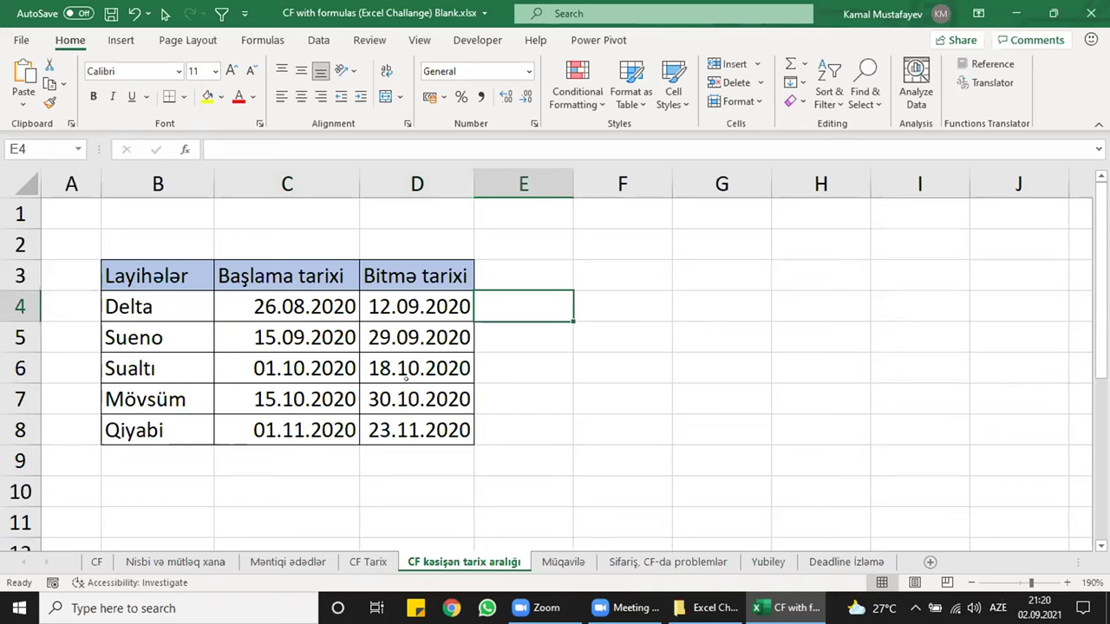
# - Start E4's SUMPRODUCT with the condition $C4<=$D$4:$D$8 comparing start dates to end dates
pyautogui.write('=sum')
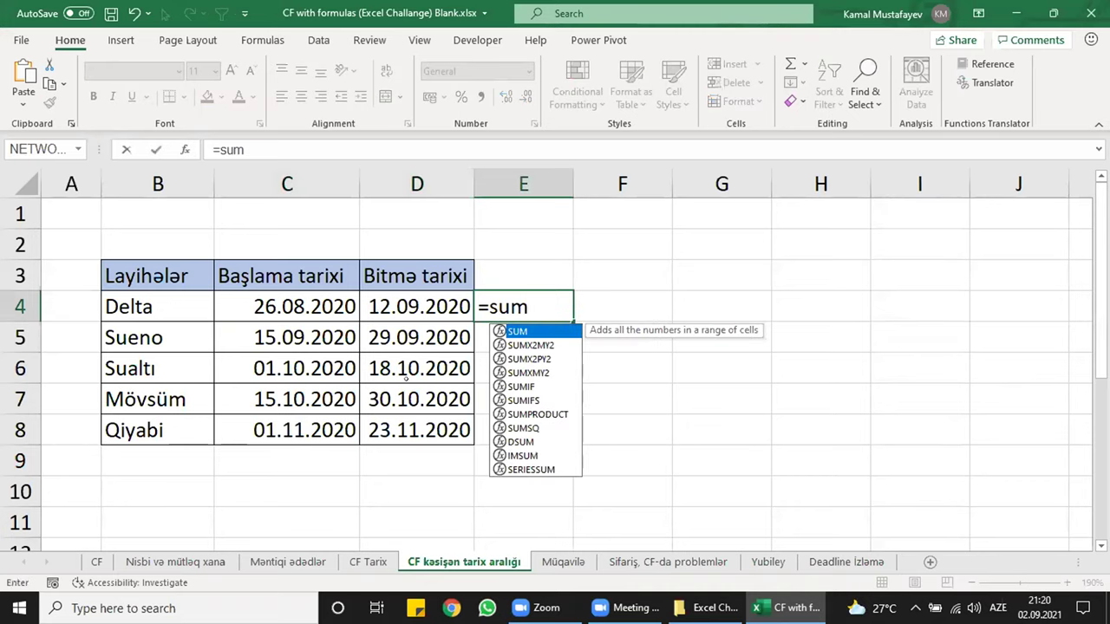
pyautogui.press('Down')
pyautogui.press('Down')
pyautogui.press('Down')
pyautogui.press('Down')
pyautogui.press('Down')
pyautogui.press('Down')
pyautogui.press('Tab')
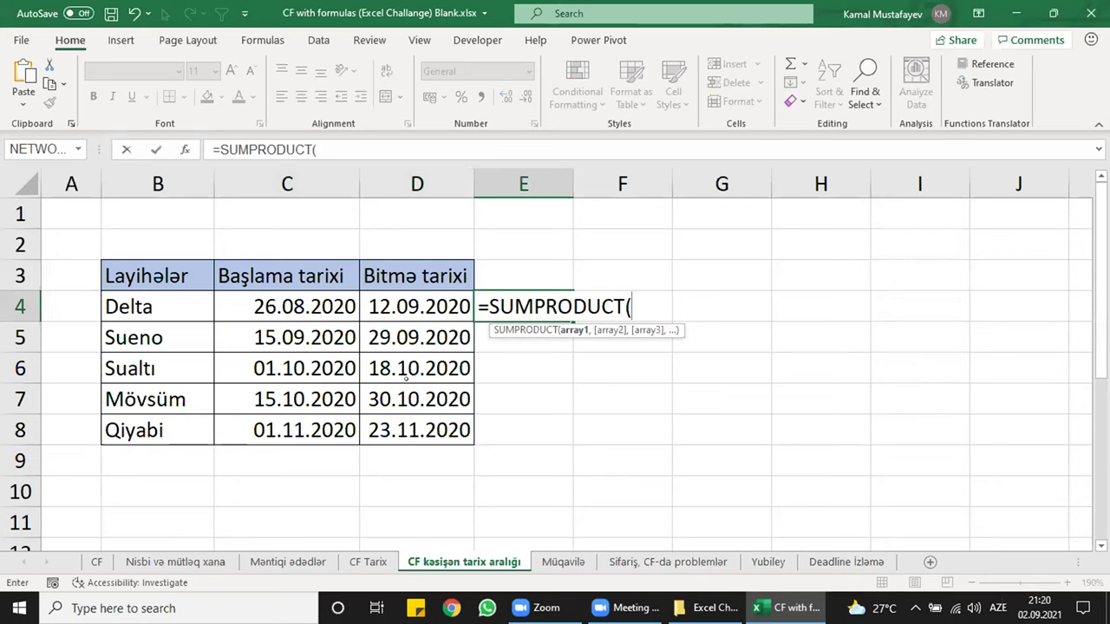
pyautogui.write('(')
pyautogui.click(301, 306)
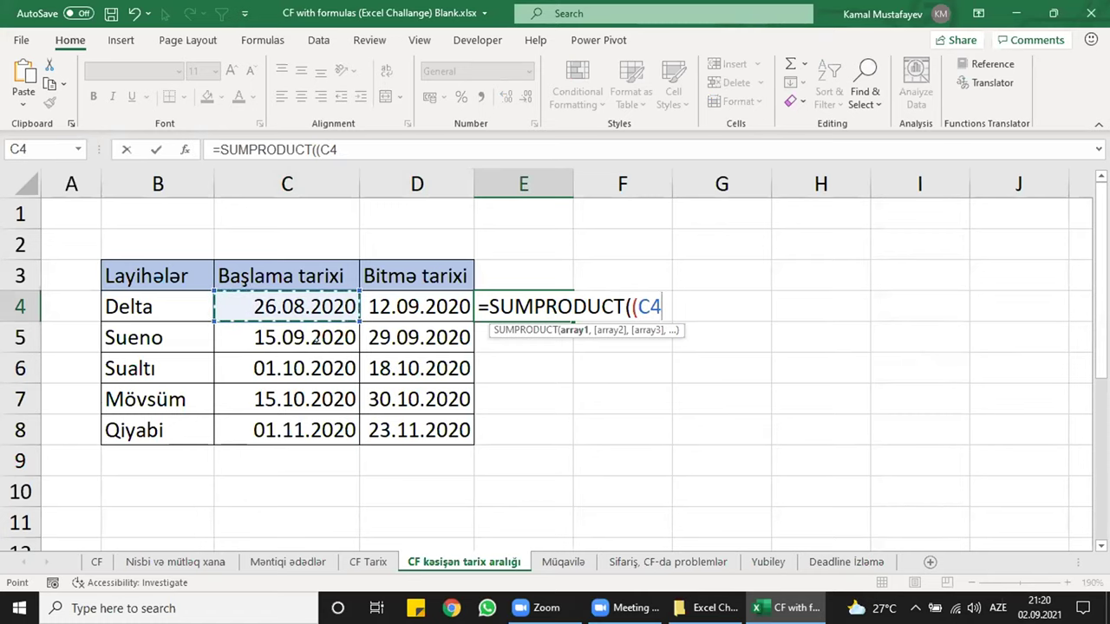
pyautogui.write('>')
pyautogui.press('BackSpace')
pyautogui.write('<=')
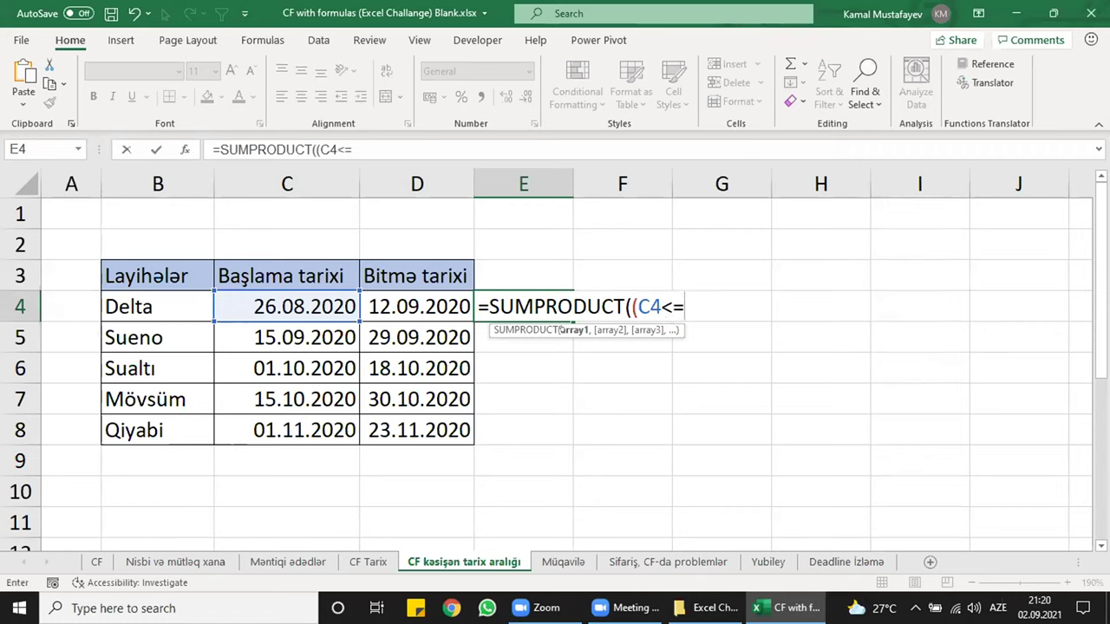
pyautogui.moveTo(417, 307); pyautogui.dragTo(433, 420)
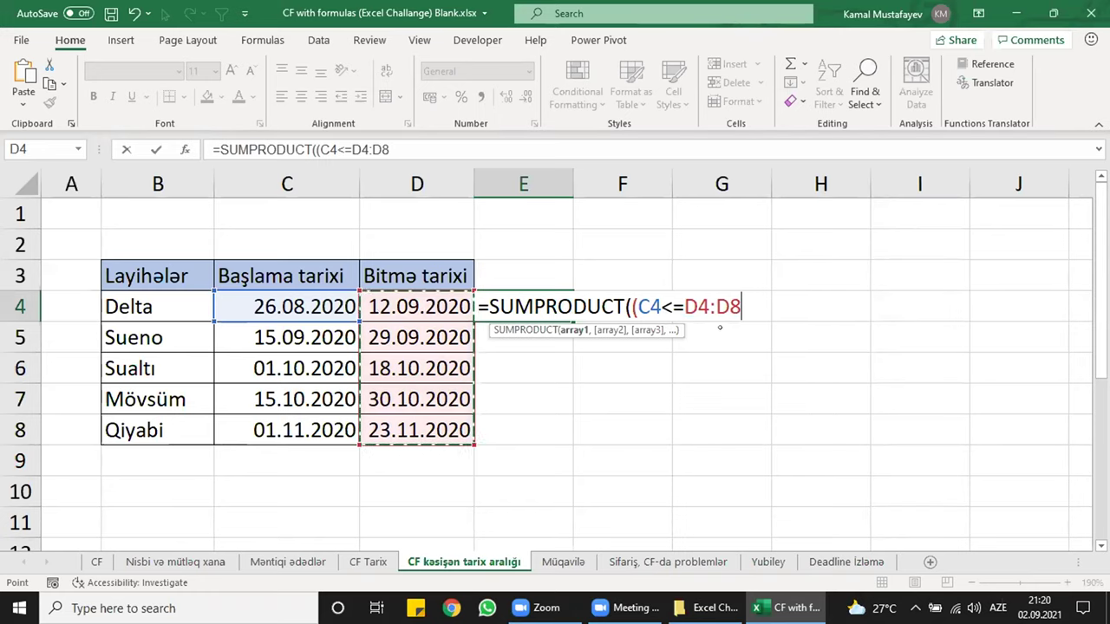
pyautogui.press('F4')
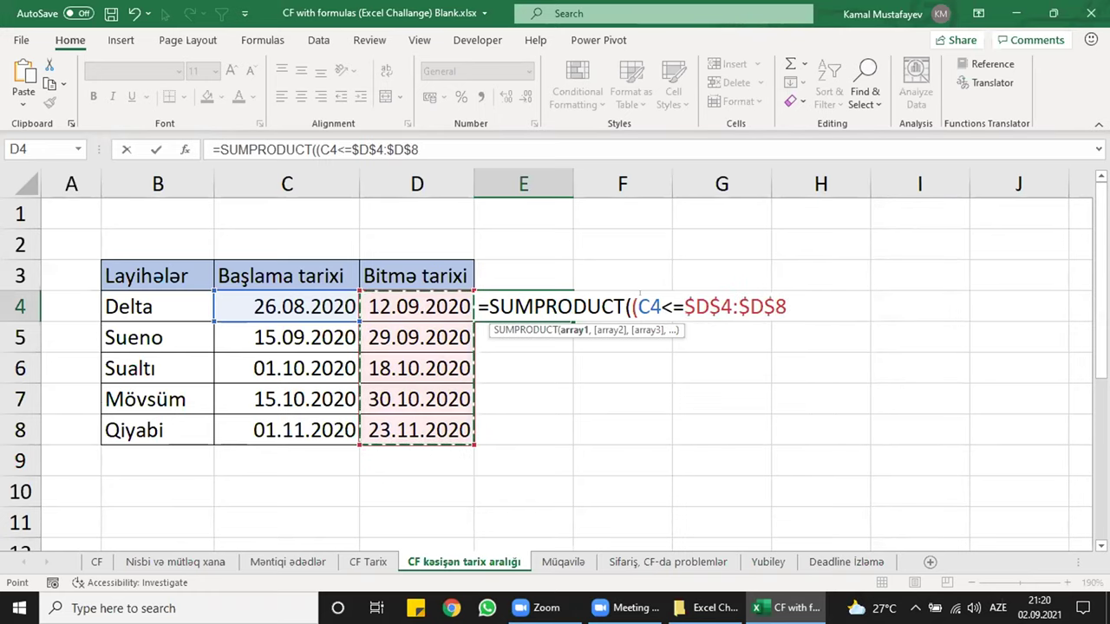
pyautogui.click(640, 305)
pyautogui.press('F4')
pyautogui.press('F4')
pyautogui.press('F4')
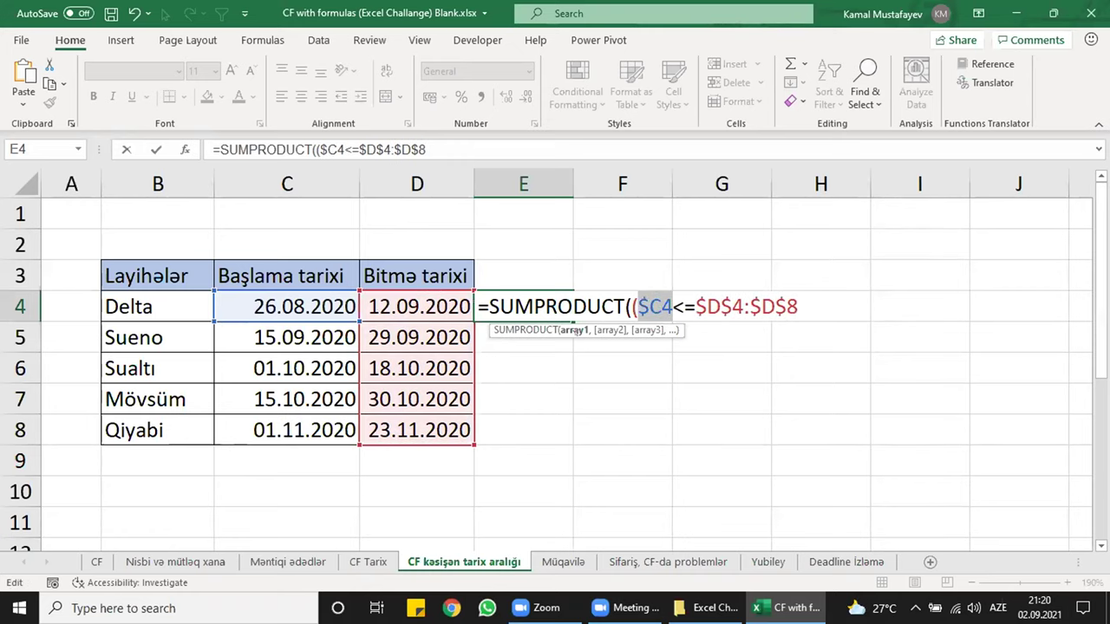
# - Multiply by ($D4>=$C$4:$C$8) and close the formula, giving 1 for Delta
pyautogui.press('End')
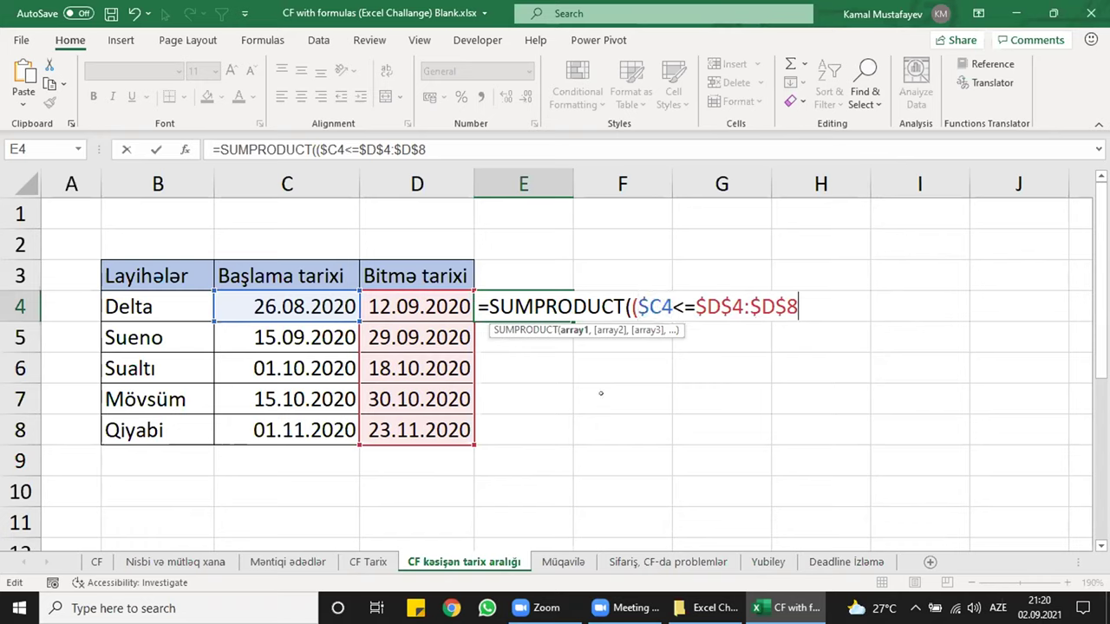
pyautogui.write(')*(')
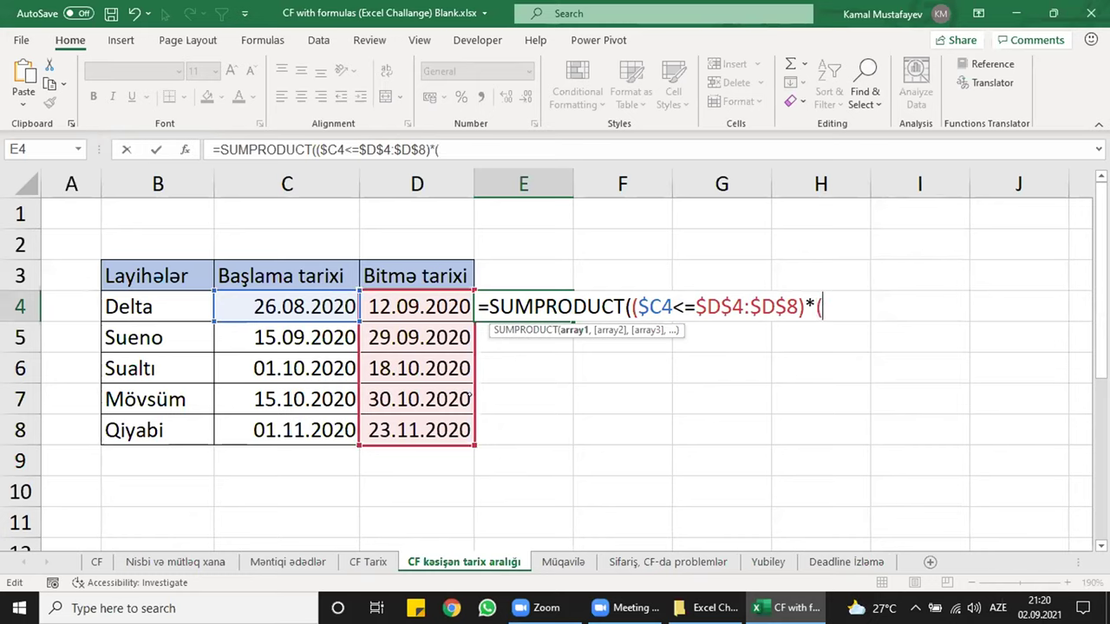
pyautogui.click(420, 294)
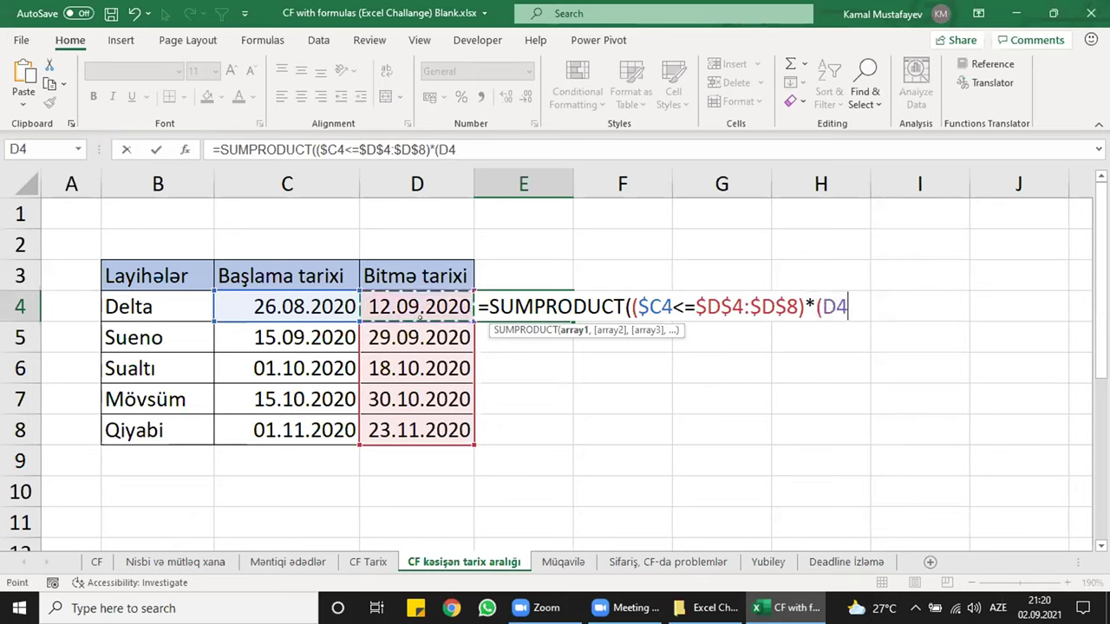
pyautogui.write('>=')
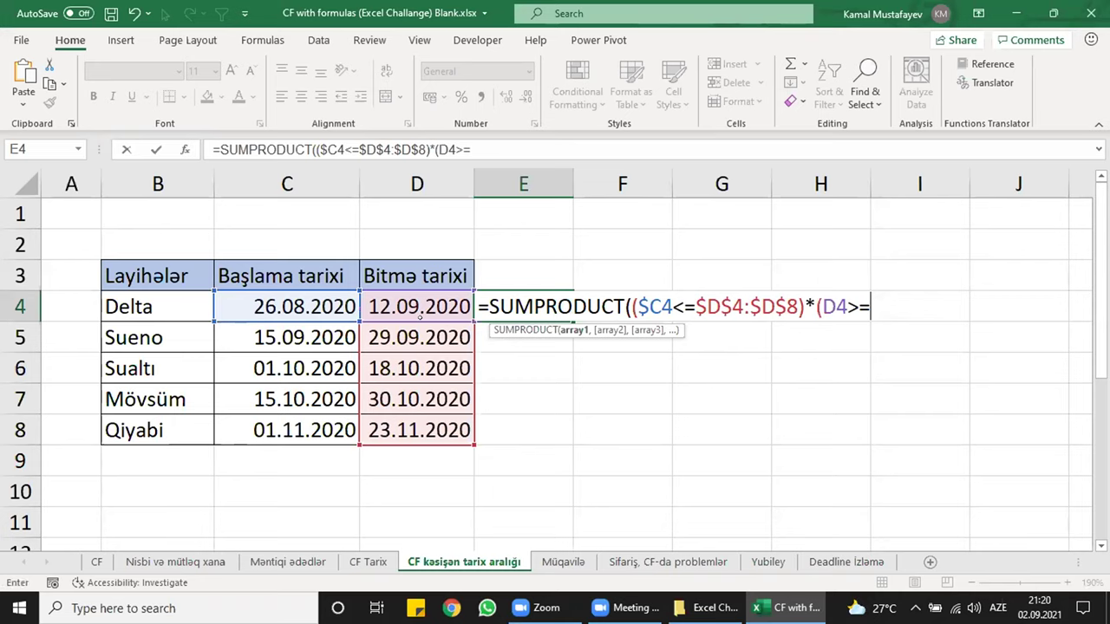
pyautogui.moveTo(317, 293); pyautogui.dragTo(318, 422)
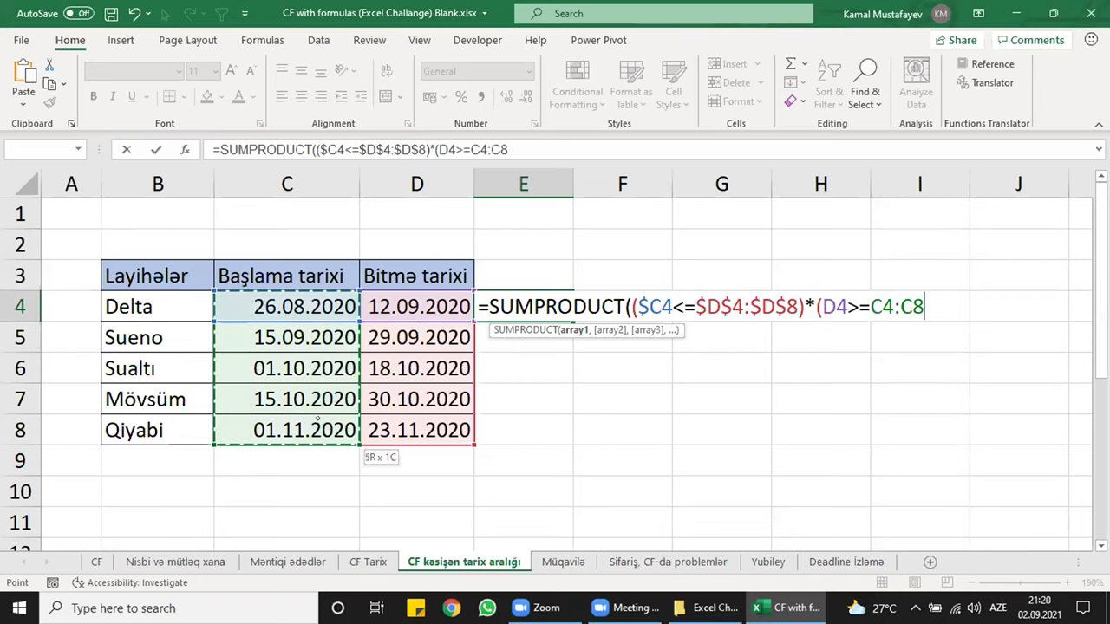
pyautogui.press('F4')
pyautogui.press('F2')
pyautogui.press('Left')
pyautogui.press('Left')
pyautogui.press('Left')
pyautogui.press('Left')
pyautogui.press('Left')
pyautogui.press('Left')
pyautogui.press('Left')
pyautogui.press('Left')
pyautogui.press('Left')
pyautogui.press('Left')
pyautogui.press('Left')
pyautogui.press('Left')
pyautogui.press('F4')
pyautogui.press('F4')
pyautogui.press('F4')
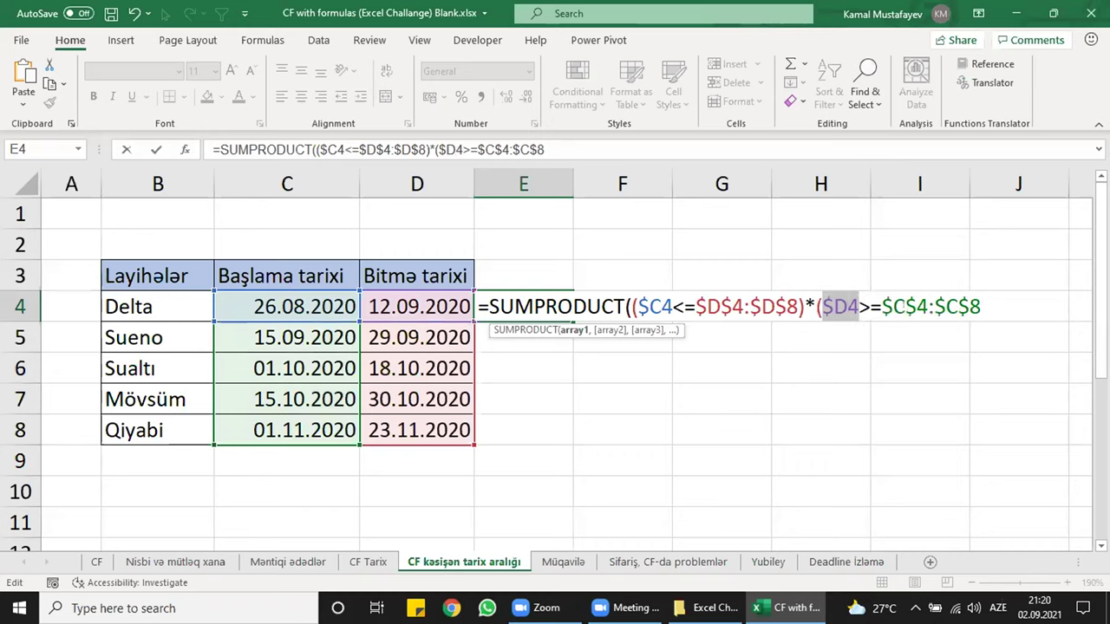
pyautogui.press('End')
pyautogui.write(')')
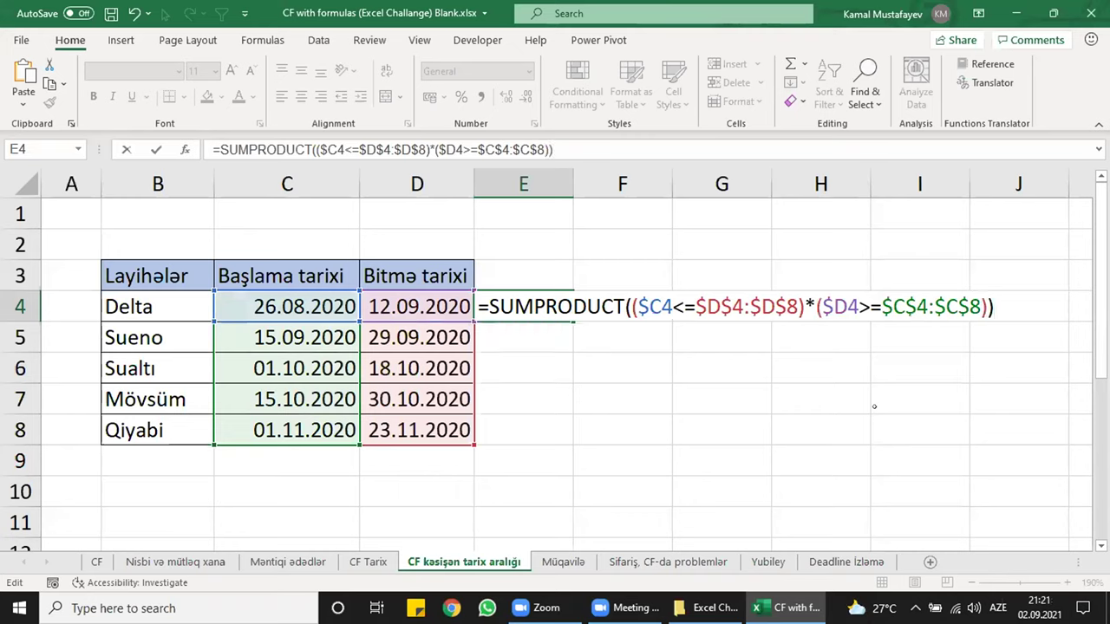
pyautogui.press('Return')
pyautogui.click(537, 304)
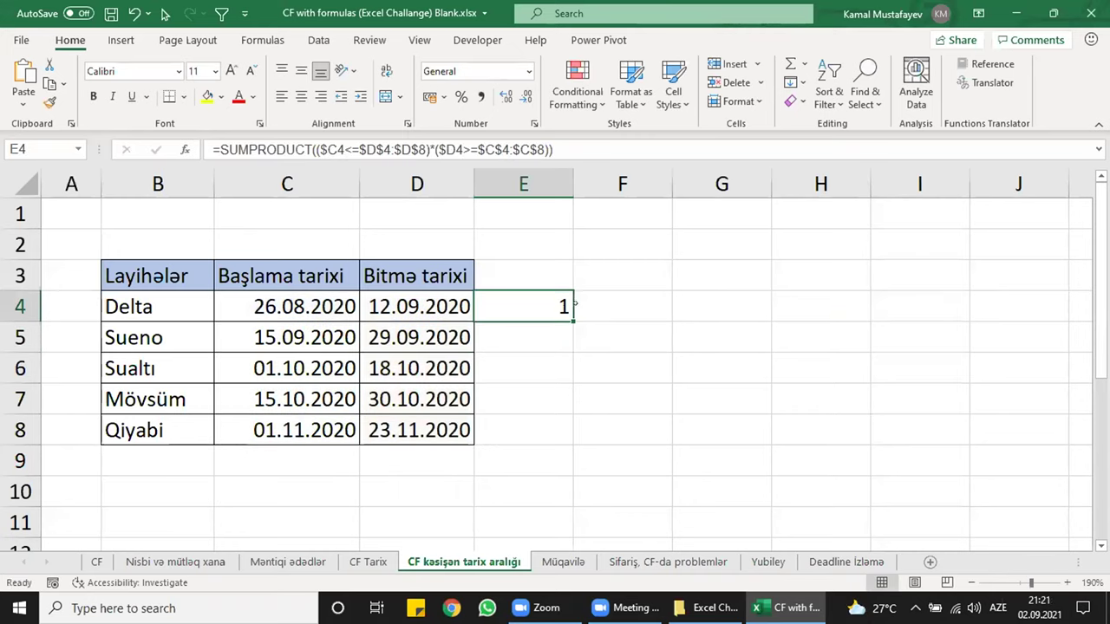
pyautogui.doubleClick(572, 321)
pyautogui.click(536, 304)
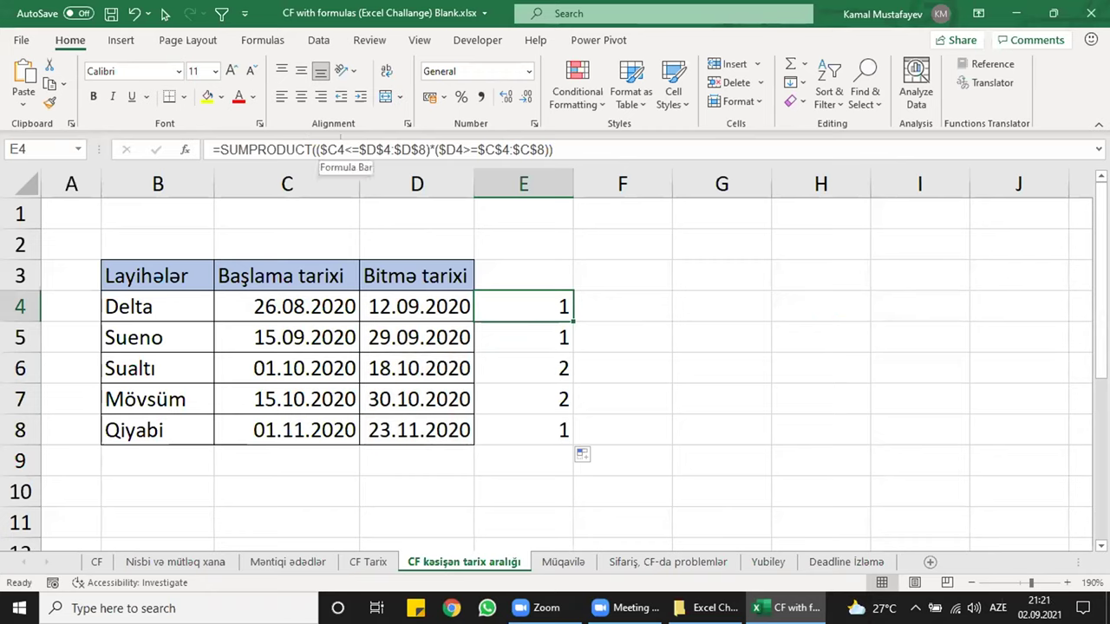
pyautogui.moveTo(427, 149); pyautogui.dragTo(319, 149)
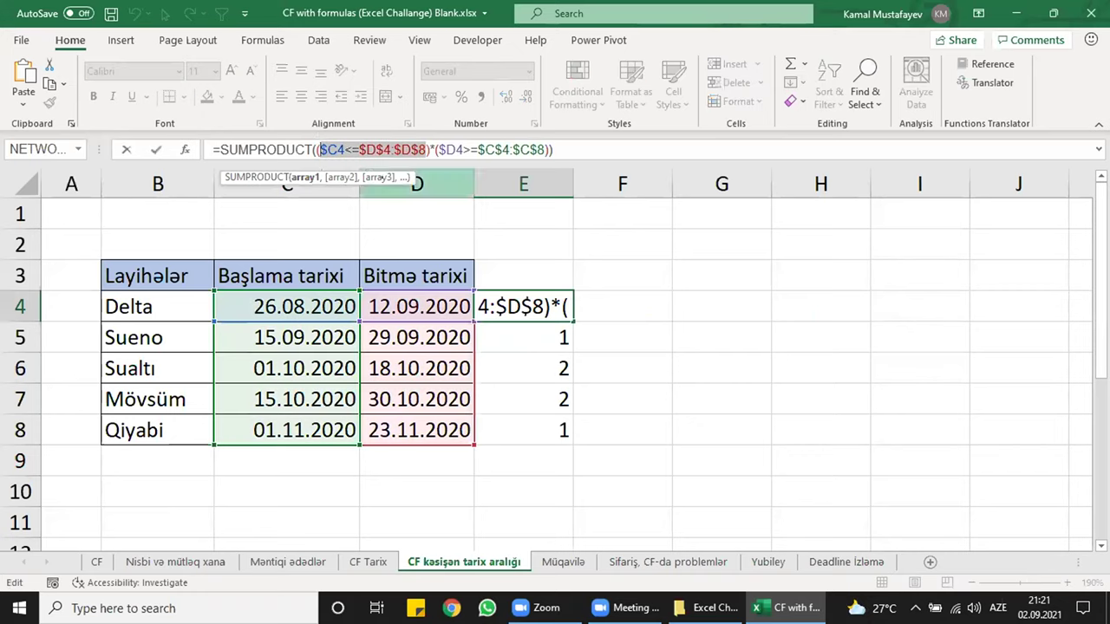
pyautogui.press('F4')
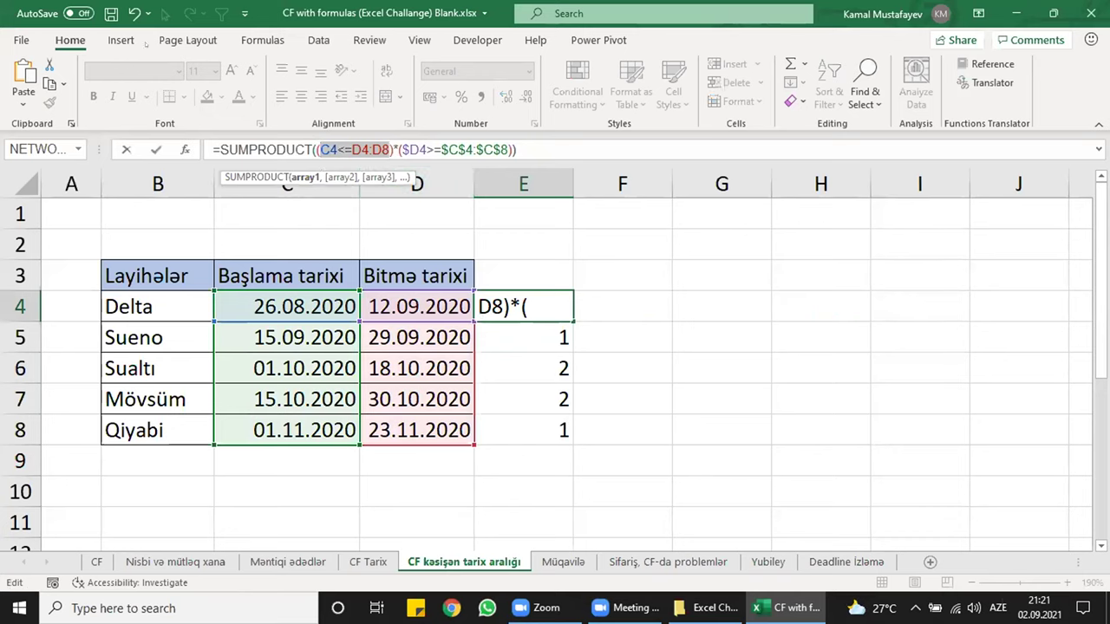
pyautogui.press('Escape')
pyautogui.moveTo(427, 150); pyautogui.dragTo(319, 149)
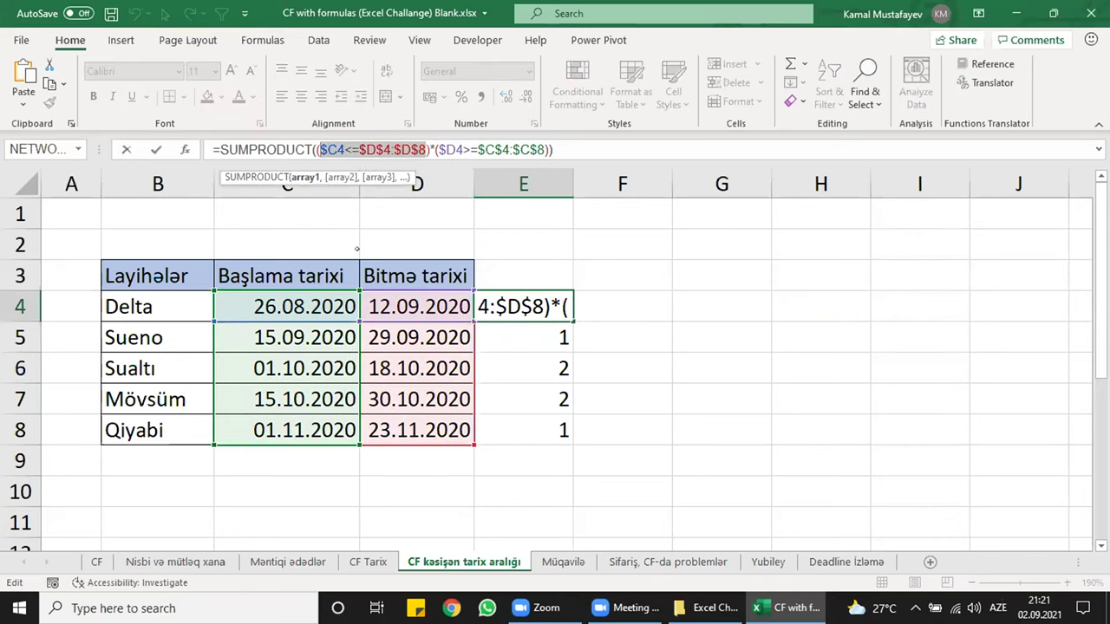
pyautogui.press('F9')
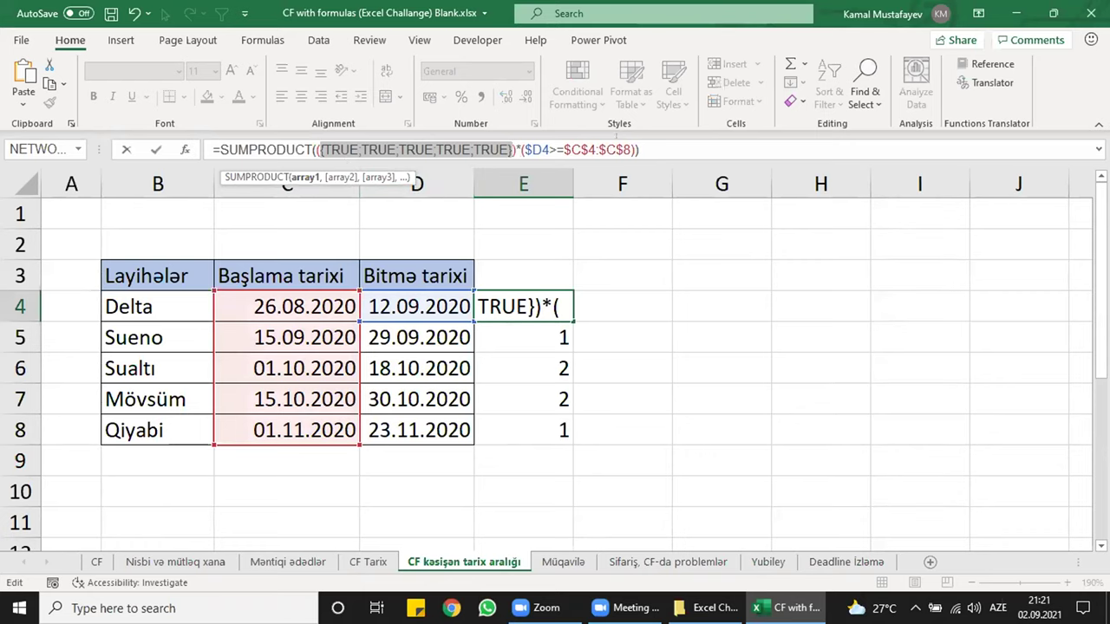
pyautogui.press('End')
pyautogui.press('Left')
pyautogui.press('Left')
pyautogui.hotkey('shift', 'Left')
pyautogui.hotkey('shift', 'Left')
pyautogui.hotkey('shift', 'Left')
pyautogui.hotkey('shift', 'Left')
pyautogui.hotkey('shift', 'Left')
pyautogui.hotkey('shift', 'Left')
pyautogui.hotkey('shift', 'Left')
pyautogui.hotkey('shift', 'Left')
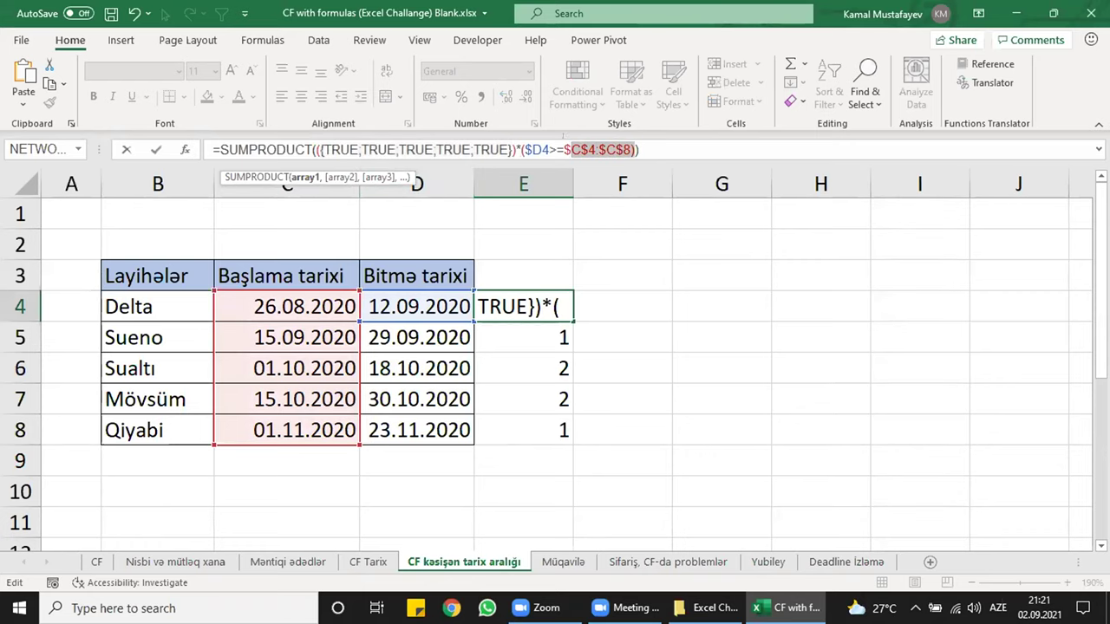
pyautogui.press('Right')
pyautogui.hotkey('shift', 'Left')
pyautogui.hotkey('shift', 'Left')
pyautogui.hotkey('shift', 'Left')
pyautogui.hotkey('shift', 'Left')
pyautogui.hotkey('shift', 'Left')
pyautogui.hotkey('shift', 'Left')
pyautogui.hotkey('shift', 'Left')
pyautogui.hotkey('shift', 'Left')
pyautogui.hotkey('shift', 'Left')
pyautogui.hotkey('shift', 'Left')
pyautogui.hotkey('shift', 'Left')
pyautogui.hotkey('shift', 'Left')
pyautogui.hotkey('shift', 'Left')
pyautogui.hotkey('shift', 'Left')
pyautogui.press('F9')
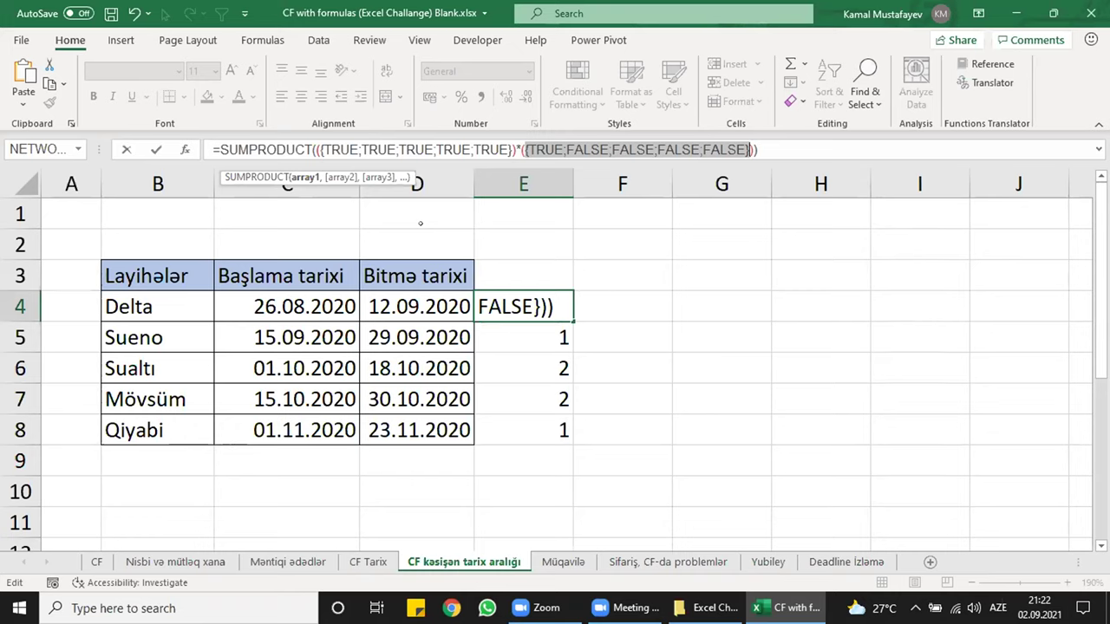
pyautogui.press('Escape')
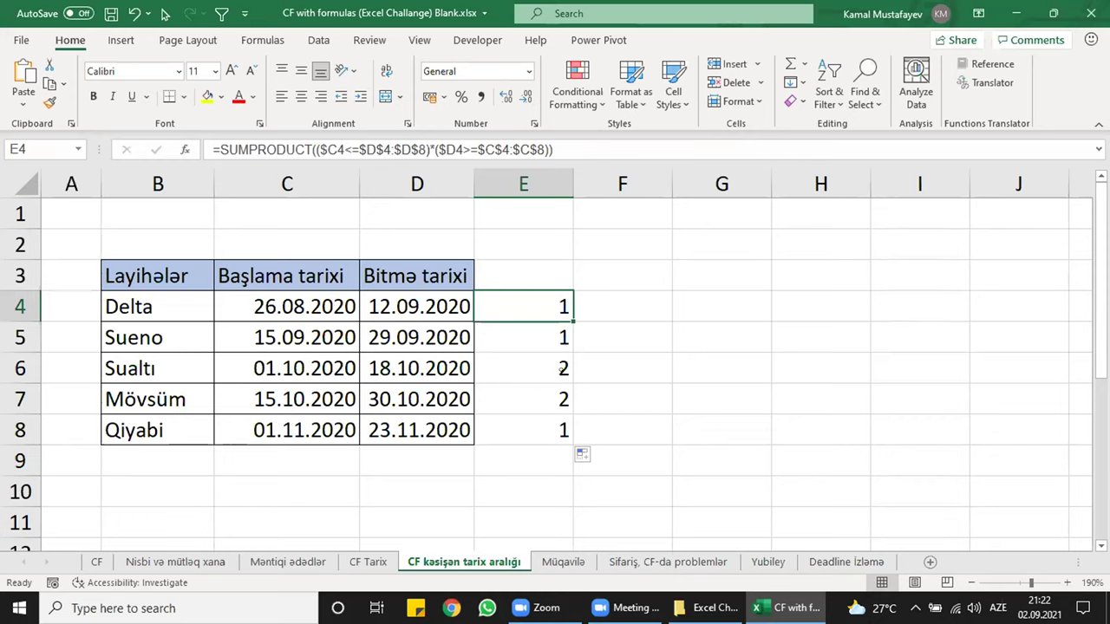
# - Review E6:E7, then append >1 to E4's SUMPRODUCT overlap formula
pyautogui.click(512, 369)
pyautogui.click(511, 395)
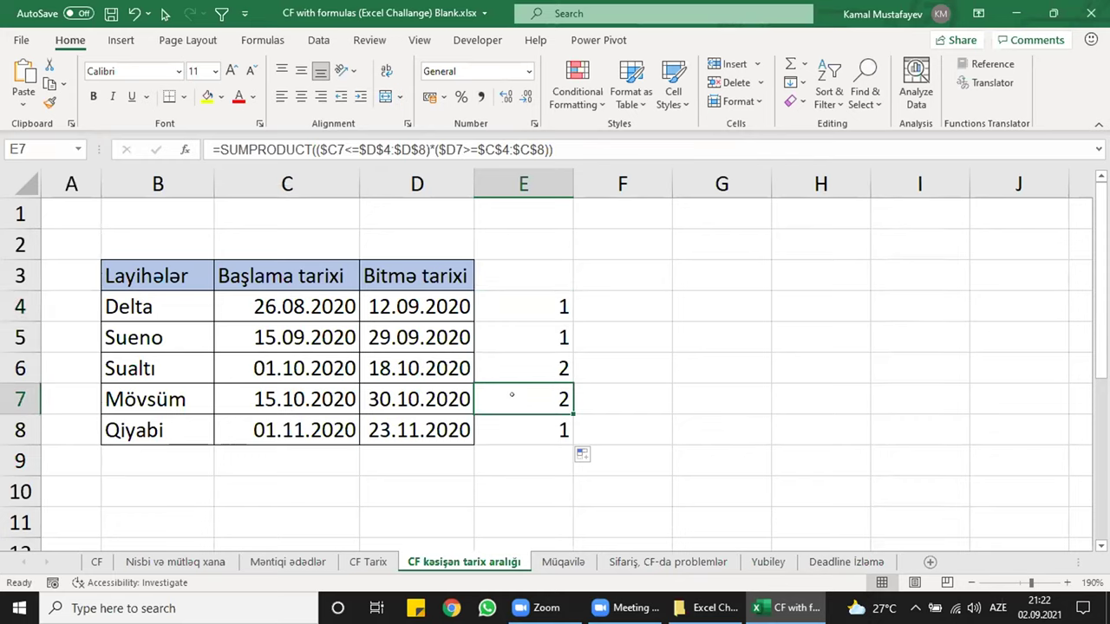
pyautogui.moveTo(526, 371); pyautogui.dragTo(526, 399)
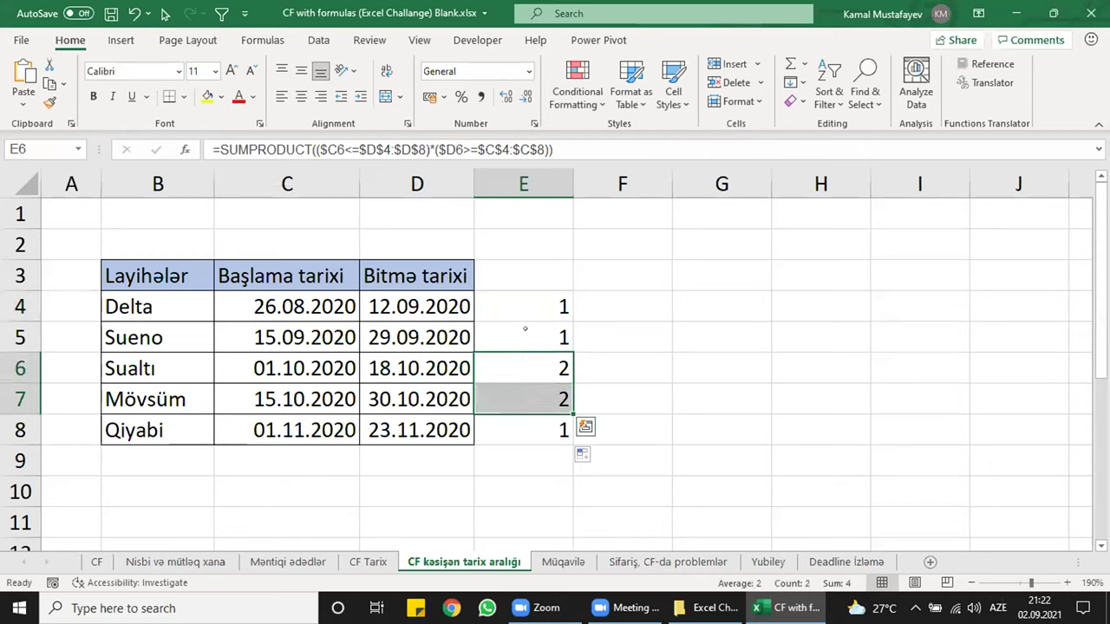
pyautogui.click(524, 304)
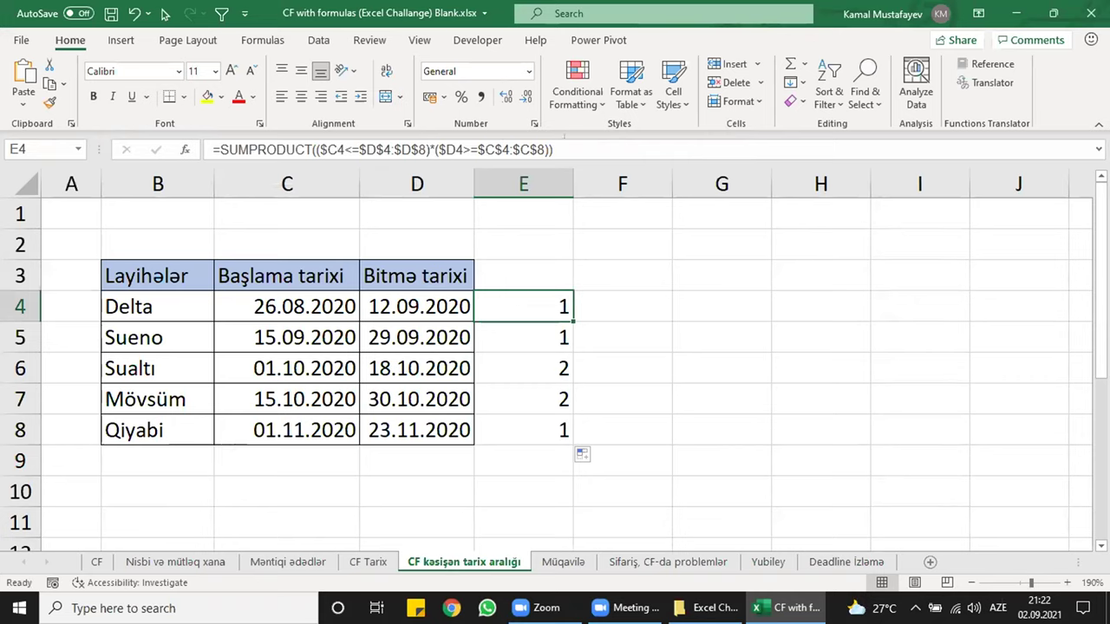
pyautogui.press('F2')
pyautogui.write('>1')
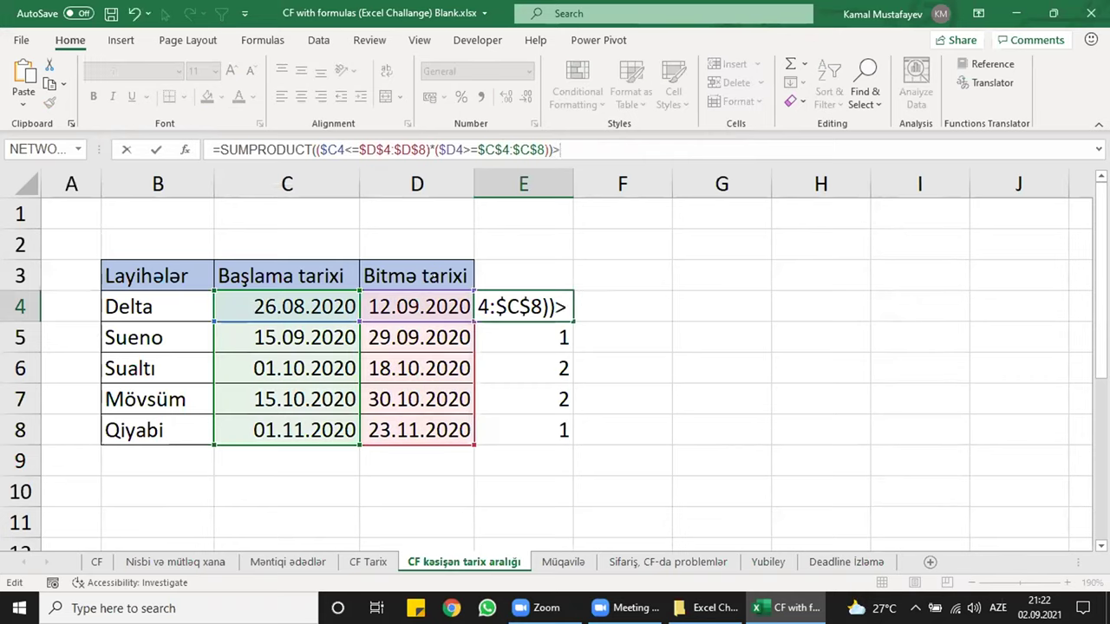
pyautogui.press('Return')
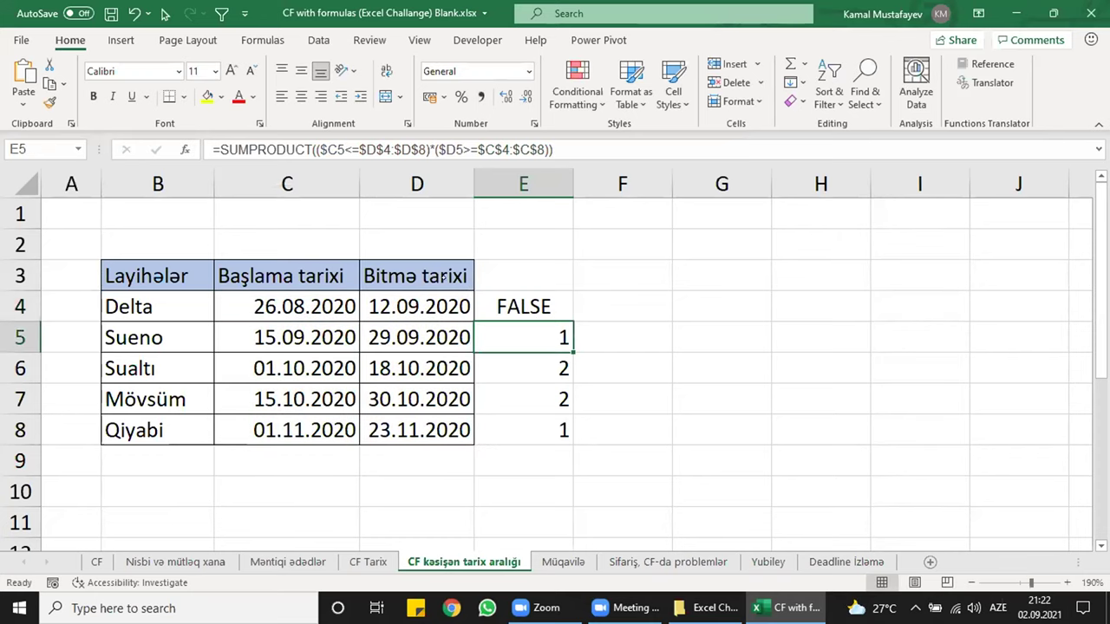
# - Fill the >1 test down E4:E8, confirming TRUE only in E6:E7, and copy E4's formula
pyautogui.press('Up')
pyautogui.hotkey('ctrl', 'shift', 'Down')
pyautogui.hotkey('ctrl', 'd')
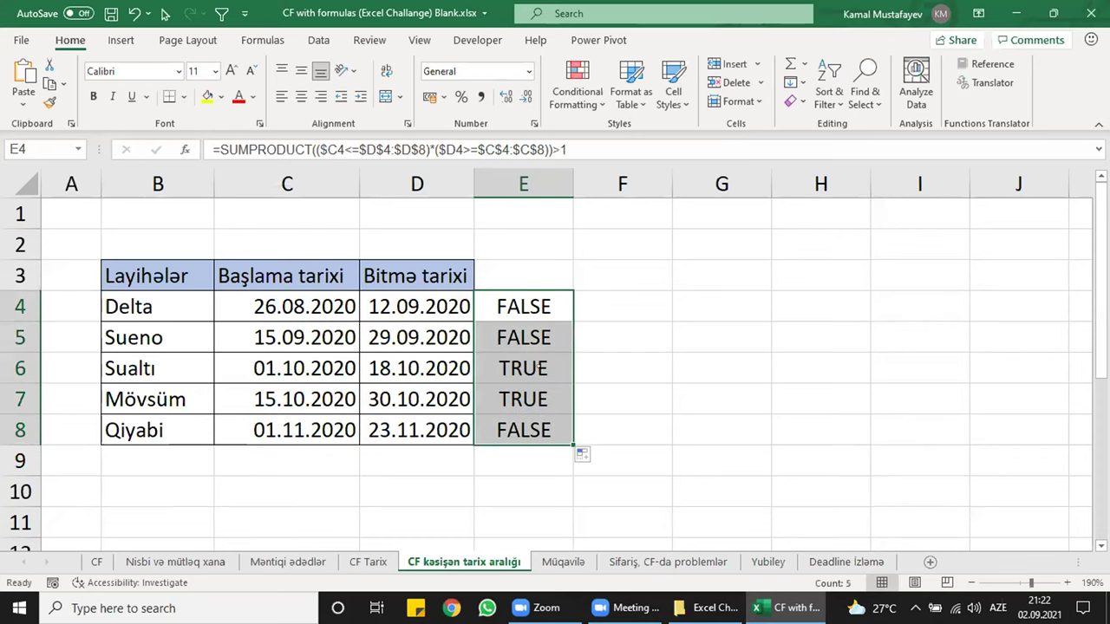
pyautogui.moveTo(513, 369); pyautogui.dragTo(524, 405)
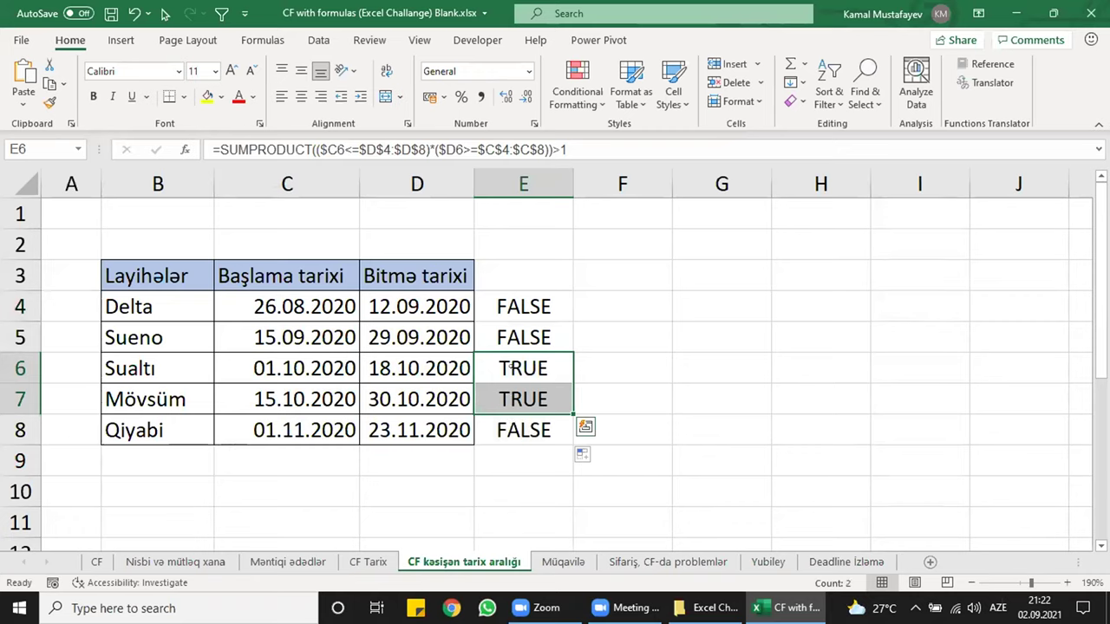
pyautogui.click(524, 307)
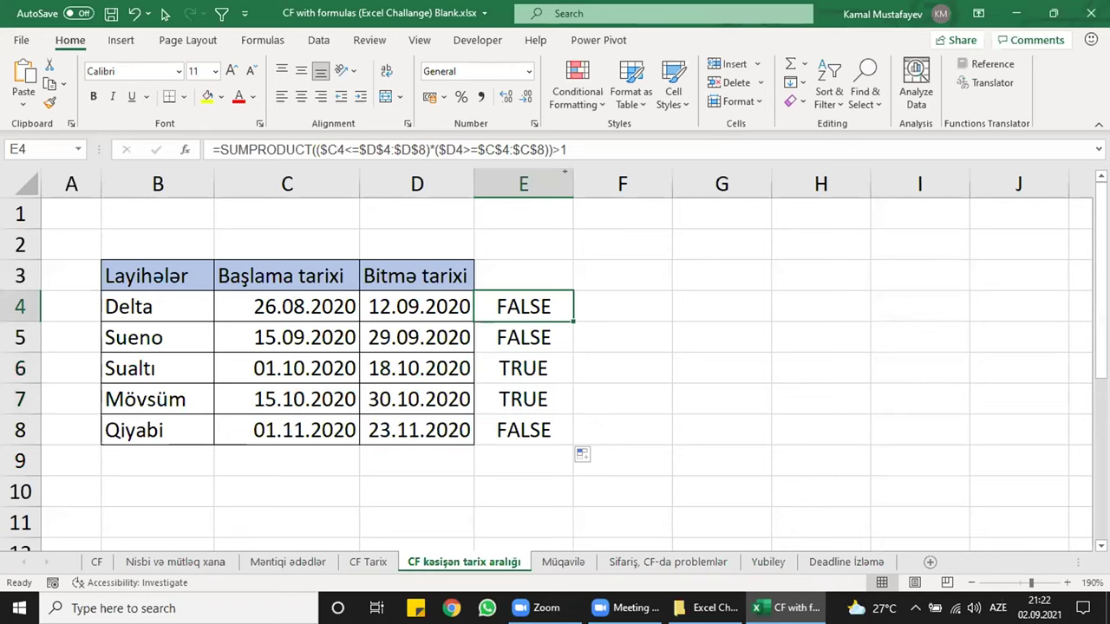
pyautogui.press('F2')
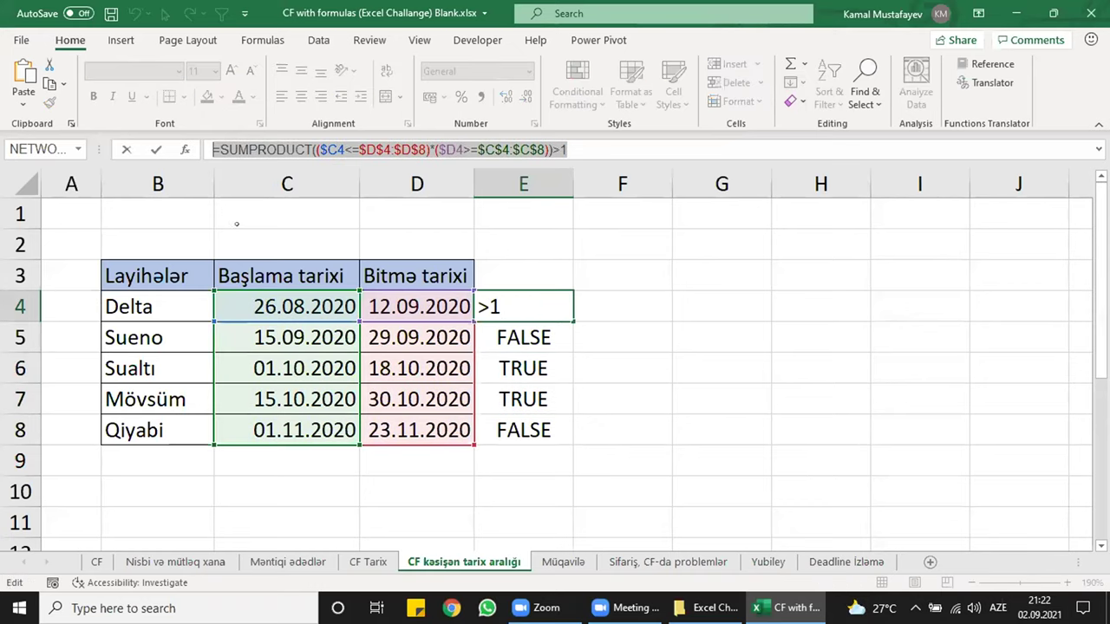
pyautogui.press('Escape')
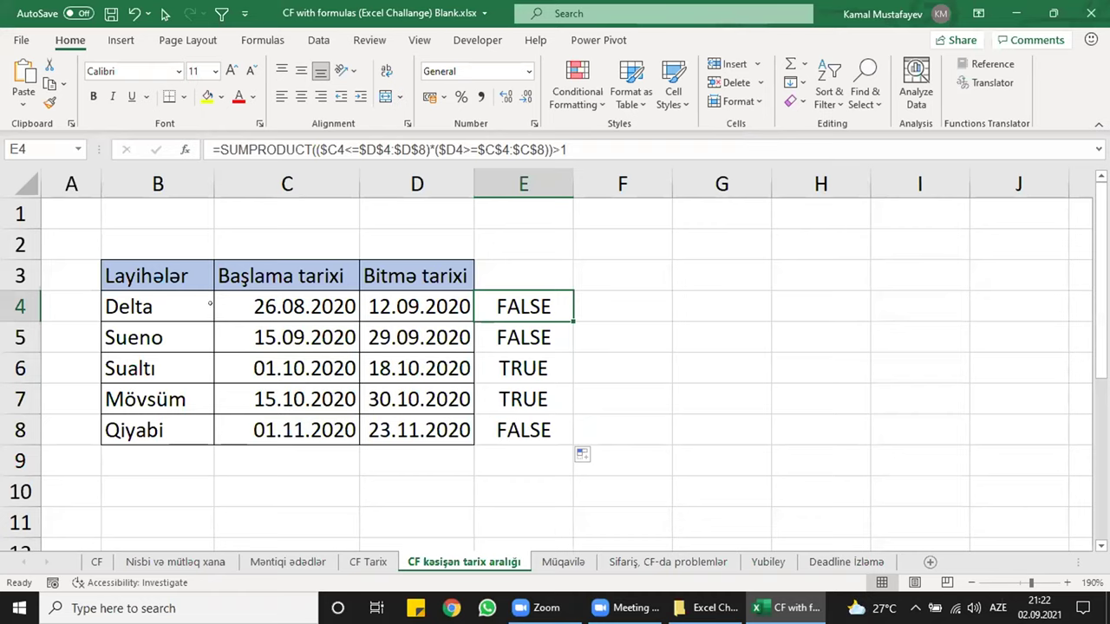
# - Add a formula rule on B4:D8 using the pasted overlap test with a gray fill
pyautogui.moveTo(156, 307); pyautogui.dragTo(408, 431)
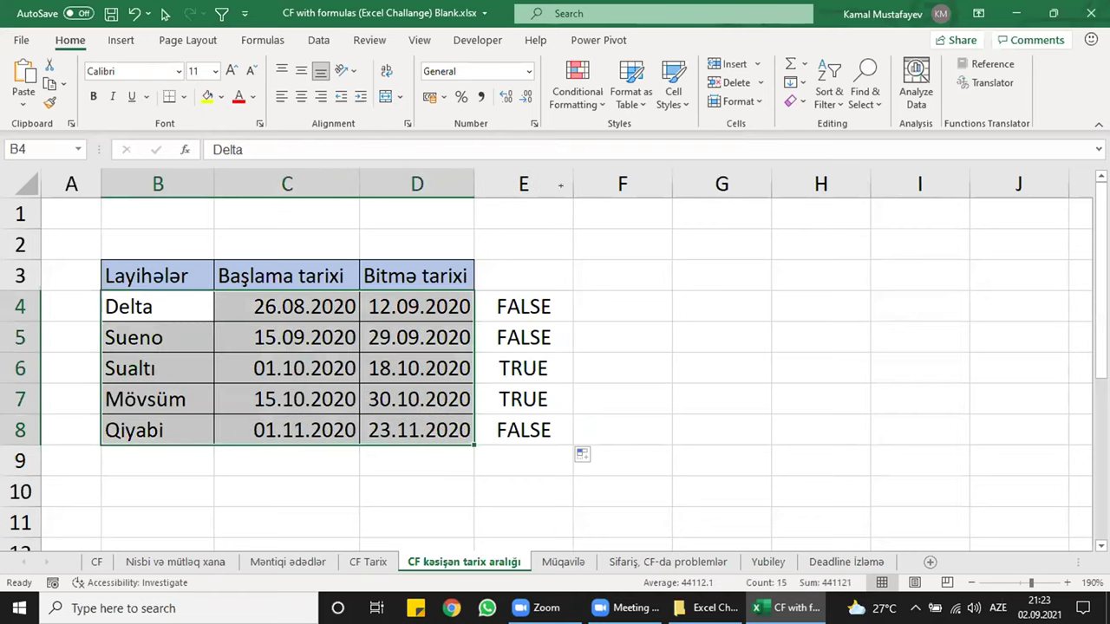
pyautogui.click(577, 86)
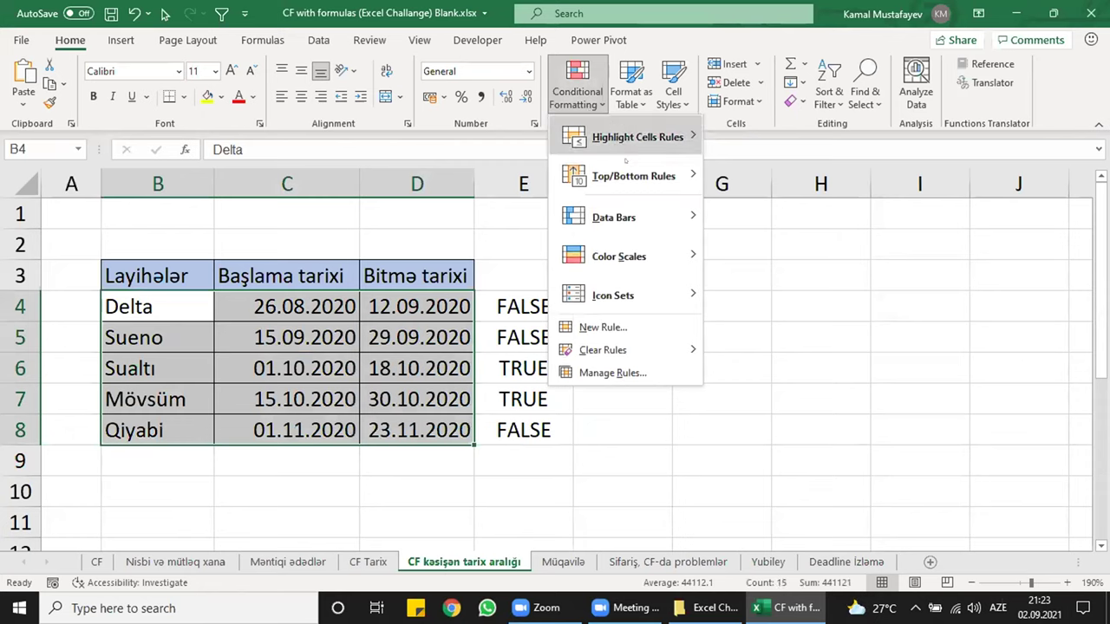
pyautogui.click(601, 327)
pyautogui.click(235, 147)
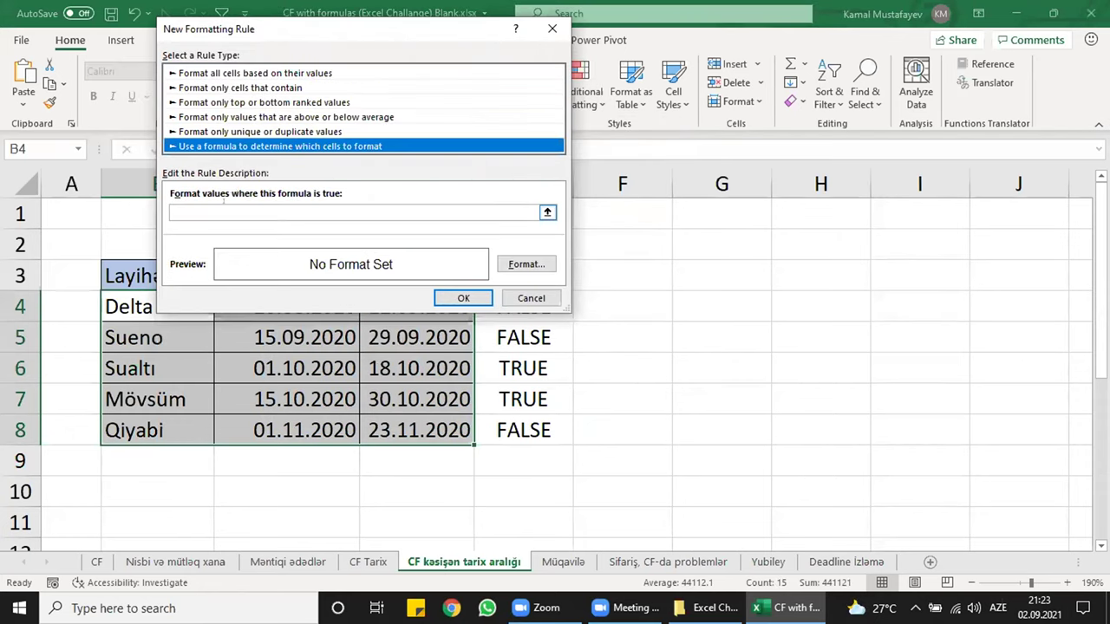
pyautogui.click(224, 213)
pyautogui.write('=SUMPRODUCT(($C4<=$D$4:$D$8)*($D4>=$C$4:$C$8))>1')
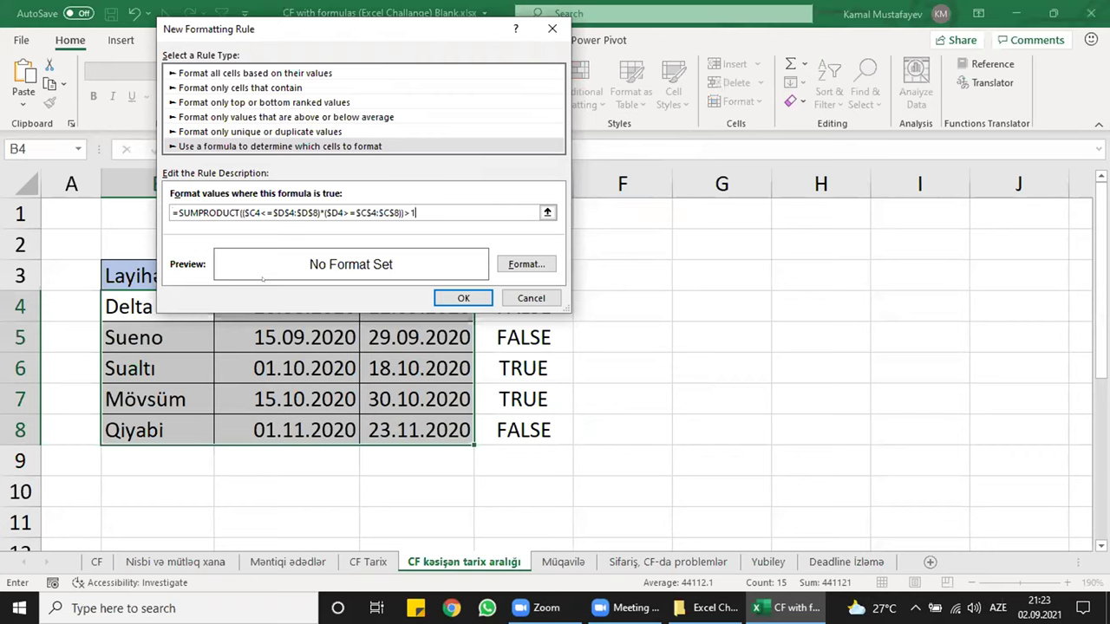
pyautogui.click(526, 264)
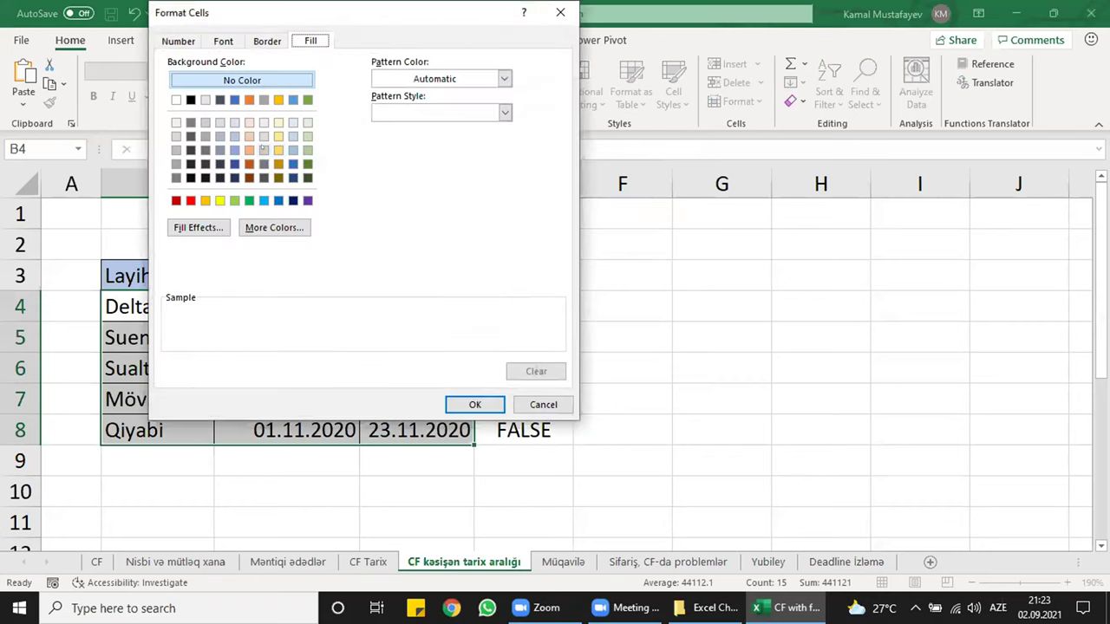
pyautogui.click(264, 149)
pyautogui.click(474, 404)
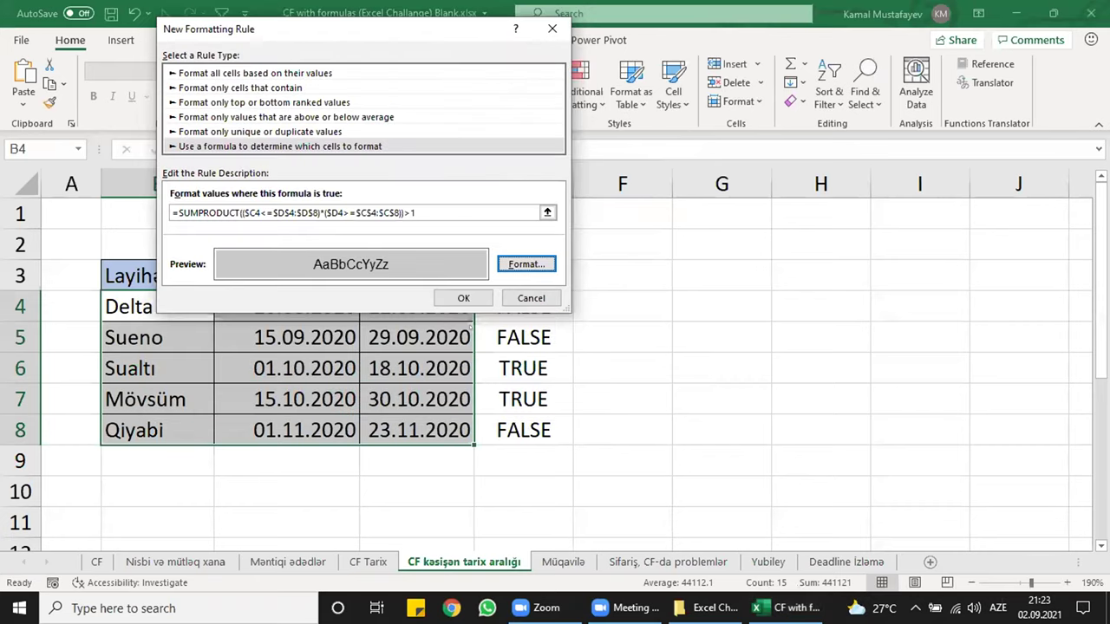
pyautogui.click(464, 297)
# - Deselect the table to view the shaded rows, then switch to the Müqavilə sheet
pyautogui.click(416, 369)
pyautogui.click(733, 364)
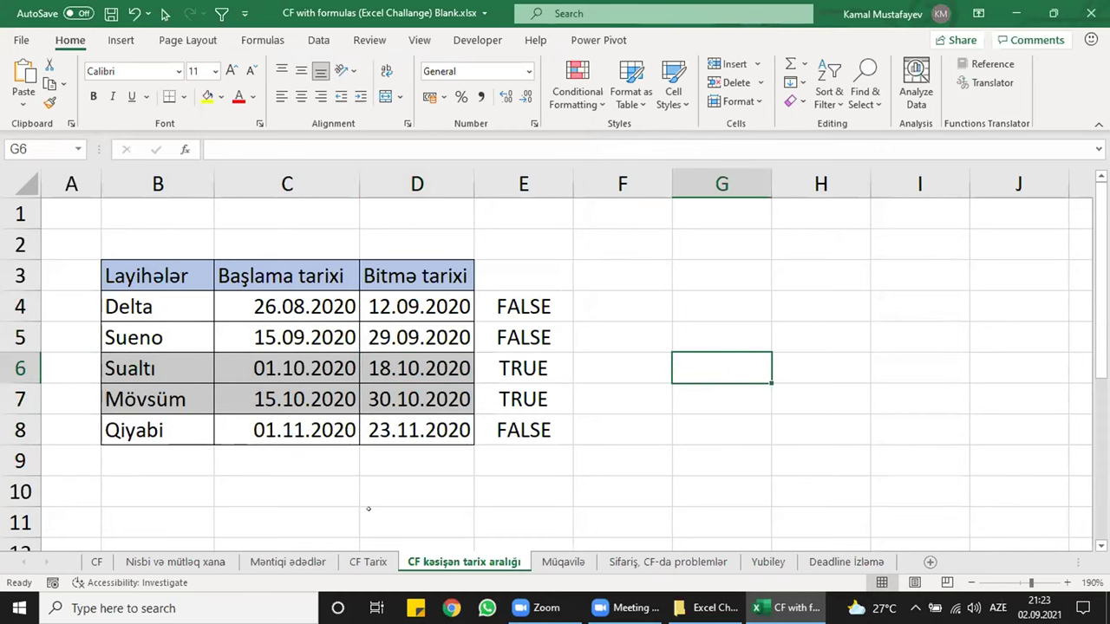
pyautogui.click(563, 561)
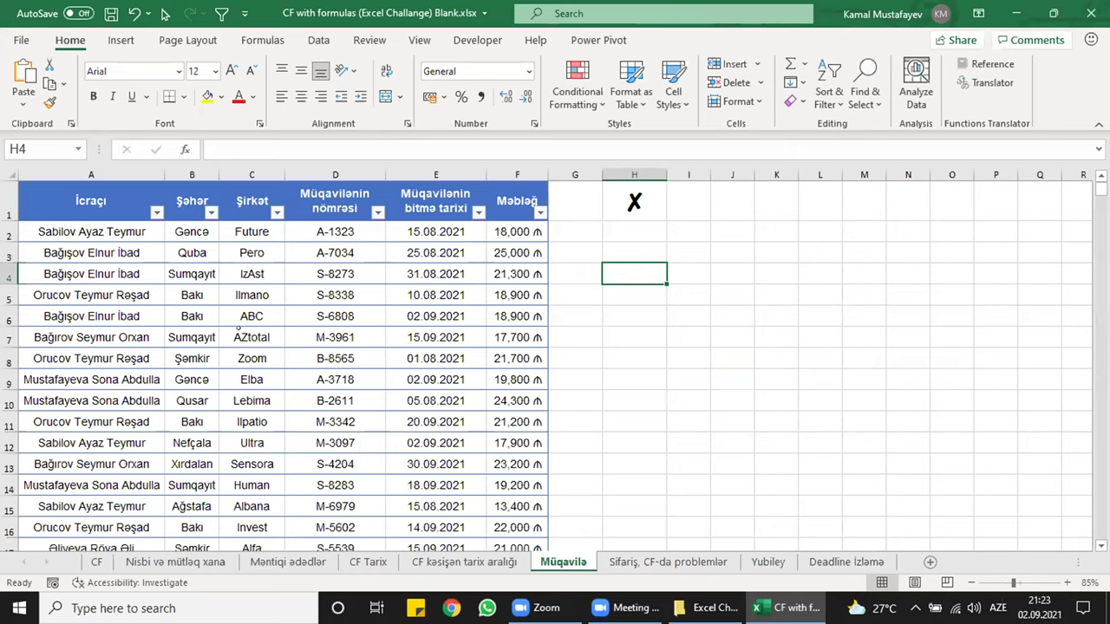
pyautogui.scroll(1, 249, 333)
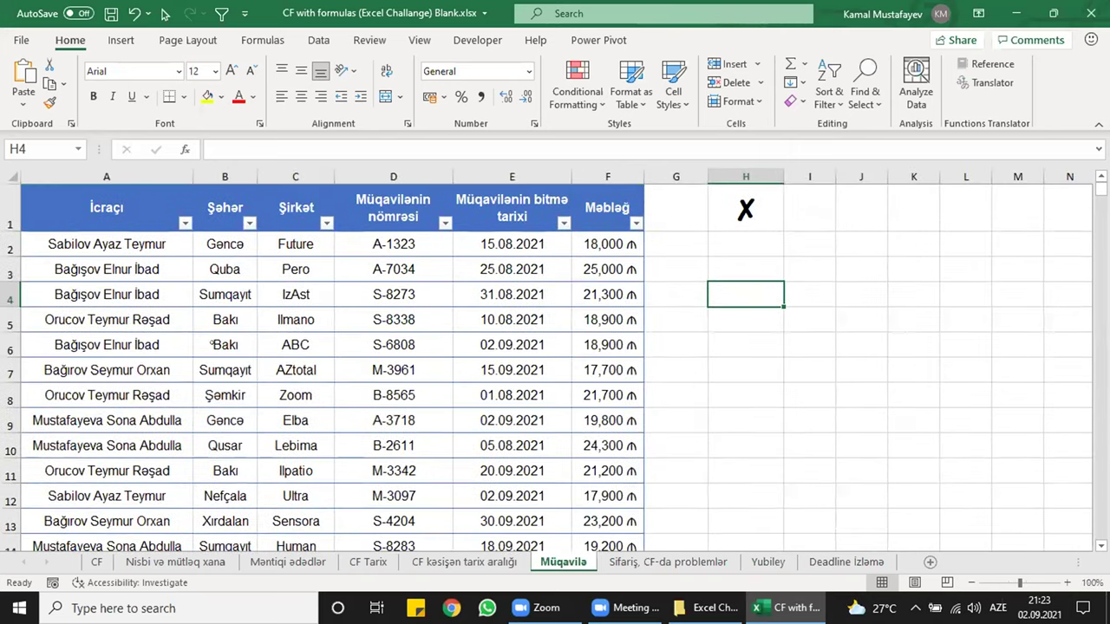
pyautogui.scroll(-1, 252, 447)
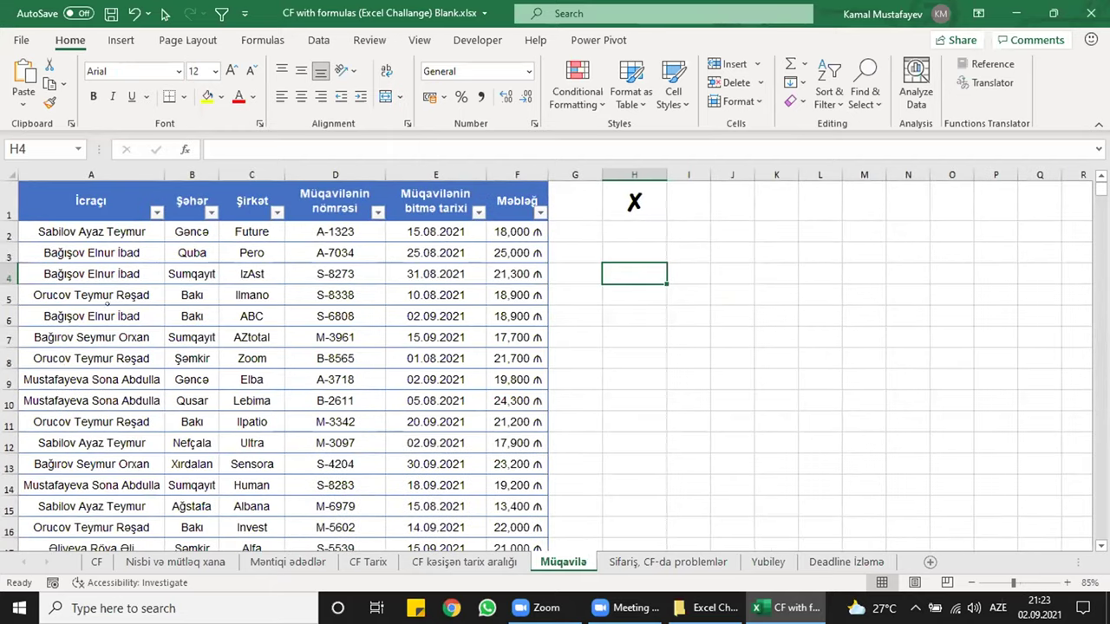
pyautogui.scroll(-1, 546, 360)
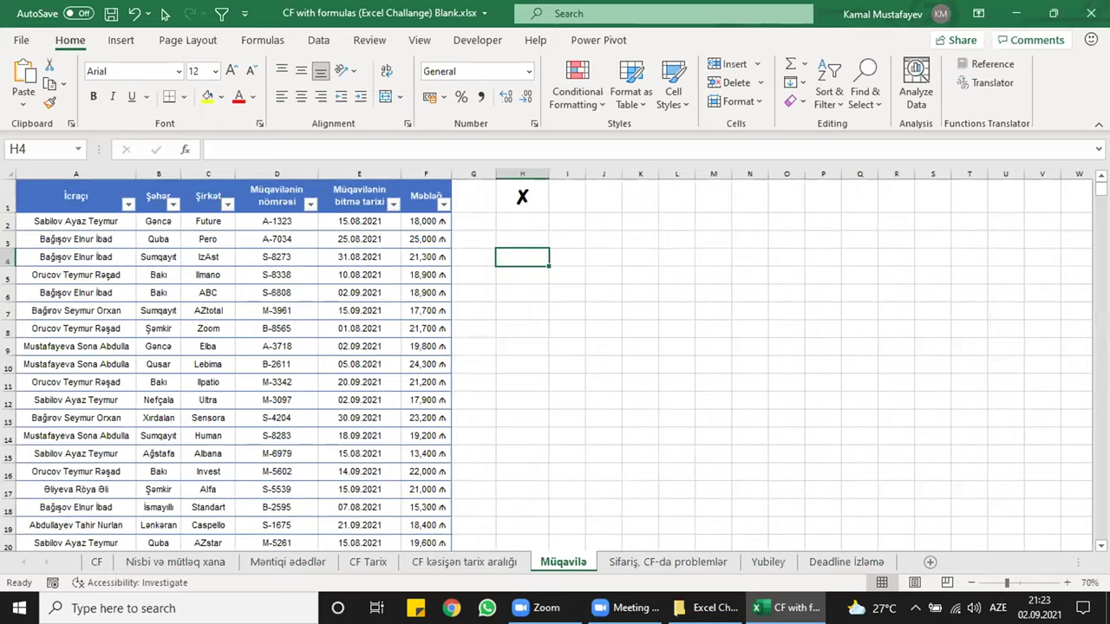
pyautogui.scroll(1, 546, 360)
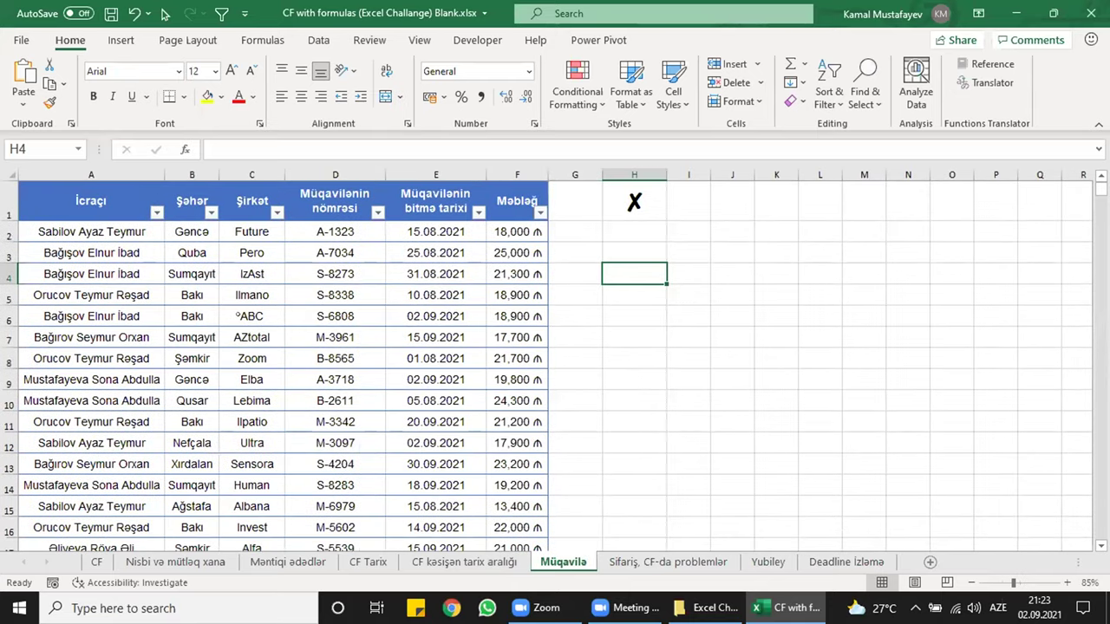
pyautogui.scroll(-1, 238, 308)
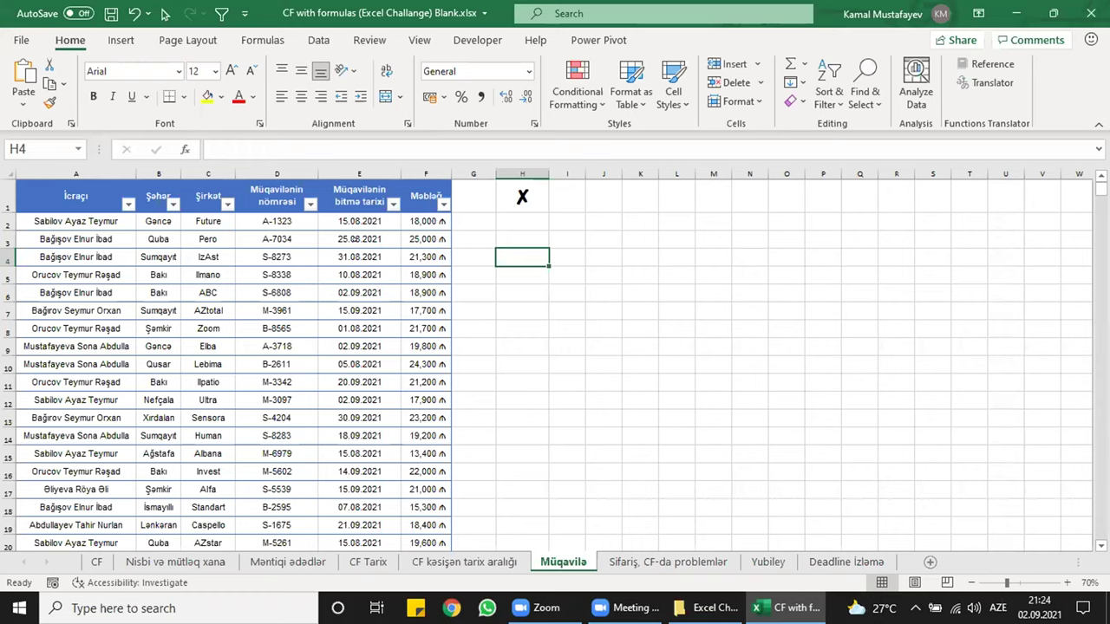
# - Enter =E2>TODAY() in G2 to test whether the first contract ends after today
pyautogui.click(457, 213)
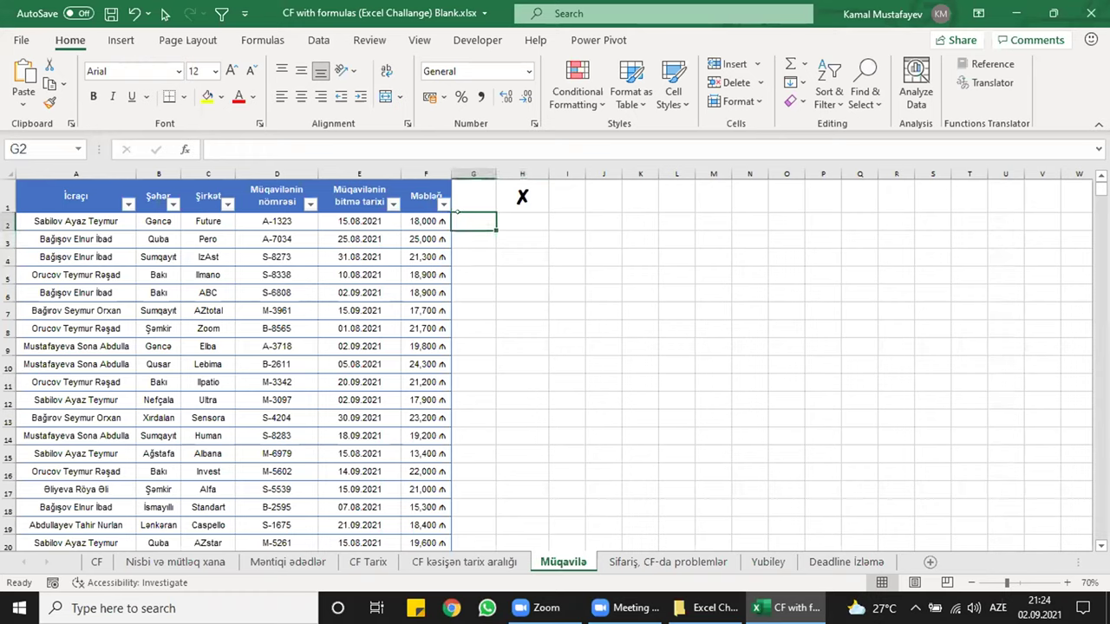
pyautogui.write('=')
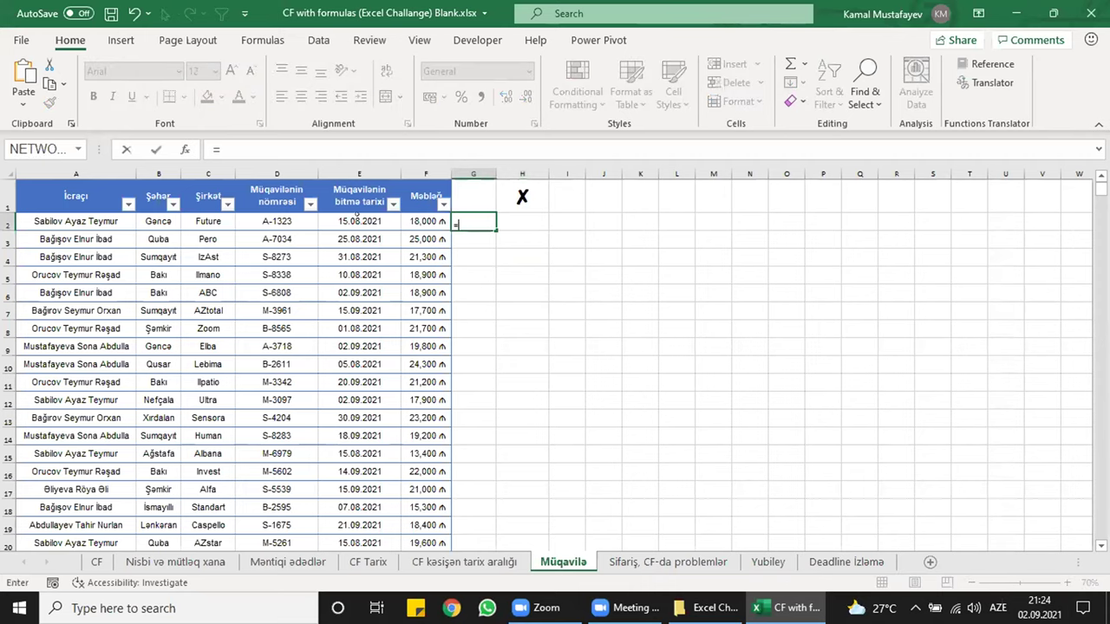
pyautogui.click(358, 218)
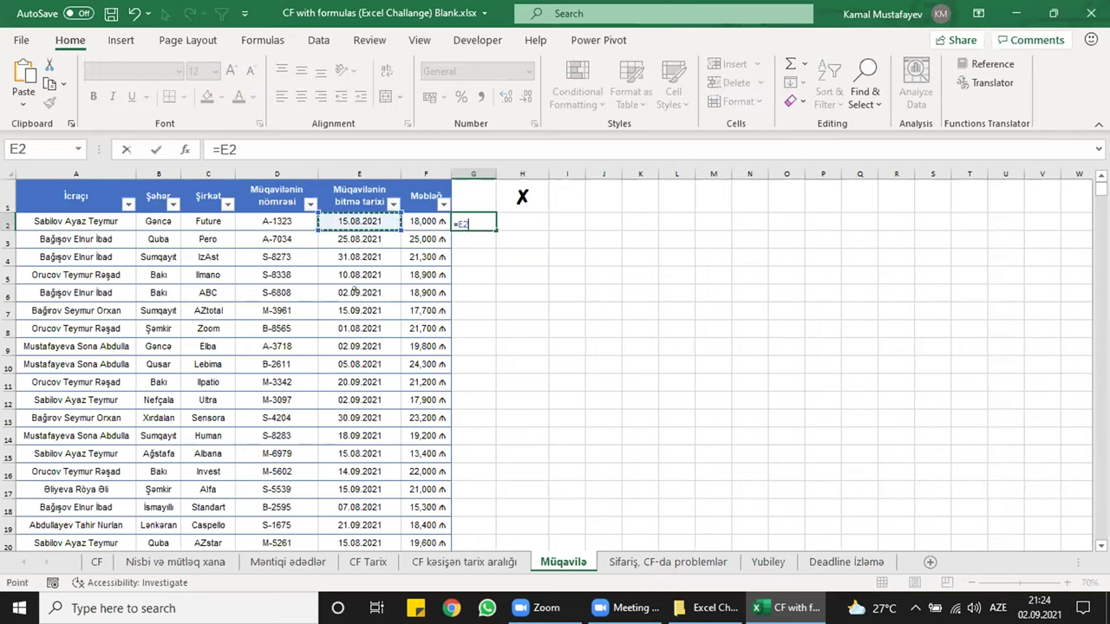
pyautogui.write('>')
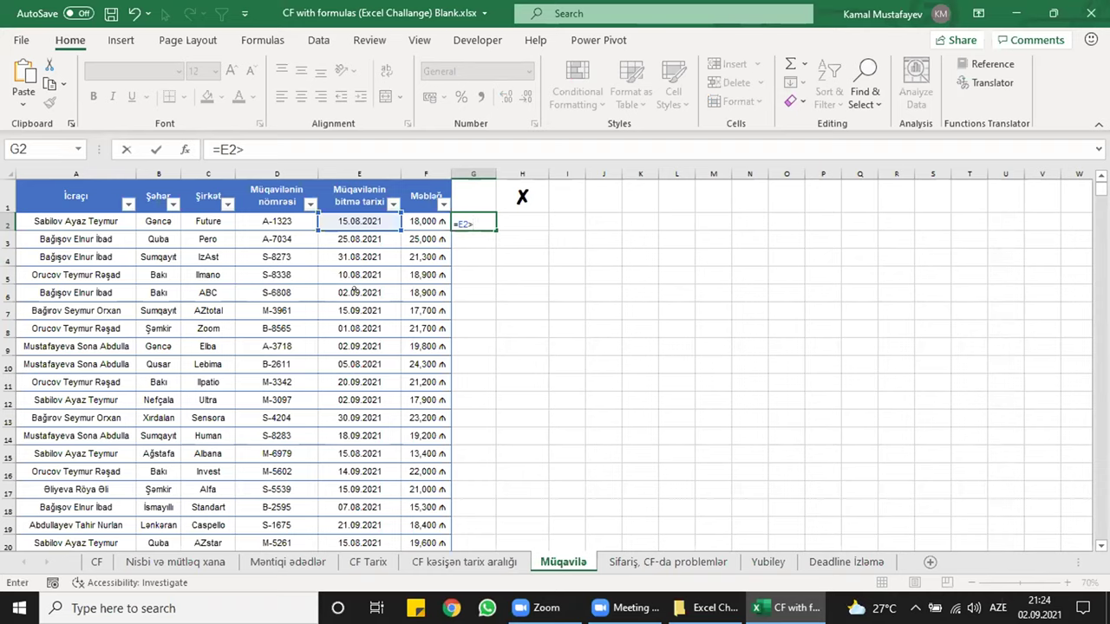
pyautogui.write('tod')
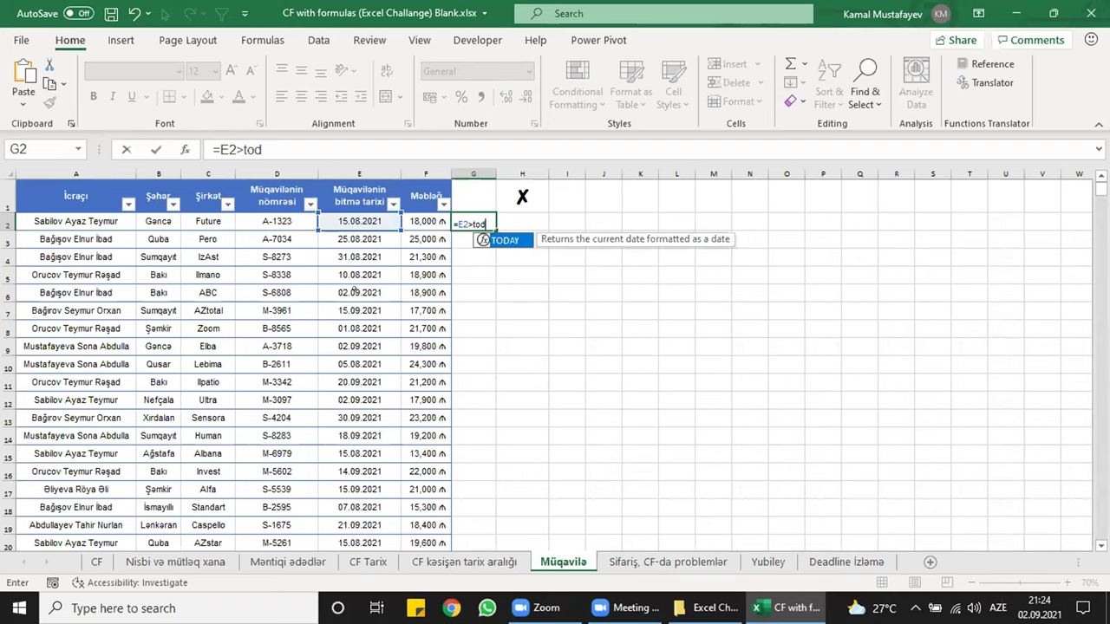
pyautogui.press('Tab')
pyautogui.write(')')
pyautogui.press('Return')
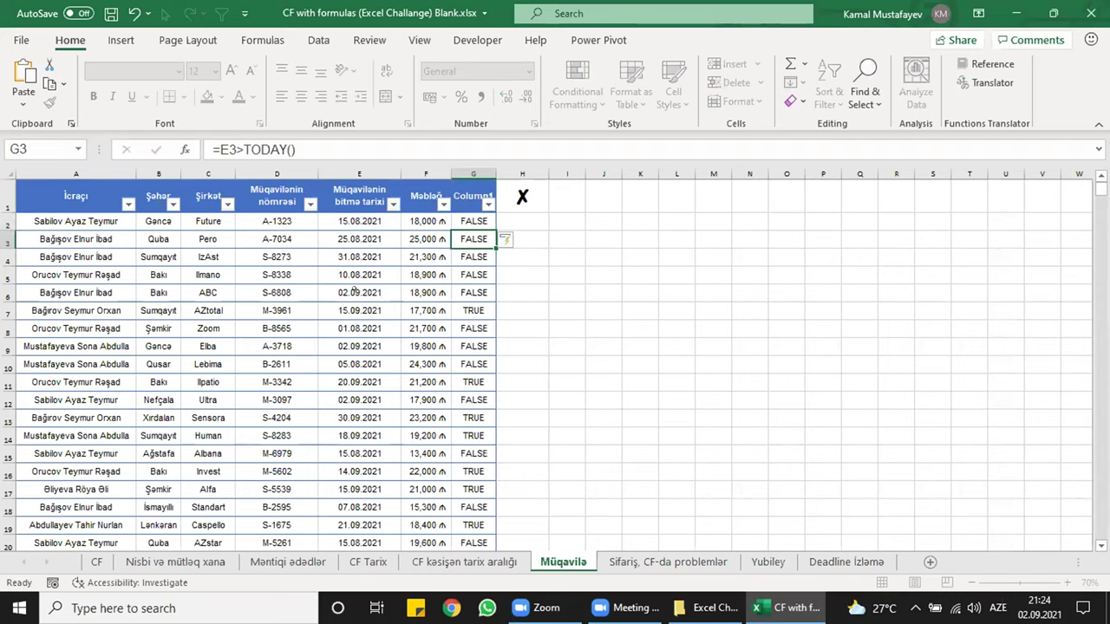
# - Check G2's formula and scroll through the contract table's new Column1 results
pyautogui.keyDown('ctrl'); pyautogui.scroll(3, 771, 251); pyautogui.keyUp('ctrl')
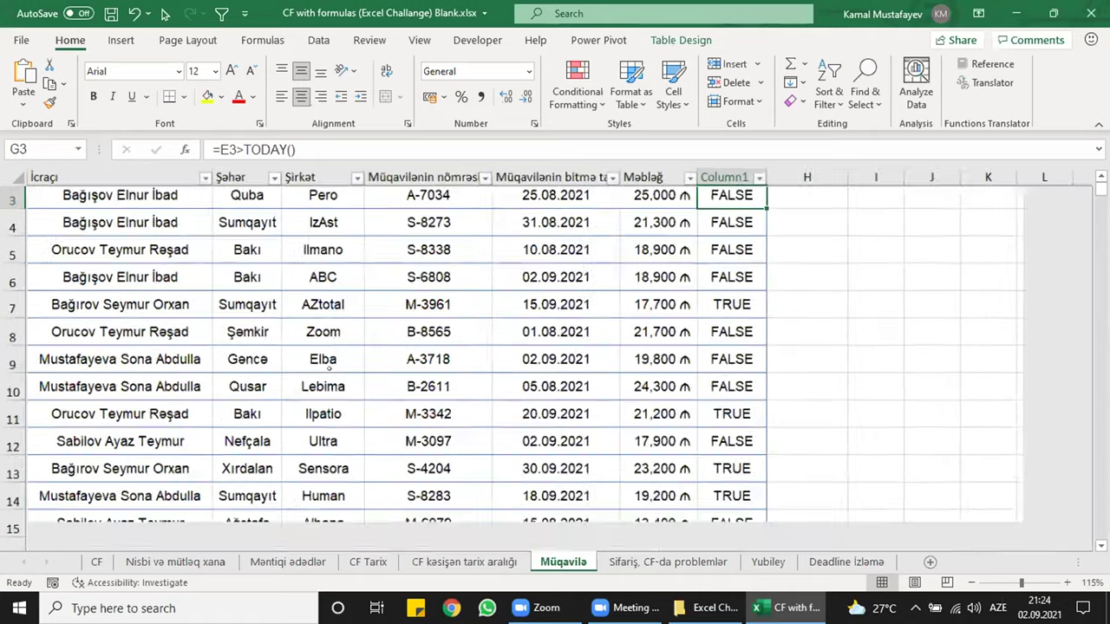
pyautogui.click(771, 251)
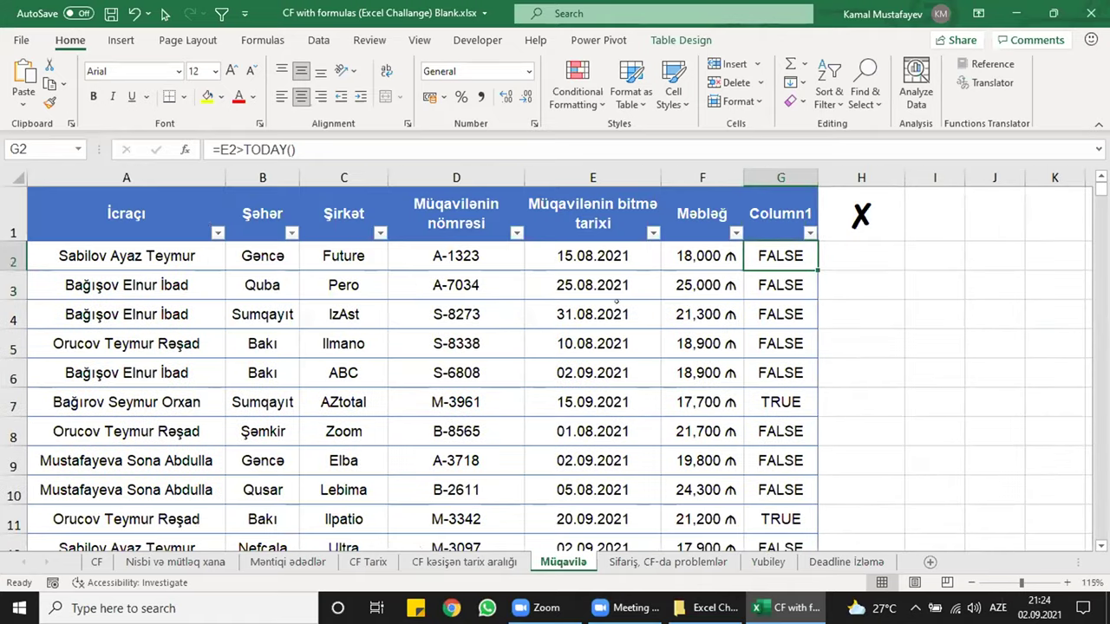
pyautogui.scroll(-1, 703, 314)
pyautogui.scroll(1, 746, 355)
pyautogui.keyDown('ctrl'); pyautogui.scroll(-1, 559, 376); pyautogui.keyUp('ctrl')
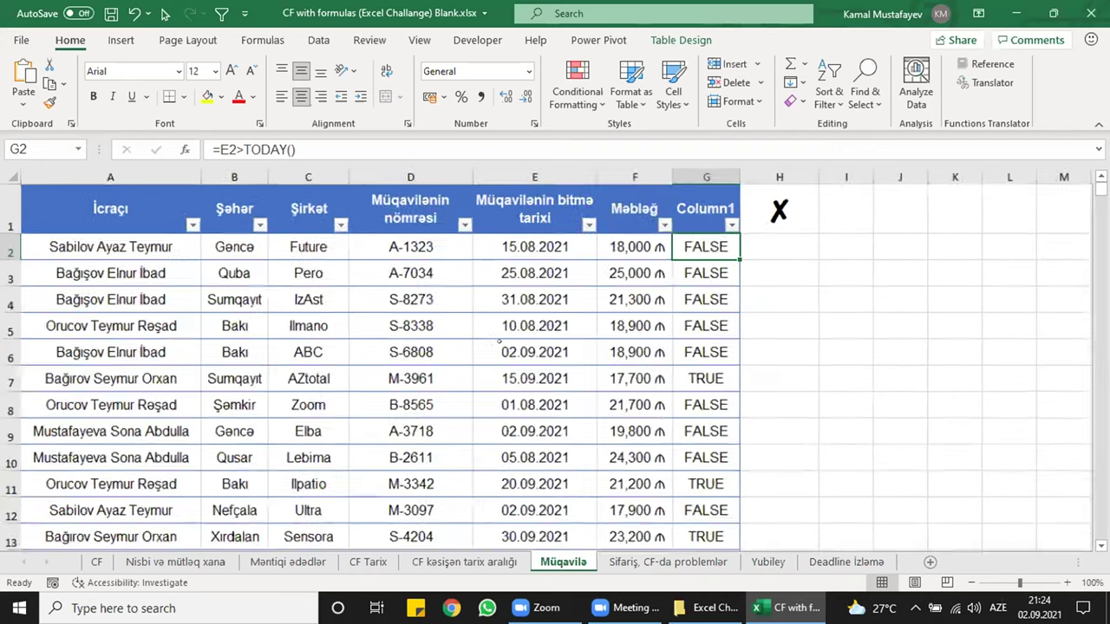
pyautogui.keyDown('ctrl'); pyautogui.scroll(-1, 459, 316); pyautogui.keyUp('ctrl')
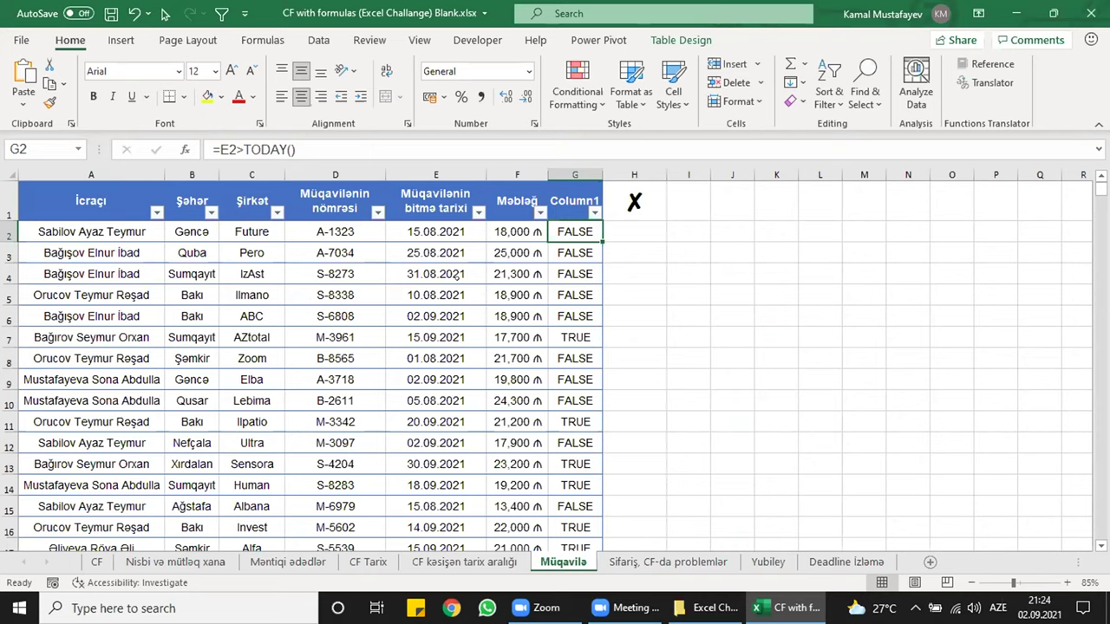
pyautogui.keyDown('ctrl'); pyautogui.scroll(1, 121, 40); pyautogui.keyUp('ctrl')
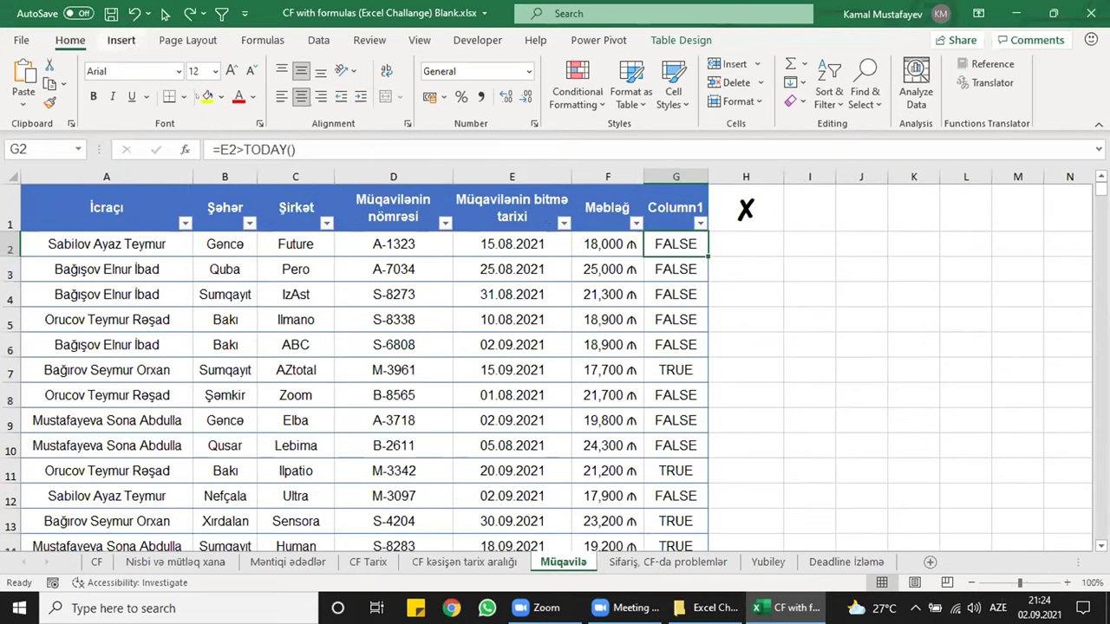
pyautogui.keyDown('ctrl'); pyautogui.scroll(-3, 134, 13); pyautogui.keyUp('ctrl')
# - Undo the table's expansion into column G, clear G2, and enter =E2>TODAY() in J2
pyautogui.click(134, 13)
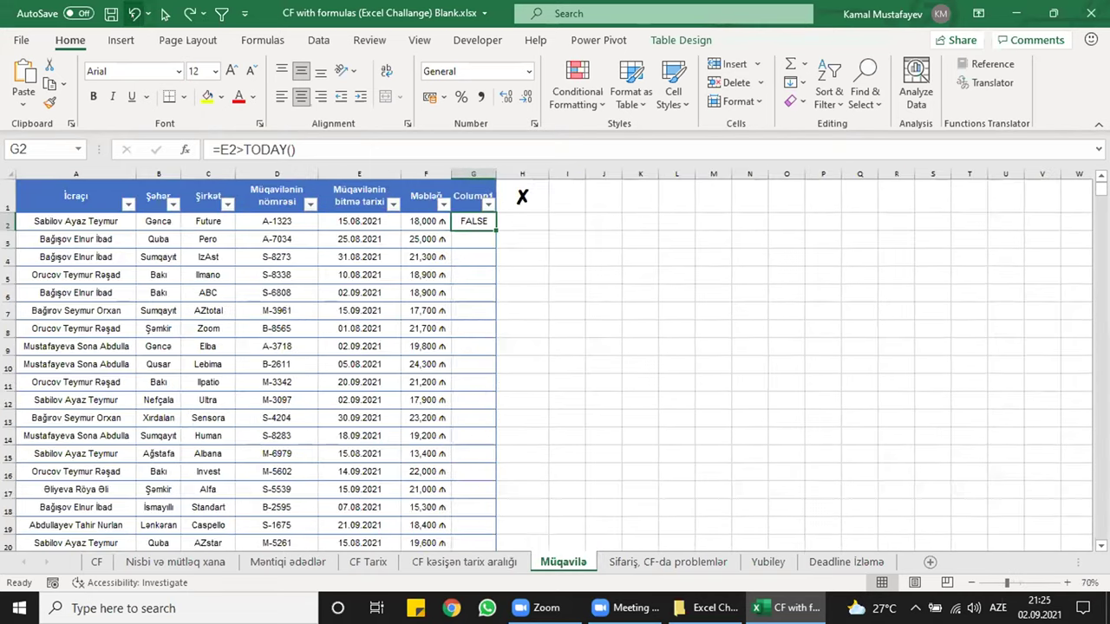
pyautogui.click(134, 13)
pyautogui.press('Delete')
pyautogui.click(520, 222)
pyautogui.click(602, 208)
pyautogui.click(602, 221)
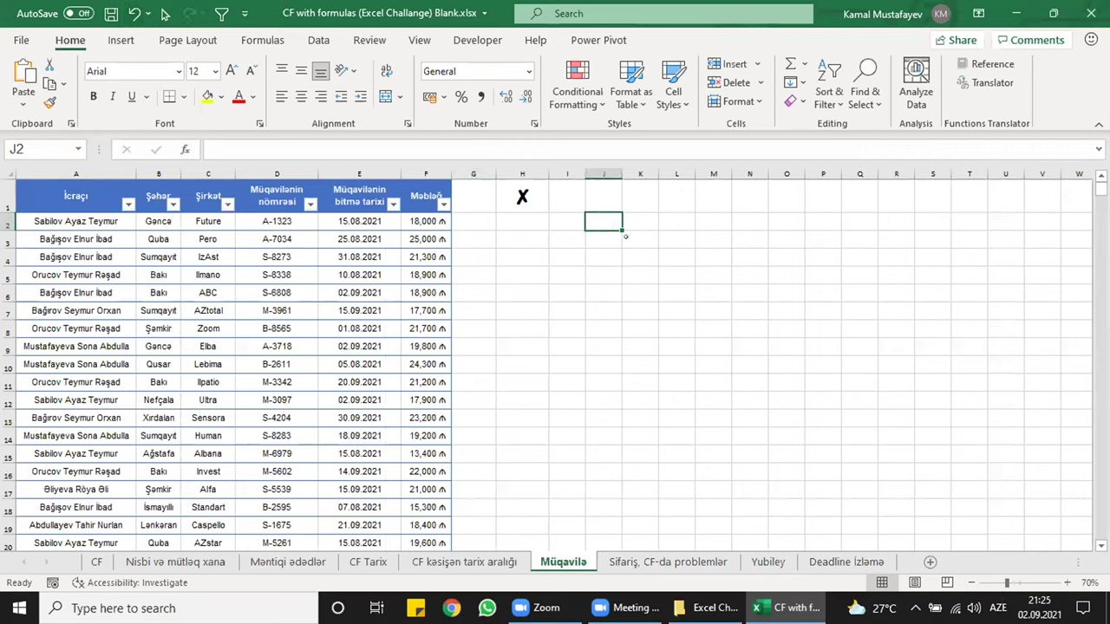
pyautogui.write('=')
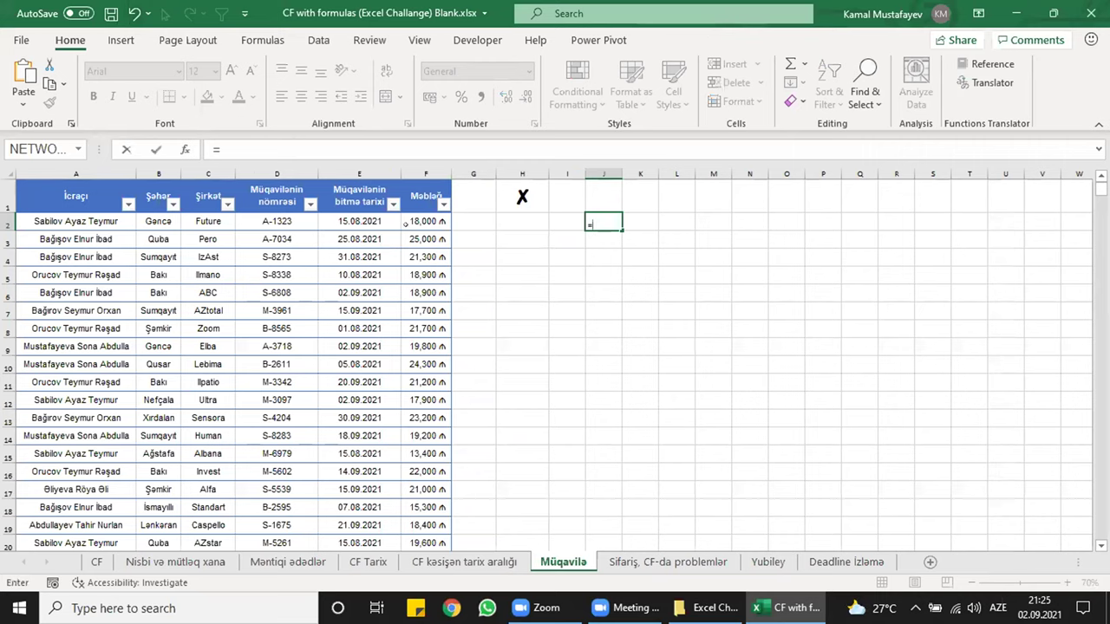
pyautogui.click(363, 221)
pyautogui.write('>')
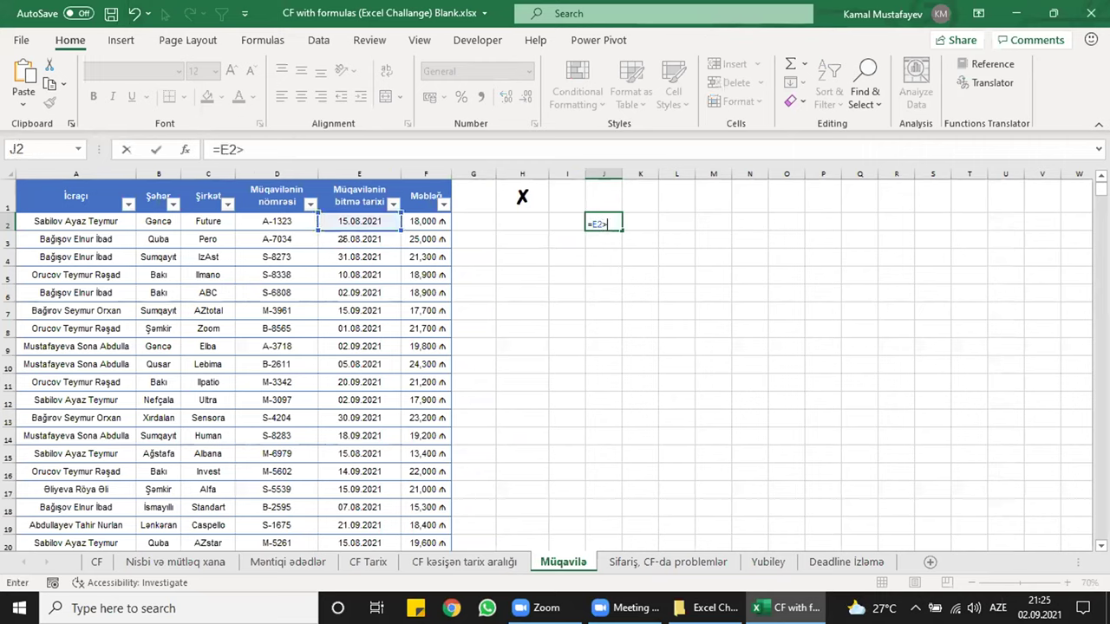
pyautogui.write('to')
pyautogui.press('Tab')
pyautogui.write(')')
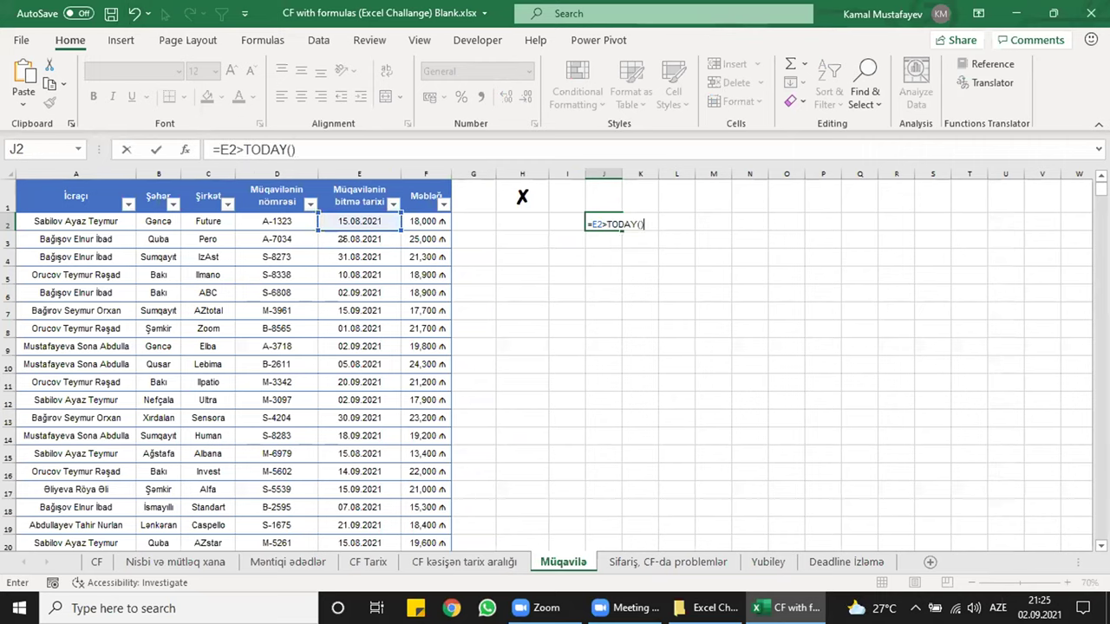
pyautogui.press('Return')
# - Fill the J2 end-date check down column J to row 30 and inspect the copies
pyautogui.click(603, 224)
pyautogui.moveTo(622, 231); pyautogui.dragTo(621, 534)
pyautogui.click(603, 527)
pyautogui.click(604, 511)
pyautogui.scroll(4, 603, 391)
pyautogui.click(604, 225)
pyautogui.click(603, 331)
pyautogui.click(589, 313)
pyautogui.click(591, 219)
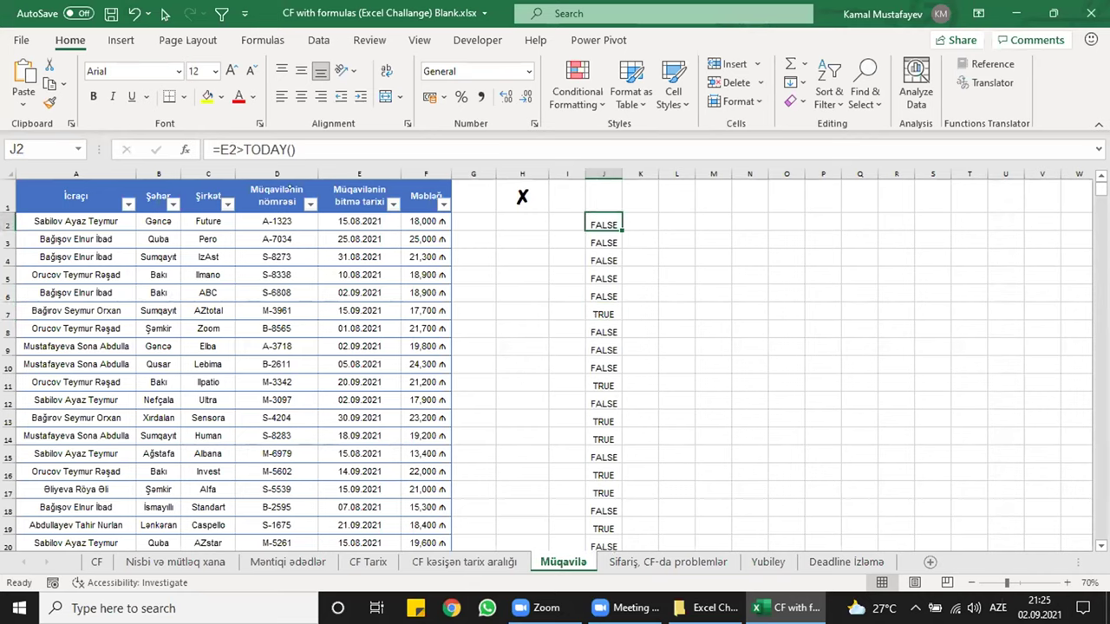
# - Lock the end-date column reference in J2's formula with F4
pyautogui.click(230, 149)
pyautogui.press('F4')
pyautogui.press('F4')
pyautogui.press('F4')
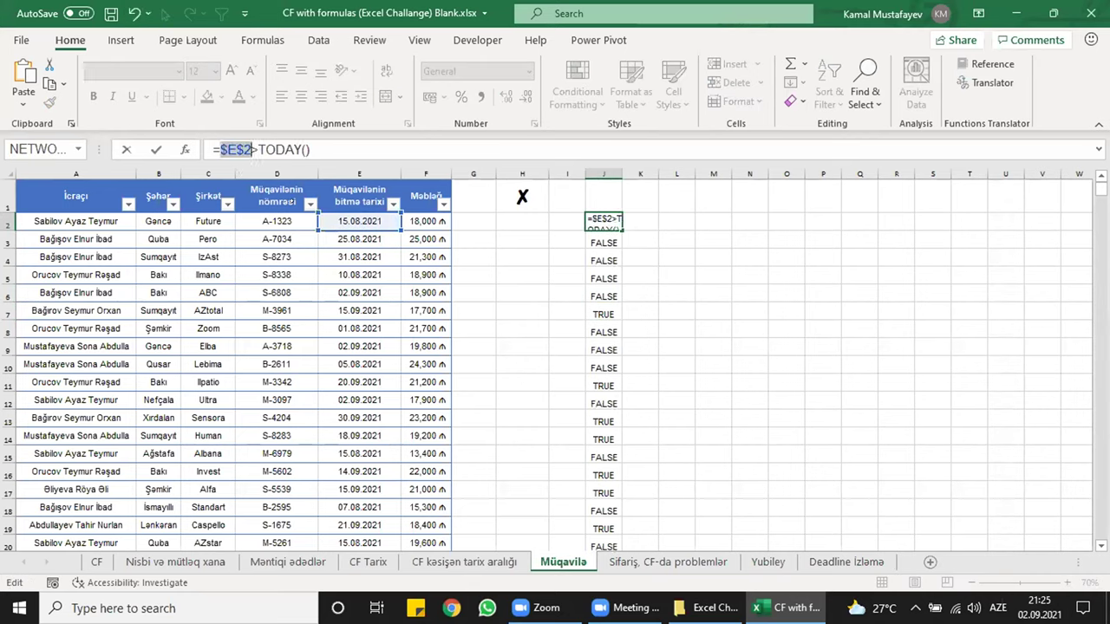
pyautogui.press('F4')
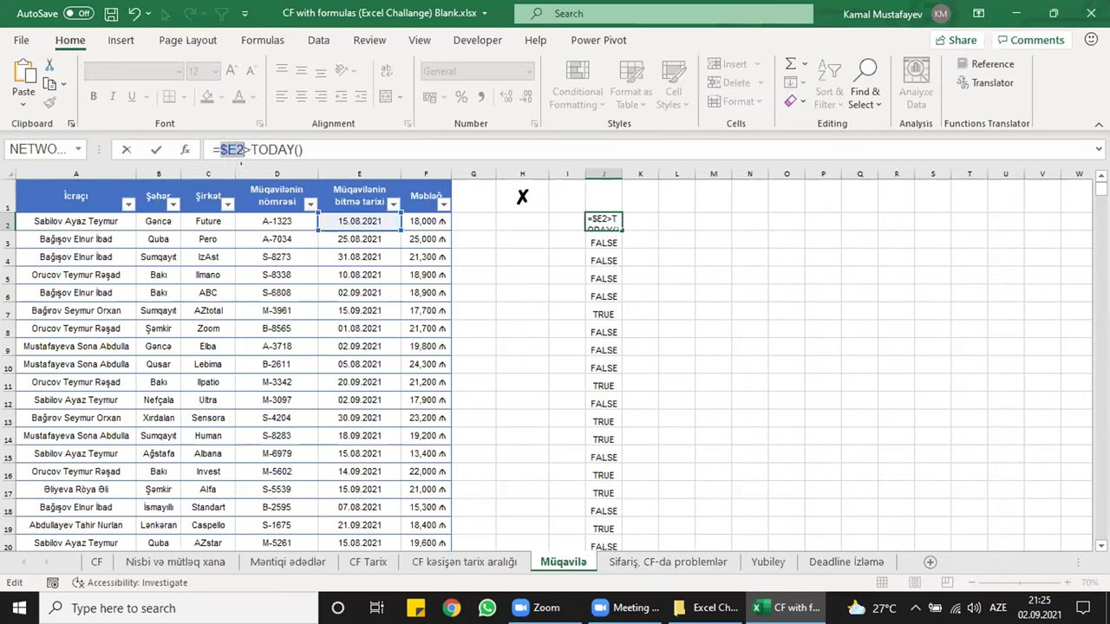
pyautogui.press('Return')
# - Refill column J beside the table and enter =$E2=TODAY() in K2
pyautogui.click(607, 224)
pyautogui.doubleClick(622, 231)
pyautogui.click(626, 214)
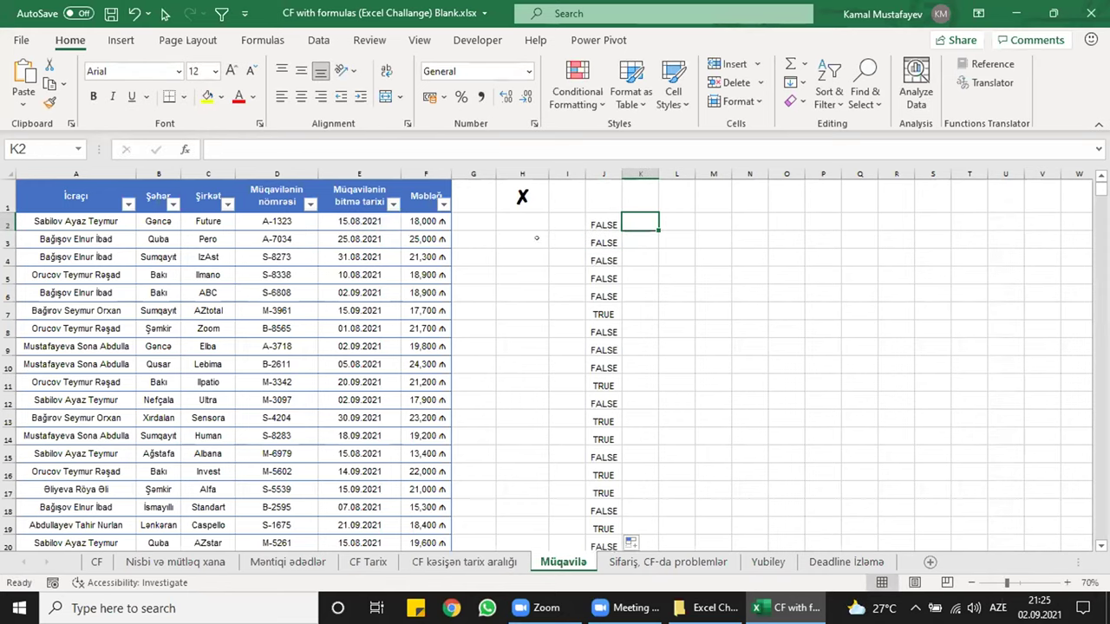
pyautogui.write('=')
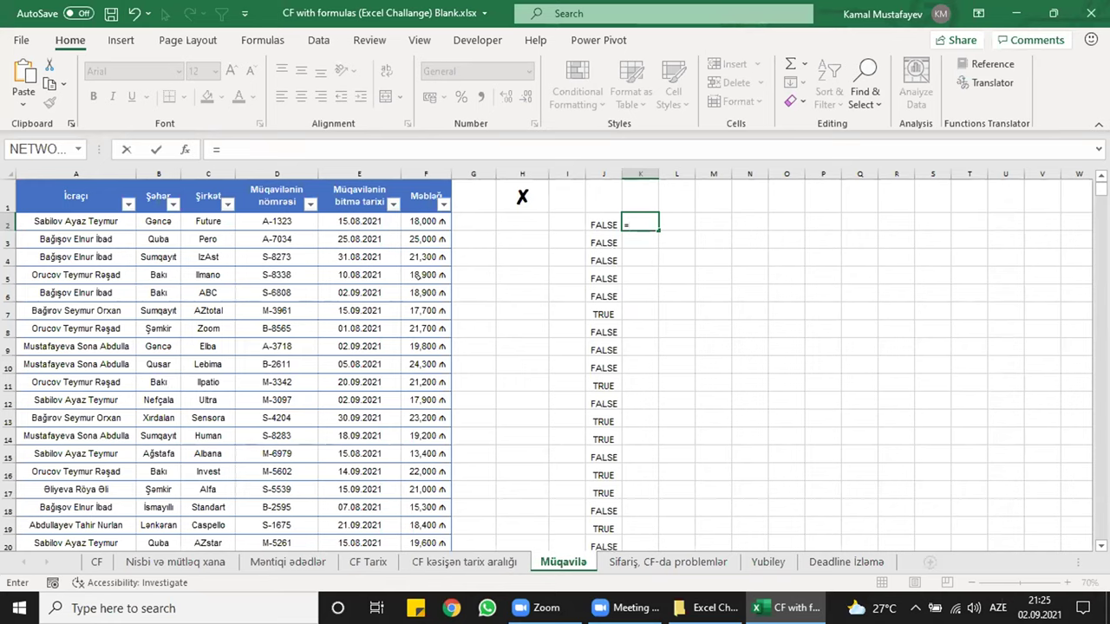
pyautogui.click(359, 221)
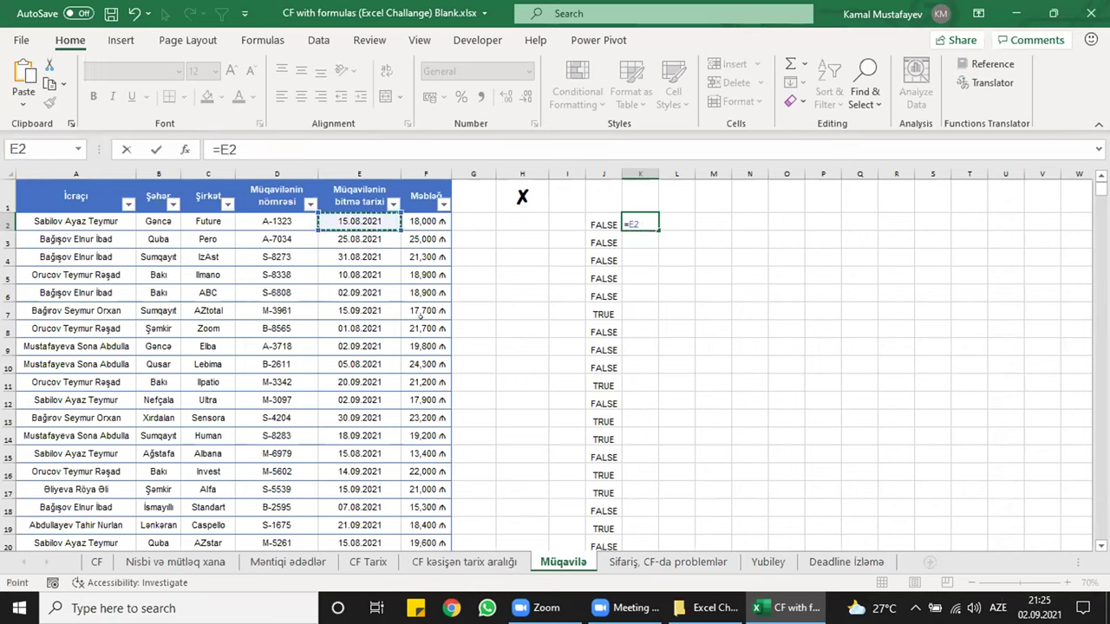
pyautogui.press('F4')
pyautogui.press('F4')
pyautogui.press('F4')
pyautogui.click(251, 149)
pyautogui.write('=to')
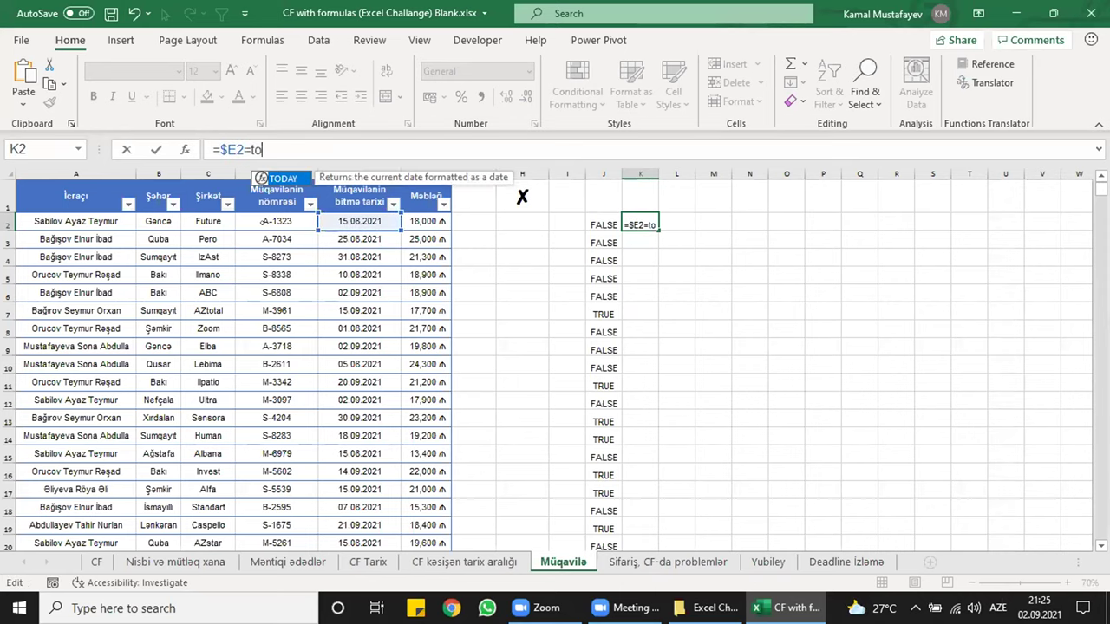
pyautogui.press('Tab')
pyautogui.write(')')
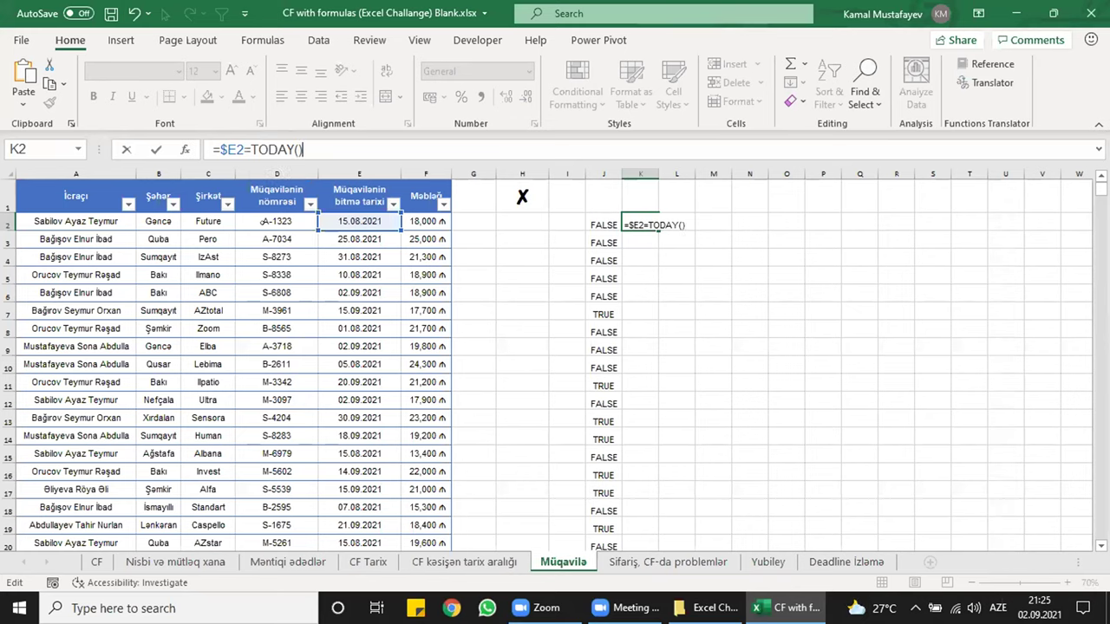
pyautogui.press('Return')
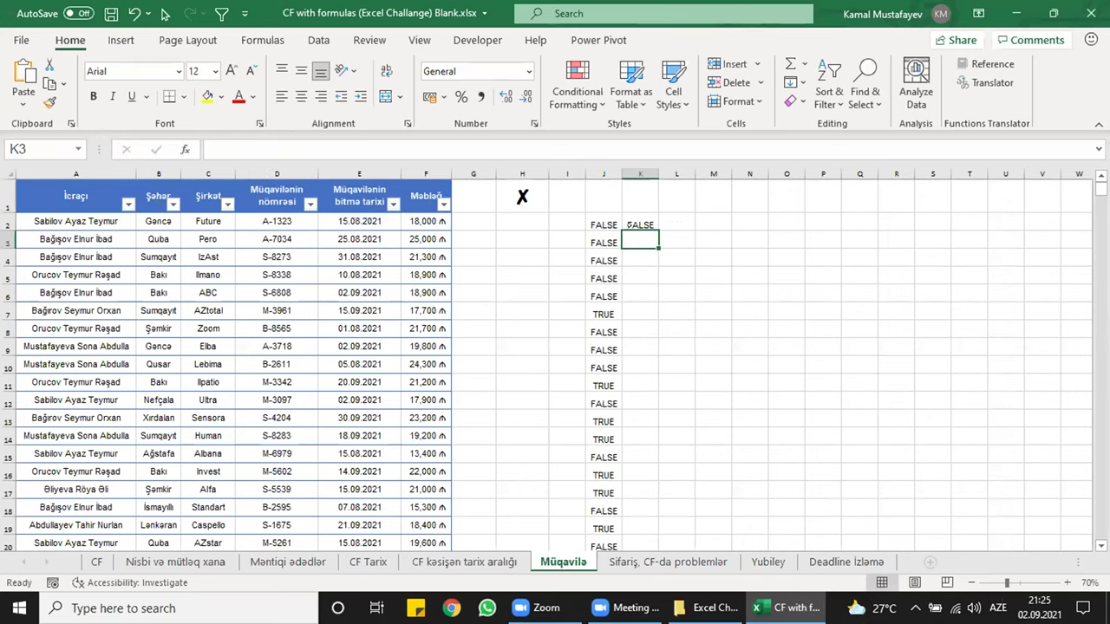
# - Copy the K2 today-check down column K and return to J2
pyautogui.click(639, 225)
pyautogui.doubleClick(658, 233)
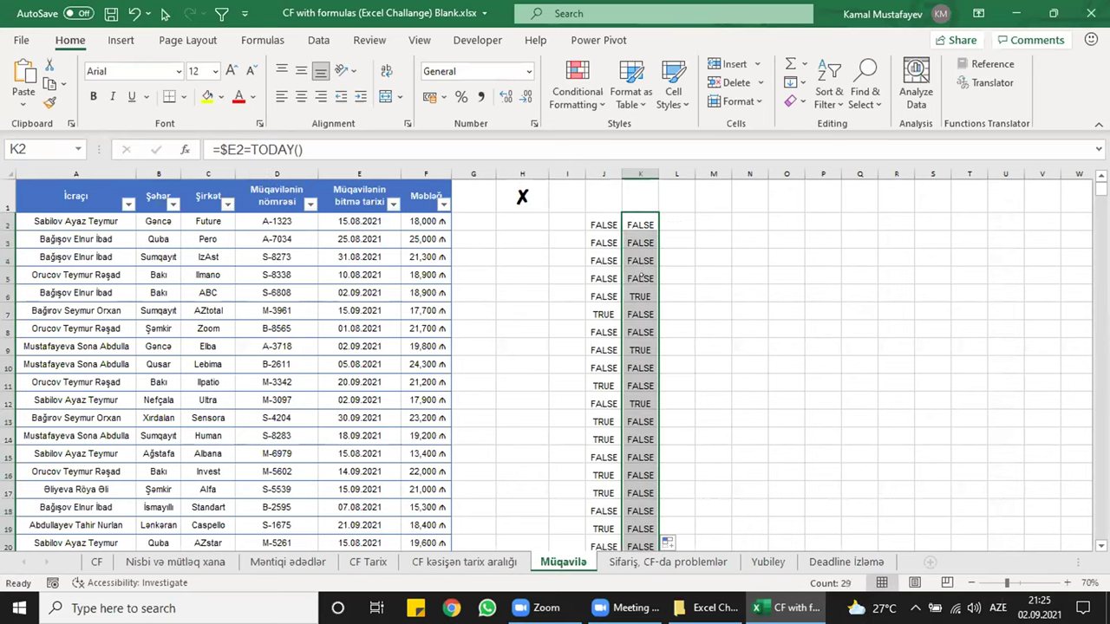
pyautogui.click(640, 296)
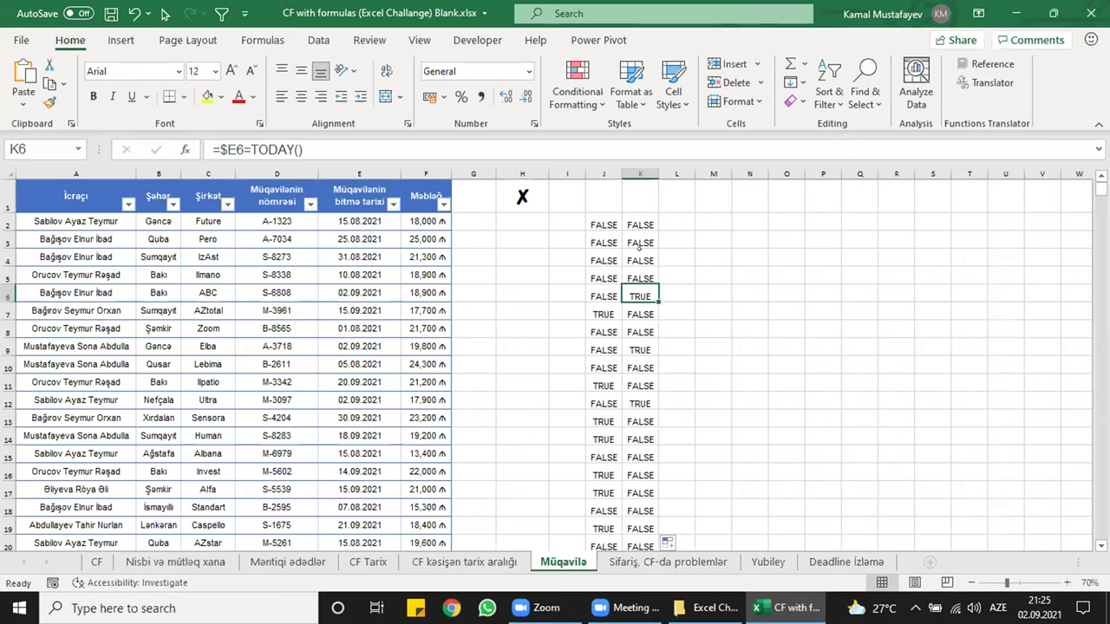
pyautogui.press('Left')
pyautogui.press('Up')
pyautogui.press('Up')
pyautogui.press('Up')
pyautogui.press('Up')
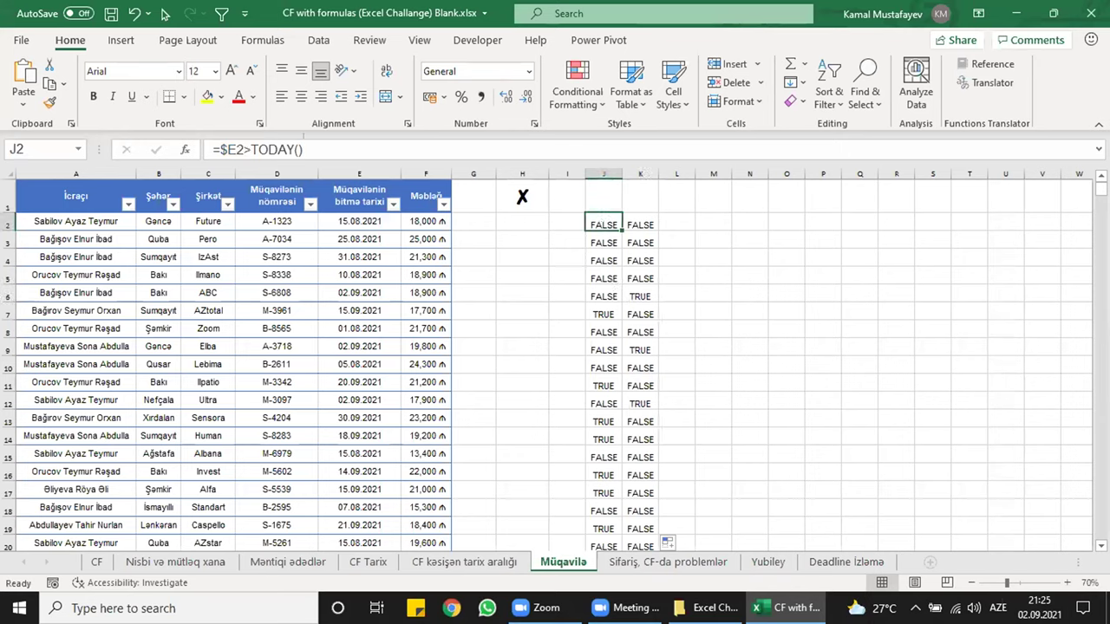
# - Copy J2's =$E2>TODAY() formula text, discarding accidental edits to J2
pyautogui.moveTo(303, 149); pyautogui.dragTo(214, 149)
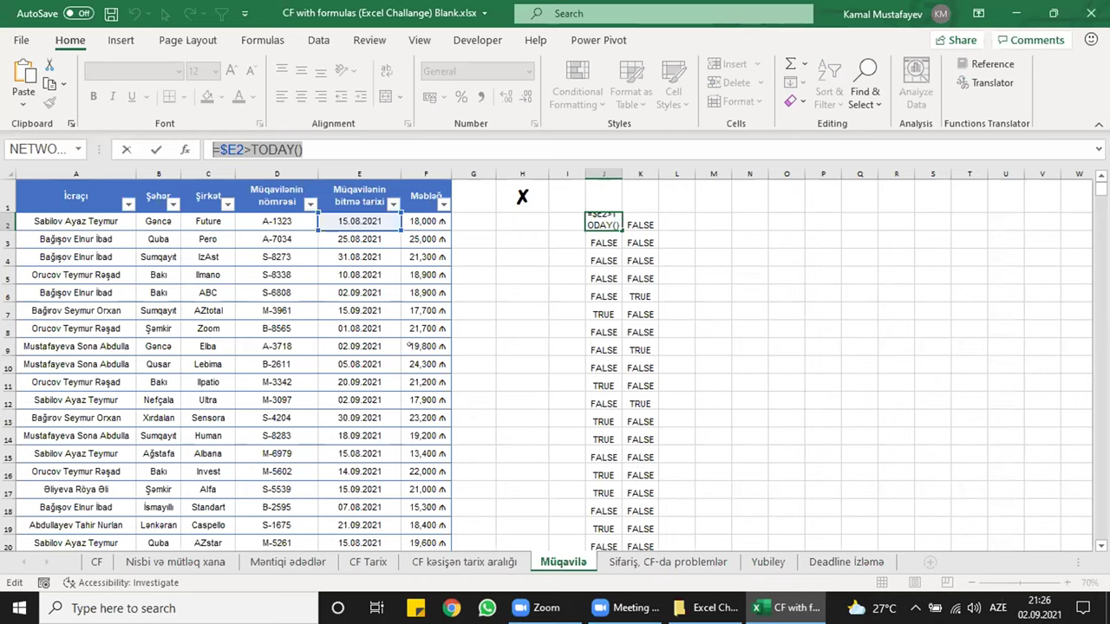
pyautogui.click(787, 312)
pyautogui.click(858, 258)
pyautogui.click(750, 258)
pyautogui.click(750, 329)
pyautogui.click(860, 275)
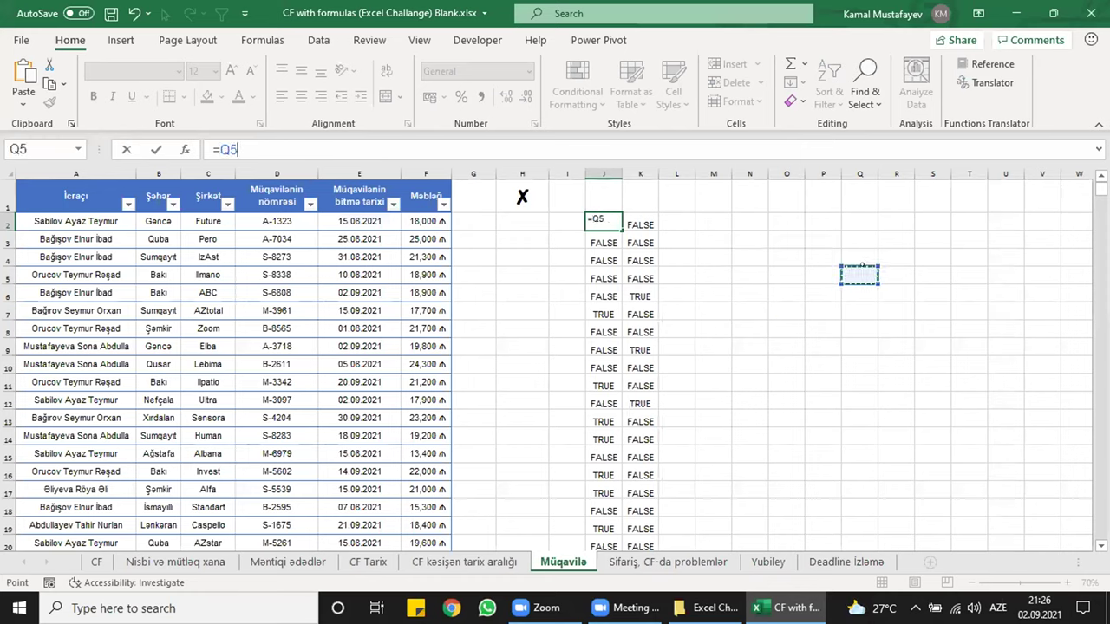
pyautogui.click(897, 218)
pyautogui.click(787, 347)
pyautogui.press('Escape')
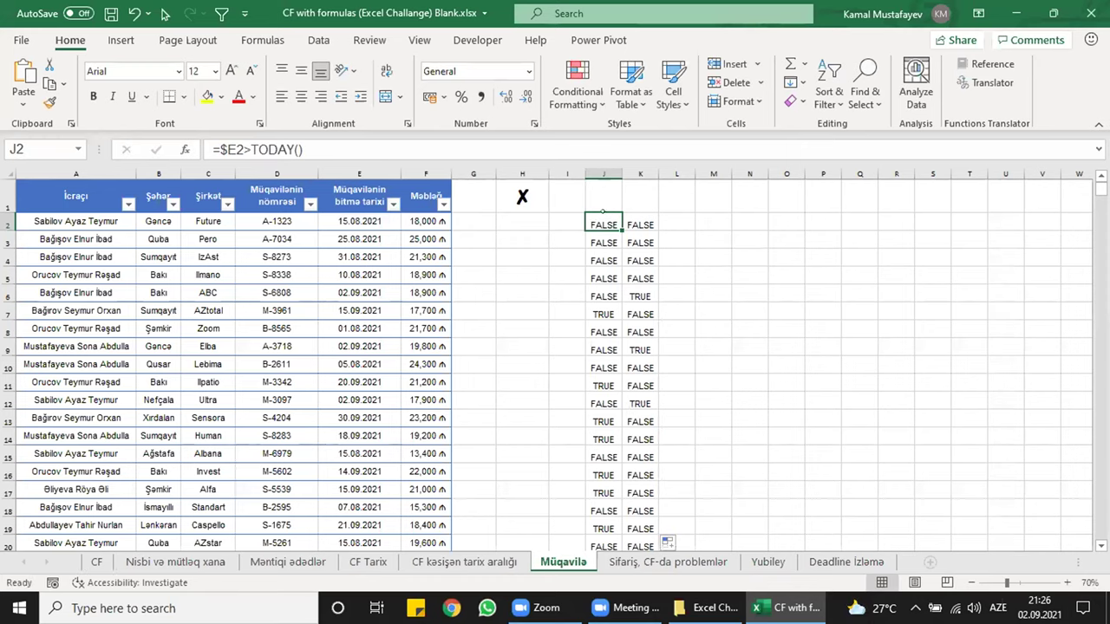
pyautogui.press('F2')
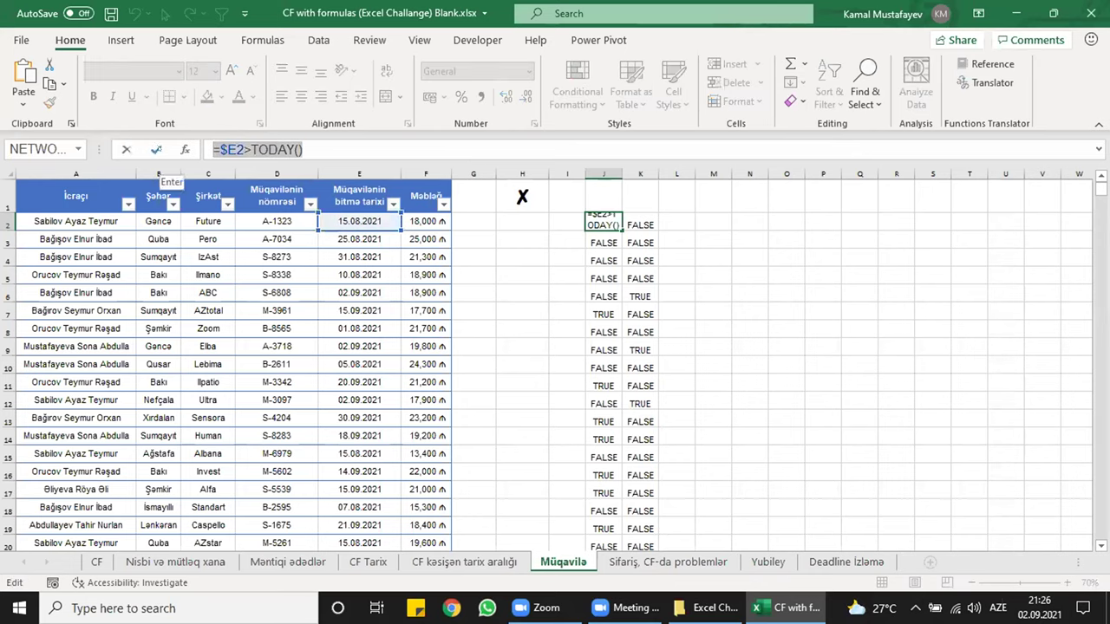
pyautogui.click(156, 150)
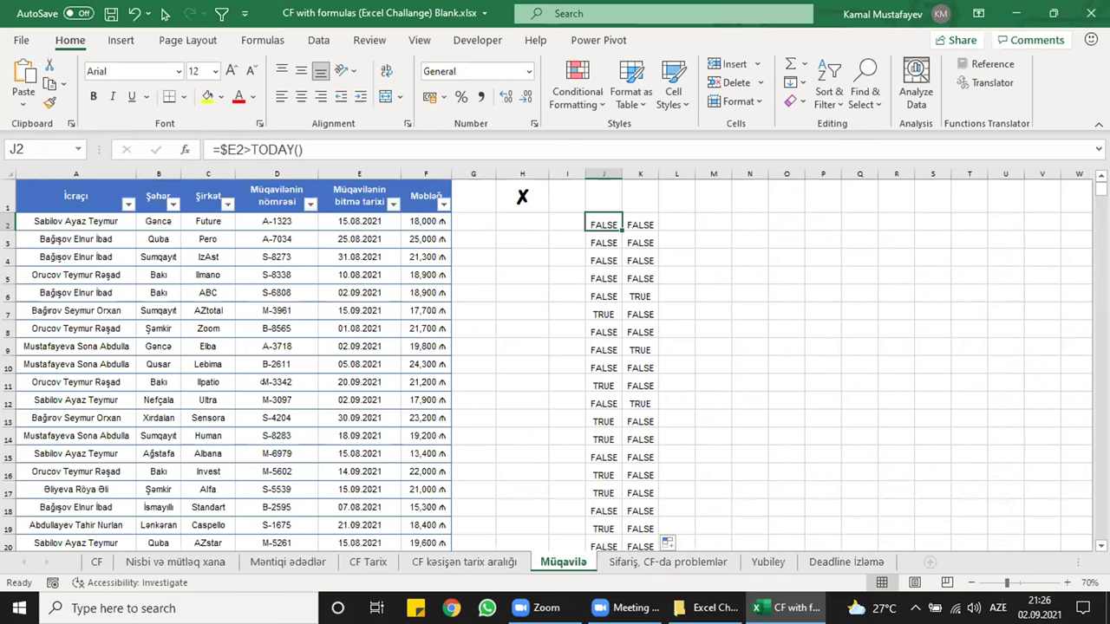
# - Add a formula rule =$E2>TODAY() with green fill to the table's data rows
pyautogui.moveTo(57, 185); pyautogui.dragTo(425, 182)
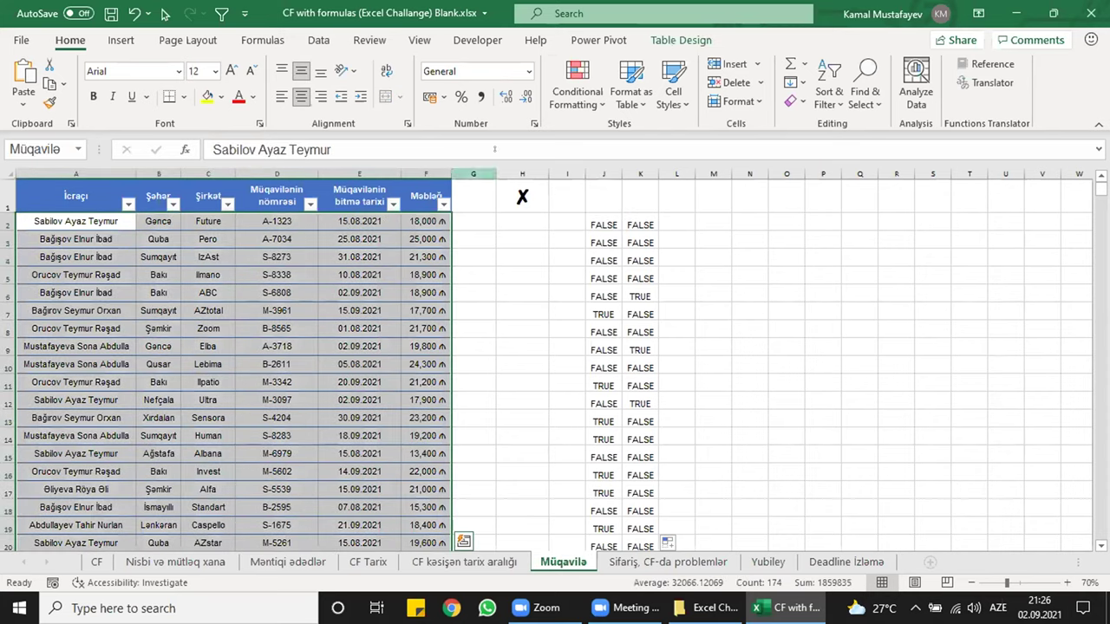
pyautogui.click(574, 93)
pyautogui.click(596, 391)
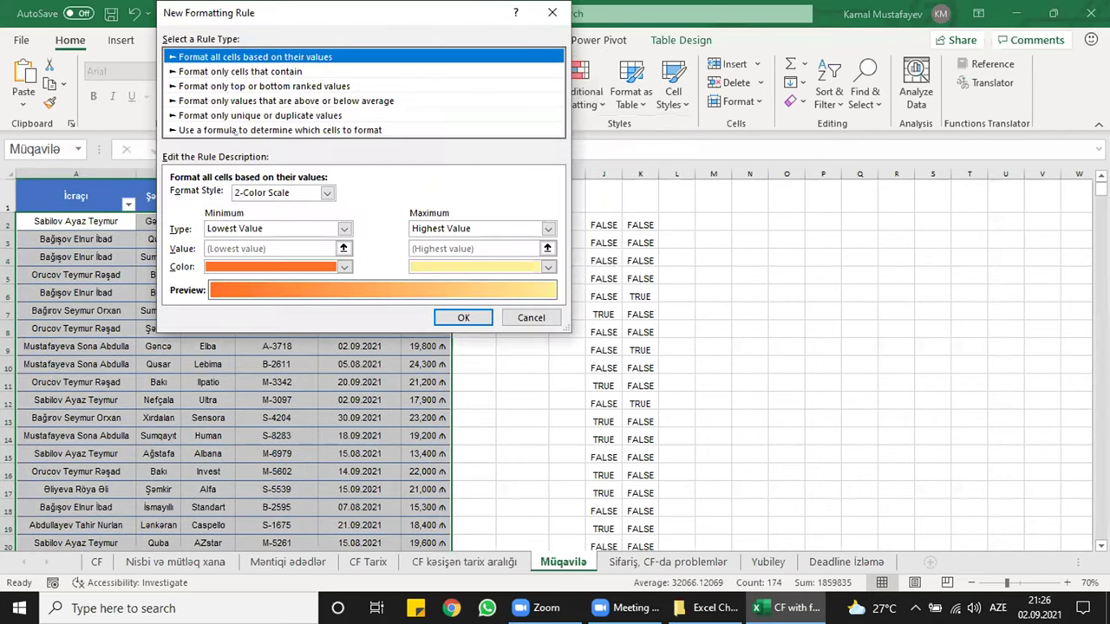
pyautogui.click(236, 130)
pyautogui.click(356, 196)
pyautogui.hotkey('ctrl', 'v')
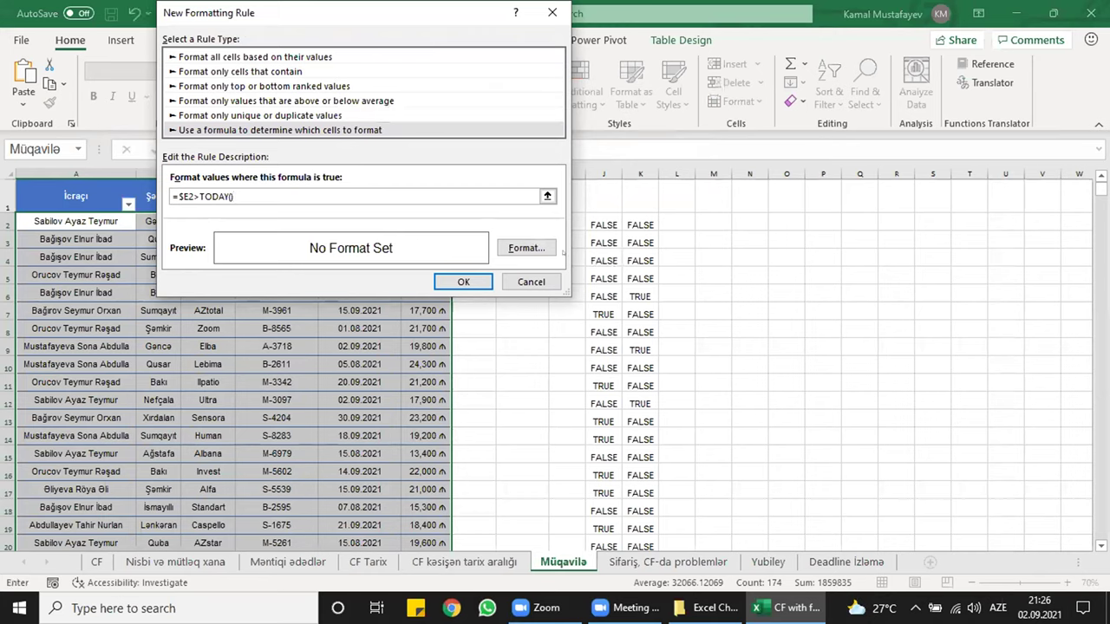
pyautogui.click(546, 249)
pyautogui.click(248, 200)
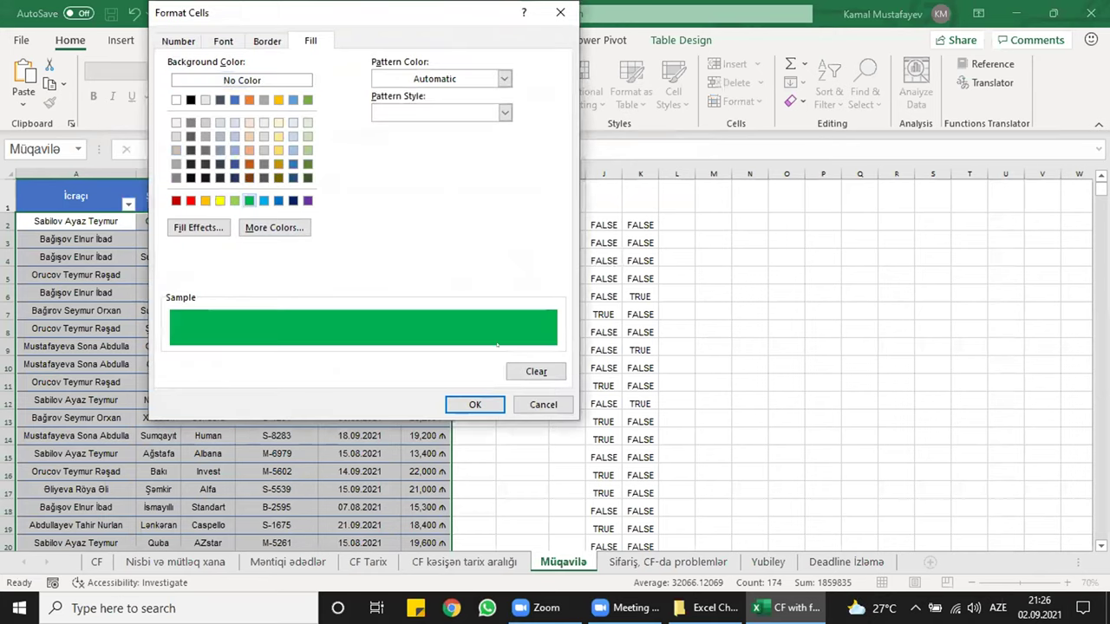
pyautogui.click(474, 404)
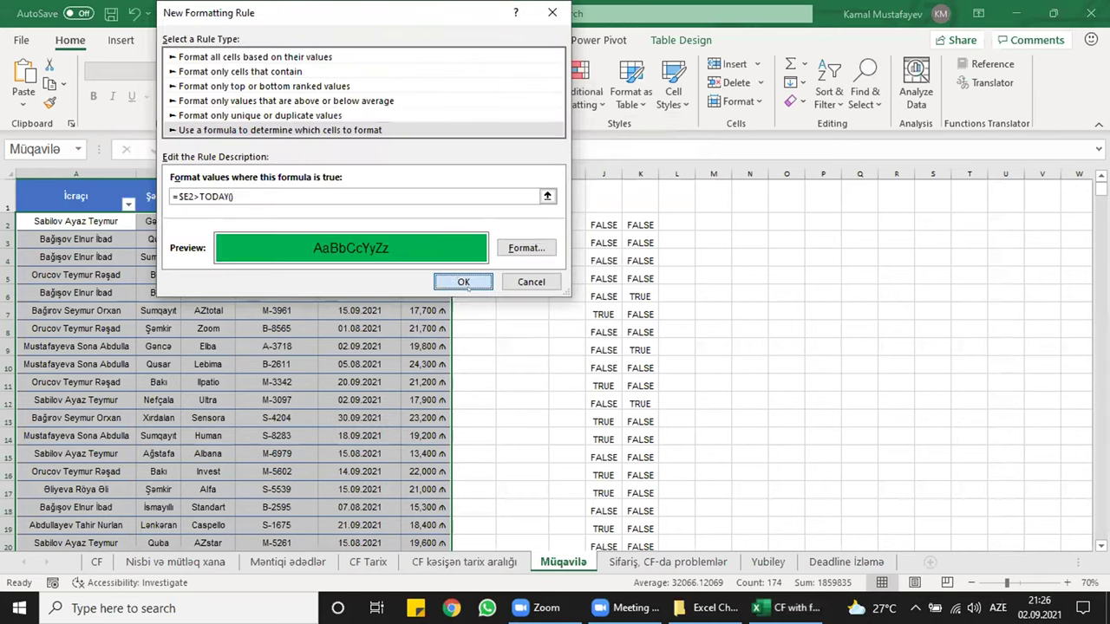
pyautogui.click(463, 282)
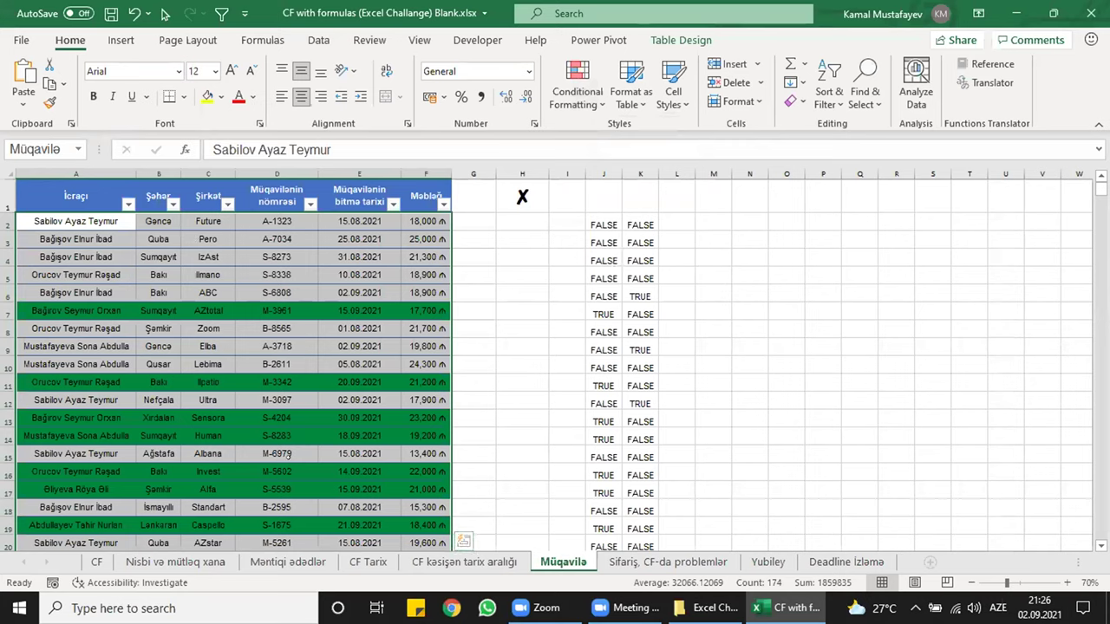
# - Copy K2's =$E2=TODAY() formula and select the whole table data range
pyautogui.click(640, 225)
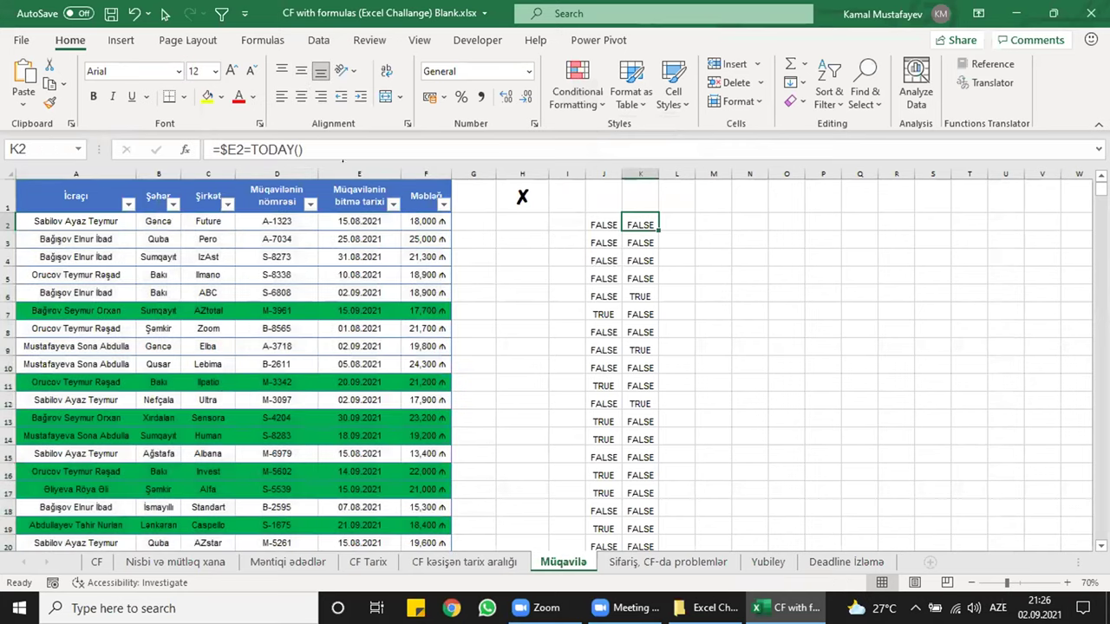
pyautogui.press('F2')
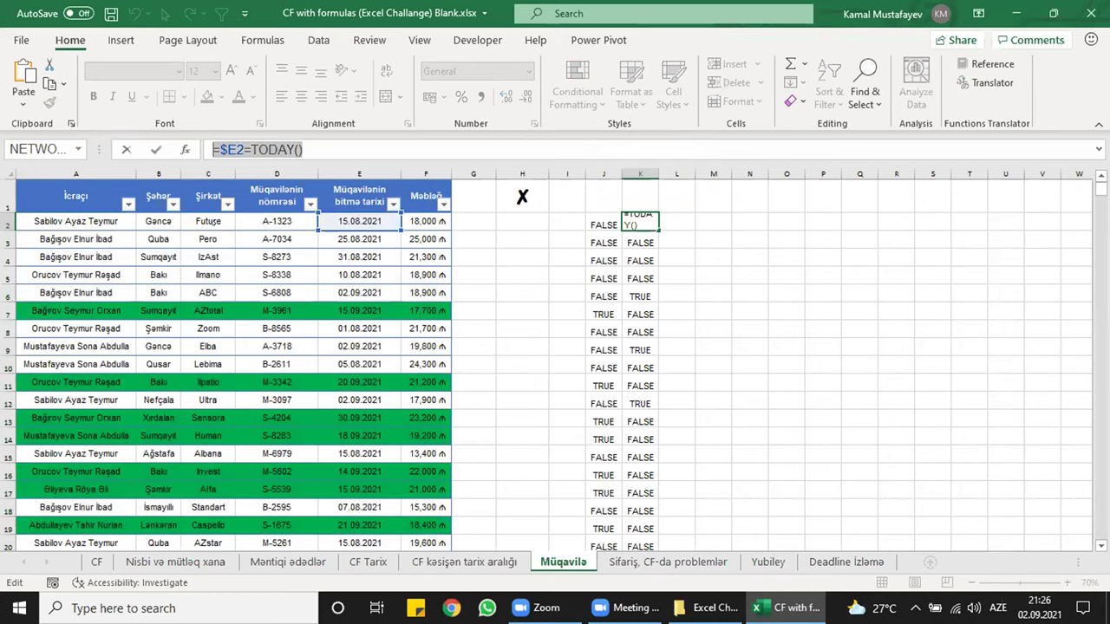
pyautogui.press('Escape')
pyautogui.press('Home')
pyautogui.hotkey('ctrl', 'shift', 'Down')
pyautogui.hotkey('ctrl', 'shift', 'Right')
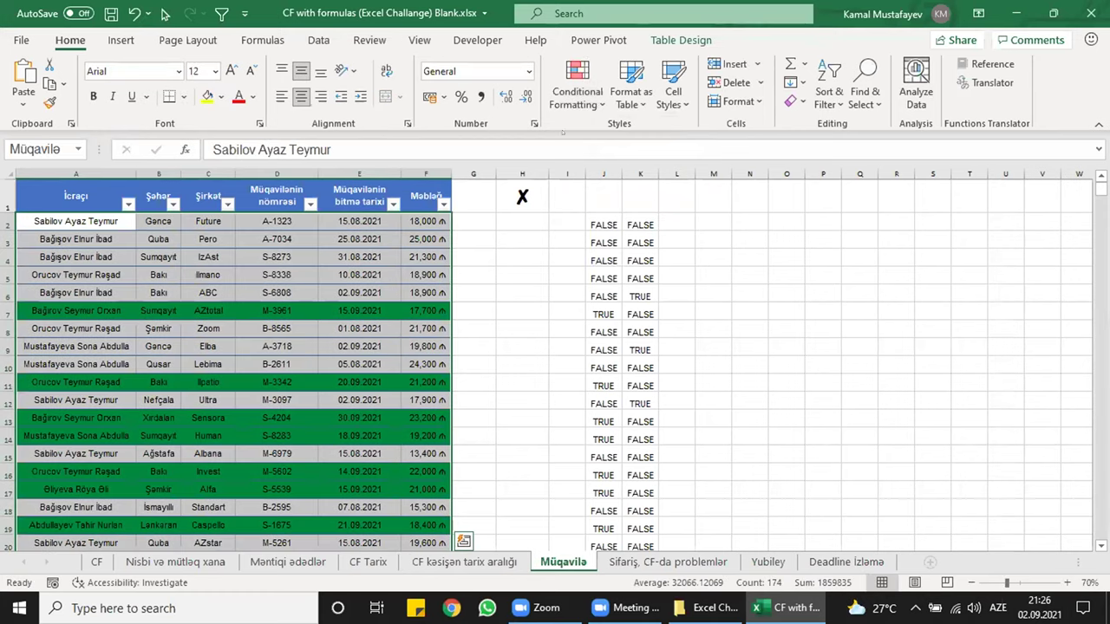
# - Add a formula rule =$E2=TODAY() with yellow fill to the table
pyautogui.click(577, 82)
pyautogui.click(610, 325)
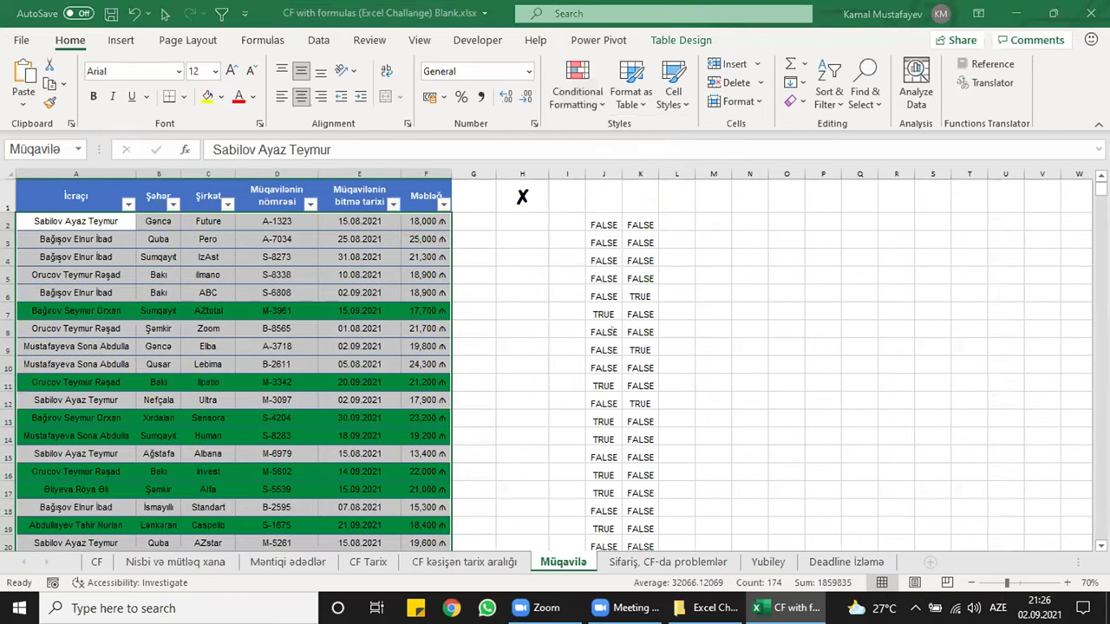
pyautogui.click(280, 131)
pyautogui.click(241, 195)
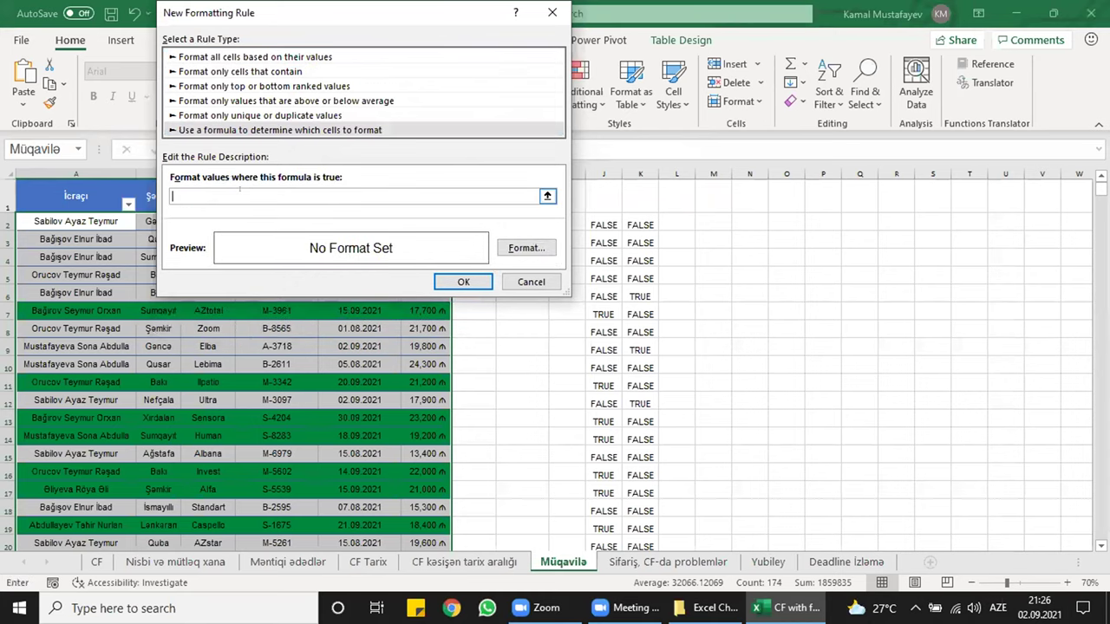
pyautogui.hotkey('ctrl', 'v')
pyautogui.click(526, 248)
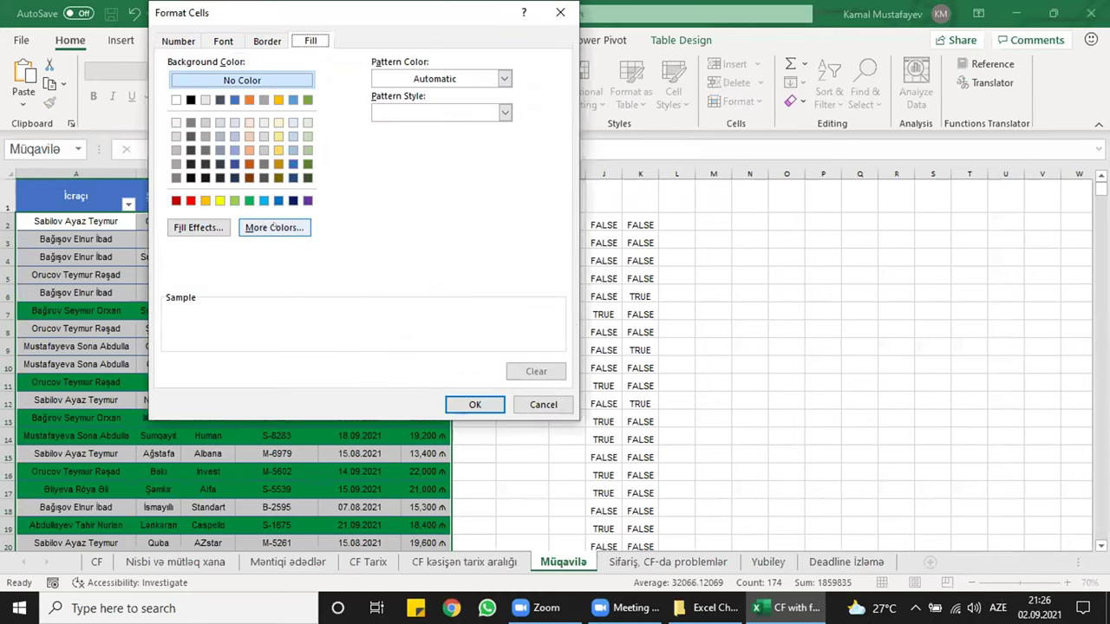
pyautogui.click(219, 200)
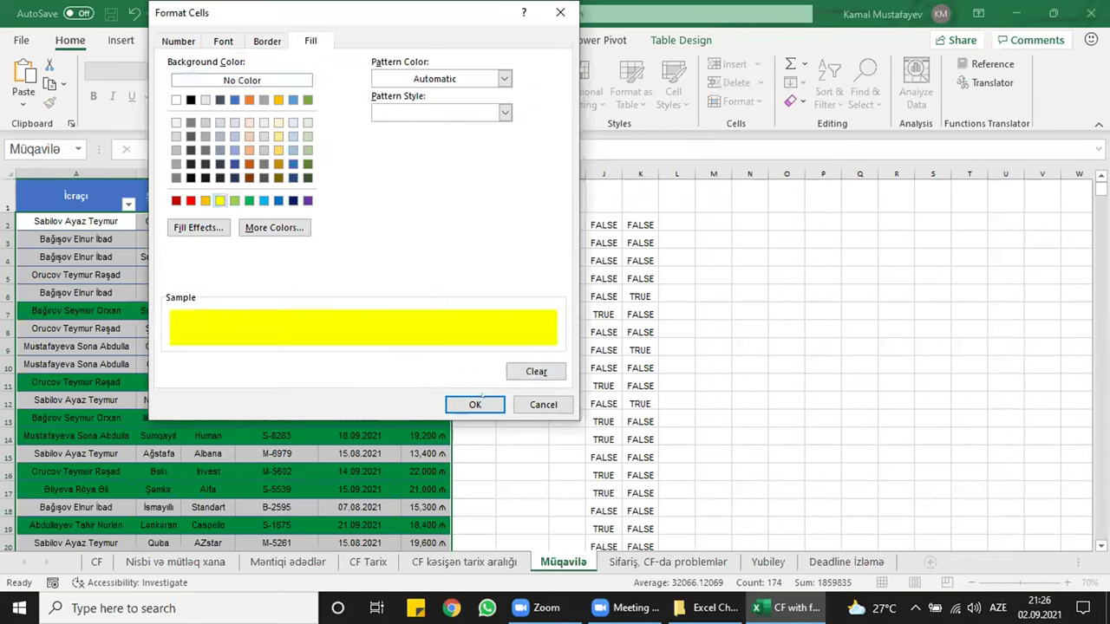
pyautogui.click(475, 405)
pyautogui.click(463, 282)
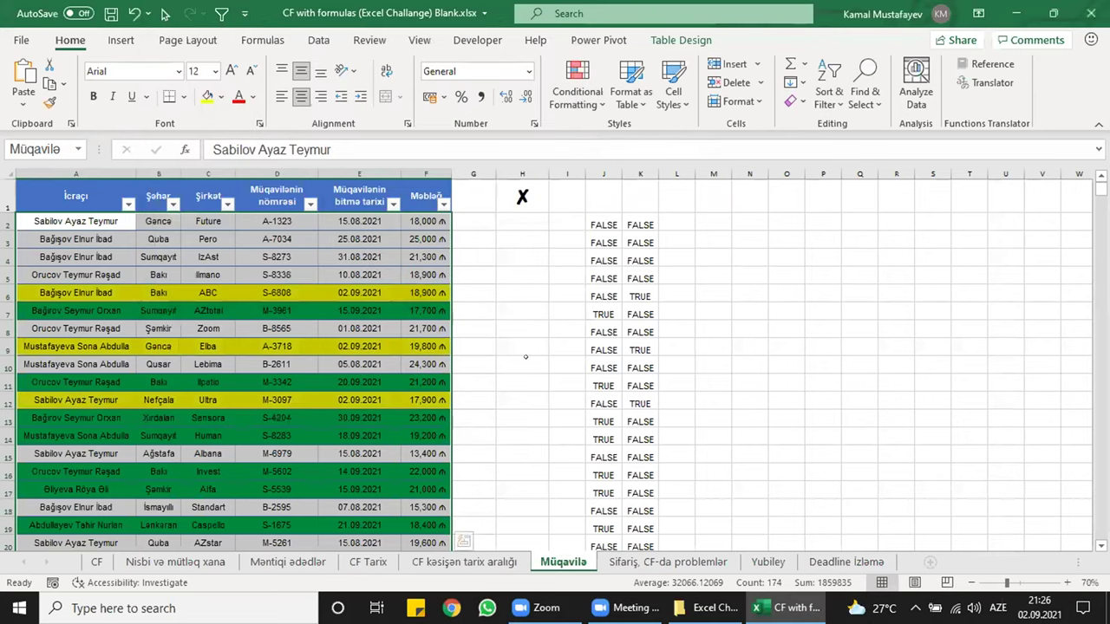
pyautogui.click(524, 356)
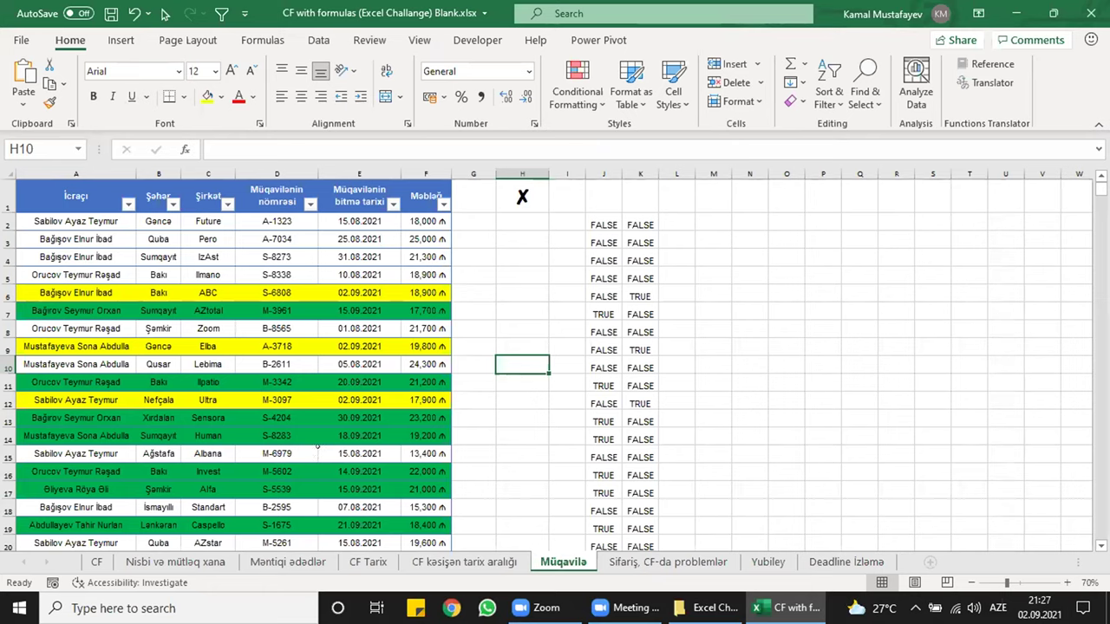
# - Pick the ✗ mark from H1's dropdown list after briefly choosing the tick
pyautogui.click(522, 197)
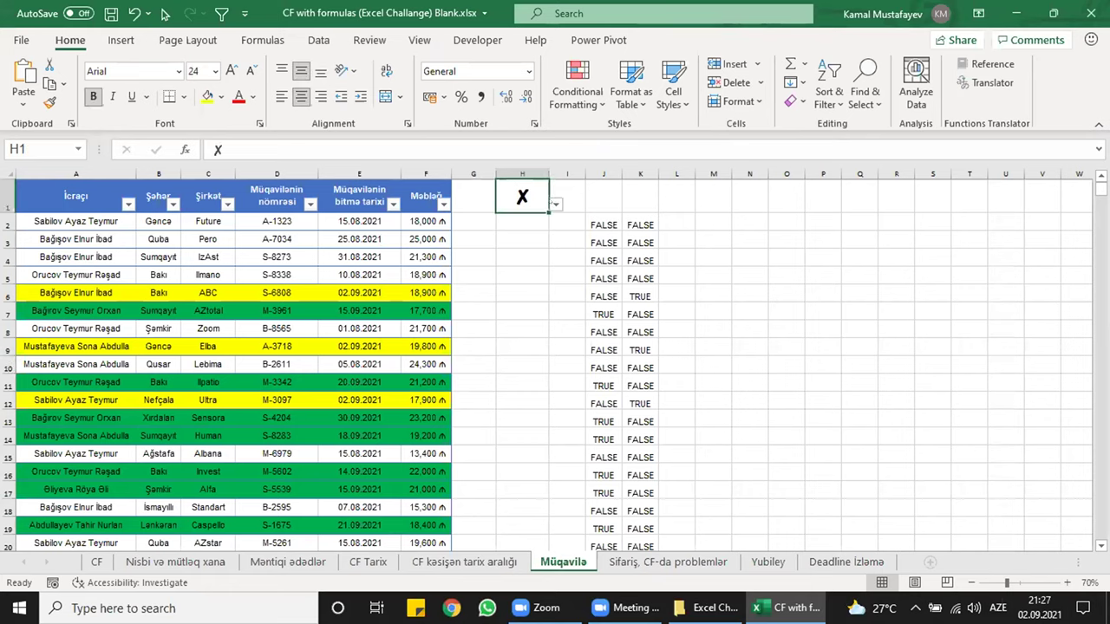
pyautogui.click(555, 204)
pyautogui.click(513, 226)
pyautogui.click(556, 204)
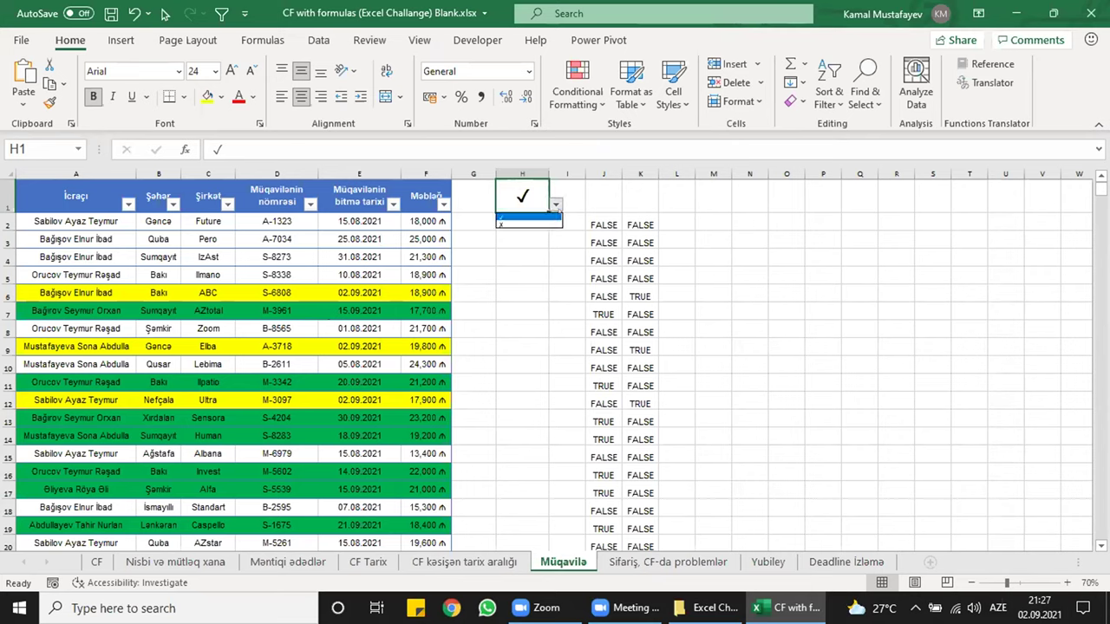
pyautogui.click(520, 225)
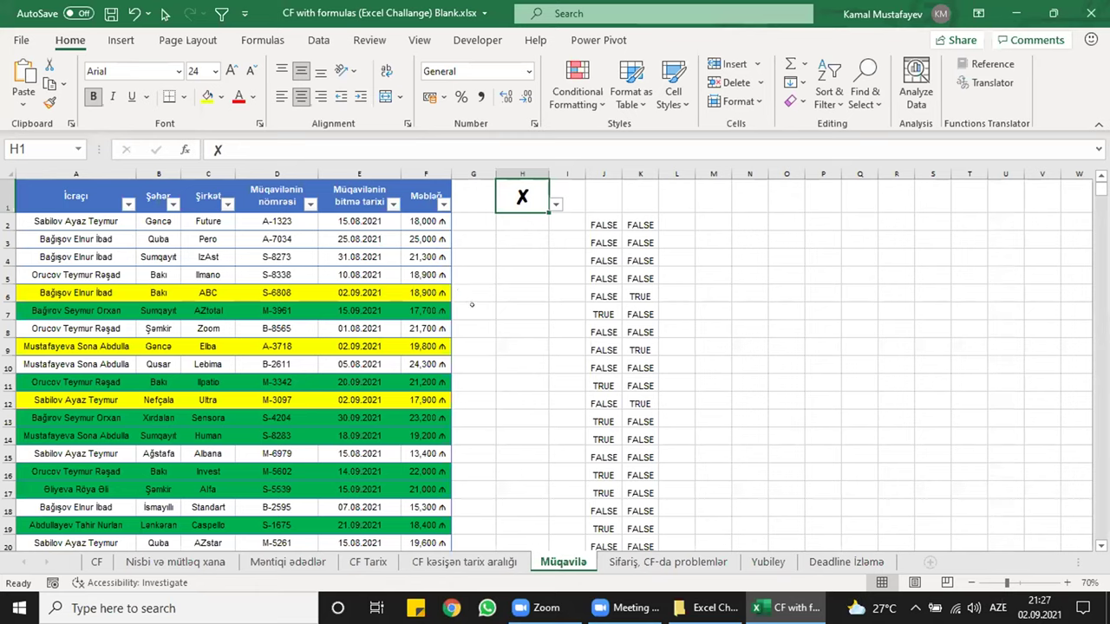
# - Check H1's ✗ without editing, then select the Müqavilə table body
pyautogui.doubleClick(218, 150)
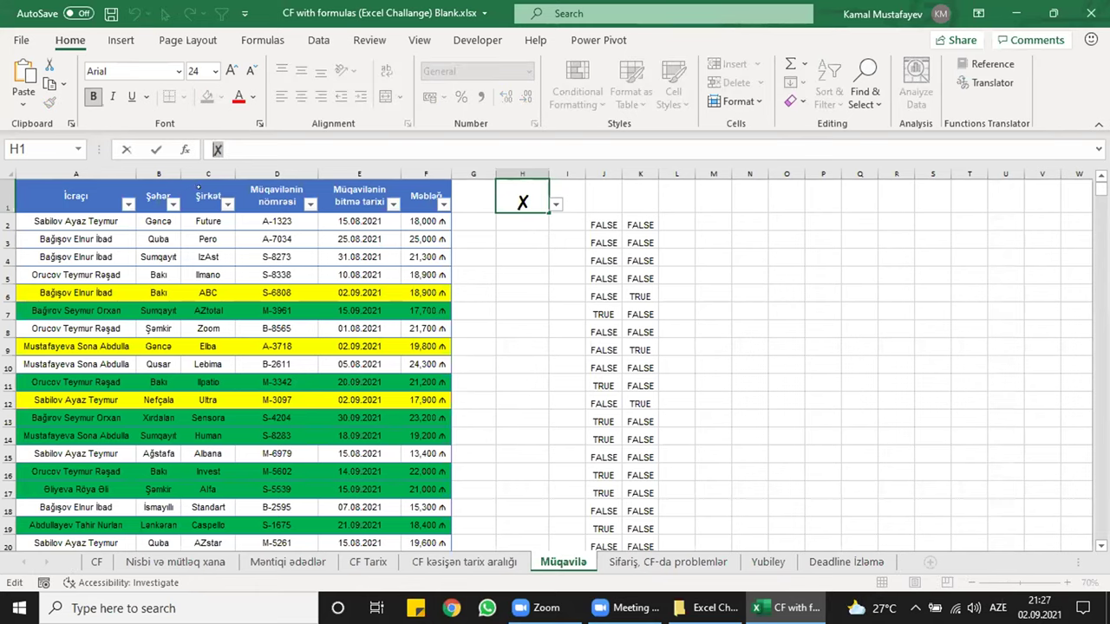
pyautogui.press('Escape')
pyautogui.moveTo(77, 183); pyautogui.dragTo(392, 185)
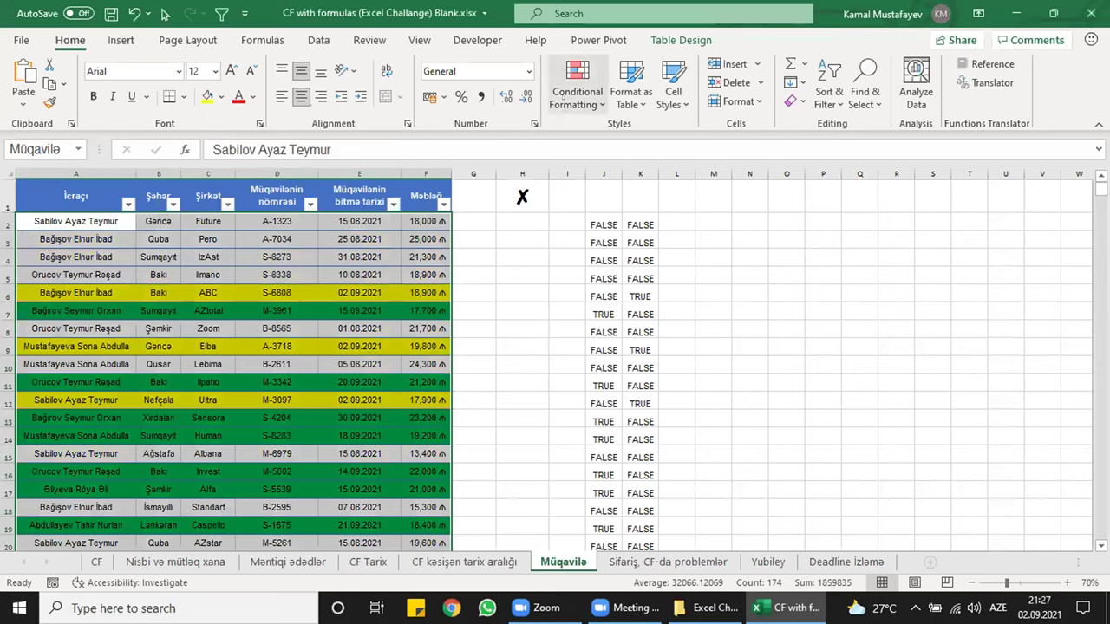
pyautogui.click(577, 85)
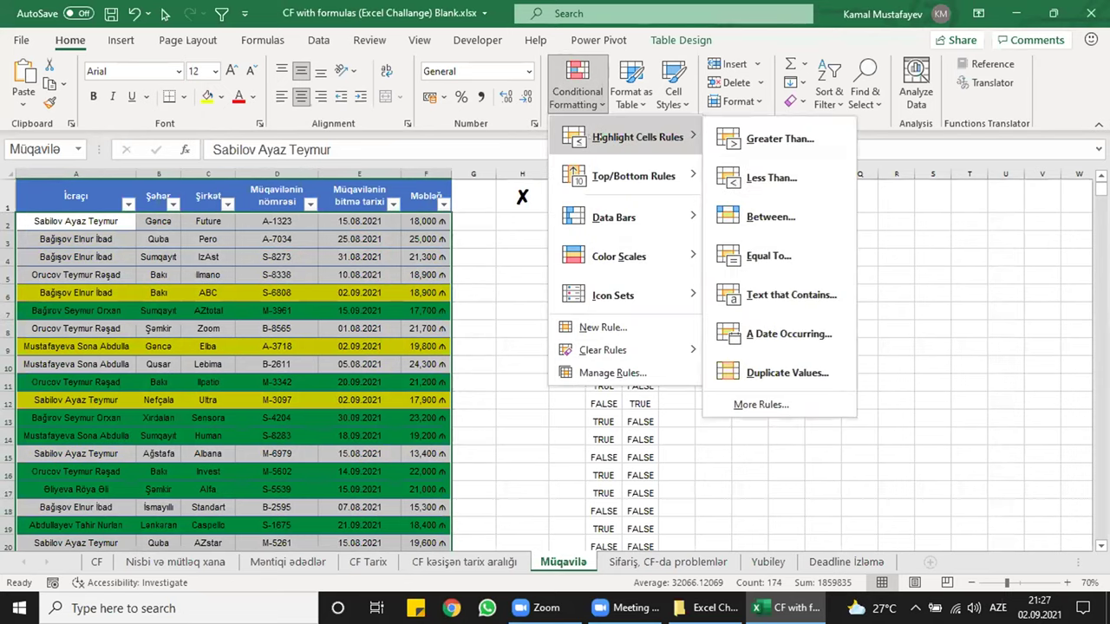
pyautogui.click(612, 373)
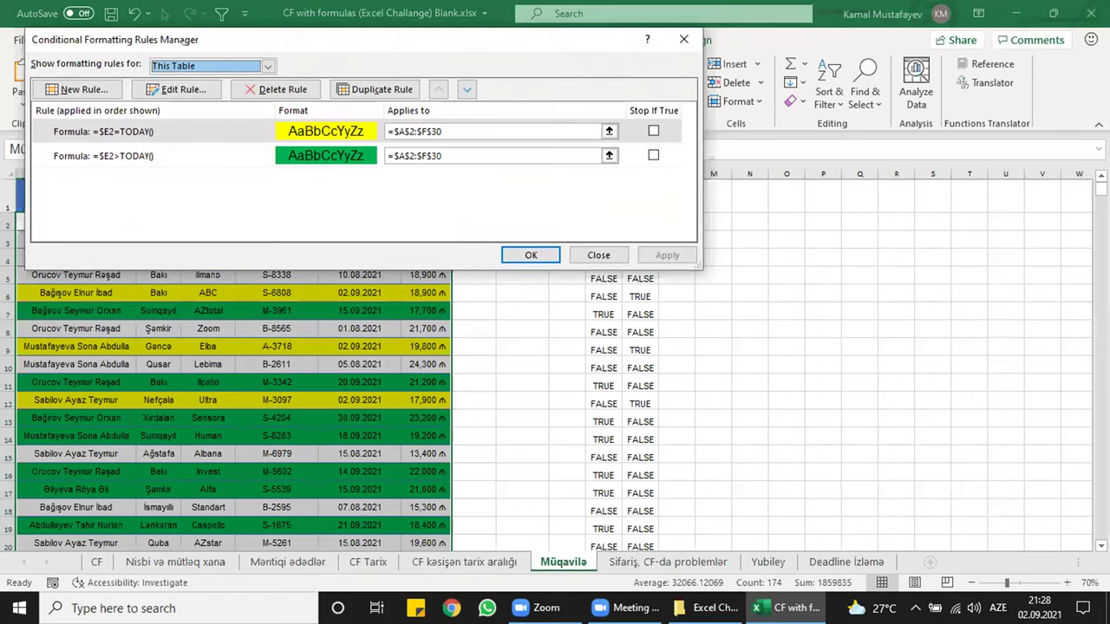
pyautogui.moveTo(347, 39); pyautogui.dragTo(574, 127)
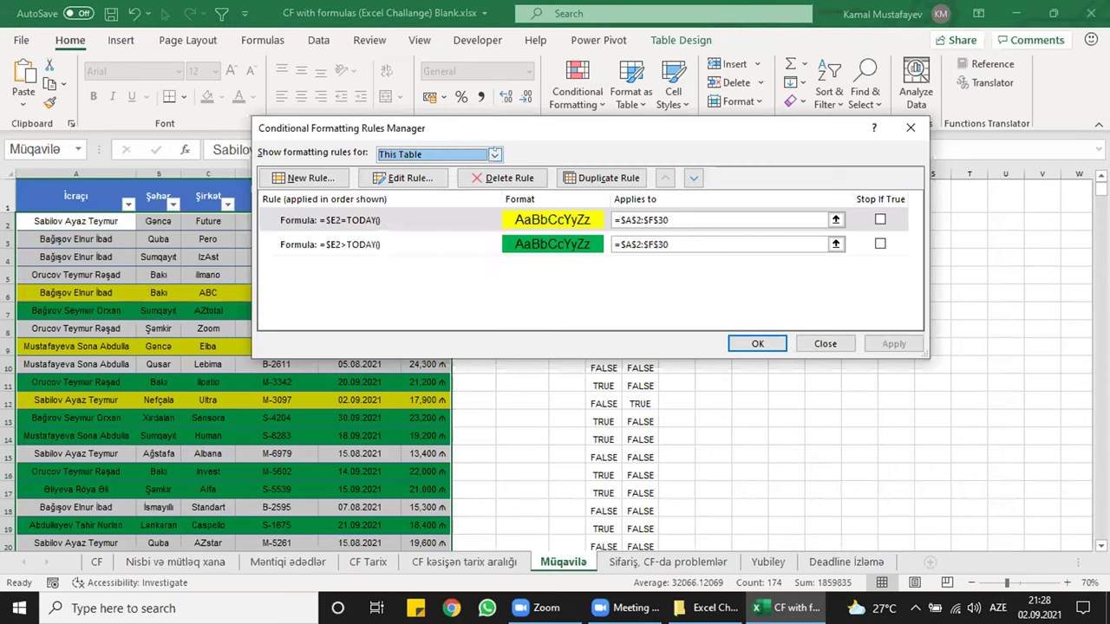
pyautogui.click(493, 155)
pyautogui.click(445, 169)
pyautogui.click(493, 155)
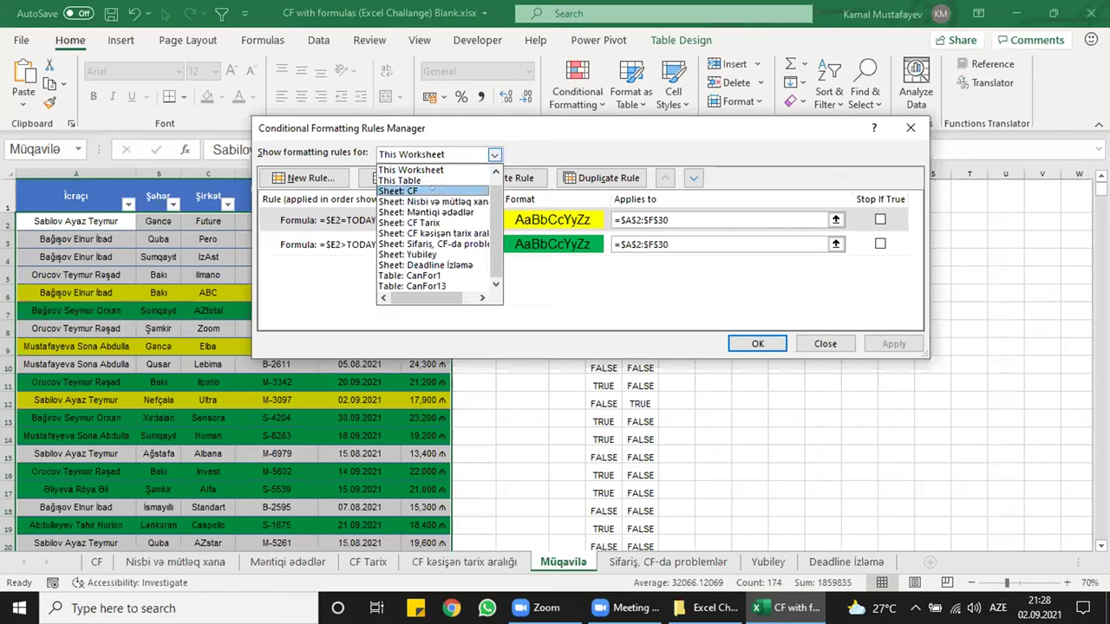
pyautogui.click(407, 190)
pyautogui.click(493, 155)
pyautogui.click(433, 201)
pyautogui.click(484, 155)
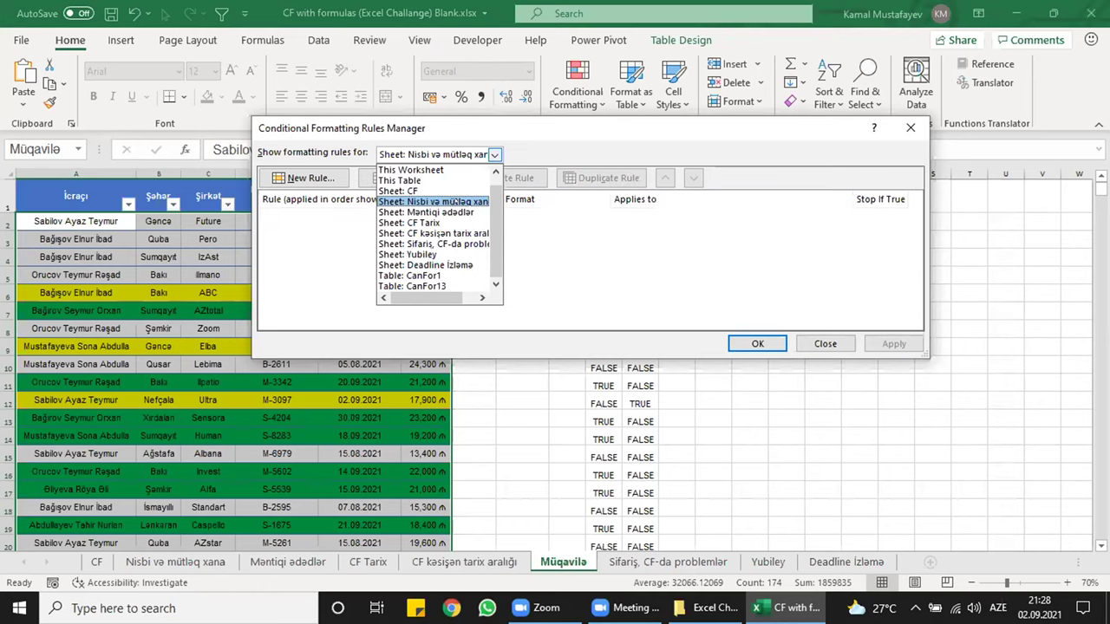
pyautogui.click(408, 223)
pyautogui.click(484, 156)
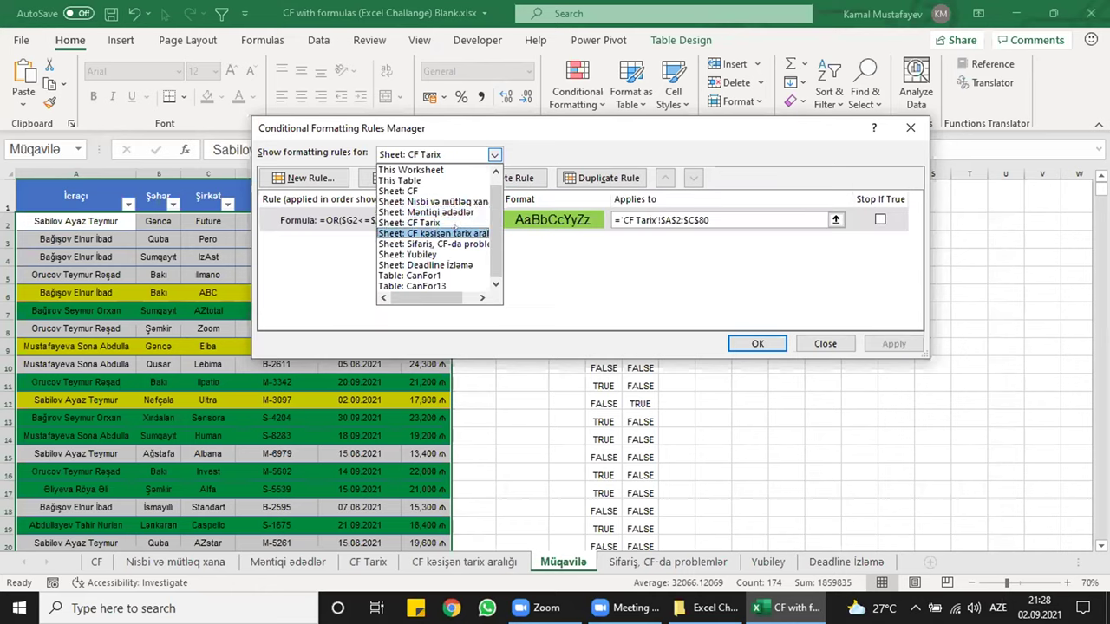
pyautogui.click(482, 233)
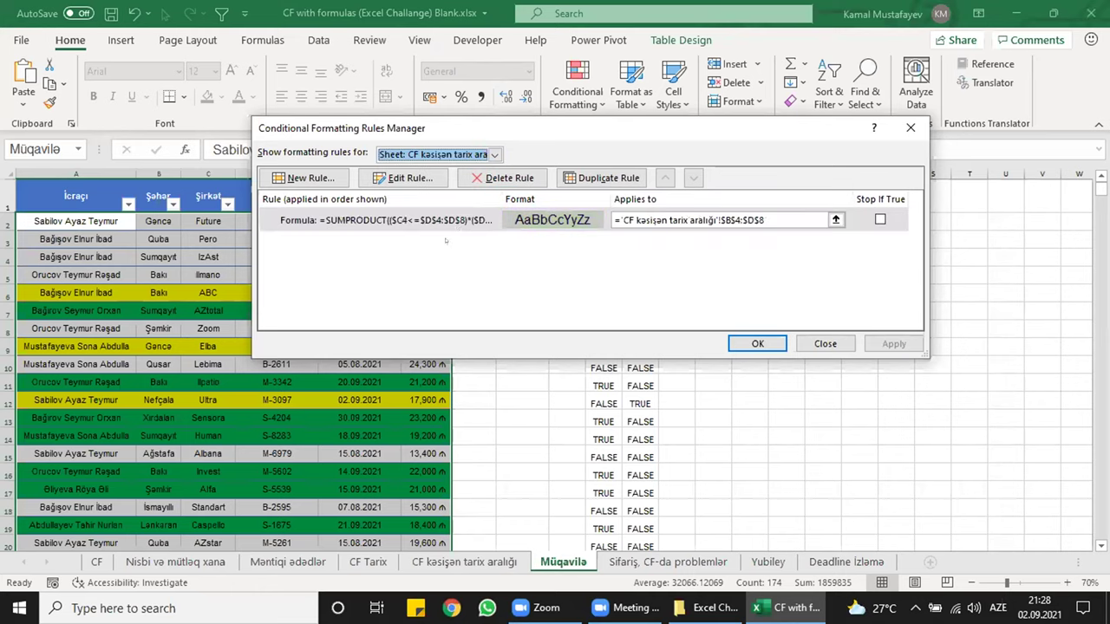
pyautogui.click(495, 154)
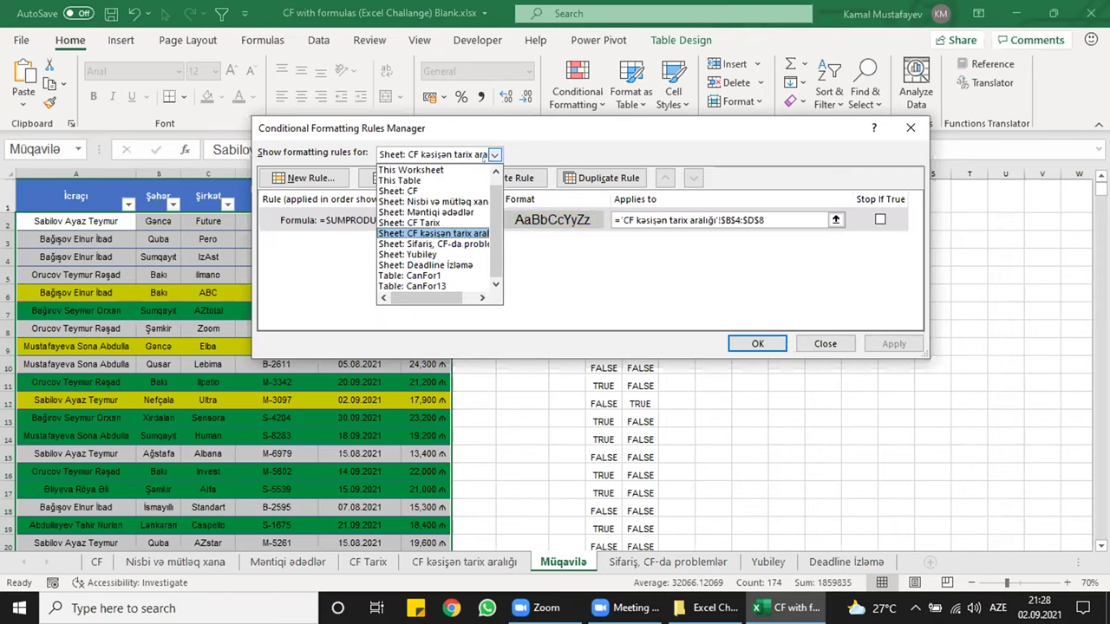
pyautogui.click(399, 180)
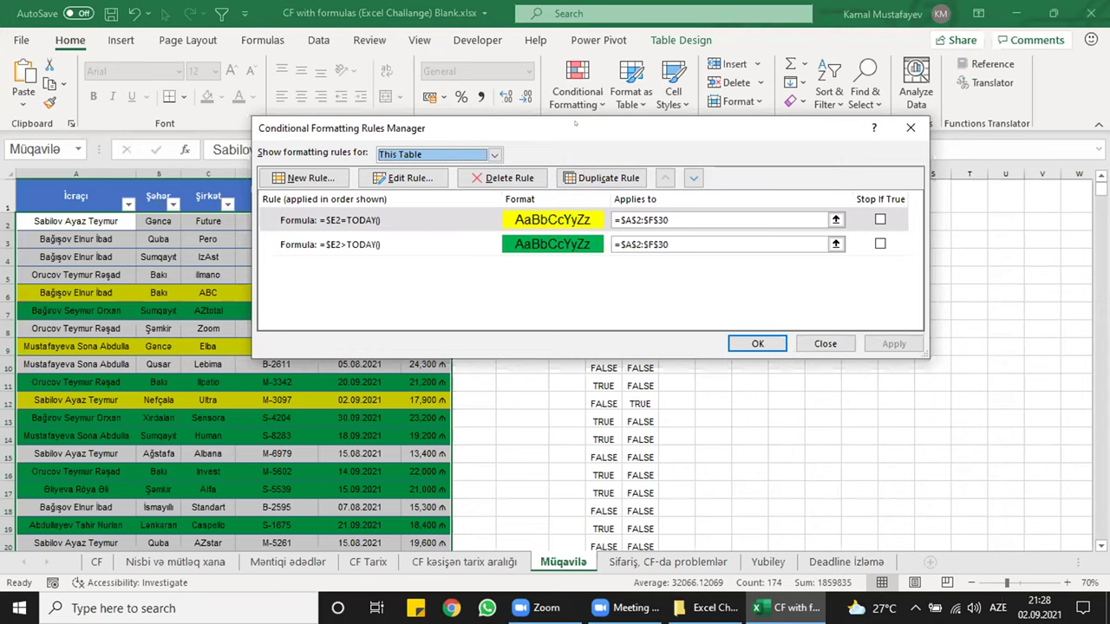
pyautogui.moveTo(561, 134); pyautogui.dragTo(534, 240)
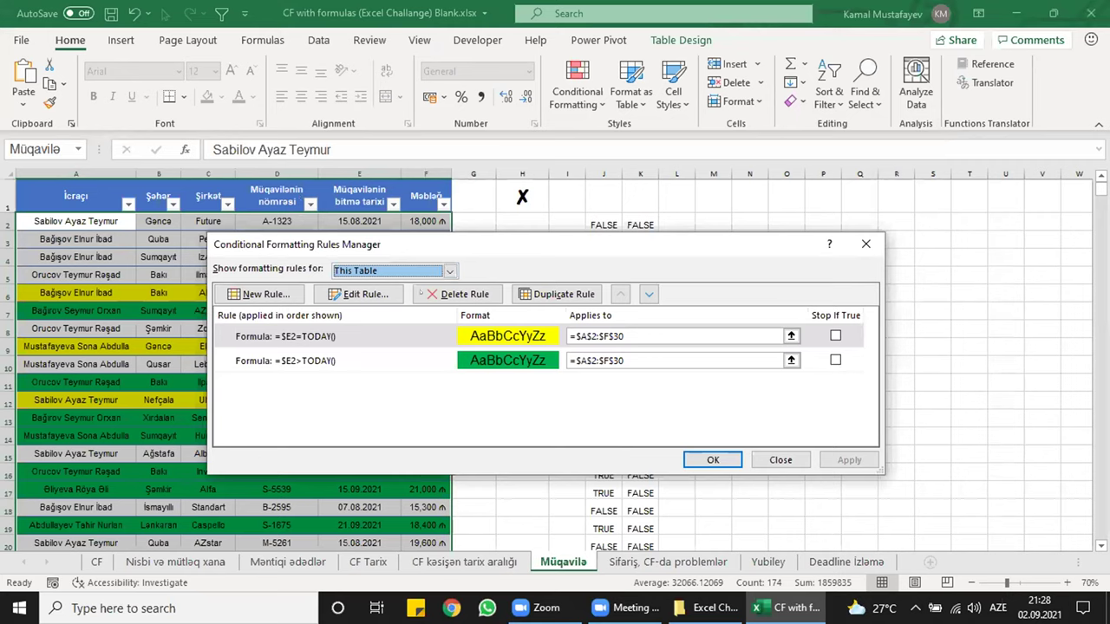
pyautogui.click(866, 244)
pyautogui.click(522, 197)
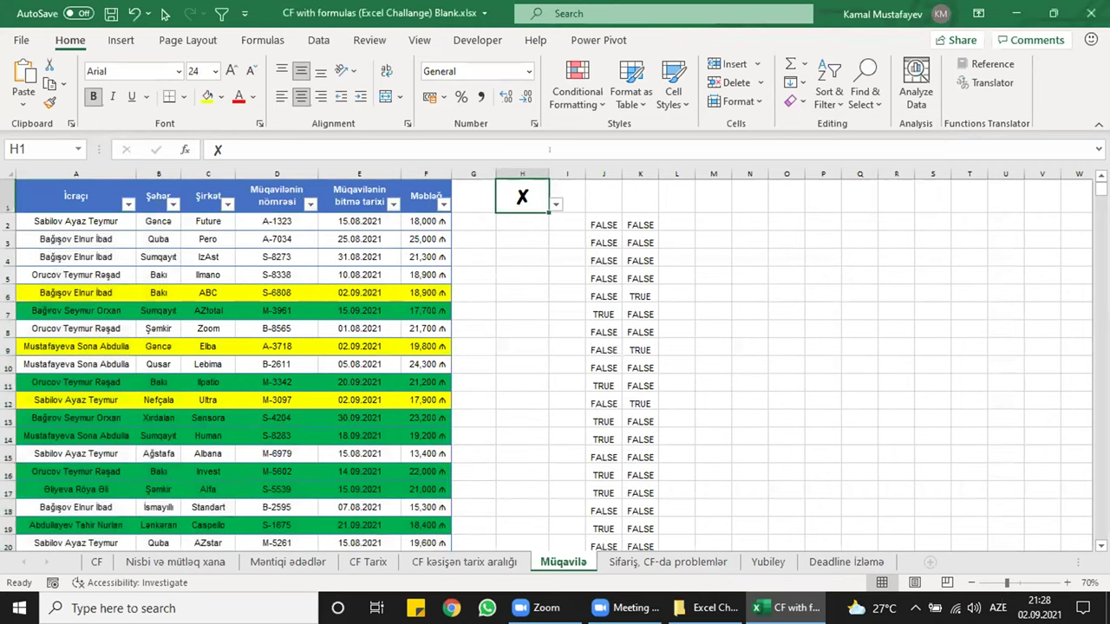
pyautogui.click(576, 91)
pyautogui.moveTo(637, 137)
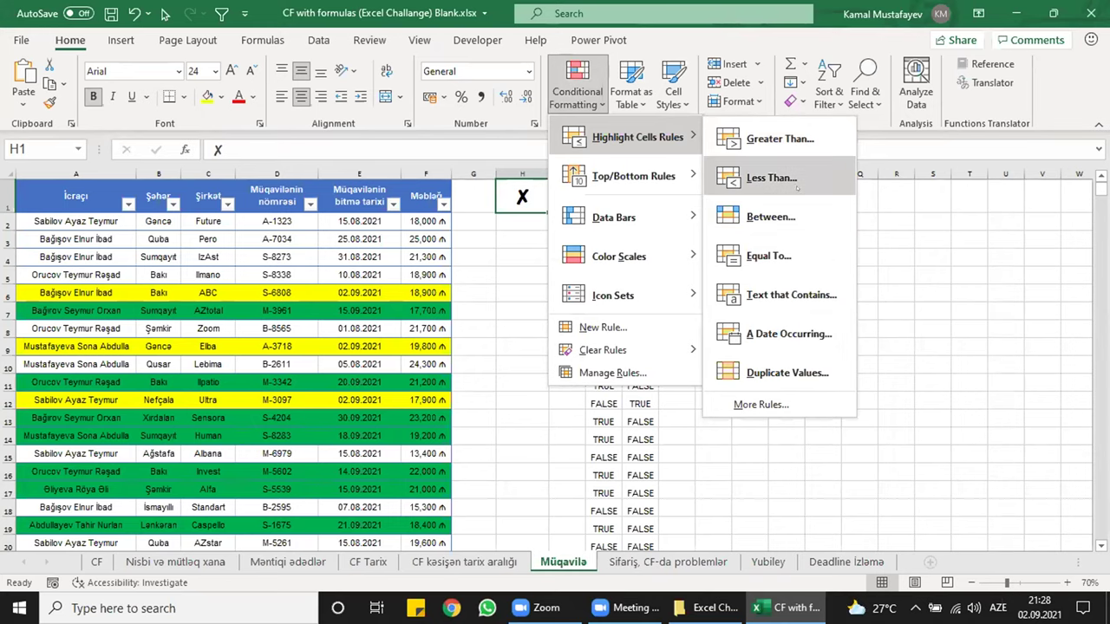
pyautogui.click(791, 295)
pyautogui.click(394, 357)
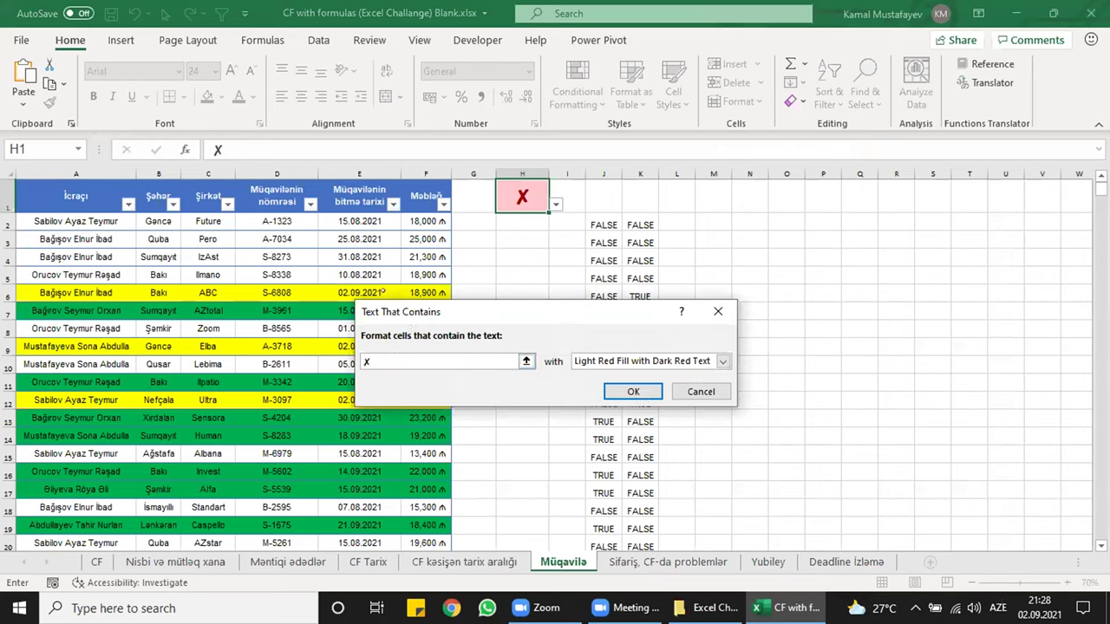
pyautogui.click(722, 361)
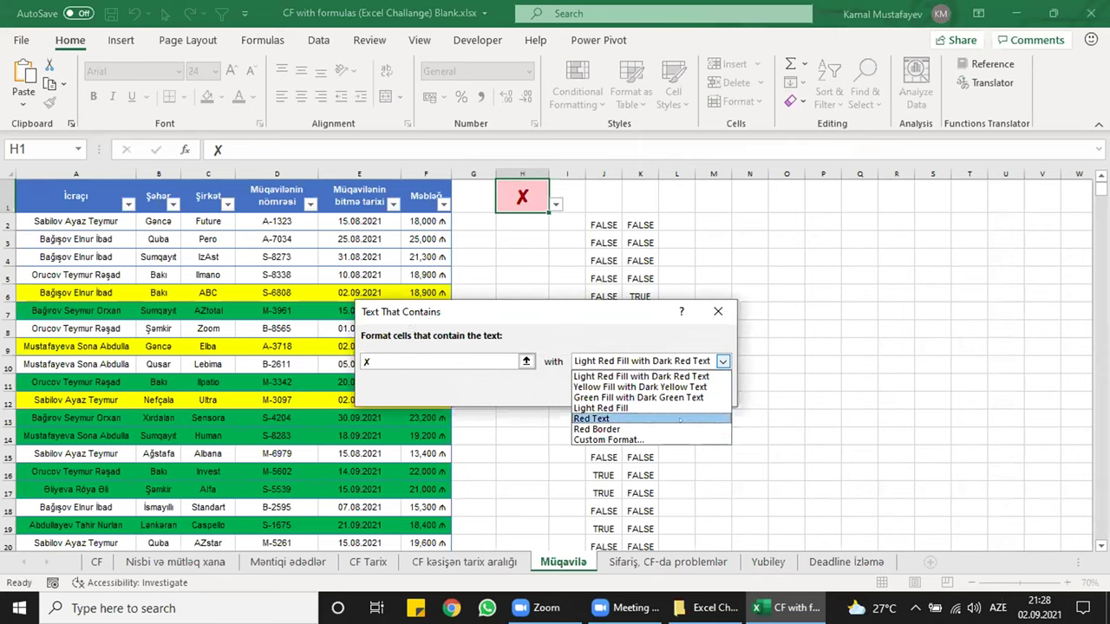
pyautogui.click(659, 440)
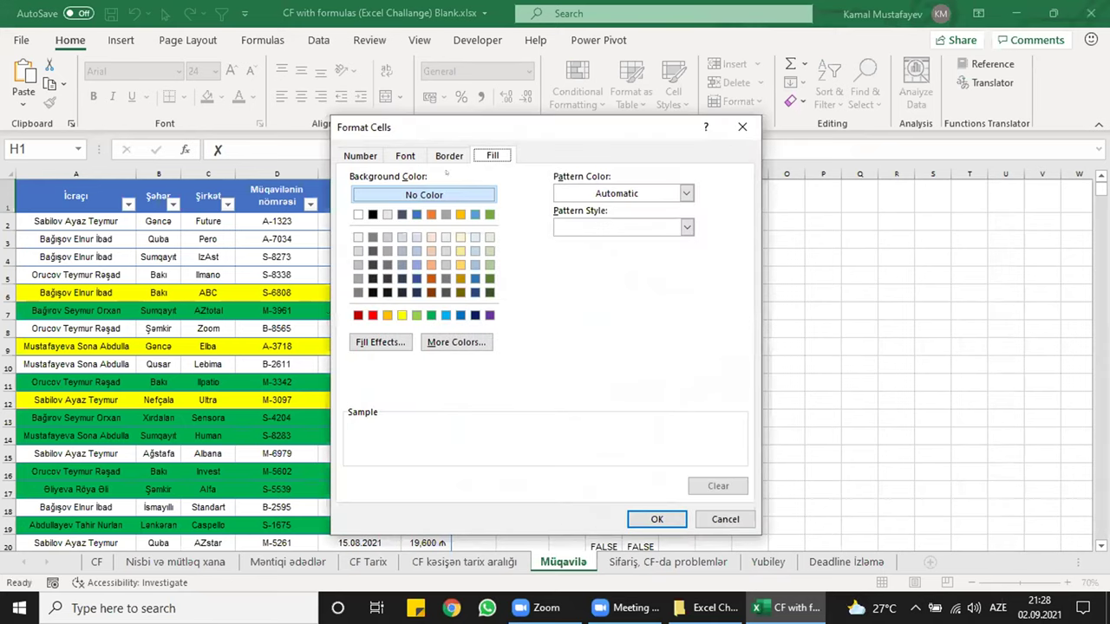
pyautogui.hotkey('ctrl', 'shift', 'Tab')
pyautogui.hotkey('ctrl', 'shift', 'Tab')
pyautogui.hotkey('ctrl', 'shift', 'Tab')
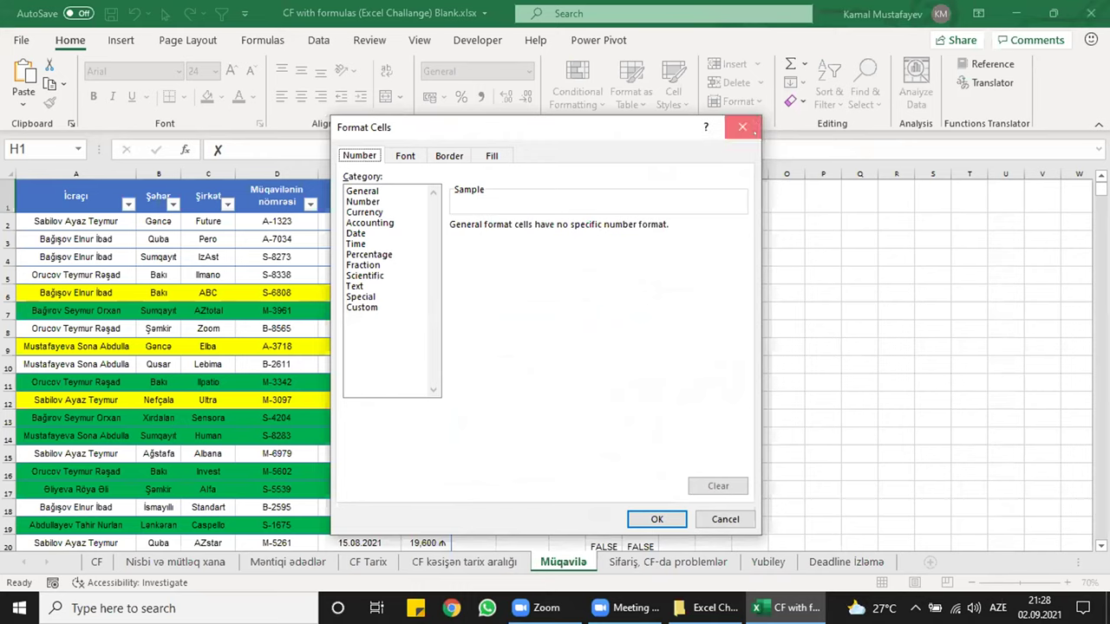
pyautogui.press('Escape')
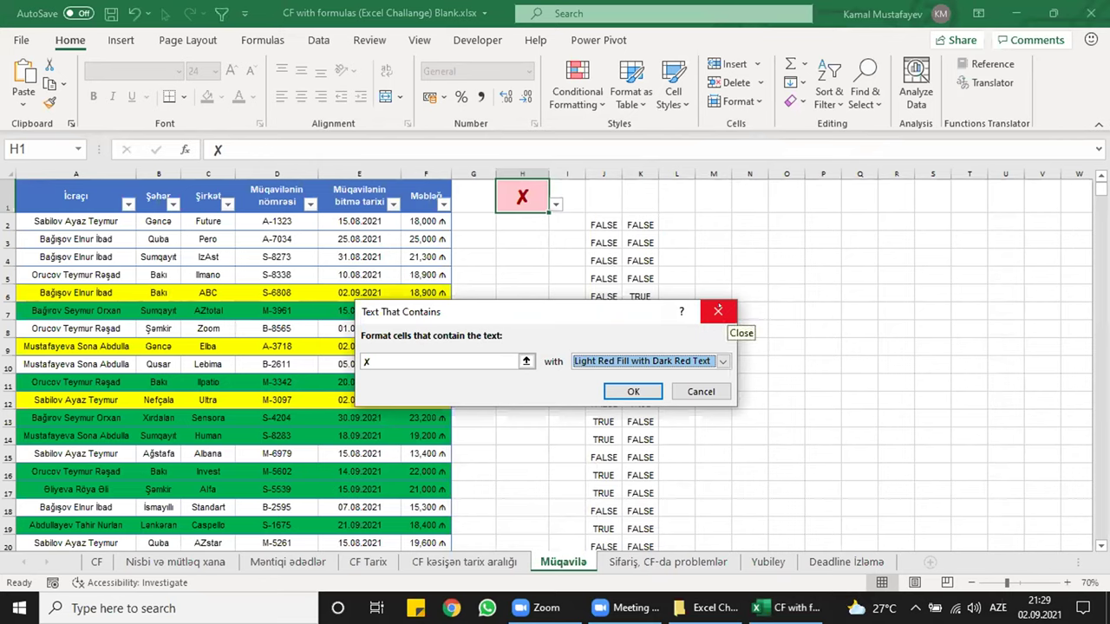
pyautogui.click(718, 310)
pyautogui.press('Down')
pyautogui.press('Down')
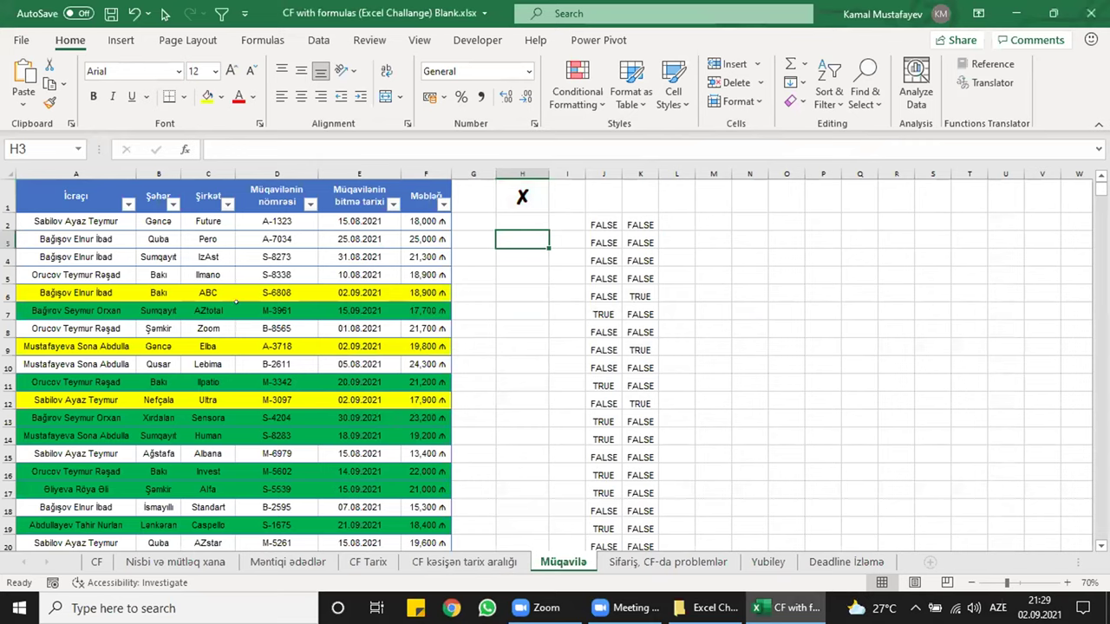
# - Enter =$H$1="X" in H3 with an absolute H1 reference and review it
pyautogui.write('=')
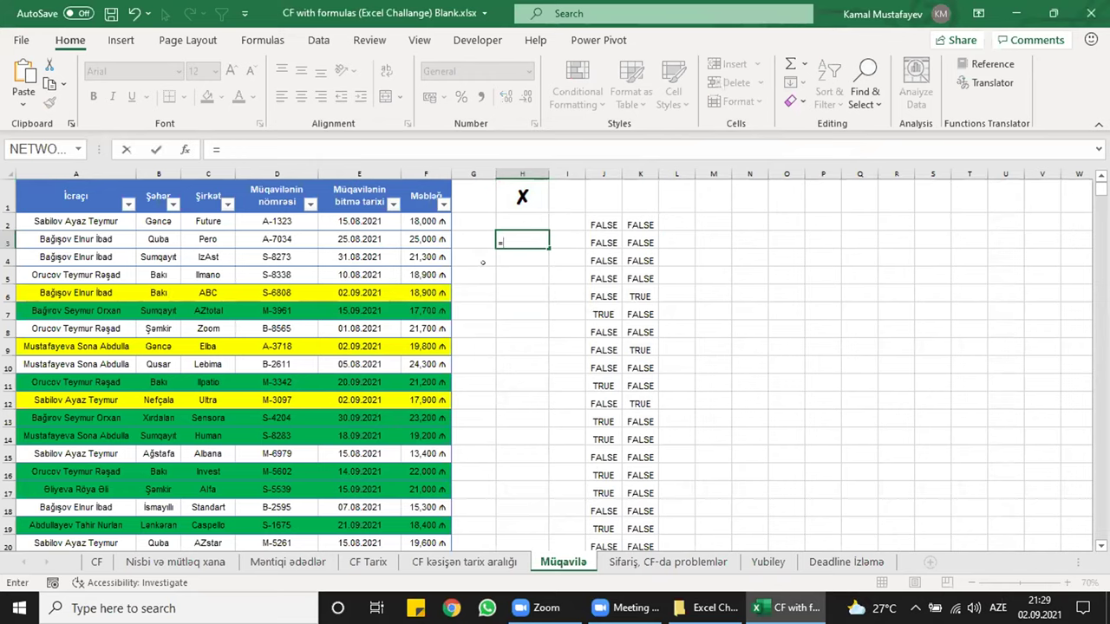
pyautogui.press('Up')
pyautogui.press('Up')
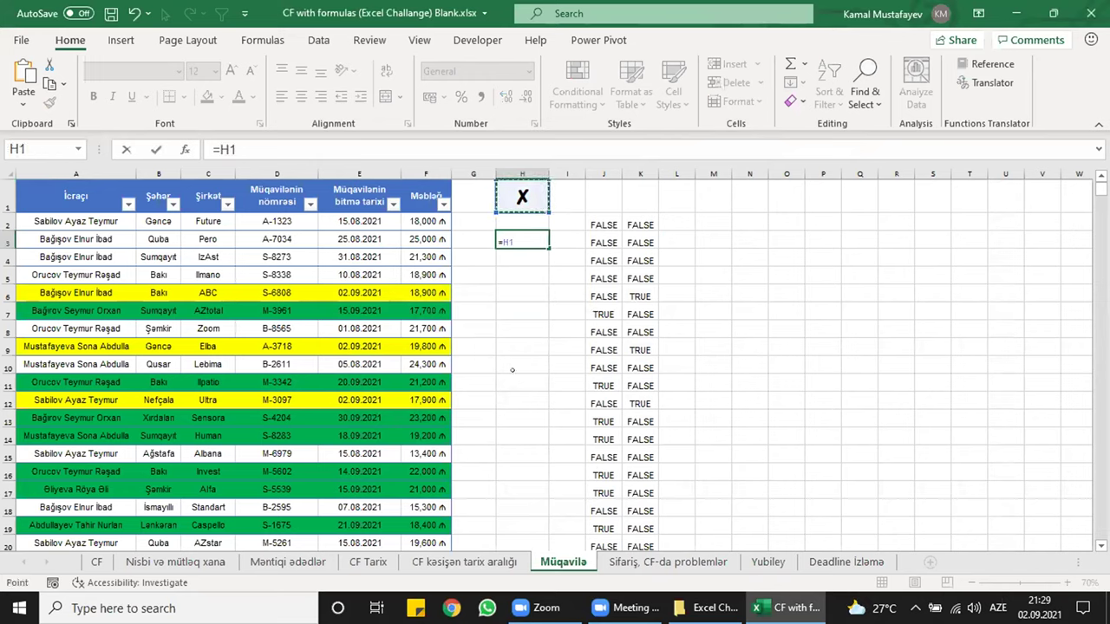
pyautogui.write('=')
pyautogui.write('"X')
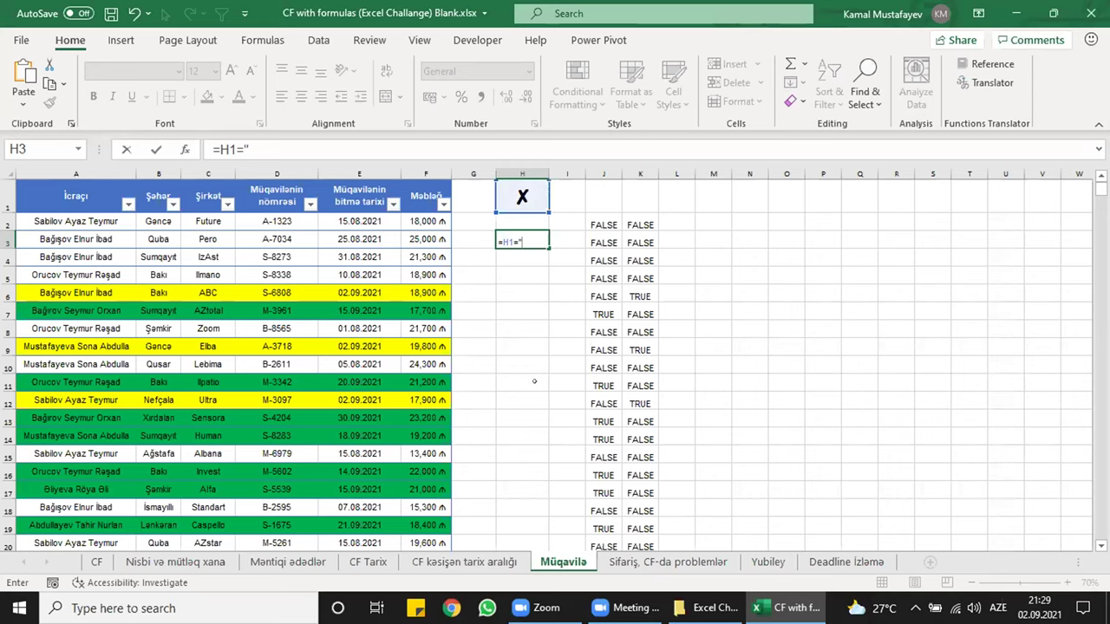
pyautogui.write('"')
pyautogui.press('Return')
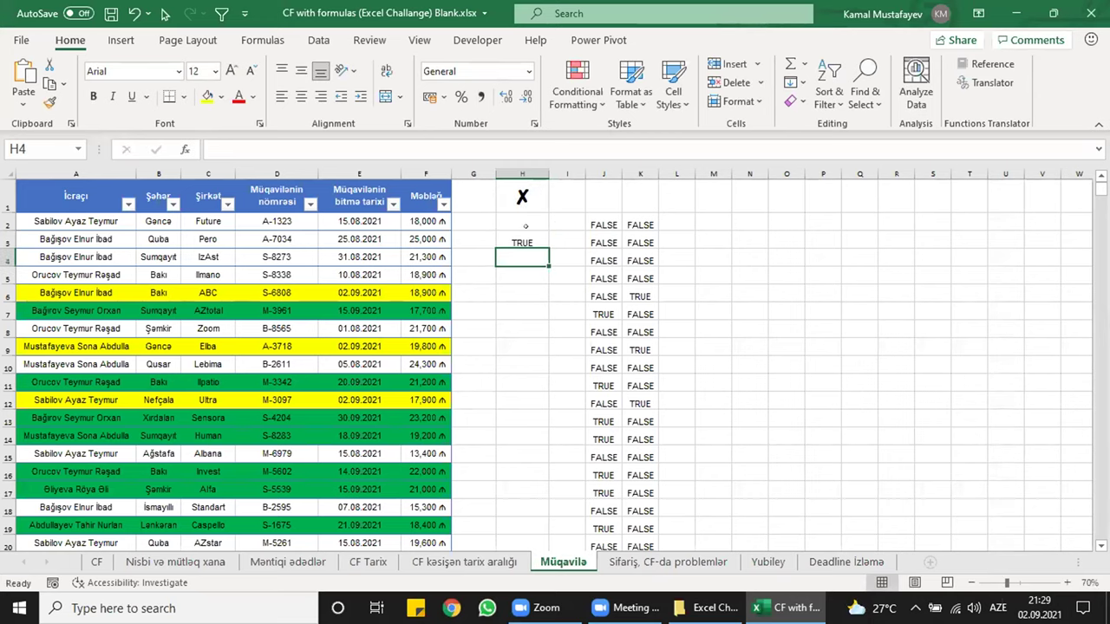
pyautogui.press('Up')
pyautogui.press('F2')
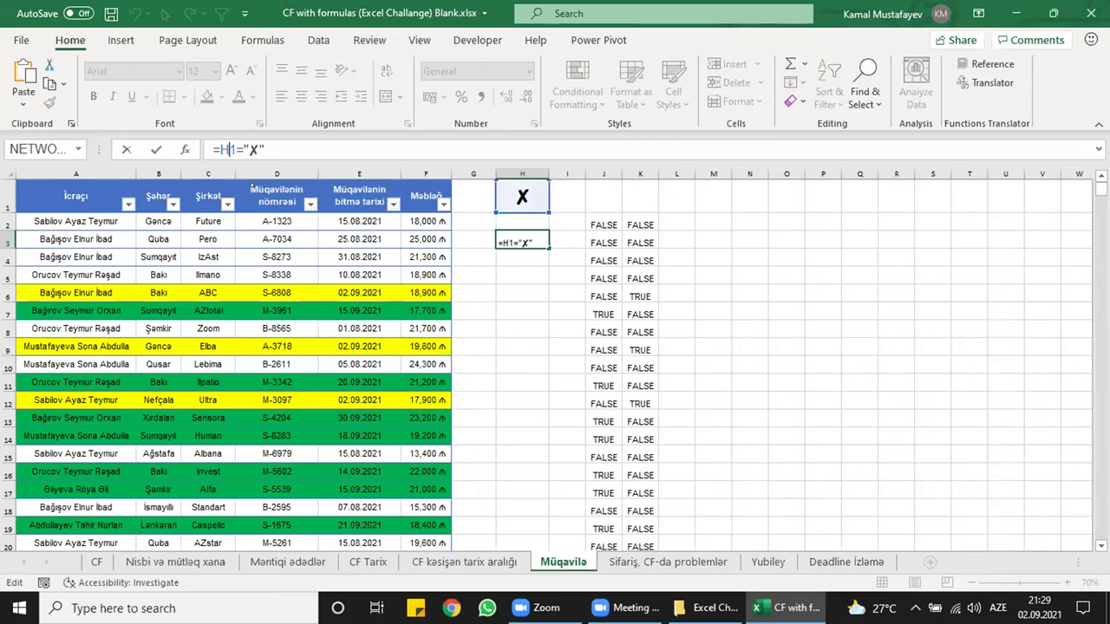
pyautogui.press('F4')
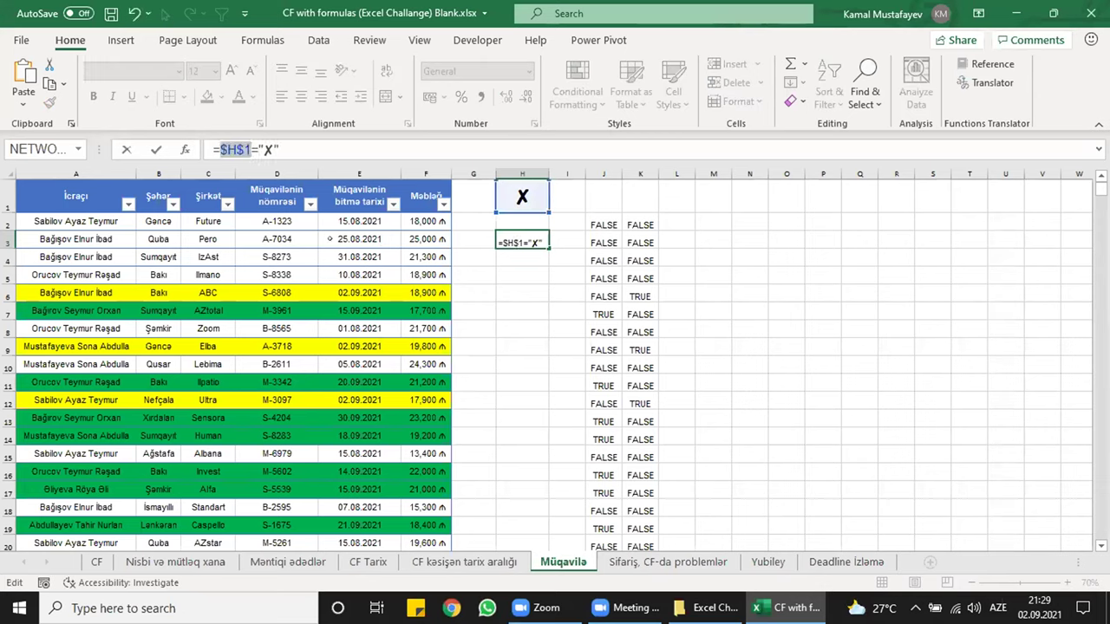
pyautogui.press('Return')
pyautogui.press('Up')
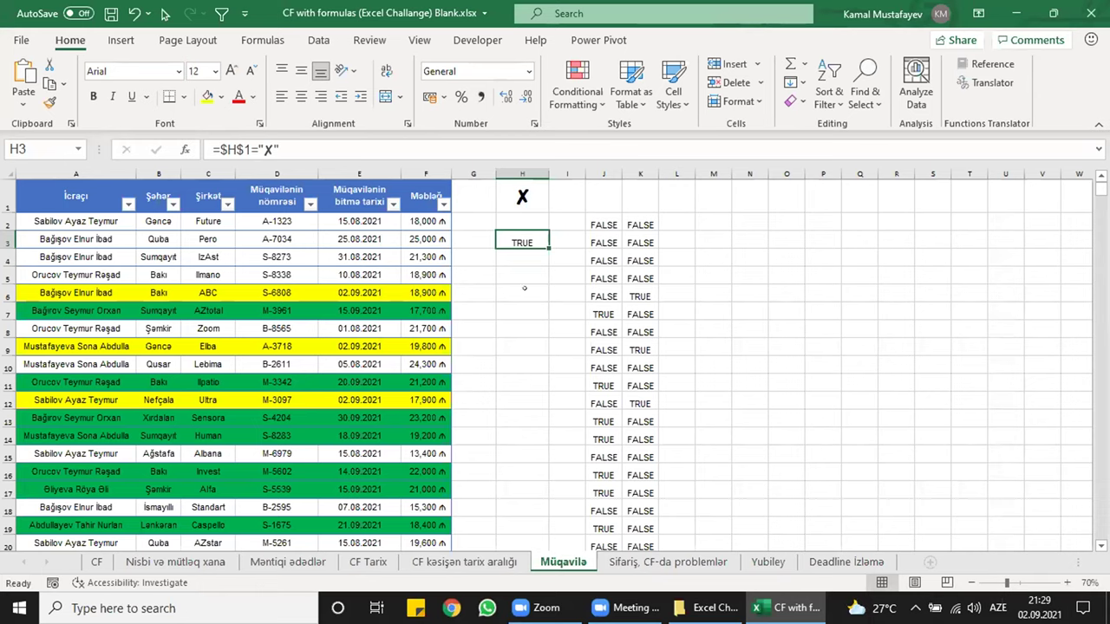
pyautogui.press('F2')
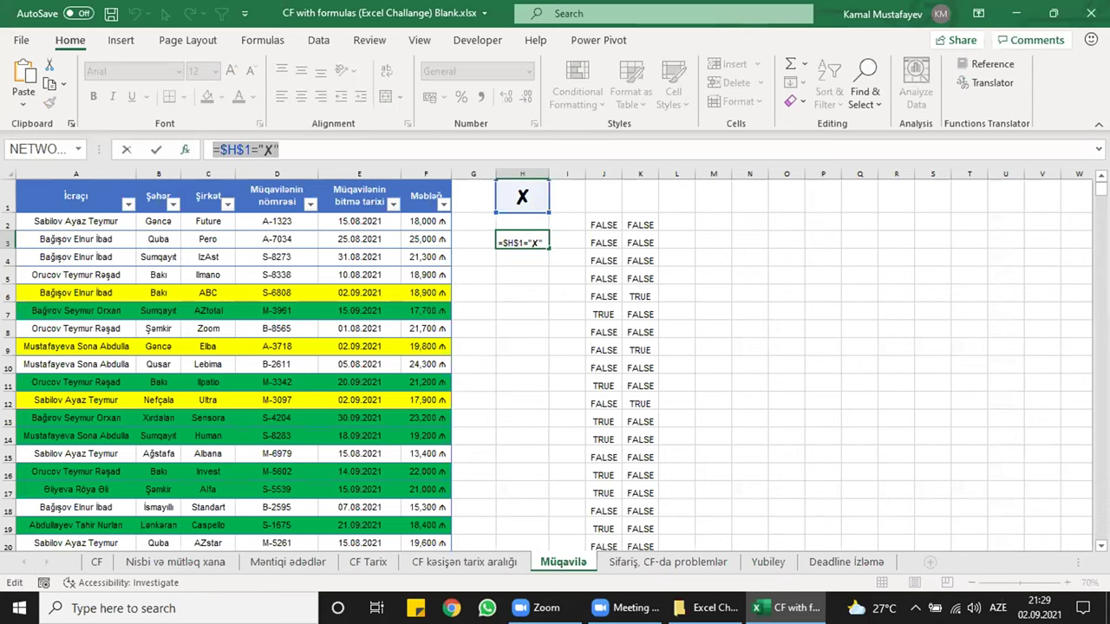
pyautogui.press('Escape')
# - Add a no-format formula rule =$H$1="✗" to the table's data rows A2:F30
pyautogui.moveTo(69, 182); pyautogui.dragTo(425, 183)
pyautogui.click(576, 86)
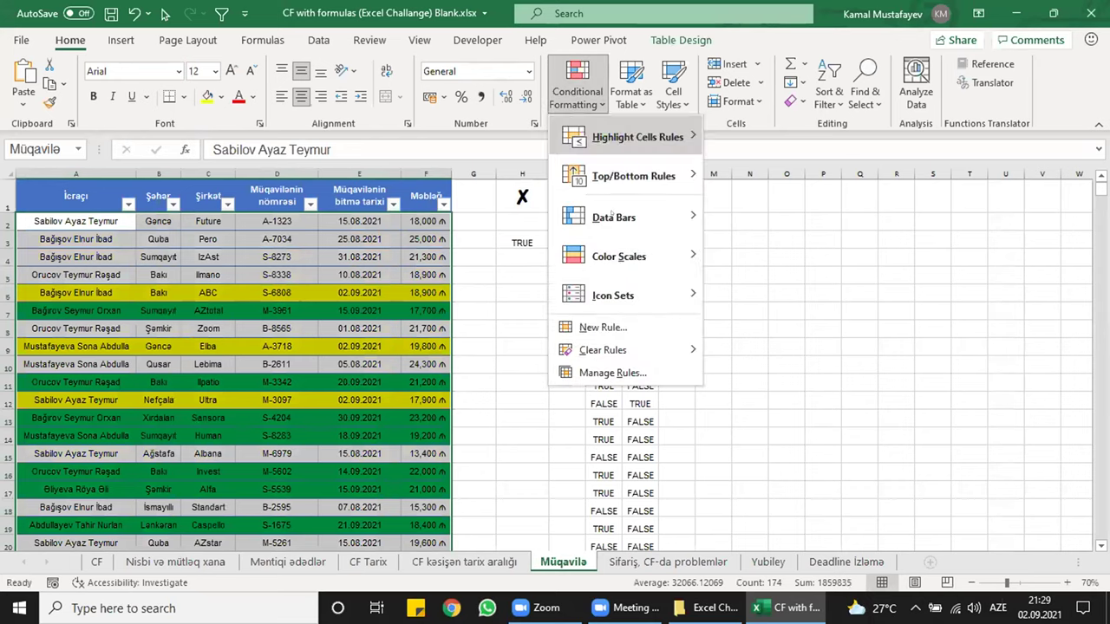
pyautogui.click(586, 327)
pyautogui.click(417, 317)
pyautogui.press('Tab')
pyautogui.write('=$H$1="X"')
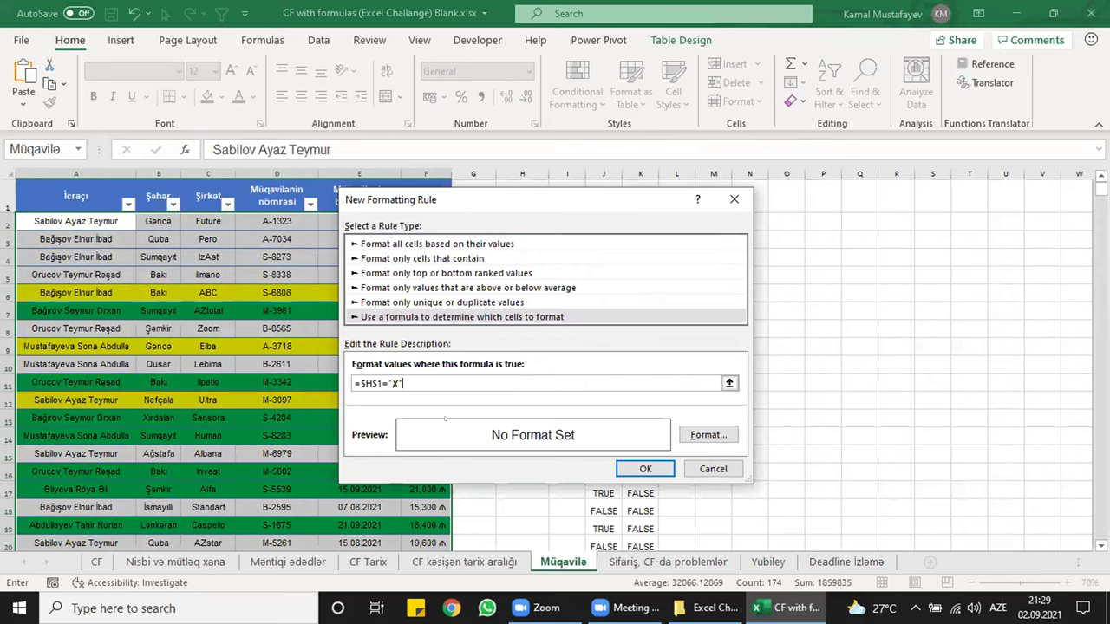
pyautogui.click(641, 468)
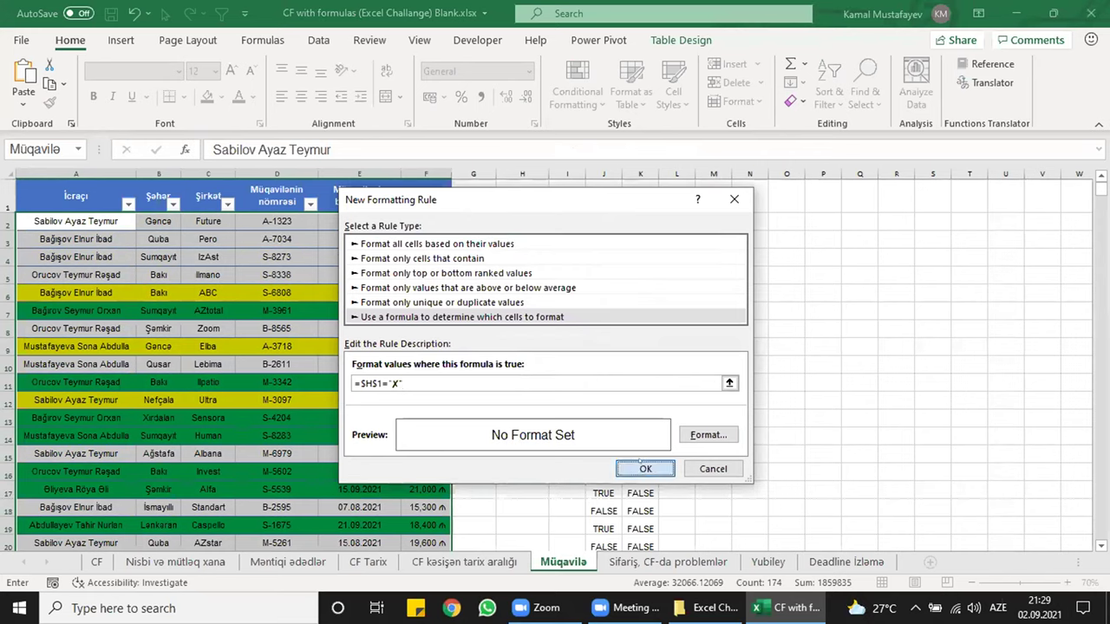
pyautogui.click(577, 96)
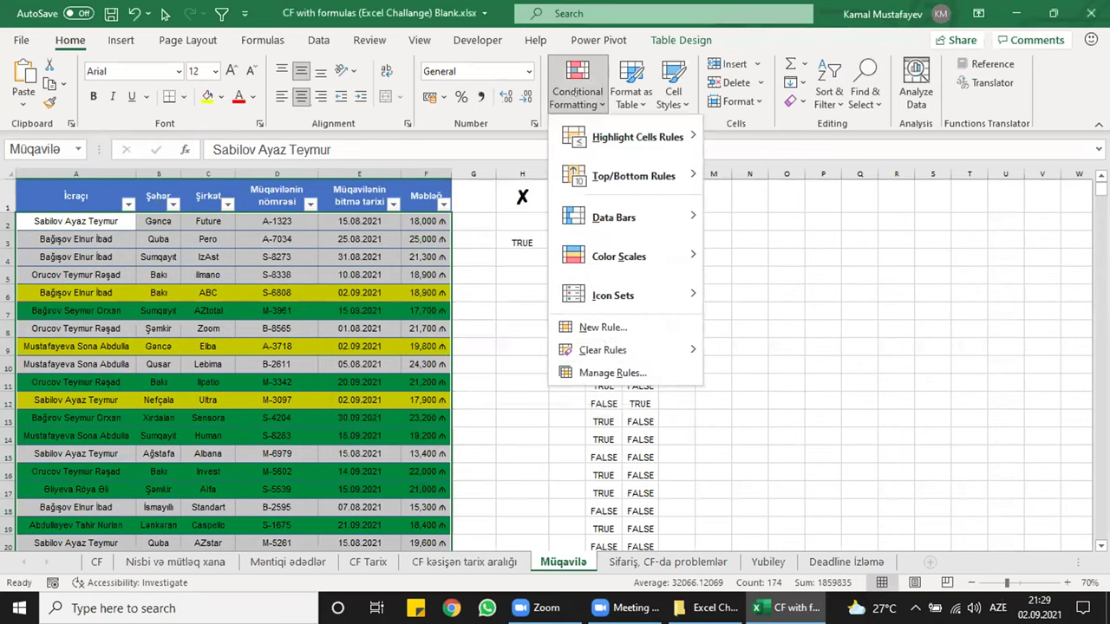
# - Tick Stop If True for the =$H$1="✗" rule in the rules manager
pyautogui.click(598, 372)
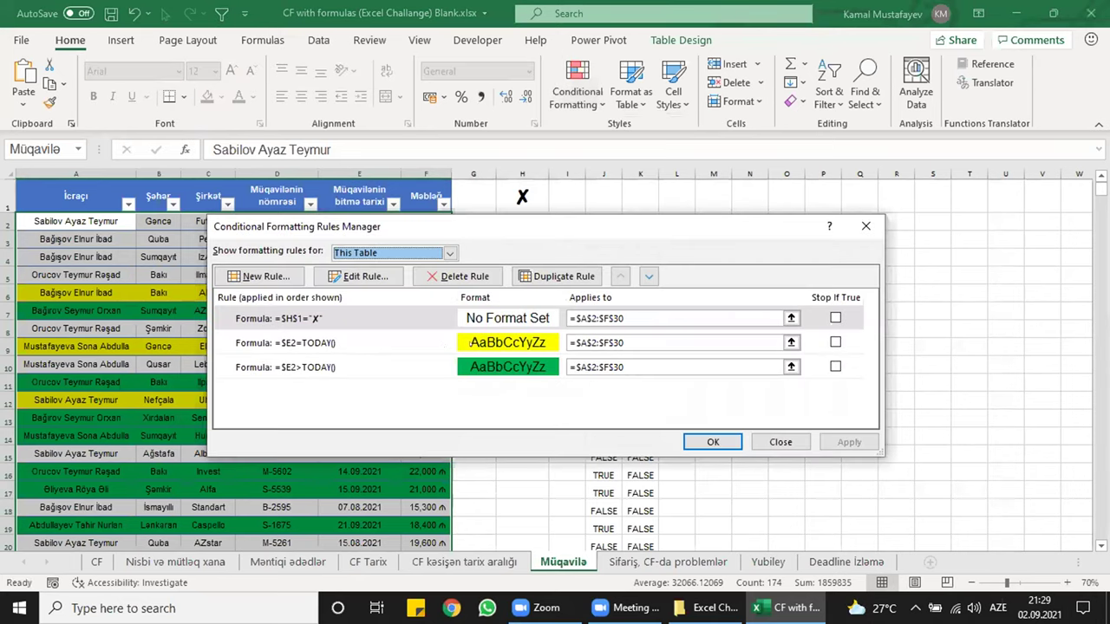
pyautogui.click(835, 317)
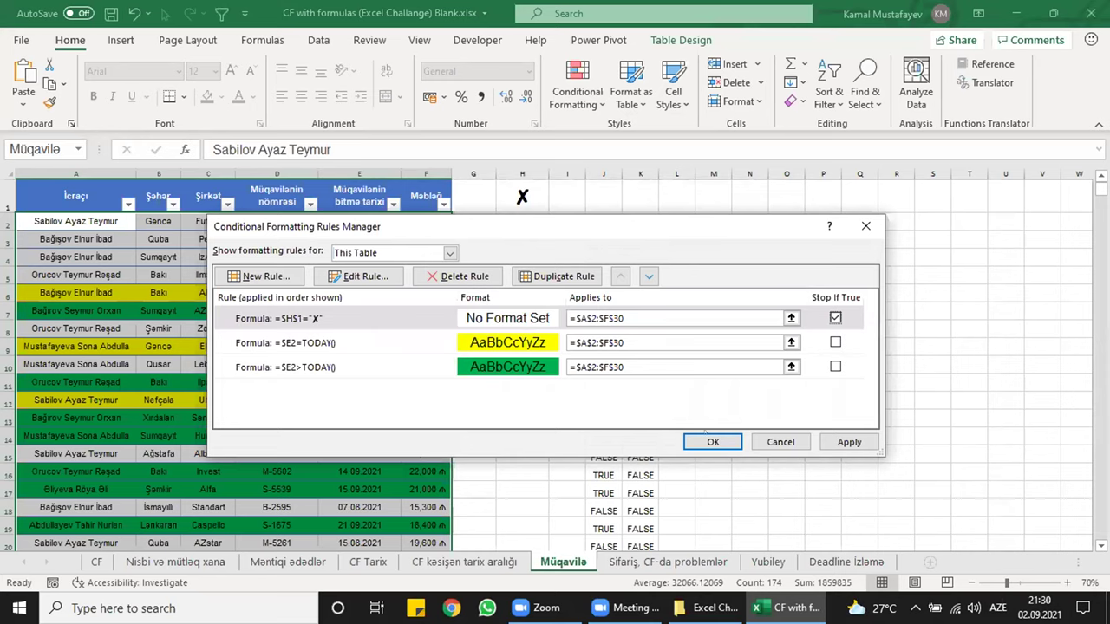
pyautogui.click(704, 441)
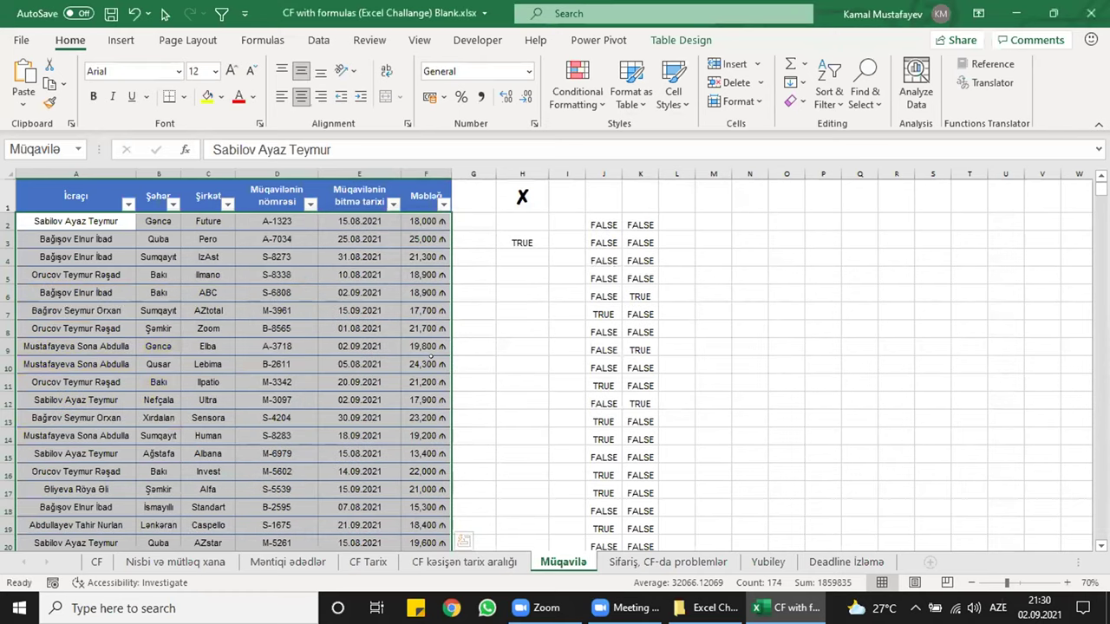
# - Set H1 to the ✓ mark from its dropdown
pyautogui.click(276, 311)
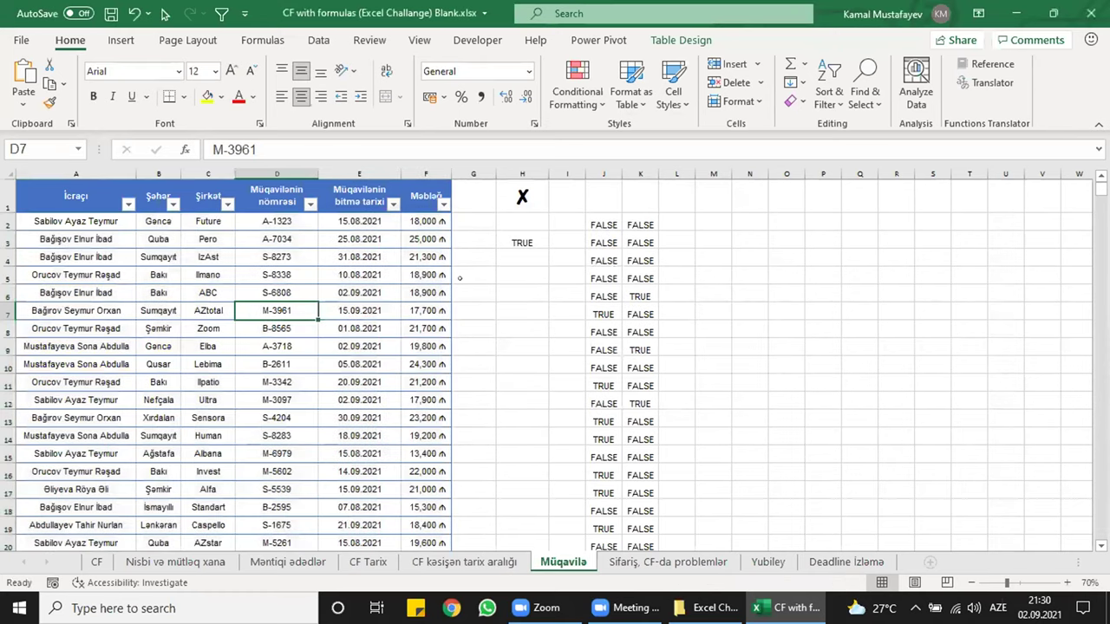
pyautogui.click(512, 197)
pyautogui.click(556, 204)
pyautogui.click(520, 217)
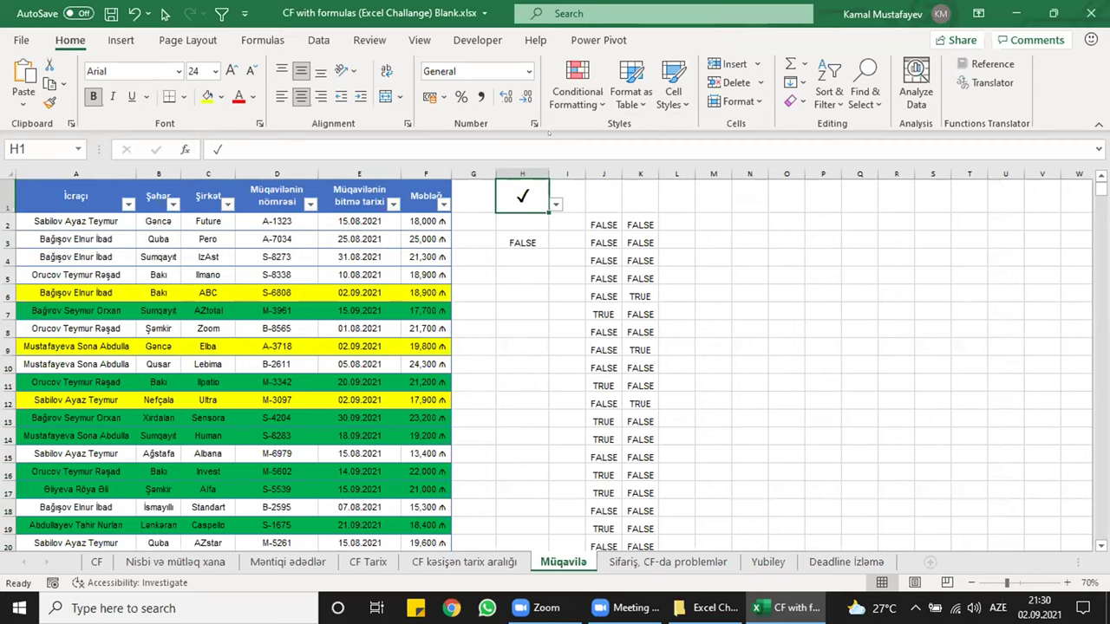
# - Review all of this worksheet's formatting rules, then go to the 'Sifariş, CF-da problemlər' sheet
pyautogui.click(577, 85)
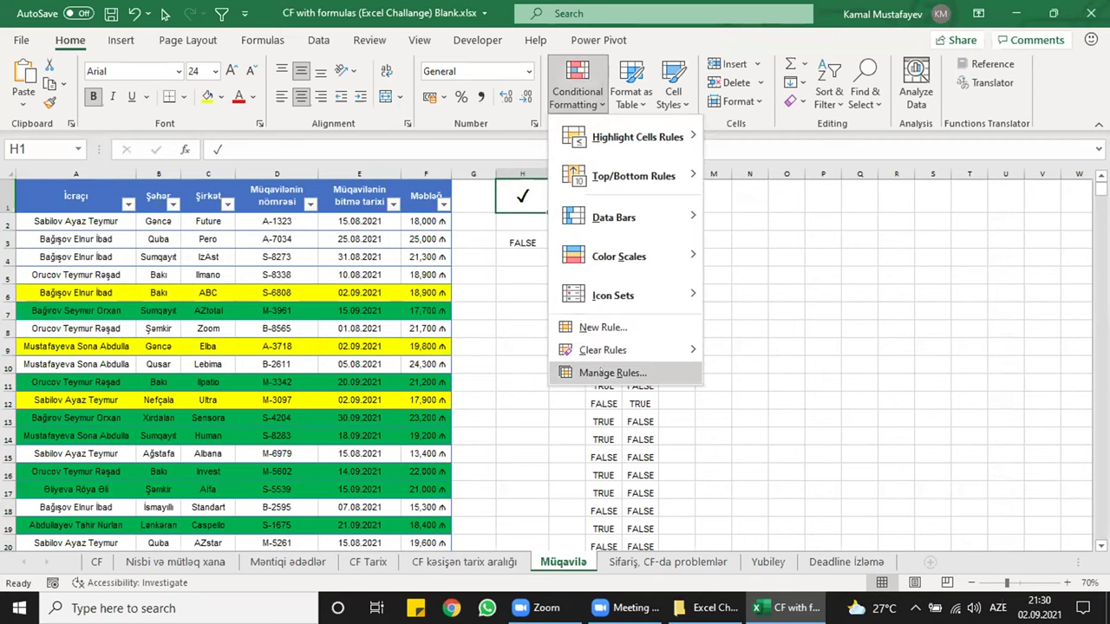
pyautogui.click(598, 373)
pyautogui.click(449, 253)
pyautogui.click(406, 265)
pyautogui.click(408, 253)
pyautogui.click(399, 267)
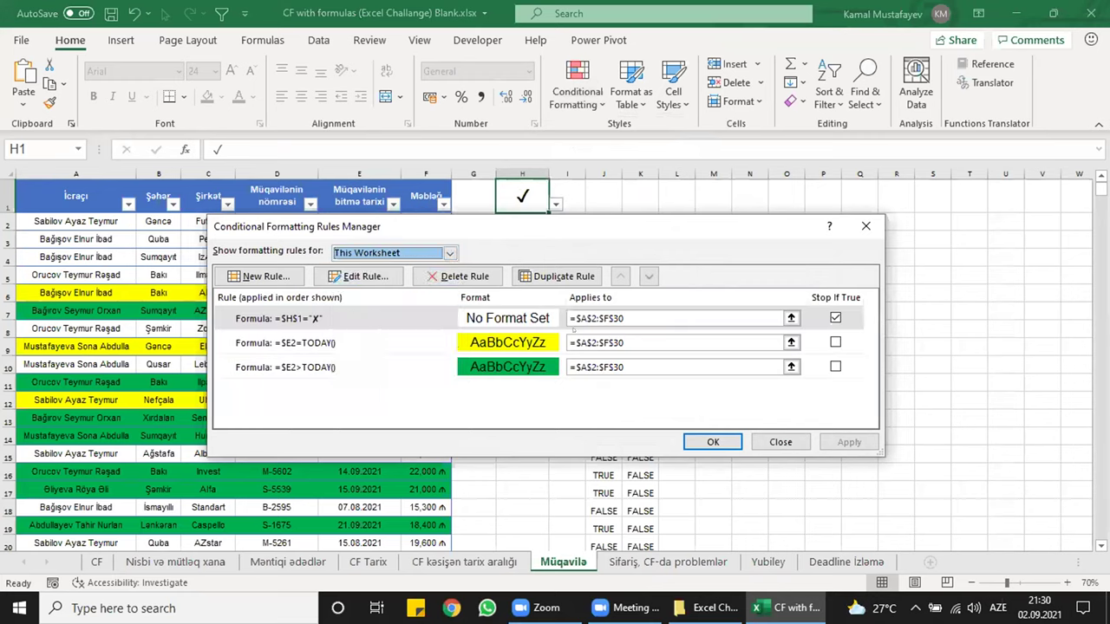
pyautogui.click(327, 318)
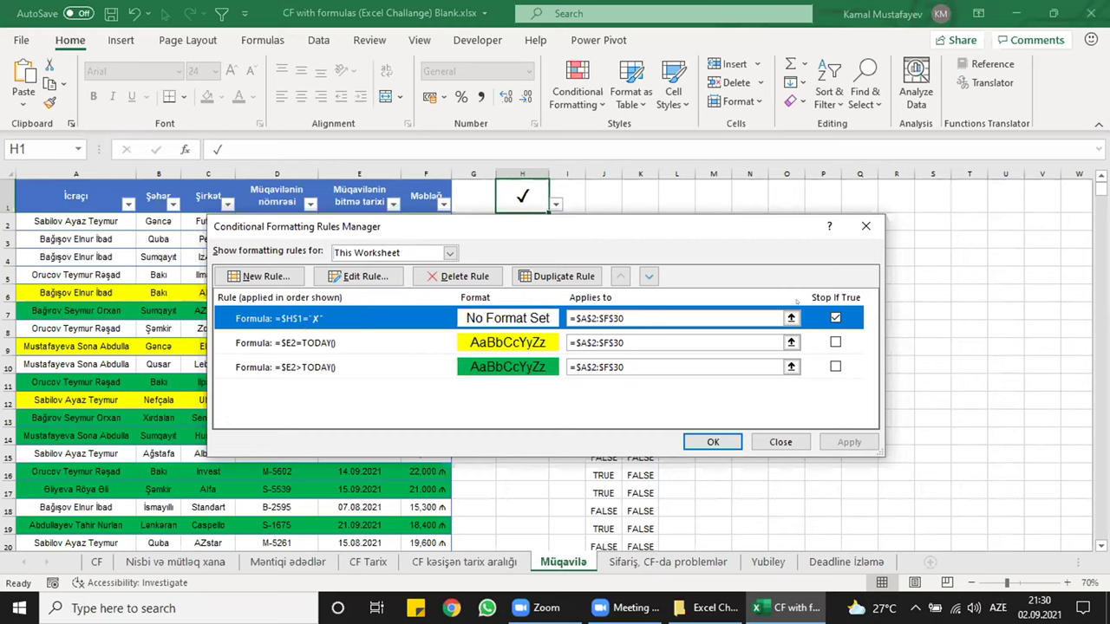
pyautogui.click(865, 226)
pyautogui.click(785, 293)
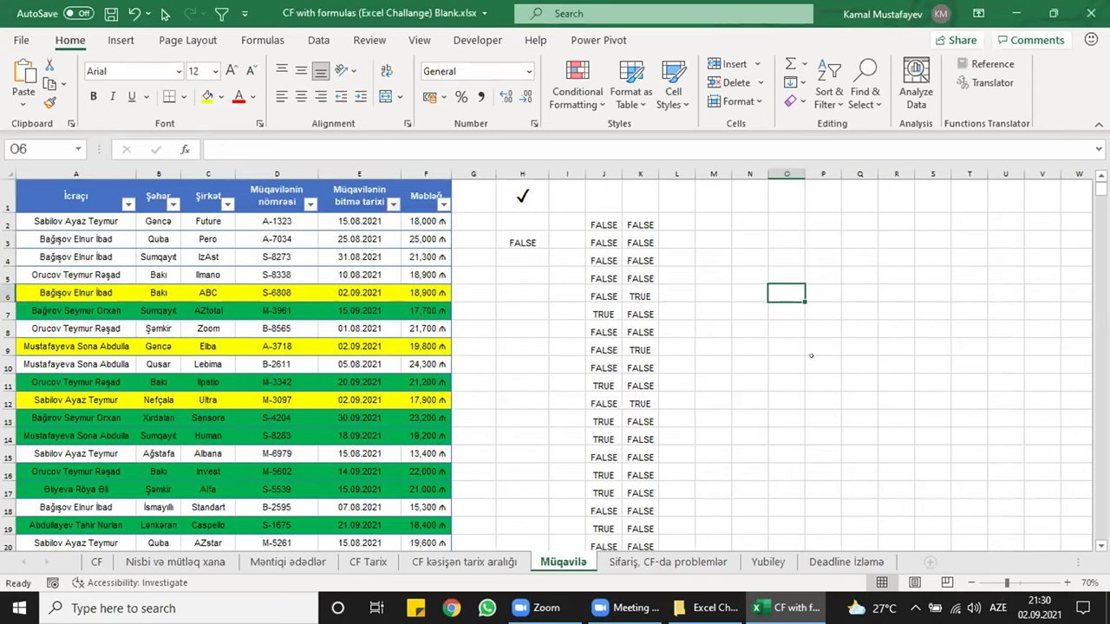
pyautogui.click(667, 561)
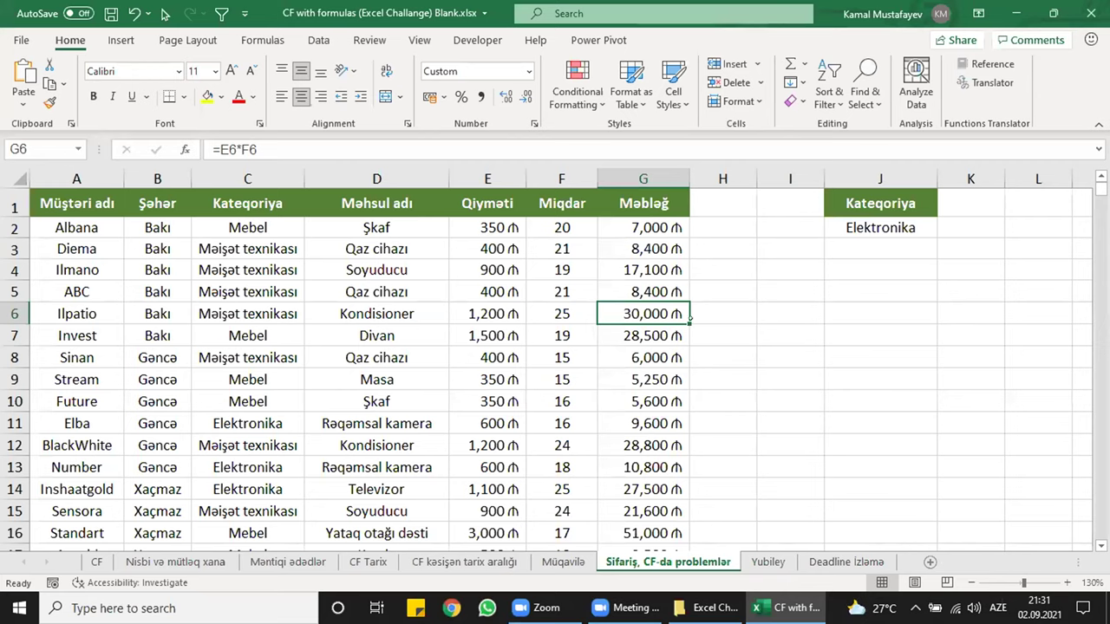
# - Change J2's Kateqoriya from Elektronika to Məişət texnikası, passing briefly through Mebel
pyautogui.click(860, 225)
pyautogui.click(944, 229)
pyautogui.click(806, 245)
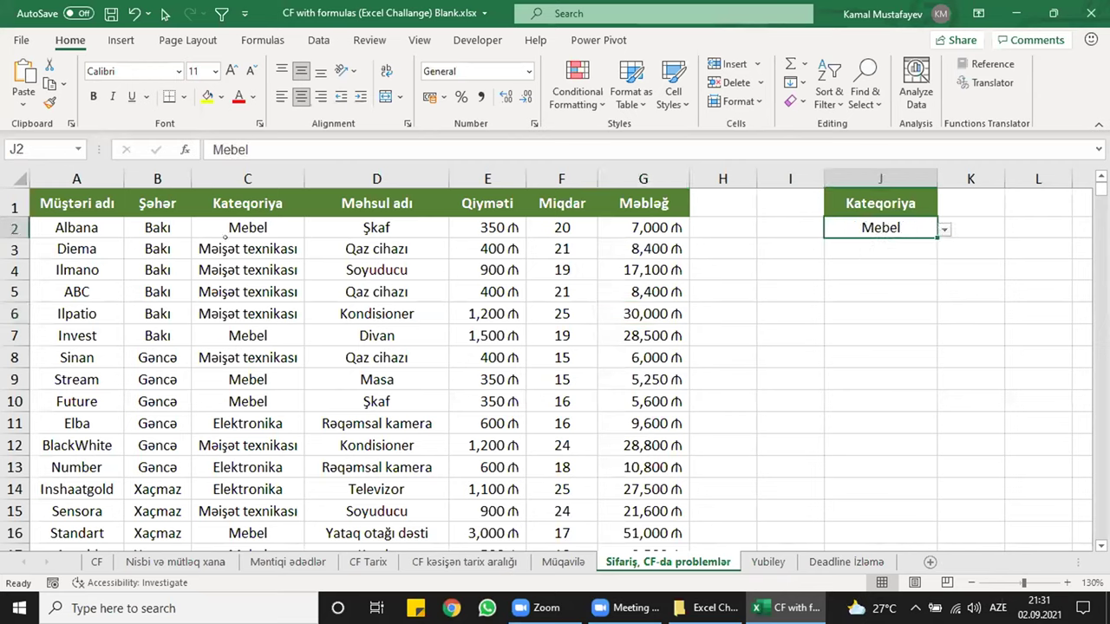
pyautogui.click(943, 229)
pyautogui.click(899, 255)
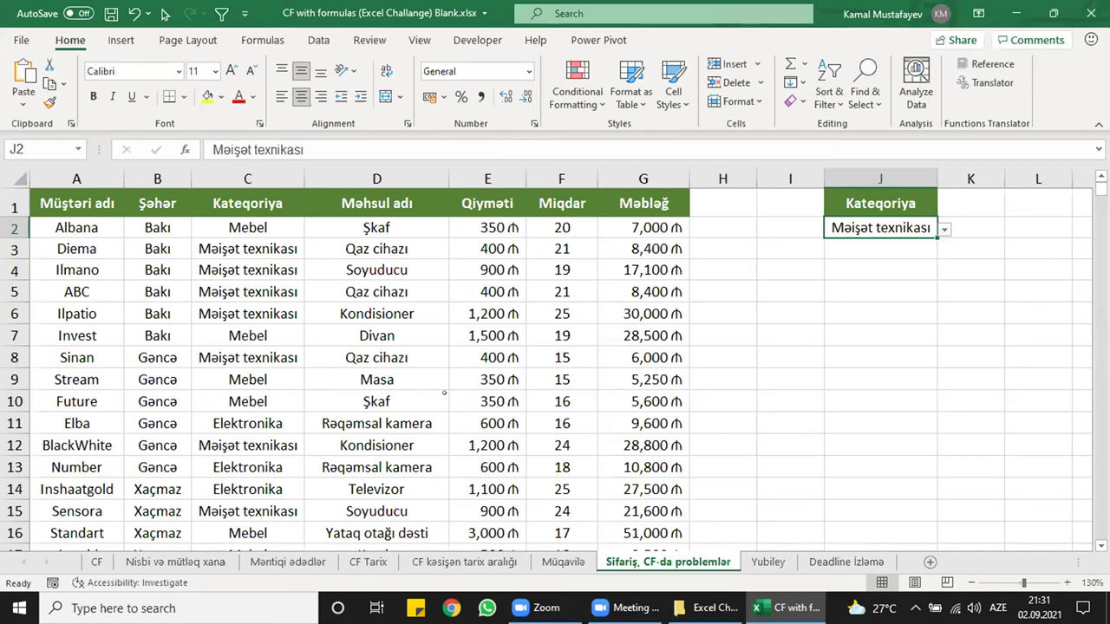
# - Select all the order rows A2:G30
pyautogui.scroll(-1, 407, 370)
pyautogui.scroll(1, 407, 368)
pyautogui.moveTo(72, 225); pyautogui.dragTo(703, 225)
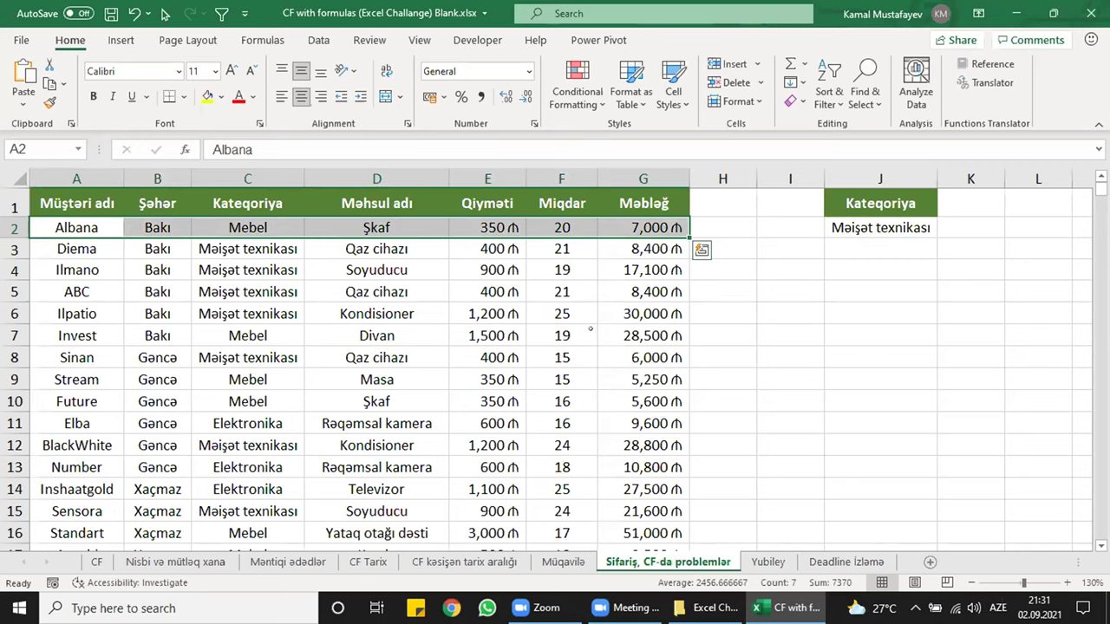
pyautogui.hotkey('ctrl', 'shift', 'Down')
pyautogui.scroll(5, 548, 288)
# - Start a new formula-based conditional formatting rule with the formula =$C2=$J$2
pyautogui.click(577, 82)
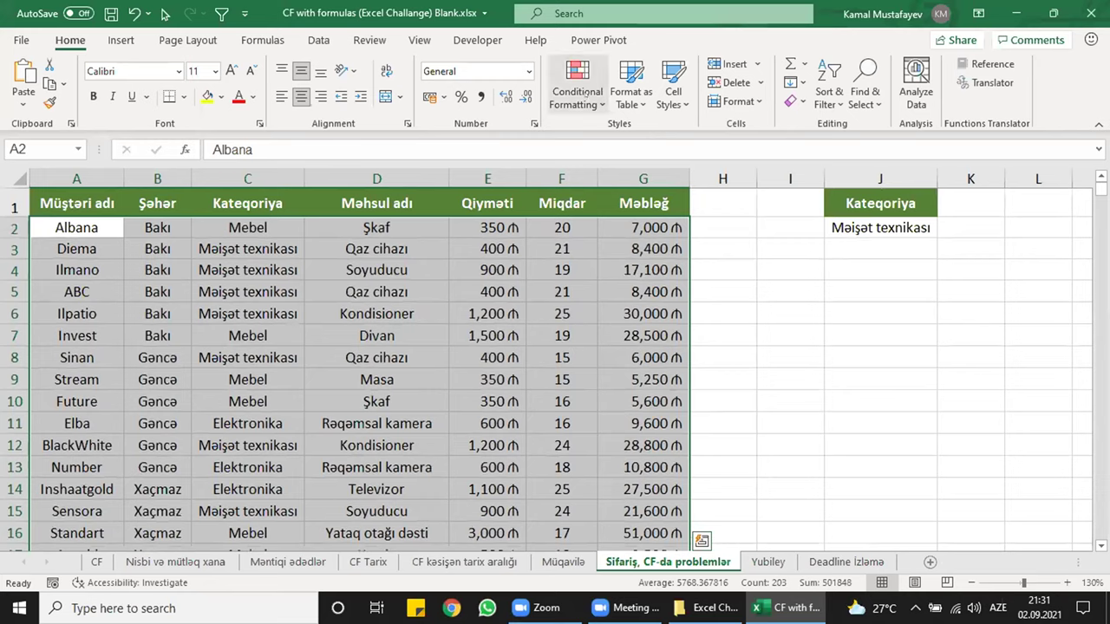
pyautogui.moveTo(585, 243)
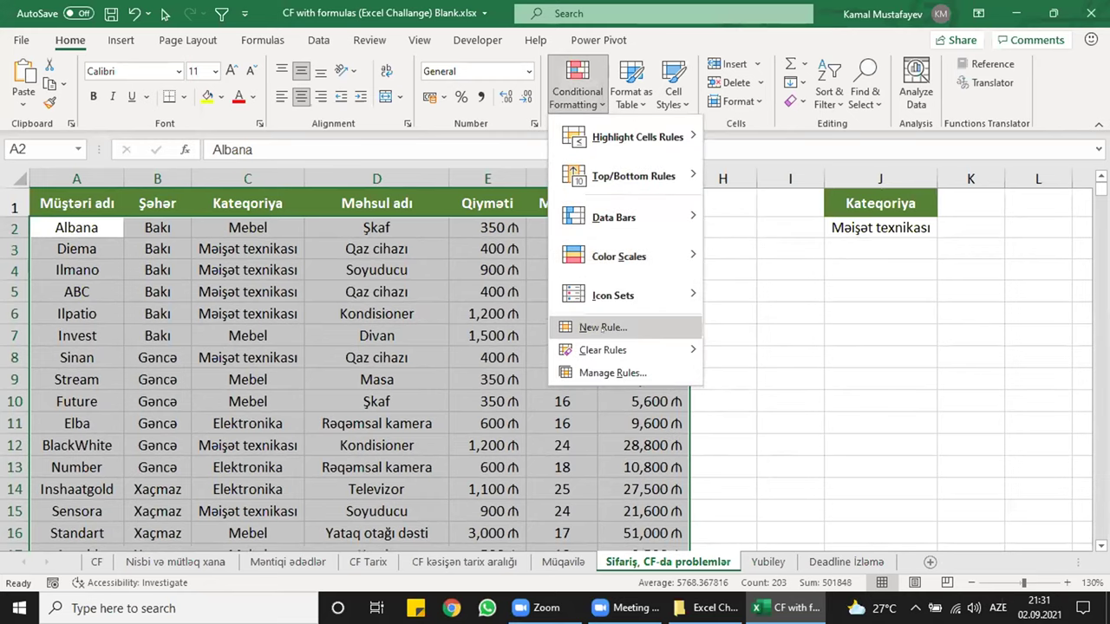
pyautogui.click(598, 327)
pyautogui.click(495, 299)
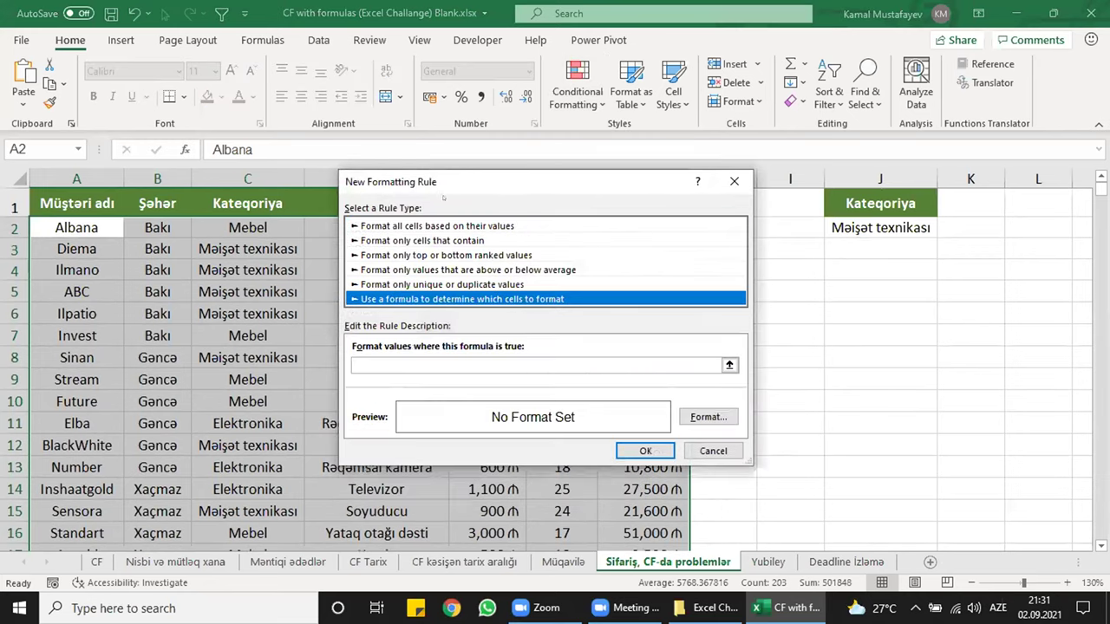
pyautogui.moveTo(454, 185); pyautogui.dragTo(507, 240)
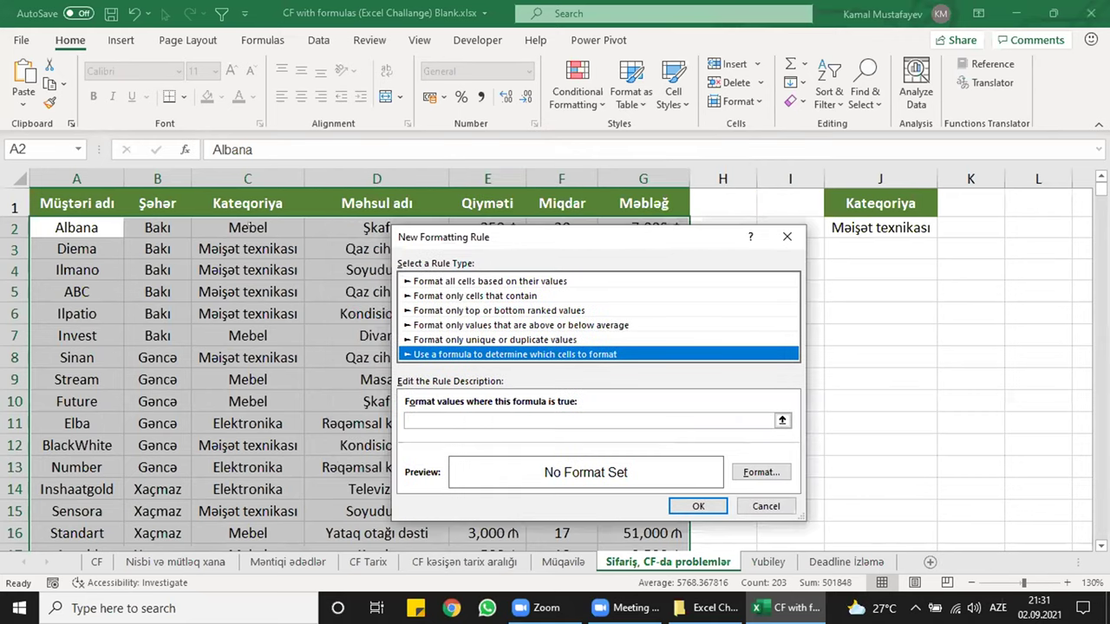
pyautogui.click(763, 420)
pyautogui.write('=')
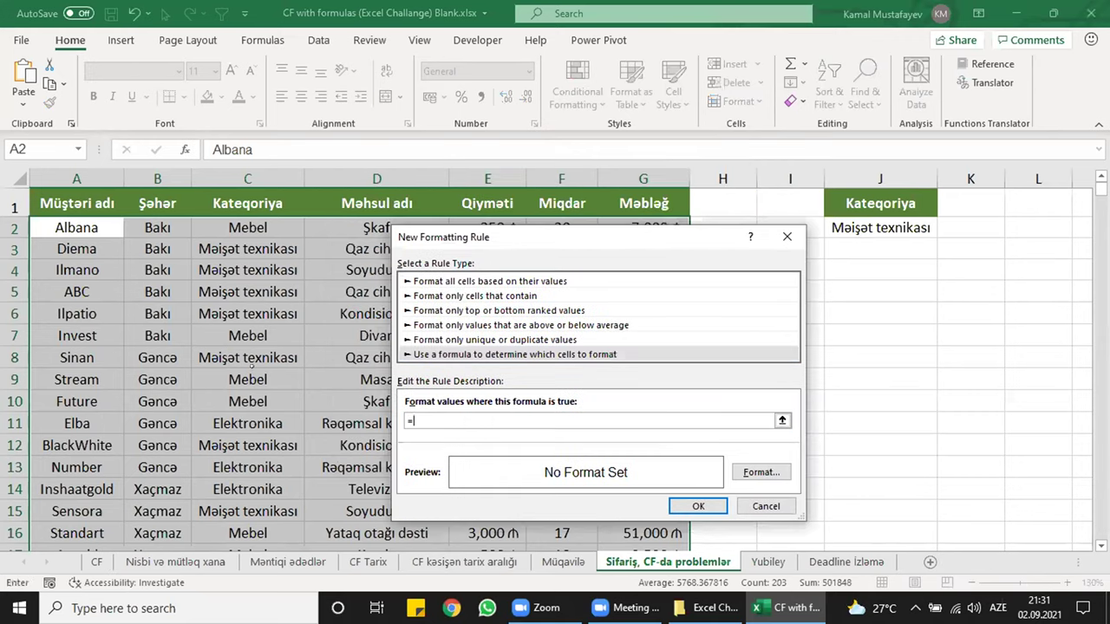
pyautogui.click(237, 218)
pyautogui.write('=')
pyautogui.click(860, 227)
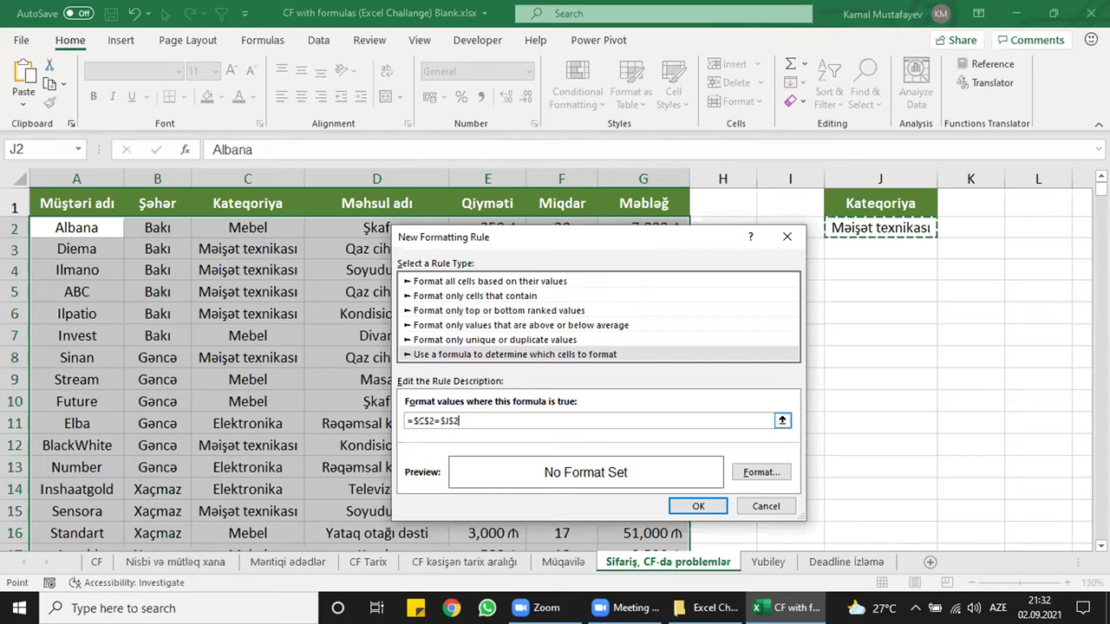
pyautogui.click(427, 420)
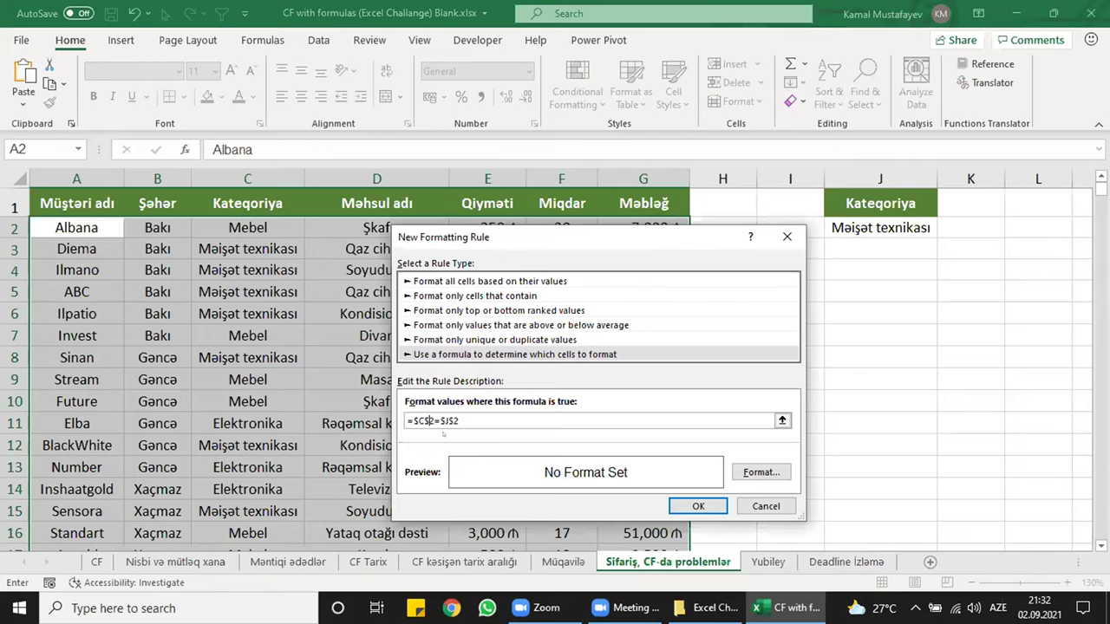
# - Give the rule a light green fill and apply it to the order rows
pyautogui.press('Tab')
pyautogui.press('Return')
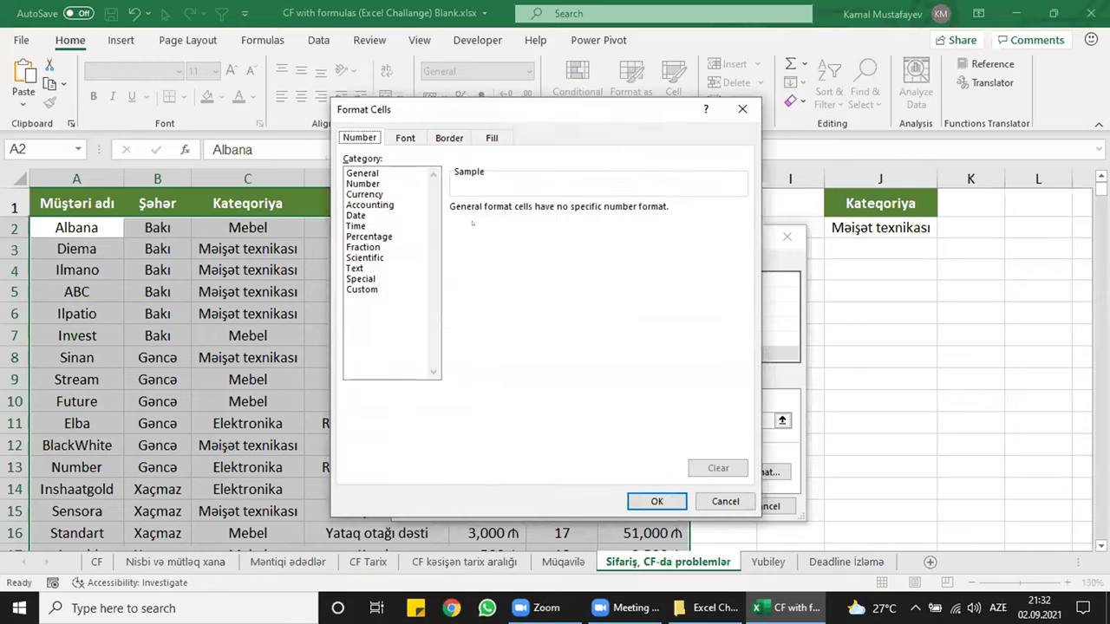
pyautogui.click(488, 139)
pyautogui.click(417, 298)
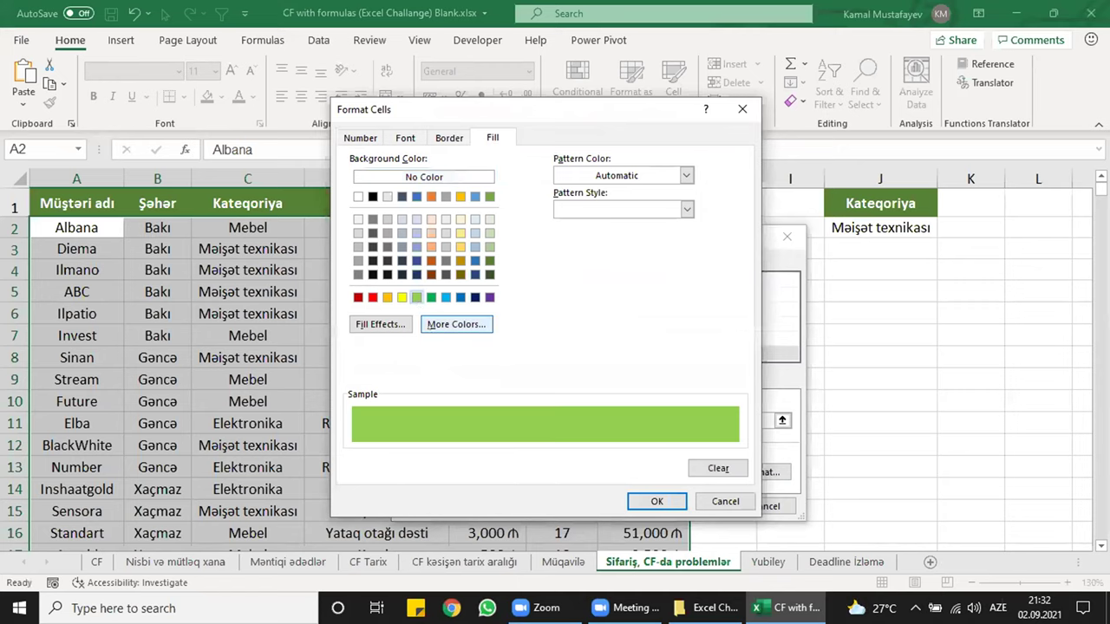
pyautogui.click(681, 500)
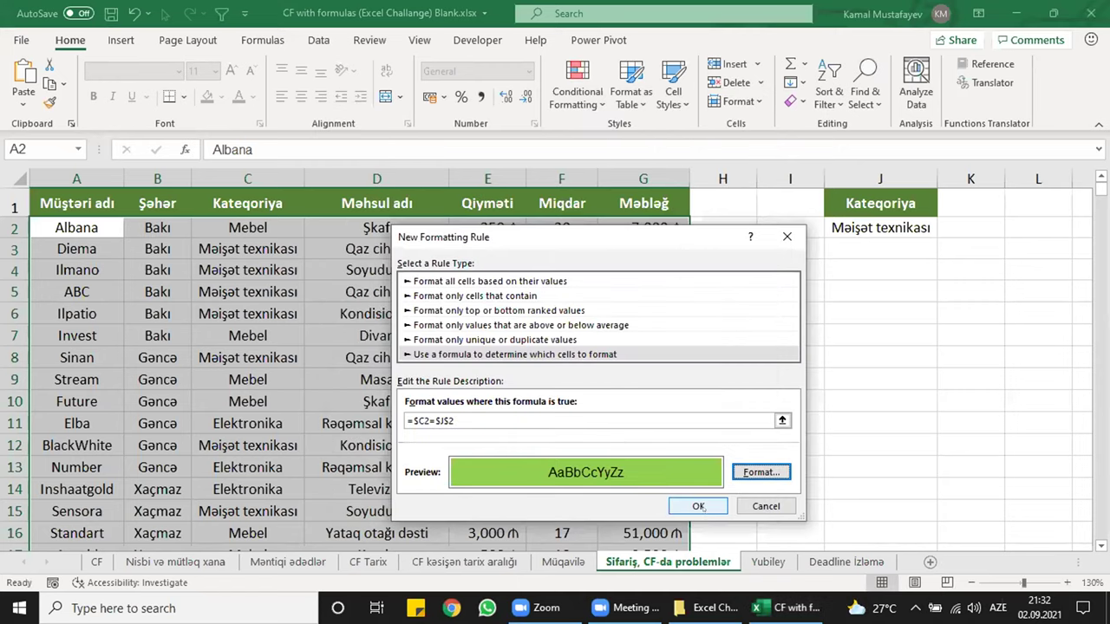
pyautogui.click(698, 506)
pyautogui.click(376, 336)
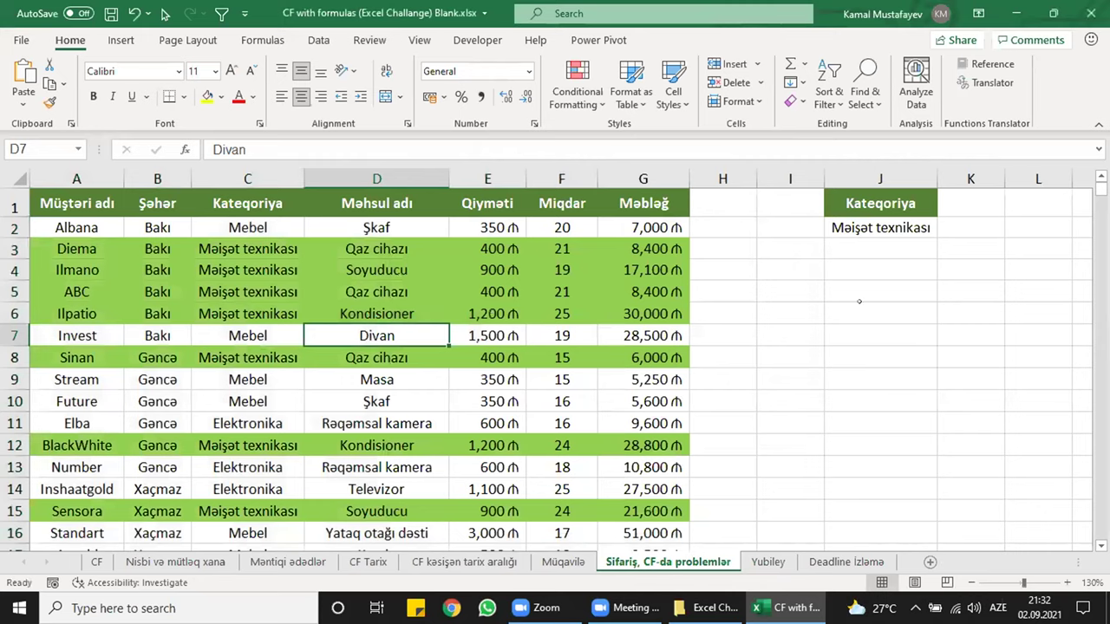
# - Change the J2 category dropdown to Elektronika after briefly trying Mebel
pyautogui.click(915, 227)
pyautogui.click(944, 229)
pyautogui.click(867, 242)
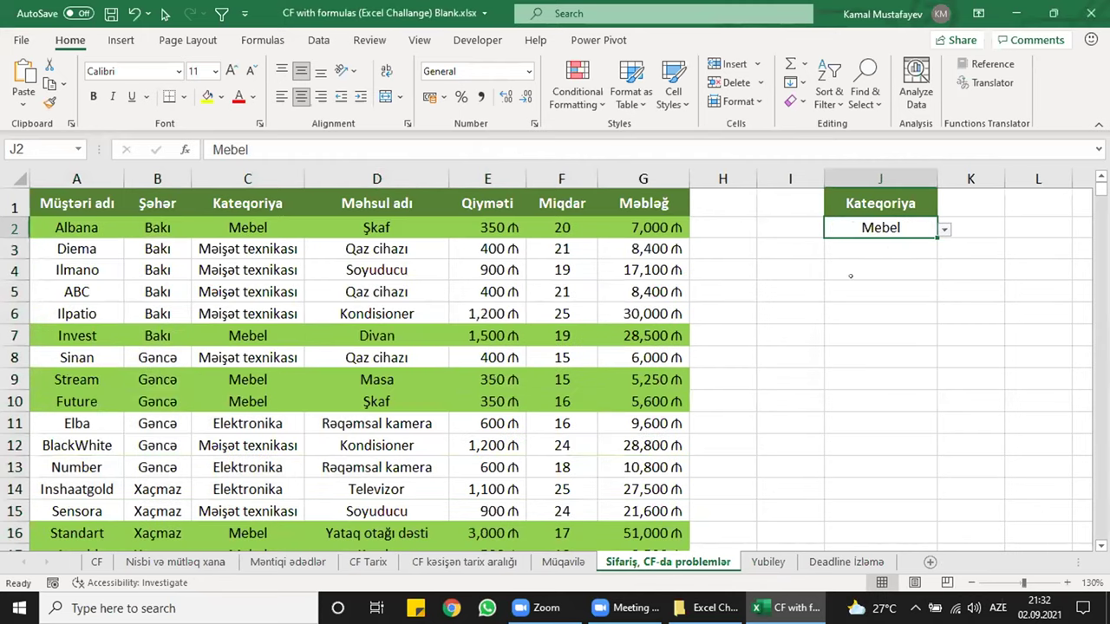
pyautogui.click(944, 229)
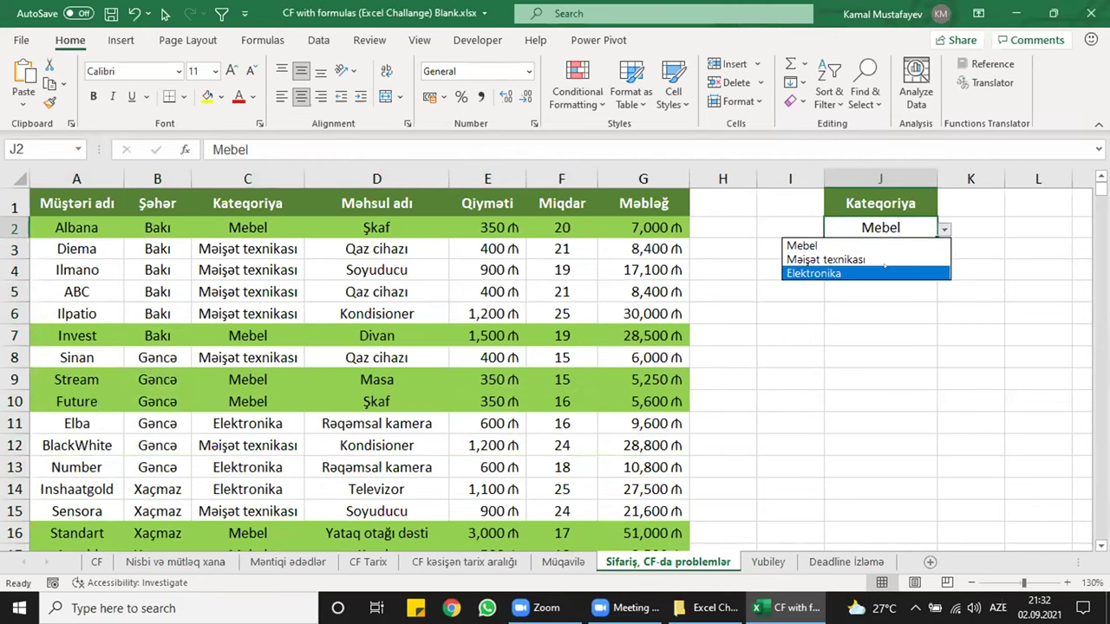
pyautogui.click(867, 270)
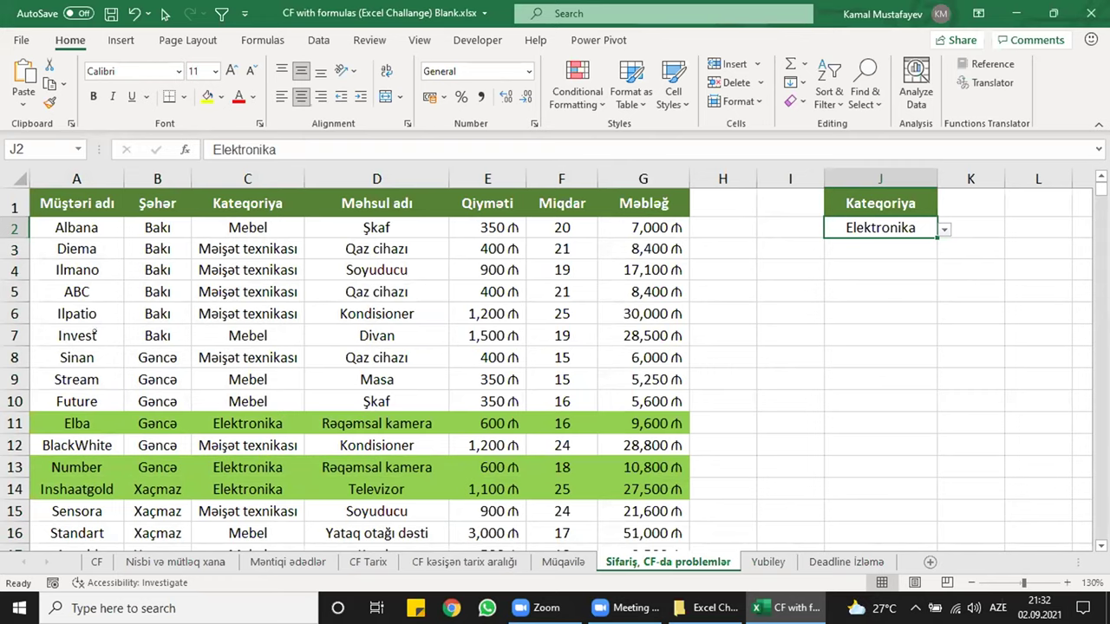
pyautogui.scroll(-2, 378, 357)
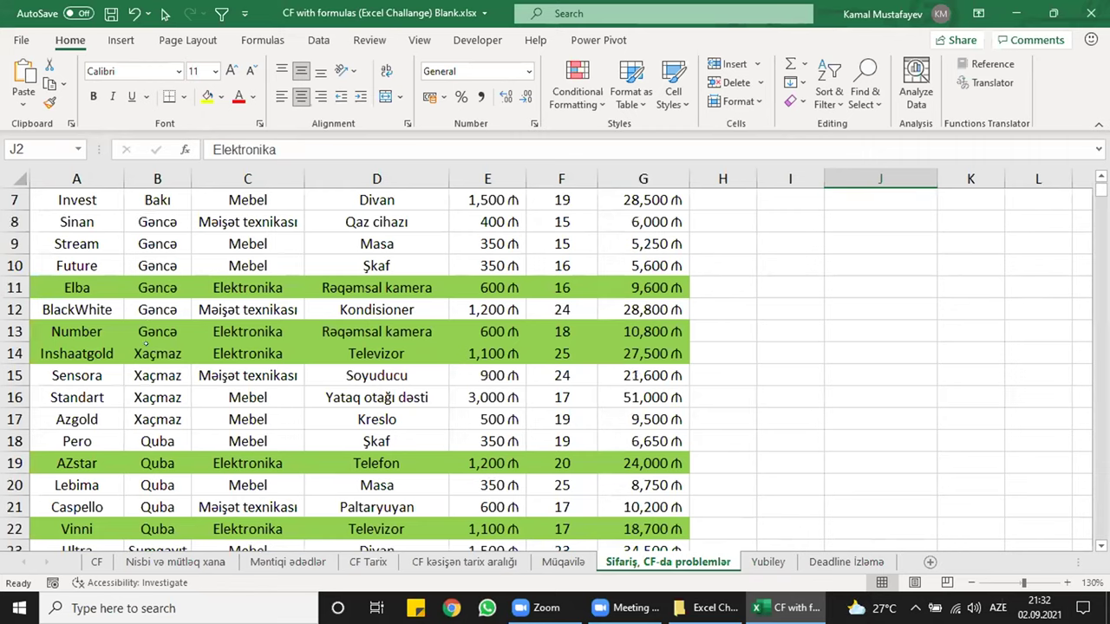
pyautogui.scroll(2, 770, 420)
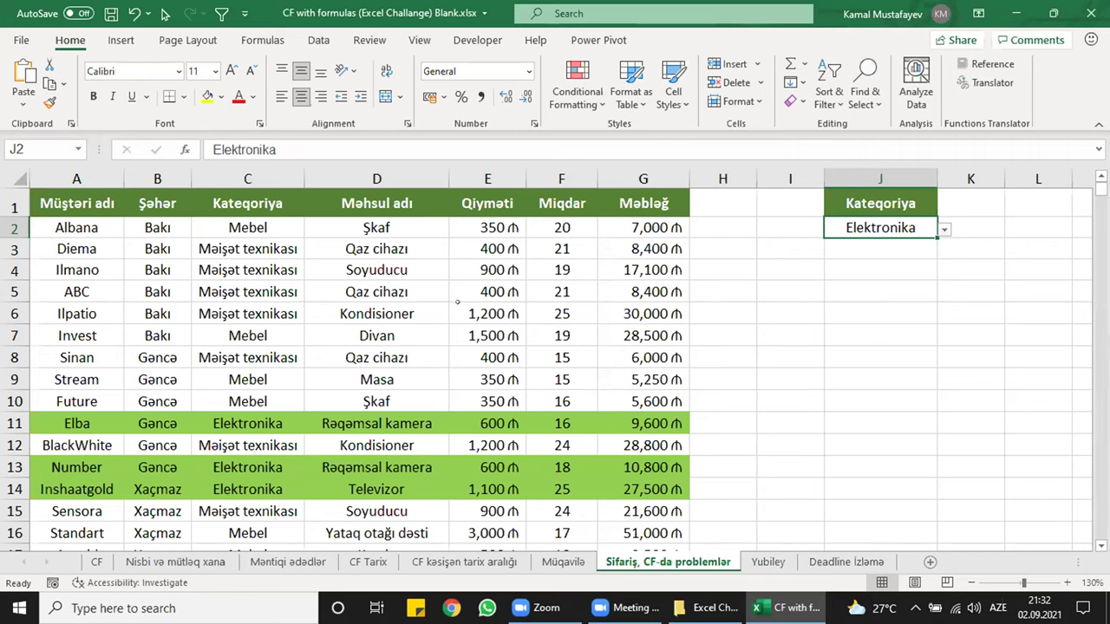
# - Point out the Bakı city cells B2 through B5 in column B
pyautogui.moveTo(159, 226); pyautogui.dragTo(171, 330)
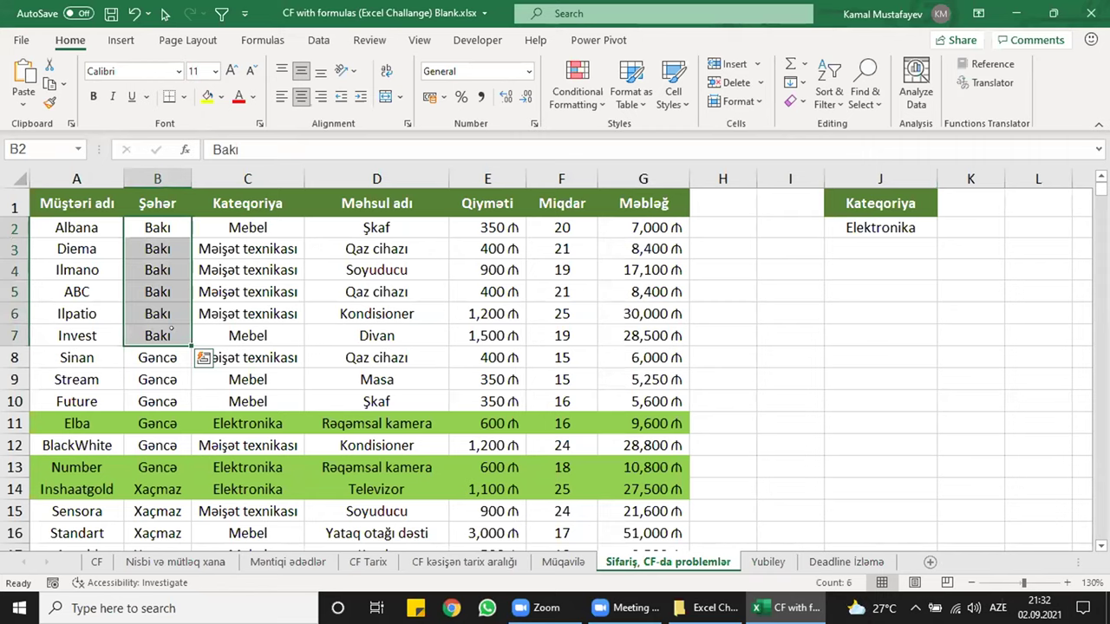
pyautogui.click(159, 293)
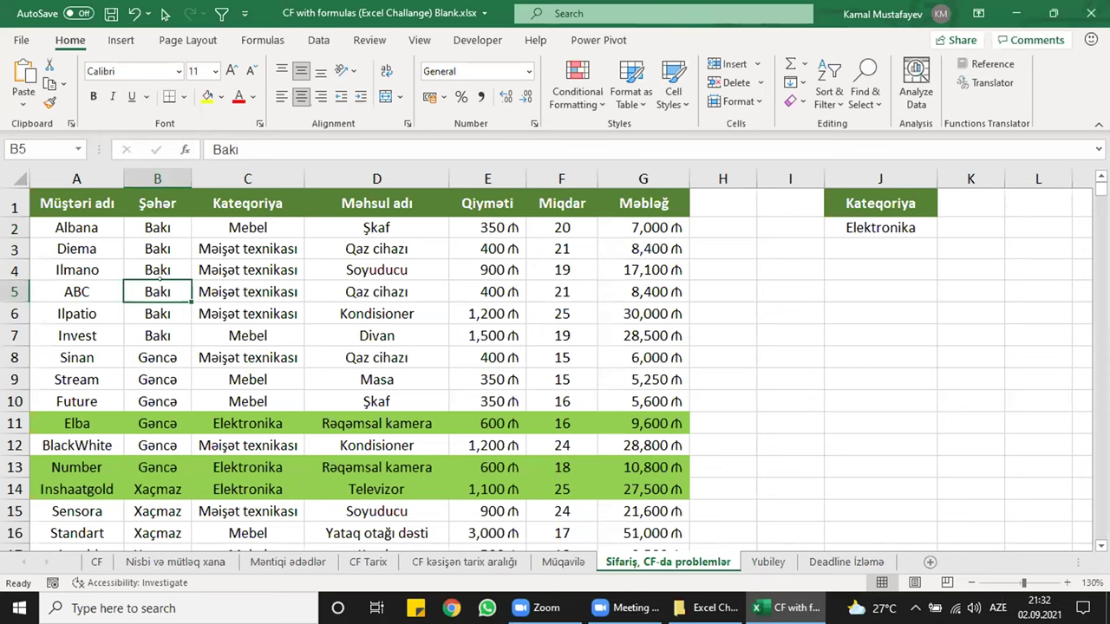
pyautogui.click(159, 227)
pyautogui.click(150, 243)
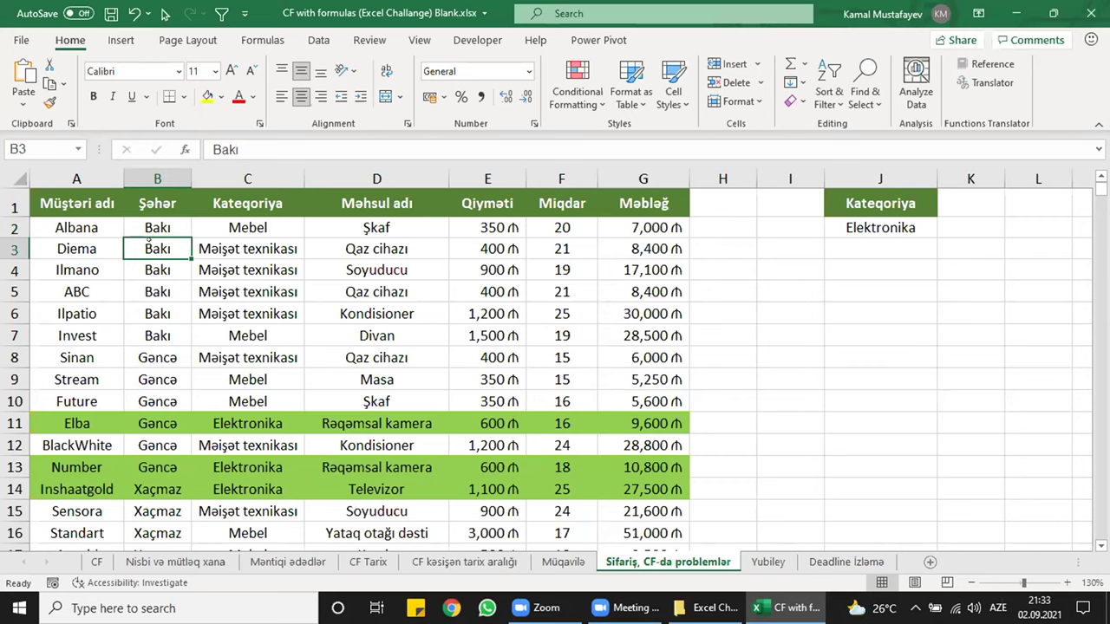
pyautogui.click(158, 261)
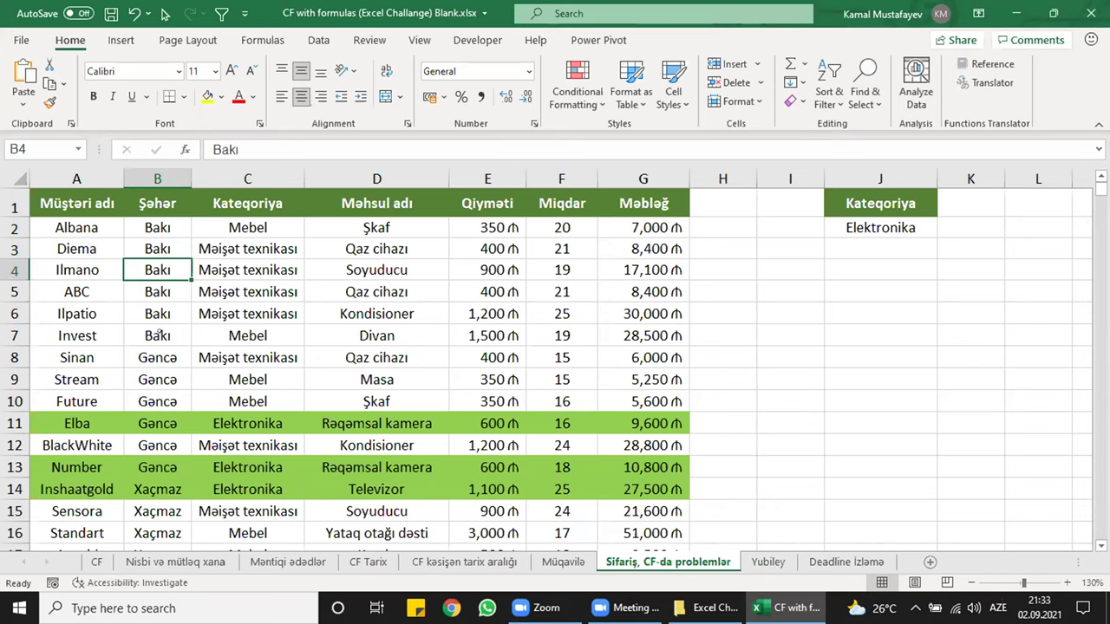
# - Enter =$B2<>$B3 in H2 with both column references locked
pyautogui.click(704, 227)
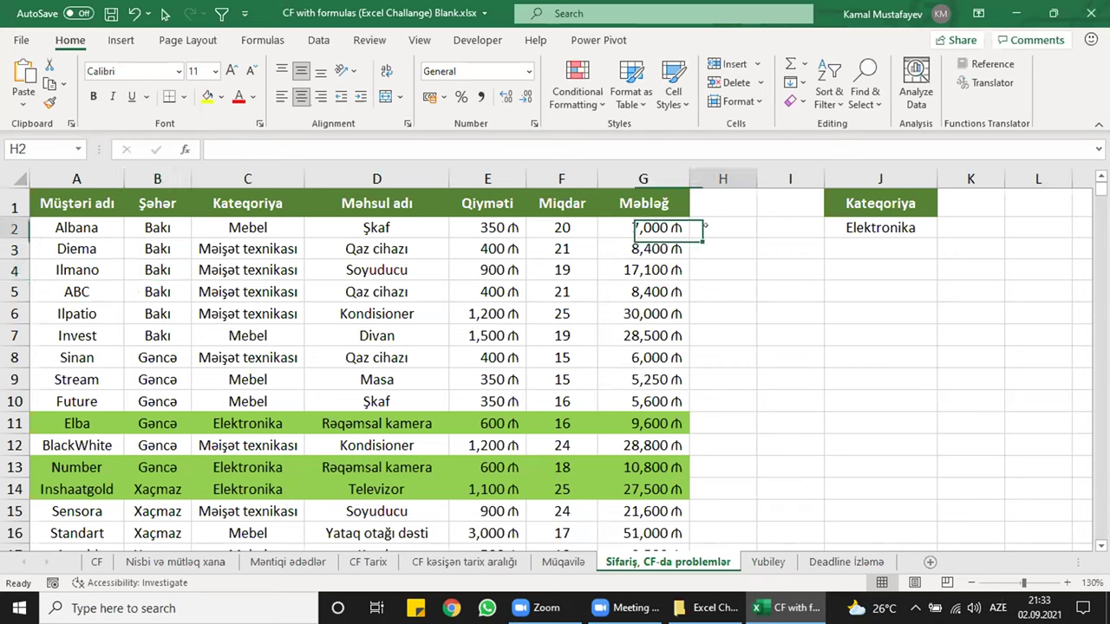
pyautogui.write('=')
pyautogui.click(160, 226)
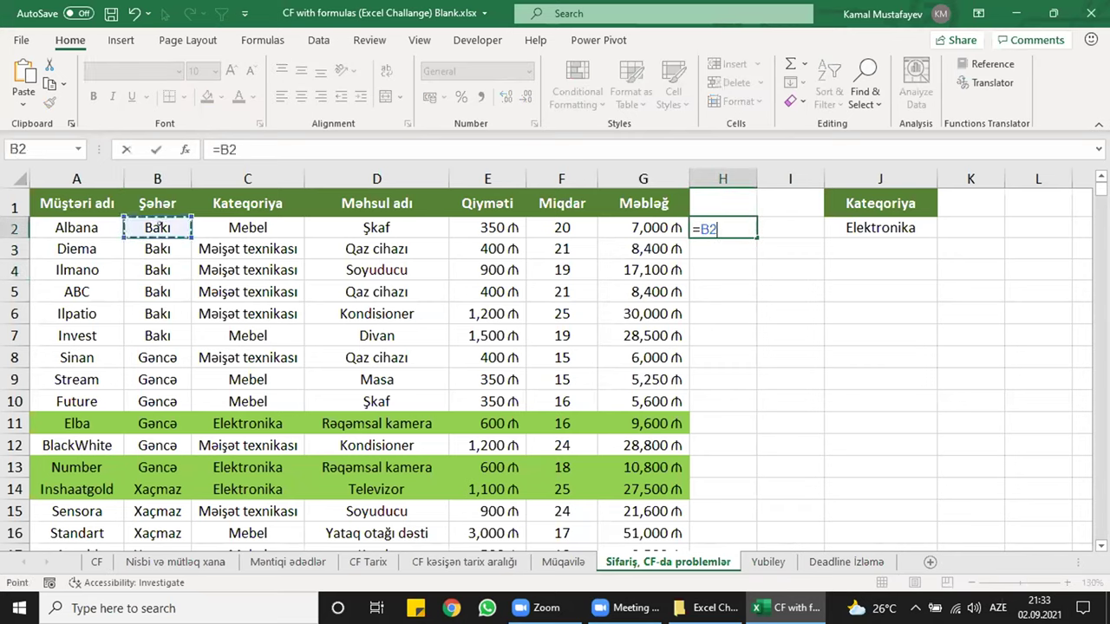
pyautogui.write('<>')
pyautogui.click(172, 242)
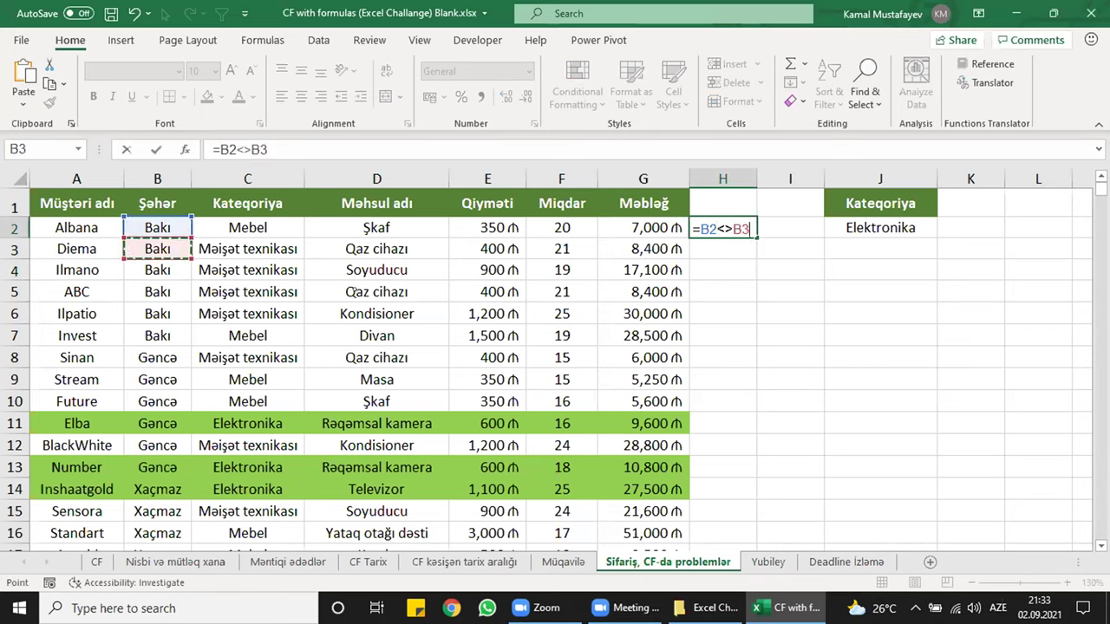
pyautogui.click(695, 228)
pyautogui.press('F4')
pyautogui.press('F4')
pyautogui.press('F4')
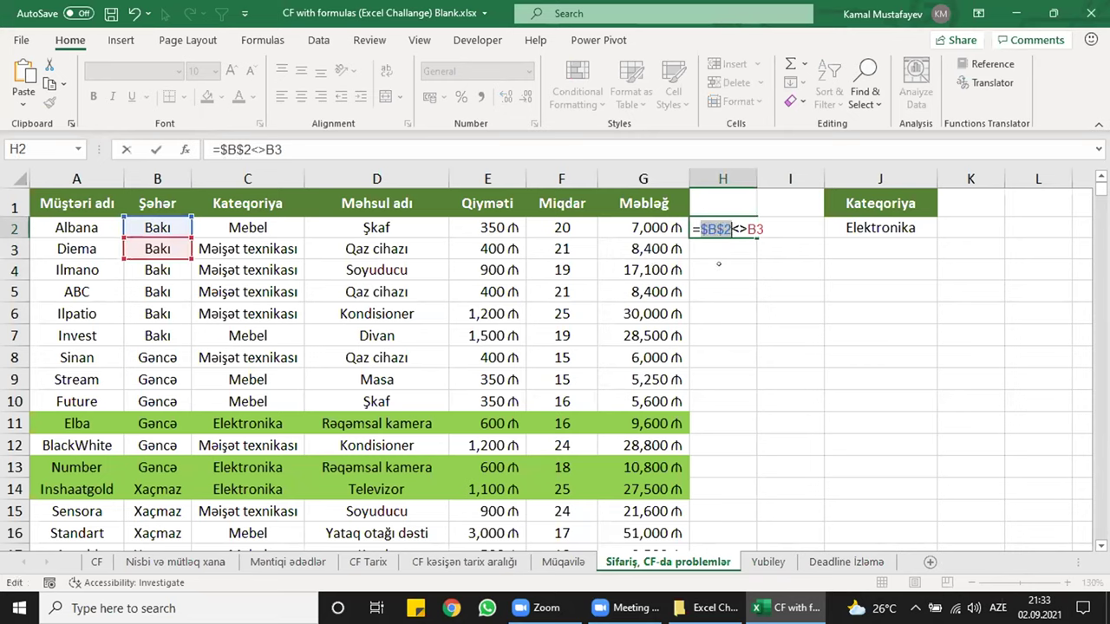
pyautogui.press('F4')
pyautogui.press('F4')
pyautogui.press('F4')
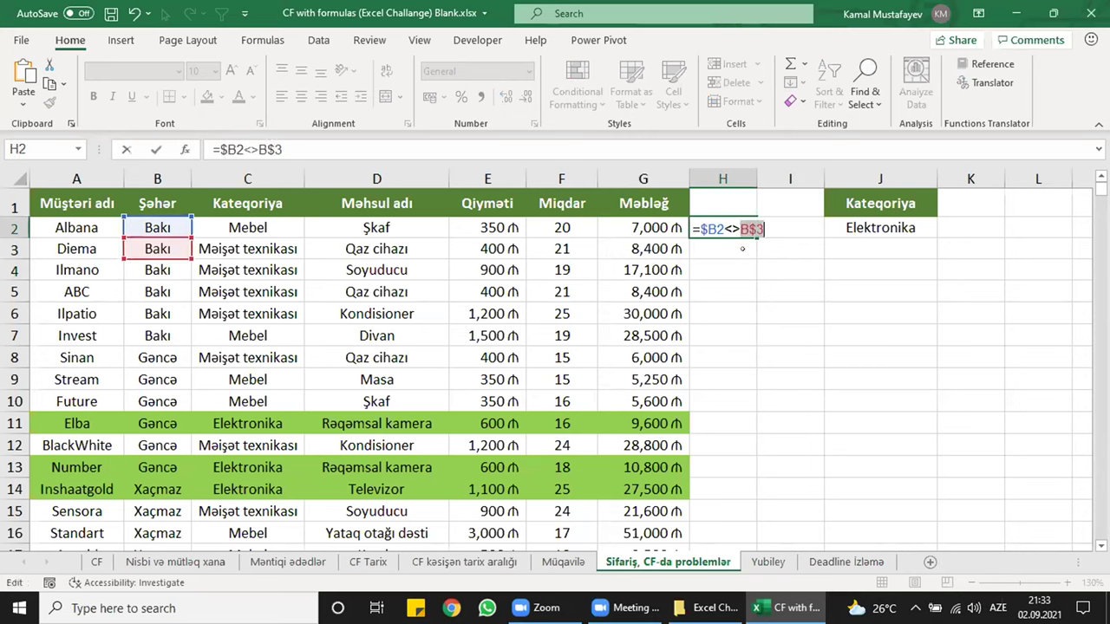
pyautogui.press('Return')
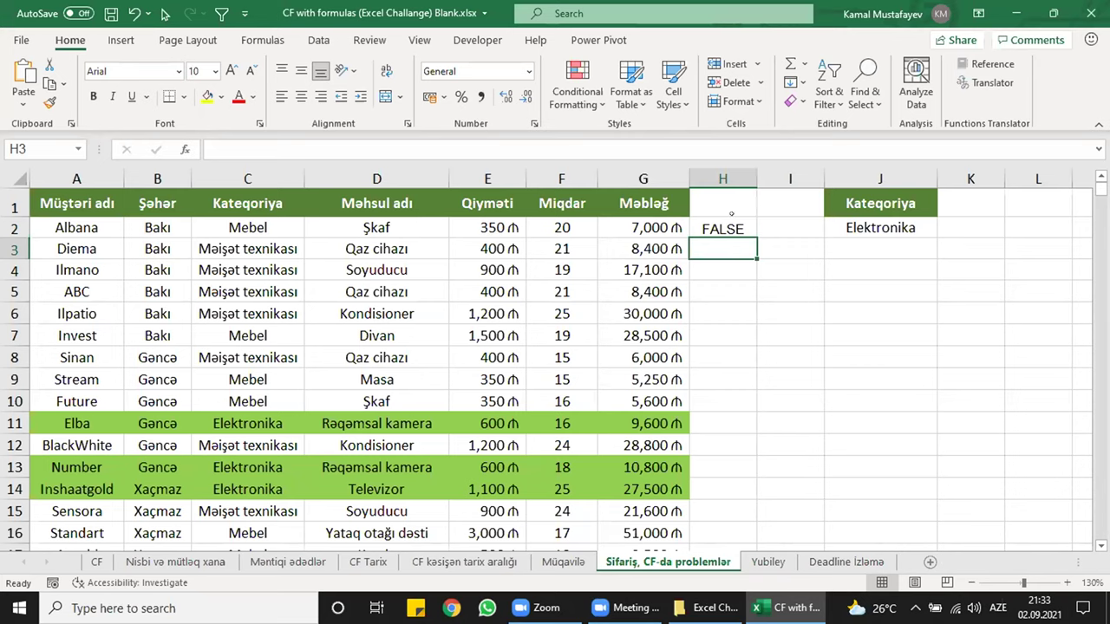
# - Fill the formula down column H and check H5, H7 and H13
pyautogui.click(744, 224)
pyautogui.doubleClick(747, 228)
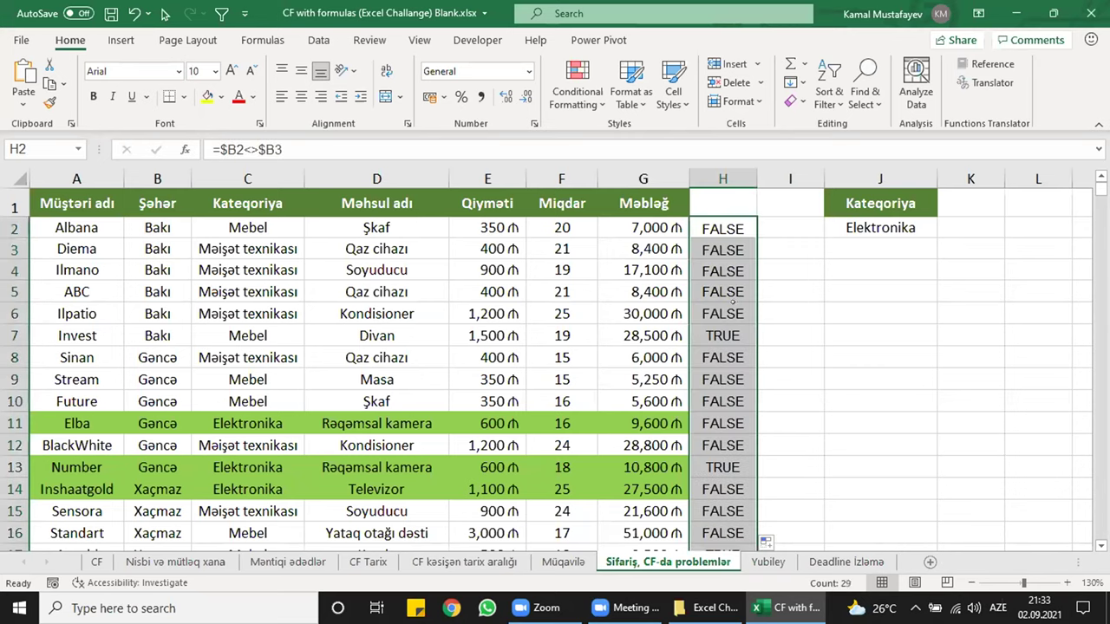
pyautogui.click(732, 299)
pyautogui.click(724, 335)
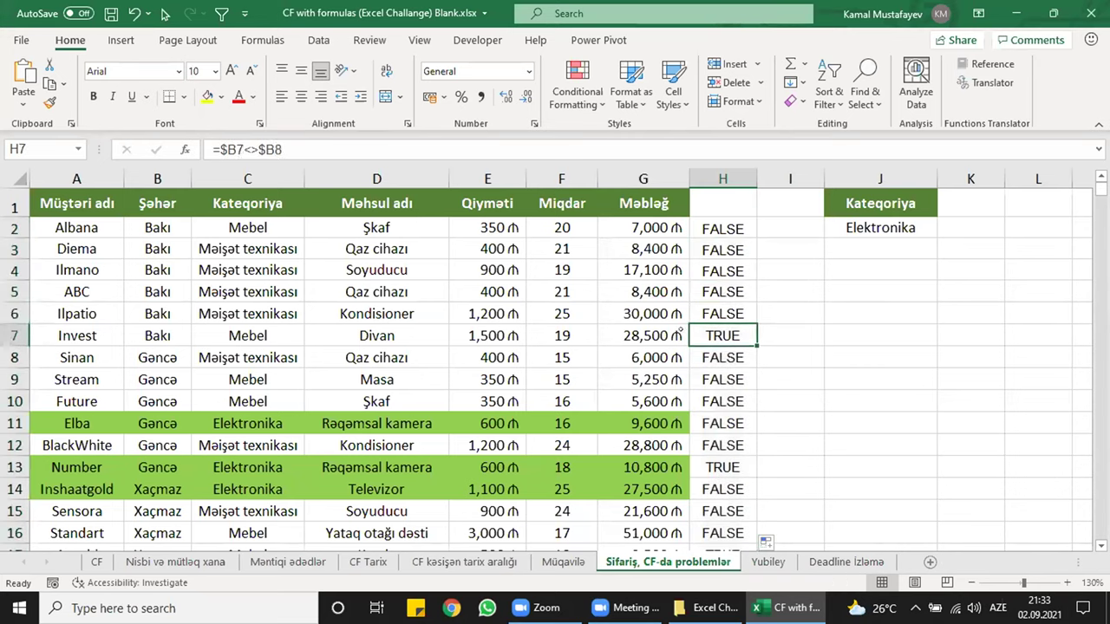
pyautogui.click(707, 467)
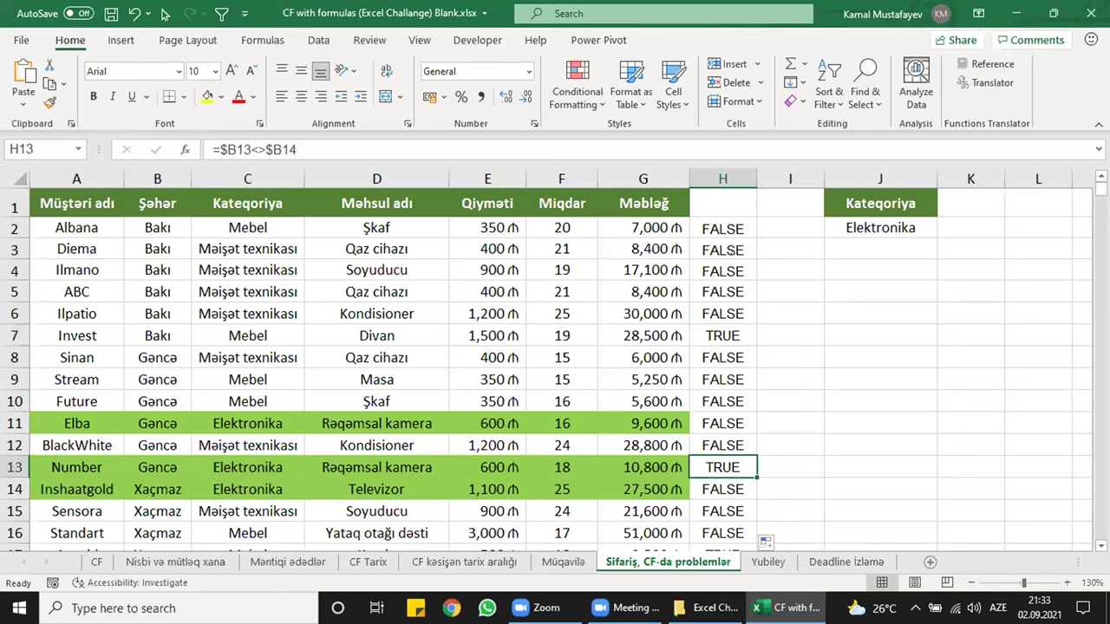
# - Copy the H2 formula text and select the orders table A2:G30
pyautogui.click(718, 231)
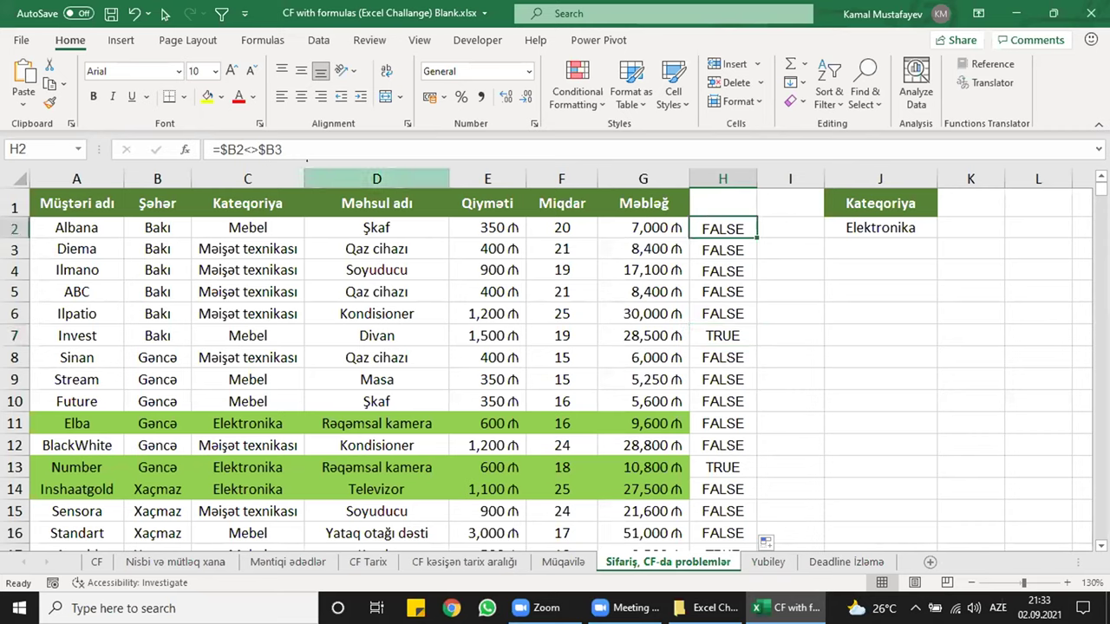
pyautogui.click(245, 150)
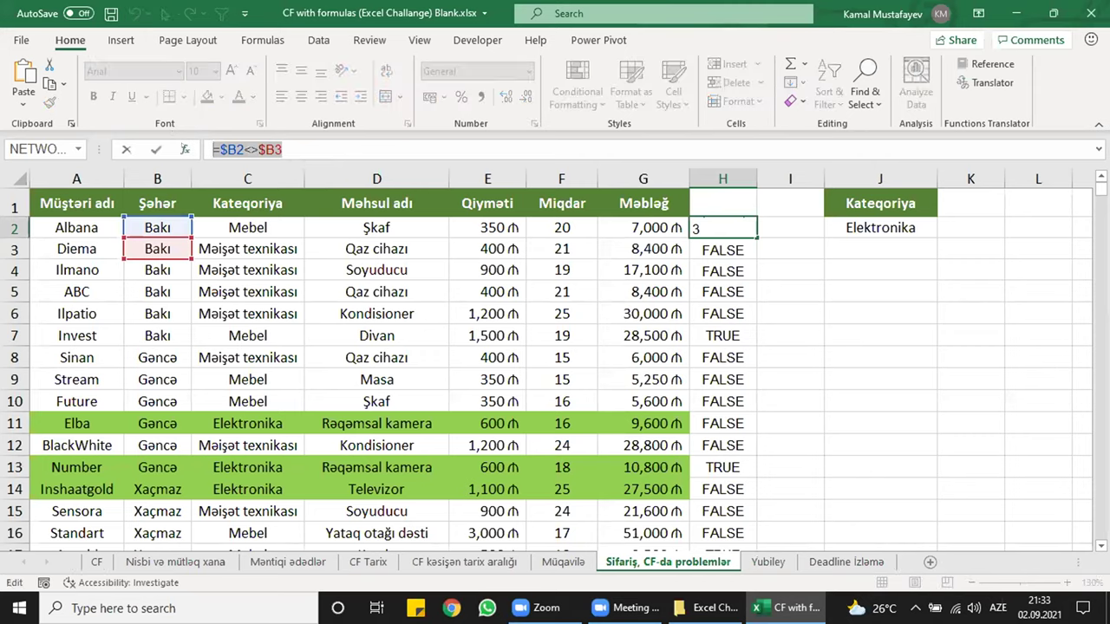
pyautogui.press('Escape')
pyautogui.moveTo(61, 227); pyautogui.dragTo(644, 224)
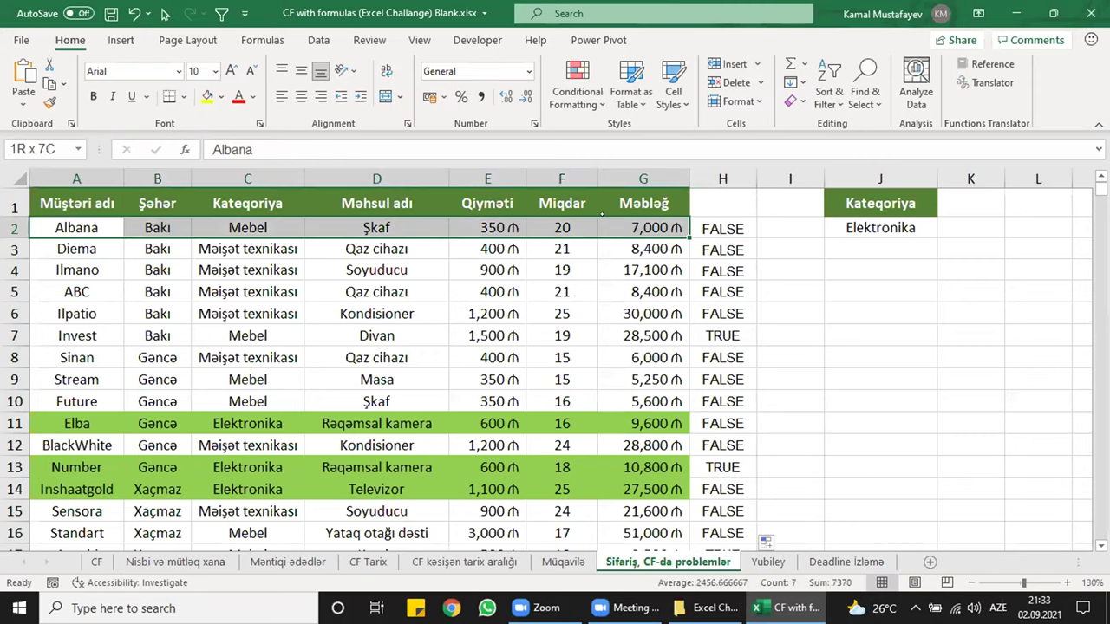
pyautogui.hotkey('ctrl', 'shift', 'Down')
# - Create a formula-based rule using the pasted =$B2<>$B3 formula
pyautogui.click(577, 87)
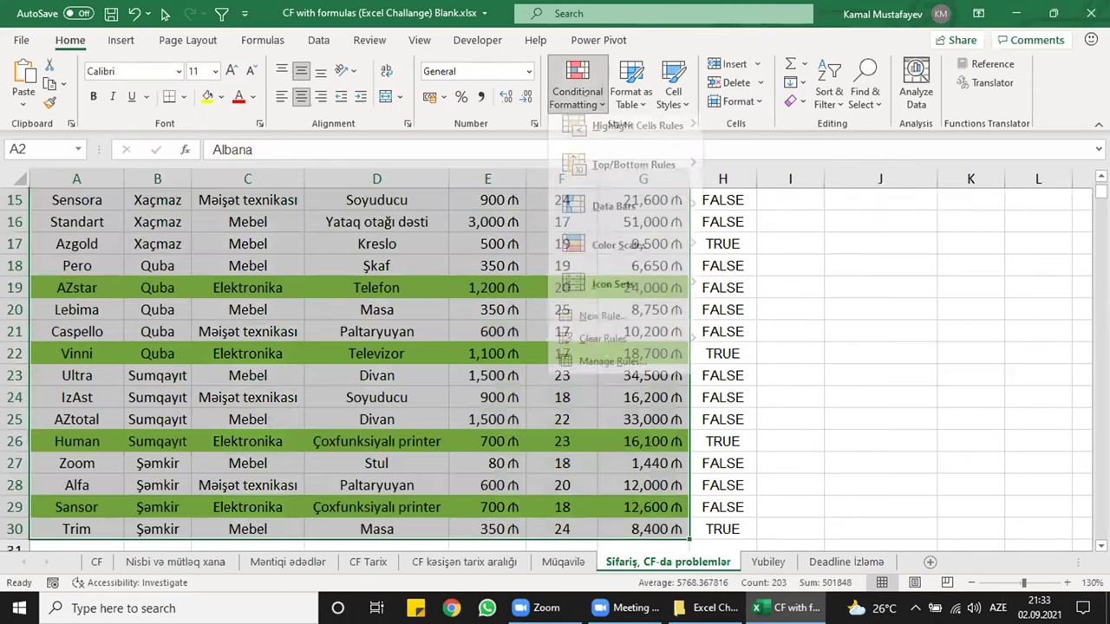
pyautogui.click(589, 326)
pyautogui.click(485, 336)
pyautogui.click(607, 402)
pyautogui.write('=$B2<>$B3')
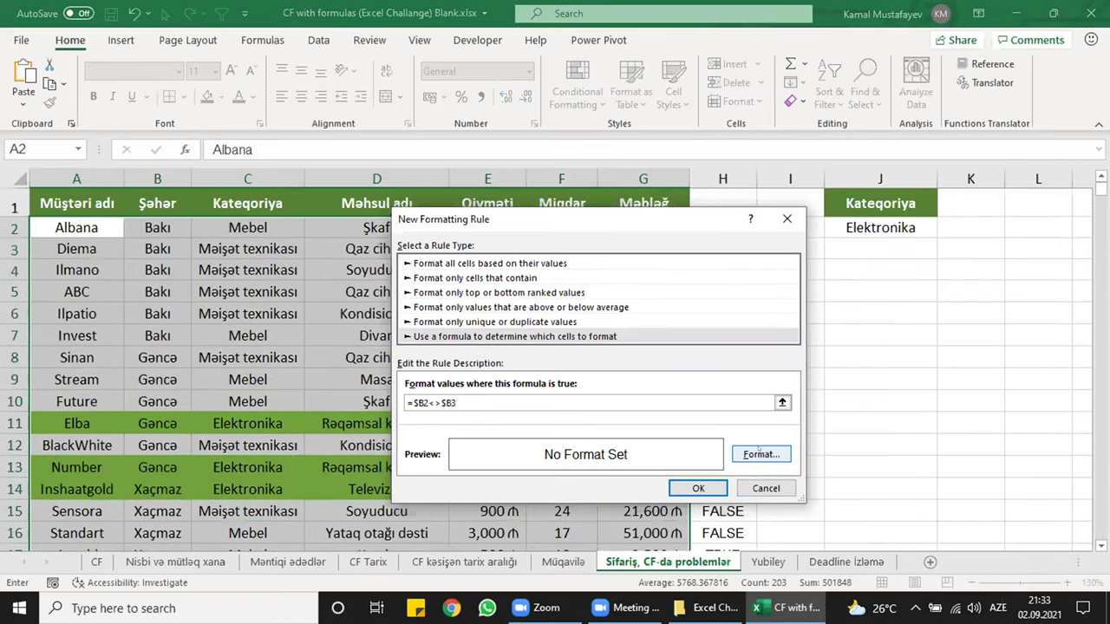
# - Format the rule with a red bottom border and apply it
pyautogui.click(760, 454)
pyautogui.click(502, 175)
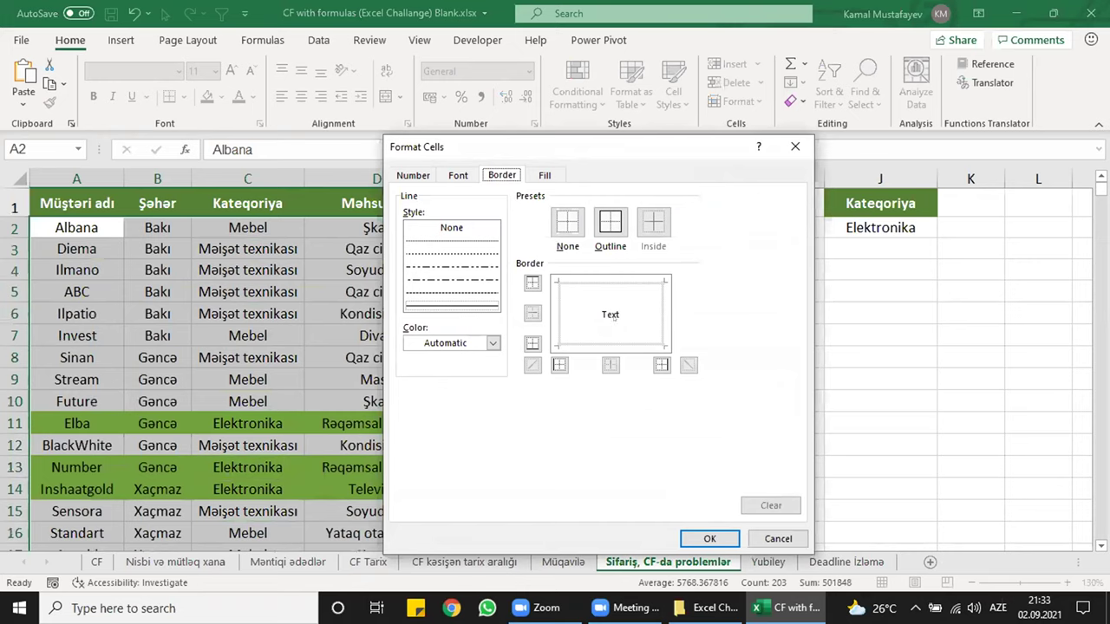
pyautogui.click(588, 344)
pyautogui.click(493, 343)
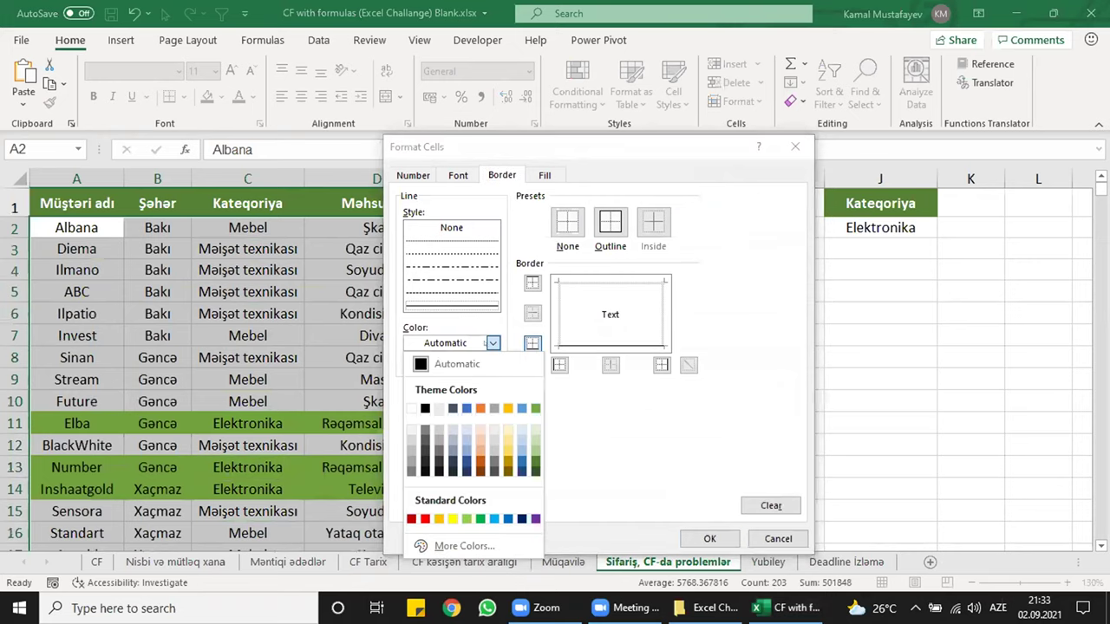
pyautogui.click(425, 518)
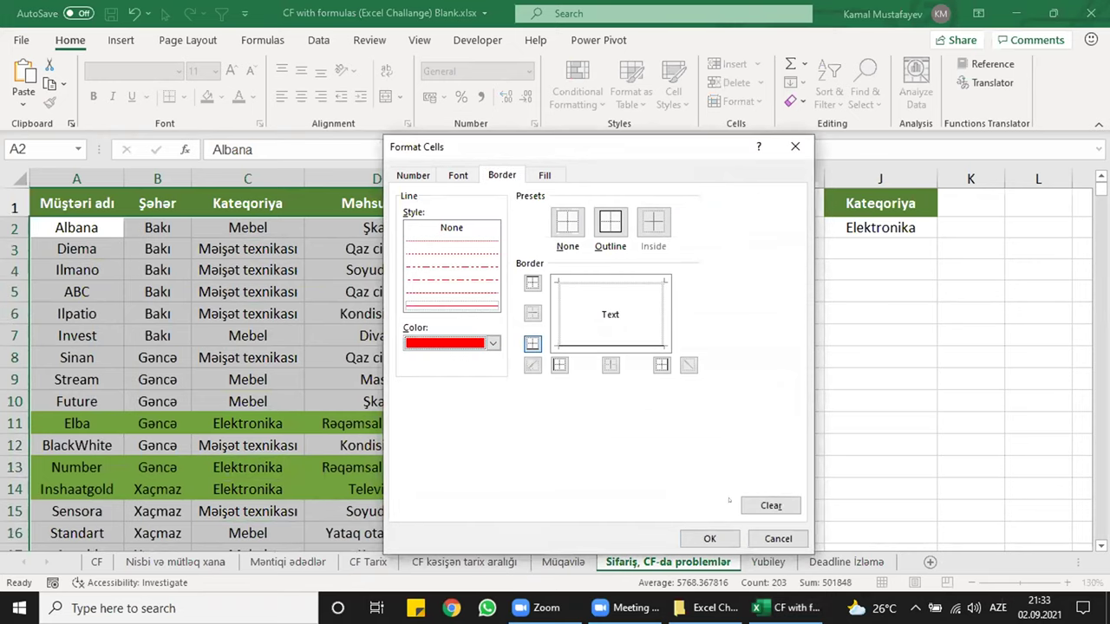
pyautogui.click(709, 538)
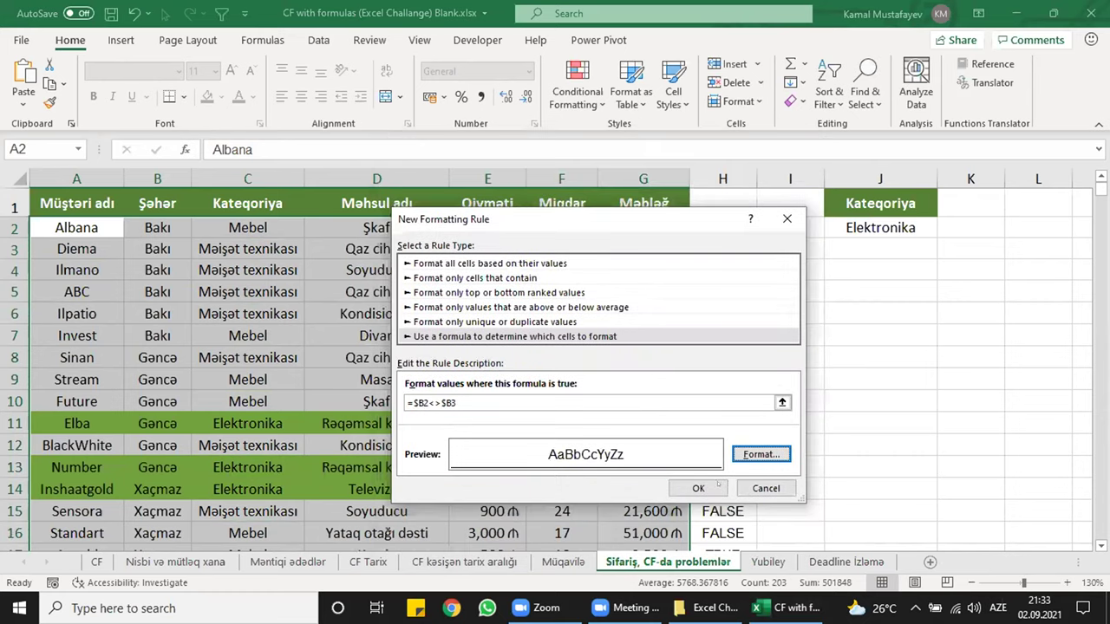
pyautogui.click(699, 488)
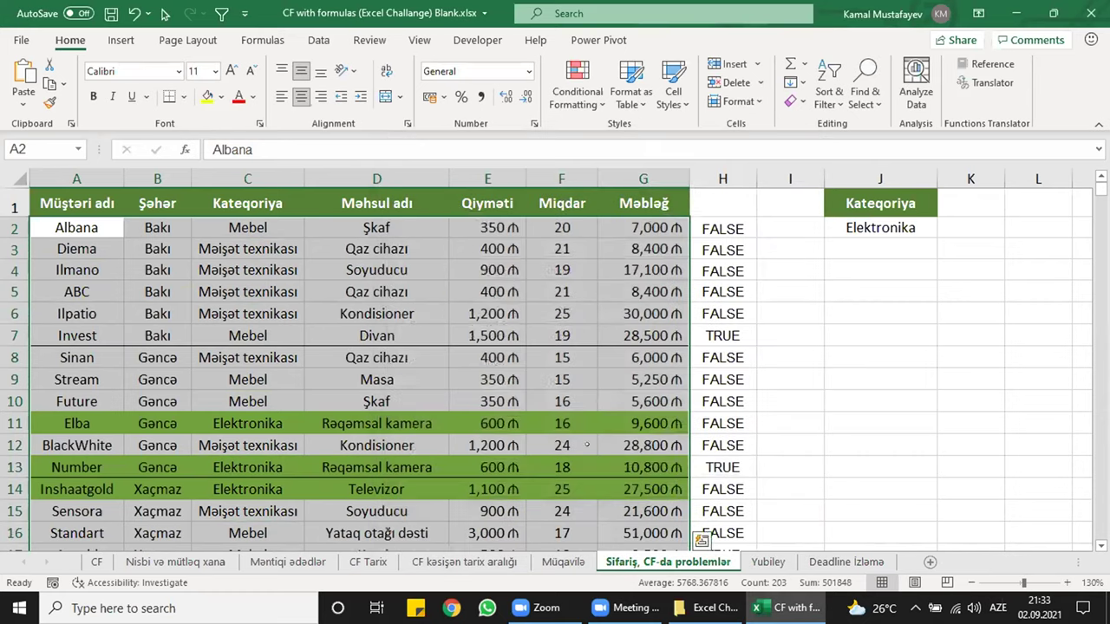
pyautogui.click(576, 93)
pyautogui.press('Escape')
# - Select quantities F2:F30 and apply the 3 Triangles directional icon set
pyautogui.click(487, 291)
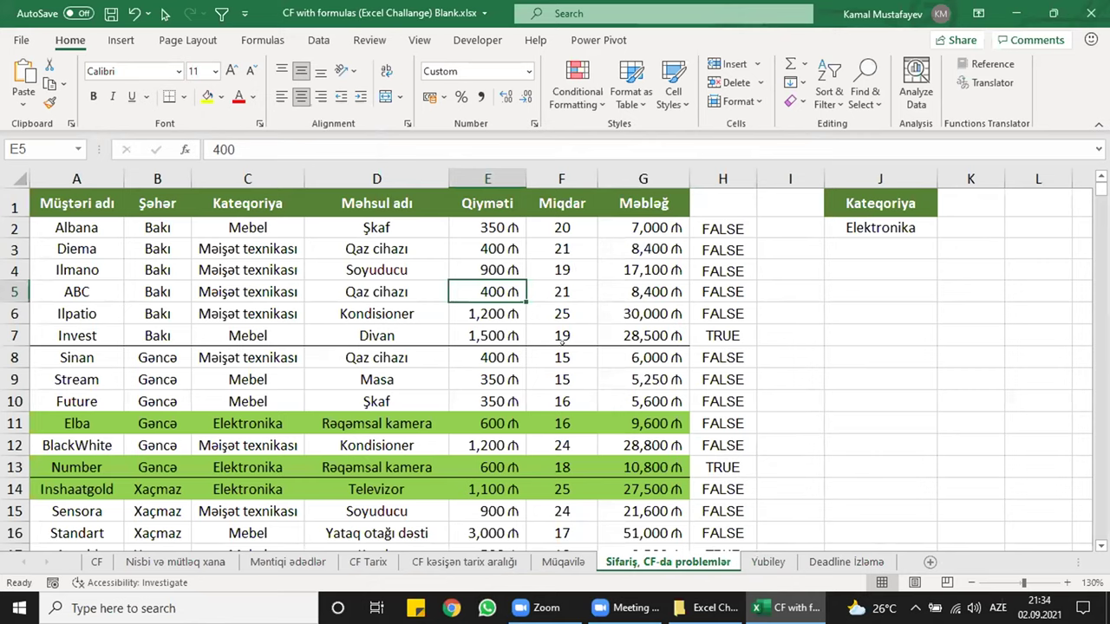
pyautogui.click(562, 227)
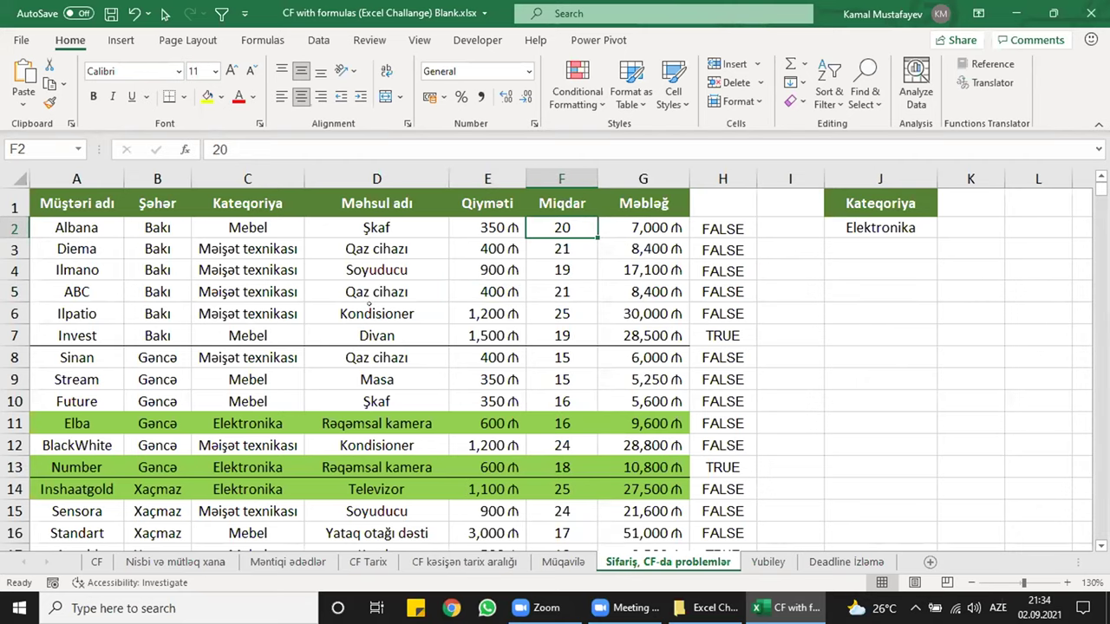
pyautogui.hotkey('ctrl', 'shift', 'Down')
pyautogui.scroll(5, 370, 305)
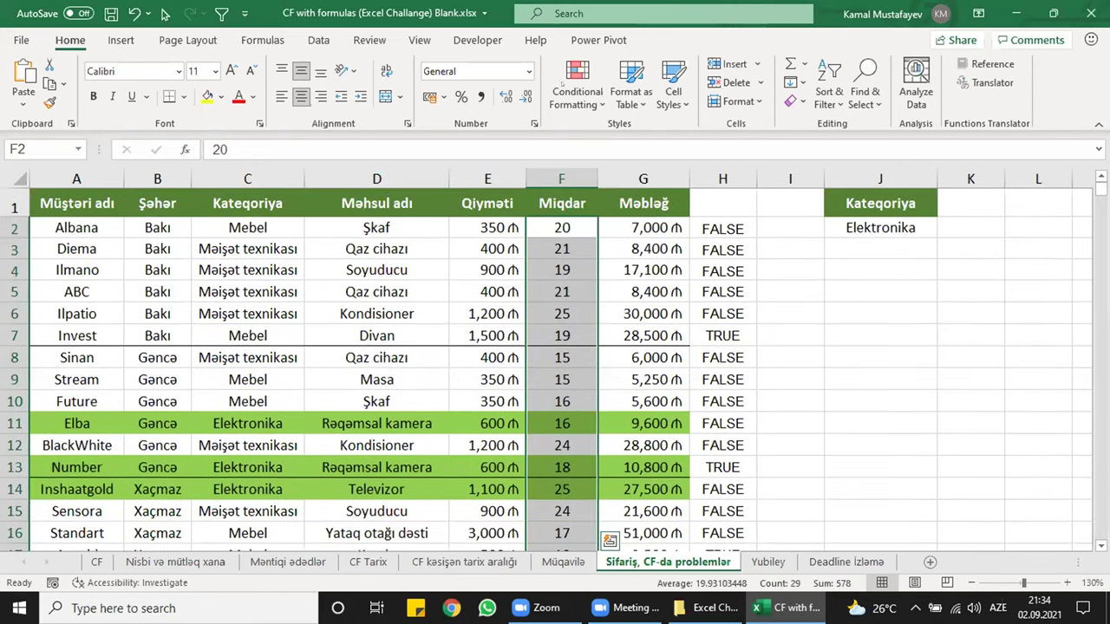
pyautogui.click(577, 85)
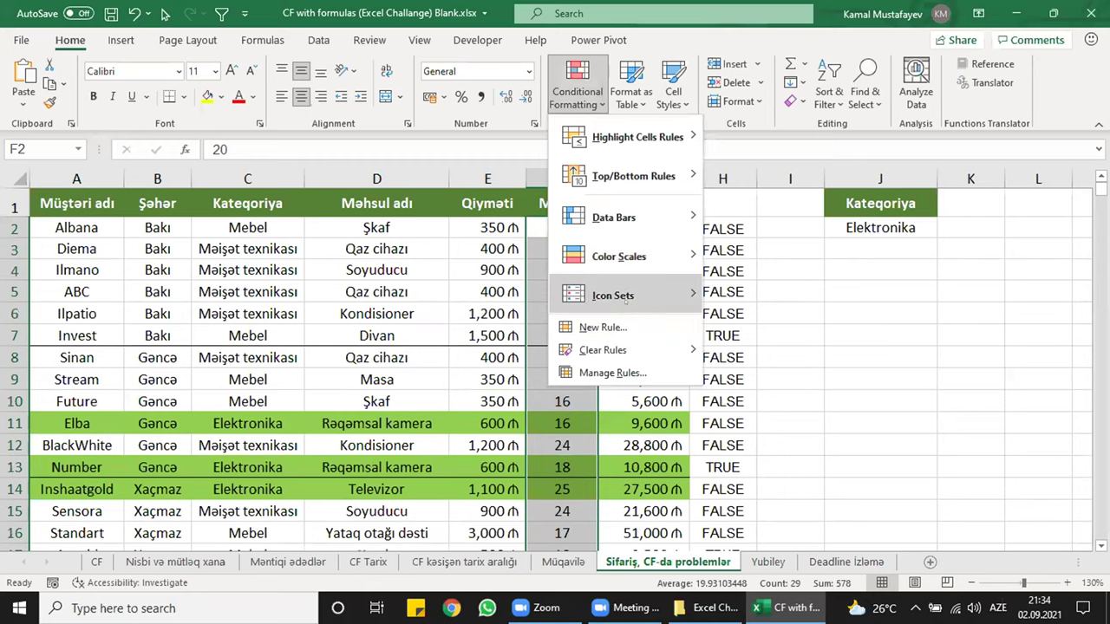
pyautogui.moveTo(625, 300)
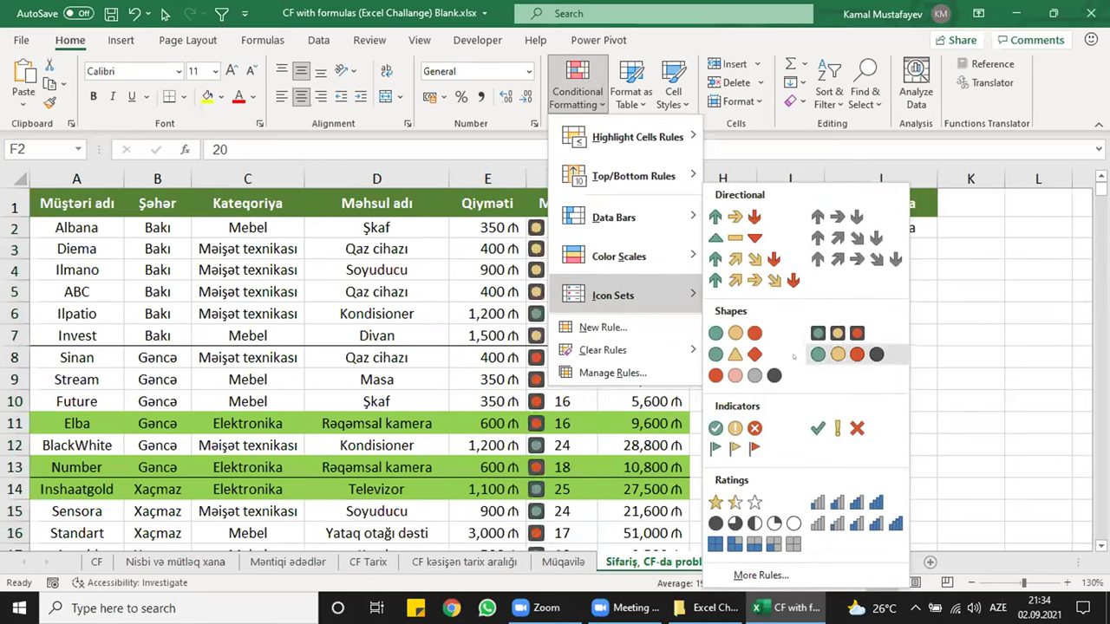
pyautogui.click(734, 227)
pyautogui.click(579, 293)
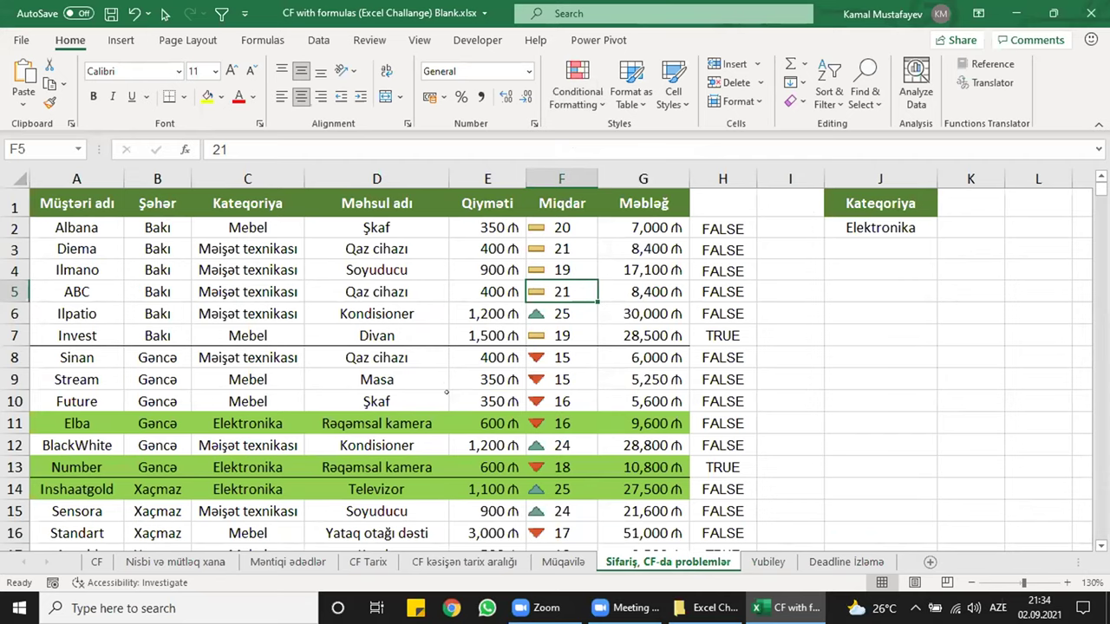
pyautogui.scroll(-1, 445, 382)
pyautogui.scroll(1, 434, 369)
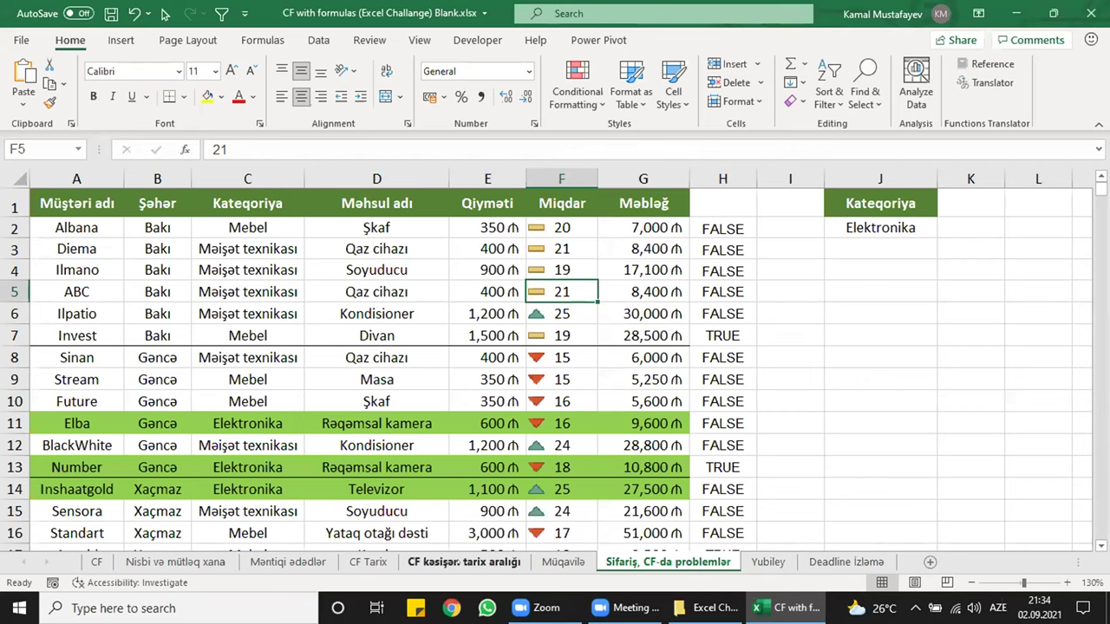
pyautogui.click(463, 562)
pyautogui.click(368, 560)
pyautogui.click(288, 562)
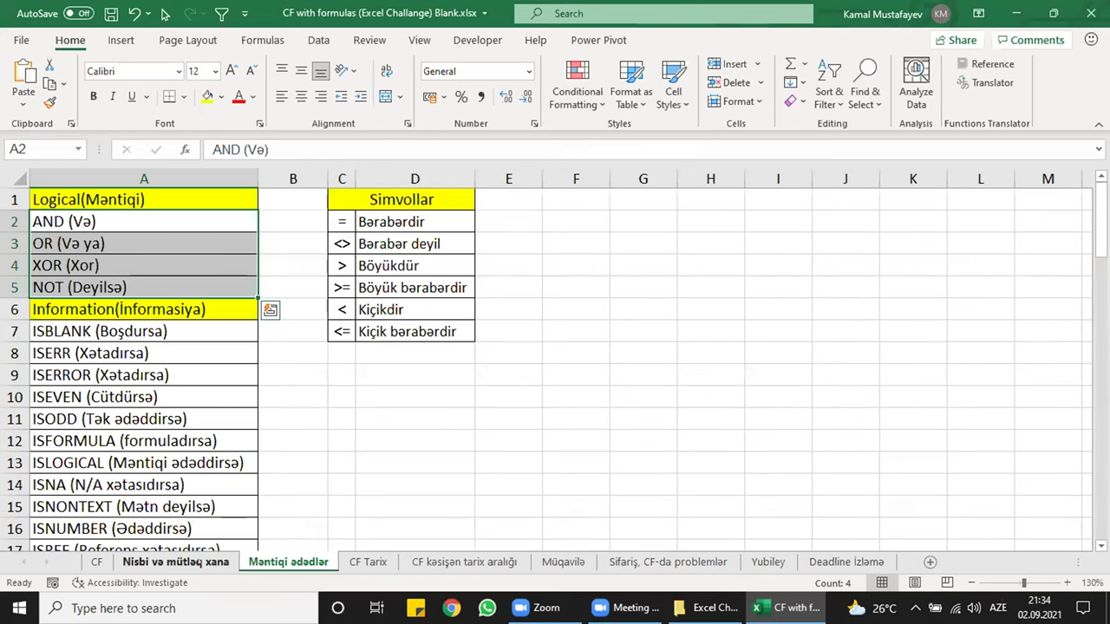
pyautogui.click(175, 562)
pyautogui.click(96, 562)
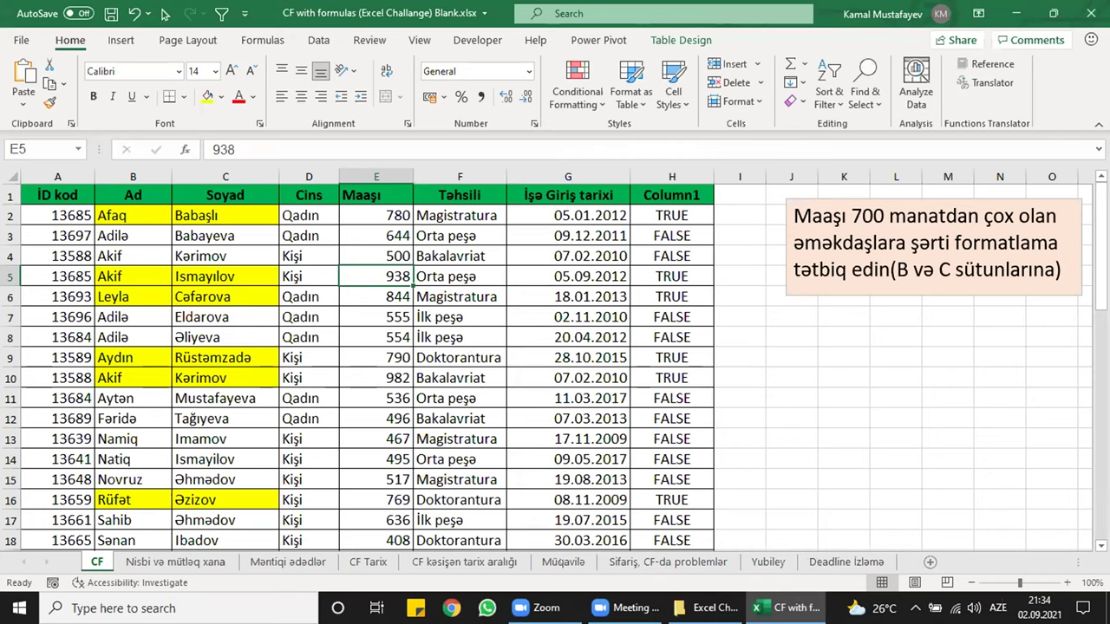
pyautogui.click(564, 562)
pyautogui.click(646, 562)
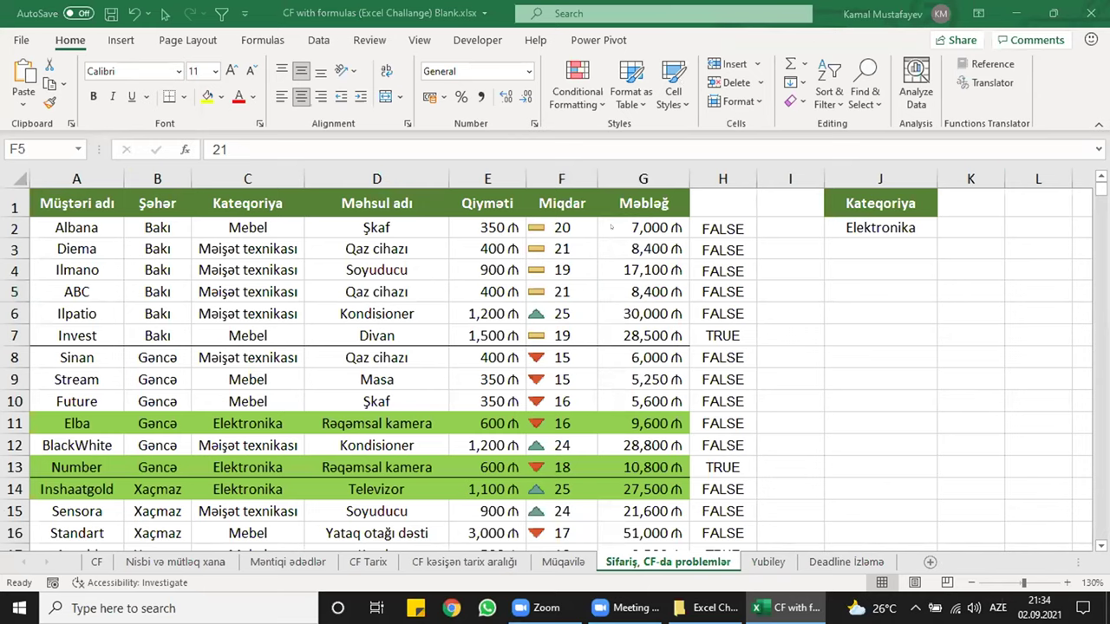
pyautogui.click(394, 308)
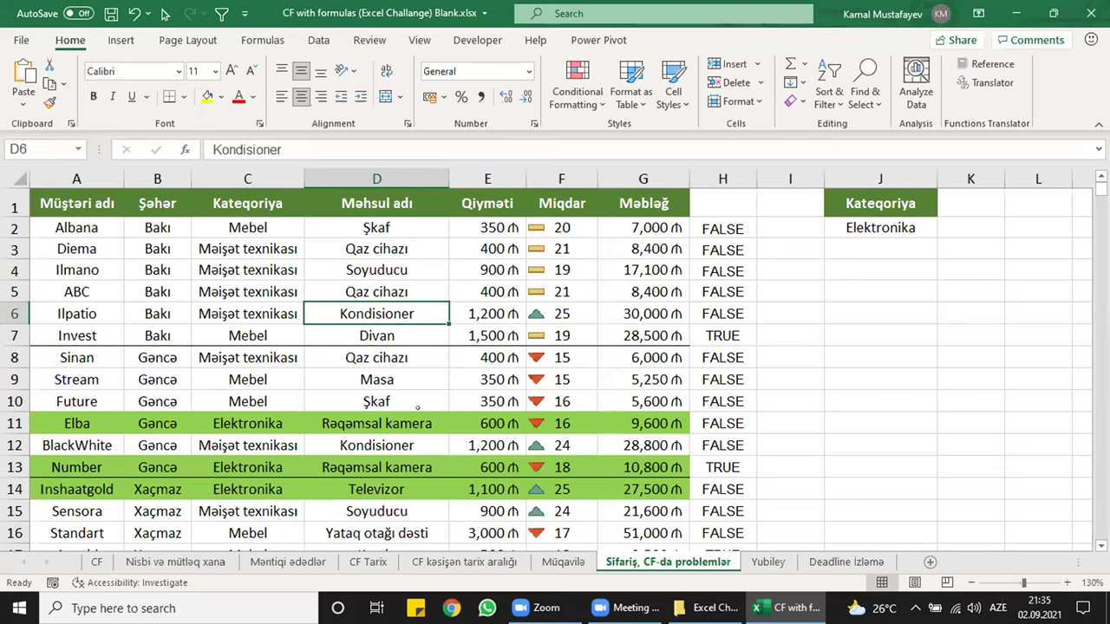
pyautogui.keyDown('ctrl'); pyautogui.scroll(-1, 555, 360); pyautogui.keyUp('ctrl')
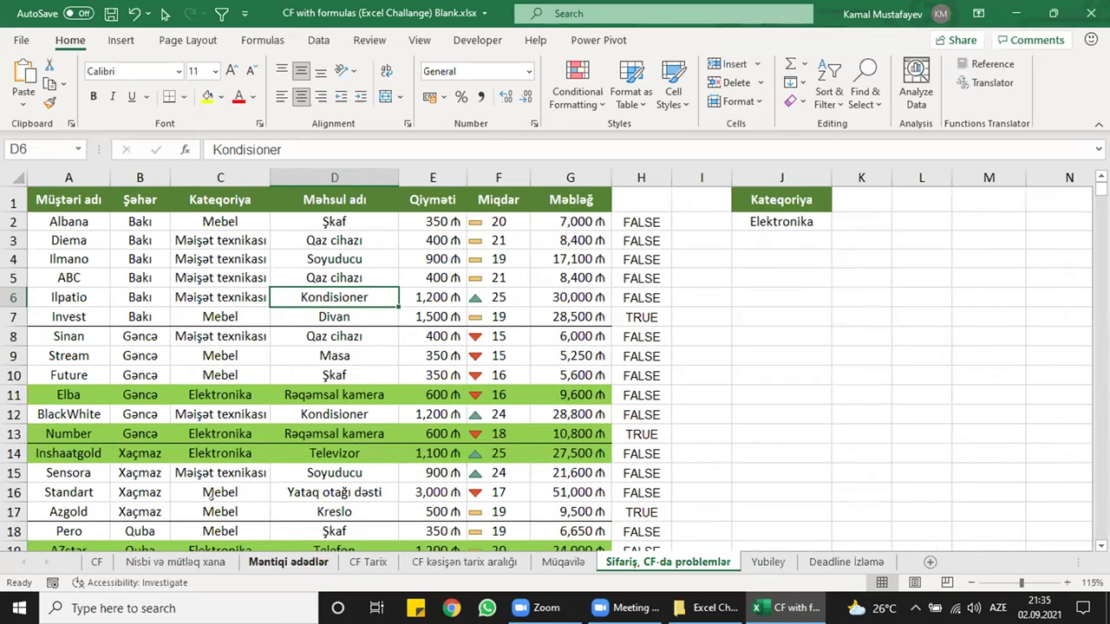
# - Review the whole worksheet's conditional formatting rules in the rules manager
pyautogui.click(13, 297)
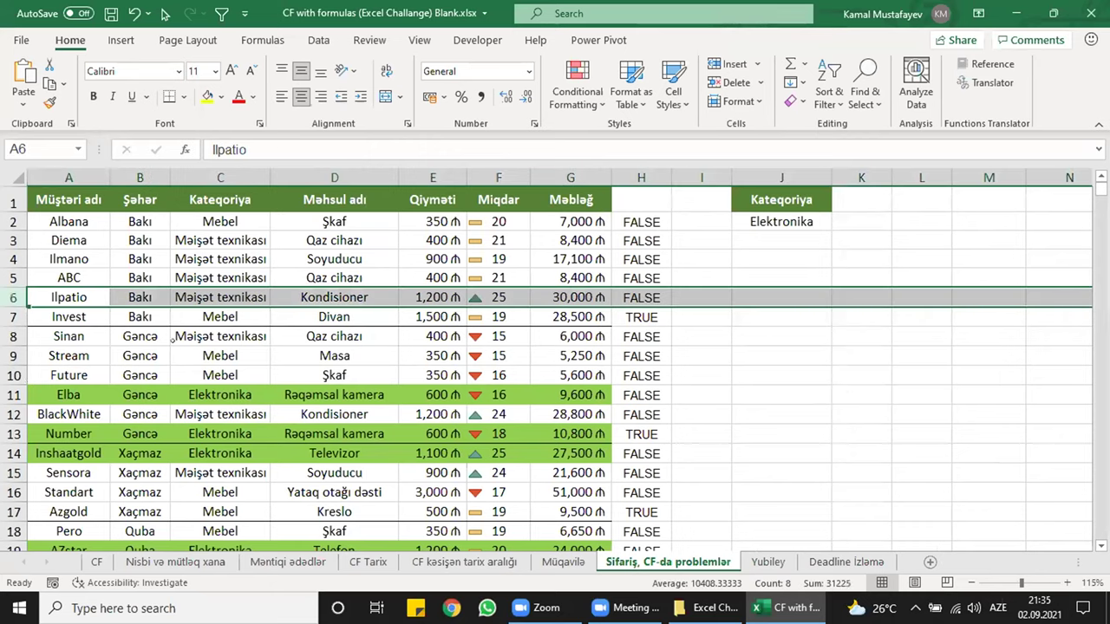
pyautogui.click(250, 276)
pyautogui.click(578, 91)
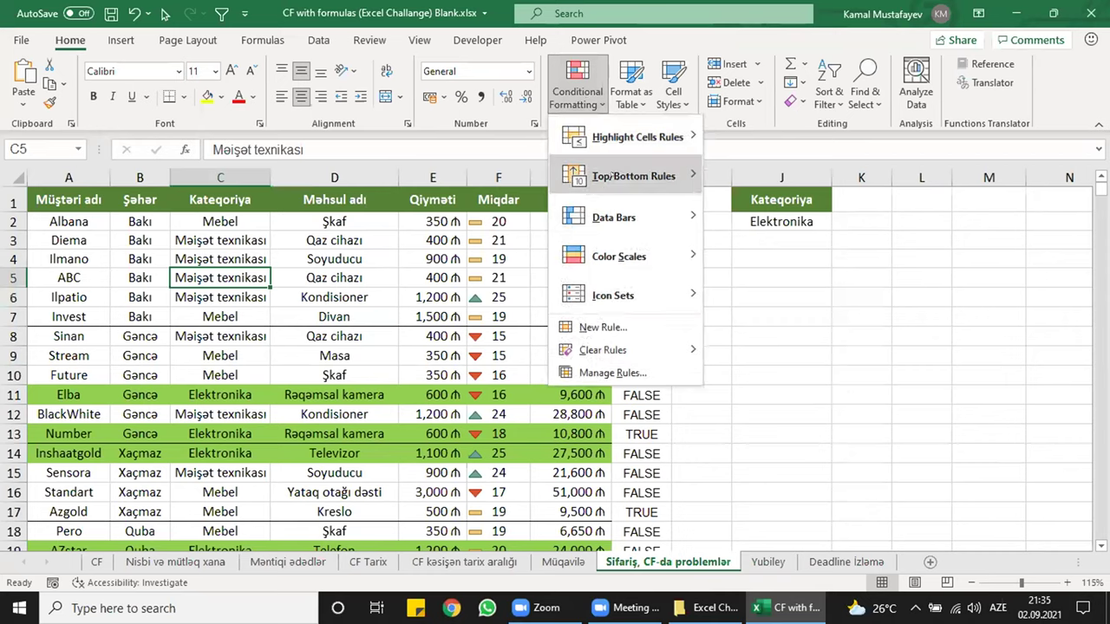
pyautogui.click(607, 371)
pyautogui.click(501, 273)
pyautogui.click(425, 292)
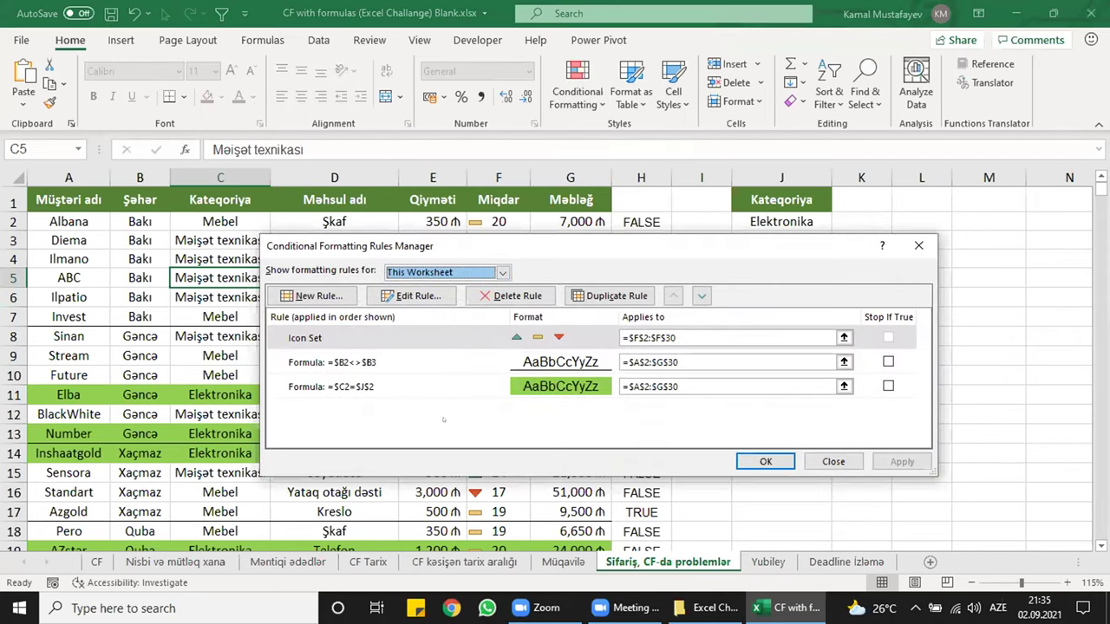
pyautogui.click(919, 245)
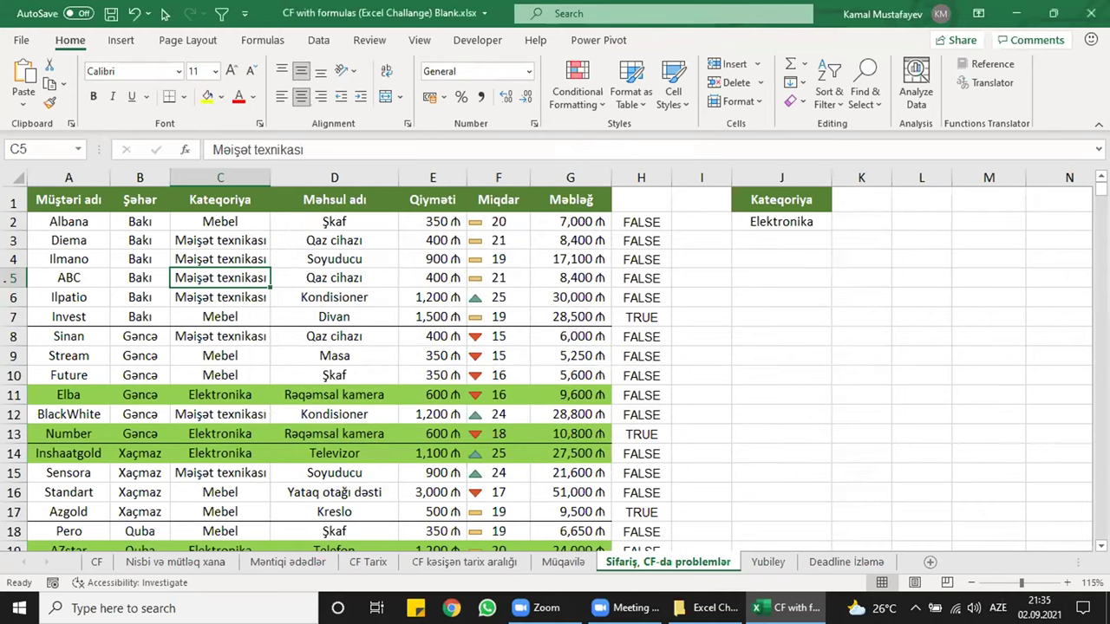
# - Delete row 5 (ABC order) and row 15 (Standart order)
pyautogui.click(13, 277)
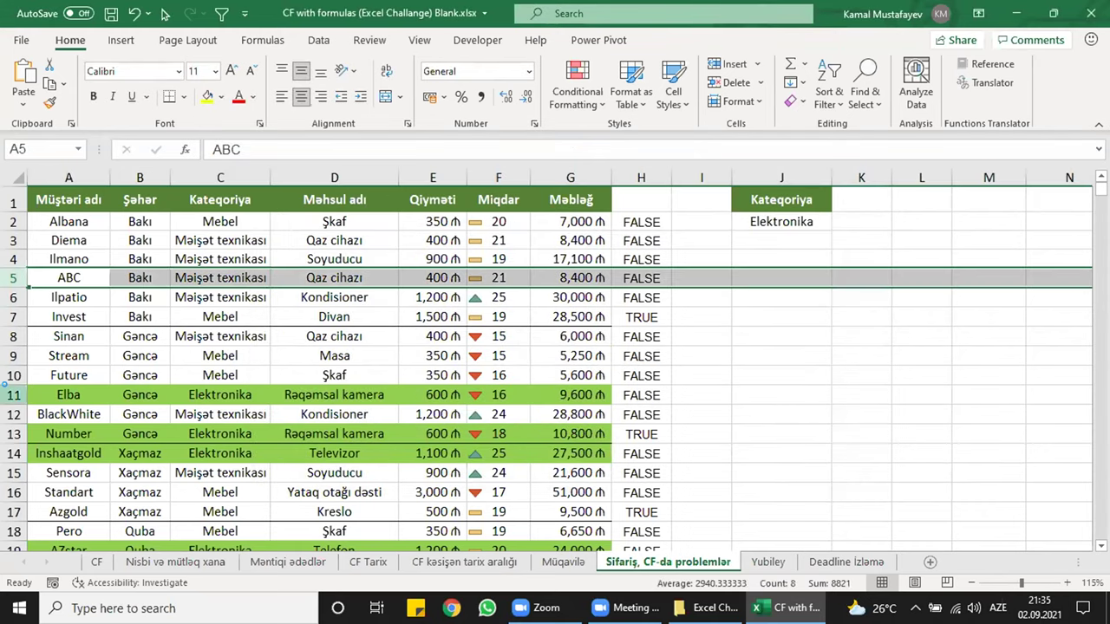
pyautogui.hotkey('ctrl', '-')
pyautogui.click(14, 473)
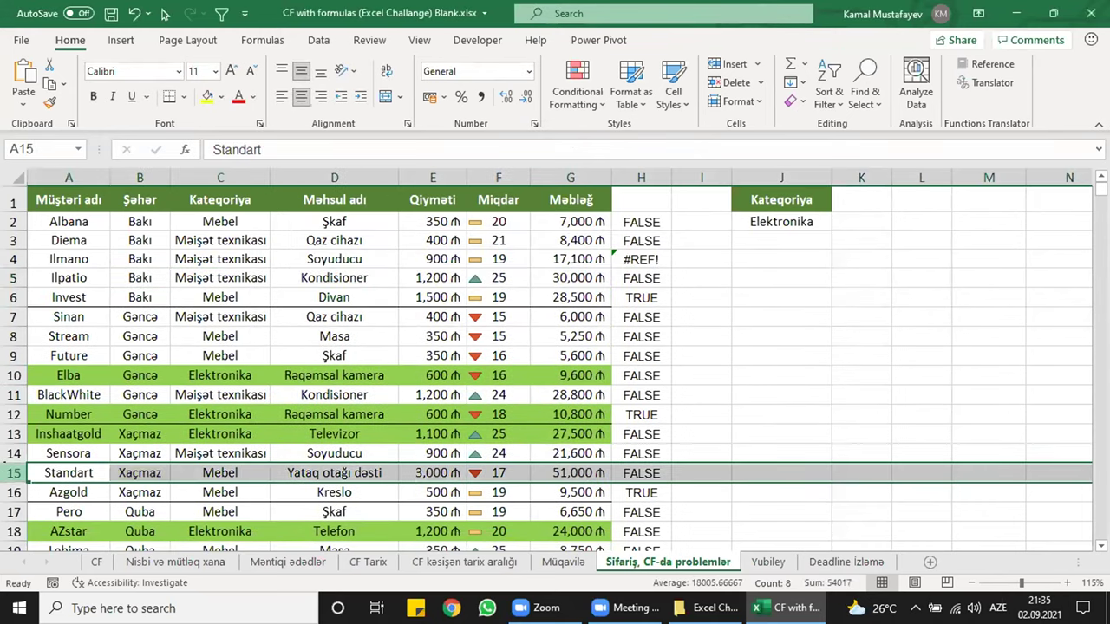
pyautogui.hotkey('ctrl', '-')
pyautogui.click(641, 453)
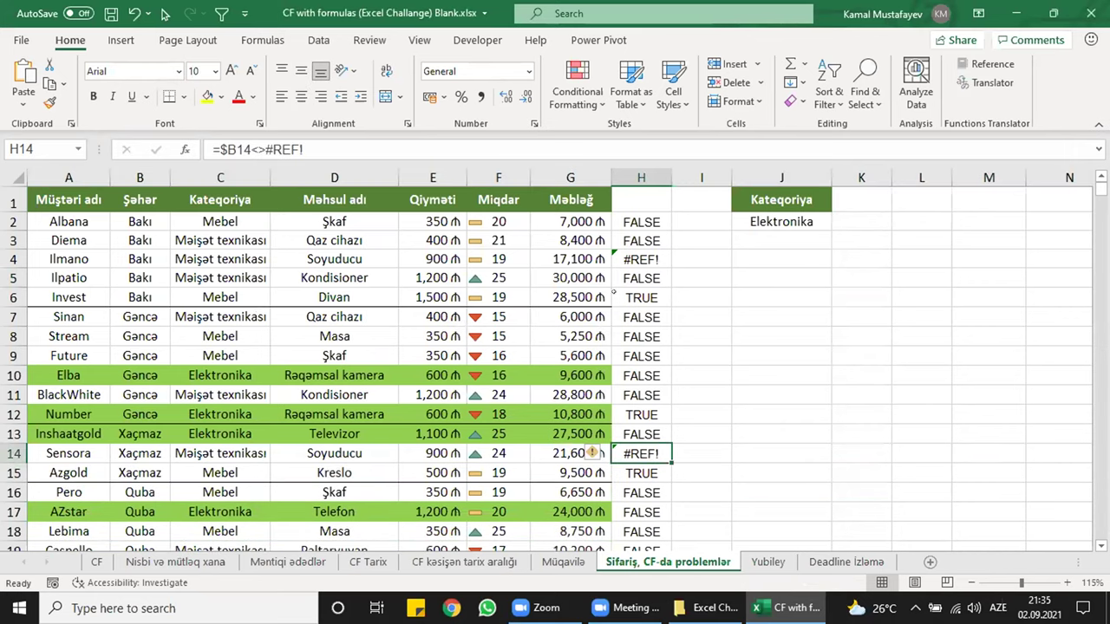
# - Insert two blank rows above Future and copy the Stream row into A9:G9
pyautogui.click(13, 355)
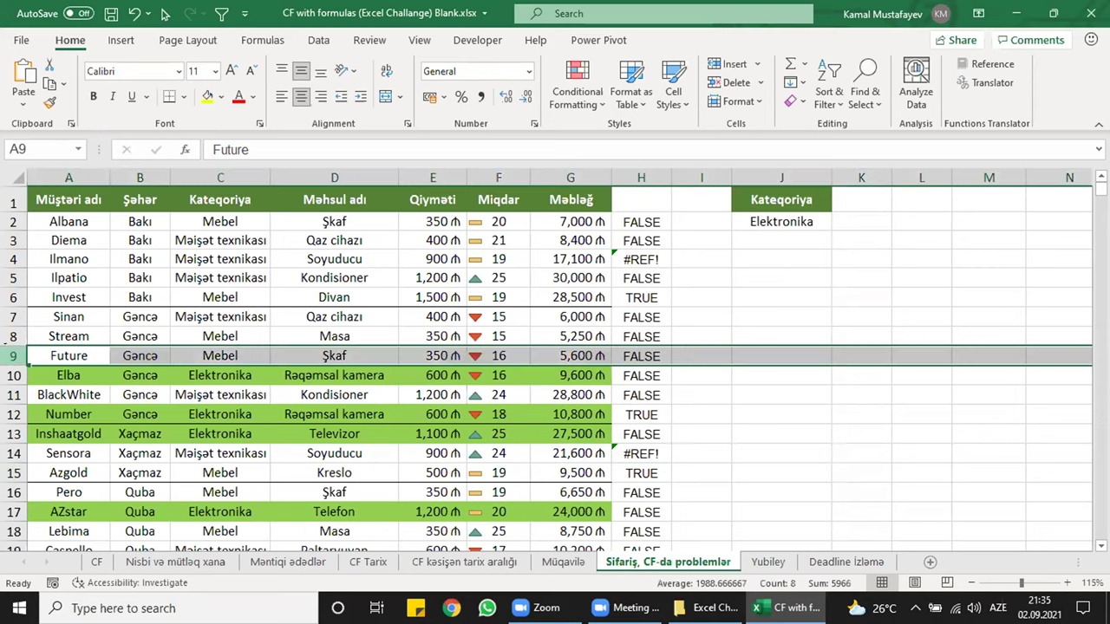
pyautogui.hotkey('ctrl', '+')
pyautogui.hotkey('ctrl', '+')
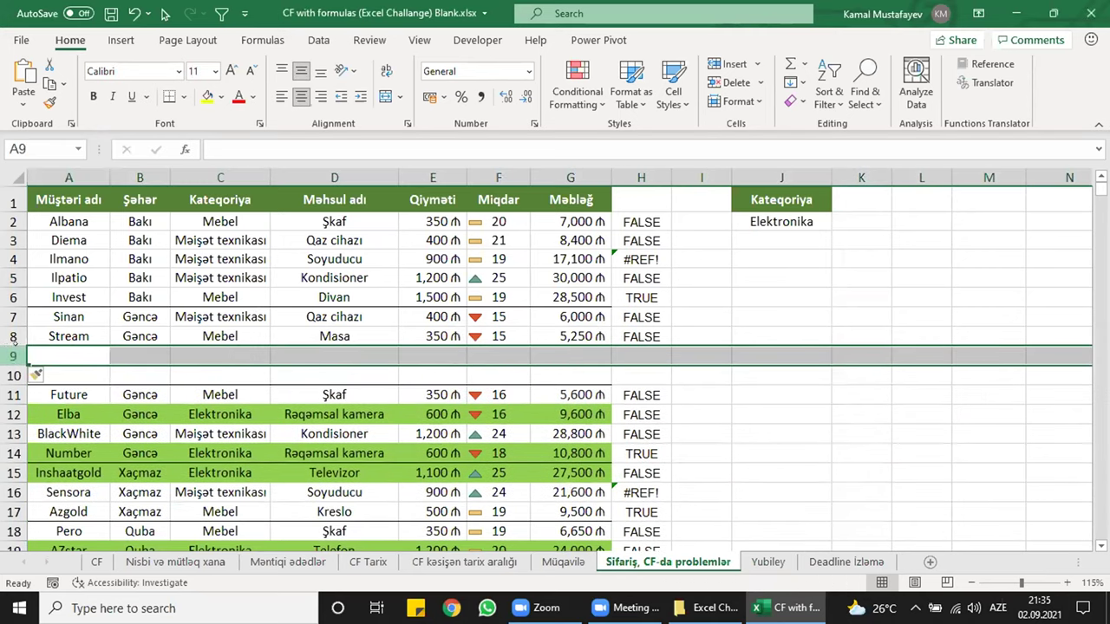
pyautogui.click(211, 431)
pyautogui.moveTo(82, 355); pyautogui.dragTo(572, 356)
pyautogui.hotkey('ctrl', 'd')
pyautogui.click(198, 347)
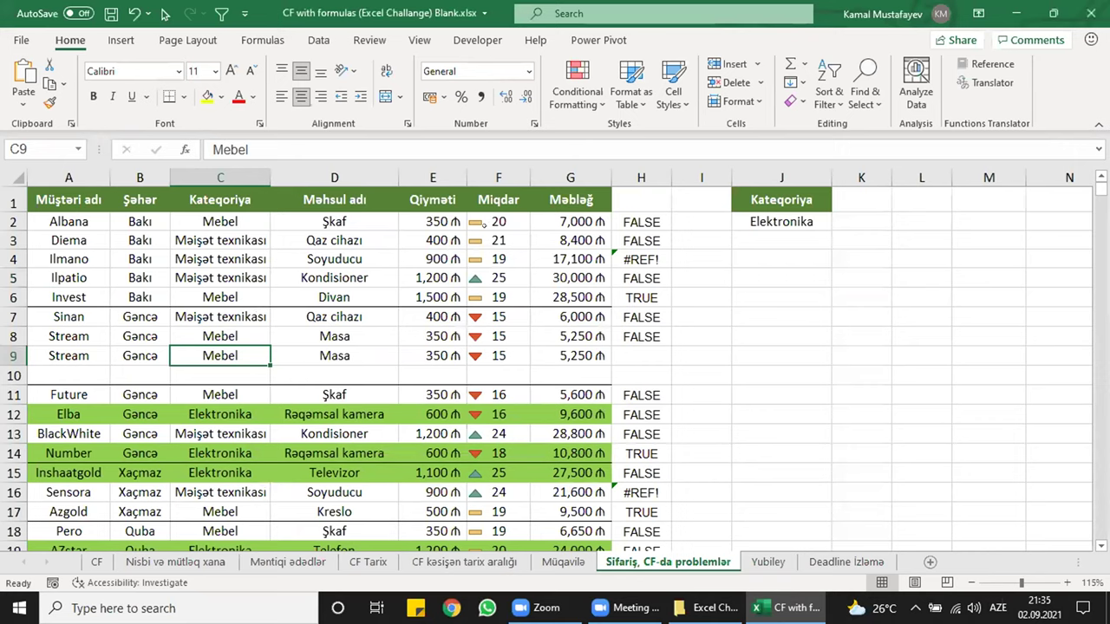
# - List This Worksheet's rules in the rules manager and scroll through the split copies
pyautogui.click(576, 82)
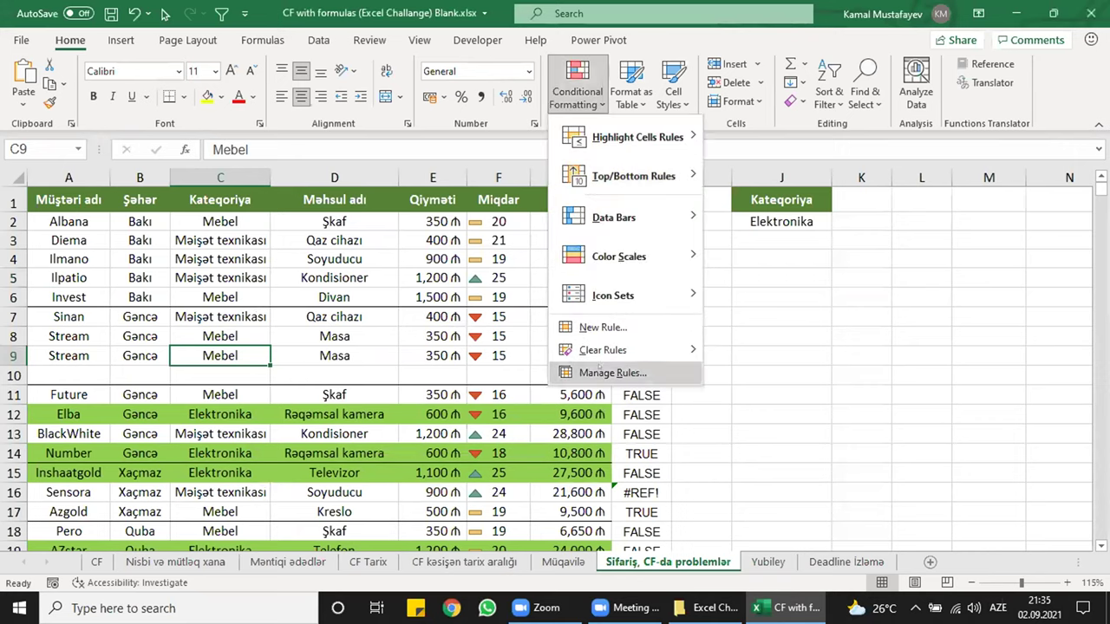
pyautogui.click(600, 373)
pyautogui.click(502, 272)
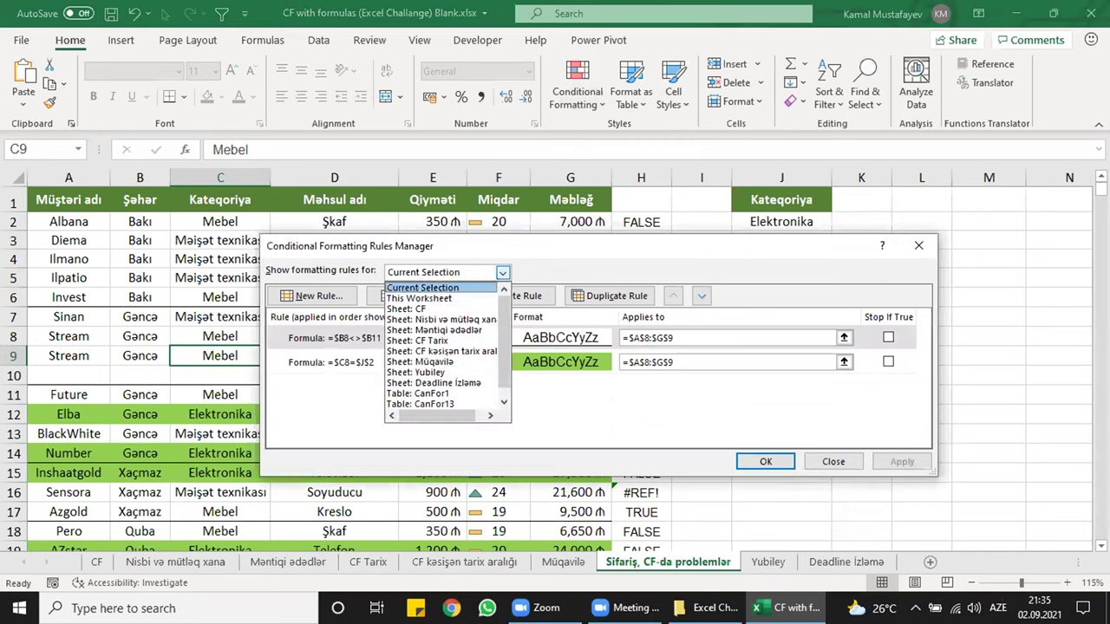
pyautogui.click(445, 296)
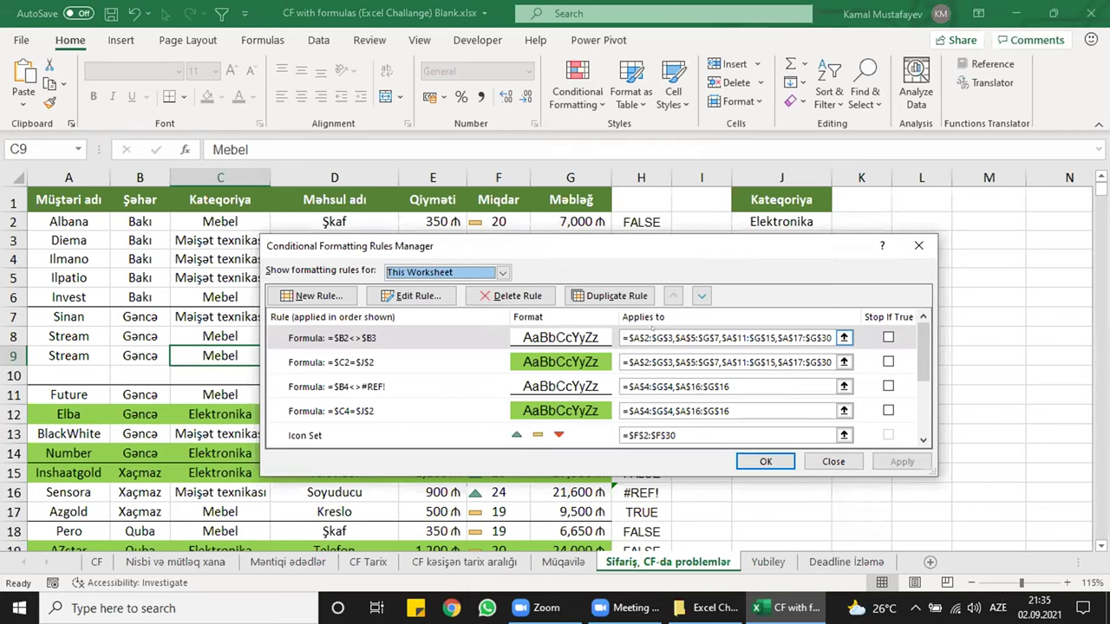
pyautogui.scroll(-2, 379, 408)
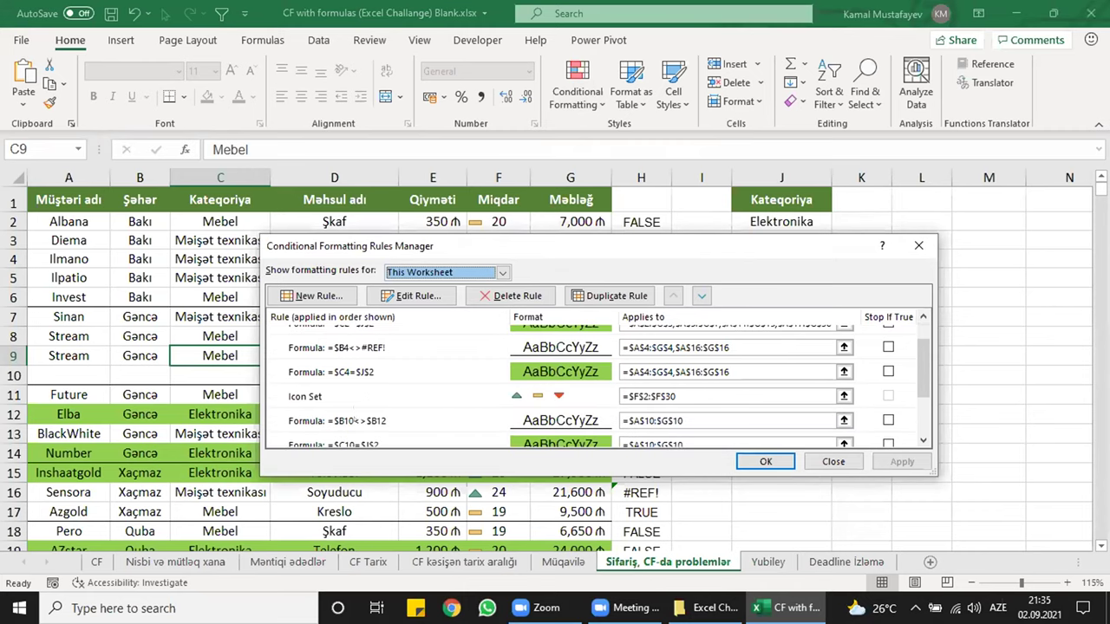
pyautogui.scroll(1, 379, 409)
pyautogui.scroll(1, 381, 403)
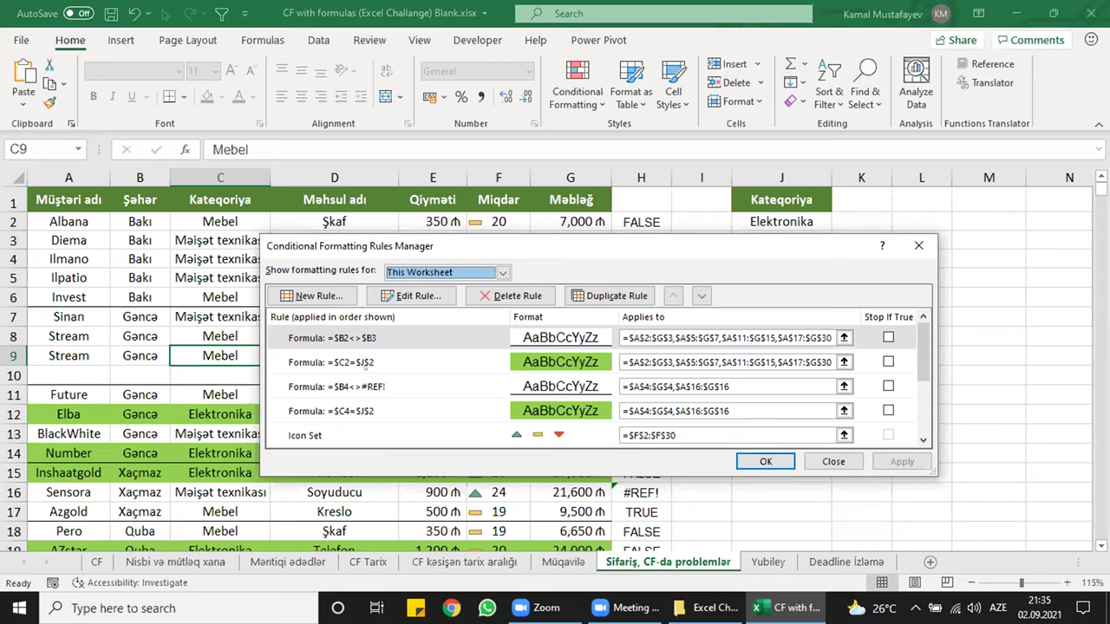
pyautogui.scroll(-4, 365, 369)
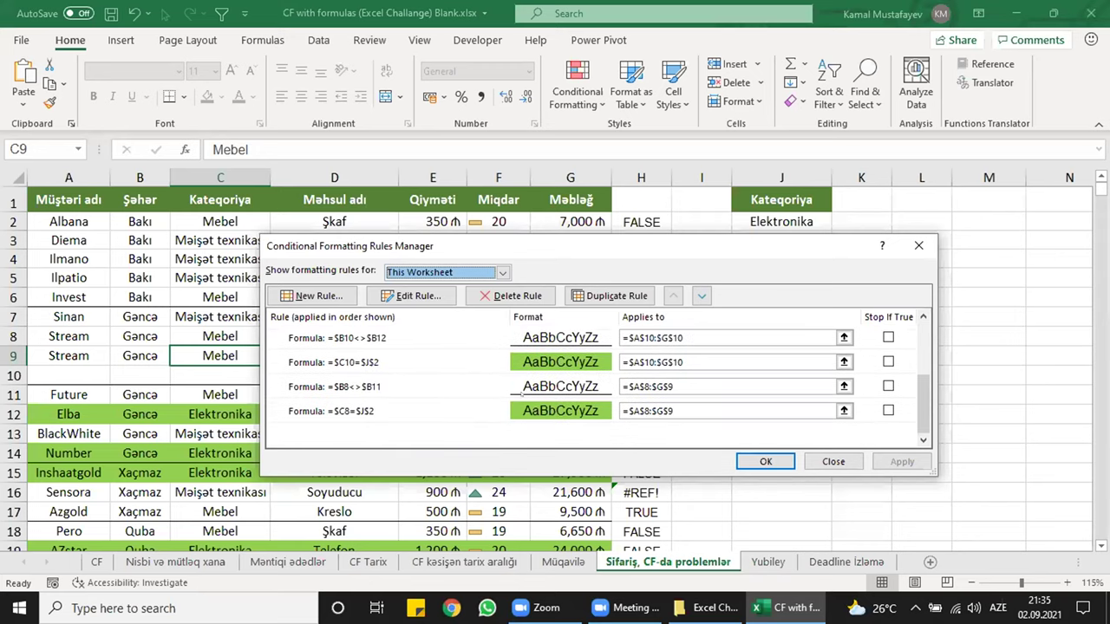
pyautogui.scroll(4, 524, 392)
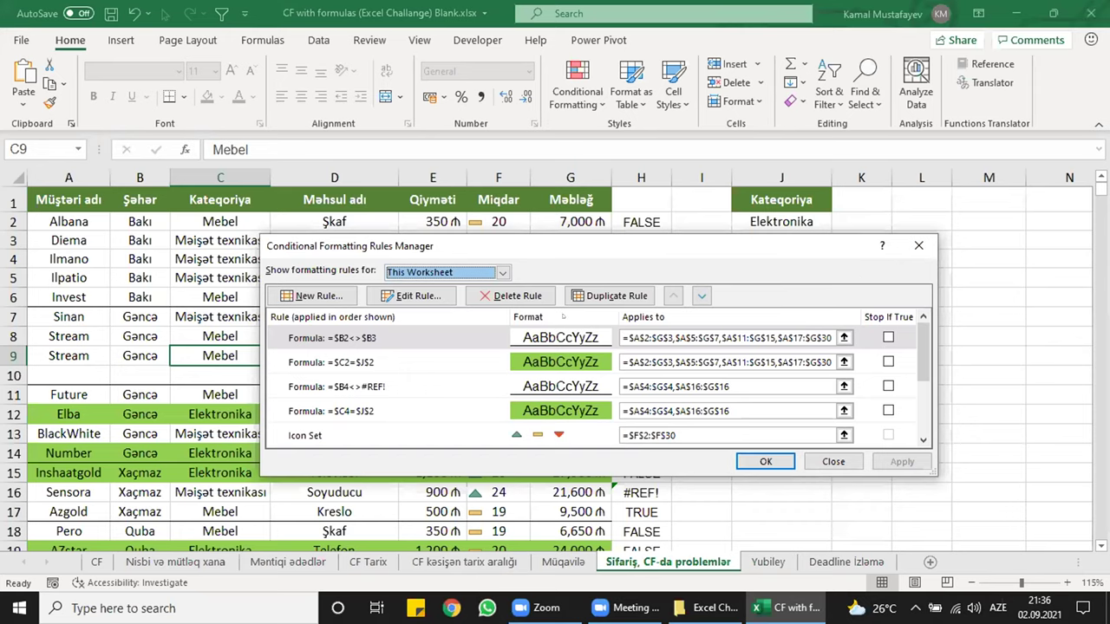
# - Close the Conditional Formatting Rules Manager and select A3:G3 of the order table
pyautogui.moveTo(562, 246); pyautogui.dragTo(459, 314)
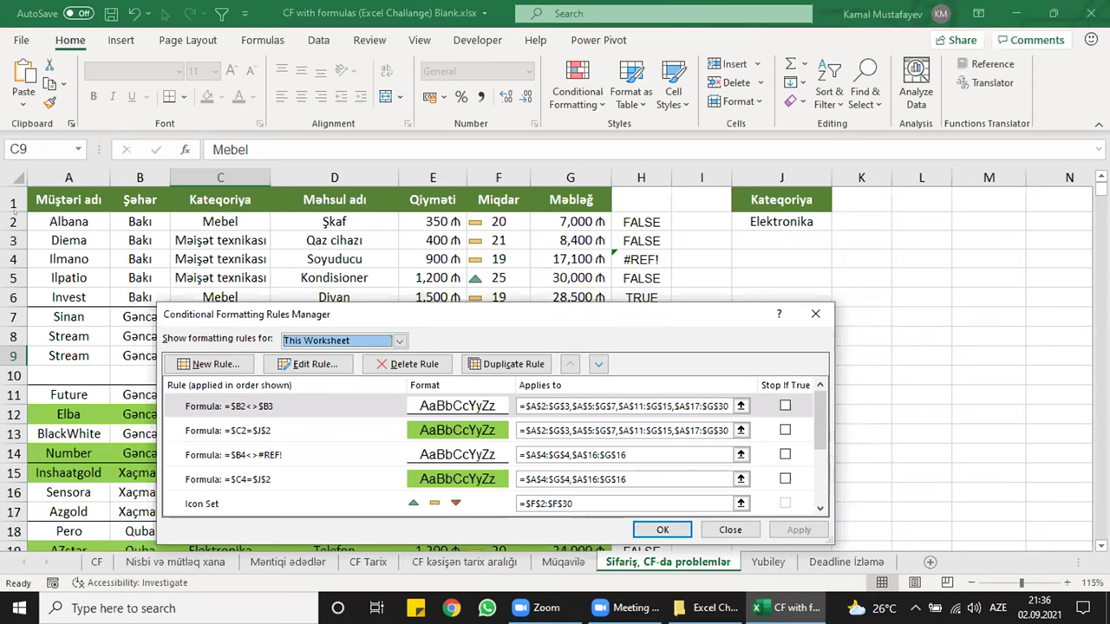
pyautogui.click(815, 314)
pyautogui.moveTo(78, 241); pyautogui.dragTo(572, 240)
# - Extend the selection to A3:G30 and clear its conditional formatting rules
pyautogui.hotkey('ctrl', 'shift', 'Down')
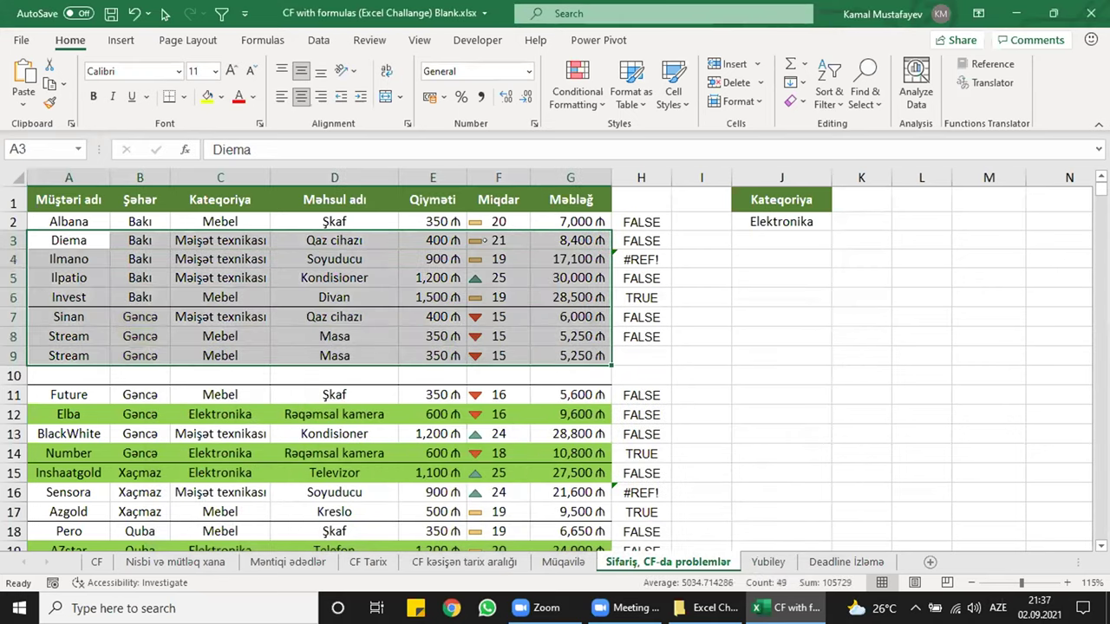
pyautogui.hotkey('ctrl', 'shift', 'Down')
pyautogui.hotkey('ctrl', 'shift', 'Down')
pyautogui.hotkey('ctrl', 'shift', 'Down')
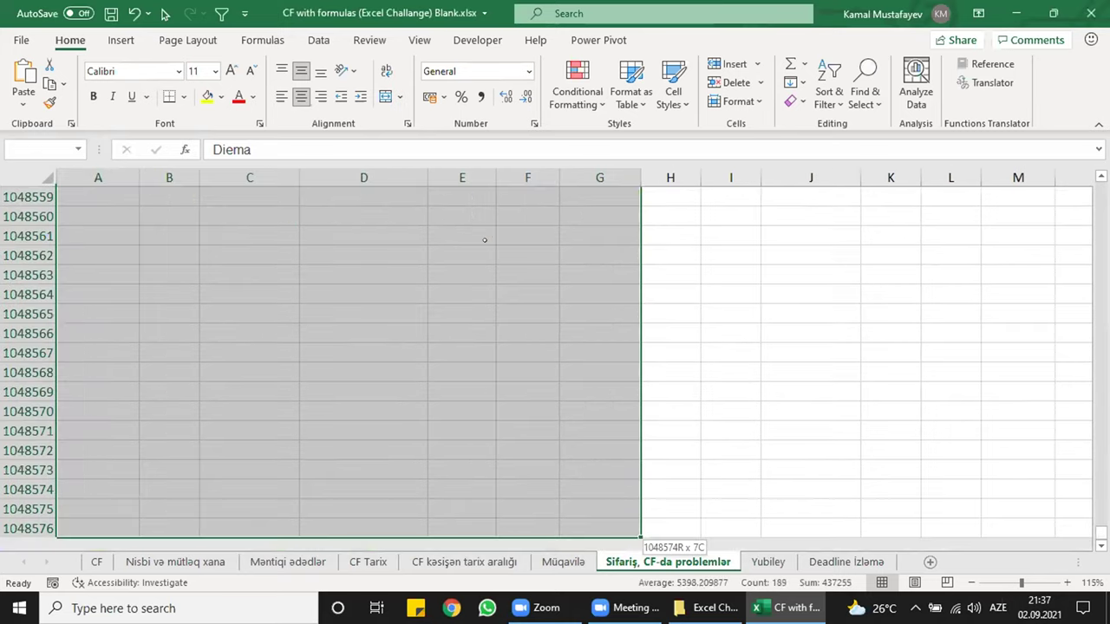
pyautogui.hotkey('ctrl', 'shift', 'Up')
pyautogui.scroll(10, 119, 328)
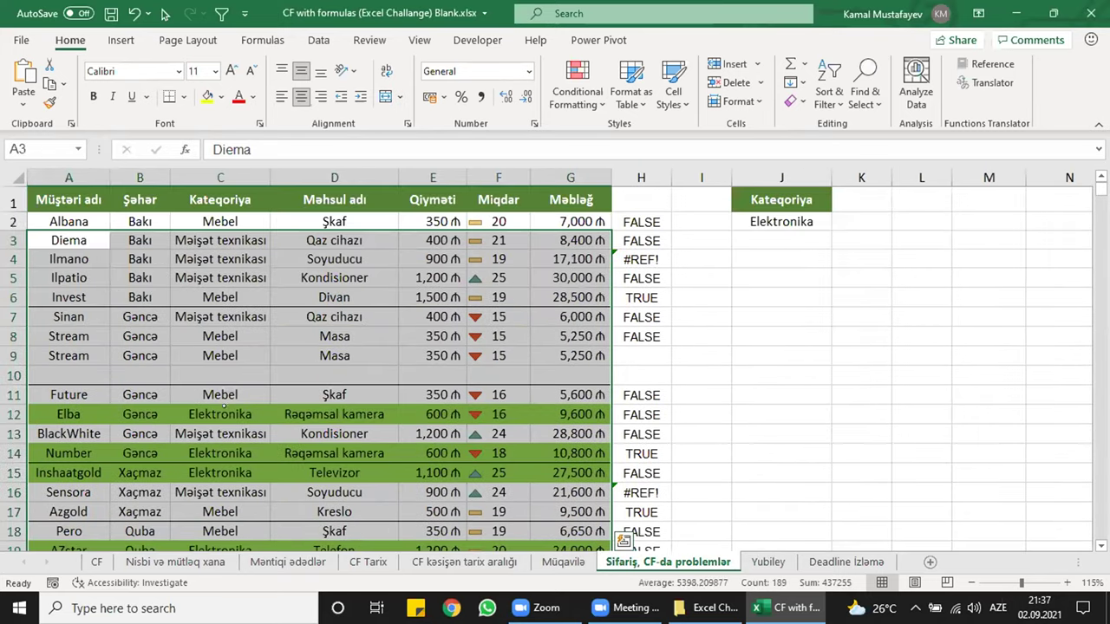
pyautogui.click(576, 91)
pyautogui.moveTo(642, 350)
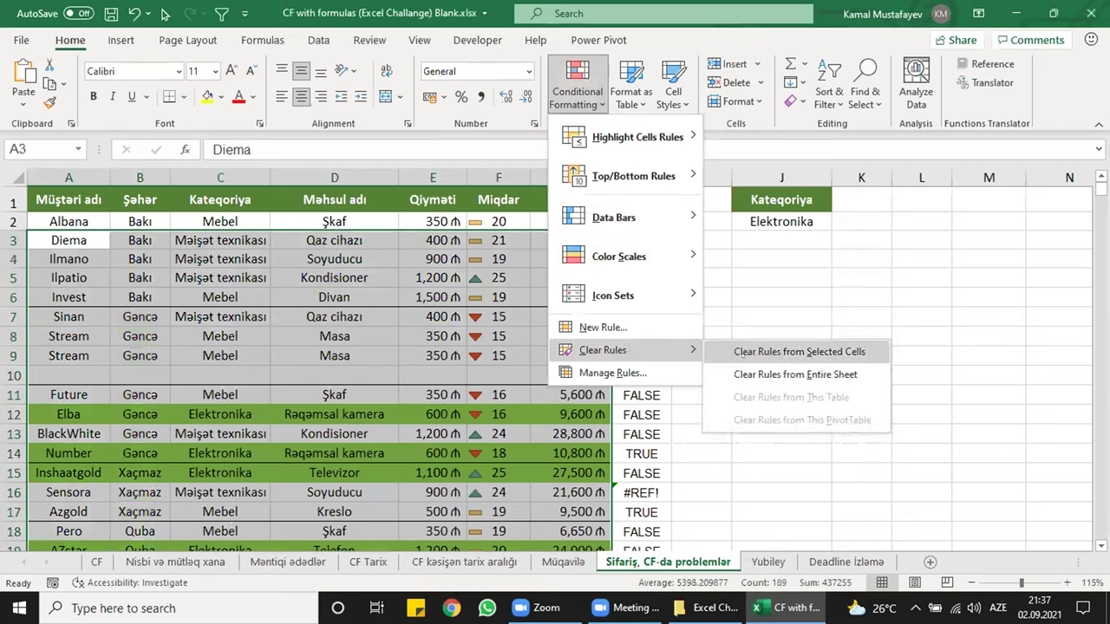
pyautogui.click(743, 352)
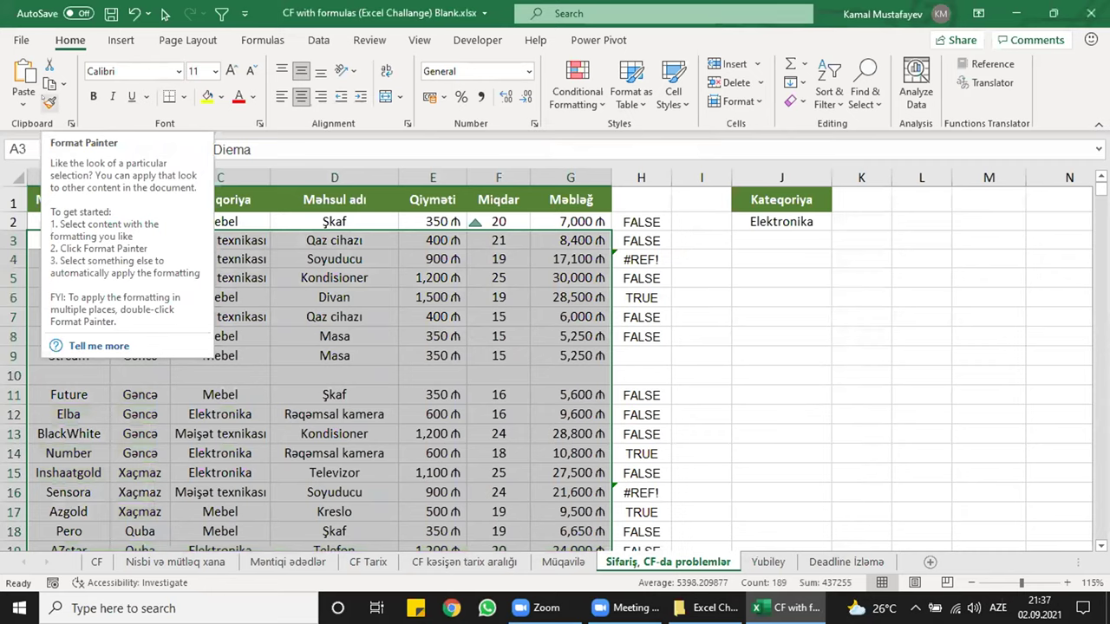
# - Format-paint row 2's formatting from A2:G2 over A2:G34
pyautogui.click(329, 292)
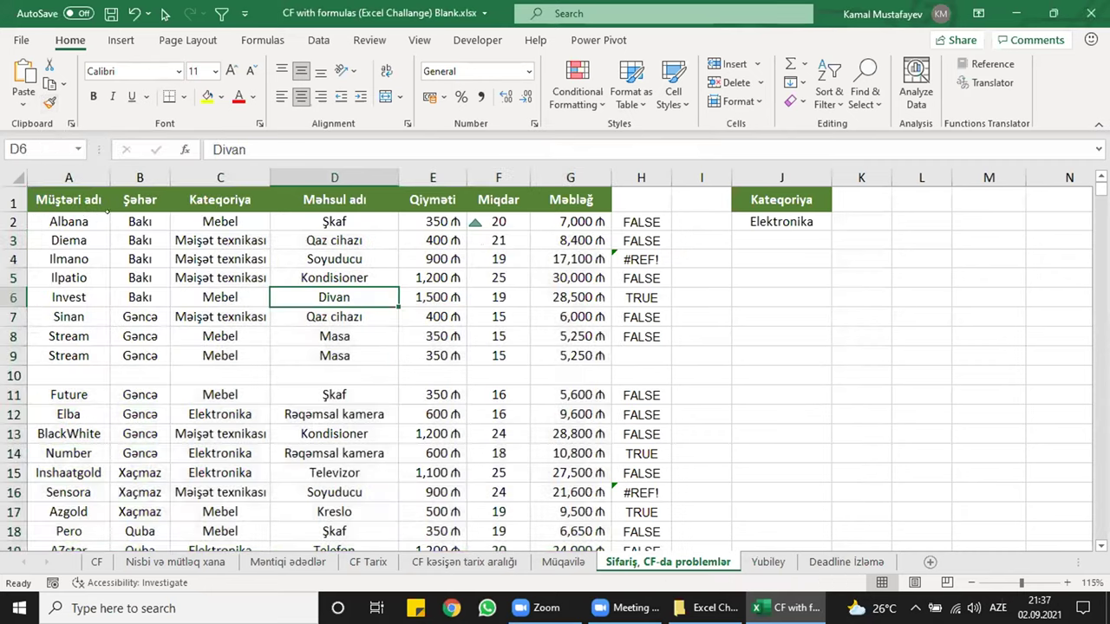
pyautogui.moveTo(69, 222)
pyautogui.mouseDown()
pyautogui.moveTo(429, 239)
pyautogui.moveTo(574, 224)
pyautogui.mouseUp()
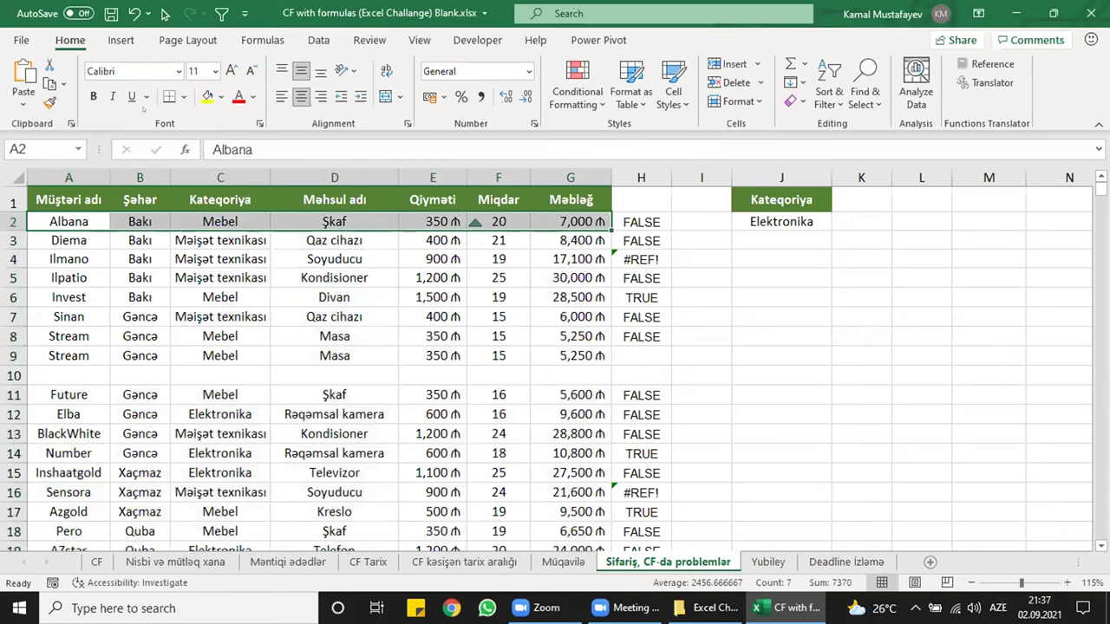
pyautogui.click(50, 103)
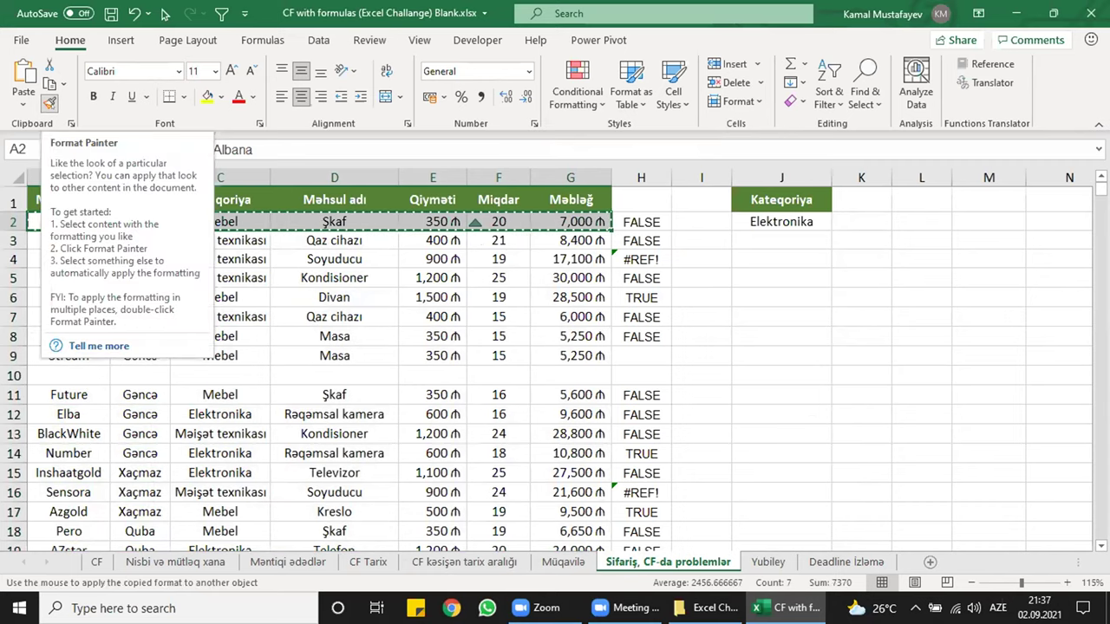
pyautogui.moveTo(39, 221); pyautogui.dragTo(459, 222)
pyautogui.moveTo(550, 224)
pyautogui.mouseDown()
pyautogui.moveTo(559, 555)
pyautogui.moveTo(598, 221)
pyautogui.moveTo(550, 146)
pyautogui.moveTo(555, 186)
pyautogui.moveTo(620, 325)
pyautogui.mouseUp()
# - Select column H and inspect the formula in H2
pyautogui.scroll(6, 382, 408)
pyautogui.scroll(2, 383, 408)
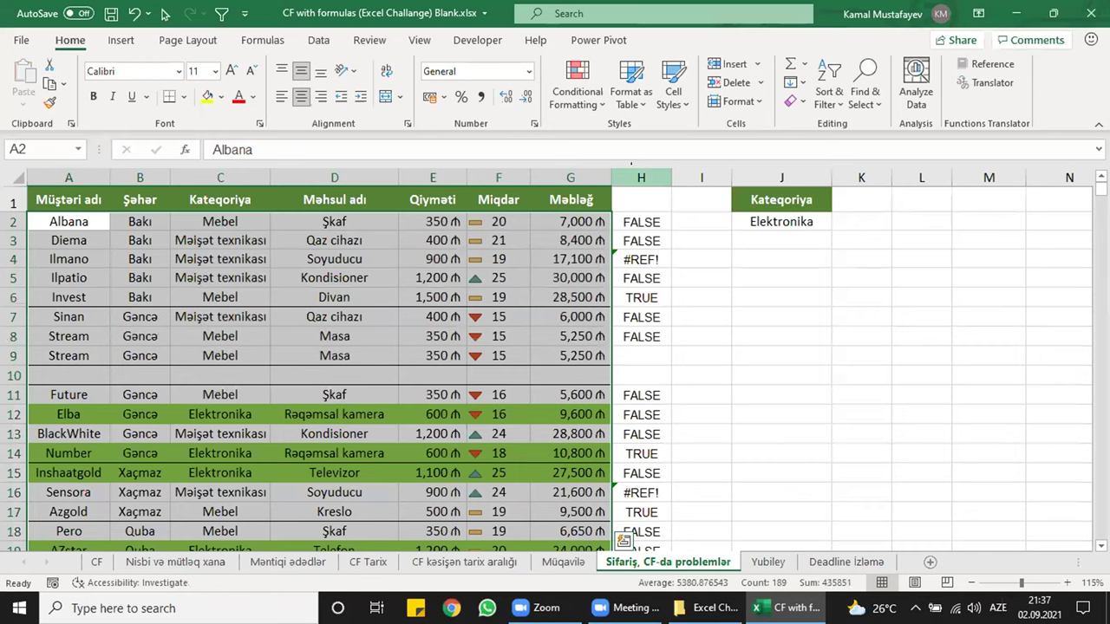
pyautogui.click(630, 177)
pyautogui.click(617, 223)
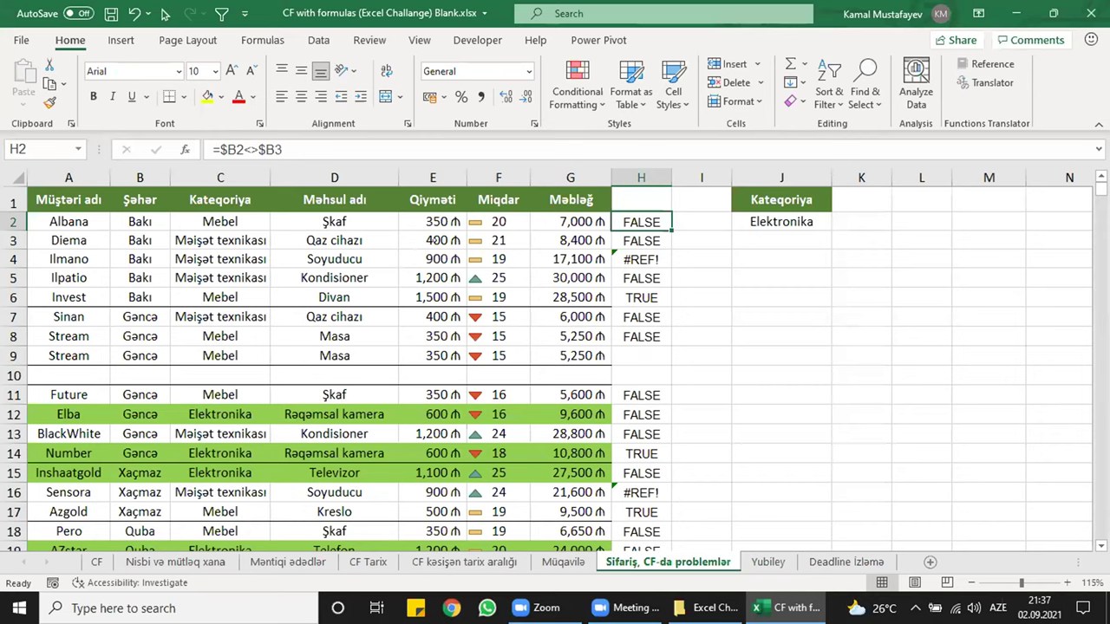
pyautogui.click(433, 258)
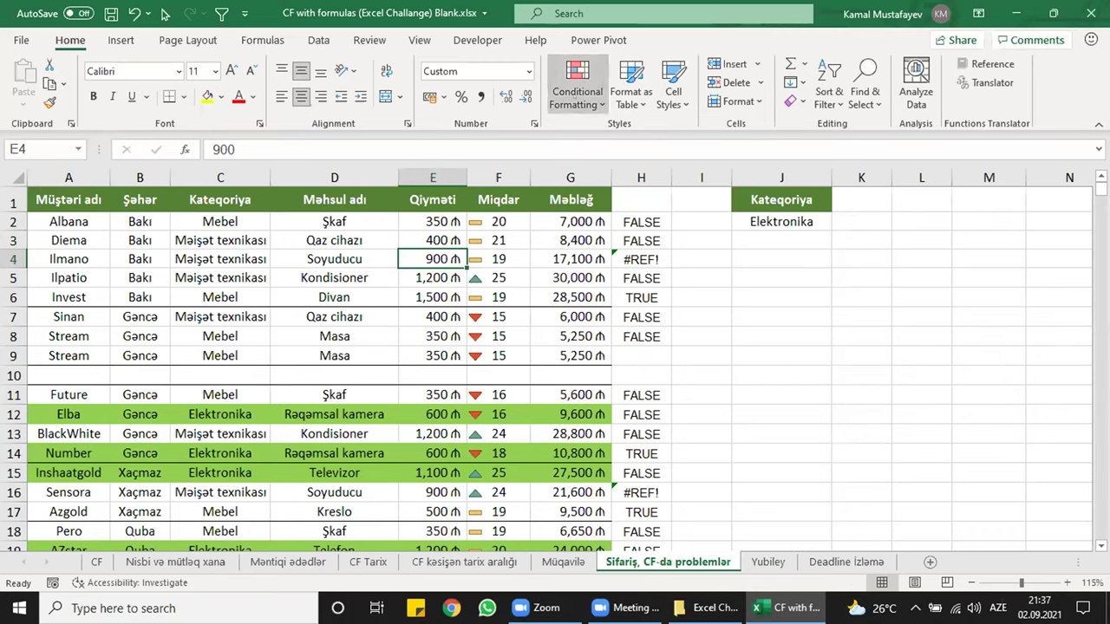
pyautogui.click(576, 87)
pyautogui.click(615, 367)
pyautogui.click(398, 340)
pyautogui.click(381, 365)
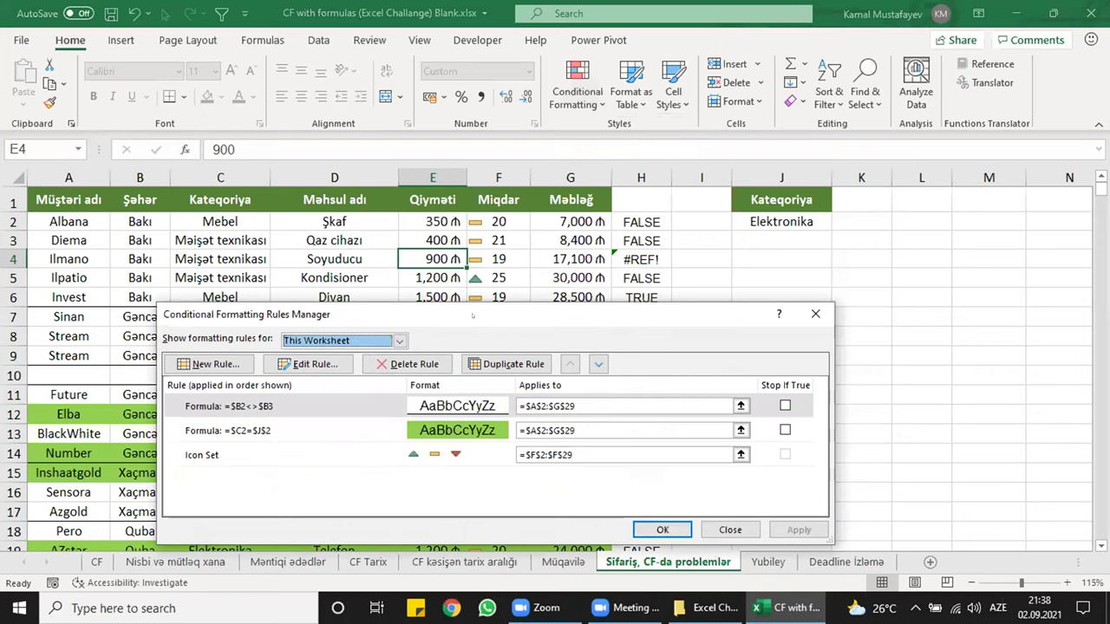
pyautogui.moveTo(483, 315); pyautogui.dragTo(589, 146)
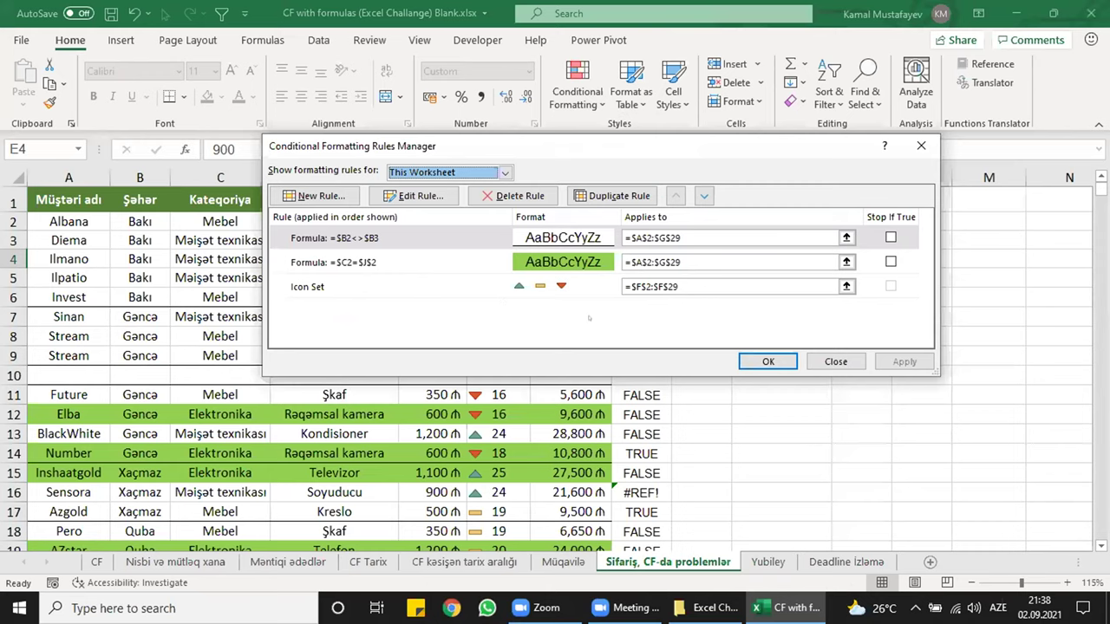
pyautogui.moveTo(910, 146); pyautogui.dragTo(798, 145)
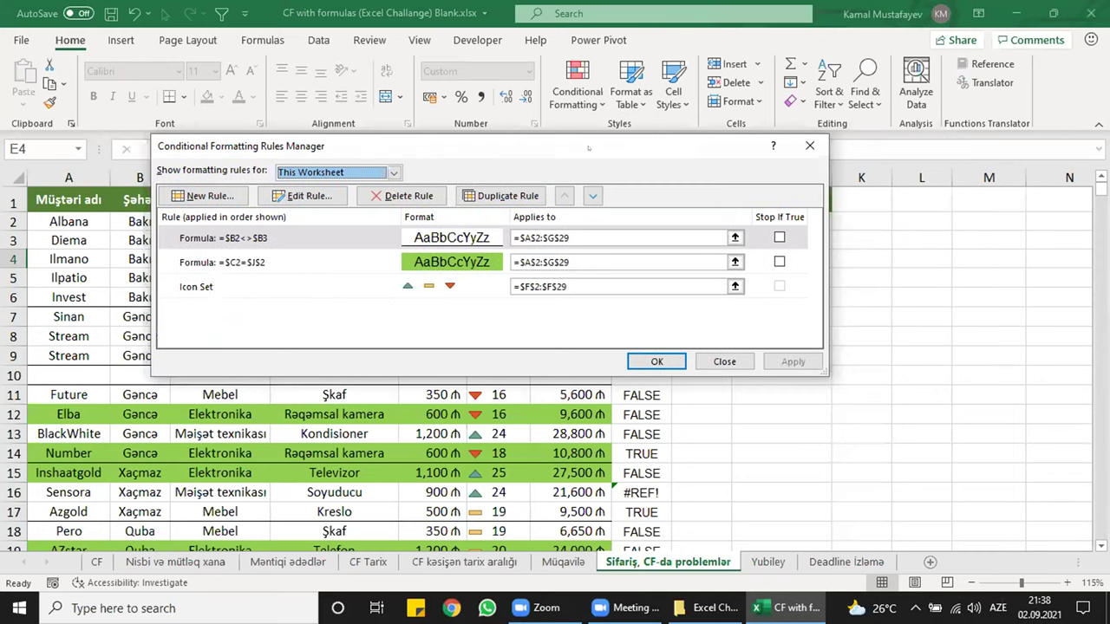
pyautogui.click(799, 145)
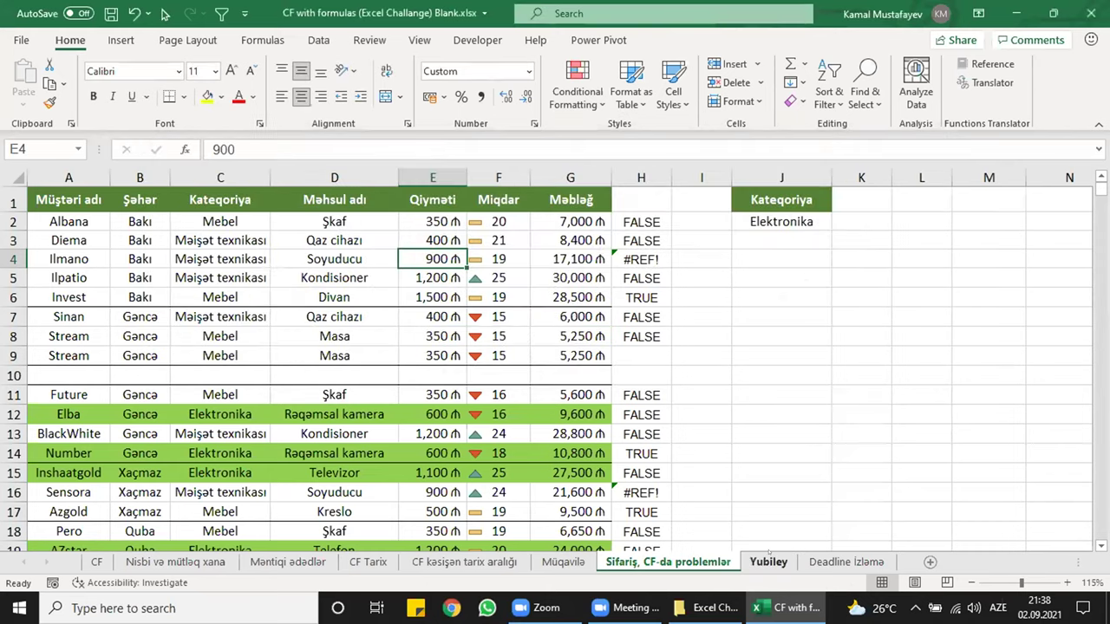
# - Switch to the Yubiley sheet and inspect C3's birth date and D3's age formula
pyautogui.click(768, 560)
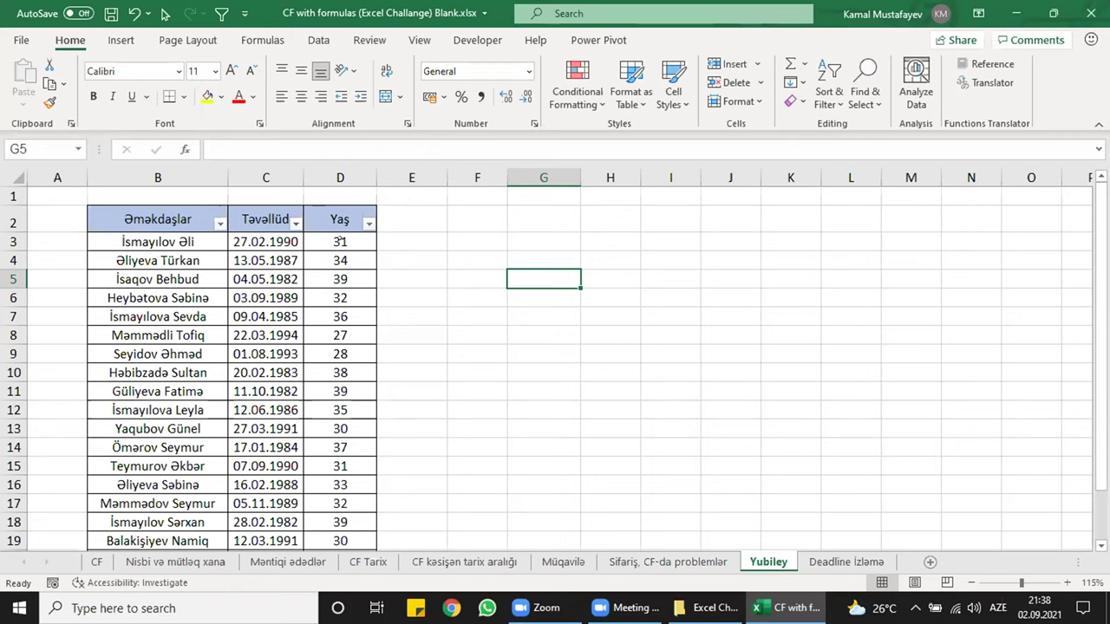
pyautogui.click(250, 240)
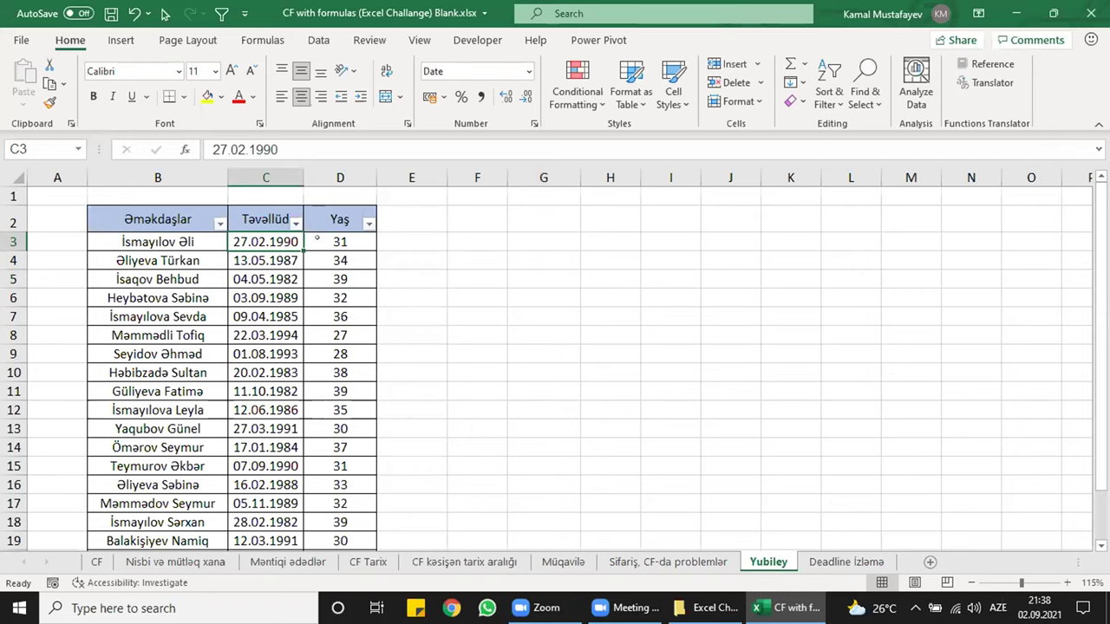
pyautogui.click(316, 239)
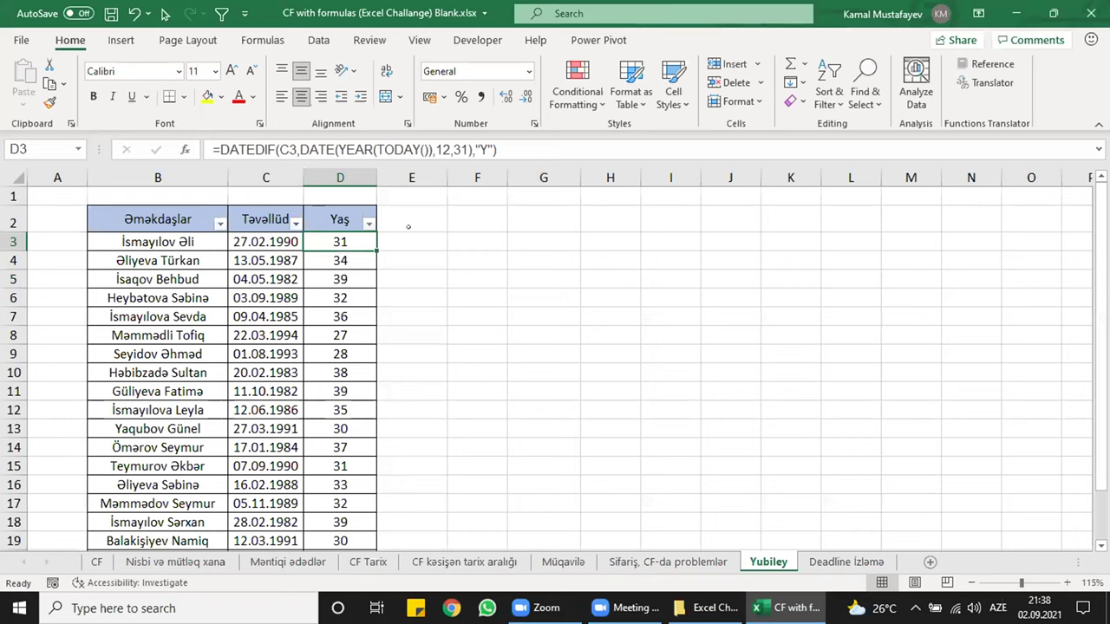
# - Start a new formula with = in E3, switching the keyboard language
pyautogui.press('Right')
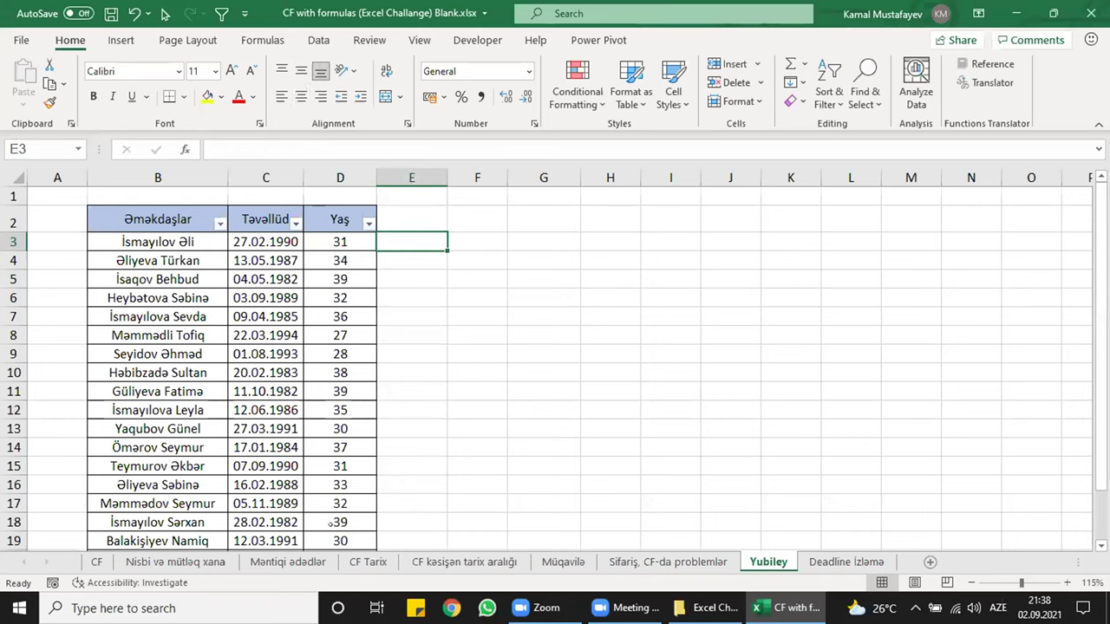
pyautogui.write('=')
pyautogui.press('super+space')
pyautogui.press('super+space')
# - Enter =DATEDIF(C3,DATE(YEAR(TODAY()),12,31),"Y") in E3, giving the age 31
pyautogui.write('D')
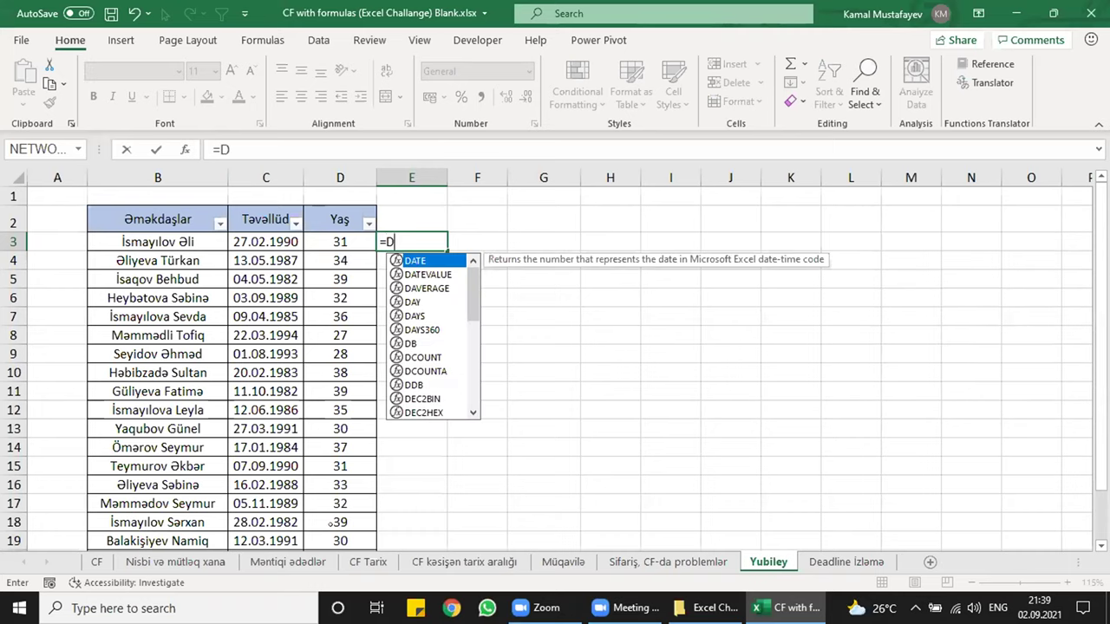
pyautogui.write('ATEDIF')
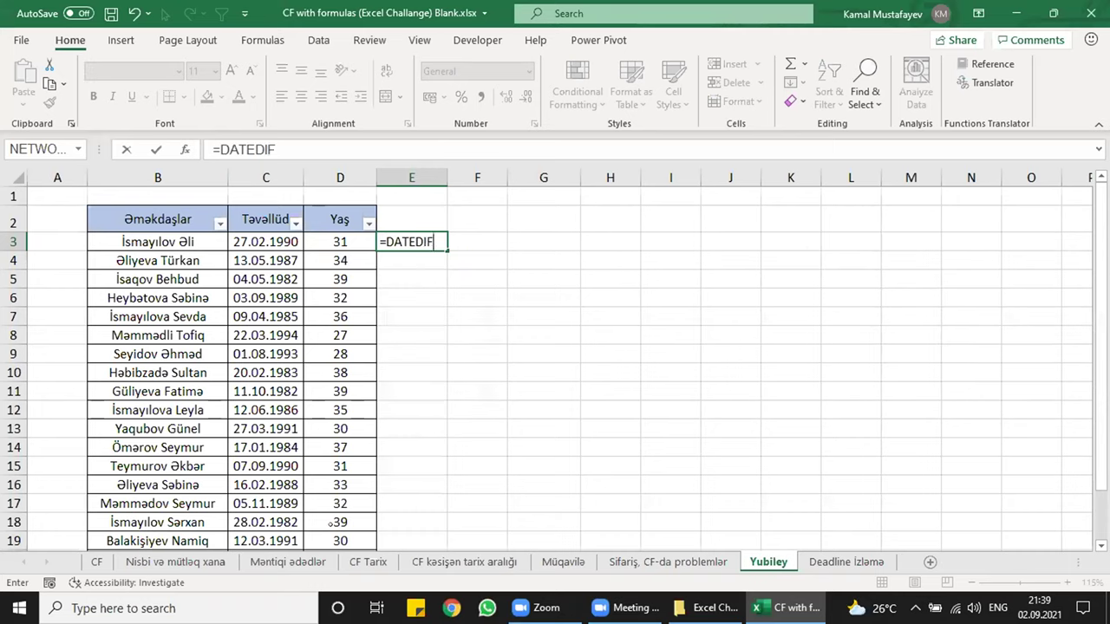
pyautogui.write('(')
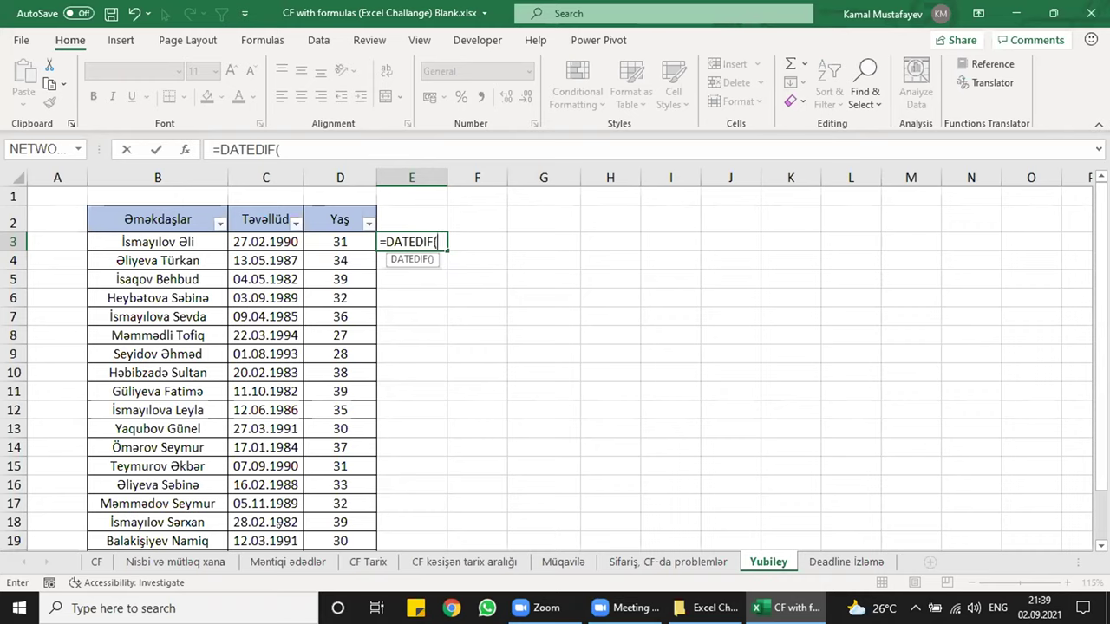
pyautogui.click(266, 242)
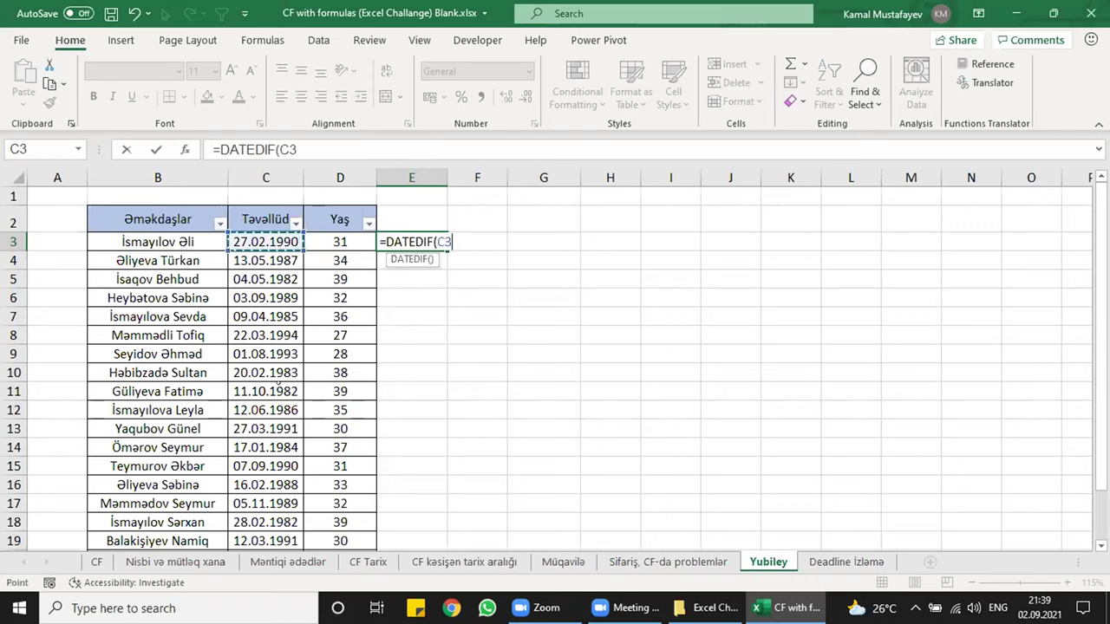
pyautogui.write('?')
pyautogui.press('BackSpace')
pyautogui.write(',')
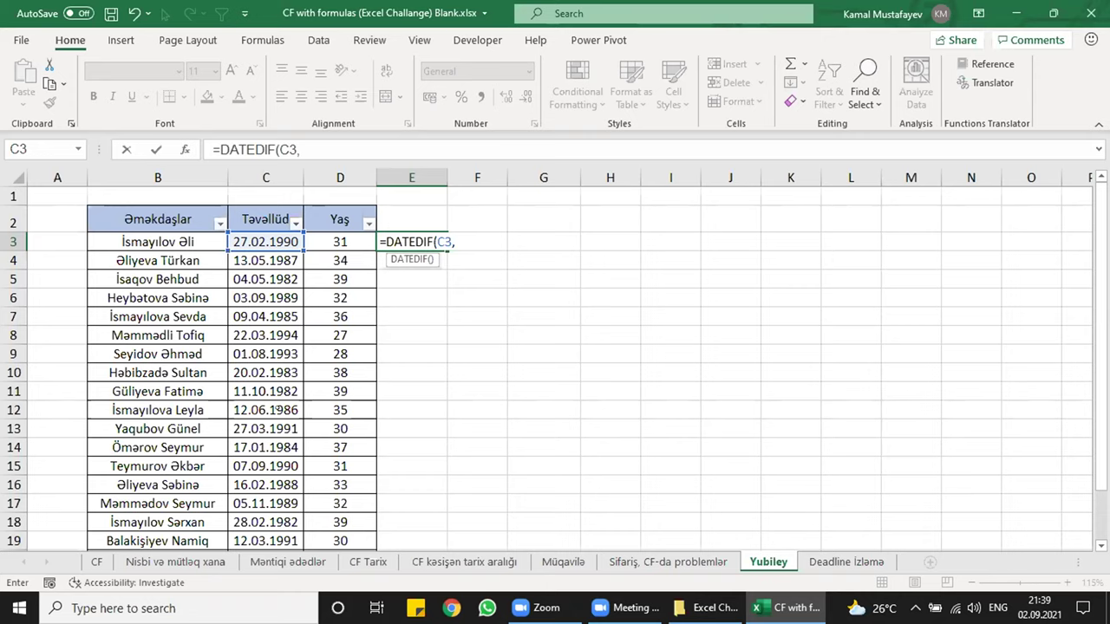
pyautogui.write('dat')
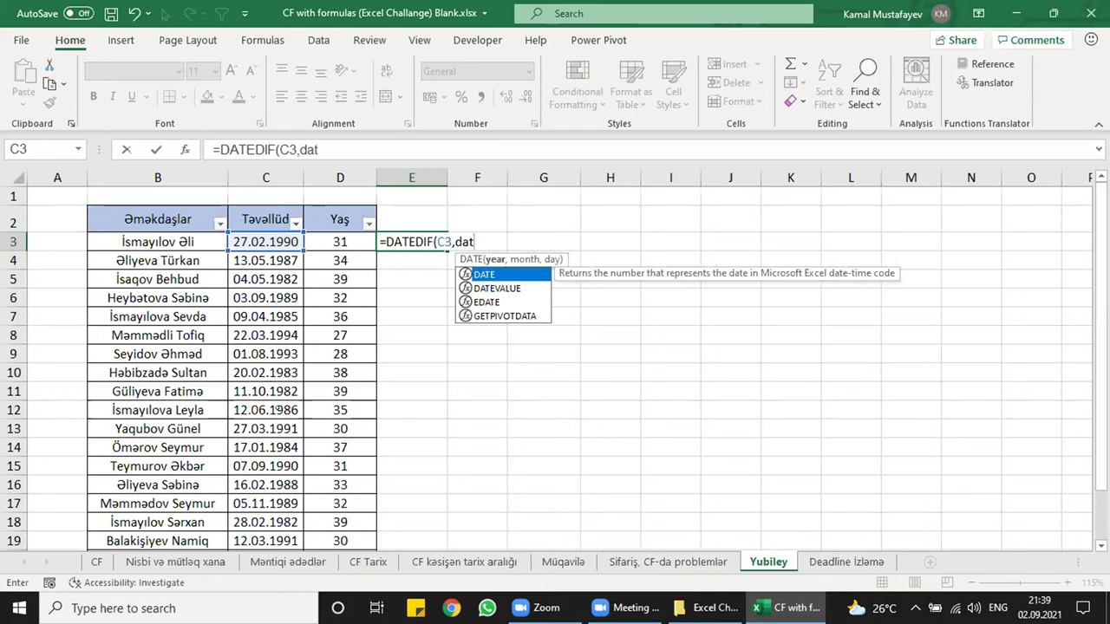
pyautogui.press('Tab')
pyautogui.write('ye')
pyautogui.press('Tab')
pyautogui.write('to')
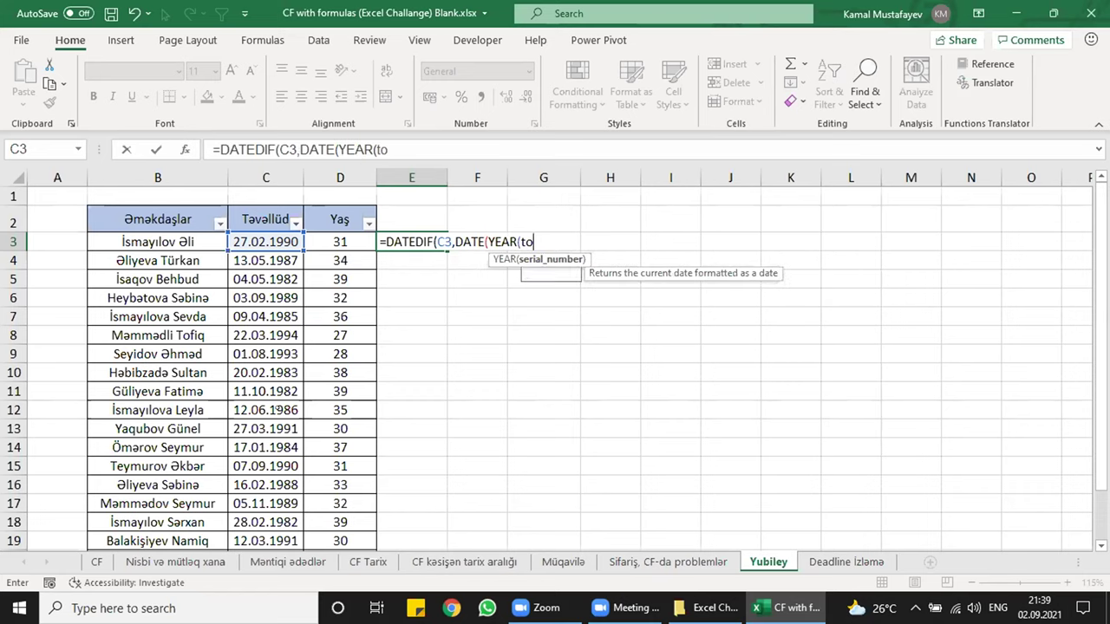
pyautogui.press('Tab')
pyautogui.write(')),')
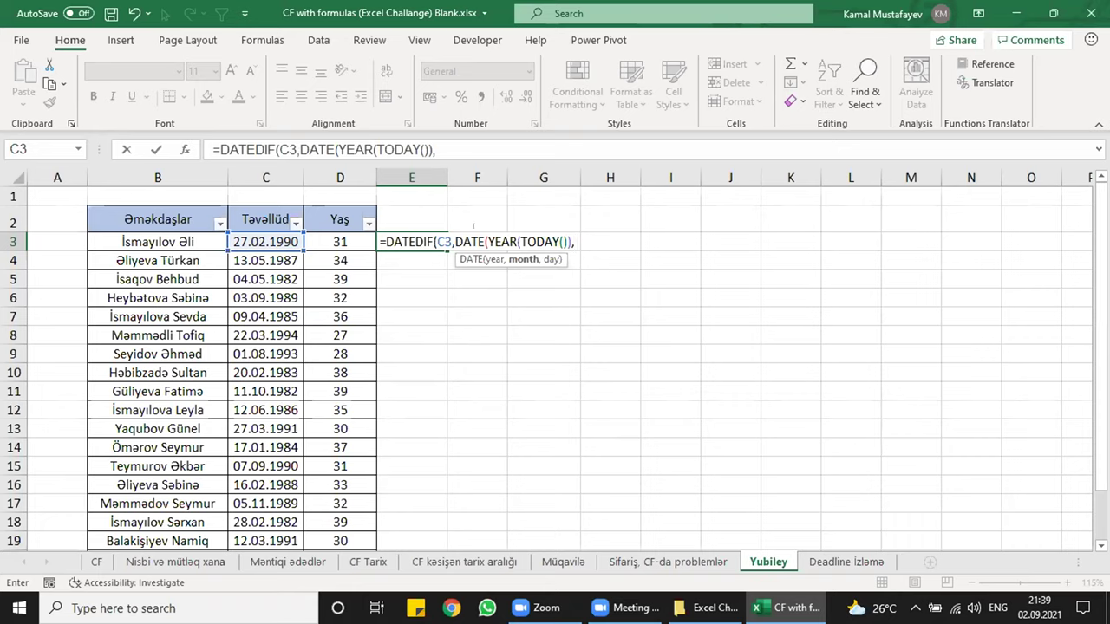
pyautogui.write('12,3')
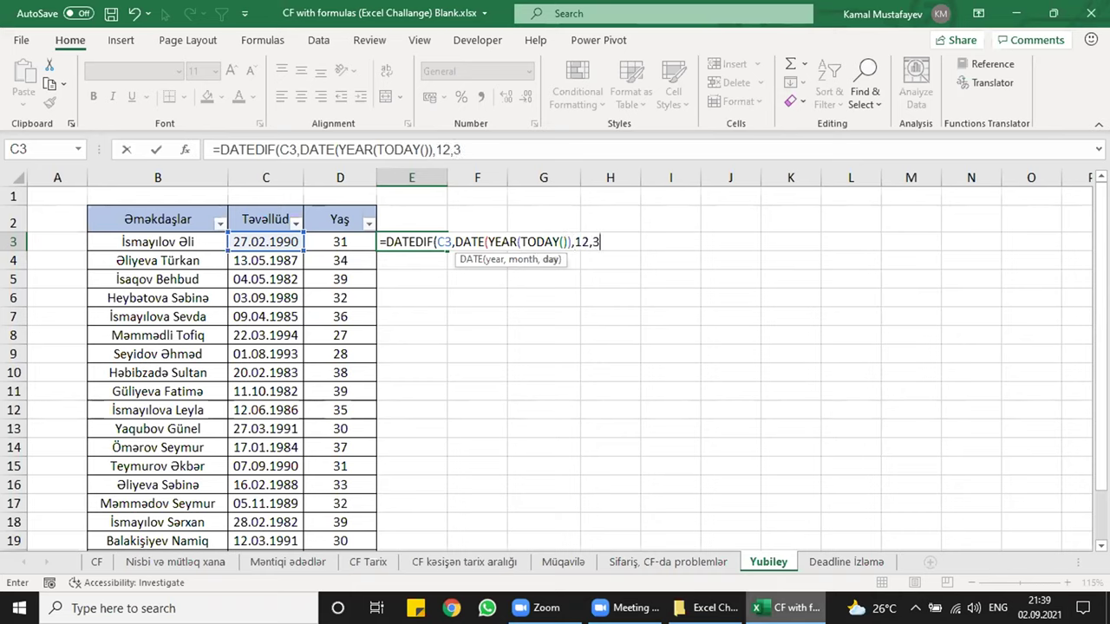
pyautogui.write('1)')
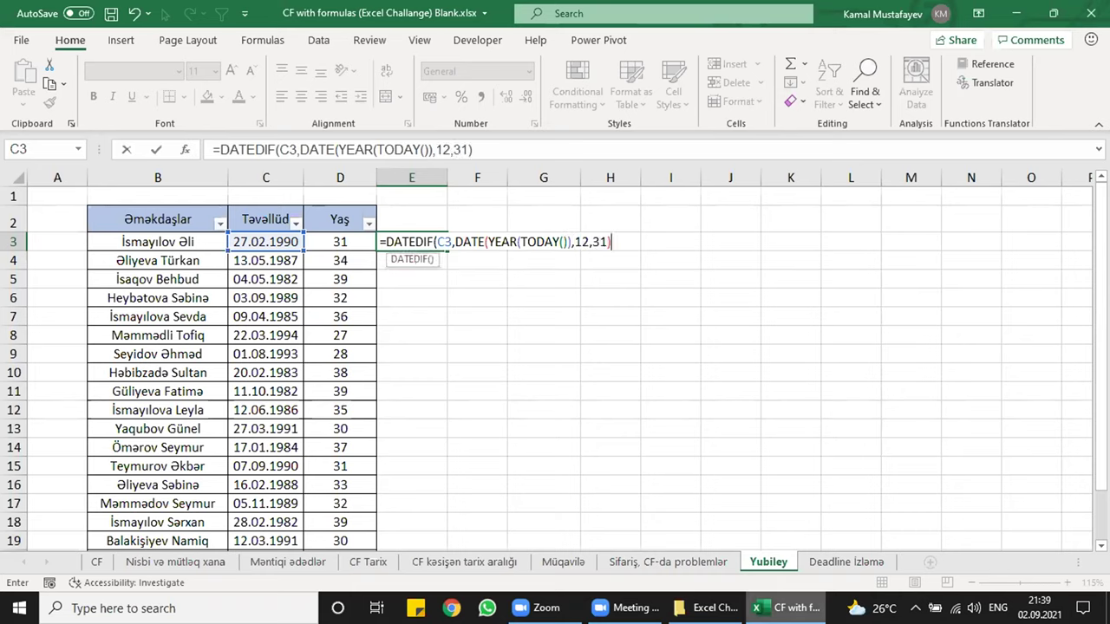
pyautogui.write(',"Y")')
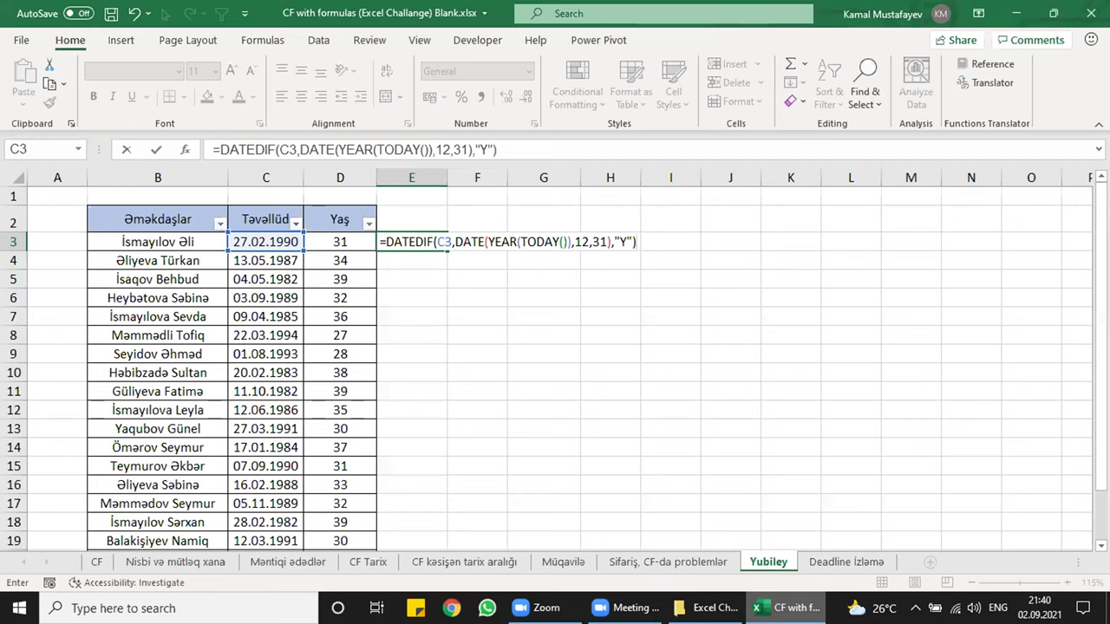
pyautogui.press('Return')
# - Compare E3's formula with the age formula in D3
pyautogui.moveTo(784, 608)
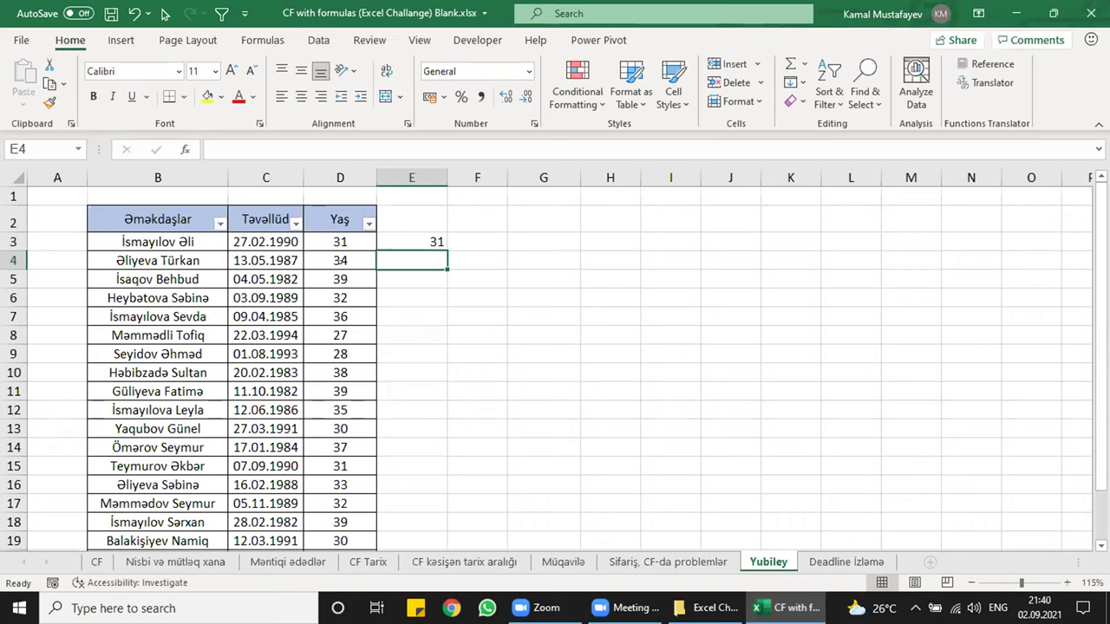
pyautogui.click(404, 241)
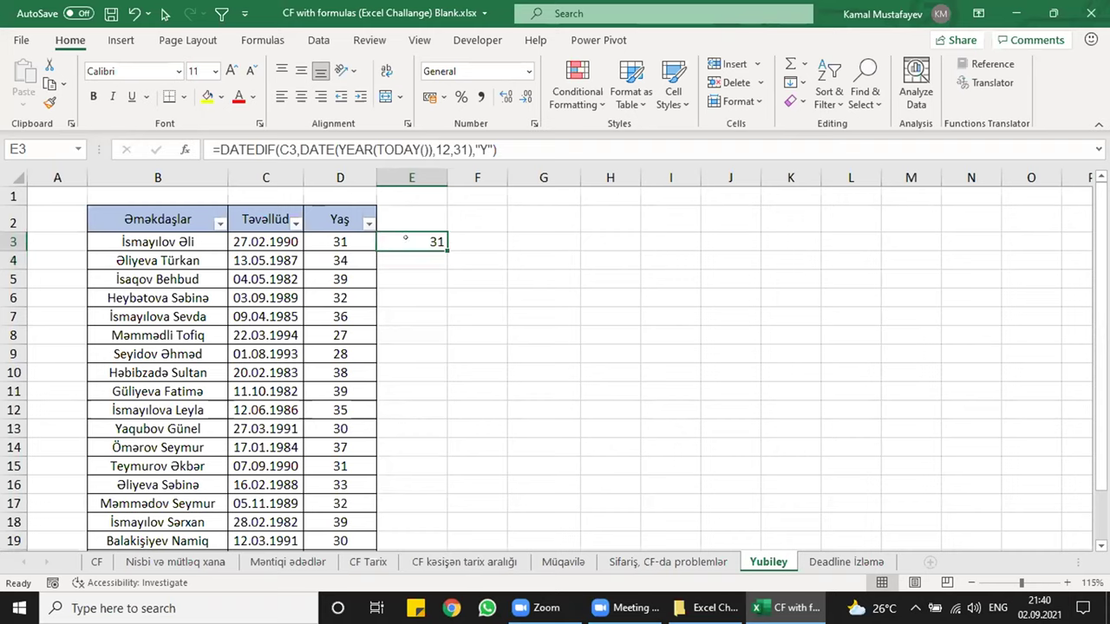
pyautogui.click(331, 240)
pyautogui.click(395, 236)
# - Replace E3 with =MOD(D3,5) and fill it down column E
pyautogui.press('Delete')
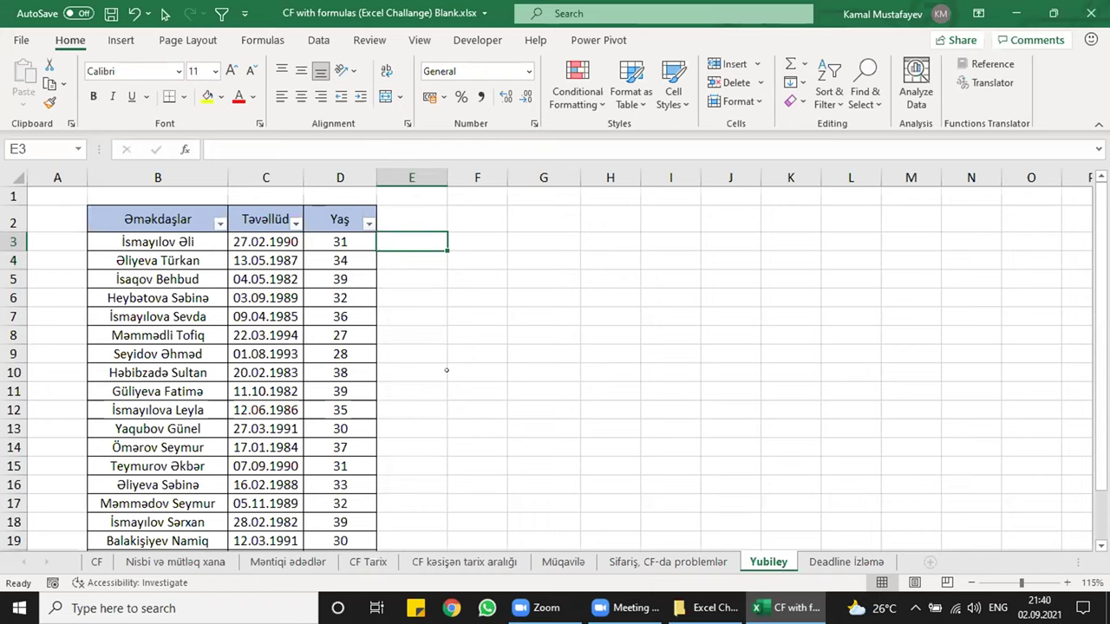
pyautogui.write('=mod')
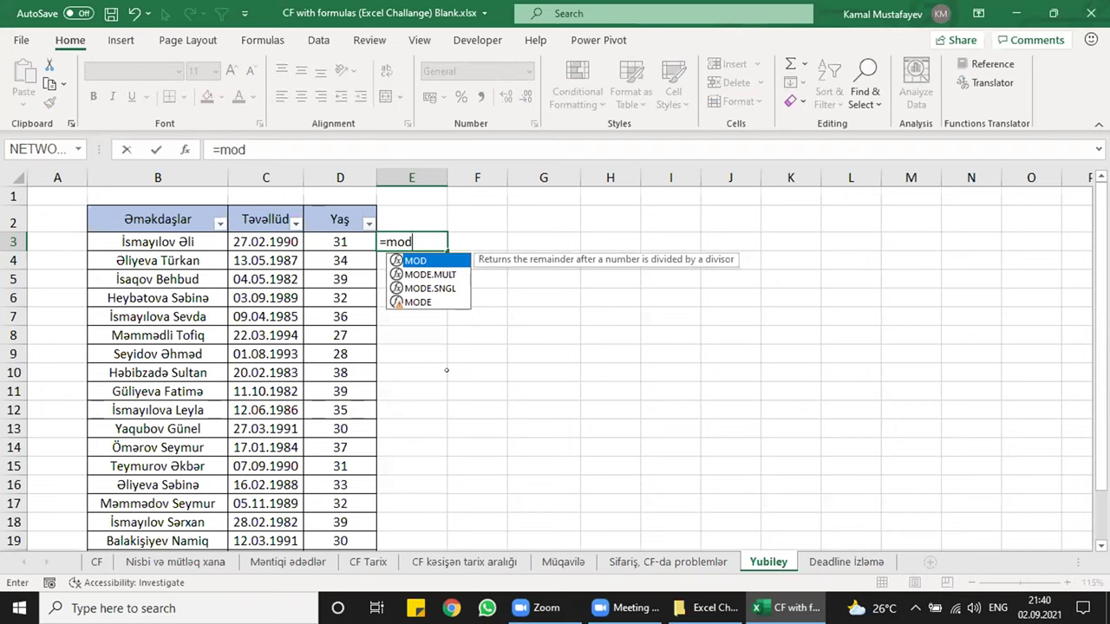
pyautogui.press('Tab')
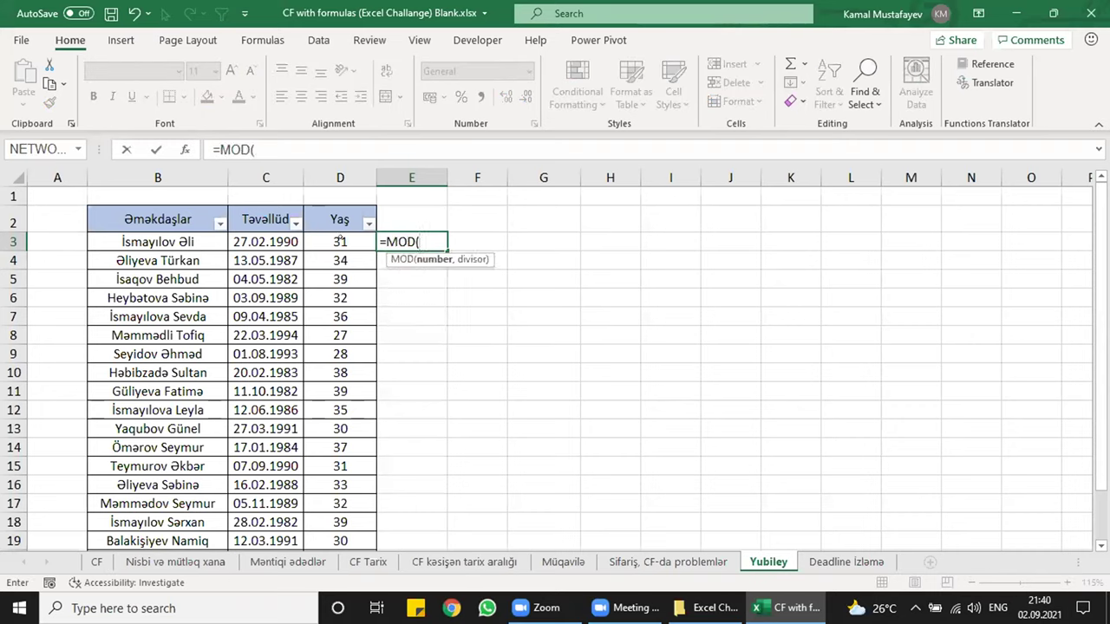
pyautogui.click(339, 242)
pyautogui.write(',')
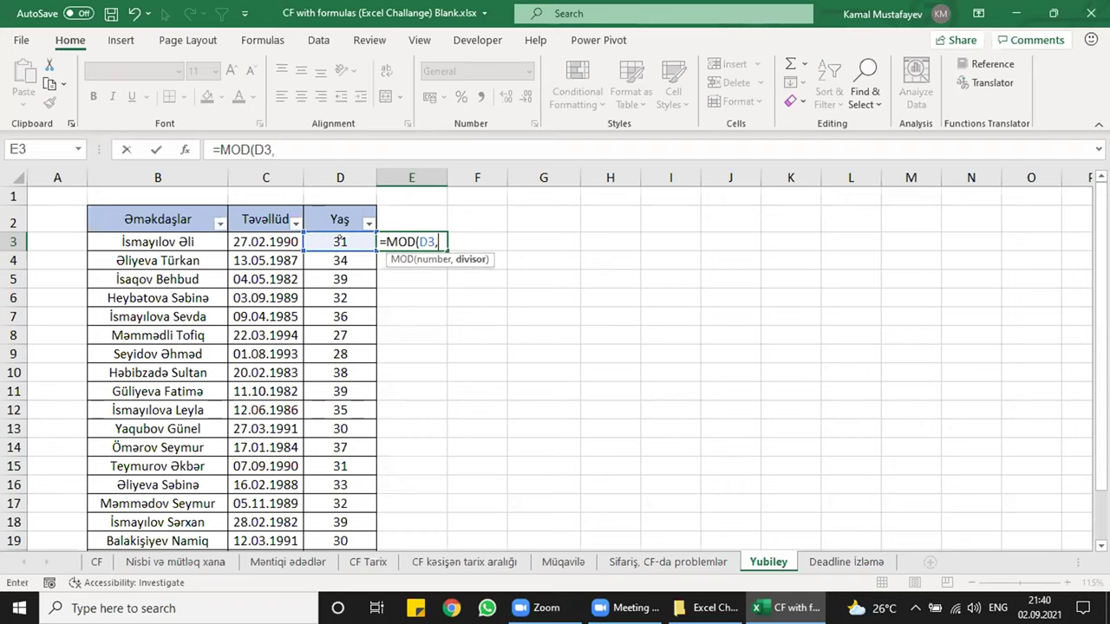
pyautogui.write('5)')
pyautogui.press('Return')
pyautogui.click(419, 236)
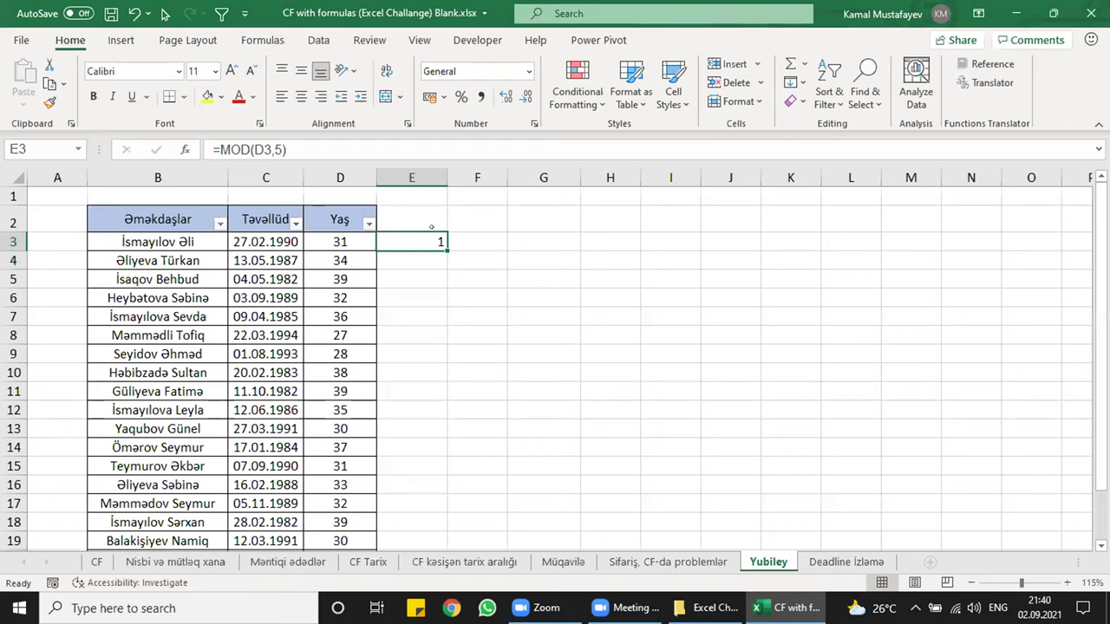
pyautogui.doubleClick(443, 244)
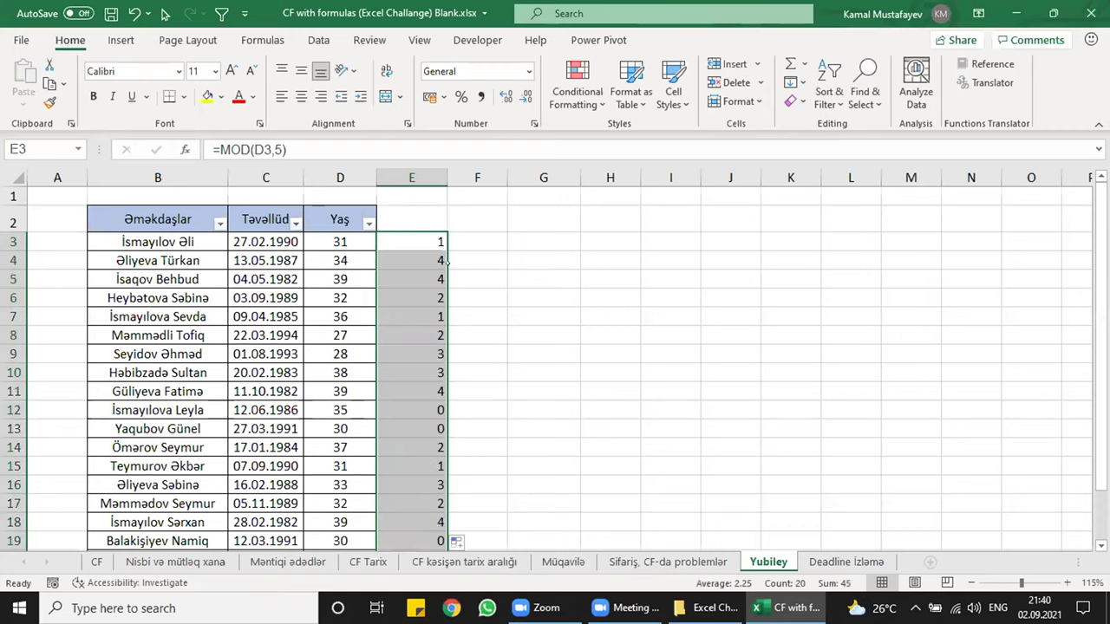
# - Check the ages in D12 and D13, then change E3 to =MOD(D3,5)=0
pyautogui.click(359, 408)
pyautogui.click(340, 427)
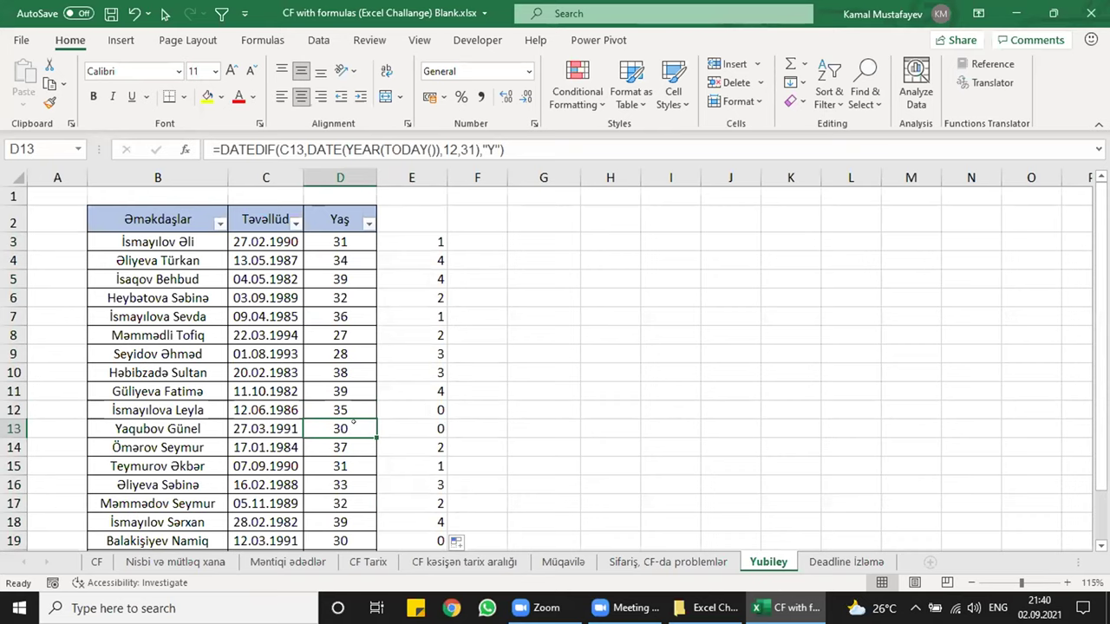
pyautogui.scroll(-1, 355, 424)
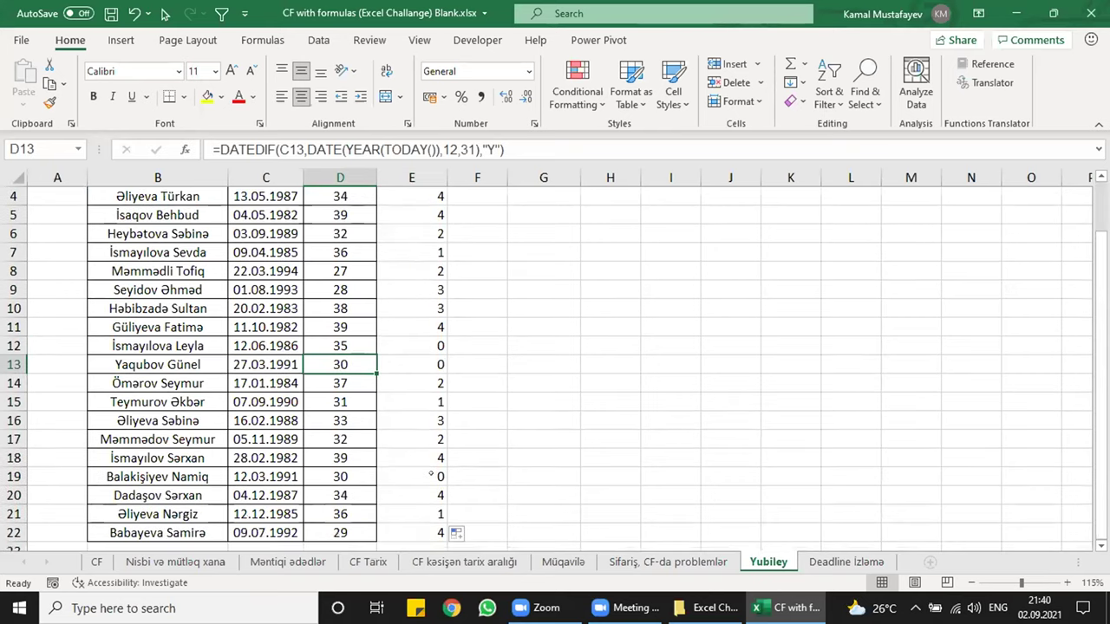
pyautogui.scroll(1, 425, 459)
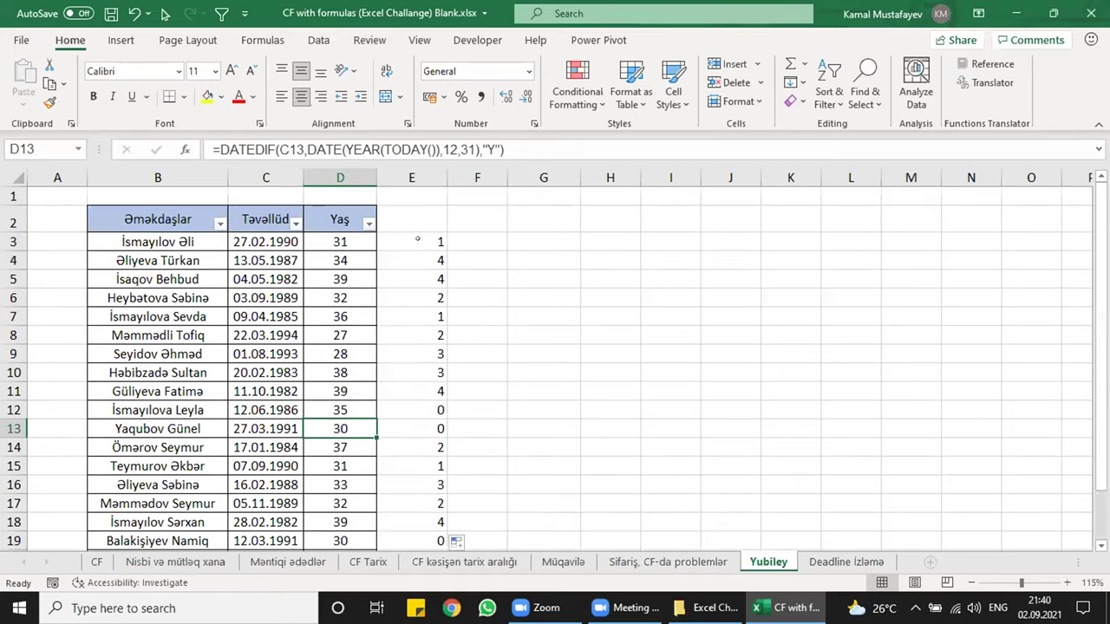
pyautogui.click(417, 241)
pyautogui.press('F2')
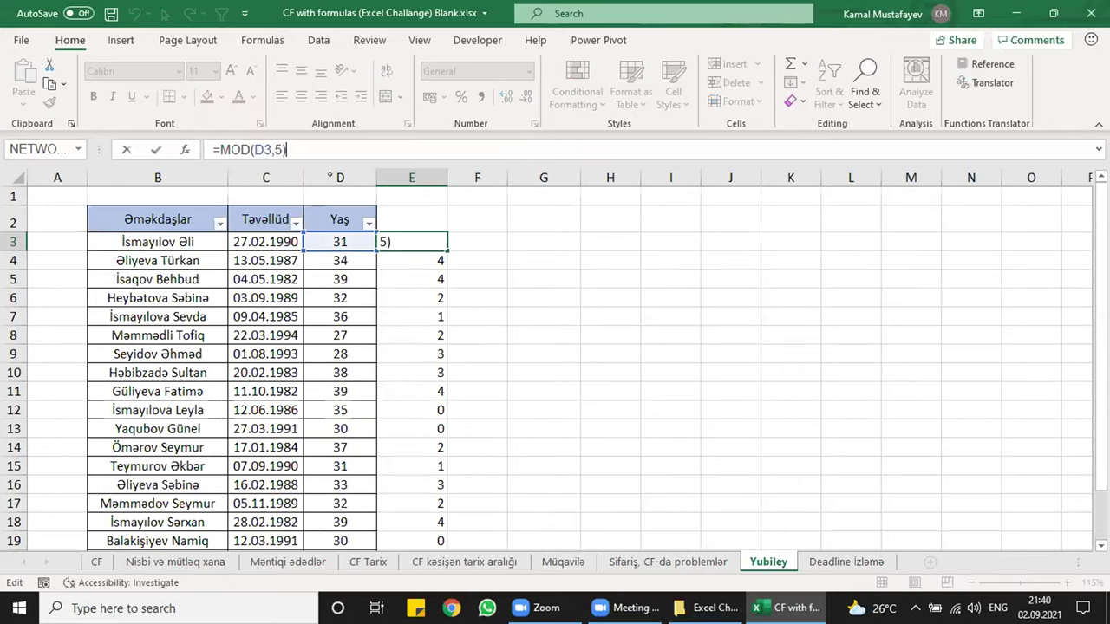
pyautogui.write('=0')
pyautogui.press('Left')
pyautogui.press('Left')
pyautogui.press('Left')
pyautogui.press('Left')
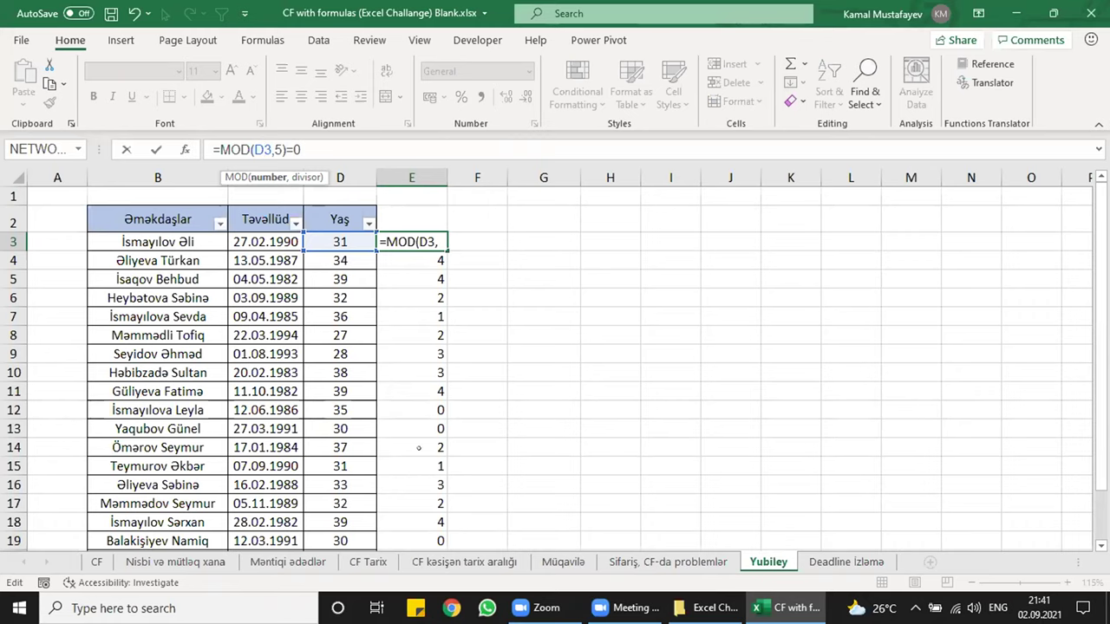
pyautogui.press('Return')
# - Fill =MOD(D3,5)=0 down E3:E22 and check the results in E12 and E13
pyautogui.press('Up')
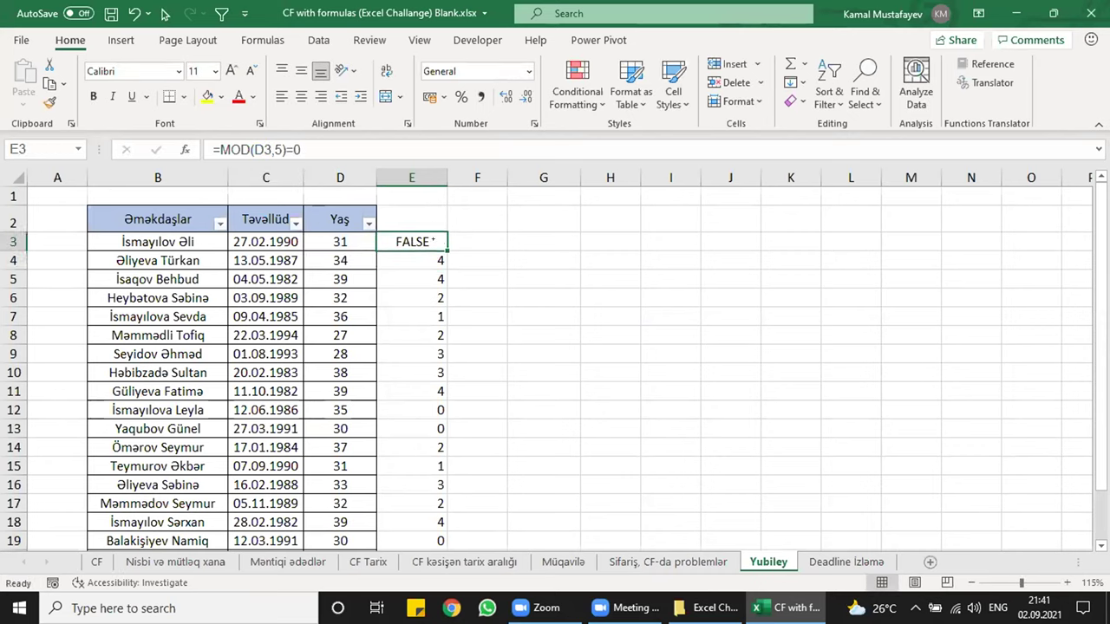
pyautogui.hotkey('ctrl', 'shift', 'Down')
pyautogui.hotkey('ctrl', 'd')
pyautogui.click(419, 418)
pyautogui.press('Down')
pyautogui.hotkey('ctrl', 'Up')
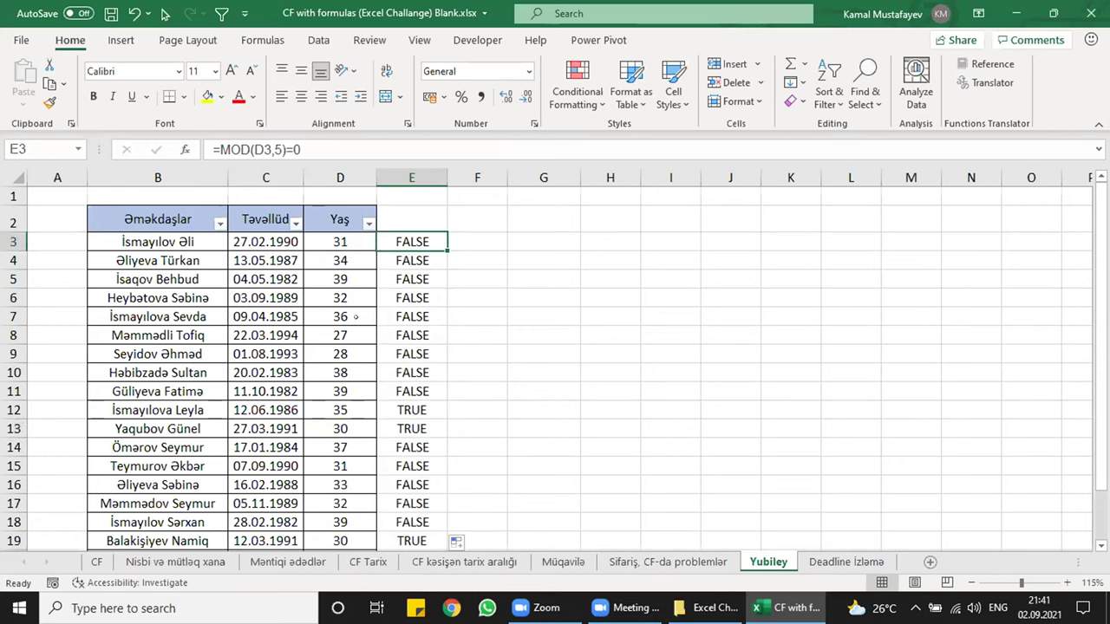
# - Copy the =MOD(D3,5)=0 formula text and select the names B3:B22
pyautogui.moveTo(301, 150); pyautogui.dragTo(213, 150)
pyautogui.hotkey('ctrl', 'c')
pyautogui.press('Escape')
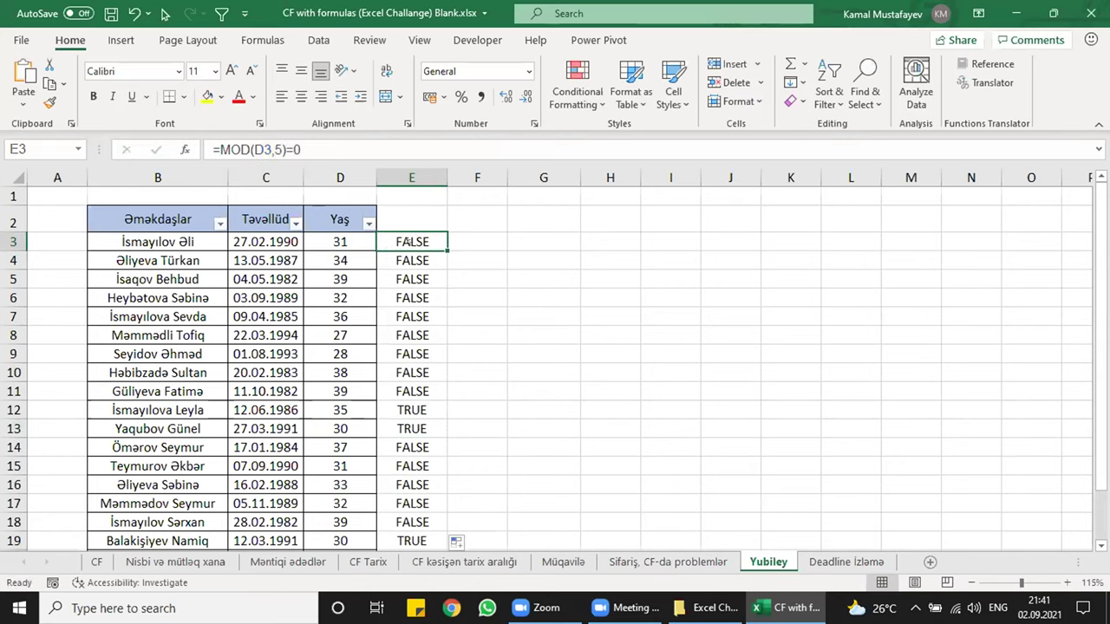
pyautogui.moveTo(209, 242); pyautogui.dragTo(173, 533)
pyautogui.scroll(1, 446, 368)
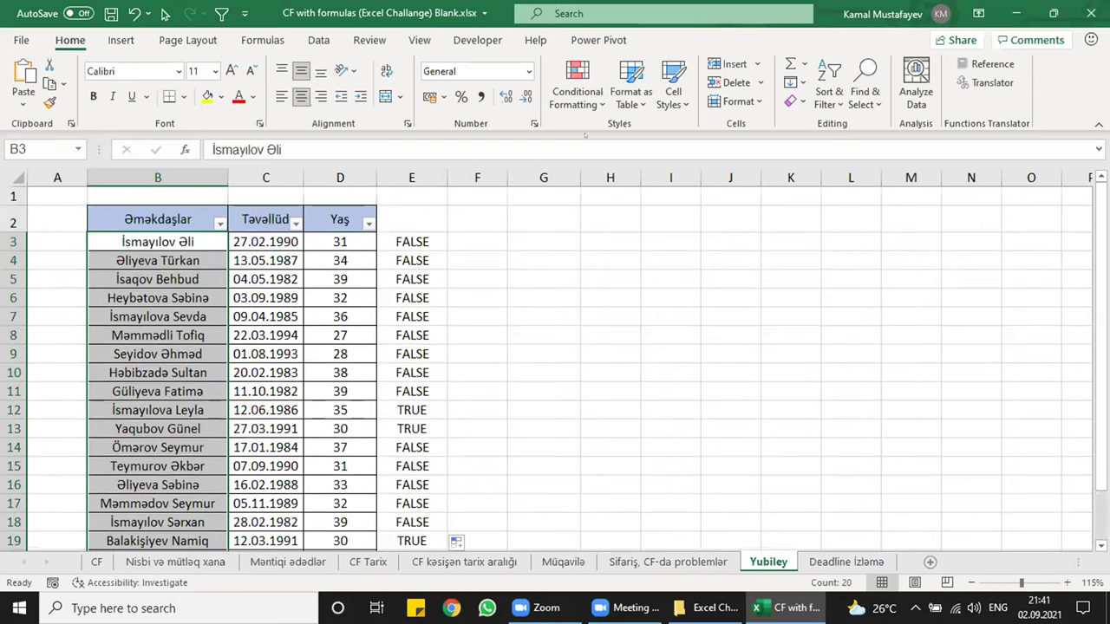
# - Add a =MOD(D3,5)=0 formula rule to B3:B22 with a light green fill
pyautogui.click(576, 82)
pyautogui.click(603, 327)
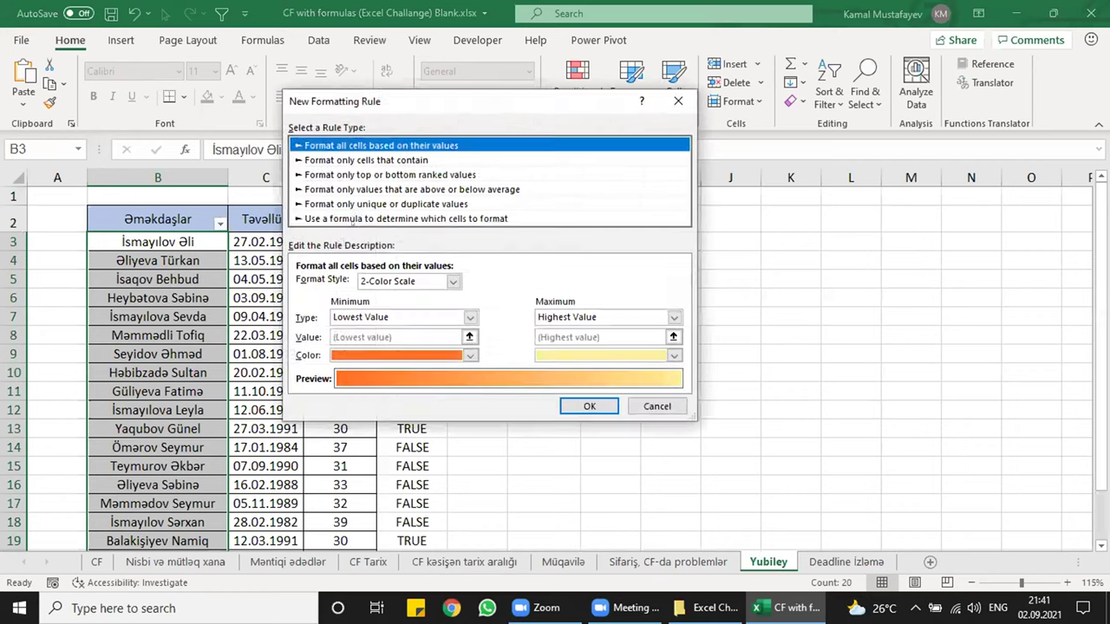
pyautogui.click(347, 218)
pyautogui.hotkey('ctrl', 'v')
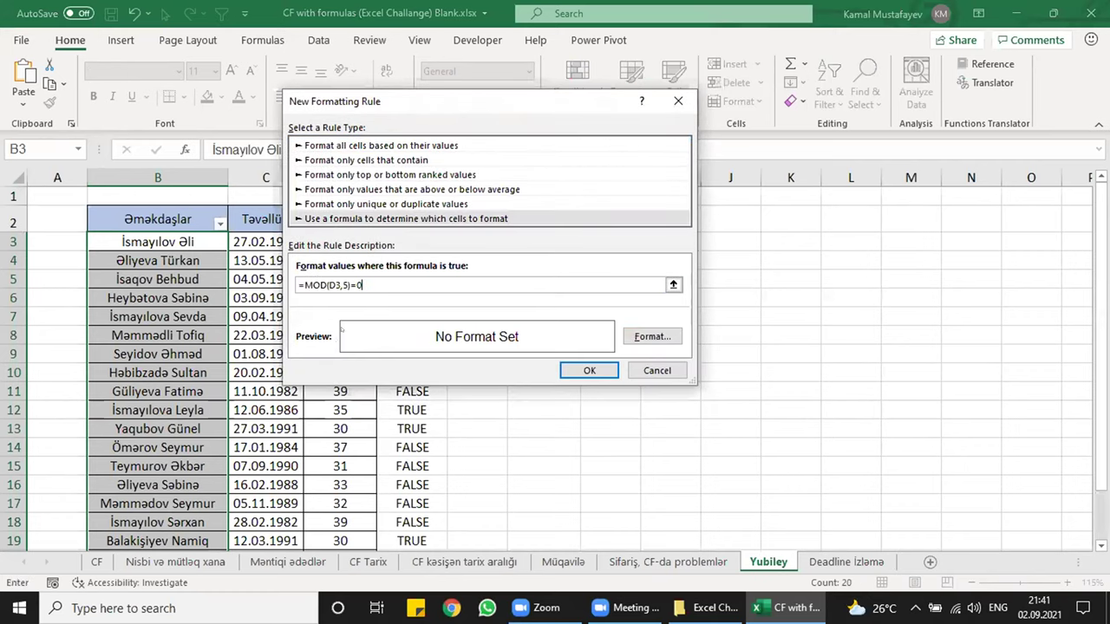
pyautogui.click(652, 336)
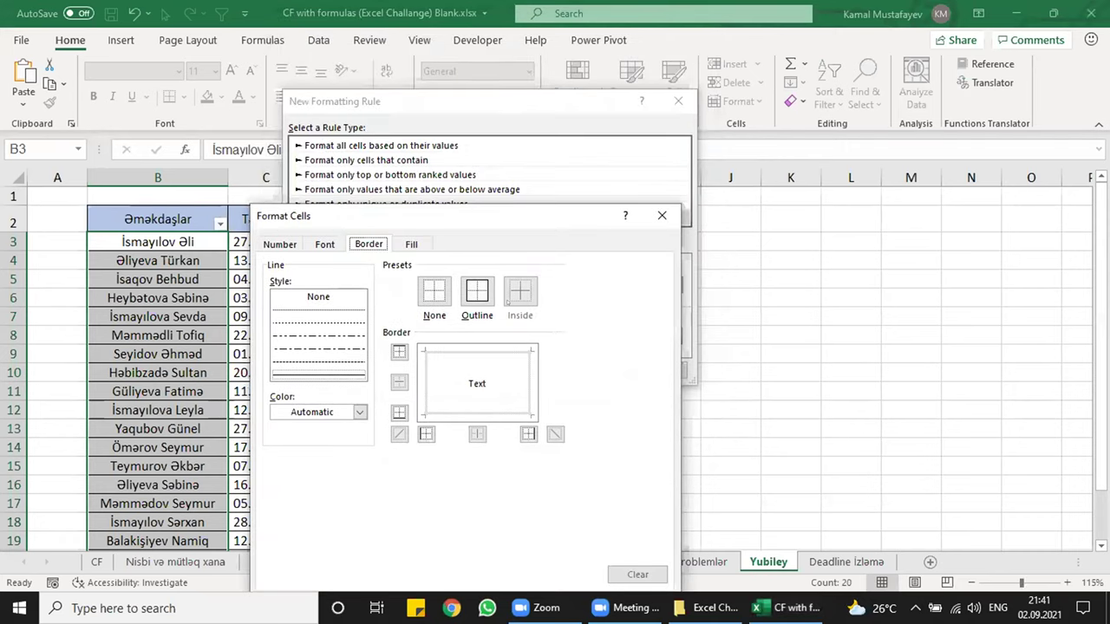
pyautogui.click(476, 135)
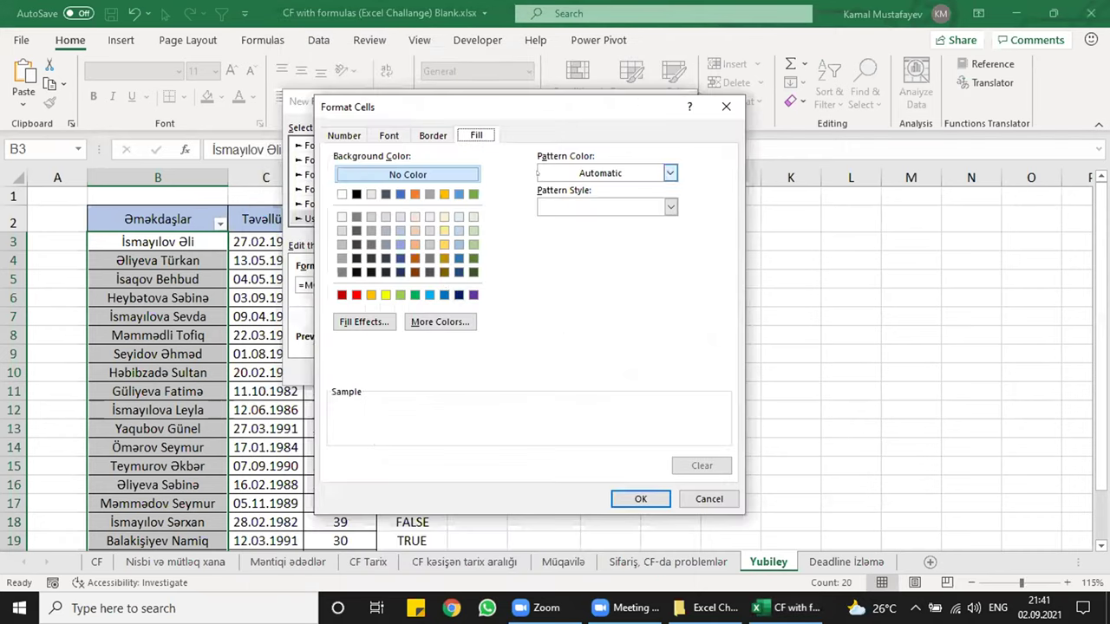
pyautogui.click(401, 295)
pyautogui.click(640, 498)
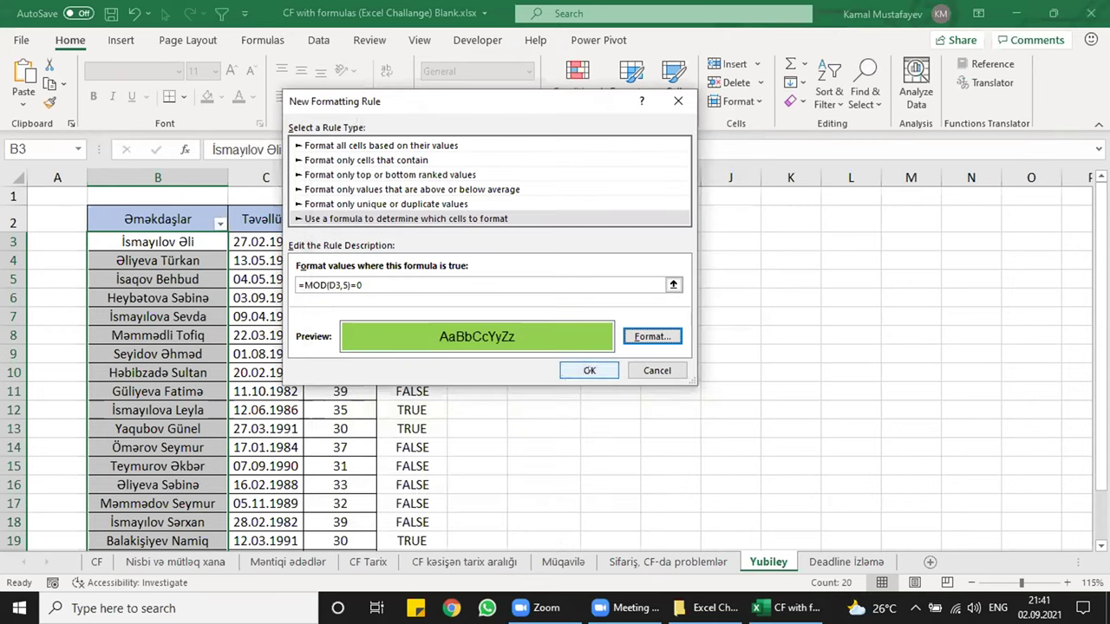
pyautogui.click(573, 371)
pyautogui.click(339, 354)
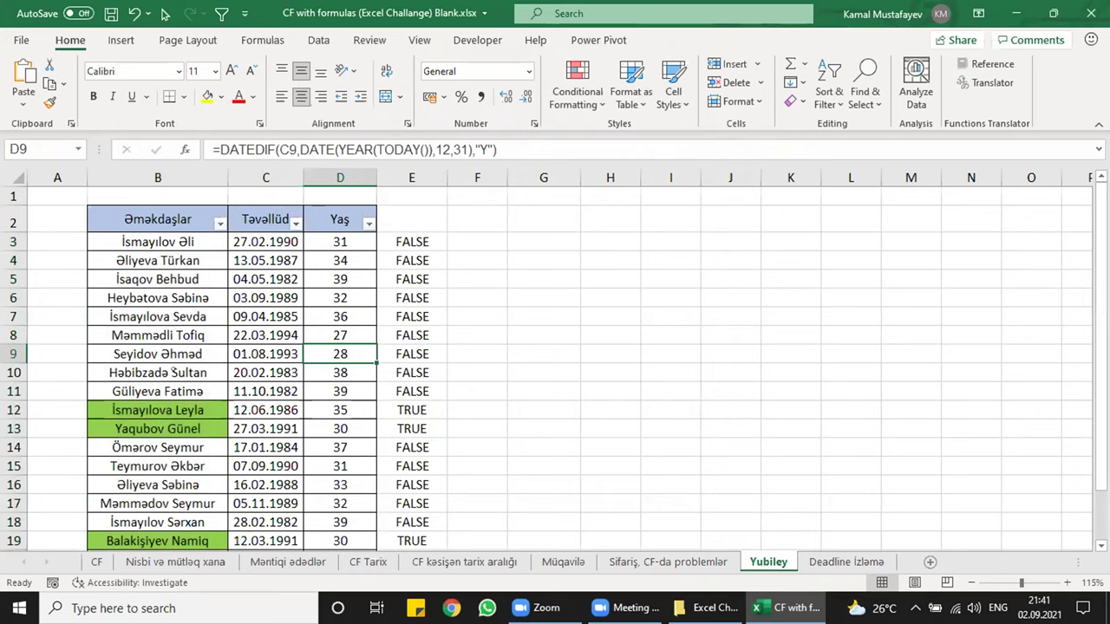
pyautogui.scroll(-1, 173, 371)
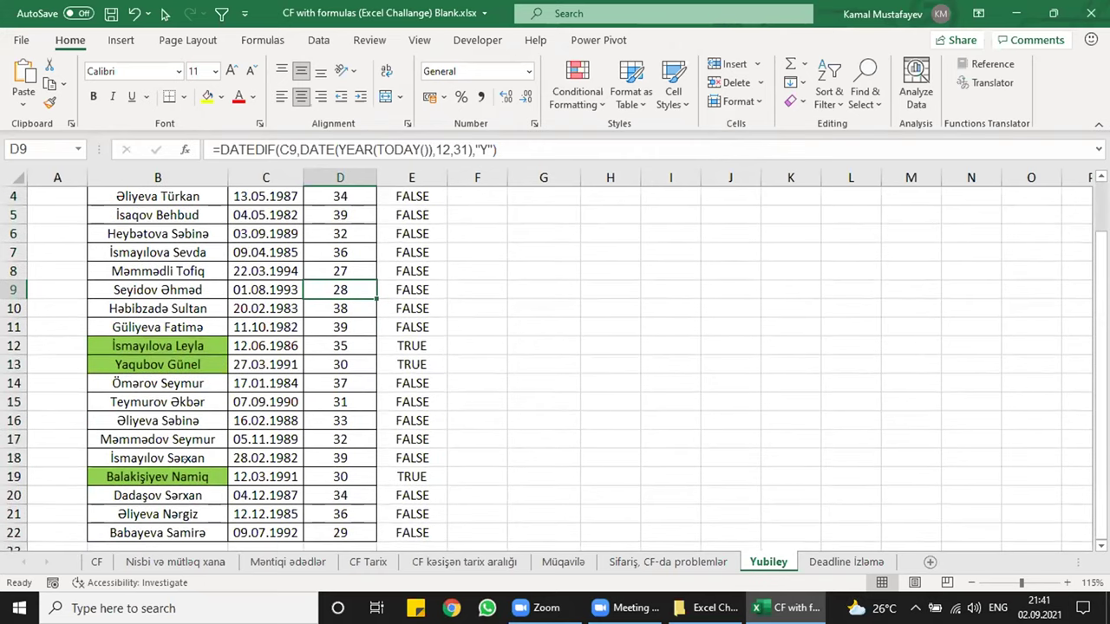
pyautogui.scroll(1, 172, 372)
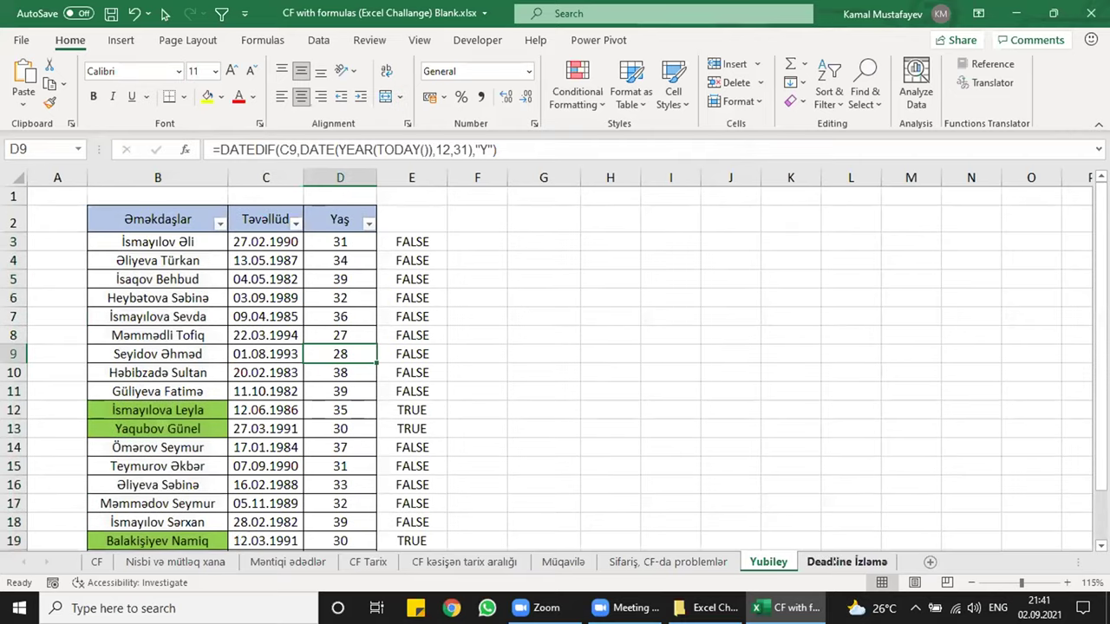
# - Open the Deadline İzləmə sheet and select cell E2
pyautogui.click(846, 562)
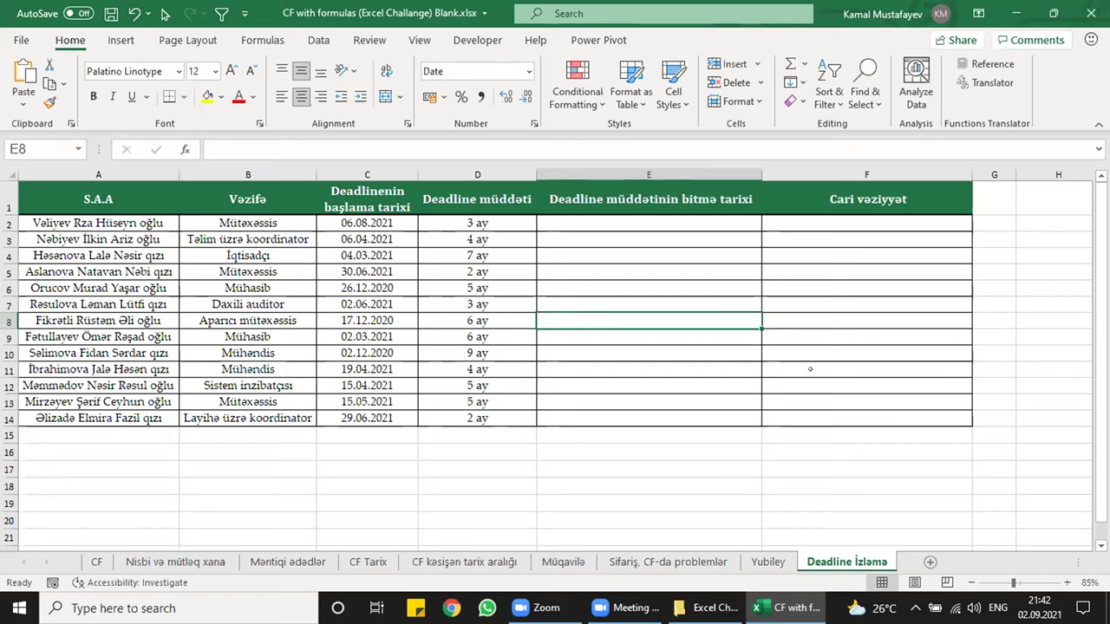
pyautogui.click(574, 226)
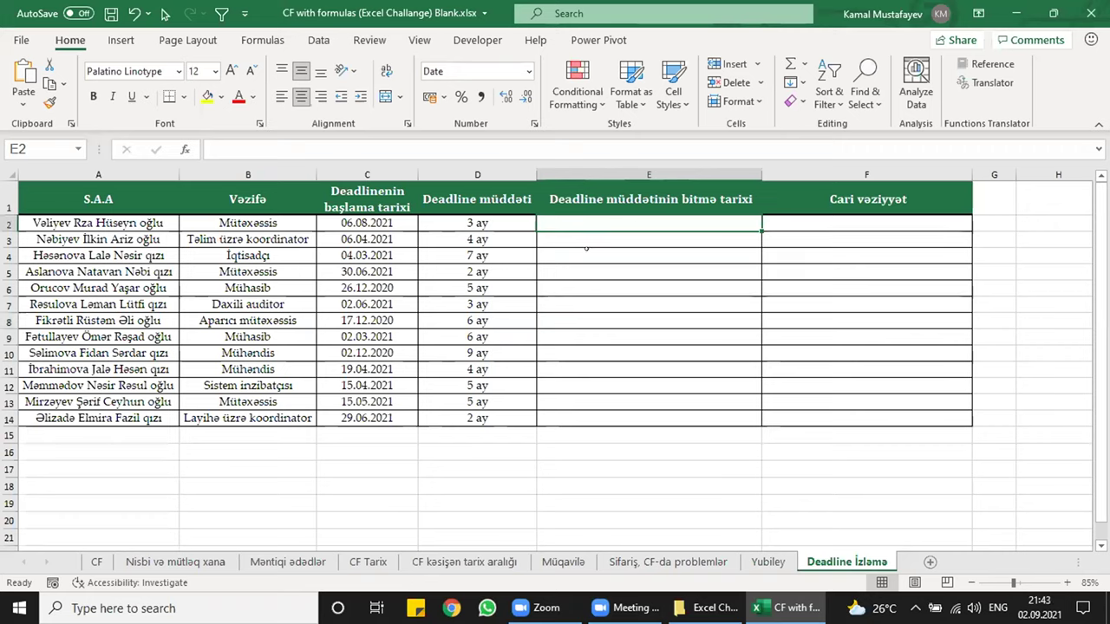
# - Enter =EDATE(C2,D2) in E2 and fill it down to E14
pyautogui.press('F2')
pyautogui.write('=ed')
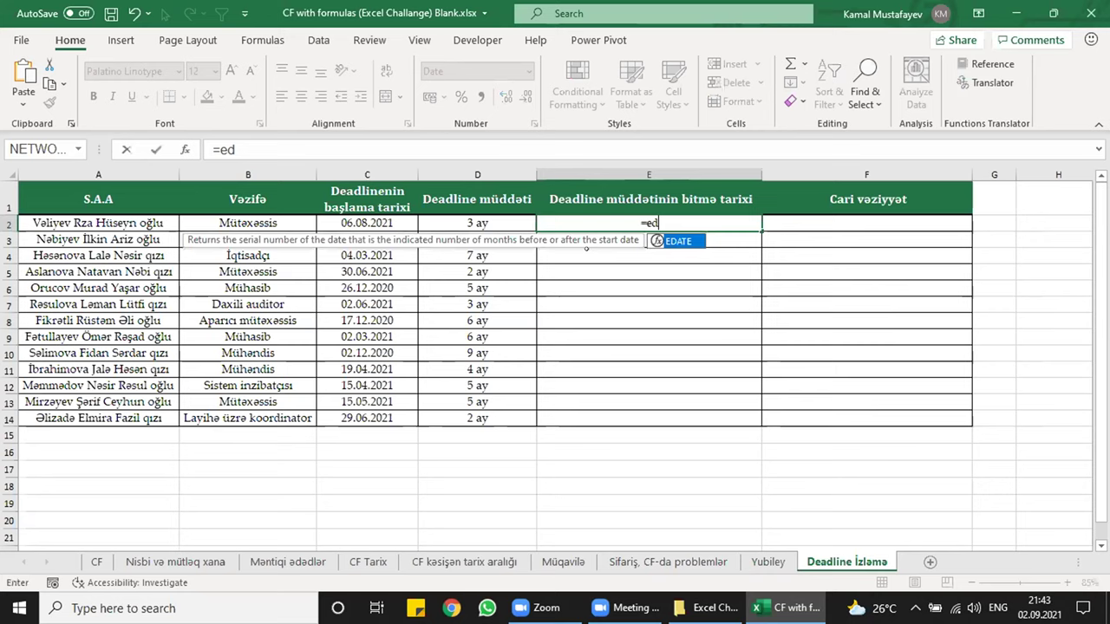
pyautogui.press('Tab')
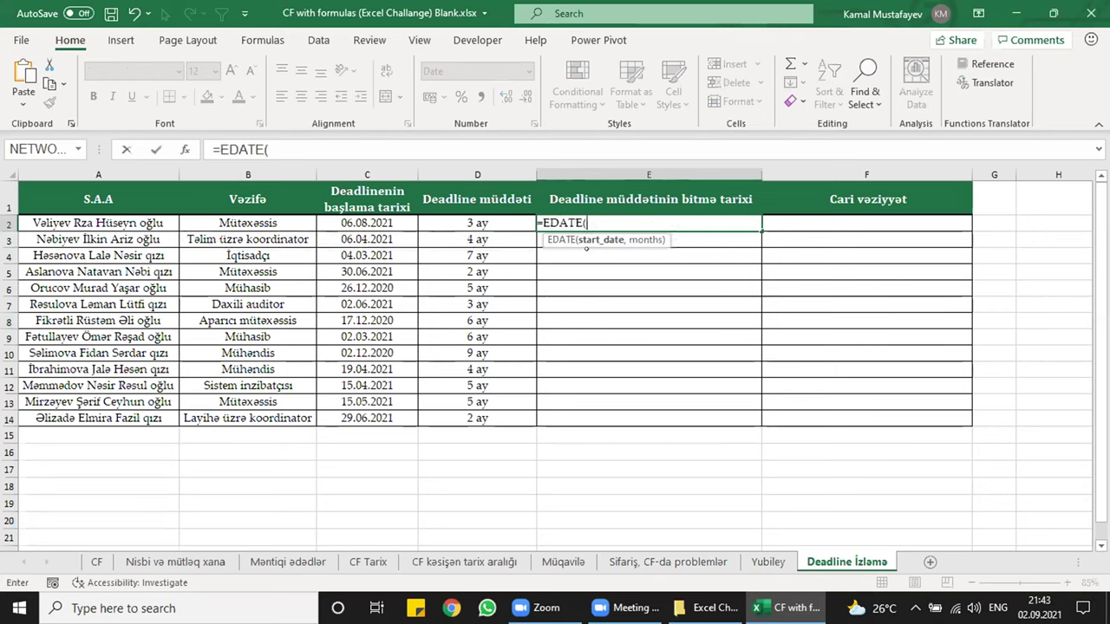
pyautogui.click(367, 223)
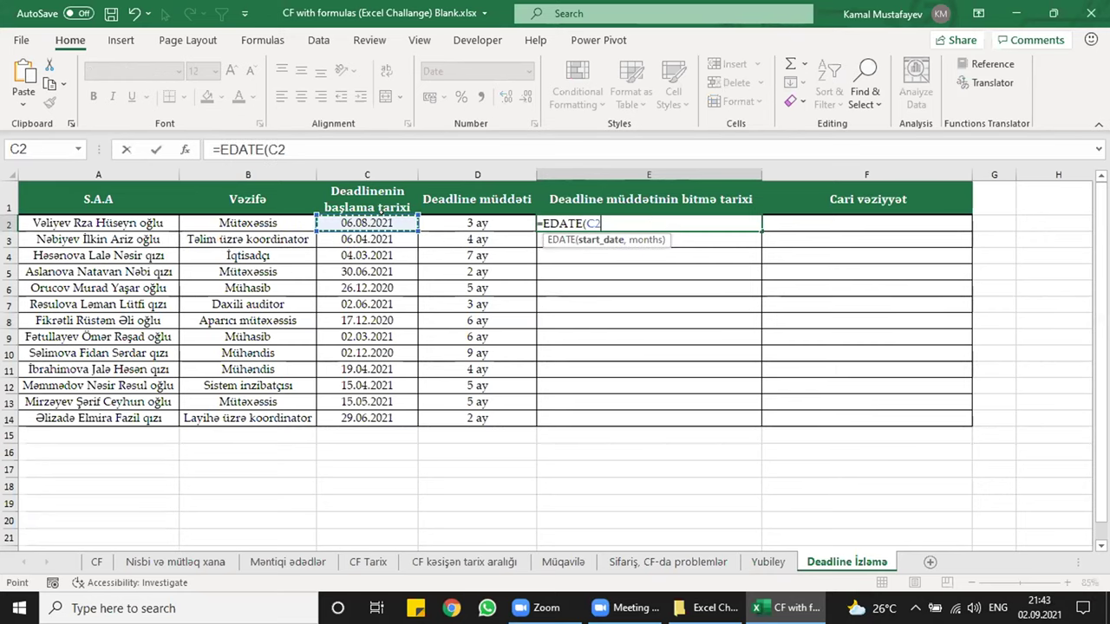
pyautogui.write(',')
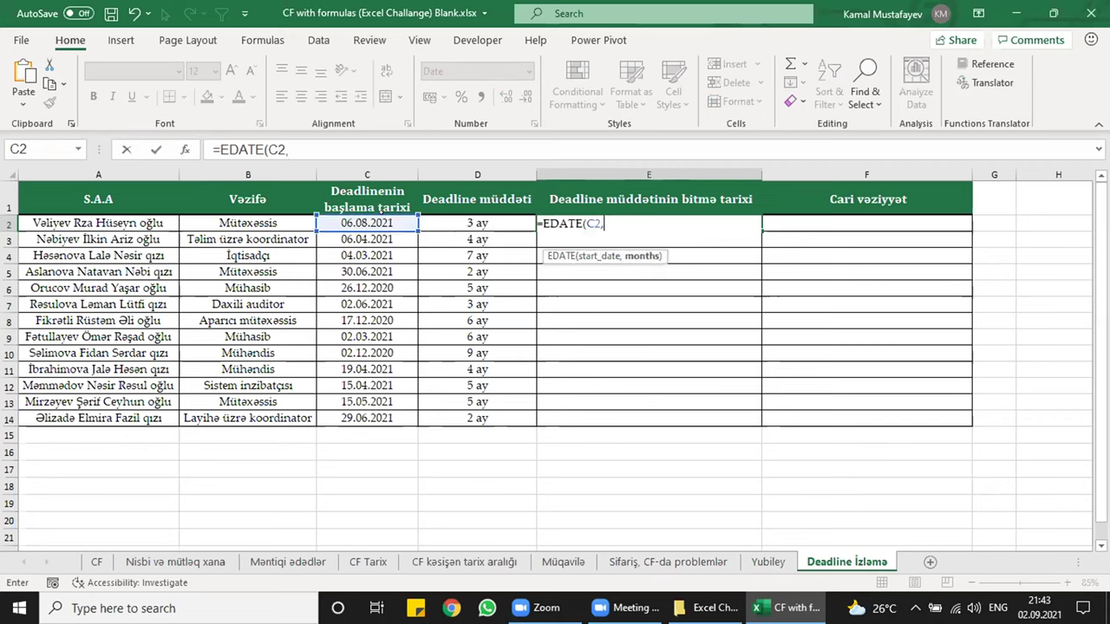
pyautogui.click(457, 223)
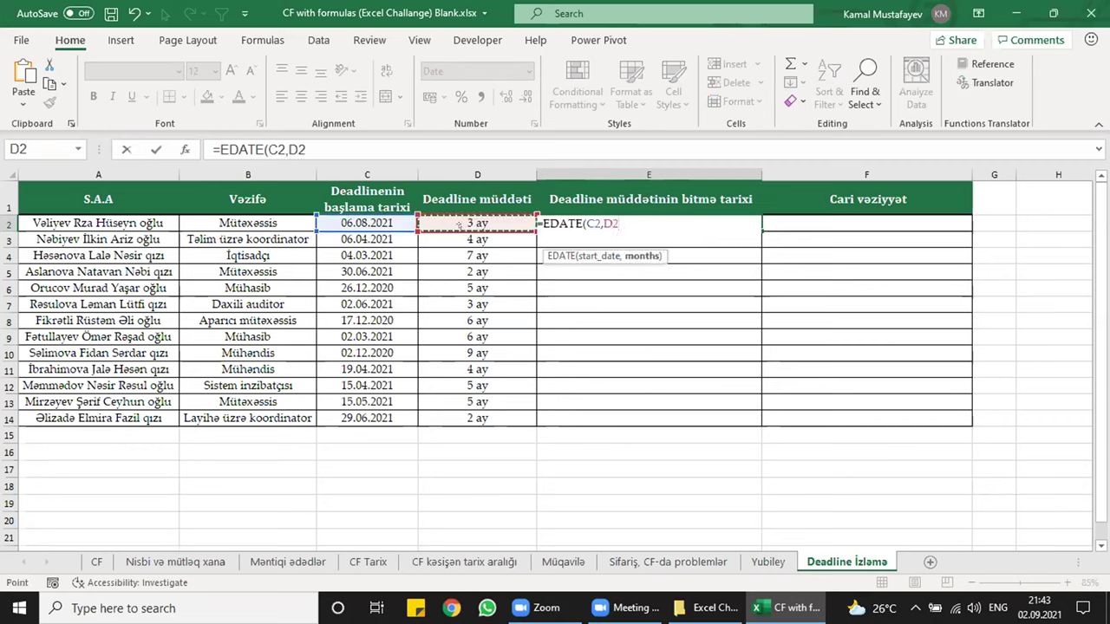
pyautogui.write(')')
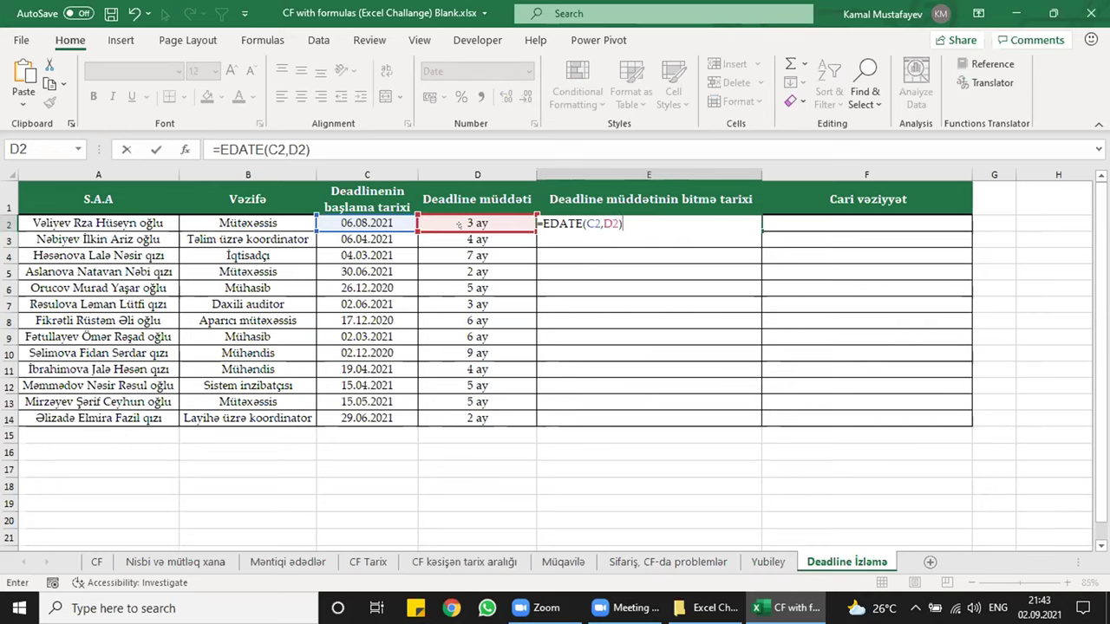
pyautogui.press('Return')
pyautogui.click(681, 223)
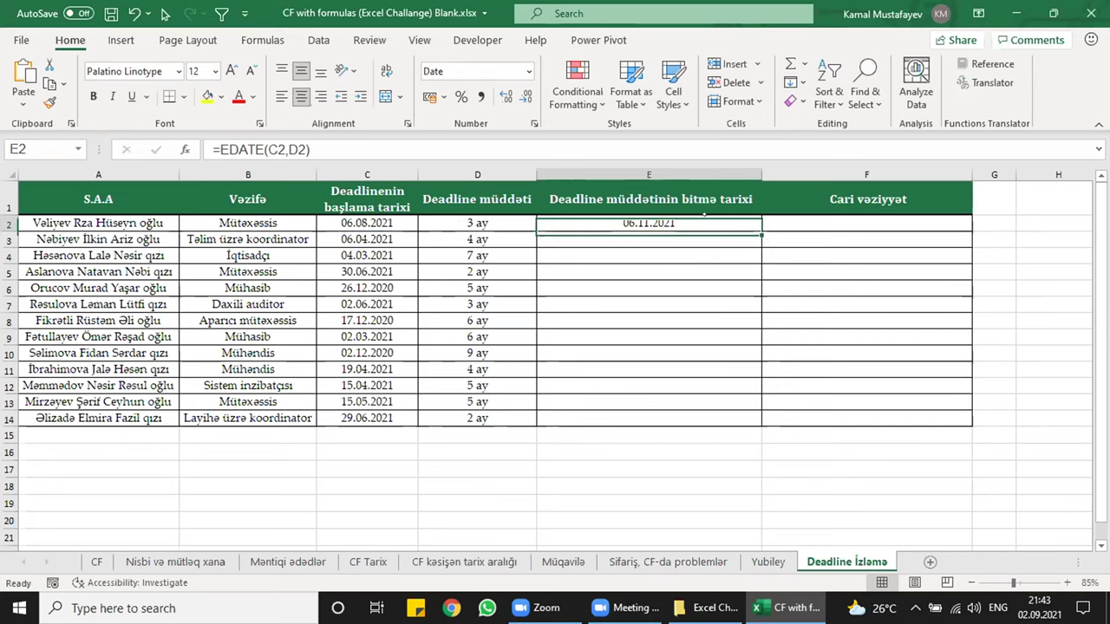
pyautogui.doubleClick(761, 230)
pyautogui.click(706, 267)
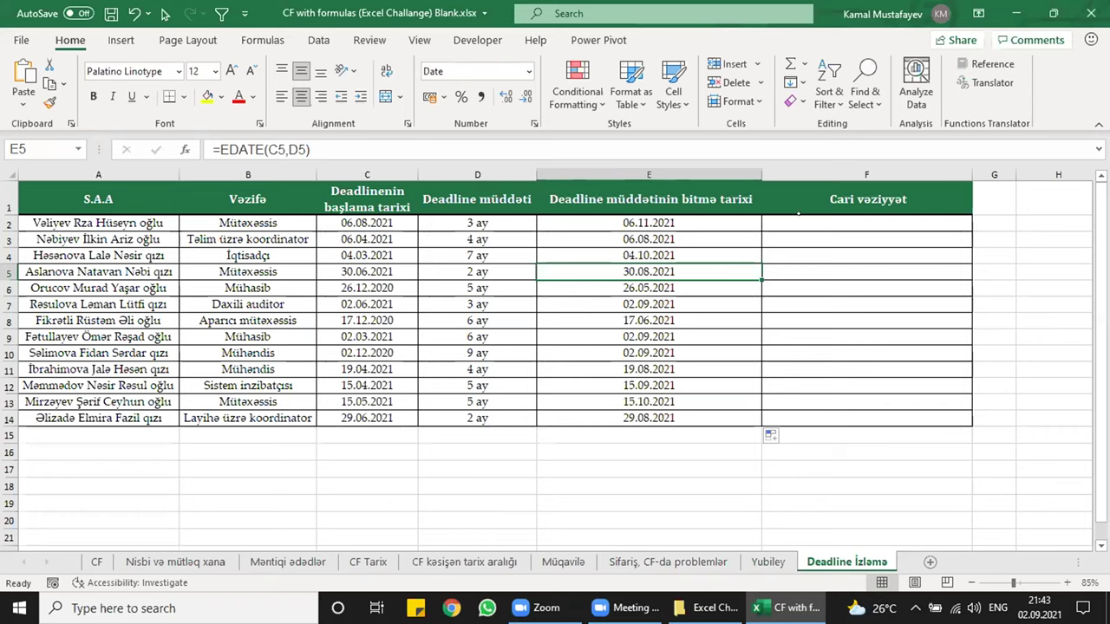
# - Inspect the end-date formulas in rows 7 and 10, ending on status cell F2
pyautogui.click(820, 217)
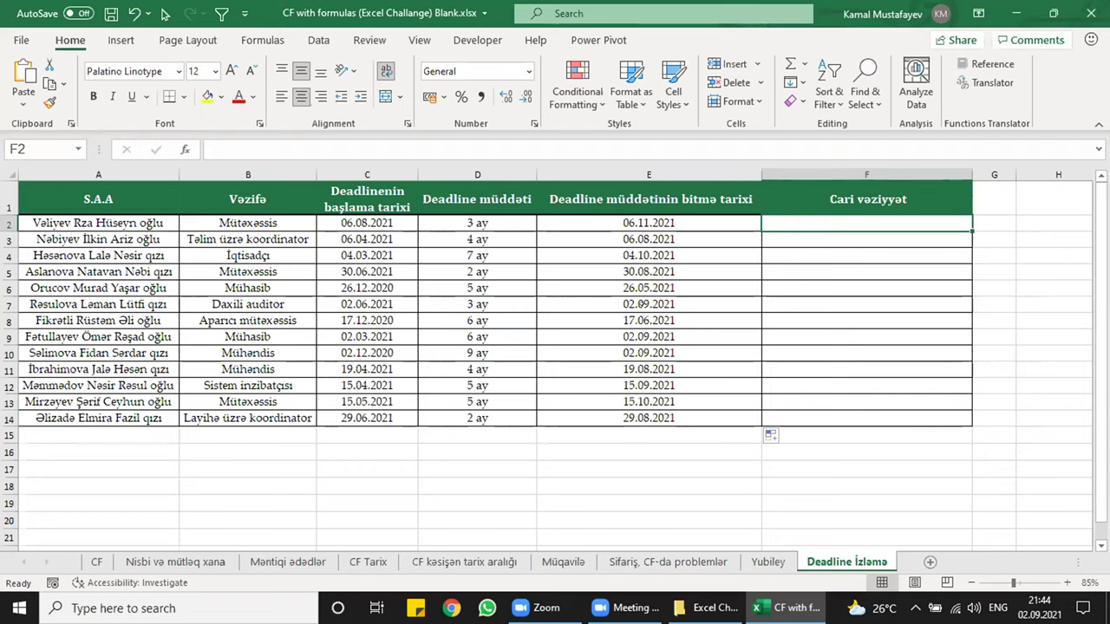
pyautogui.click(641, 304)
pyautogui.click(653, 353)
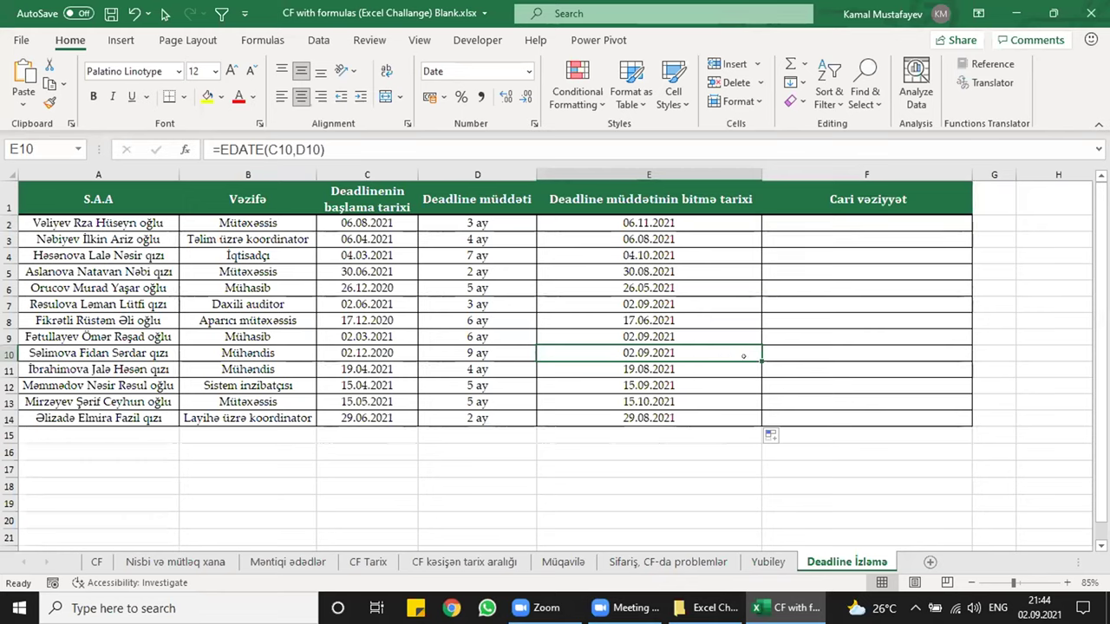
pyautogui.click(837, 224)
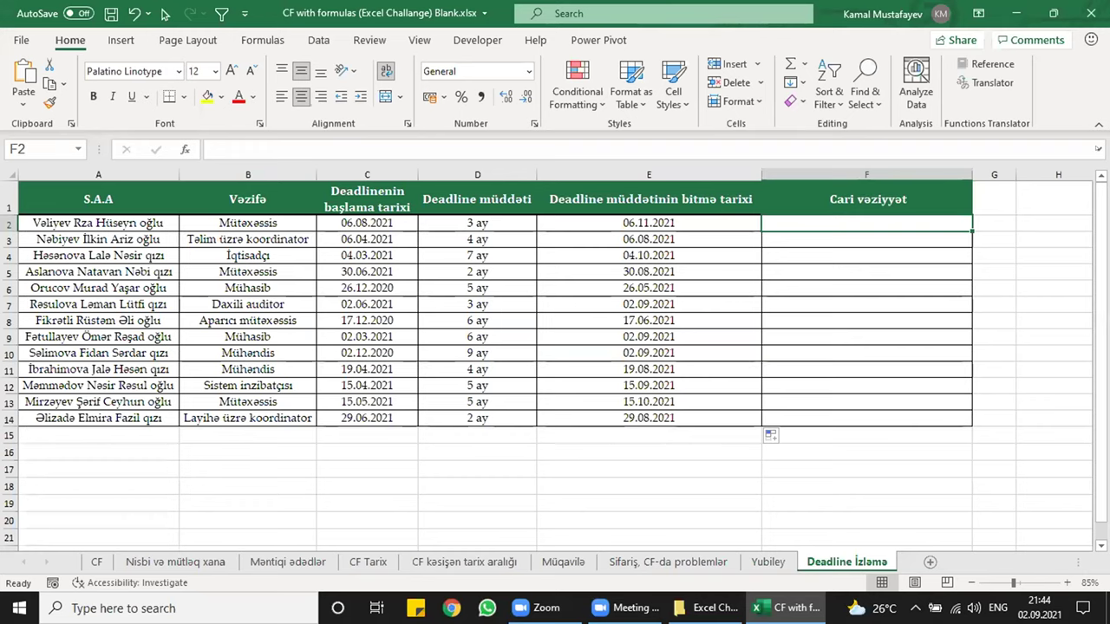
# - Expand the formula bar and begin F2 with =IF(E2=TODAY(),"Bu gün bitir",
pyautogui.click(1098, 149)
pyautogui.click(641, 187)
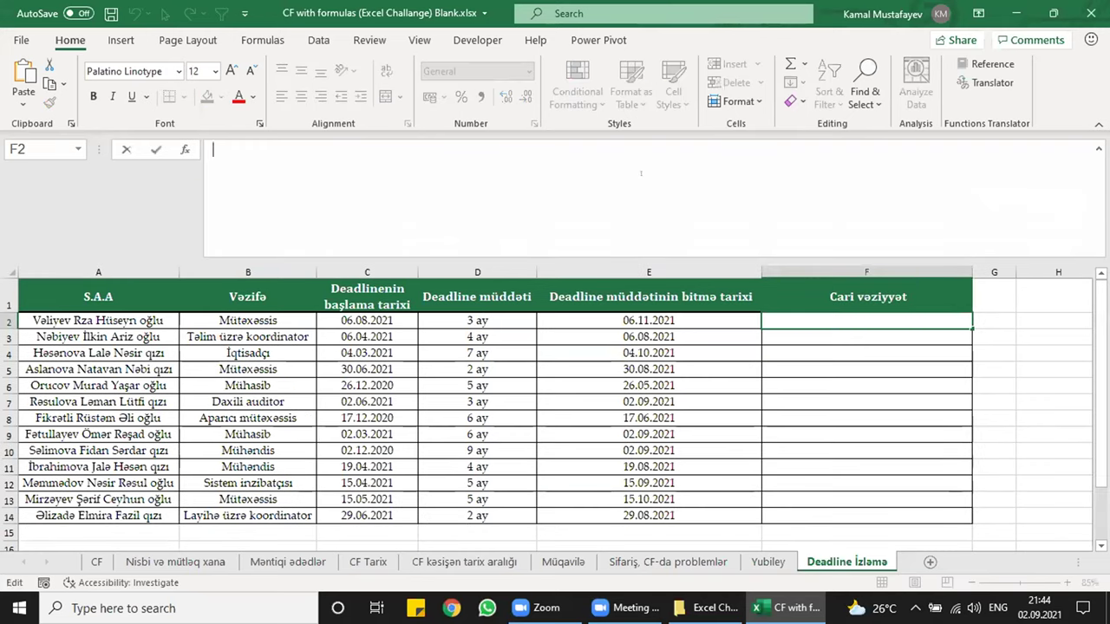
pyautogui.write('=IF(')
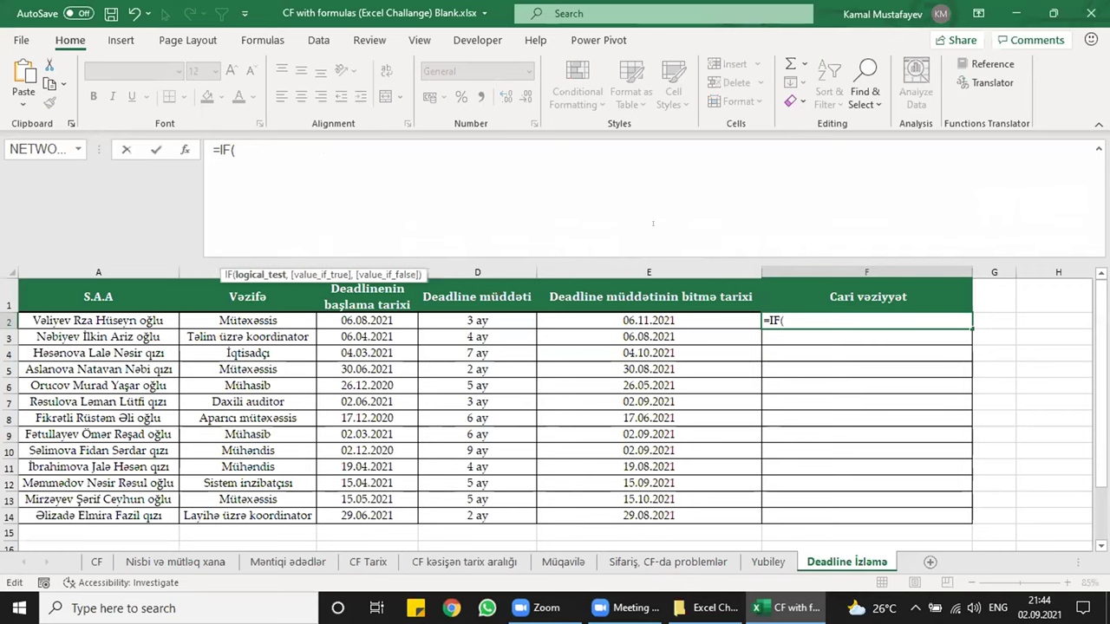
pyautogui.click(668, 319)
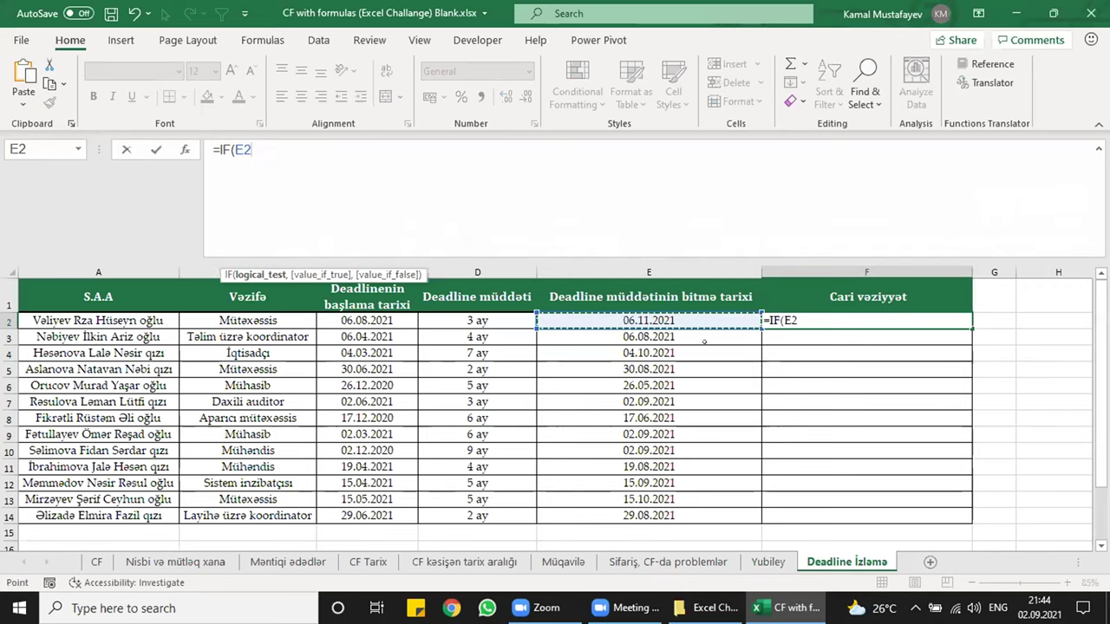
pyautogui.write('=tod')
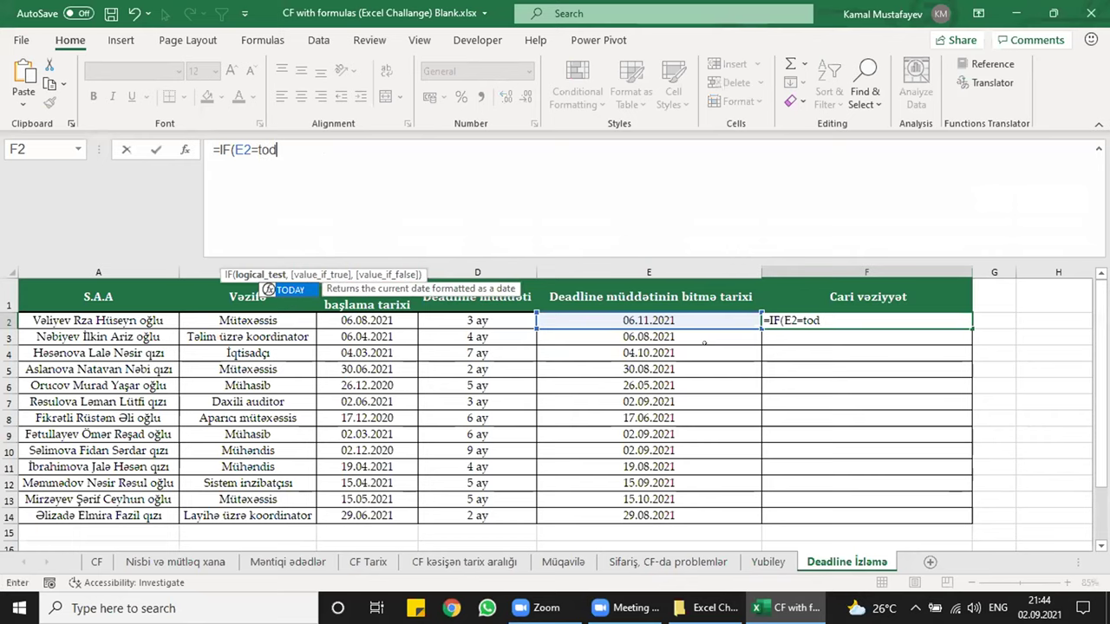
pyautogui.press('Tab')
pyautogui.write(')?')
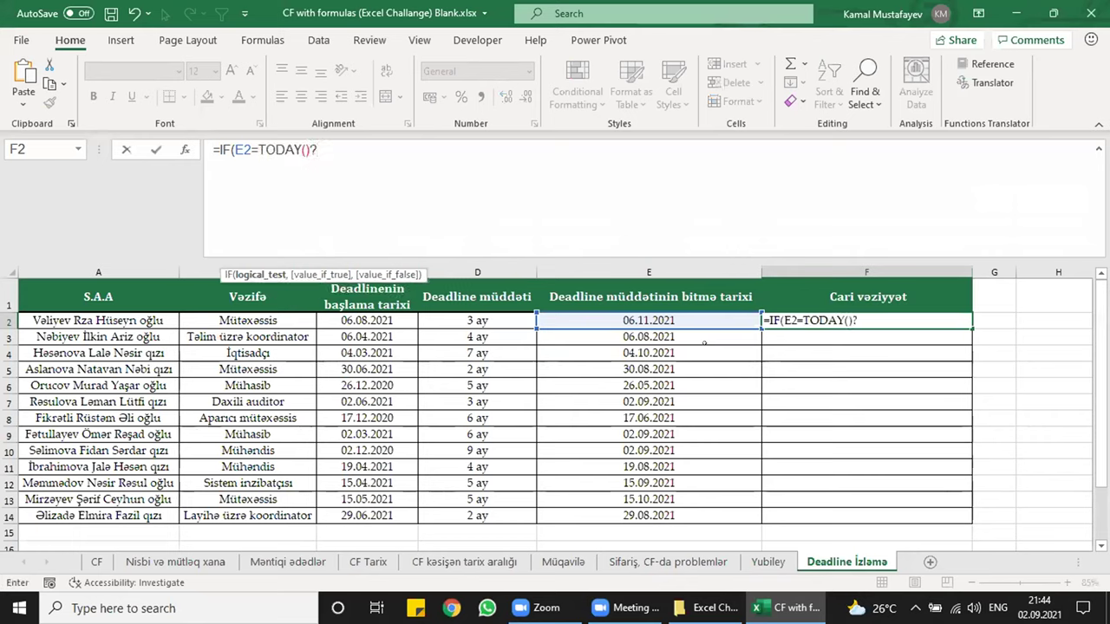
pyautogui.press('BackSpace')
pyautogui.press('super+space')
pyautogui.write(',')
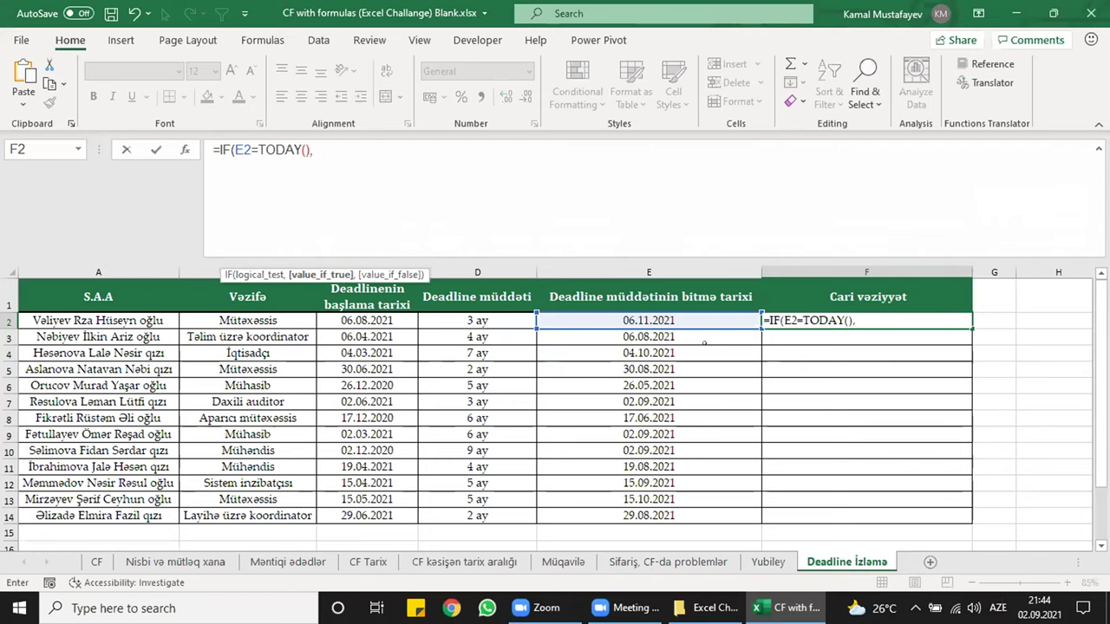
pyautogui.write('"B')
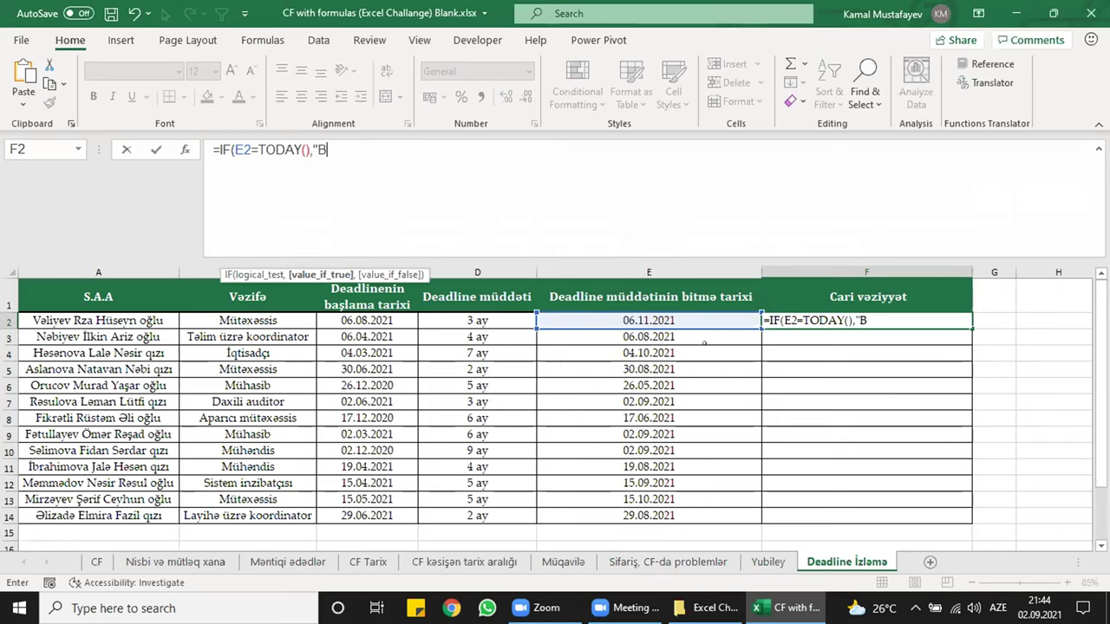
pyautogui.write('u gün bitir')
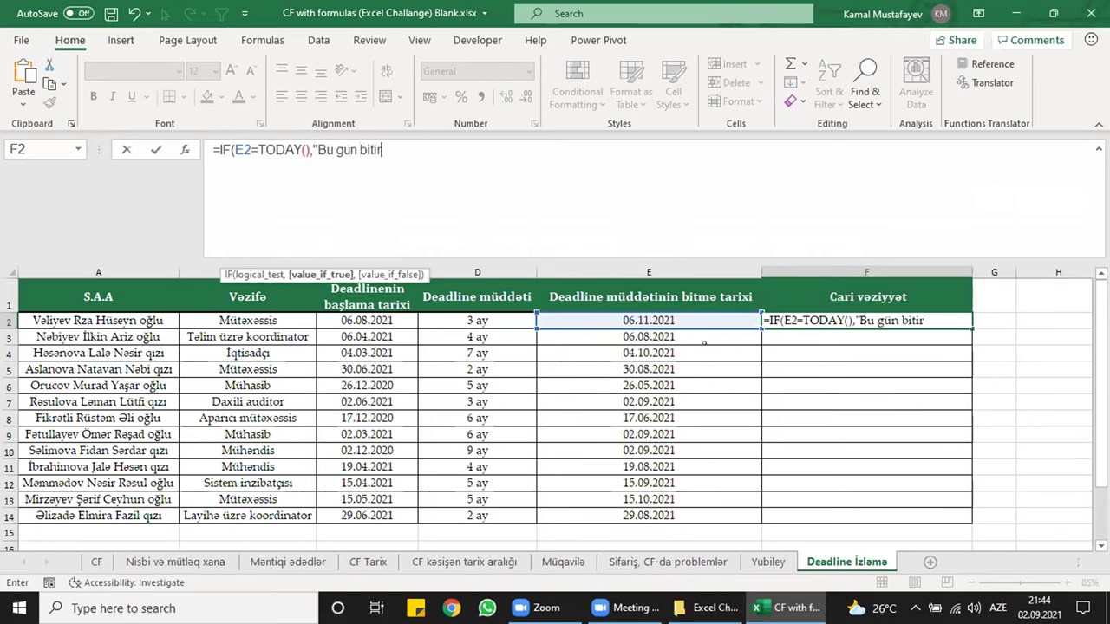
pyautogui.write('",')
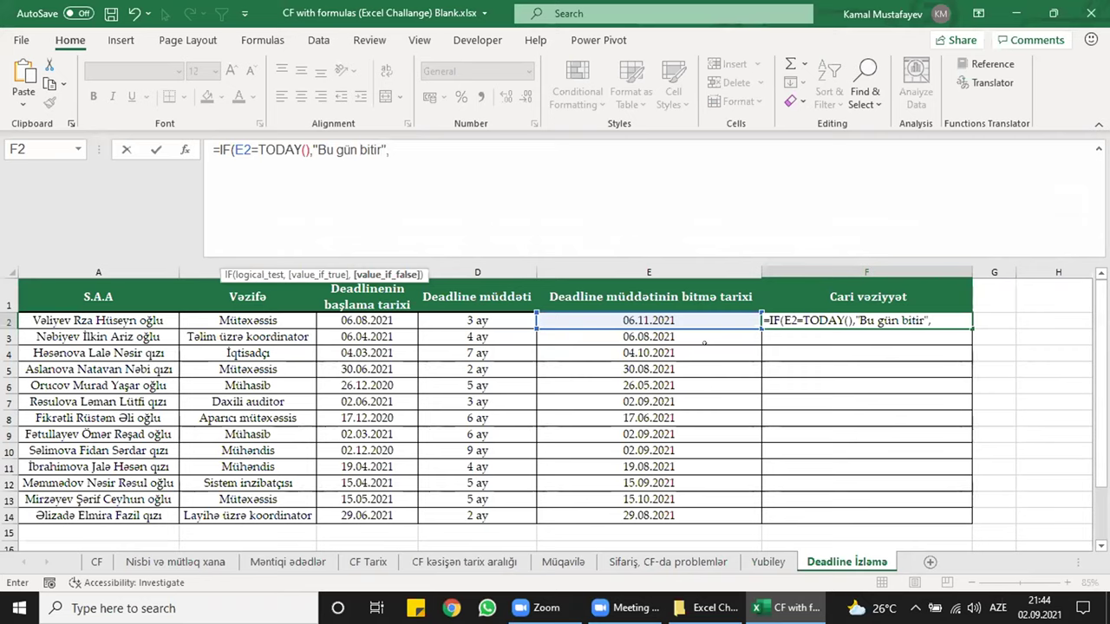
# - Add the nested IF(AND(E2-TODAY()>=1,E2-TODAY()<=3),"Son" test for 1–3 days left
pyautogui.write('IF(')
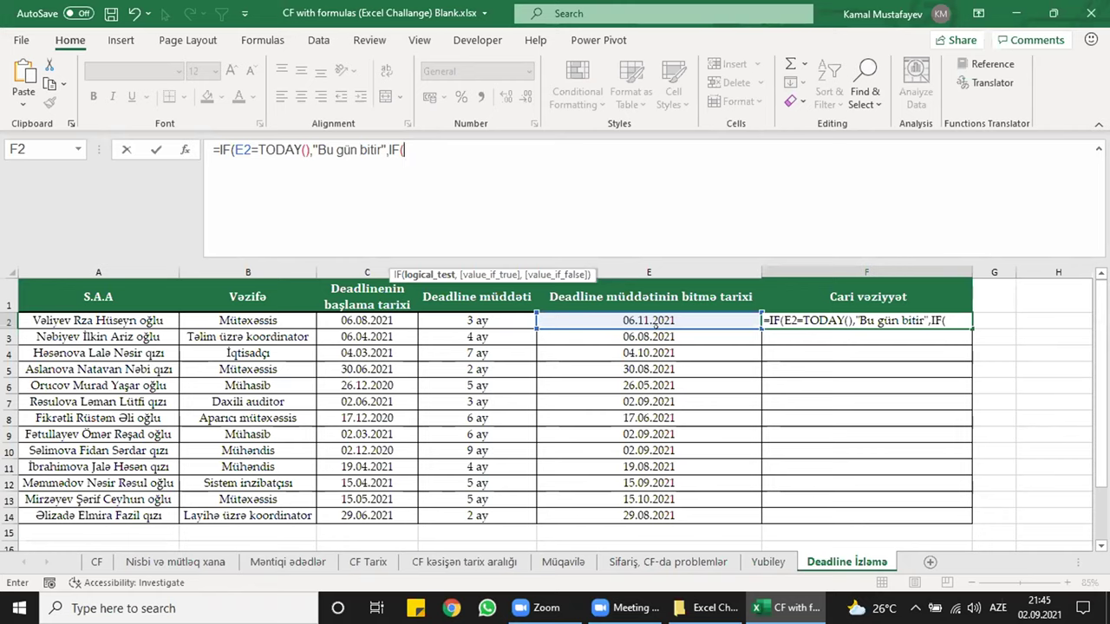
pyautogui.write('an')
pyautogui.press('Tab')
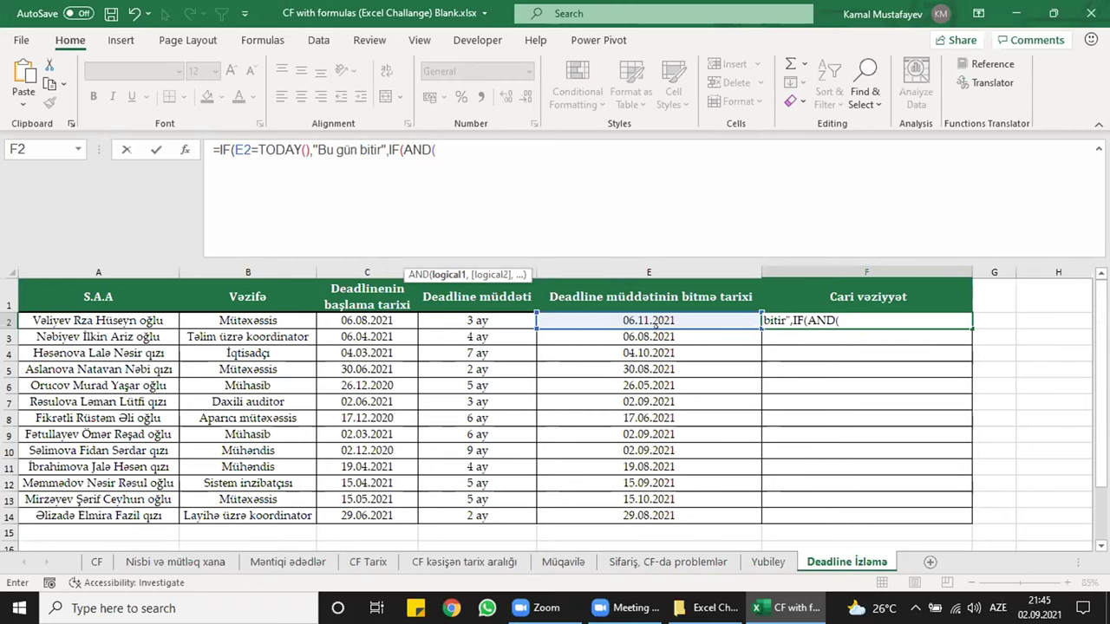
pyautogui.write('E2')
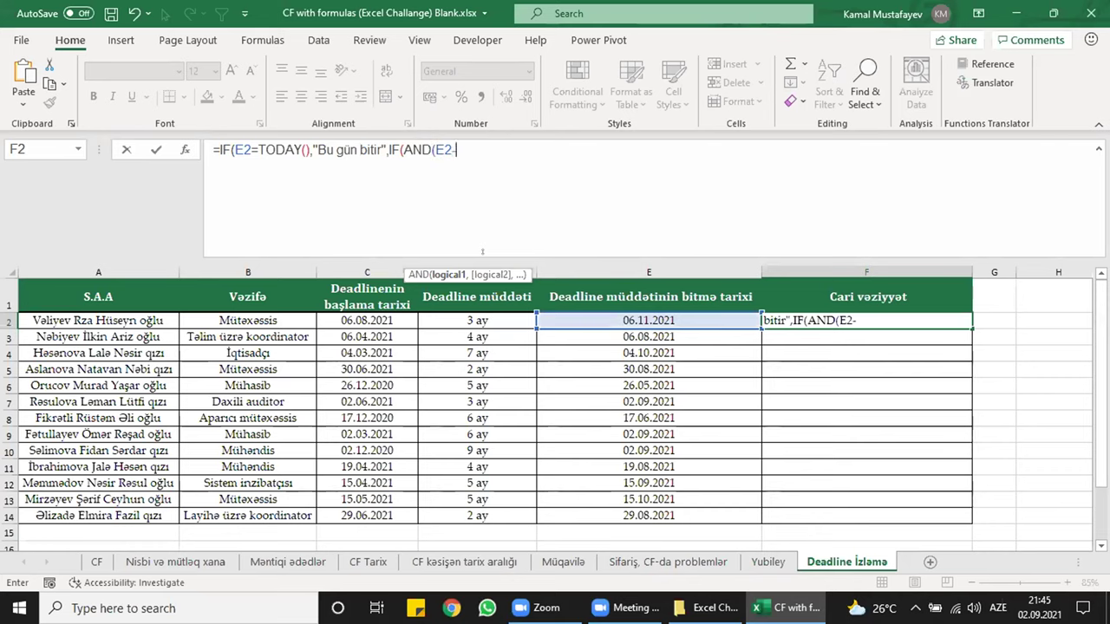
pyautogui.write('-to')
pyautogui.press('Tab')
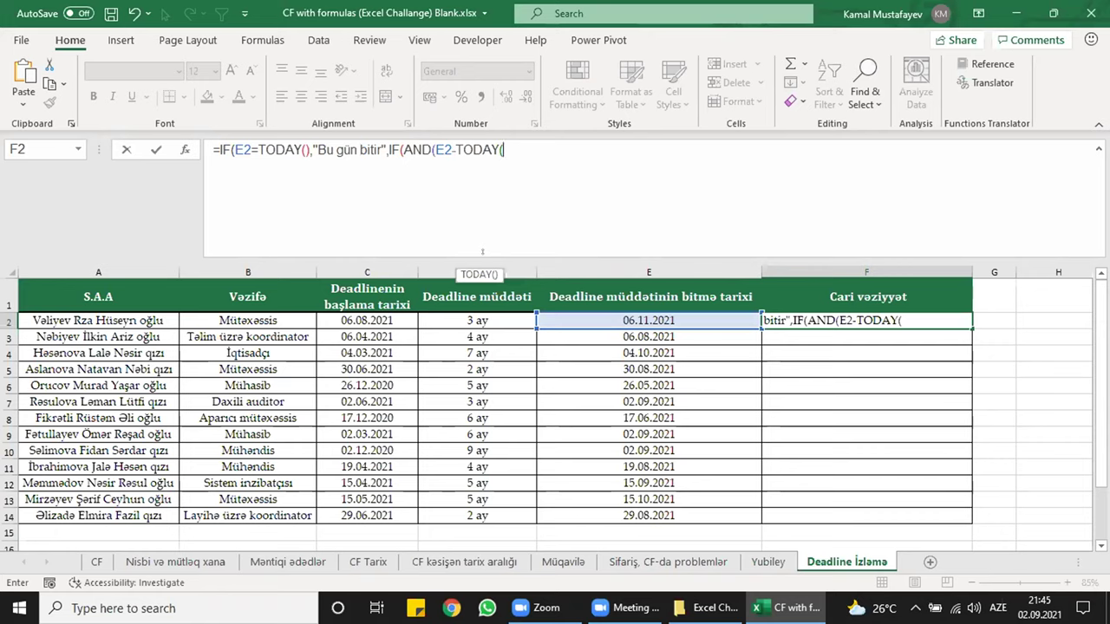
pyautogui.write(')')
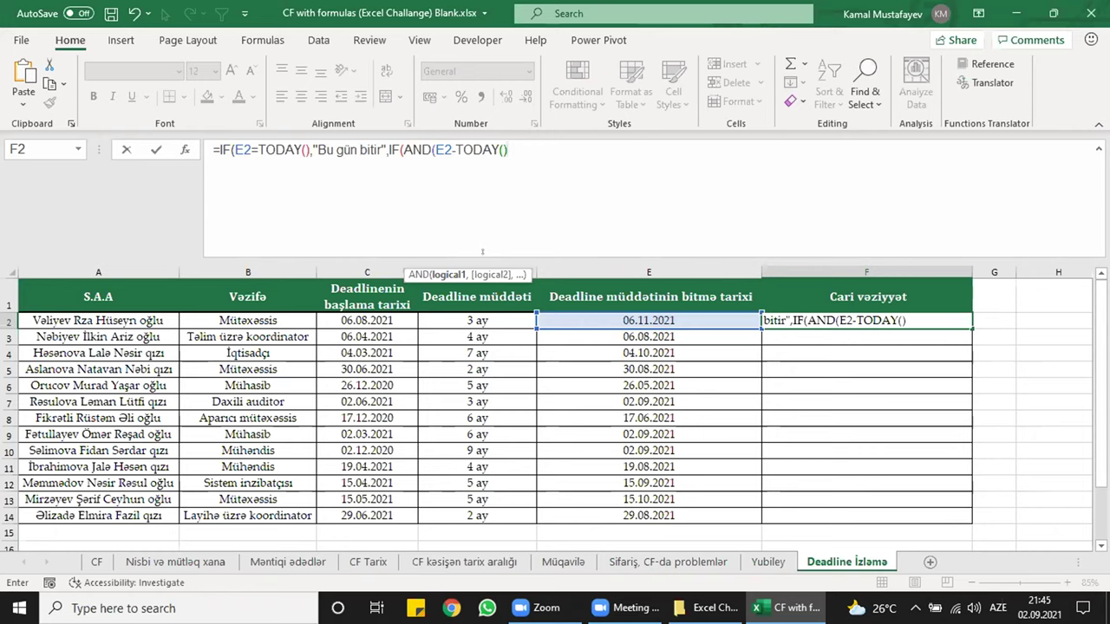
pyautogui.write('>=1,')
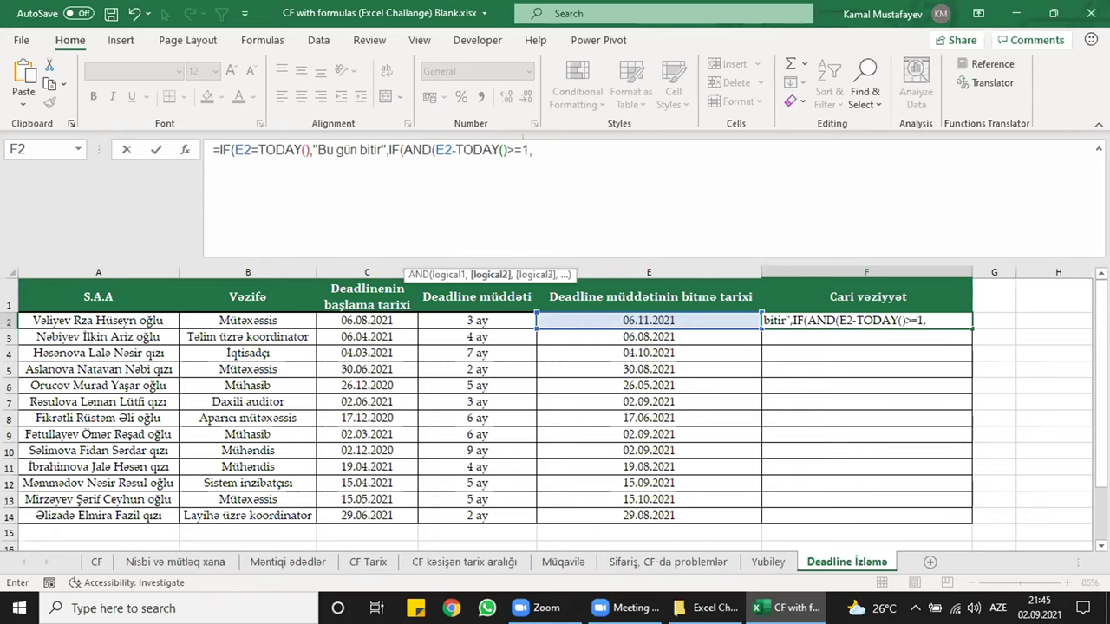
pyautogui.press('F2')
pyautogui.press('Left')
pyautogui.hotkey('shift', 'Left')
pyautogui.hotkey('shift', 'Left')
pyautogui.hotkey('shift', 'Left')
pyautogui.hotkey('shift', 'Left')
pyautogui.hotkey('shift', 'Left')
pyautogui.hotkey('shift', 'Left')
pyautogui.hotkey('shift', 'Left')
pyautogui.hotkey('shift', 'Left')
pyautogui.hotkey('shift', 'Left')
pyautogui.hotkey('shift', 'Left')
pyautogui.hotkey('shift', 'Left')
pyautogui.hotkey('shift', 'Left')
pyautogui.hotkey('shift', 'Left')
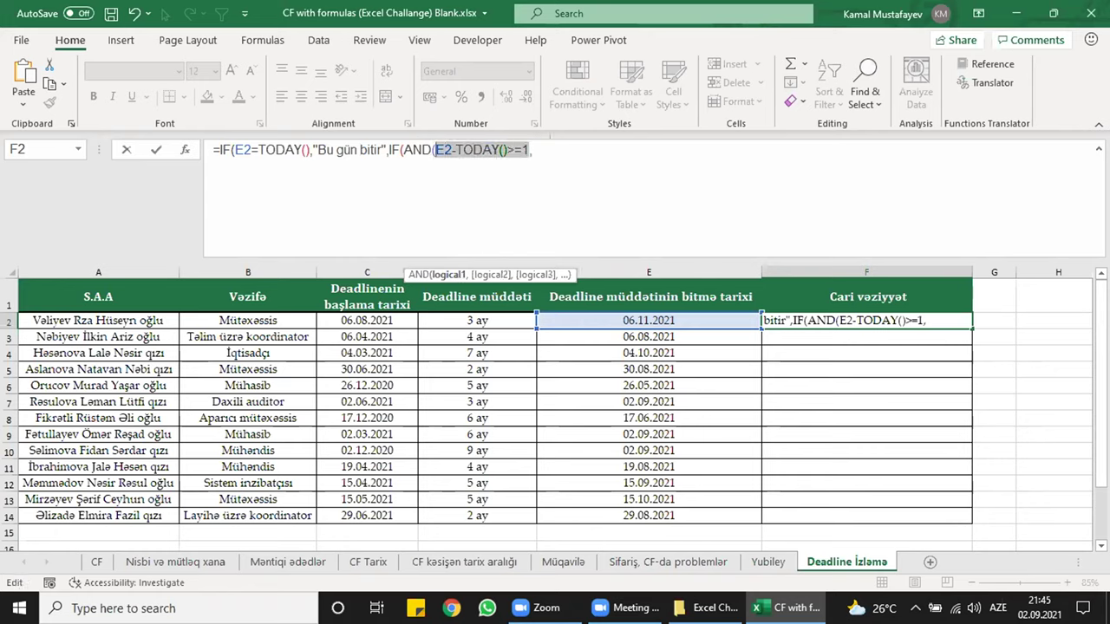
pyautogui.hotkey('ctrl', 'c')
pyautogui.press('End')
pyautogui.hotkey('ctrl', 'v')
pyautogui.press('BackSpace')
pyautogui.press('BackSpace')
pyautogui.press('BackSpace')
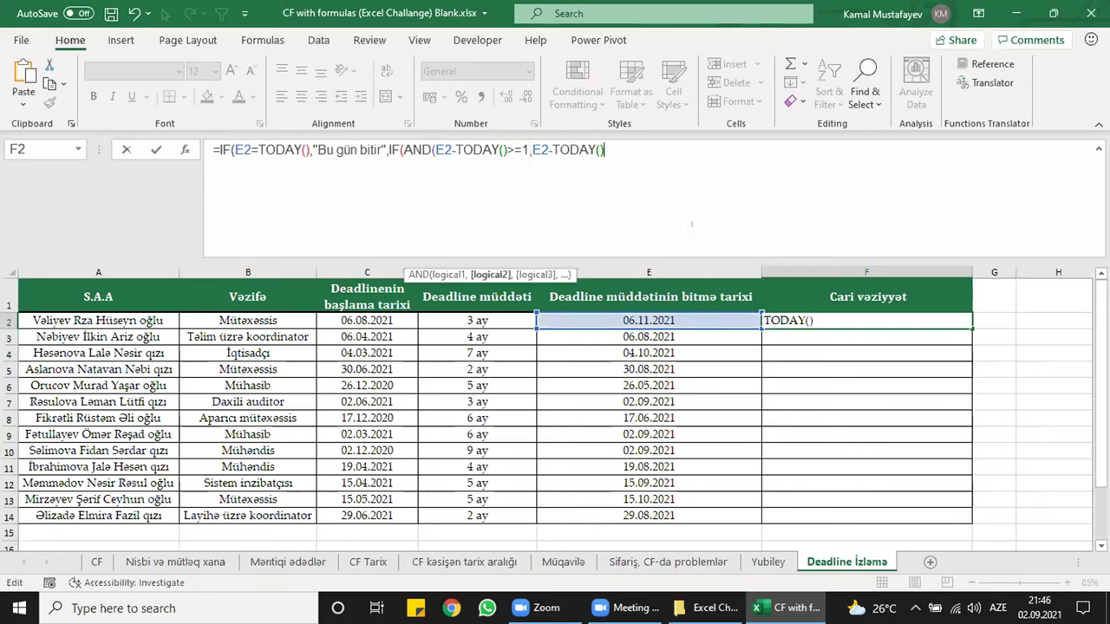
pyautogui.write('<=3),')
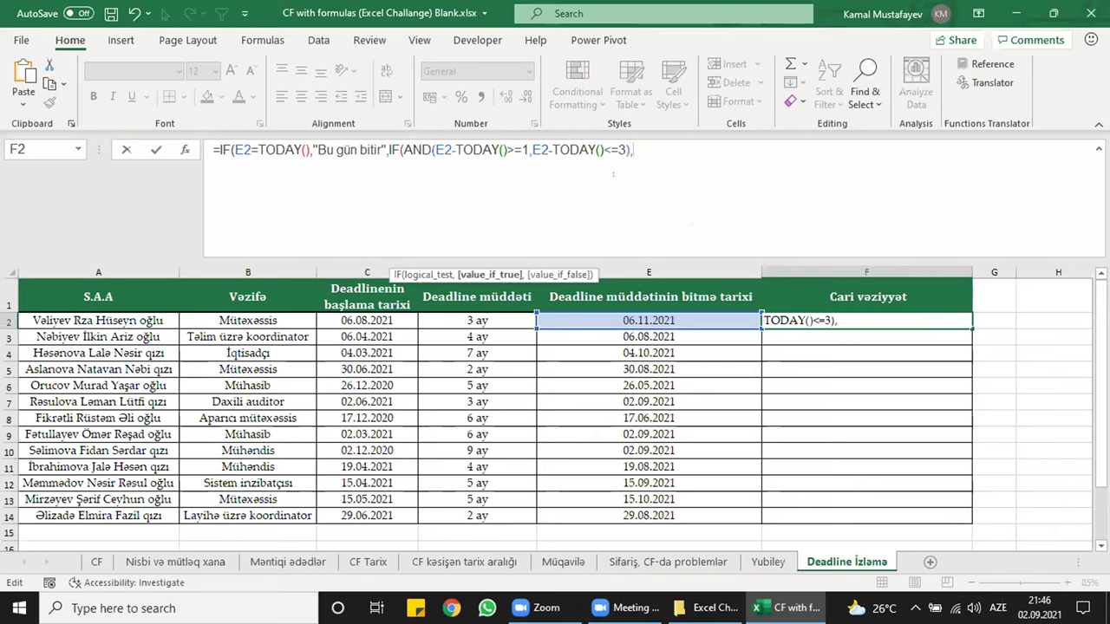
pyautogui.write('"Son"')
# - Finish with &E2-TODAY()&" gün qalıb")) and commit the status formula in F2
pyautogui.press('Left')
pyautogui.press('Right')
pyautogui.write('&')
pyautogui.moveTo(506, 150); pyautogui.dragTo(434, 150)
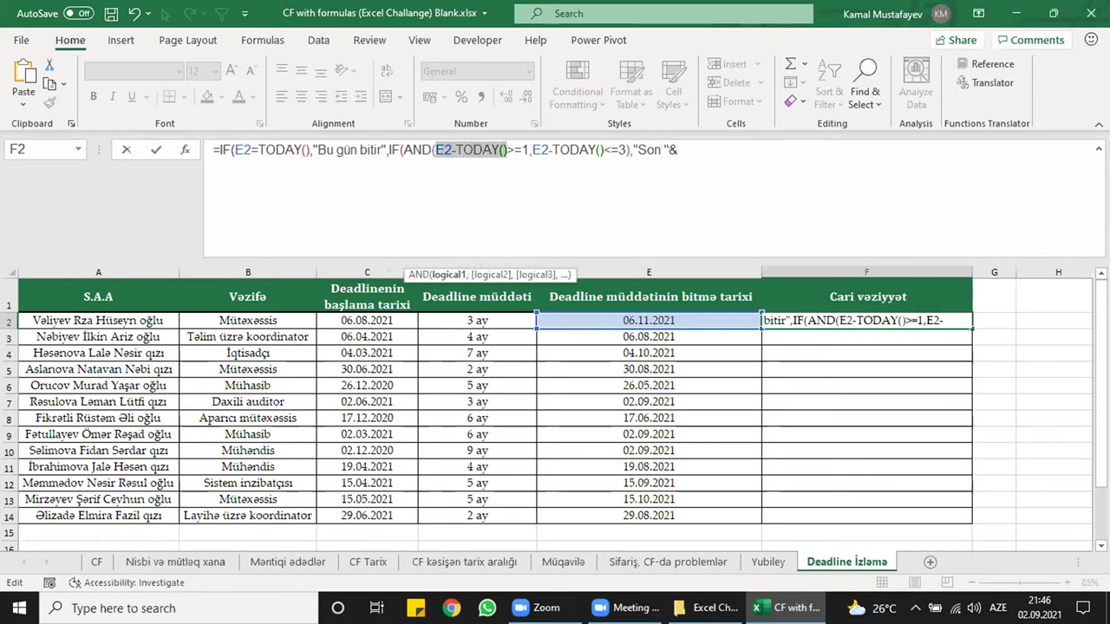
pyautogui.hotkey('ctrl', 'c')
pyautogui.click(760, 151)
pyautogui.hotkey('ctrl', 'v')
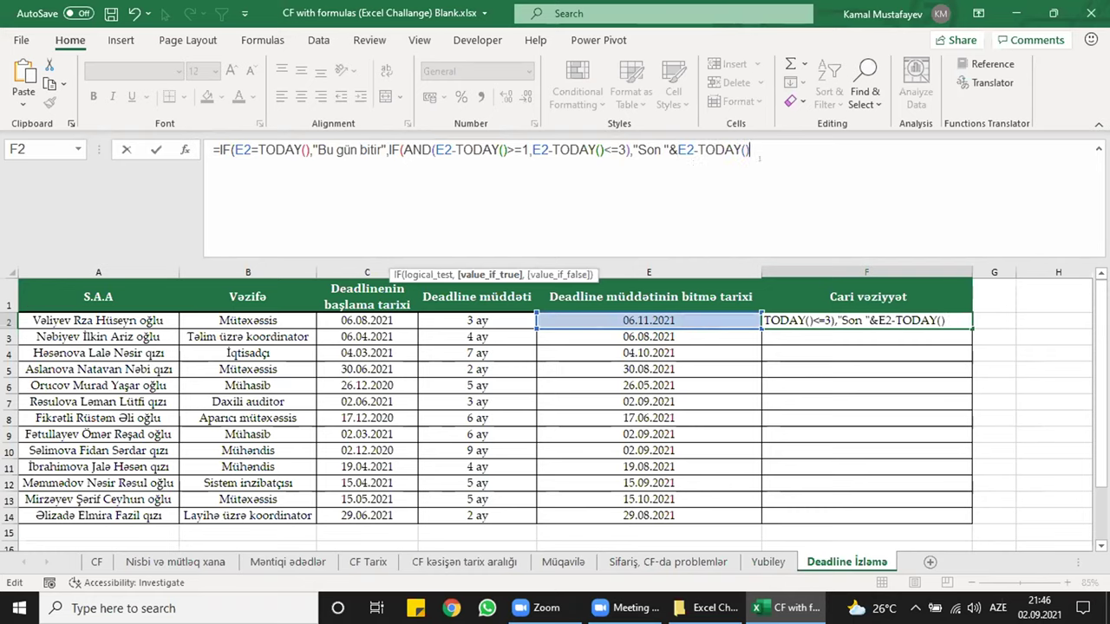
pyautogui.write('" gün qalıb"')
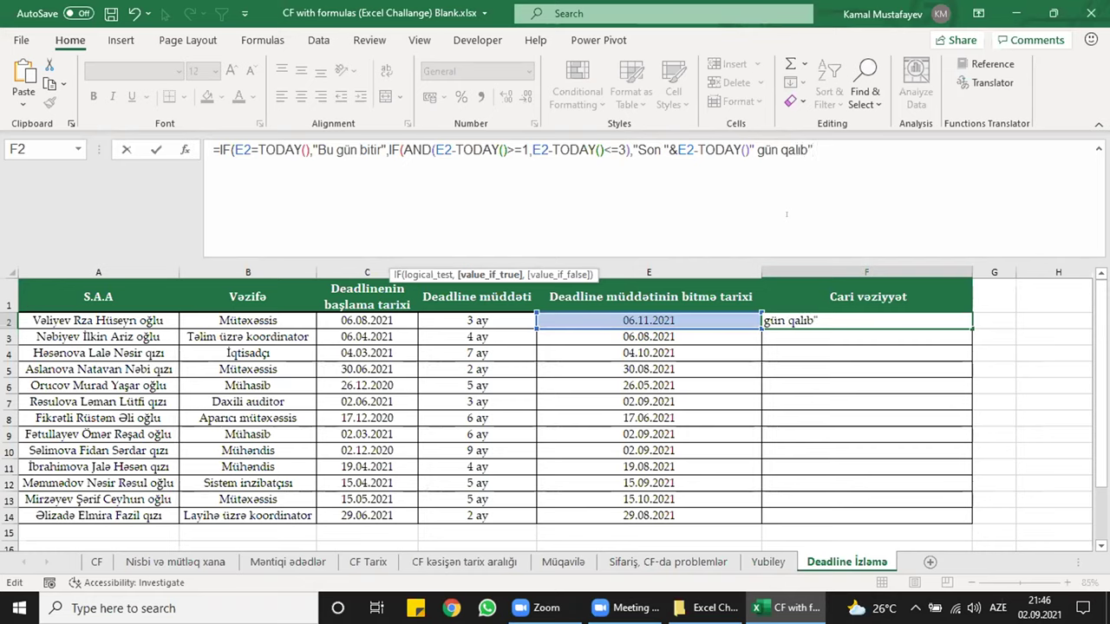
pyautogui.write(',')
pyautogui.press('BackSpace')
pyautogui.write('))')
pyautogui.press('Return')
pyautogui.press('Return')
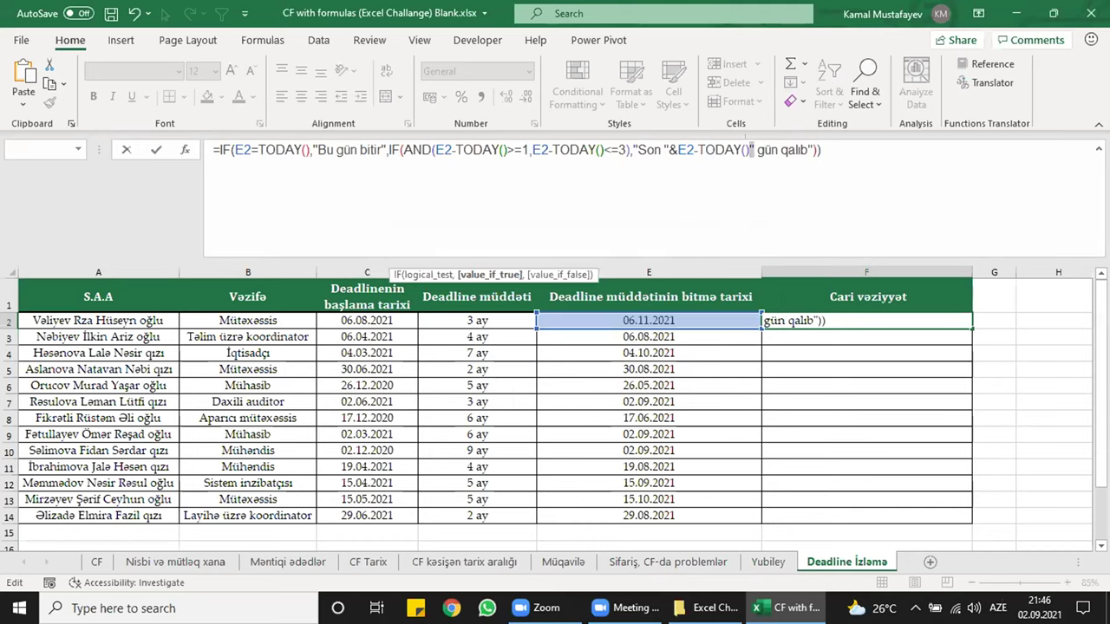
pyautogui.write('&')
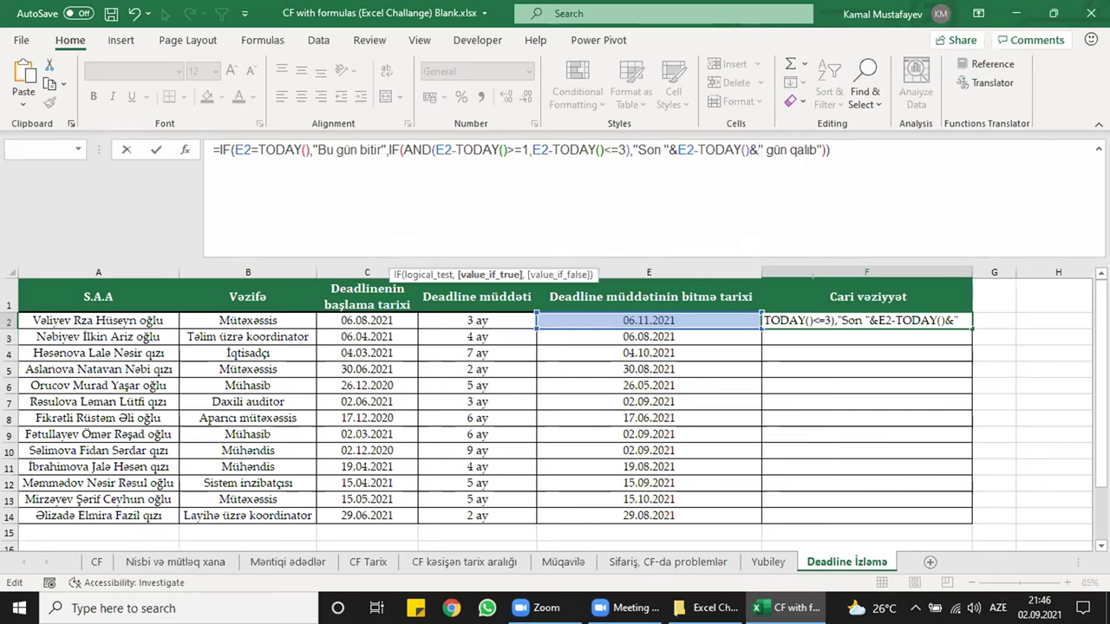
pyautogui.press('Return')
pyautogui.click(886, 320)
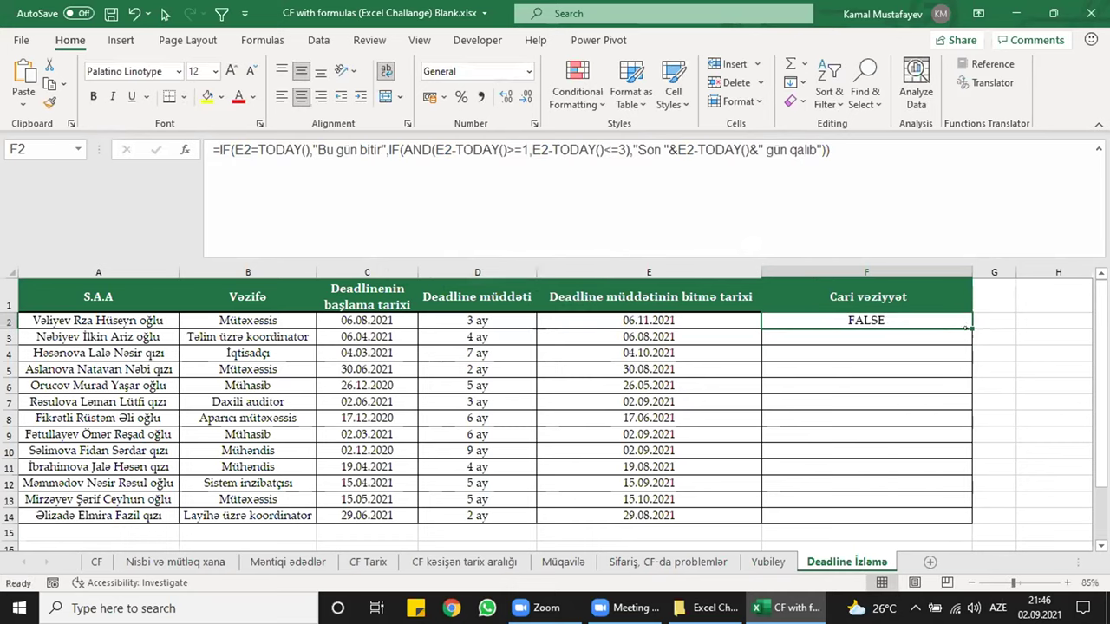
# - Fill the status formula from F2 down to F14 and inspect the filled cells
pyautogui.doubleClick(965, 327)
pyautogui.click(902, 370)
pyautogui.click(911, 419)
pyautogui.press('Up')
pyautogui.press('Up')
pyautogui.press('Up')
pyautogui.press('Up')
pyautogui.press('Up')
pyautogui.press('Up')
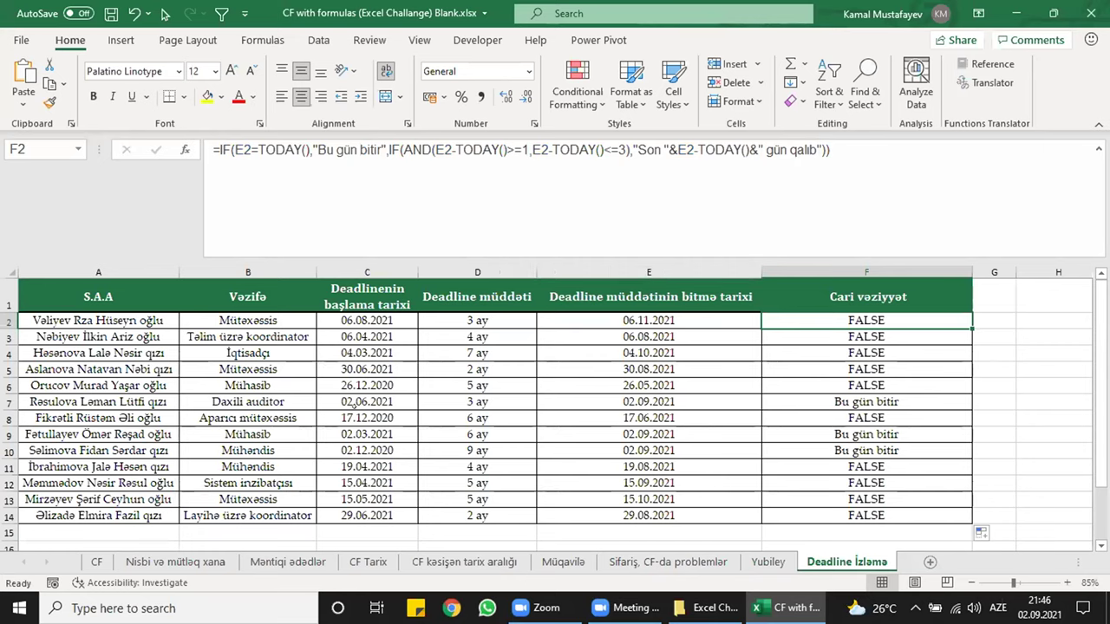
# - Change C7's start date to 04.06.2021 and check row 7's end date and status
pyautogui.doubleClick(353, 404)
pyautogui.press('BackSpace')
pyautogui.write('4')
pyautogui.press('Return')
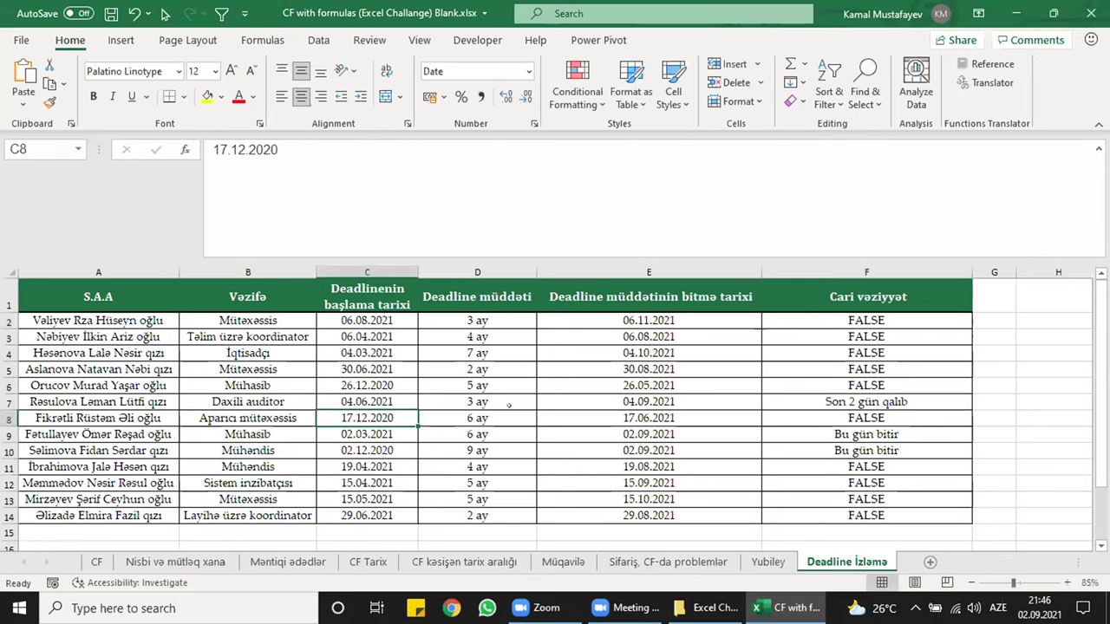
pyautogui.click(392, 399)
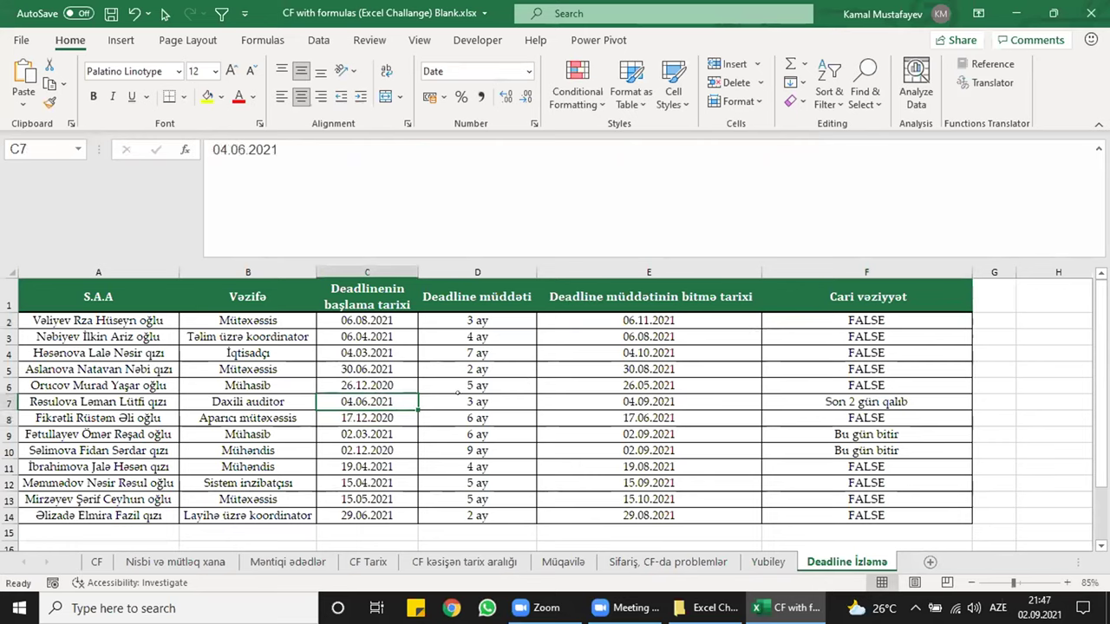
pyautogui.click(641, 399)
pyautogui.click(834, 405)
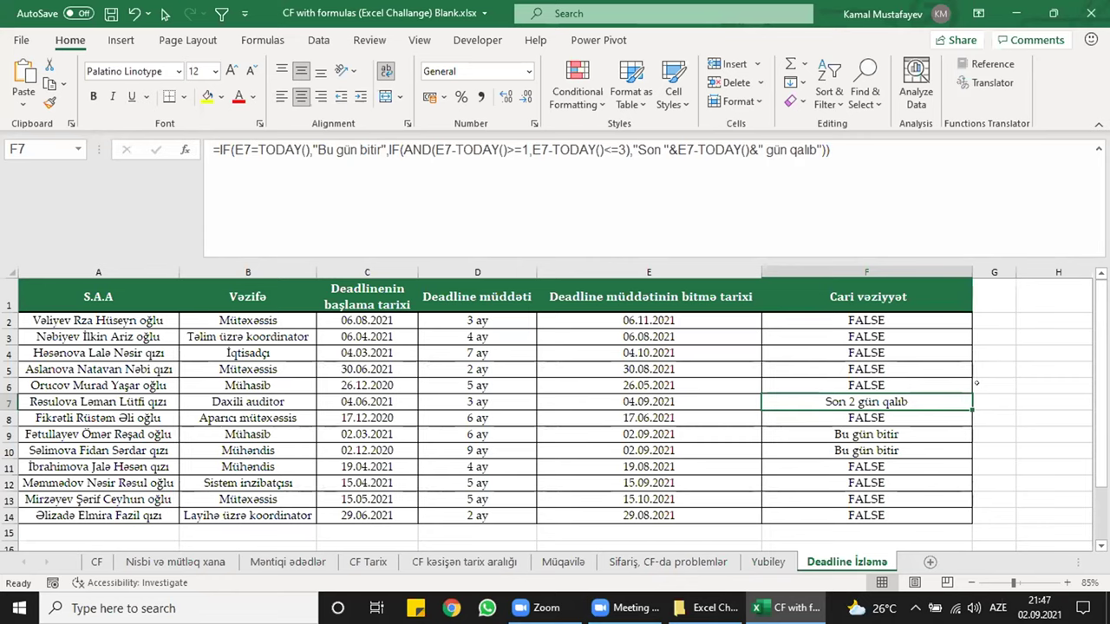
# - Extend F2's formula with a nested IF whose condition is E2-TODAY()>3
pyautogui.click(900, 317)
pyautogui.press('F2')
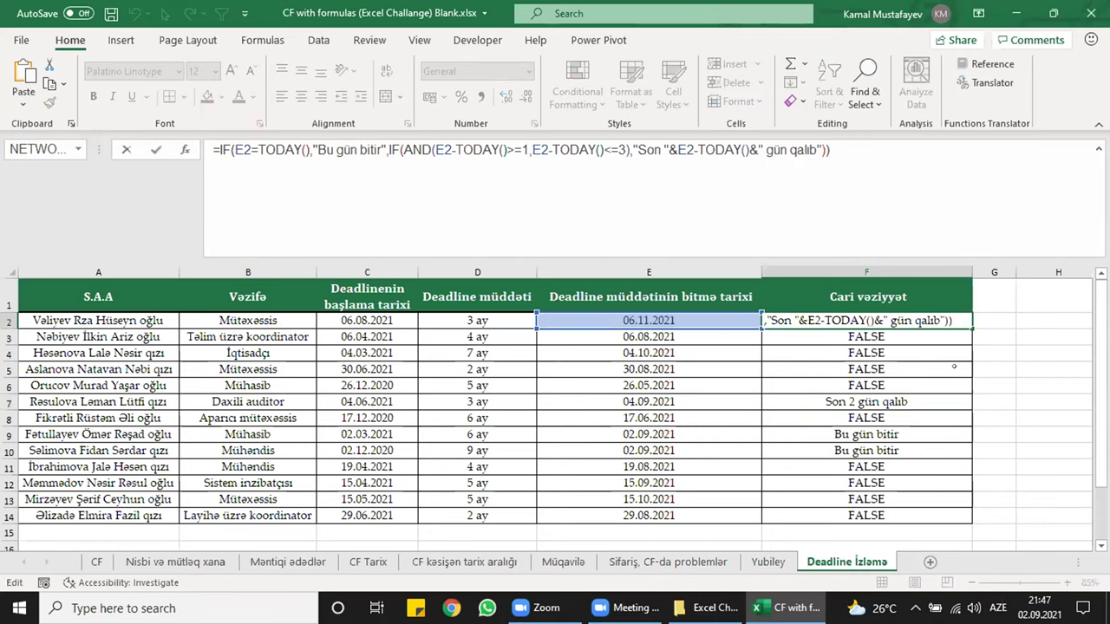
pyautogui.press('BackSpace')
pyautogui.write(',')
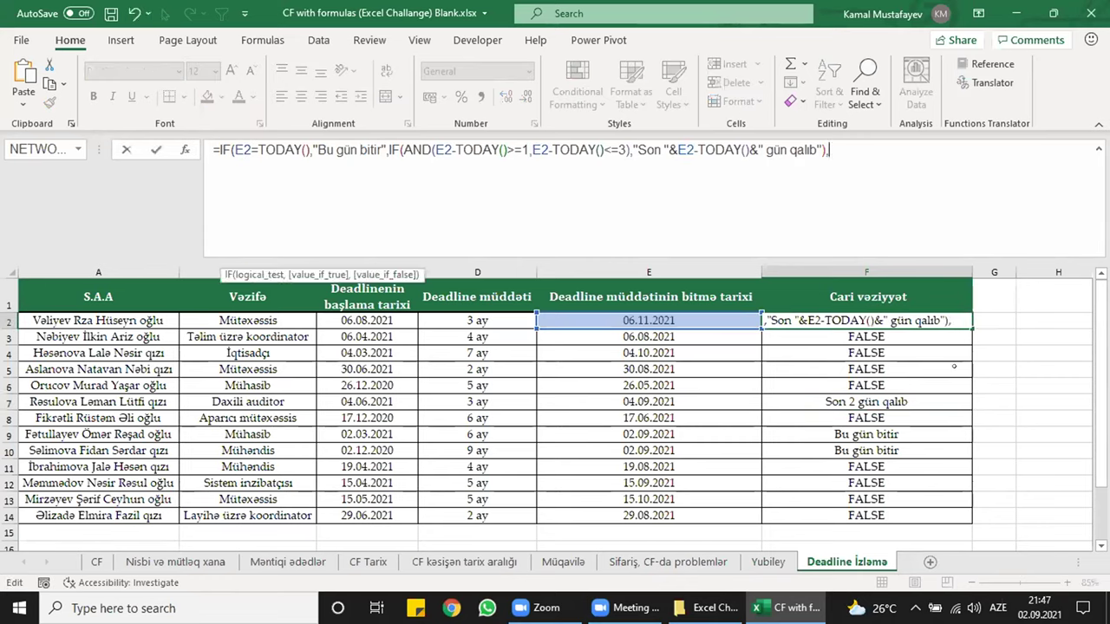
pyautogui.press('BackSpace')
pyautogui.press('BackSpace')
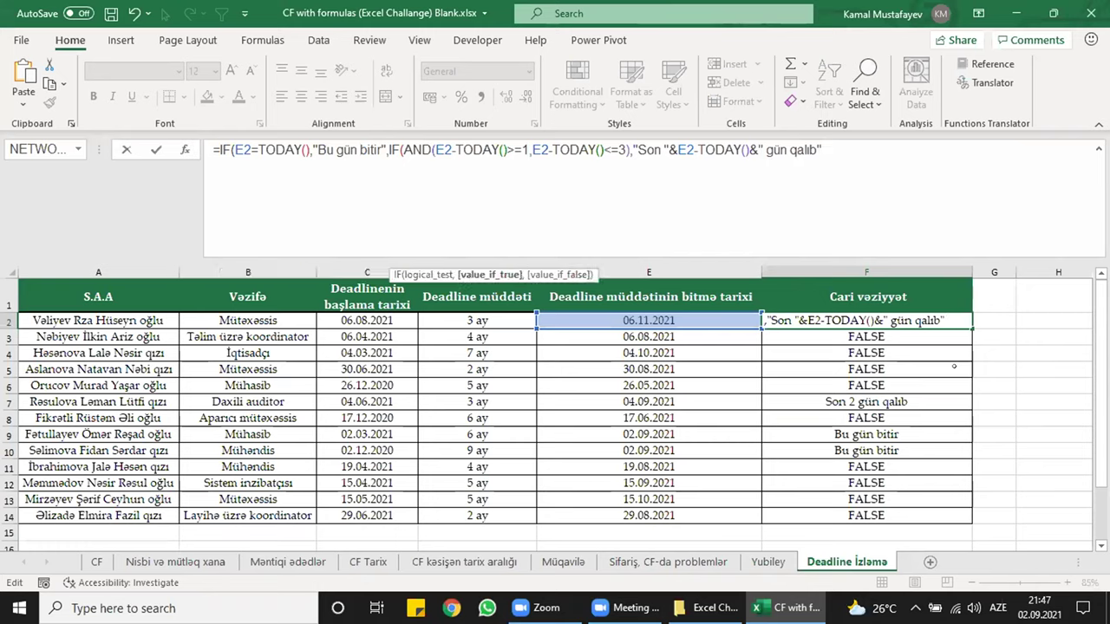
pyautogui.write(',if')
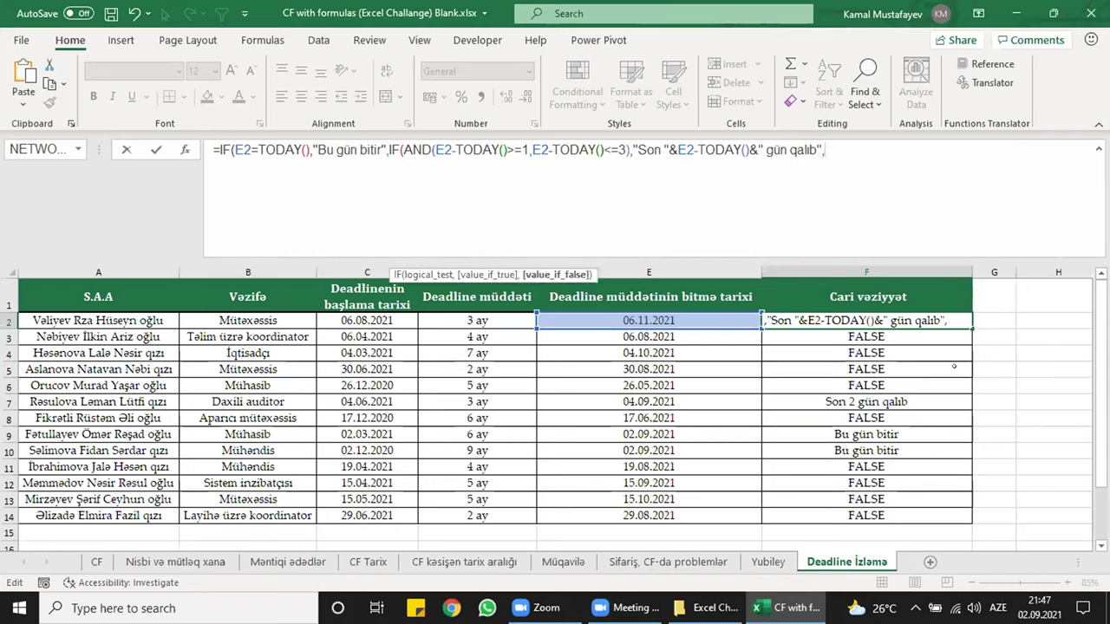
pyautogui.press('Tab')
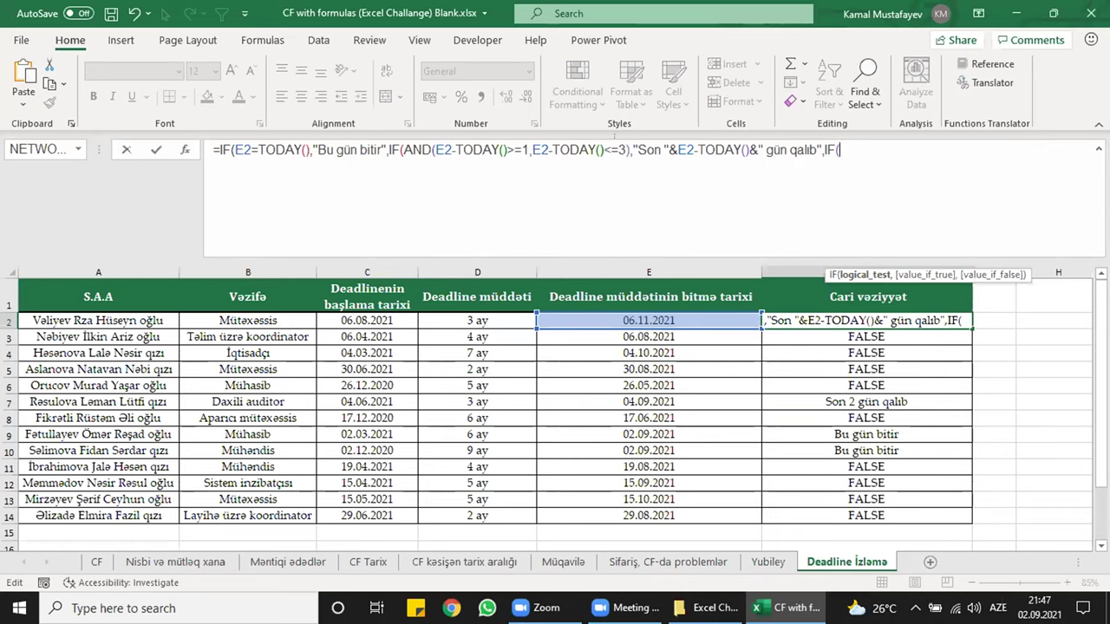
pyautogui.moveTo(626, 149); pyautogui.dragTo(531, 149)
pyautogui.hotkey('ctrl', 'c')
pyautogui.click(849, 226)
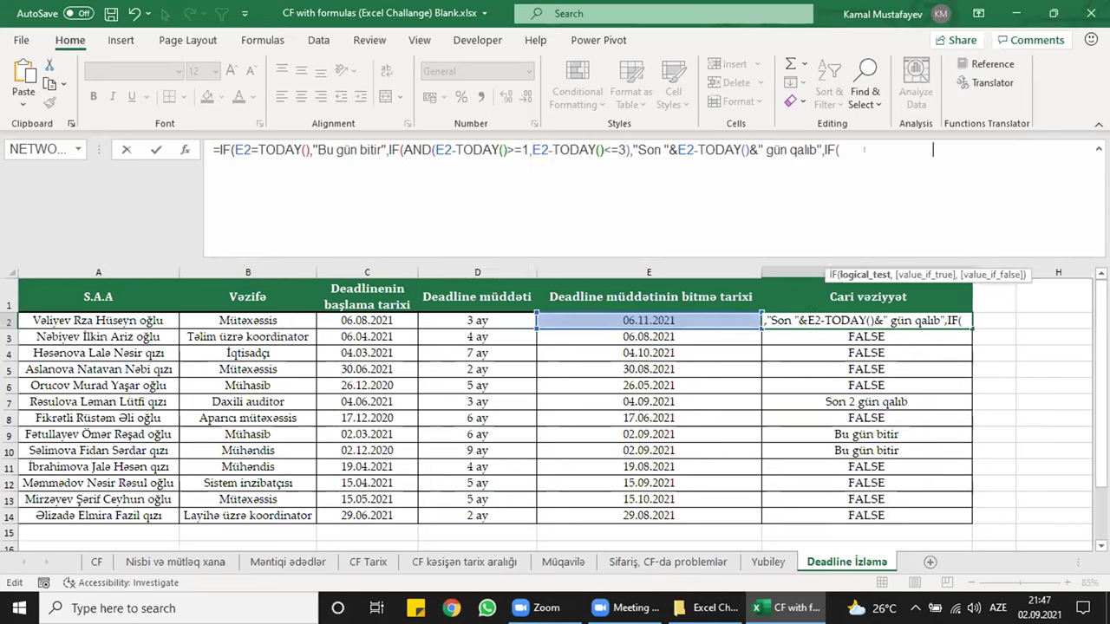
pyautogui.hotkey('ctrl', 'v')
pyautogui.press('BackSpace')
pyautogui.press('BackSpace')
pyautogui.press('BackSpace')
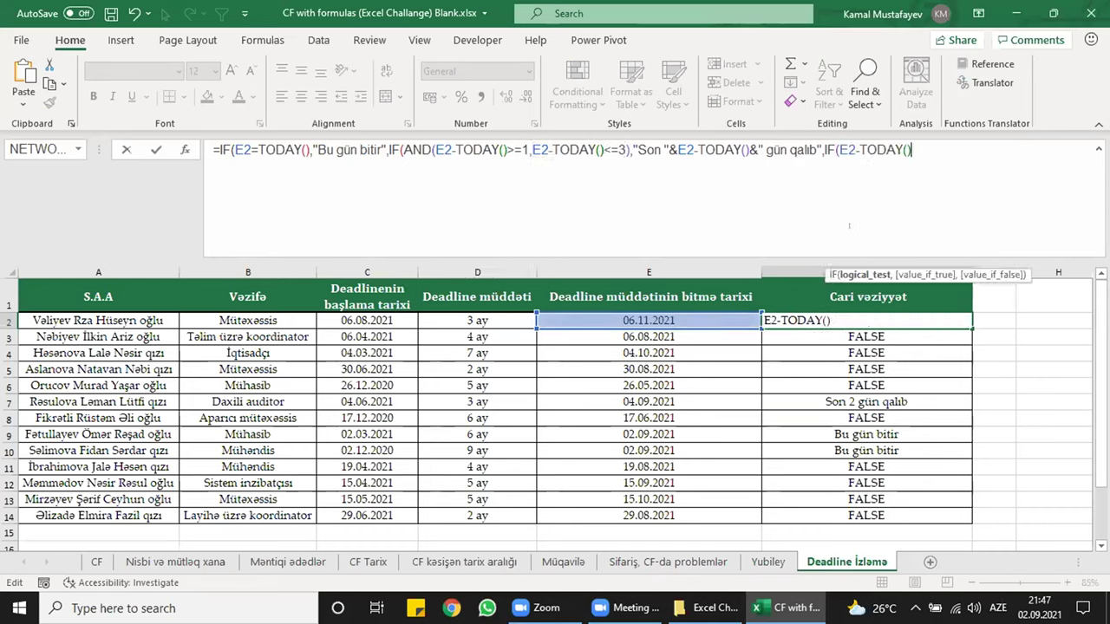
pyautogui.write('>3,')
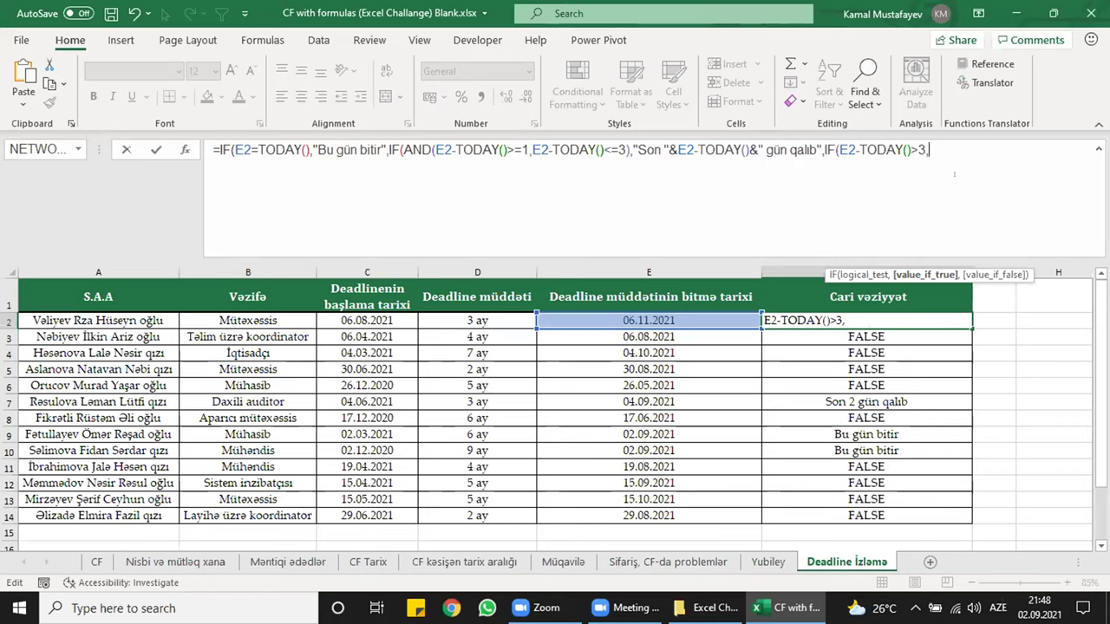
# - Make the new IF return E2-TODAY()&" gün qalıb" as its result
pyautogui.moveTo(910, 150); pyautogui.dragTo(839, 150)
pyautogui.hotkey('ctrl', 'c')
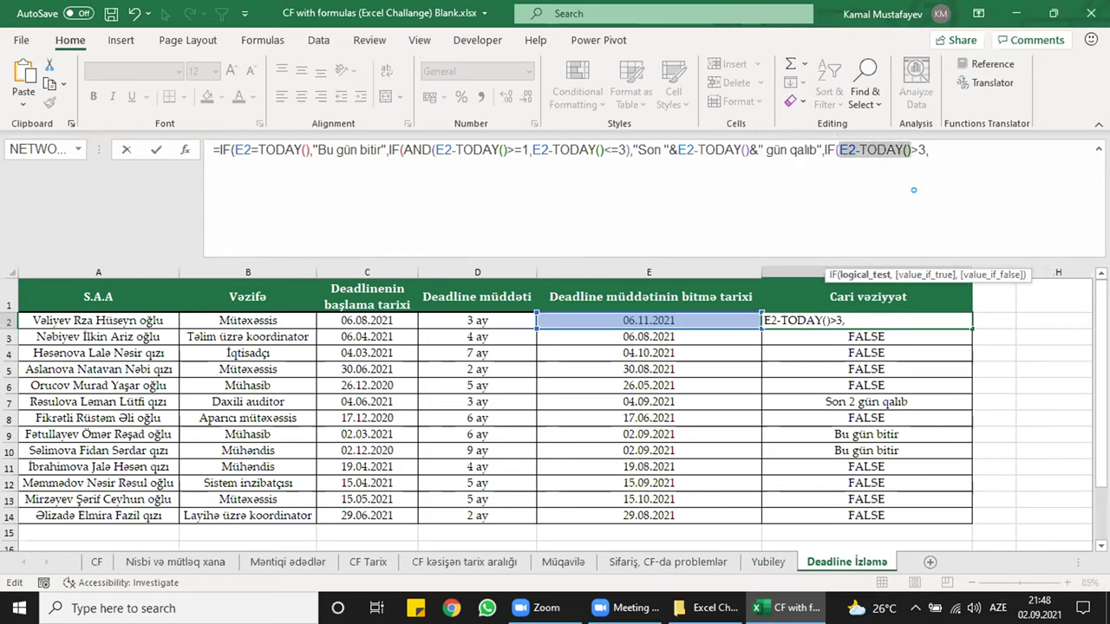
pyautogui.click(940, 154)
pyautogui.hotkey('ctrl', 'v')
pyautogui.write('&" gün qalı')
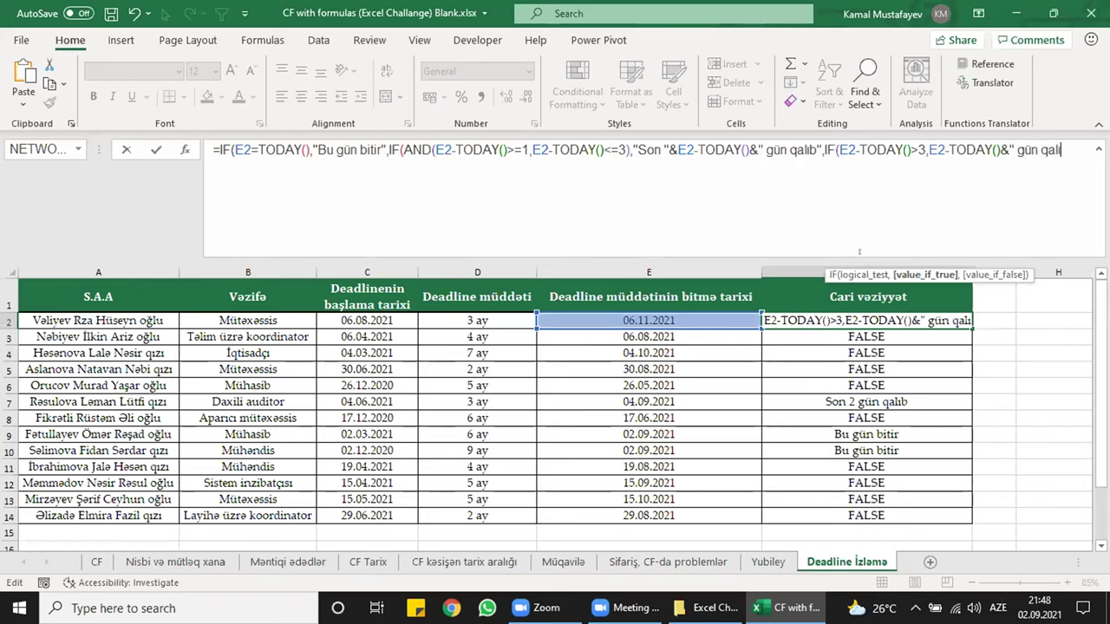
pyautogui.write('b"')
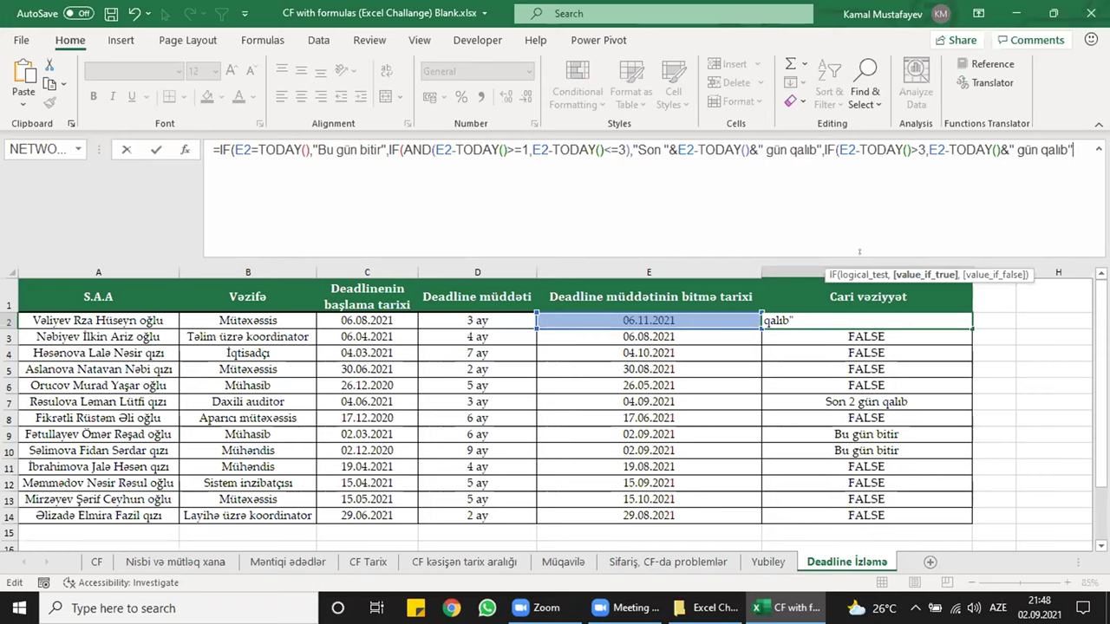
pyautogui.write(',')
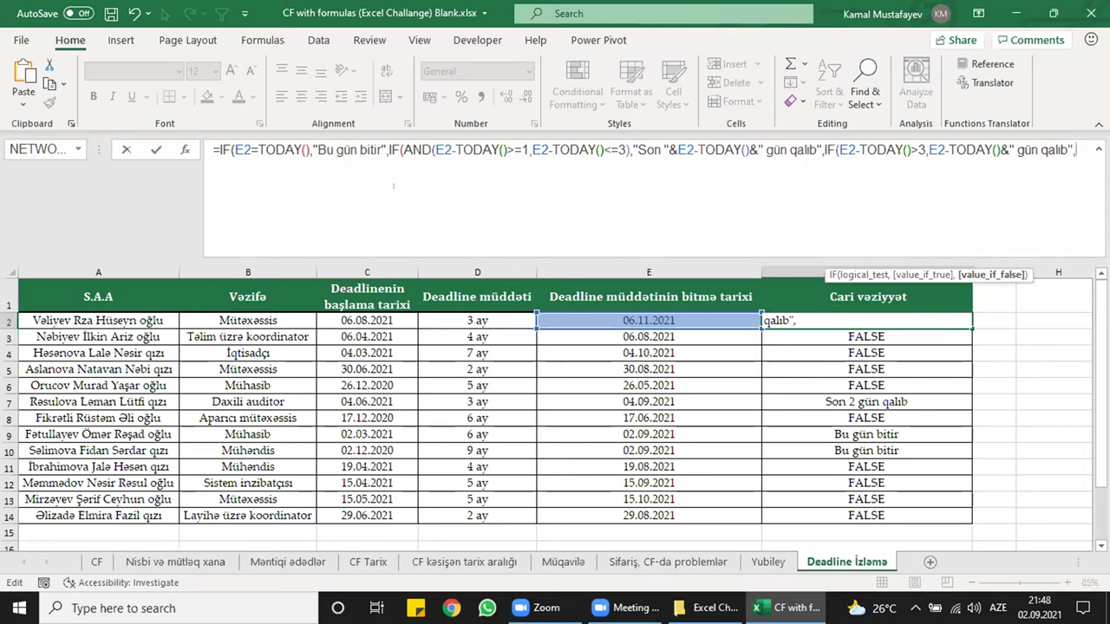
pyautogui.click(389, 150)
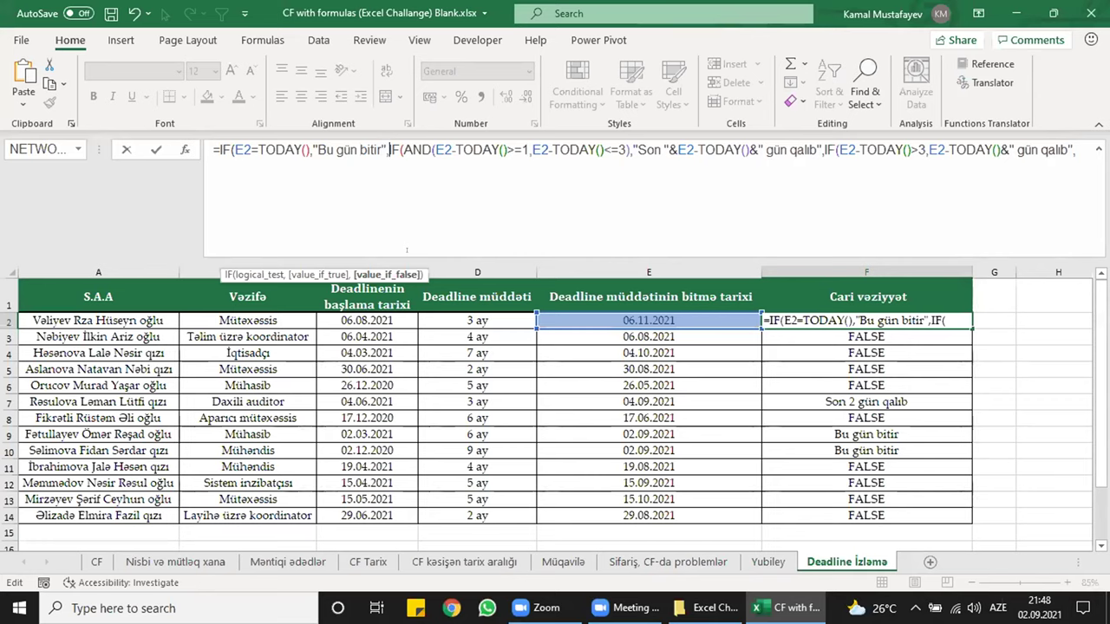
# - Split F2's formula onto separate lines before the IF(AND part and the third IF
pyautogui.hotkey('alt', 'Return')
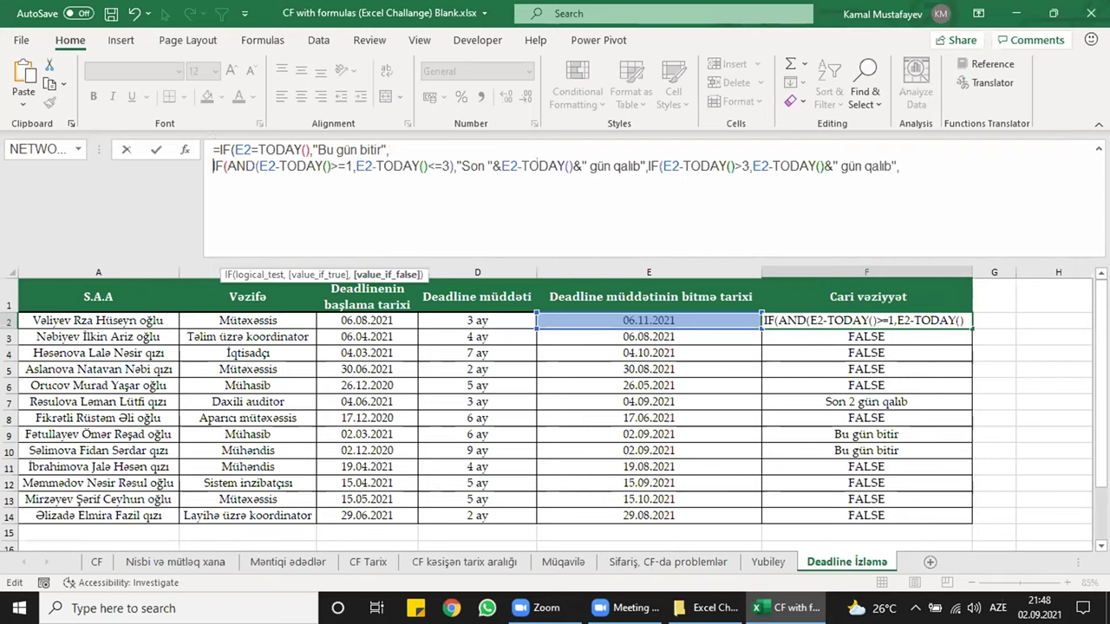
pyautogui.click(648, 166)
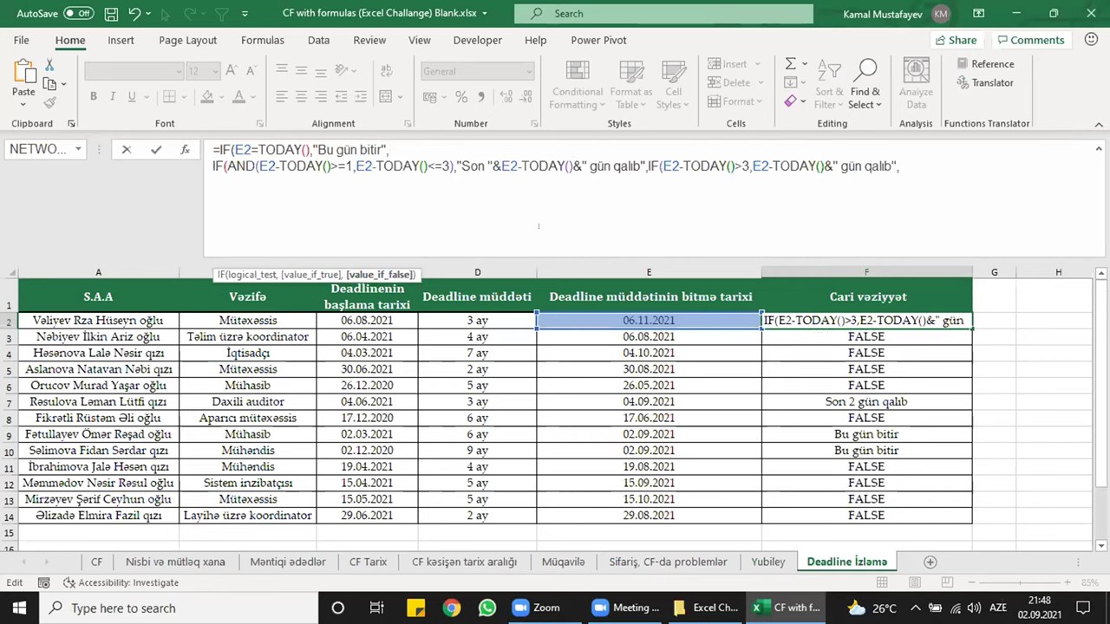
pyautogui.hotkey('alt', 'Return')
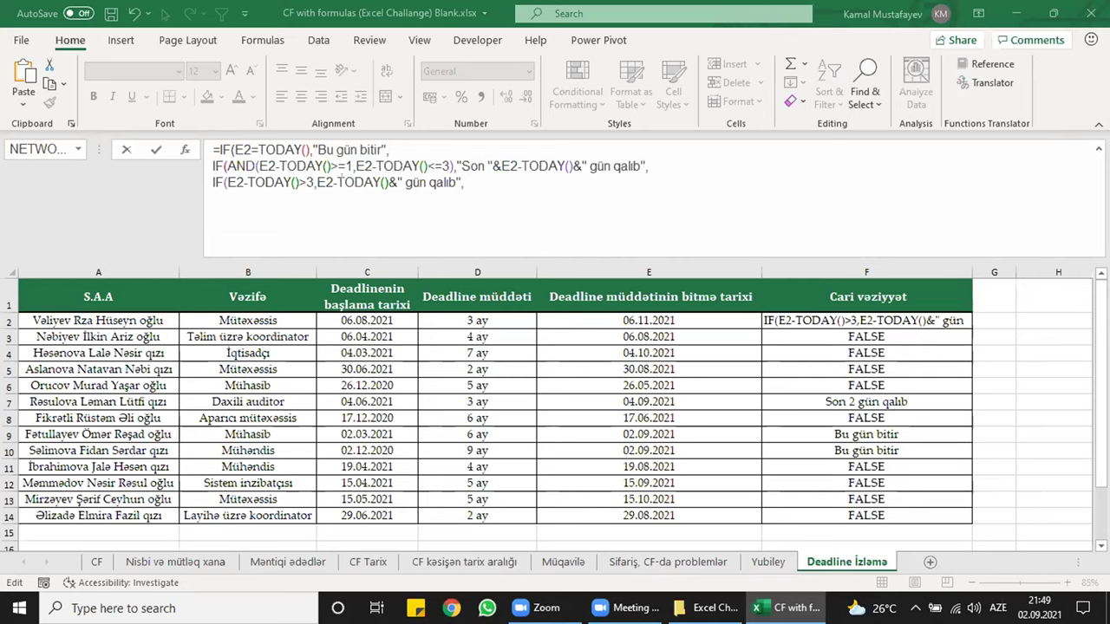
# - Append the TODAY()-E2&" gündür bitib" branch and close the formula, so F2 shows 65 gün qalıb
pyautogui.click(464, 183)
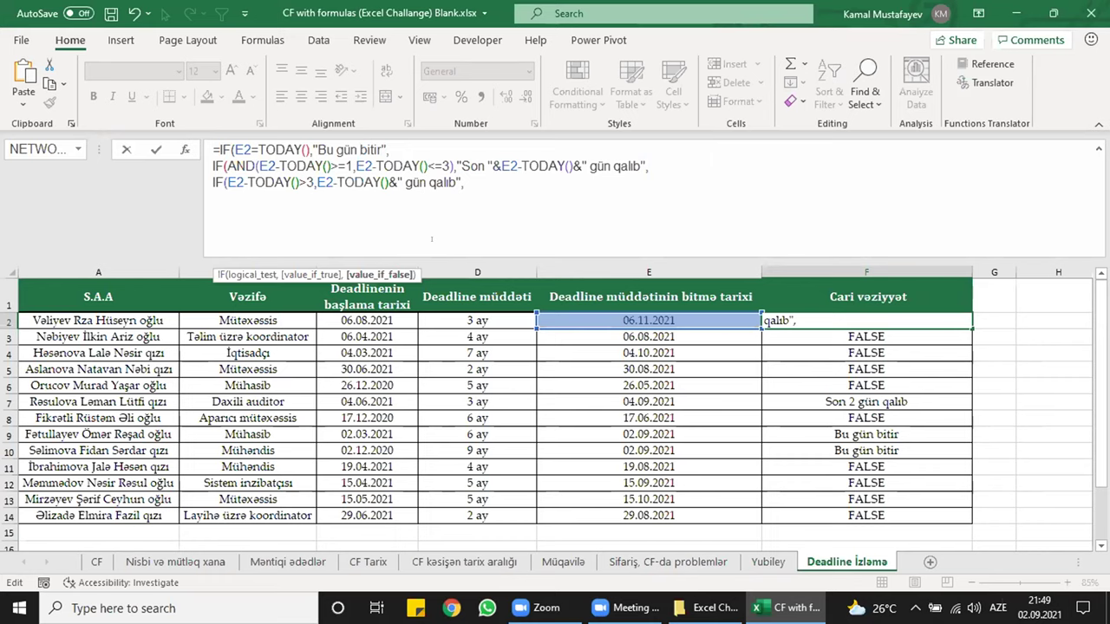
pyautogui.write('tod')
pyautogui.press('Tab')
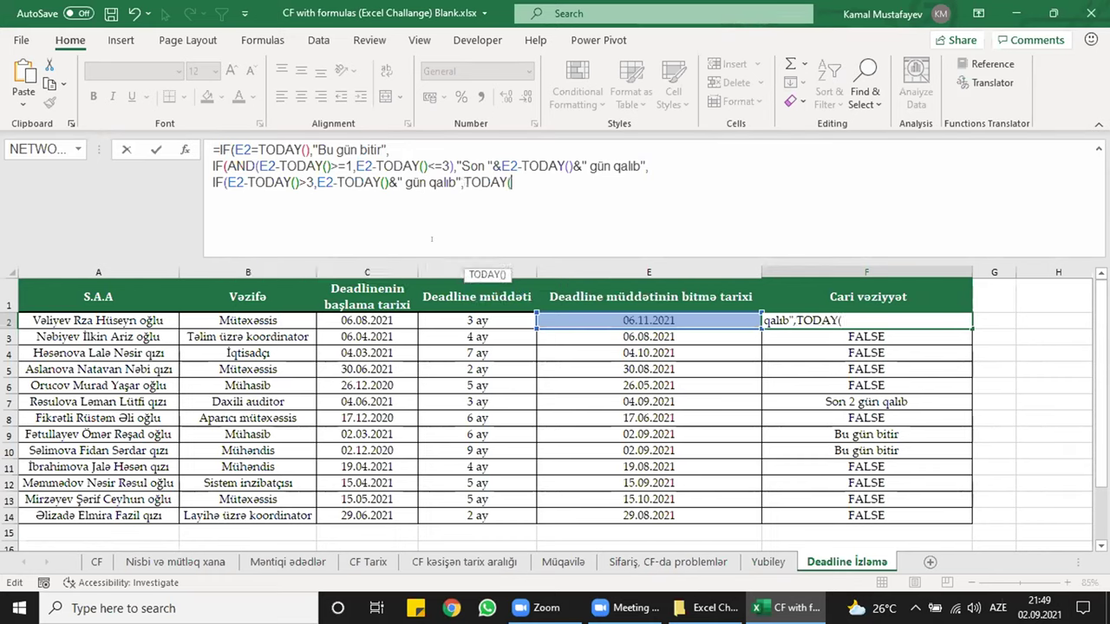
pyautogui.write(')-E2')
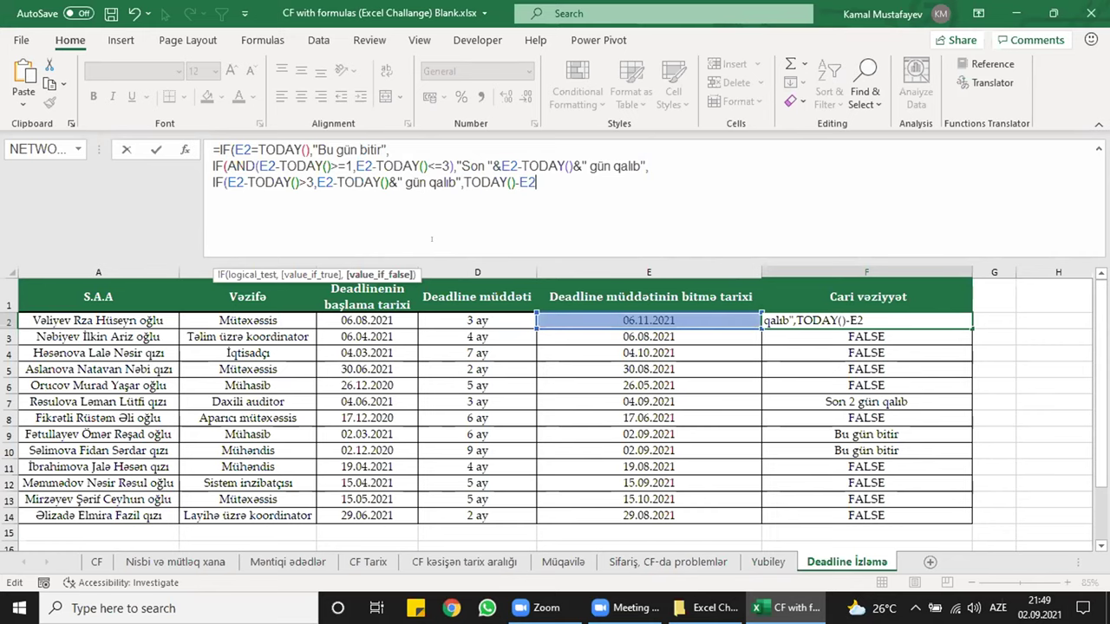
pyautogui.write('&')
pyautogui.press('BackSpace')
pyautogui.write('&" gündür bitib"')
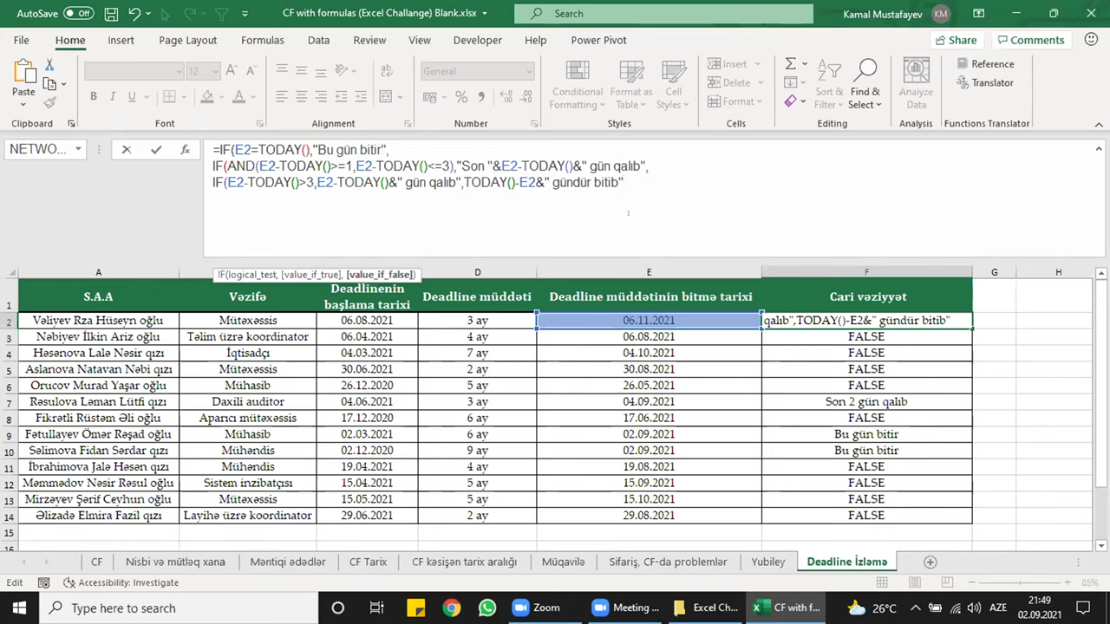
pyautogui.write(')))')
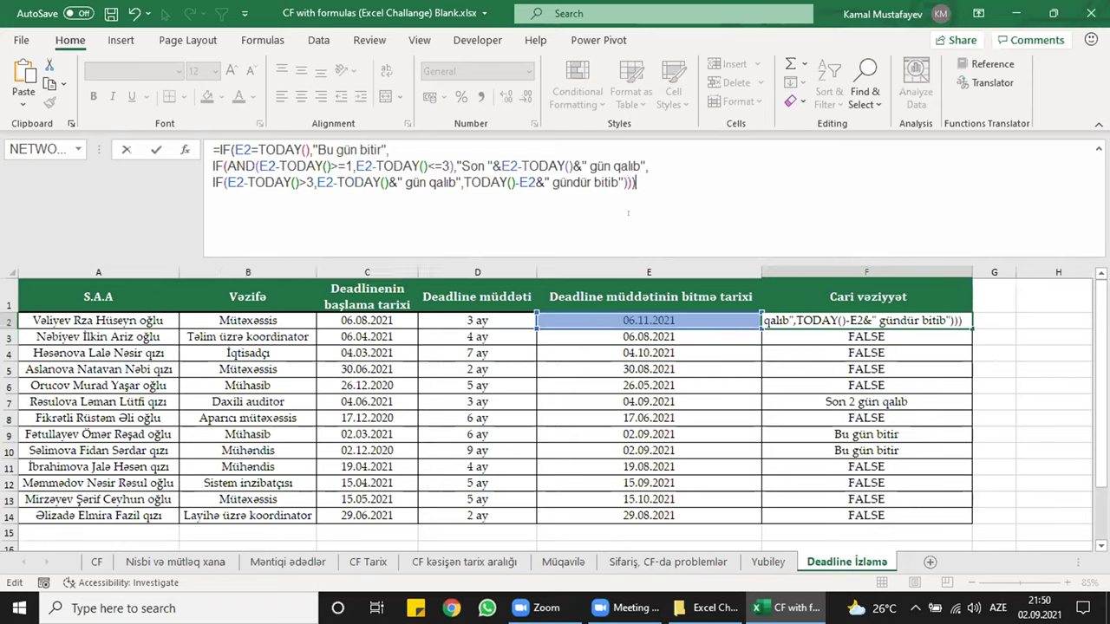
pyautogui.press('Return')
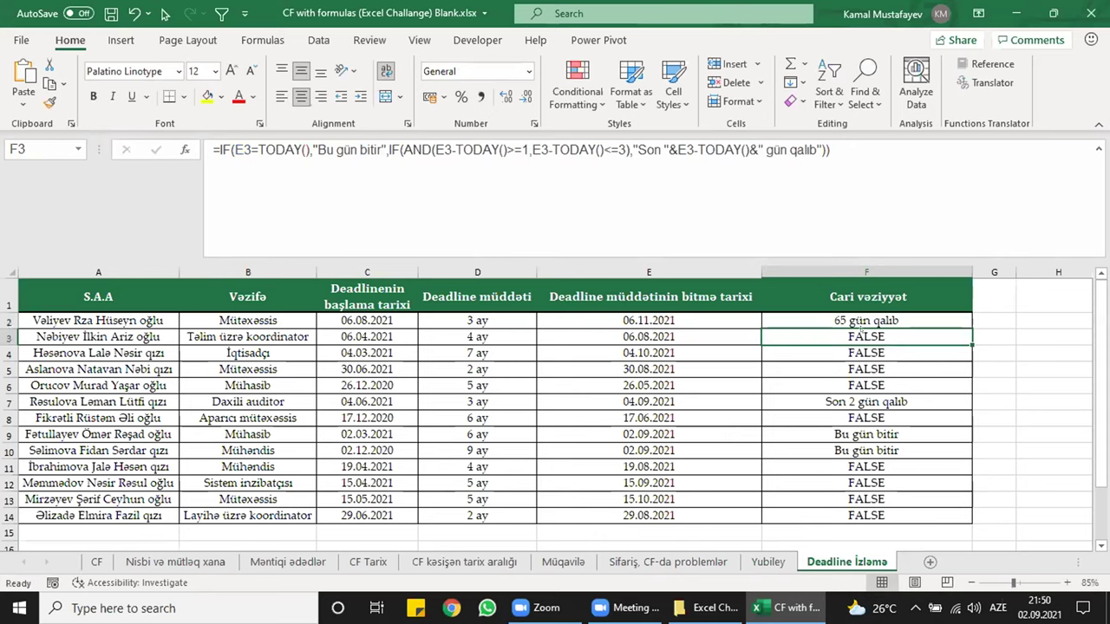
# - Fill the finished F2 formula down to F14 and check the results in F4, F8, F5 and F7
pyautogui.click(964, 320)
pyautogui.doubleClick(964, 321)
pyautogui.click(906, 354)
pyautogui.click(893, 420)
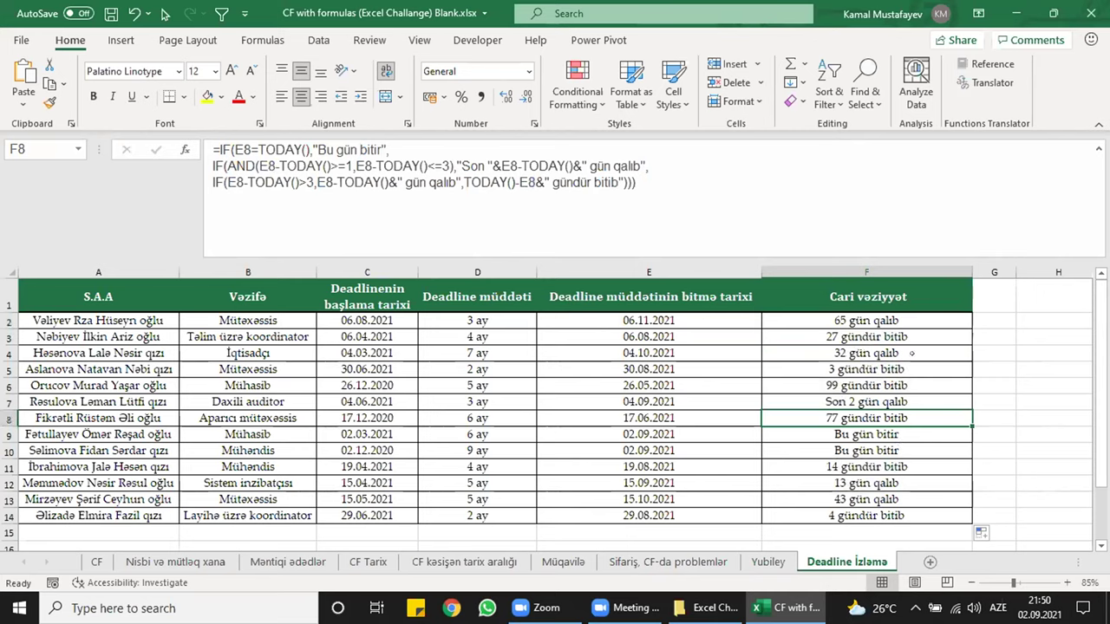
pyautogui.click(885, 369)
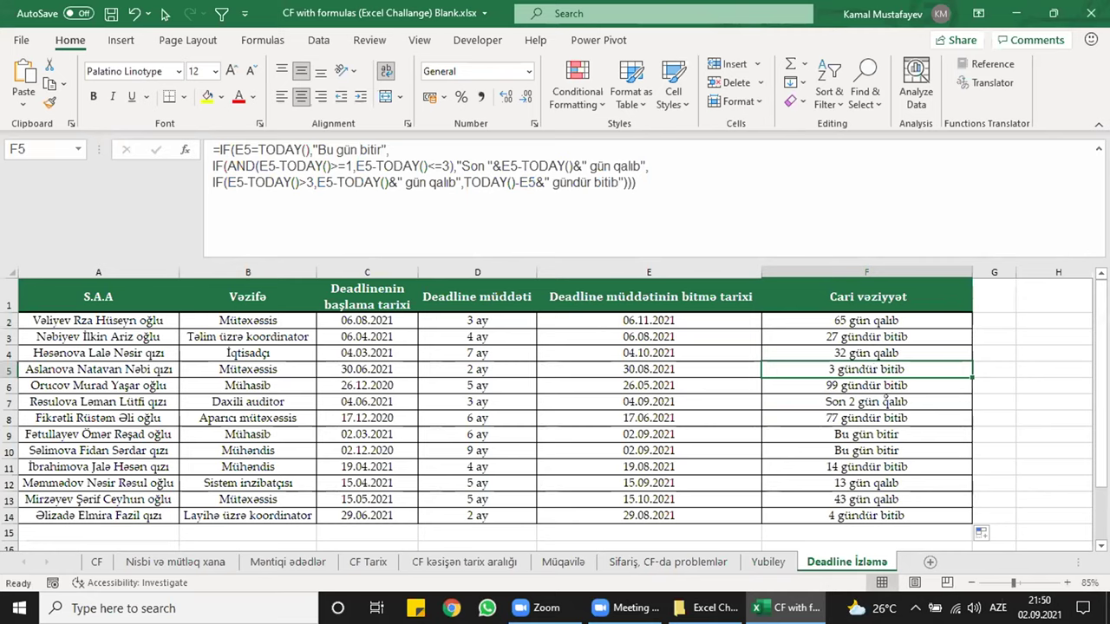
pyautogui.click(785, 398)
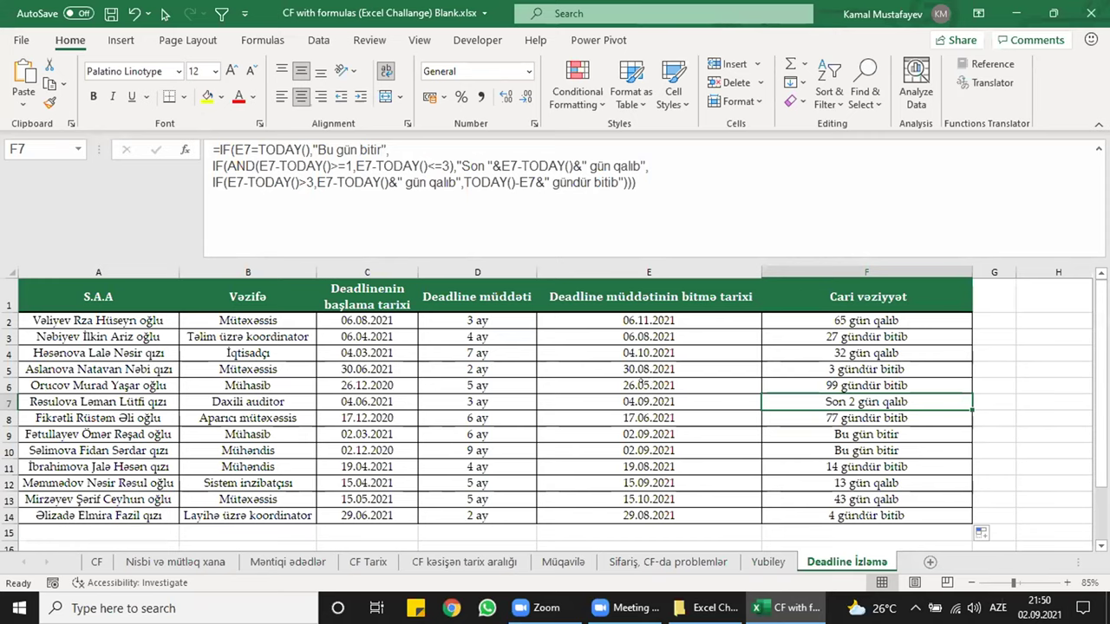
pyautogui.keyDown('ctrl'); pyautogui.scroll(-1, 988, 347); pyautogui.keyUp('ctrl')
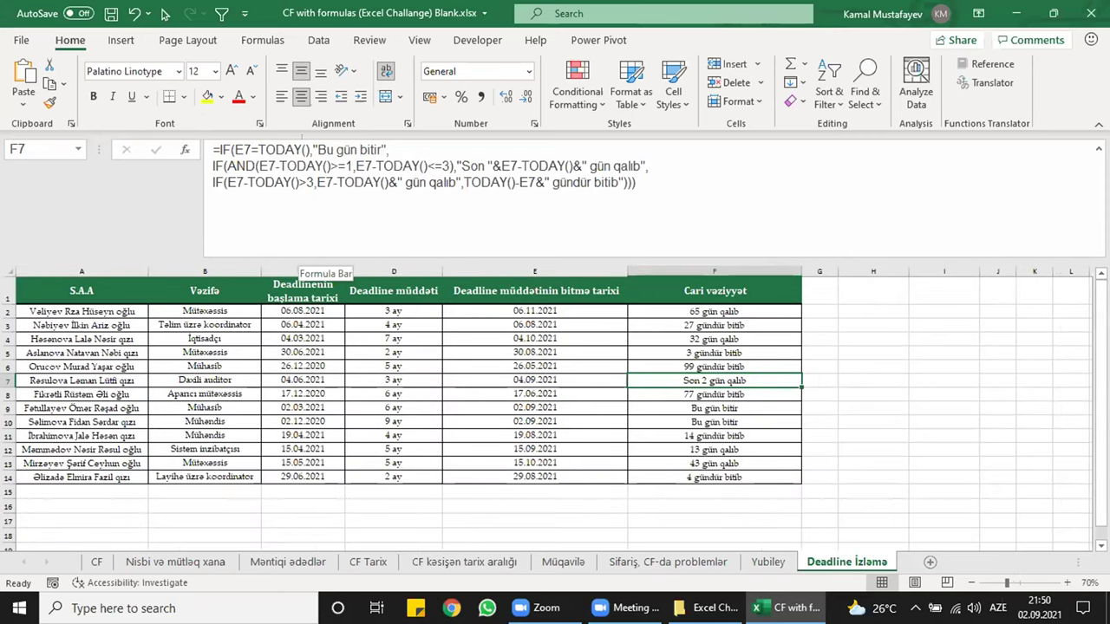
# - Copy the E2=TODAY() condition from F2's status formula
pyautogui.moveTo(309, 150); pyautogui.dragTo(234, 150)
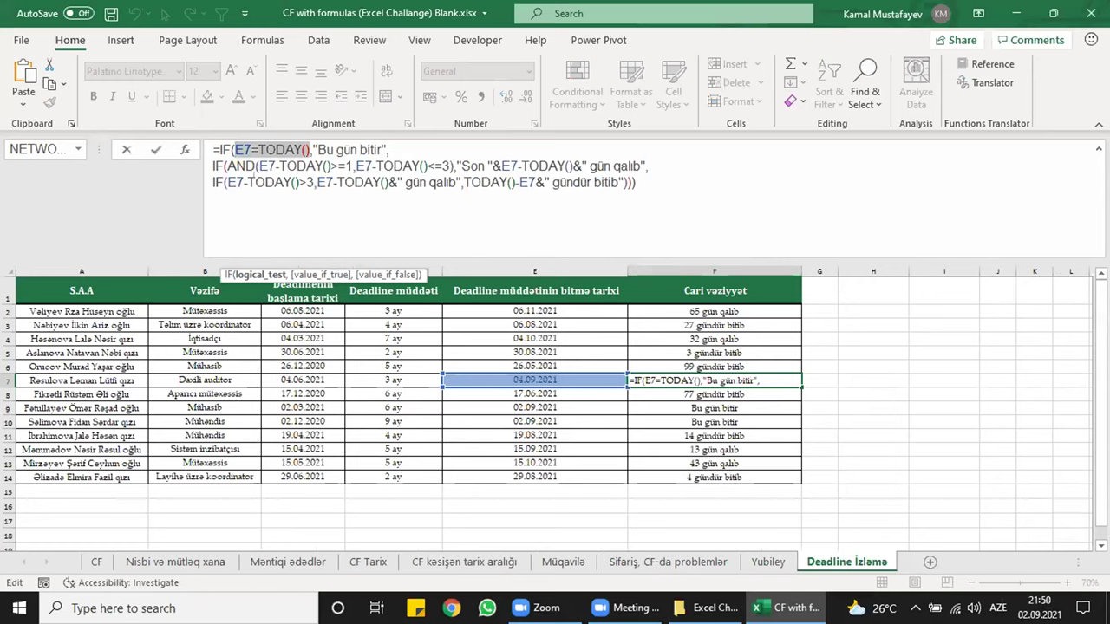
pyautogui.press('Escape')
pyautogui.click(652, 315)
pyautogui.moveTo(309, 150); pyautogui.dragTo(234, 150)
pyautogui.hotkey('ctrl', 'c')
pyautogui.press('Escape')
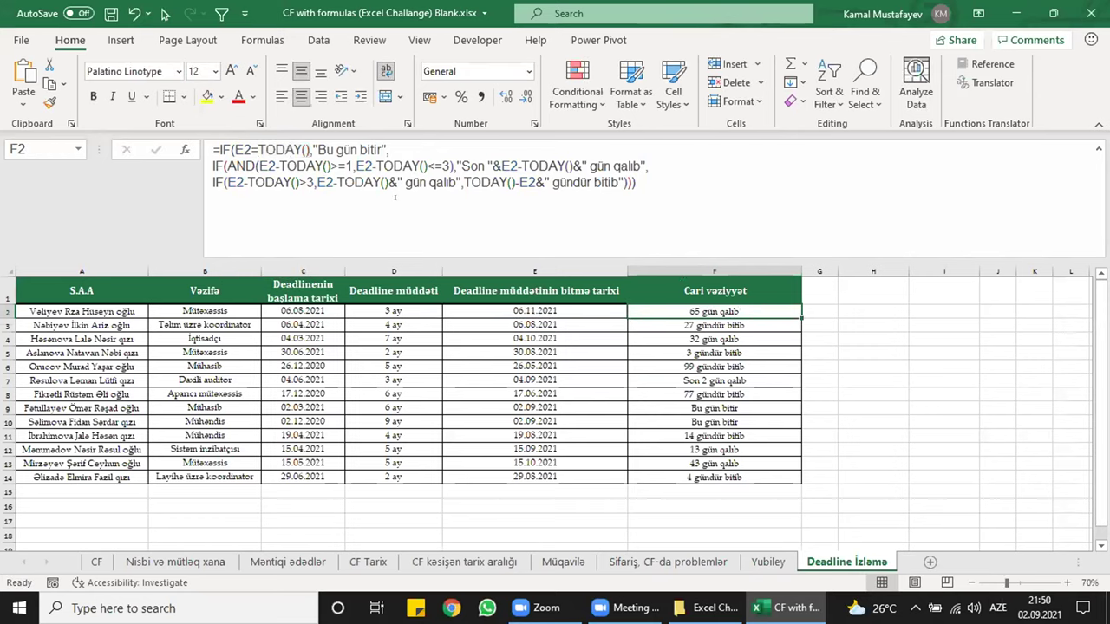
# - Enter =E2=TODAY() in G2 and fill it down to G14, giving TRUE for rows 9–10
pyautogui.press('Right')
pyautogui.write('=')
pyautogui.hotkey('ctrl', 'v')
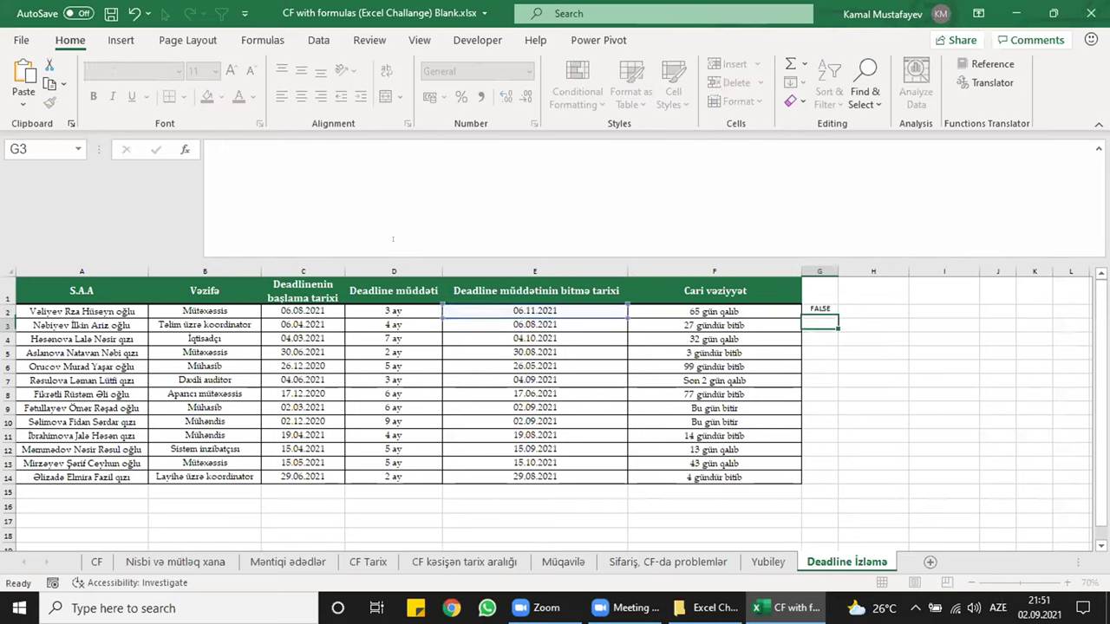
pyautogui.press('Return')
pyautogui.click(819, 312)
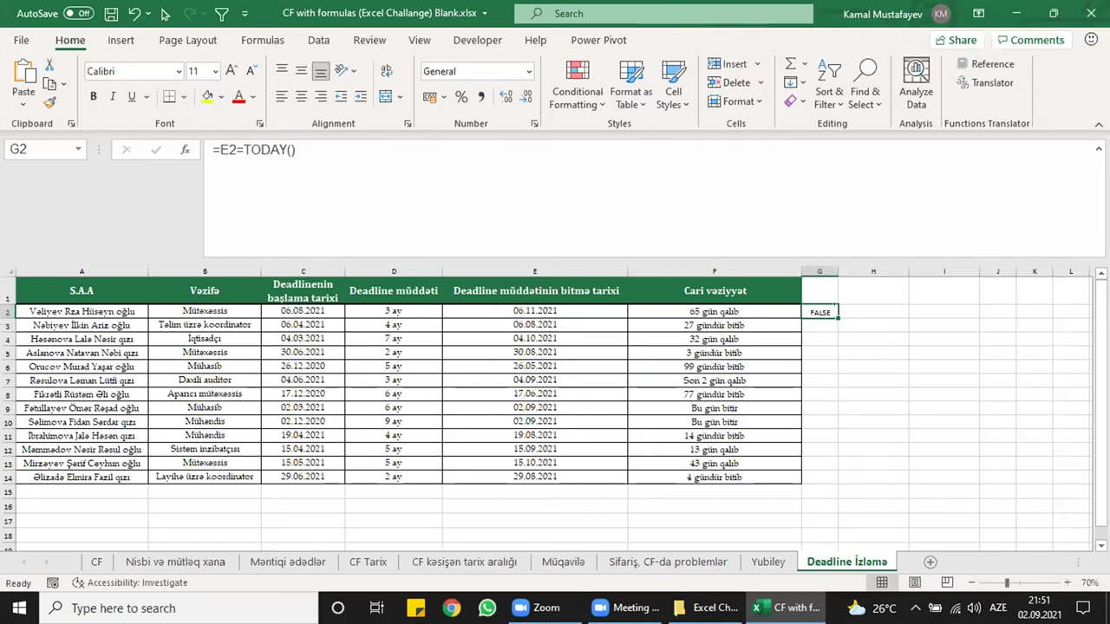
pyautogui.doubleClick(838, 318)
pyautogui.click(815, 408)
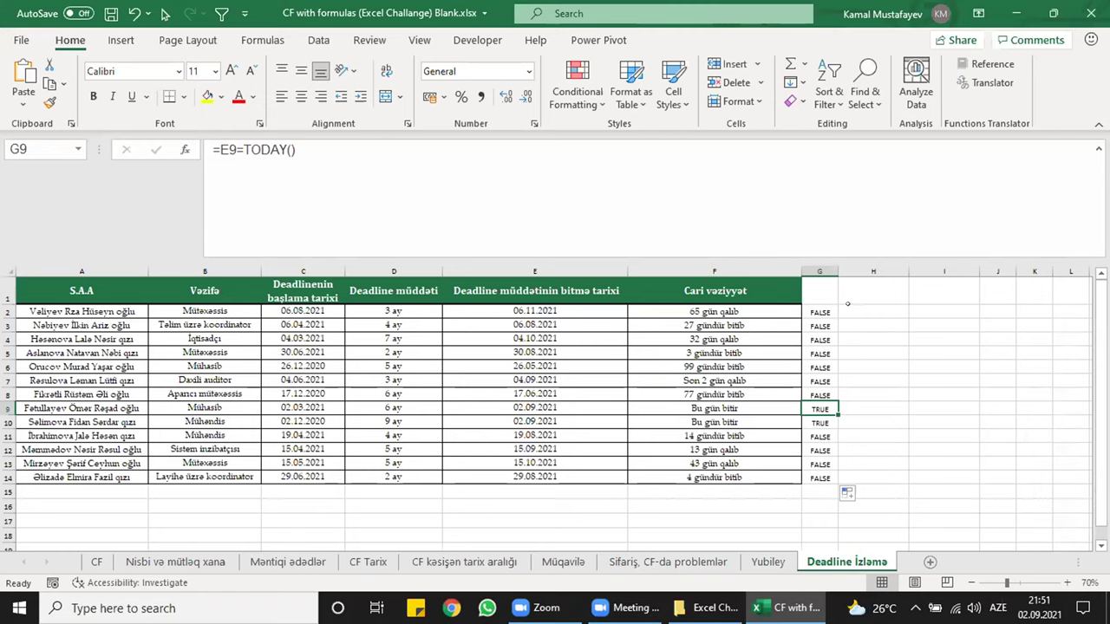
pyautogui.click(840, 309)
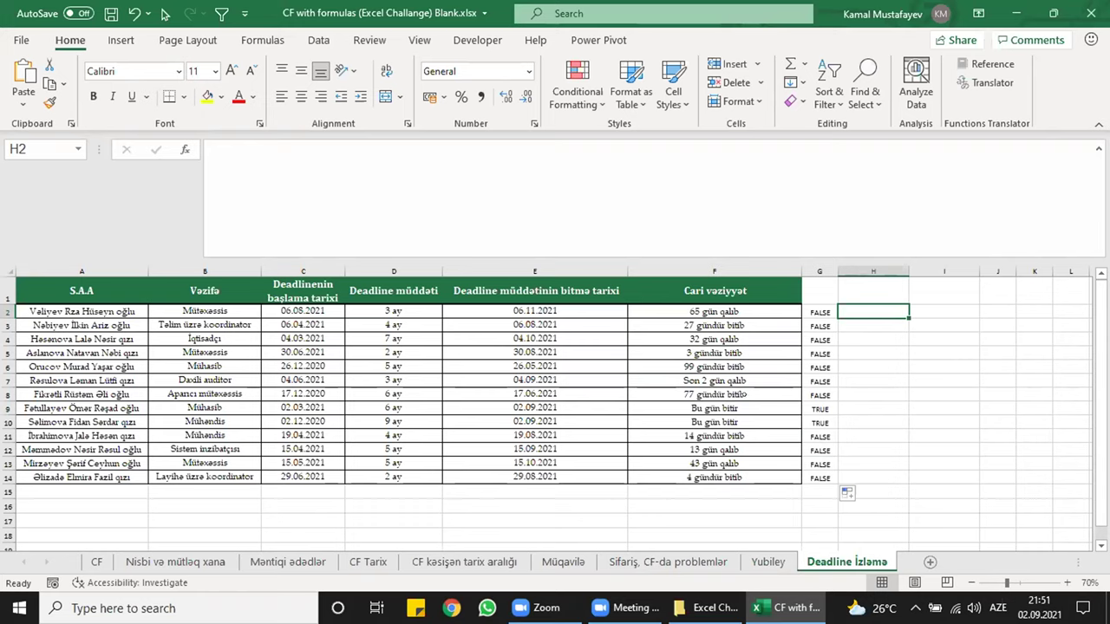
# - Put =AND(E2-TODAY()>=1,E2-TODAY()<=3) in H2 and fill it down to H14, TRUE only in H7
pyautogui.click(733, 307)
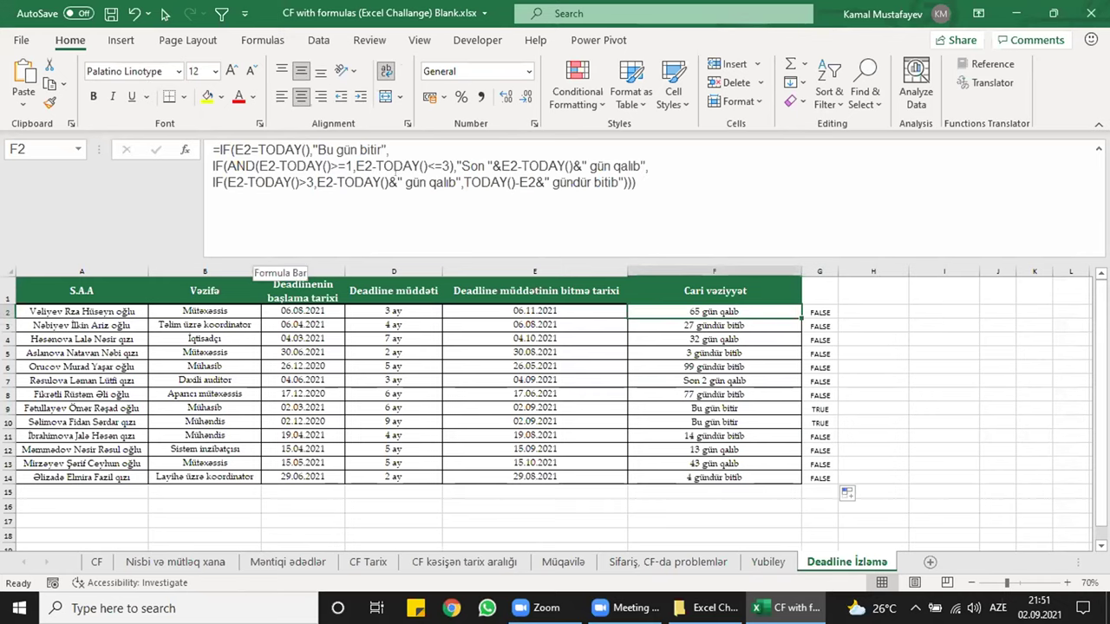
pyautogui.moveTo(454, 165); pyautogui.dragTo(227, 166)
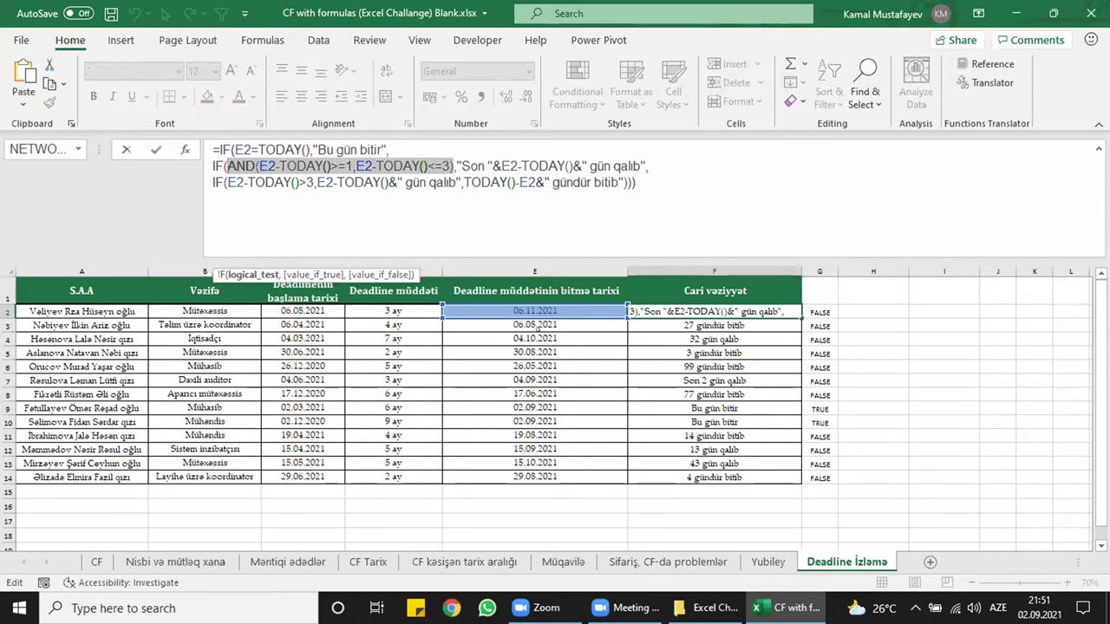
pyautogui.press('Escape')
pyautogui.click(850, 311)
pyautogui.write('=')
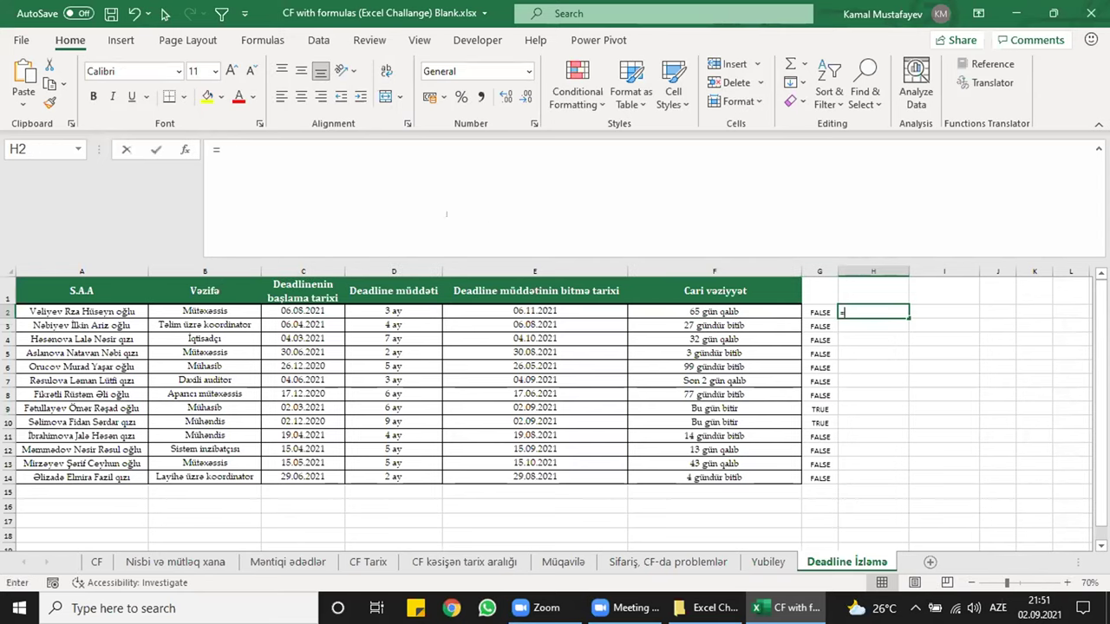
pyautogui.write('AND(E2-TODAY()>=1;E2-TODAY()<=3)')
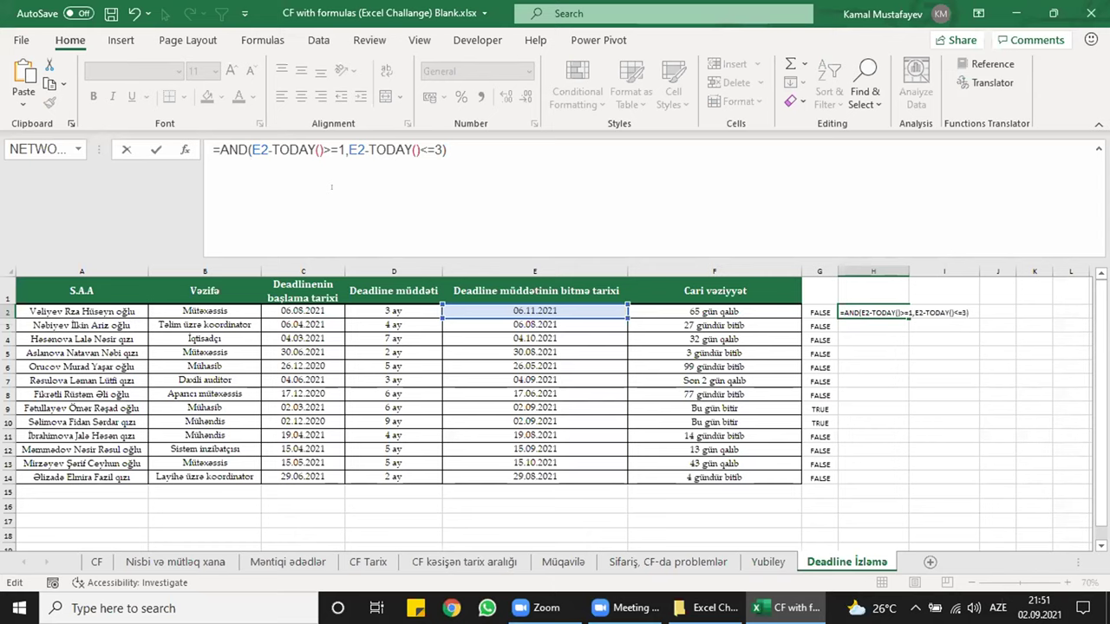
pyautogui.press('Return')
pyautogui.click(877, 310)
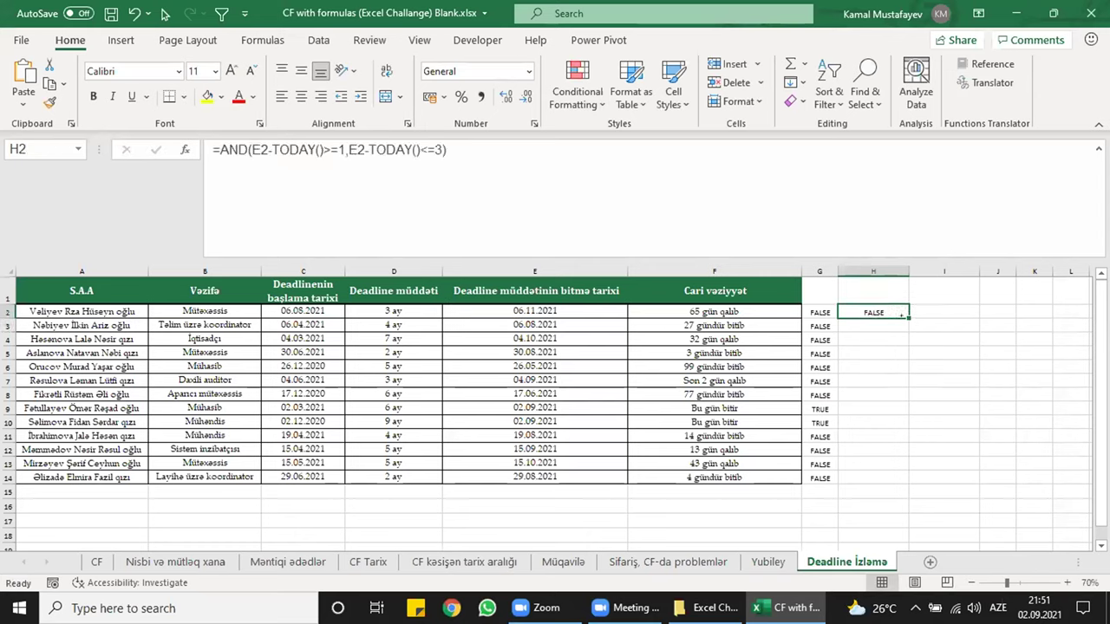
pyautogui.doubleClick(905, 317)
pyautogui.click(874, 381)
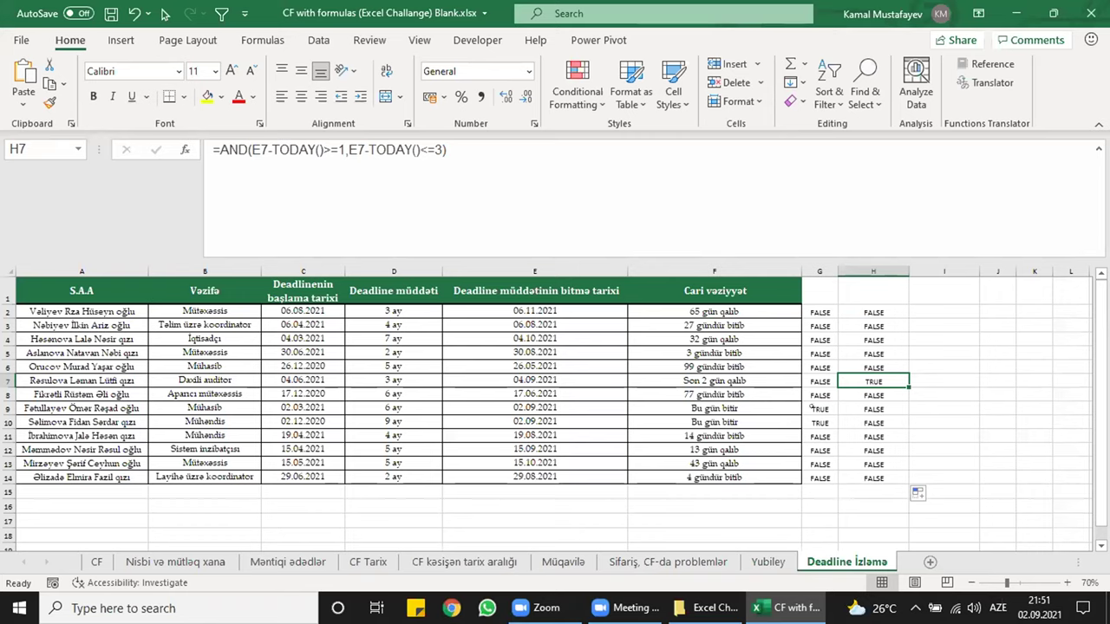
pyautogui.click(820, 311)
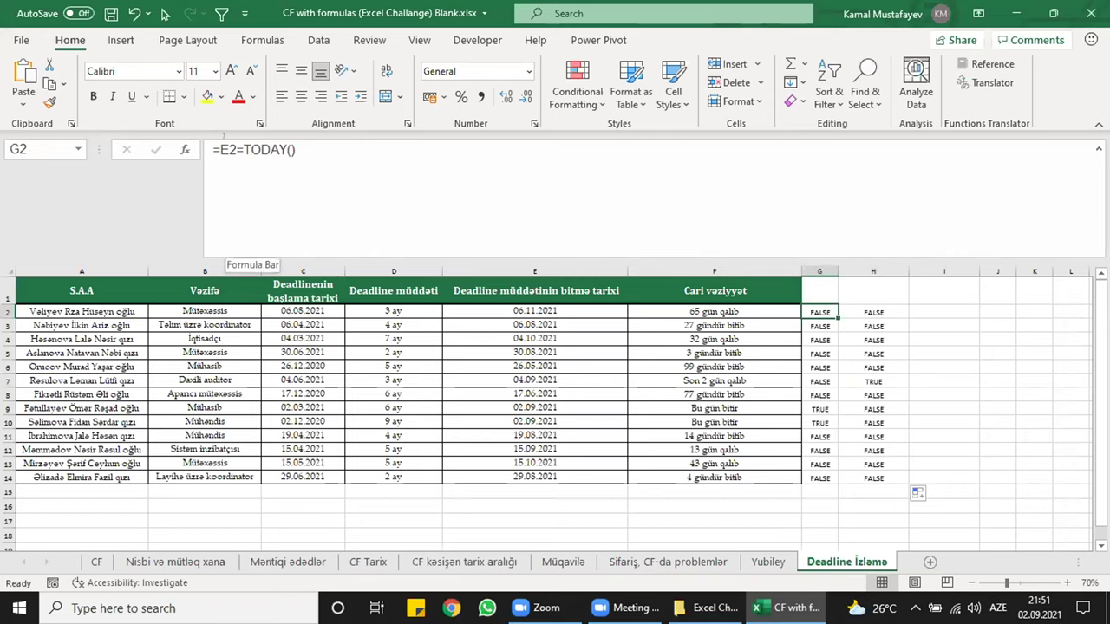
# - Change G2 to =$E2=TODAY() and refill it down to G14
pyautogui.click(224, 150)
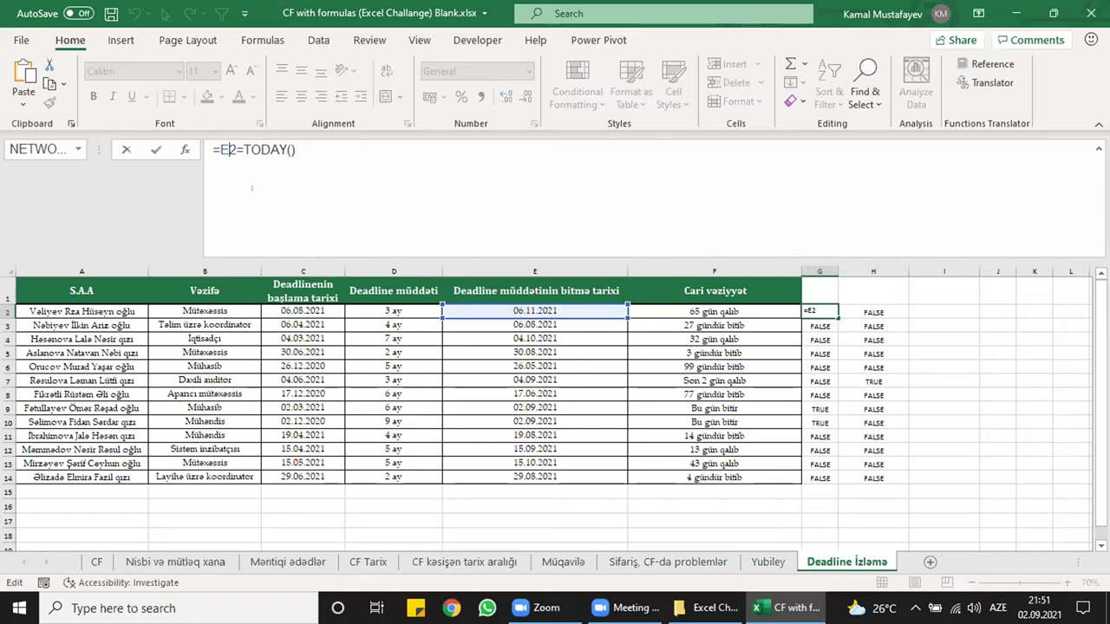
pyautogui.press('F4')
pyautogui.press('F4')
pyautogui.press('F4')
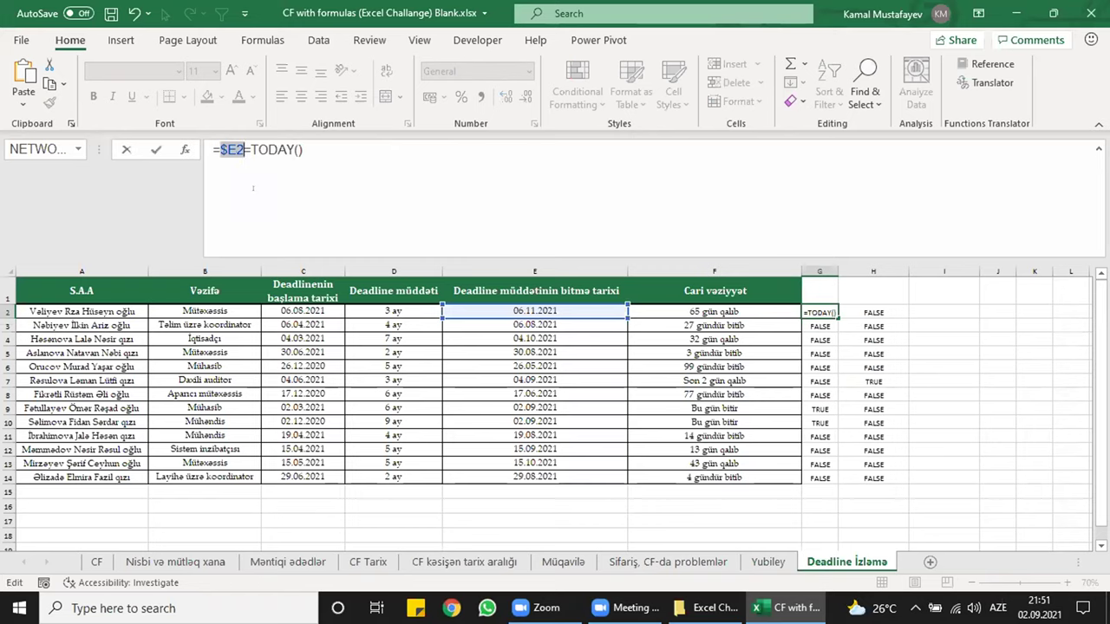
pyautogui.press('Return')
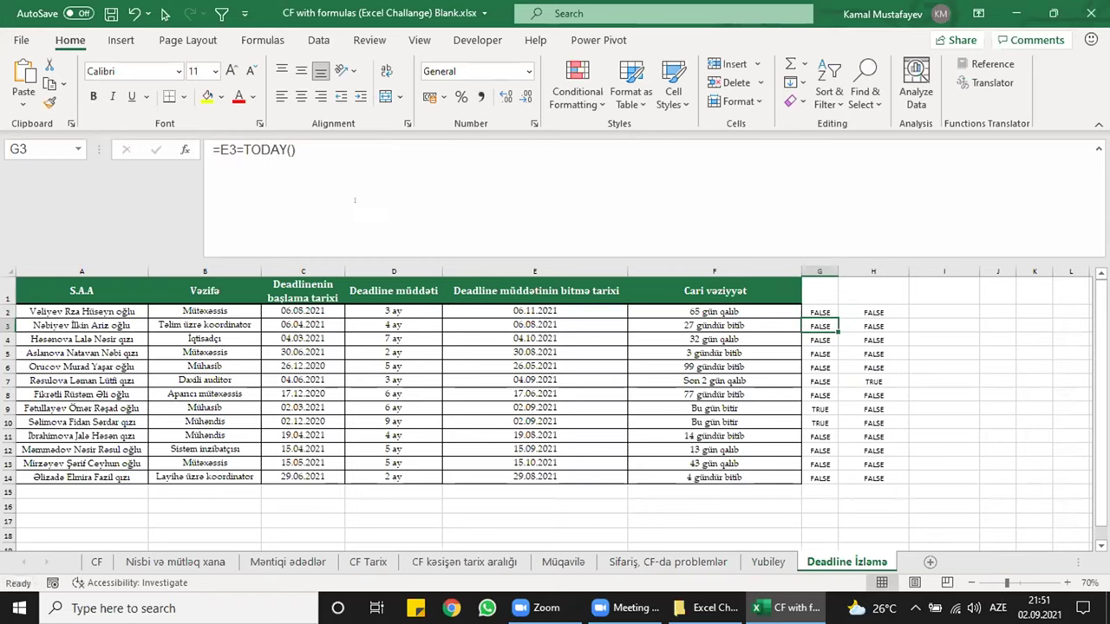
pyautogui.click(819, 313)
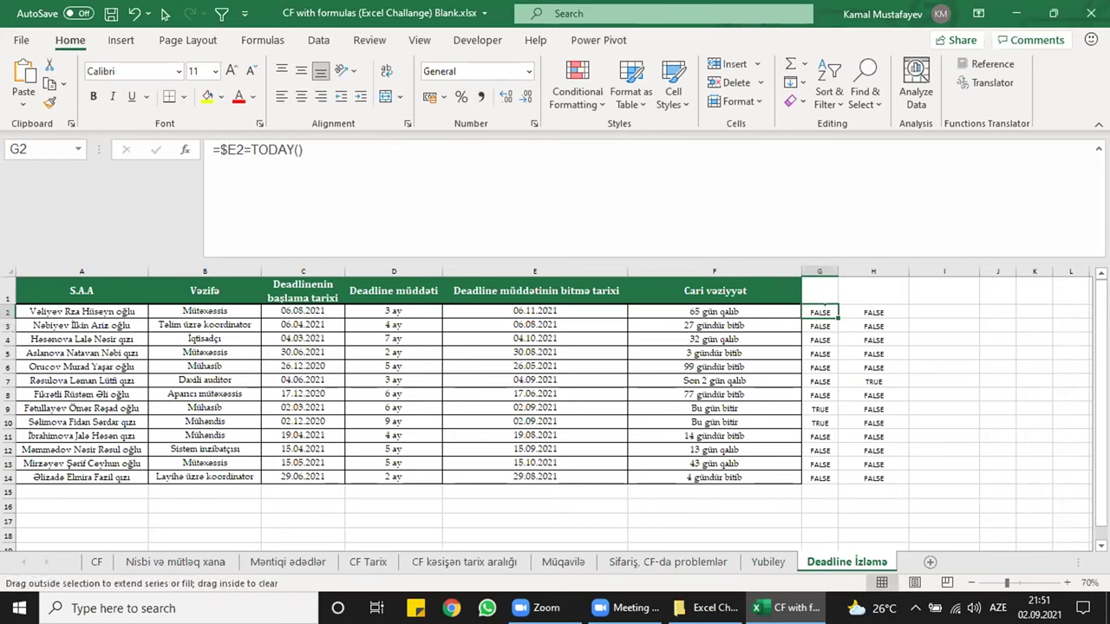
pyautogui.doubleClick(838, 318)
# - Change both E2 references in H2's AND formula to $E2
pyautogui.click(873, 313)
pyautogui.click(260, 150)
pyautogui.press('F4')
pyautogui.press('F4')
pyautogui.press('F4')
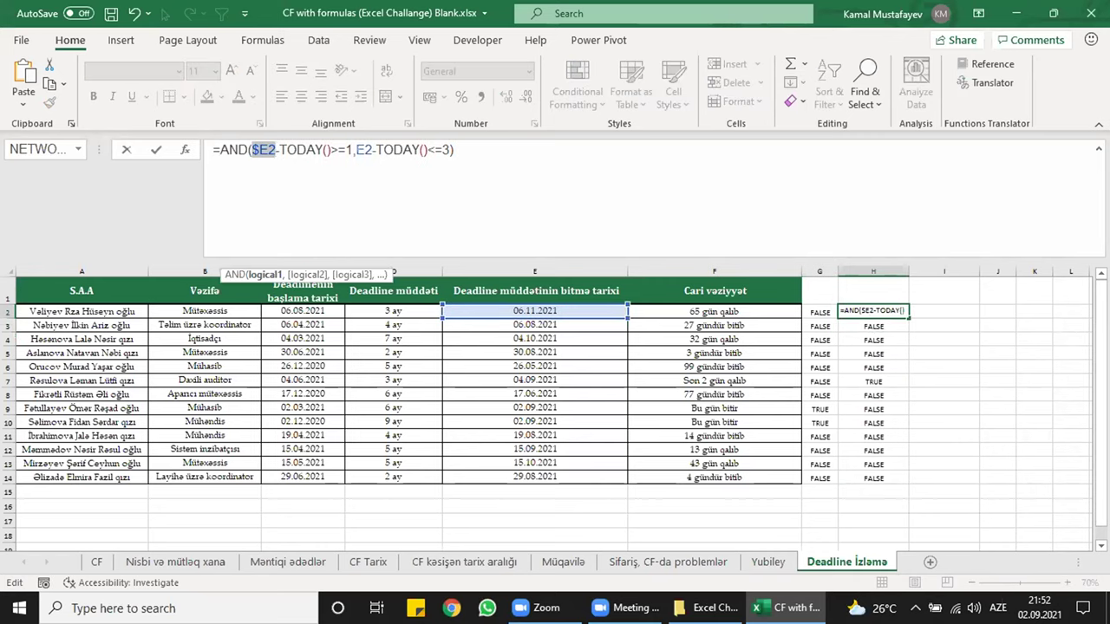
pyautogui.doubleClick(362, 150)
pyautogui.press('F4')
pyautogui.press('F4')
pyautogui.press('F4')
pyautogui.press('Return')
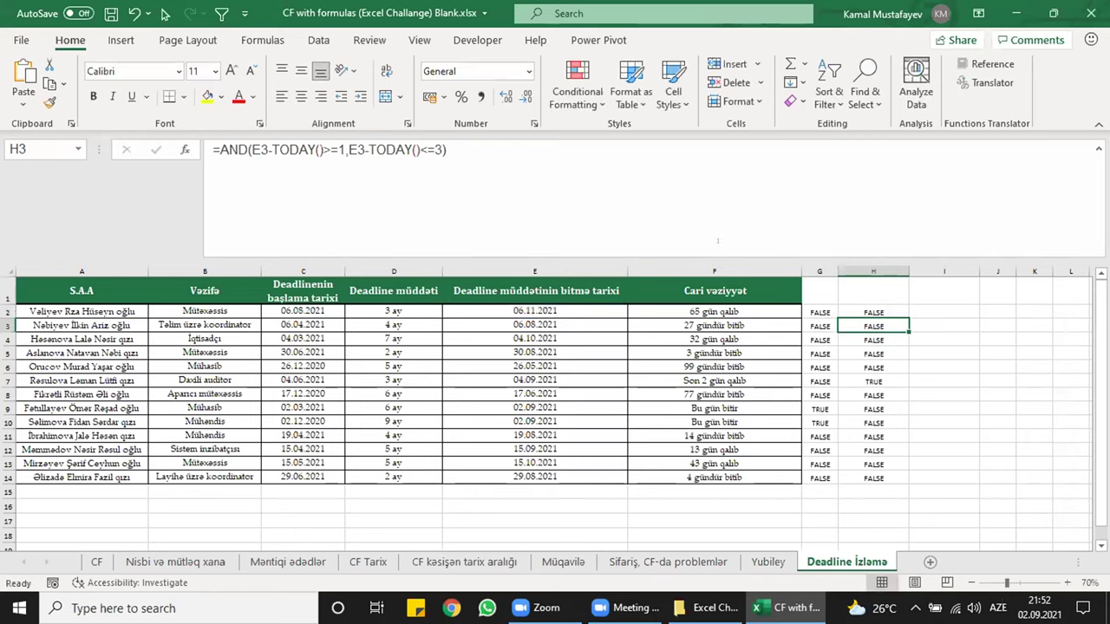
pyautogui.moveTo(873, 313); pyautogui.dragTo(873, 423)
# - Copy G2's $E2=TODAY() condition and select the status cells F2:F14
pyautogui.click(824, 309)
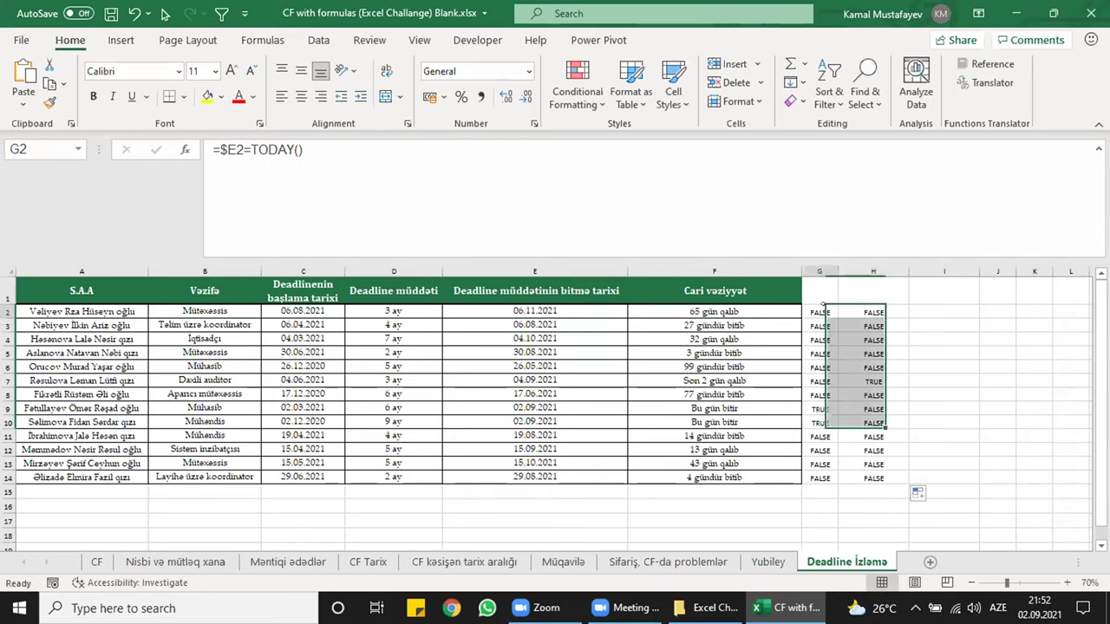
pyautogui.press('F2')
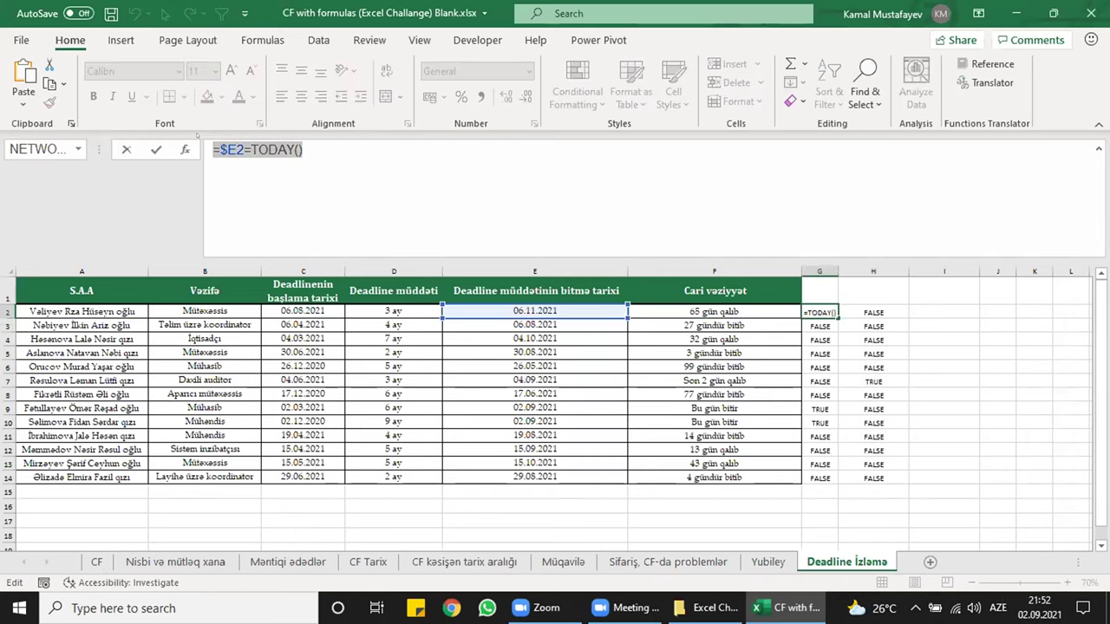
pyautogui.press('Escape')
pyautogui.moveTo(717, 308); pyautogui.dragTo(731, 475)
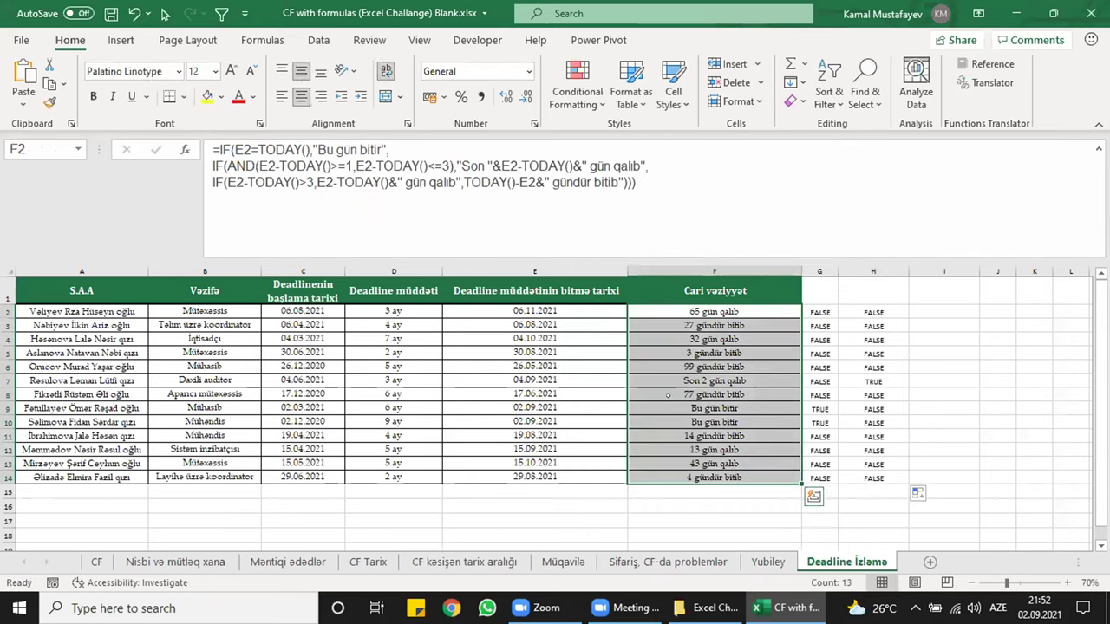
# - Add a red-fill formula rule =$E2=TODAY() to F2:F14, turning F9 and F10 red
pyautogui.click(579, 94)
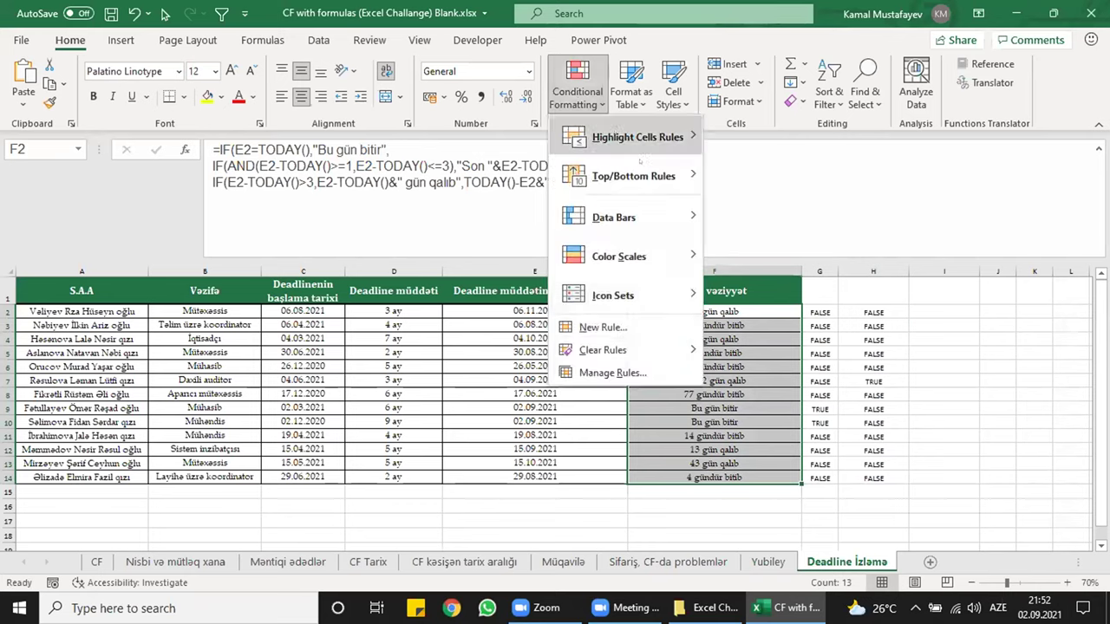
pyautogui.click(598, 329)
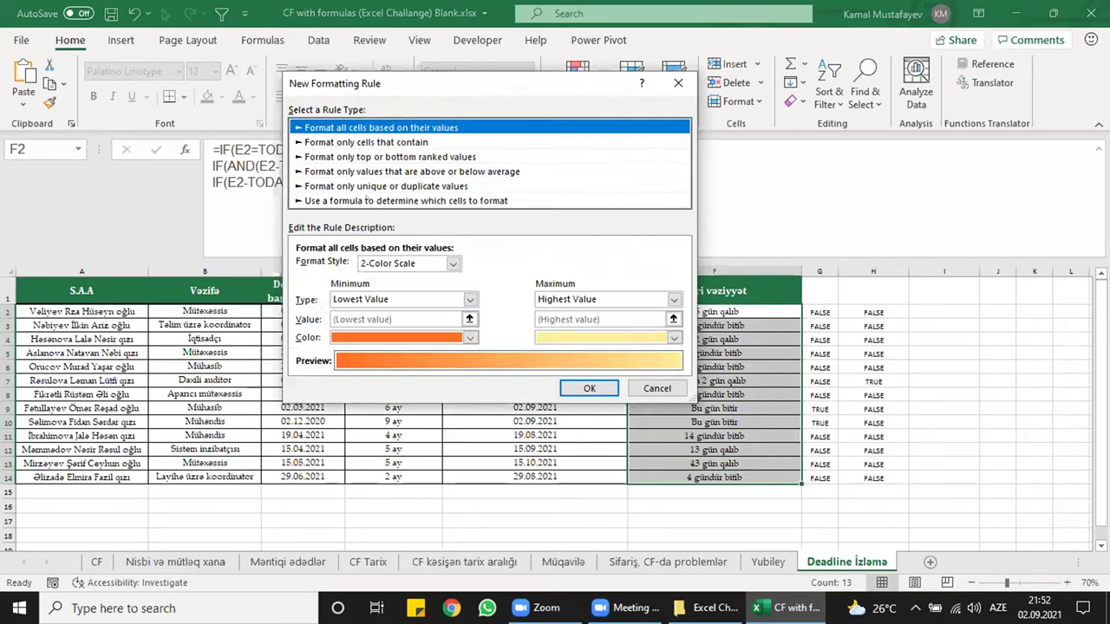
pyautogui.click(367, 200)
pyautogui.click(429, 268)
pyautogui.write('=$E2=TODAY()')
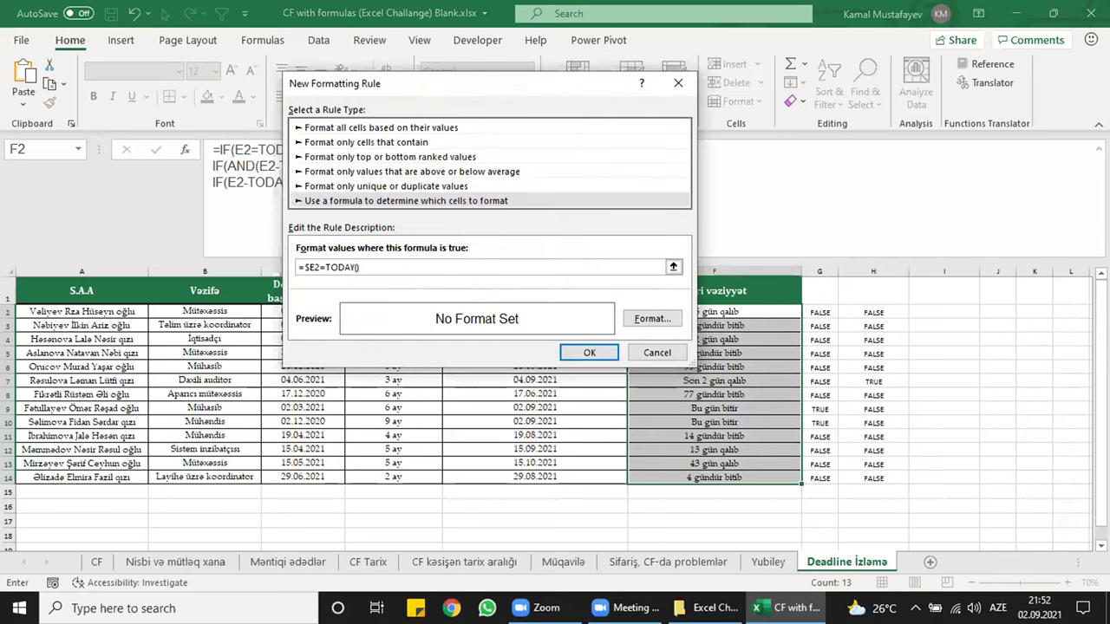
pyautogui.click(652, 319)
pyautogui.click(316, 200)
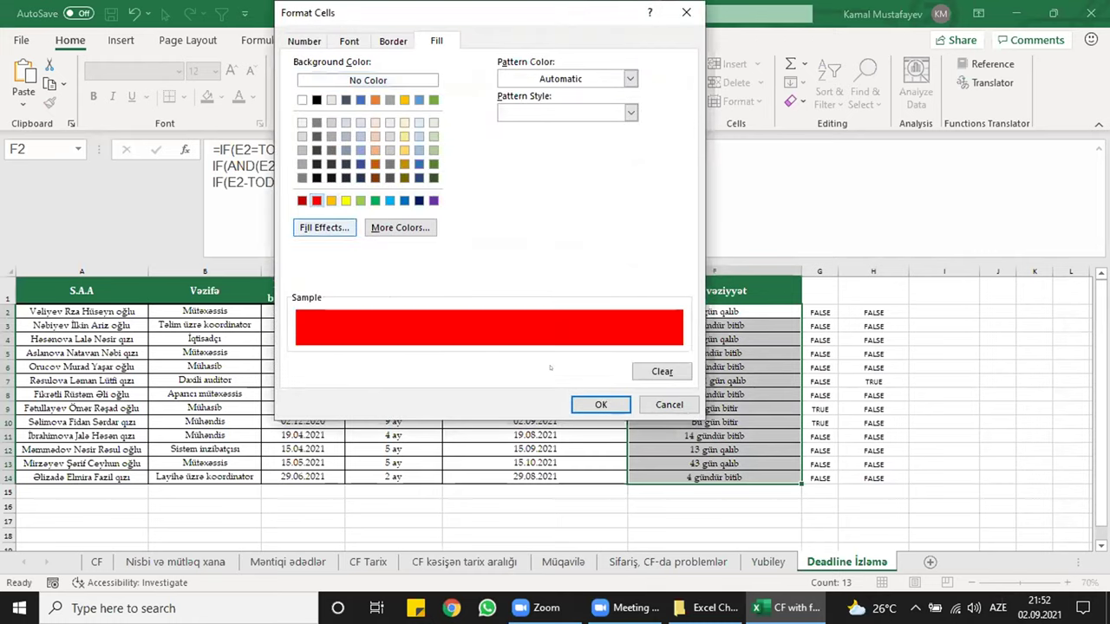
pyautogui.click(601, 404)
pyautogui.click(588, 347)
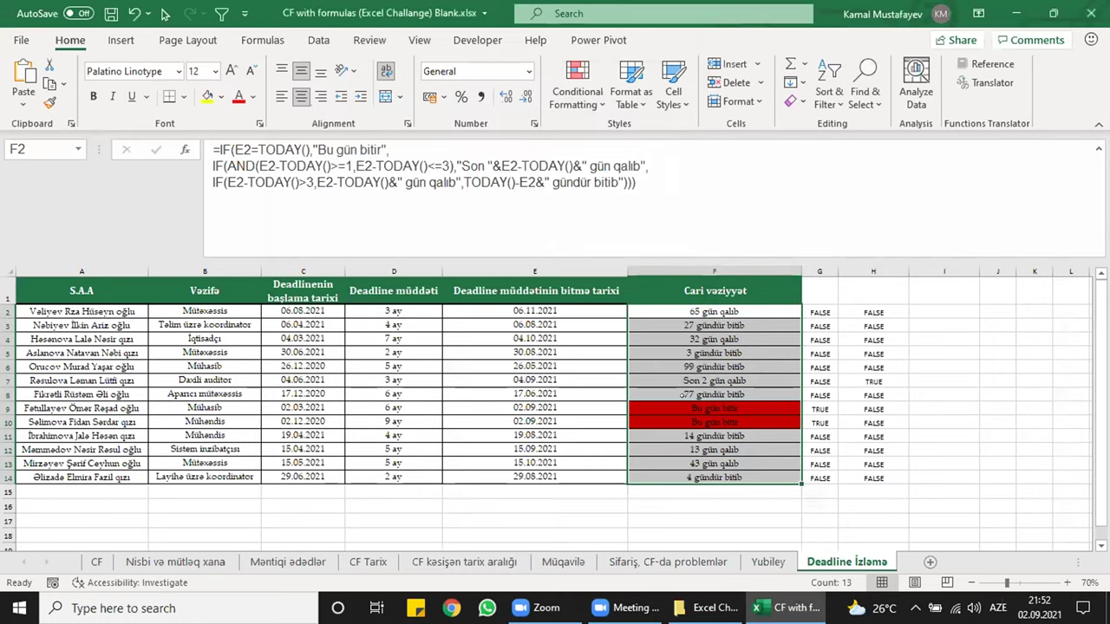
# - Copy H2's one-to-three-days AND condition and select F2:F14
pyautogui.click(873, 312)
pyautogui.moveTo(461, 150); pyautogui.dragTo(352, 150)
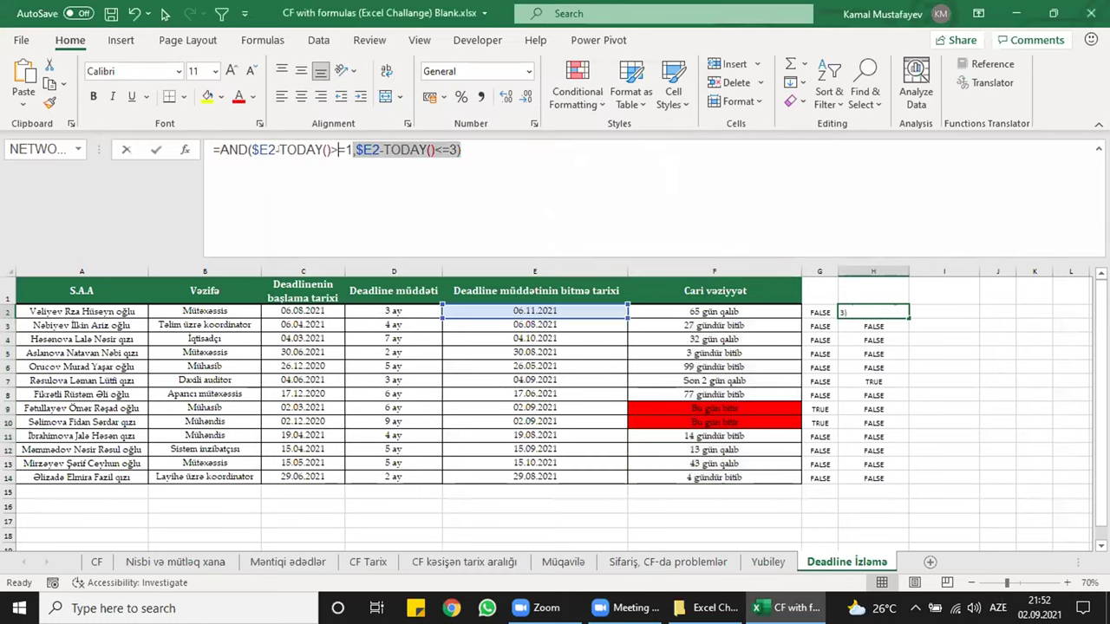
pyautogui.press('Escape')
pyautogui.click(705, 314)
pyautogui.moveTo(705, 314); pyautogui.dragTo(711, 477)
# - Add a yellow-fill formula rule with the AND condition, then pick up F2's formatting with Format Painter
pyautogui.click(576, 87)
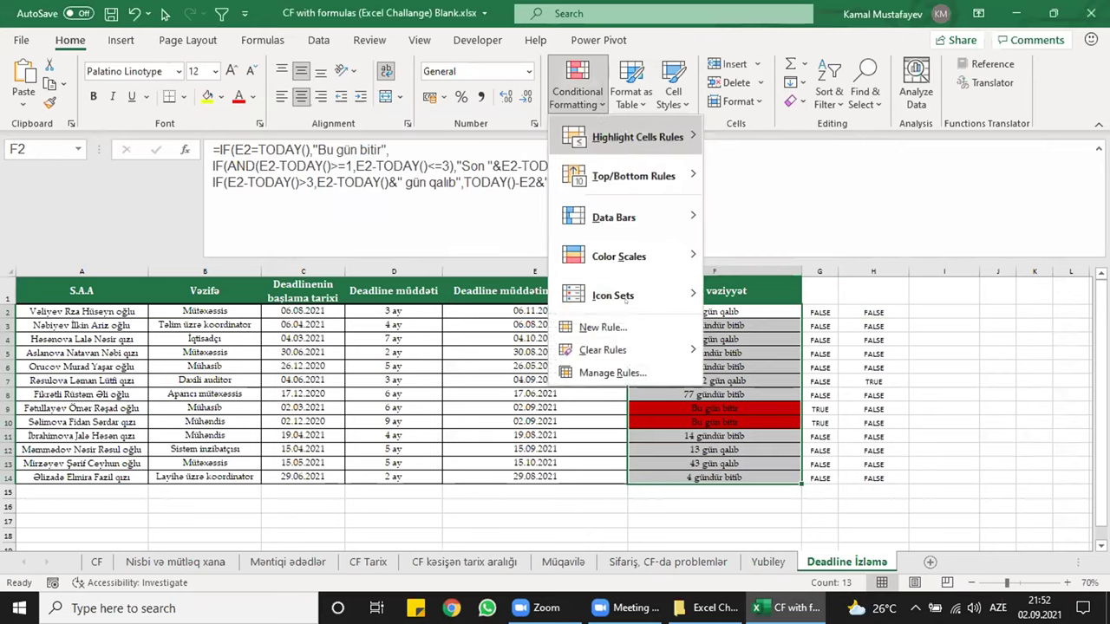
pyautogui.click(603, 327)
pyautogui.click(406, 182)
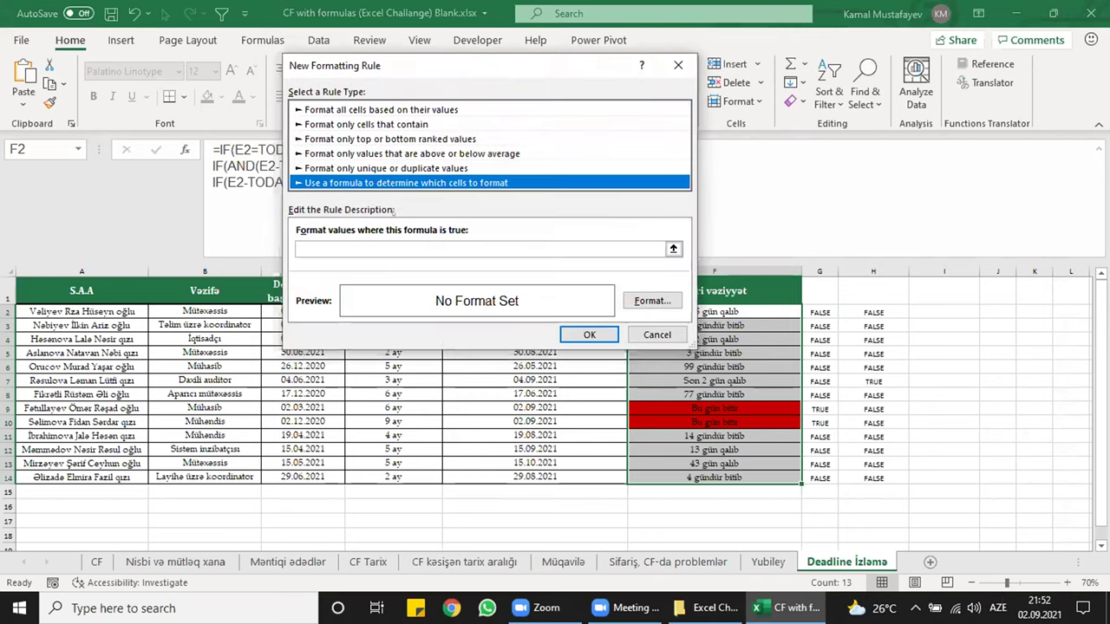
pyautogui.click(477, 249)
pyautogui.write('=AND($E2-TODAY()>=1,$E2-TODAY()<=3)')
pyautogui.click(639, 294)
pyautogui.click(346, 200)
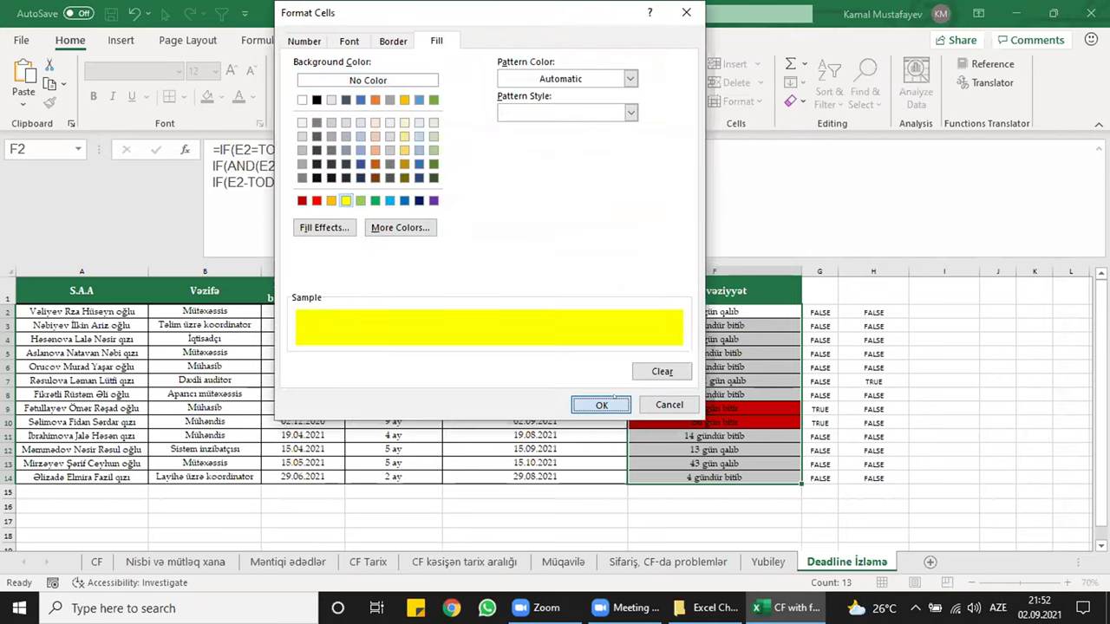
pyautogui.click(600, 405)
pyautogui.click(590, 334)
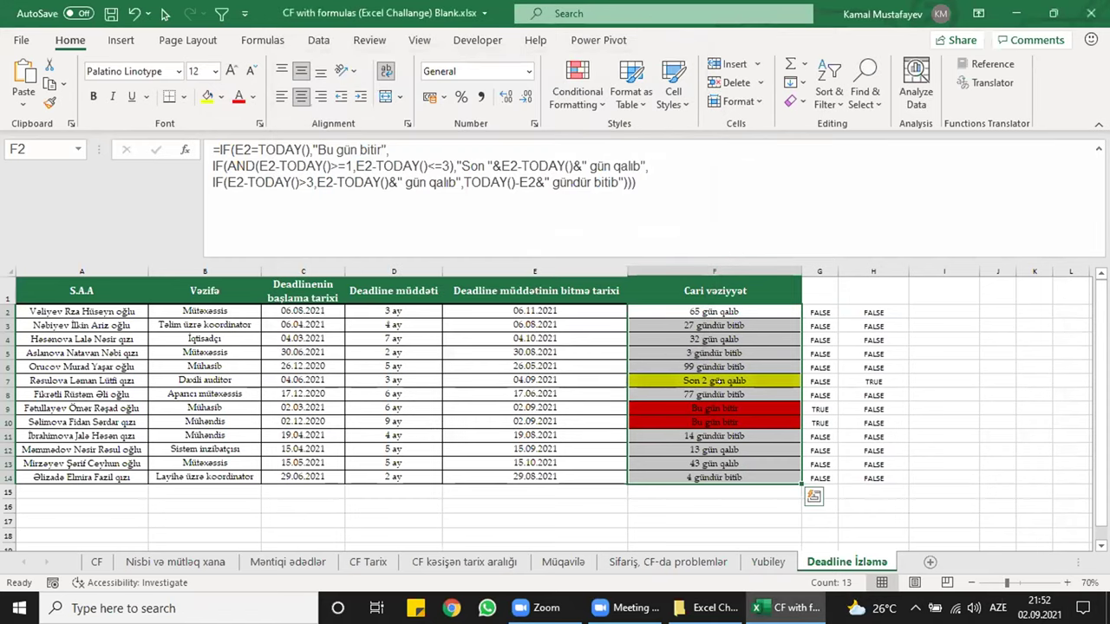
pyautogui.click(714, 311)
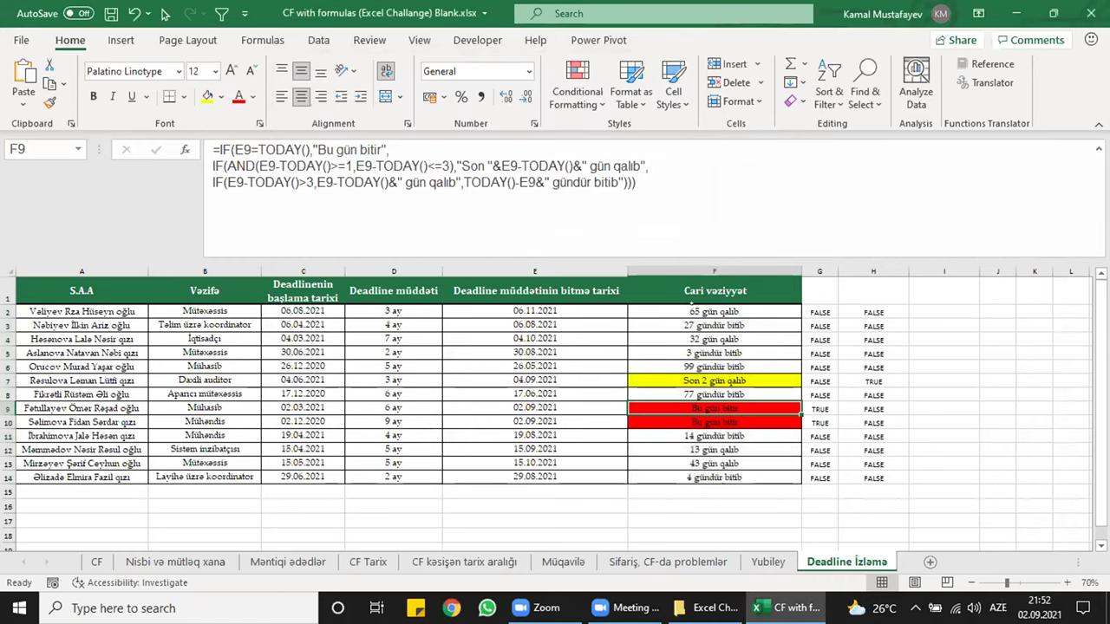
pyautogui.click(50, 102)
# - Paint F2's conditional formatting onto the names in A2:A14
pyautogui.moveTo(81, 311); pyautogui.dragTo(81, 477)
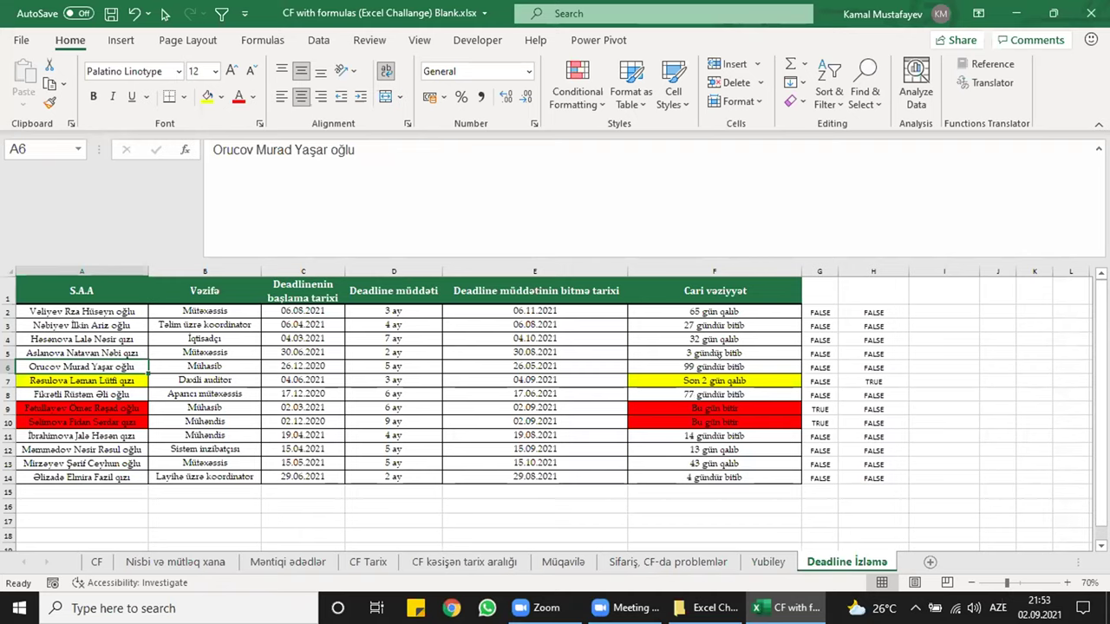
# - Add header filters, try filtering S.A.A by red fill and undo it, then return to the CF sheet
pyautogui.press('Up')
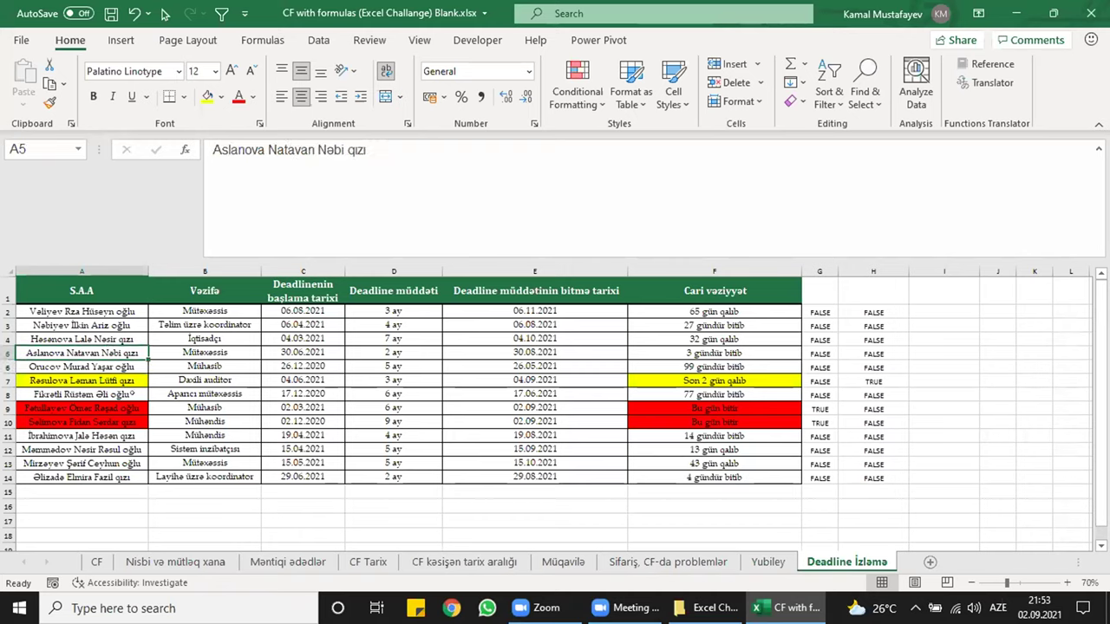
pyautogui.hotkey('ctrl', 'shift', 'l')
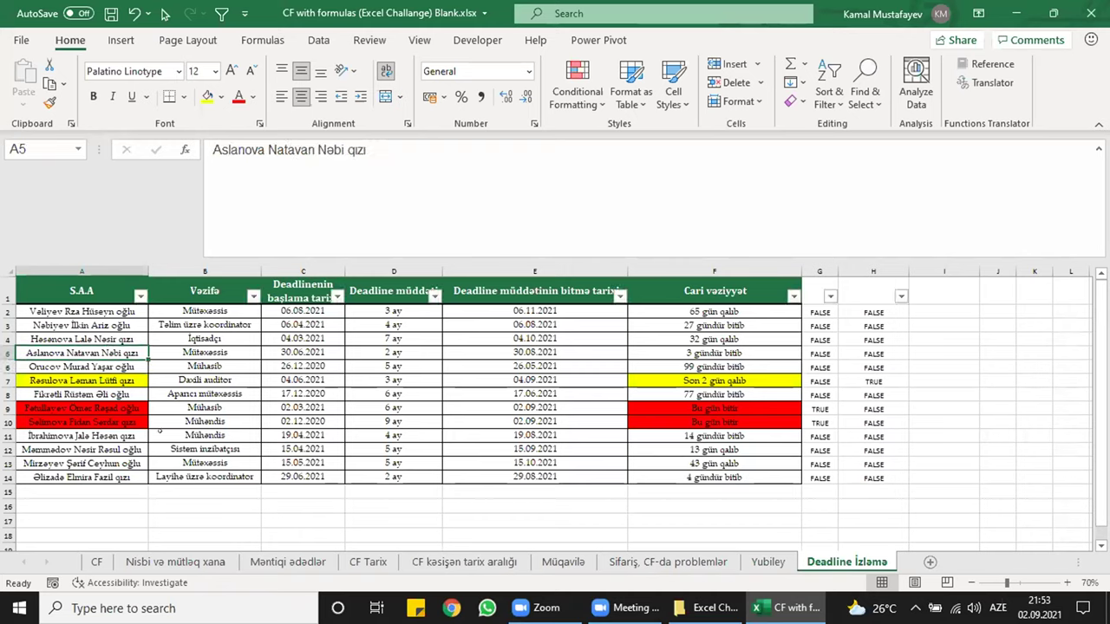
pyautogui.click(140, 296)
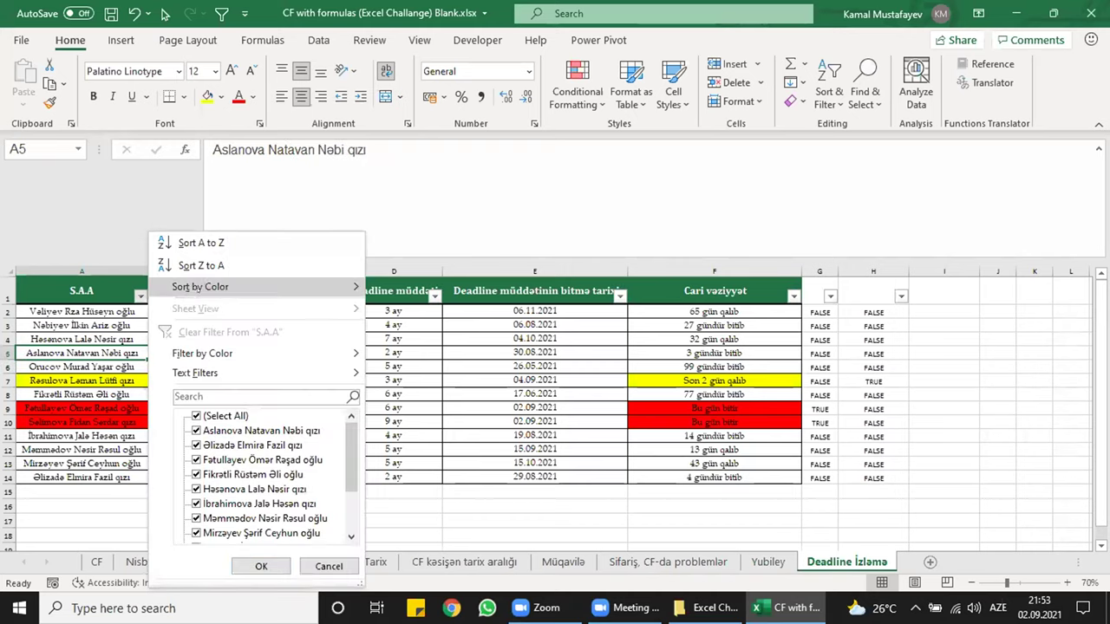
pyautogui.moveTo(224, 367)
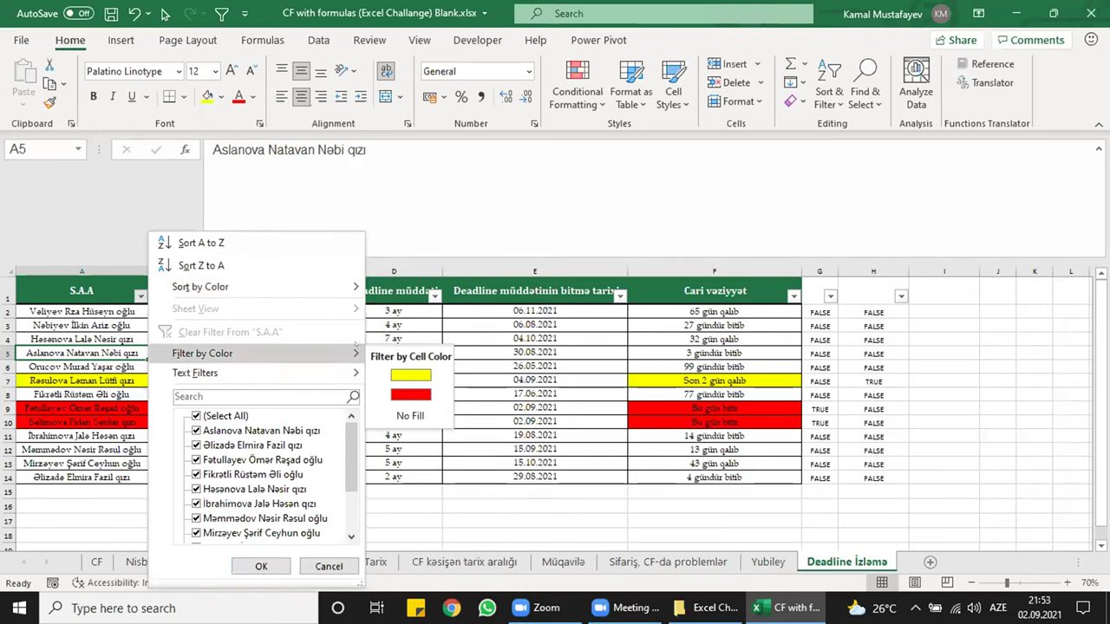
pyautogui.click(397, 395)
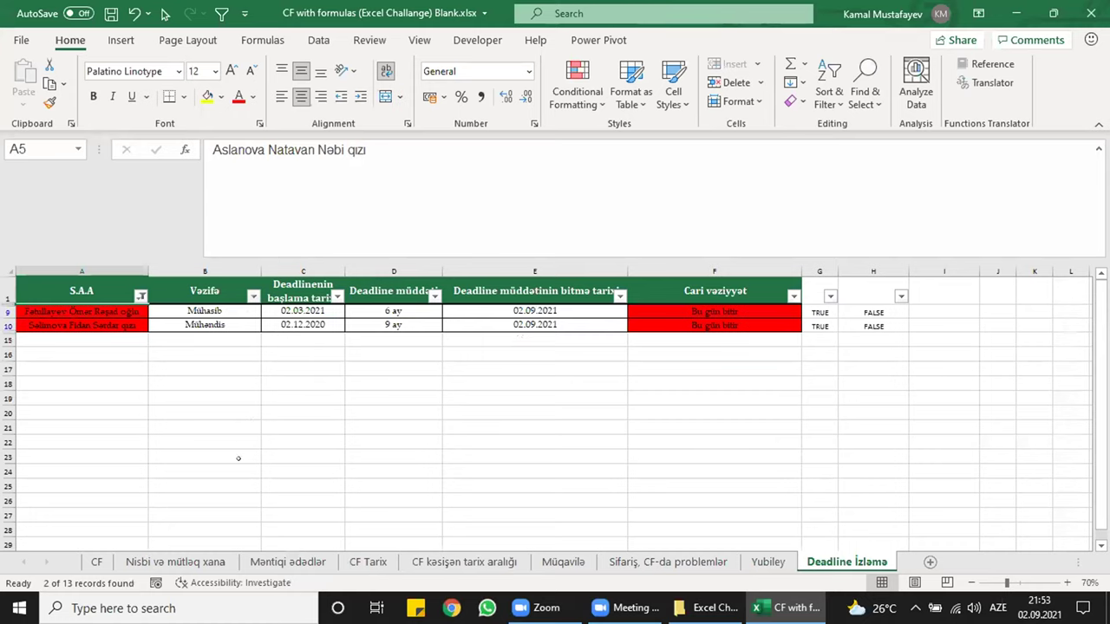
pyautogui.click(134, 13)
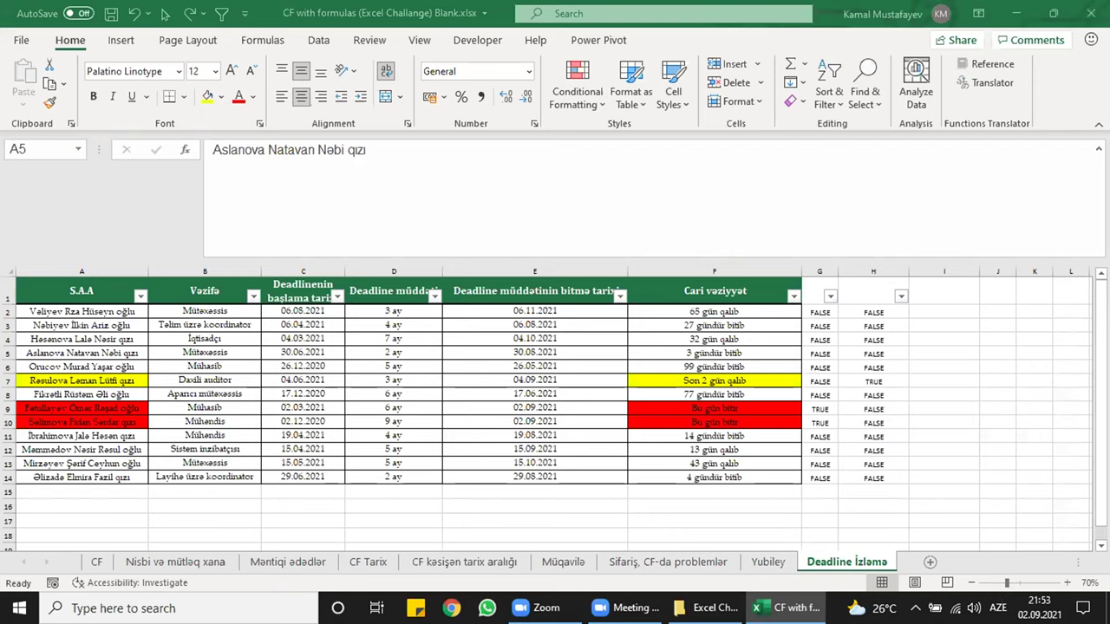
pyautogui.hotkey('ctrl', 'shift', 'u')
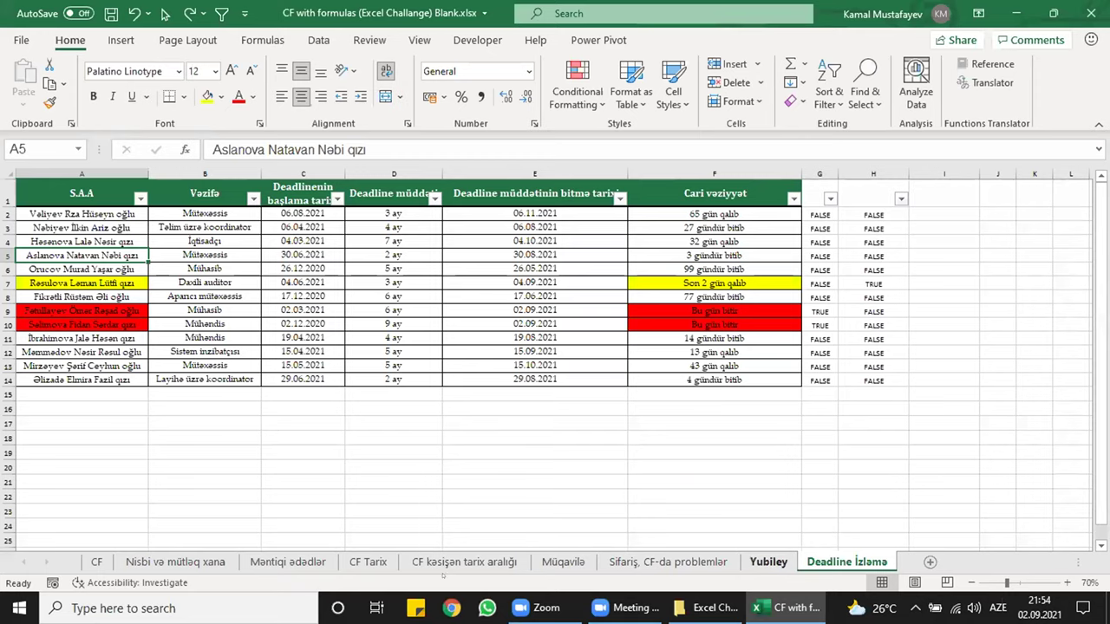
pyautogui.hotkey('ctrl', 'pageup')
pyautogui.hotkey('ctrl', 'pageup')
pyautogui.hotkey('ctrl', 'pageup')
pyautogui.hotkey('ctrl', 'pageup')
pyautogui.hotkey('ctrl', 'pageup')
pyautogui.hotkey('ctrl', 'pageup')
pyautogui.hotkey('ctrl', 'pageup')
pyautogui.hotkey('ctrl', 'pageup')
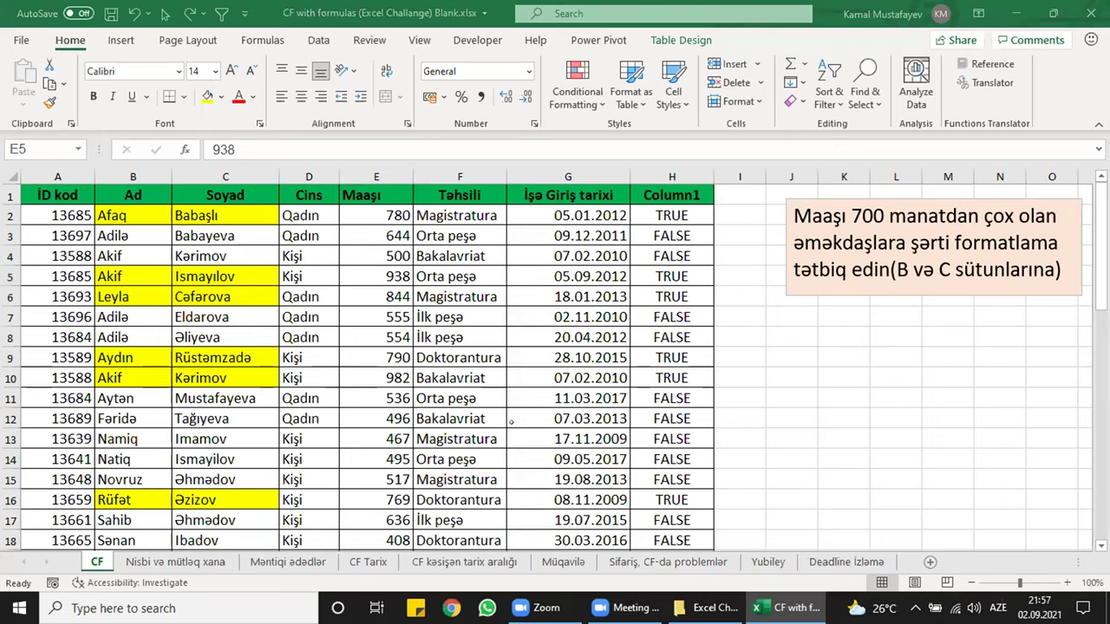
# - Switch to the Müqavilə contract sheet
pyautogui.click(685, 556)
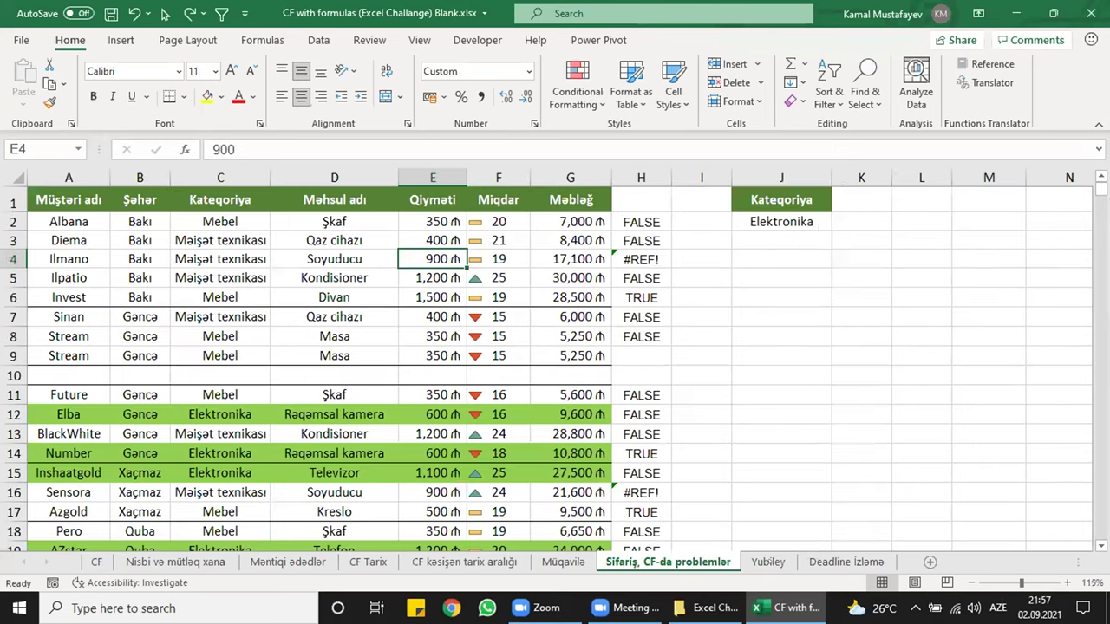
pyautogui.hotkey('ctrl', 'pagedown')
pyautogui.hotkey('ctrl', 'pageup')
pyautogui.hotkey('ctrl', 'pageup')
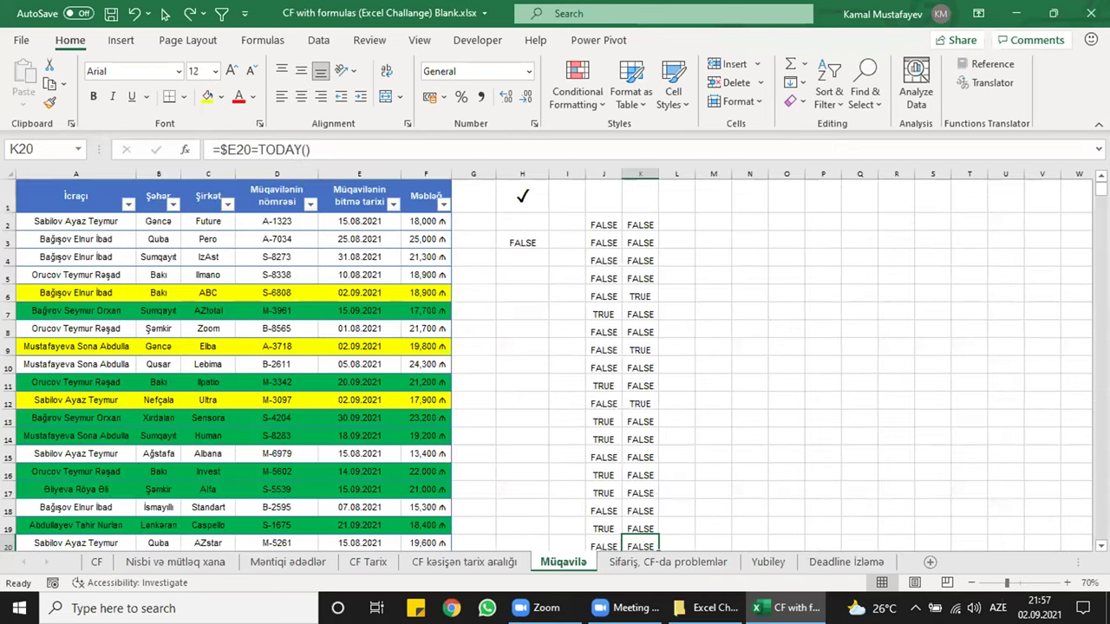
pyautogui.scroll(-2, 555, 360)
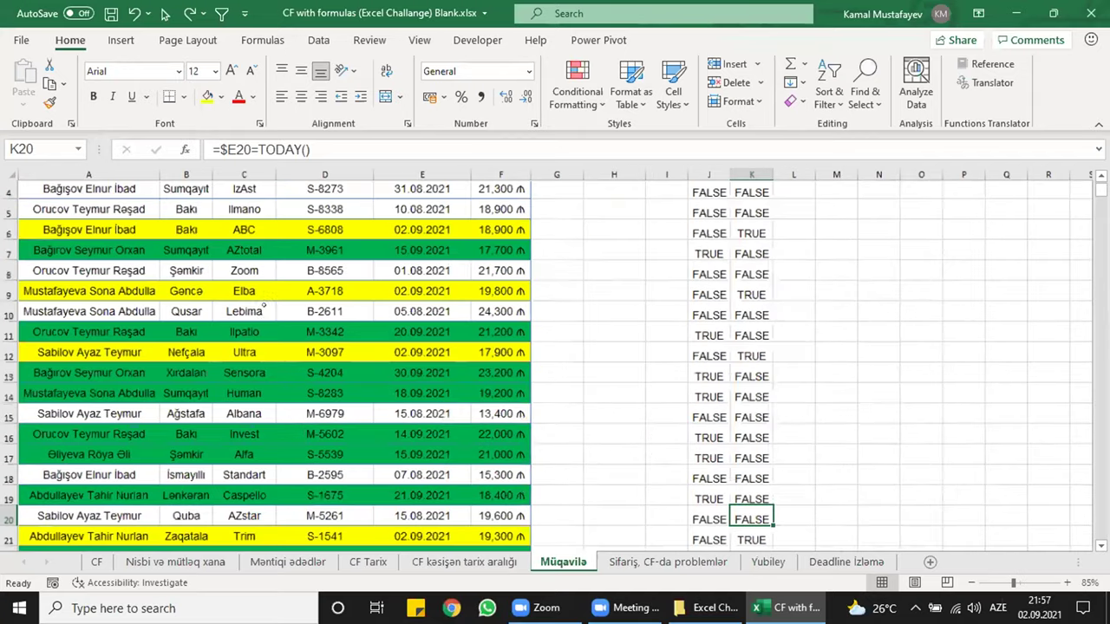
pyautogui.scroll(2, 555, 360)
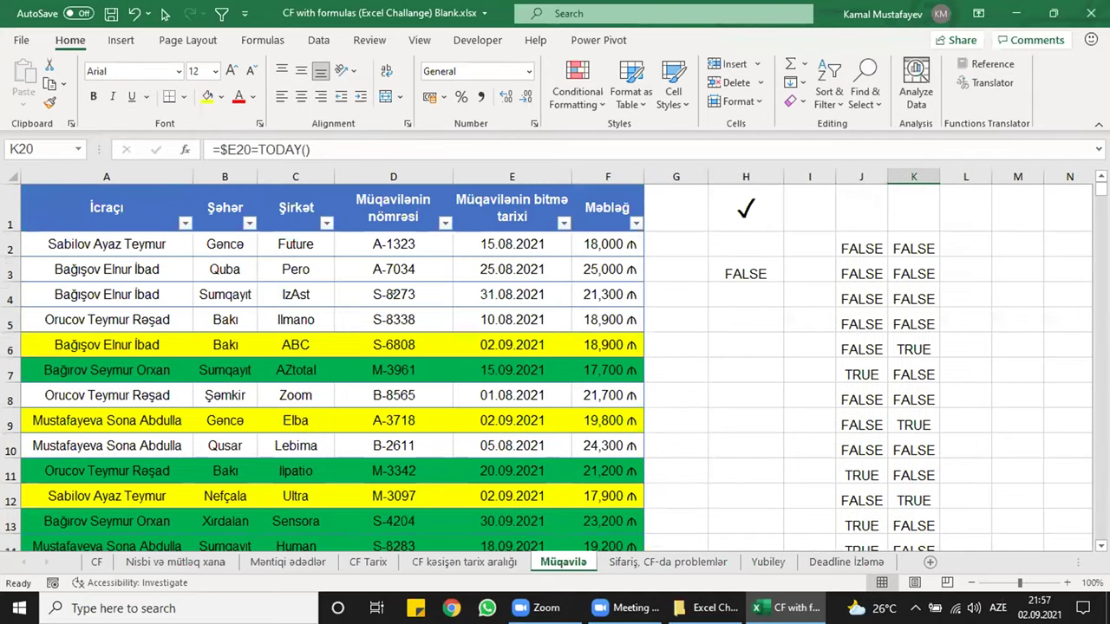
# - Turn off Stop If True on the =$H$1="✗" rule so later highlighting rules still apply
pyautogui.click(394, 294)
pyautogui.click(577, 83)
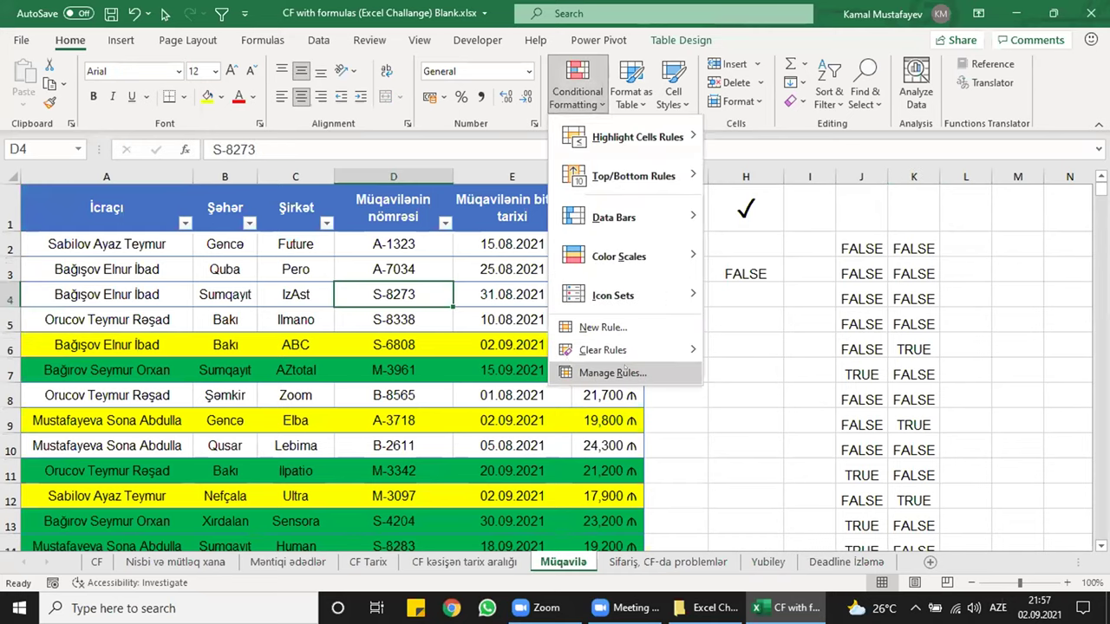
pyautogui.click(612, 369)
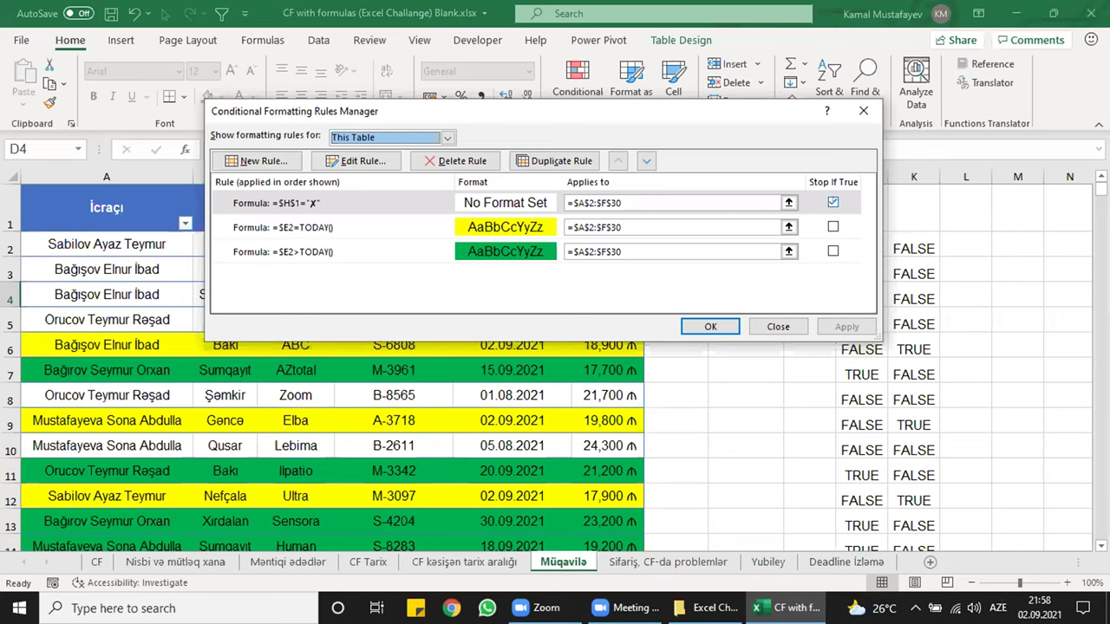
pyautogui.click(833, 202)
pyautogui.click(711, 326)
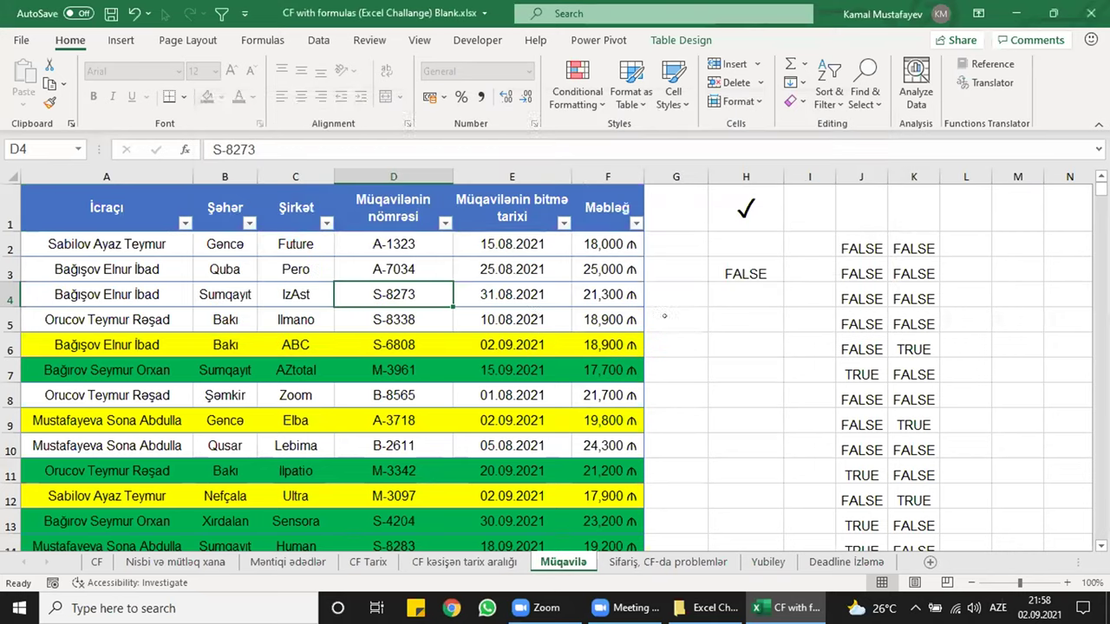
pyautogui.click(511, 319)
pyautogui.click(745, 207)
# - Set the marker cell H1 to ✗
pyautogui.click(790, 224)
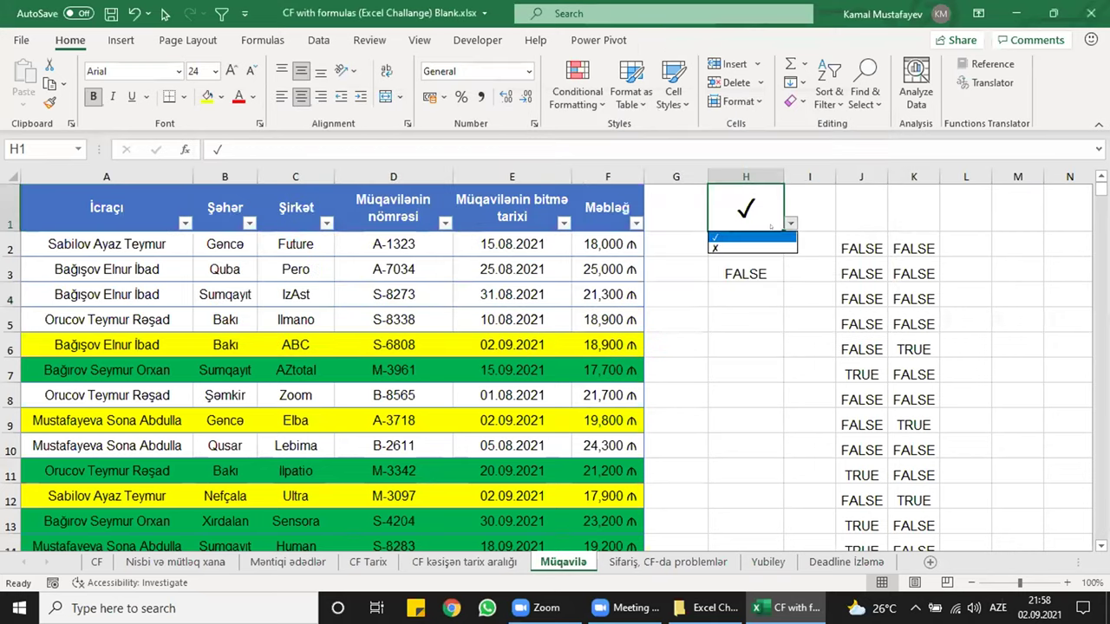
pyautogui.click(746, 249)
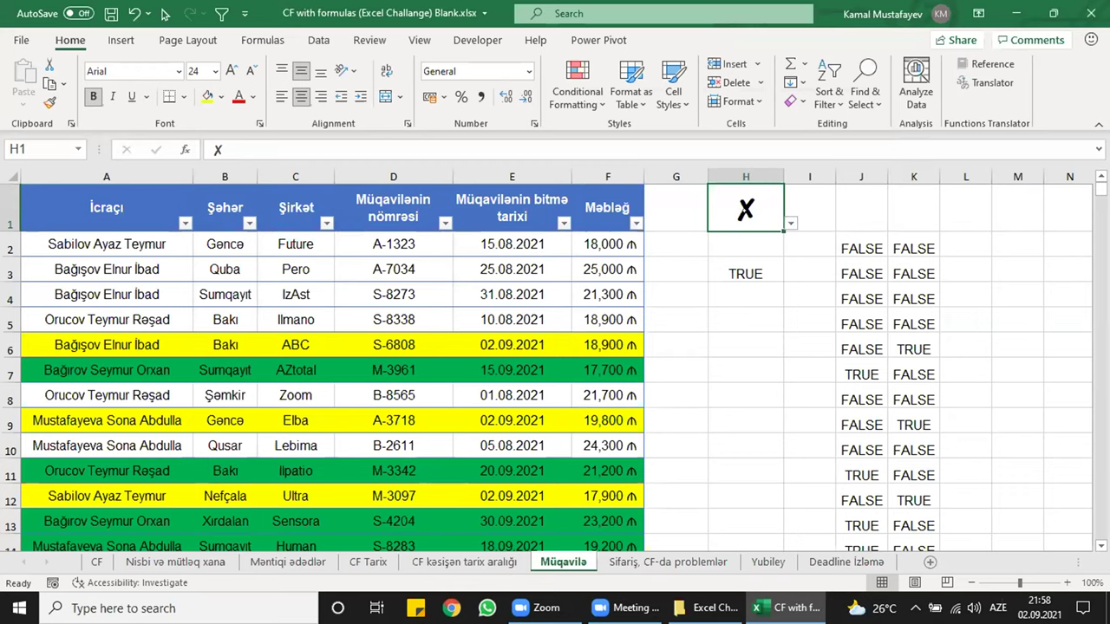
pyautogui.click(576, 86)
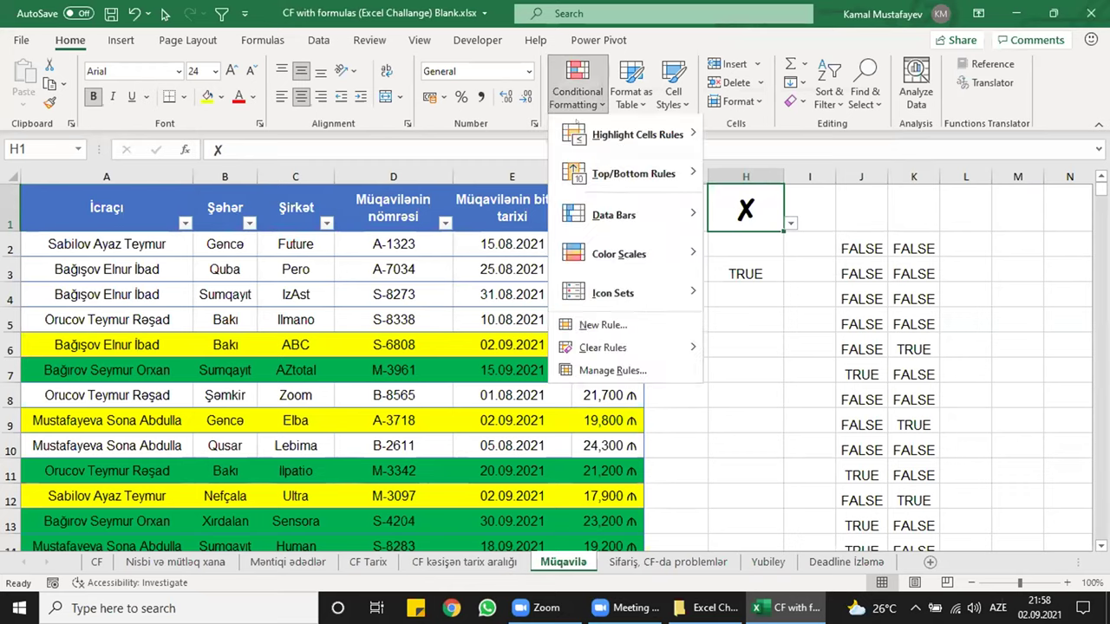
pyautogui.click(512, 295)
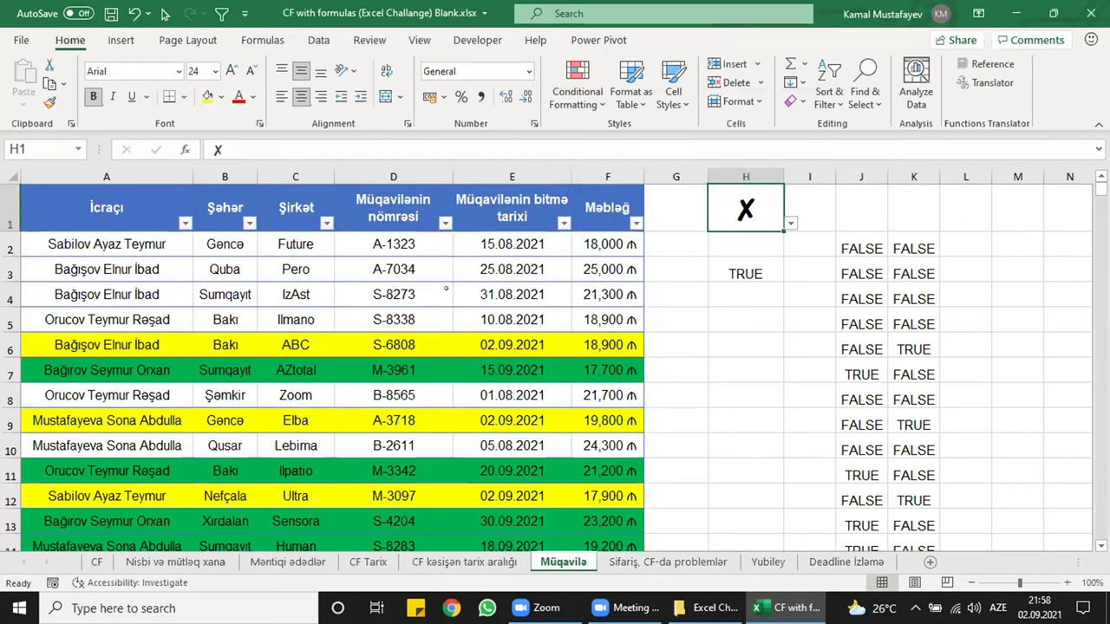
pyautogui.click(512, 295)
pyautogui.click(577, 87)
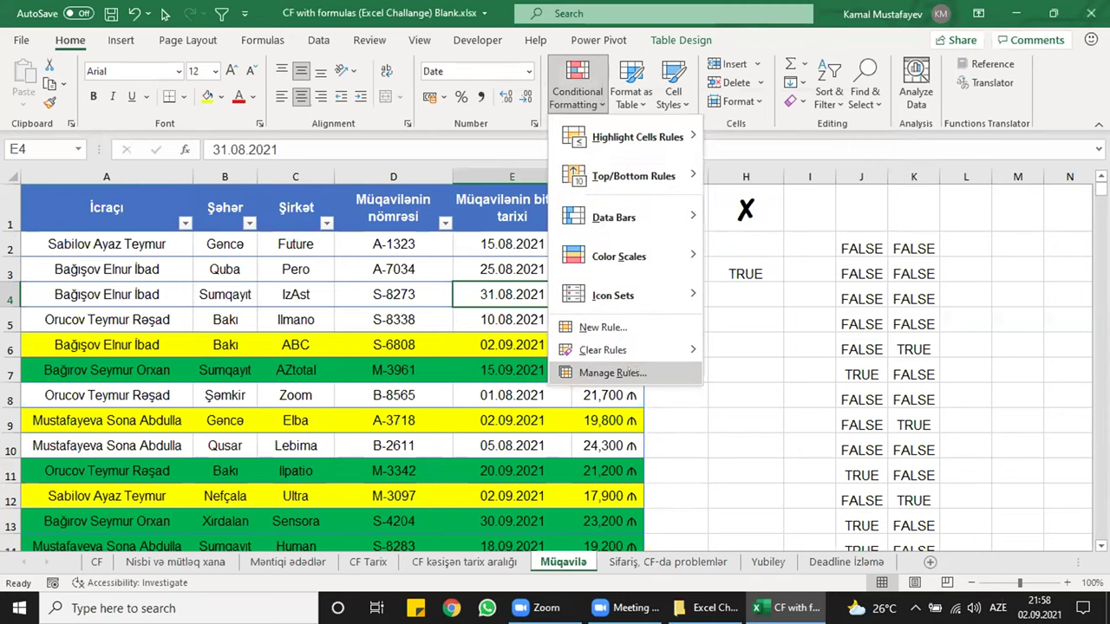
# - Give the $H$1 ✗ rule a light-blue fill so the contract table turns blue
pyautogui.click(612, 372)
pyautogui.click(357, 161)
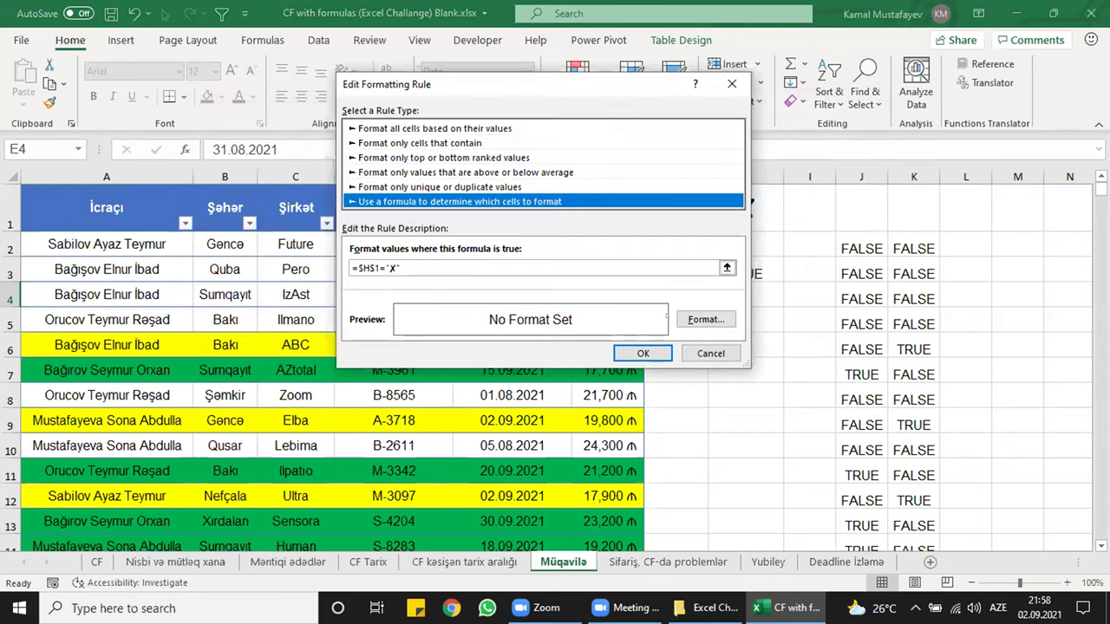
pyautogui.click(701, 387)
pyautogui.click(443, 200)
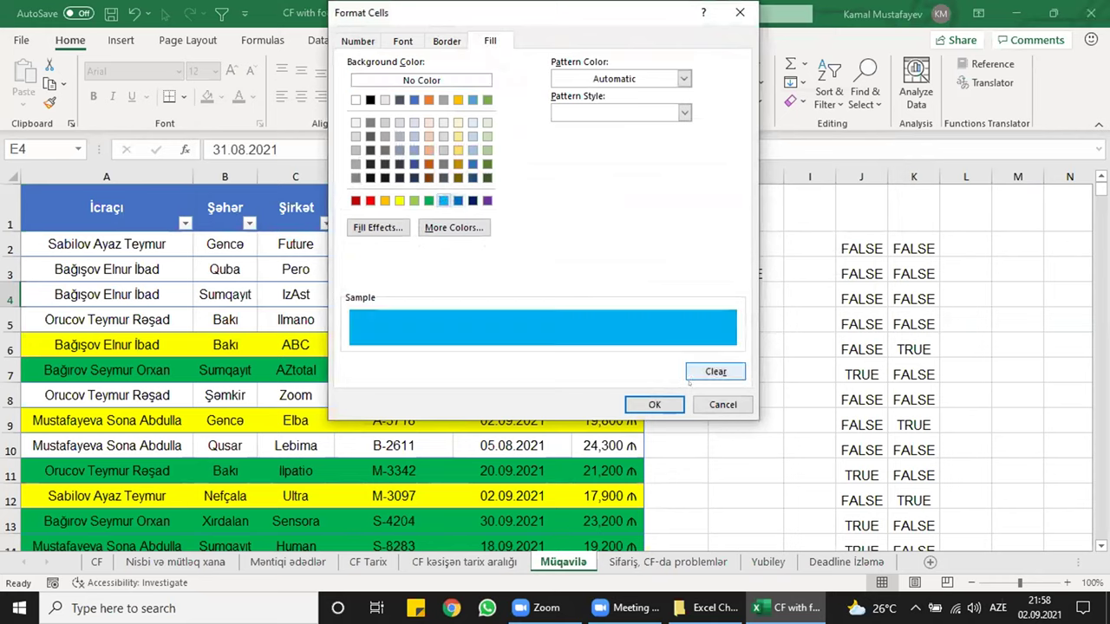
pyautogui.click(654, 404)
pyautogui.click(646, 351)
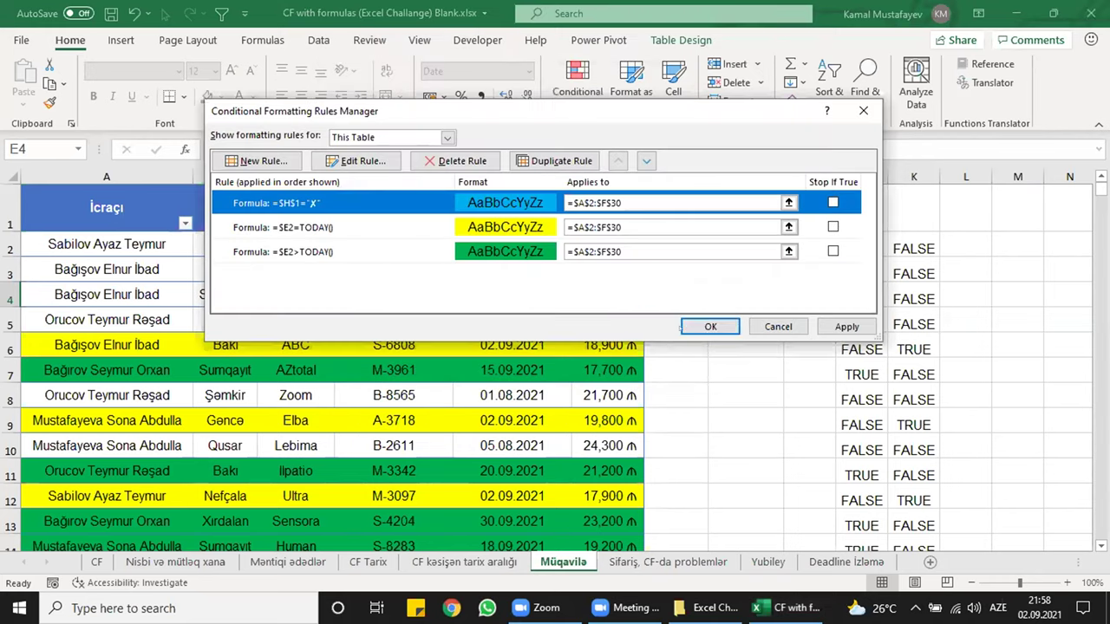
pyautogui.click(711, 325)
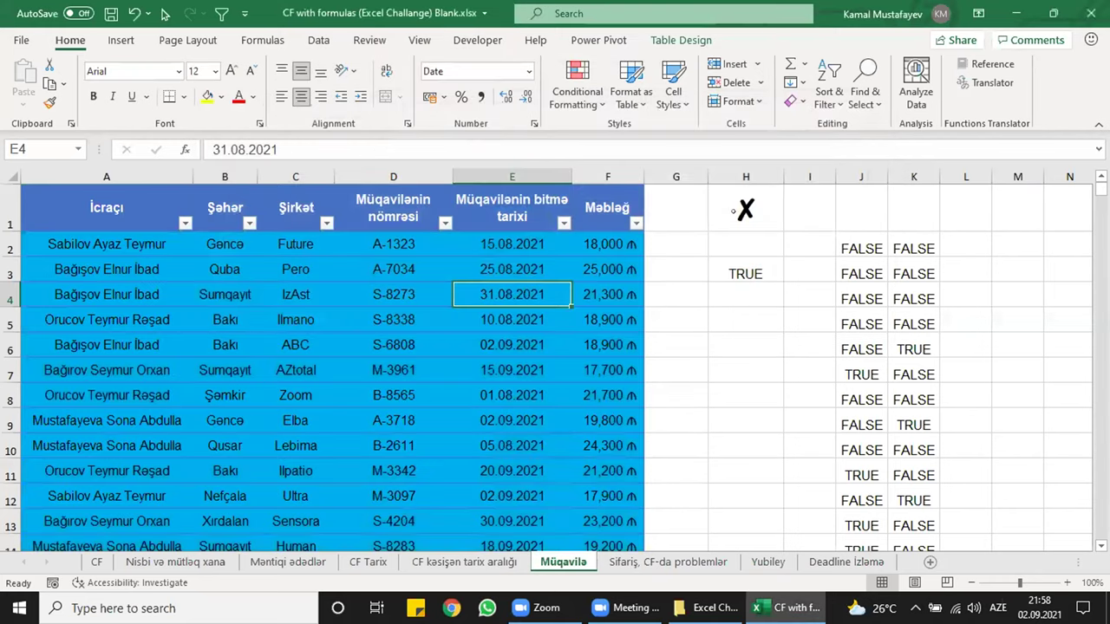
pyautogui.click(733, 211)
pyautogui.click(571, 97)
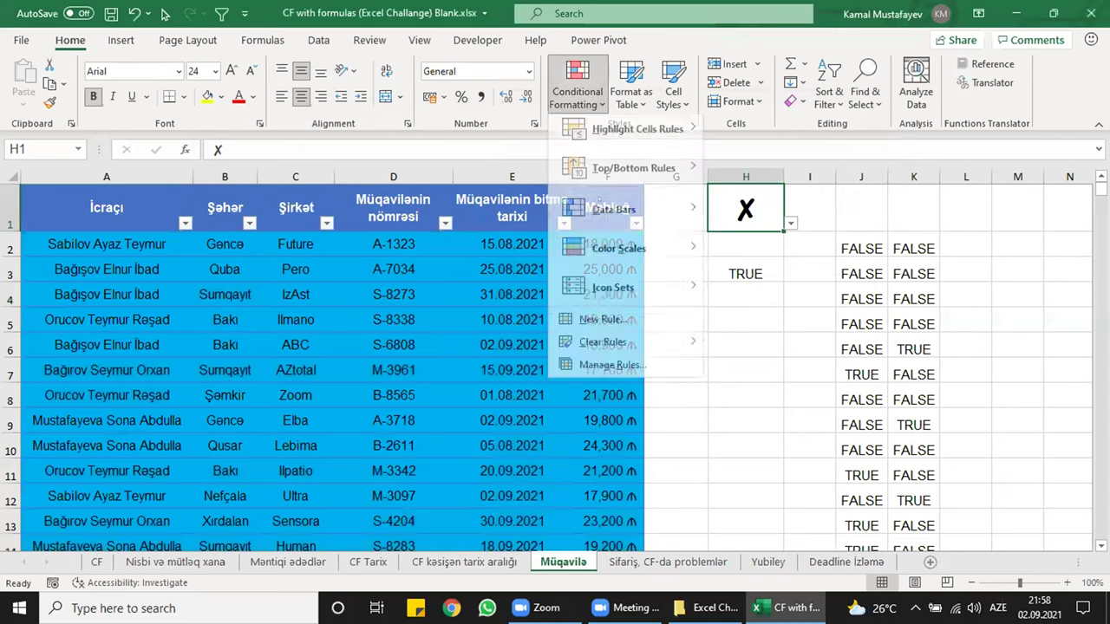
# - List this worksheet's rules and move the $H$1="X" rule below the due-today rule
pyautogui.click(590, 375)
pyautogui.click(447, 137)
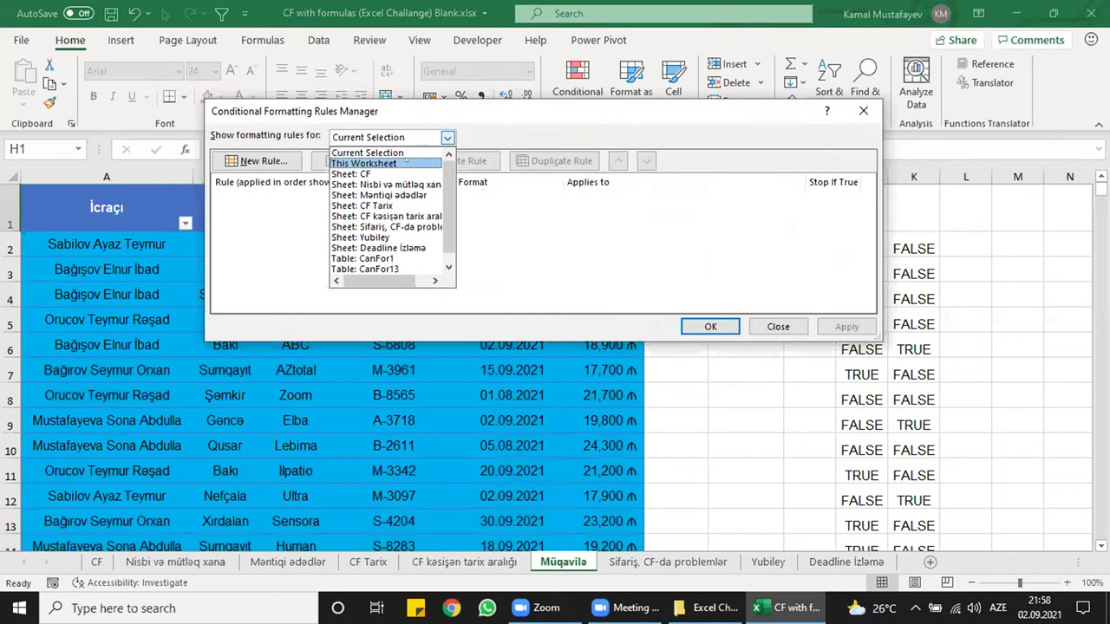
pyautogui.click(404, 163)
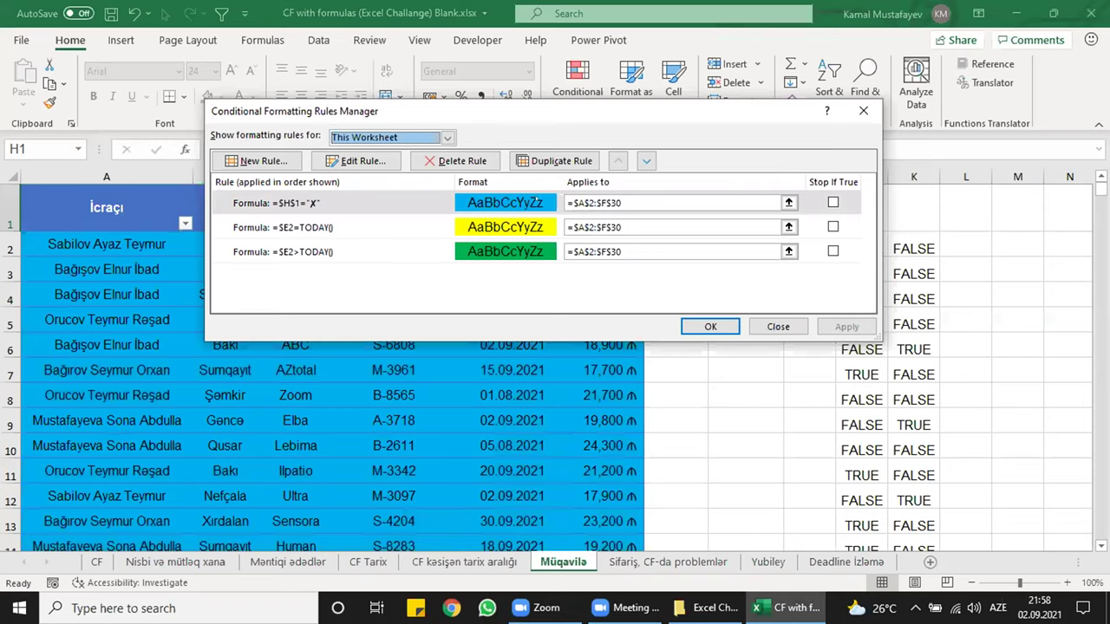
pyautogui.moveTo(451, 111); pyautogui.dragTo(369, 224)
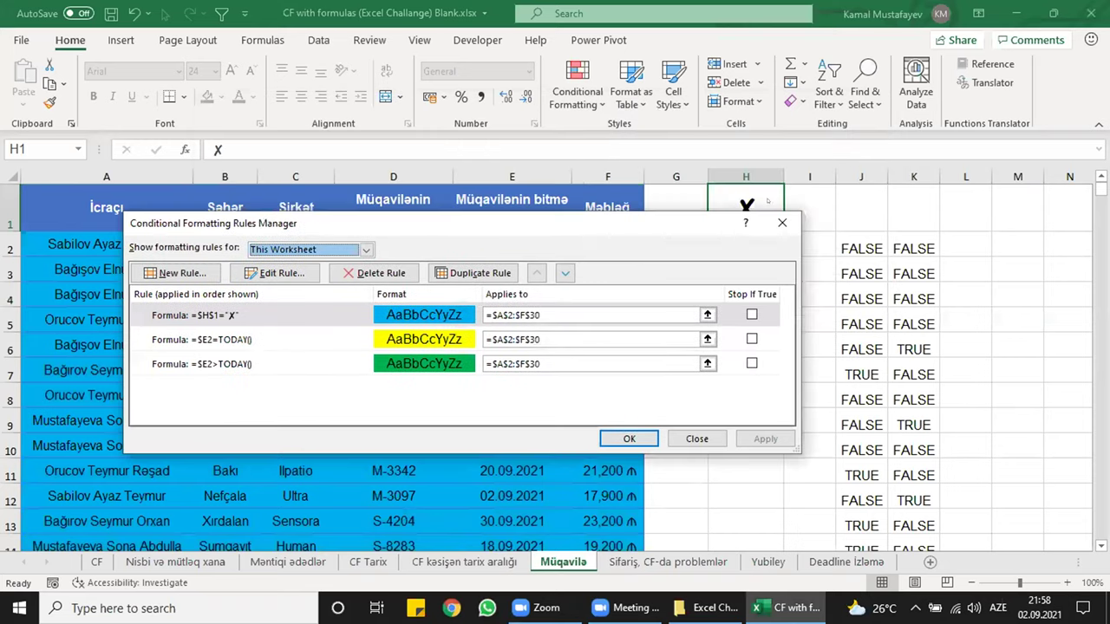
pyautogui.click(404, 315)
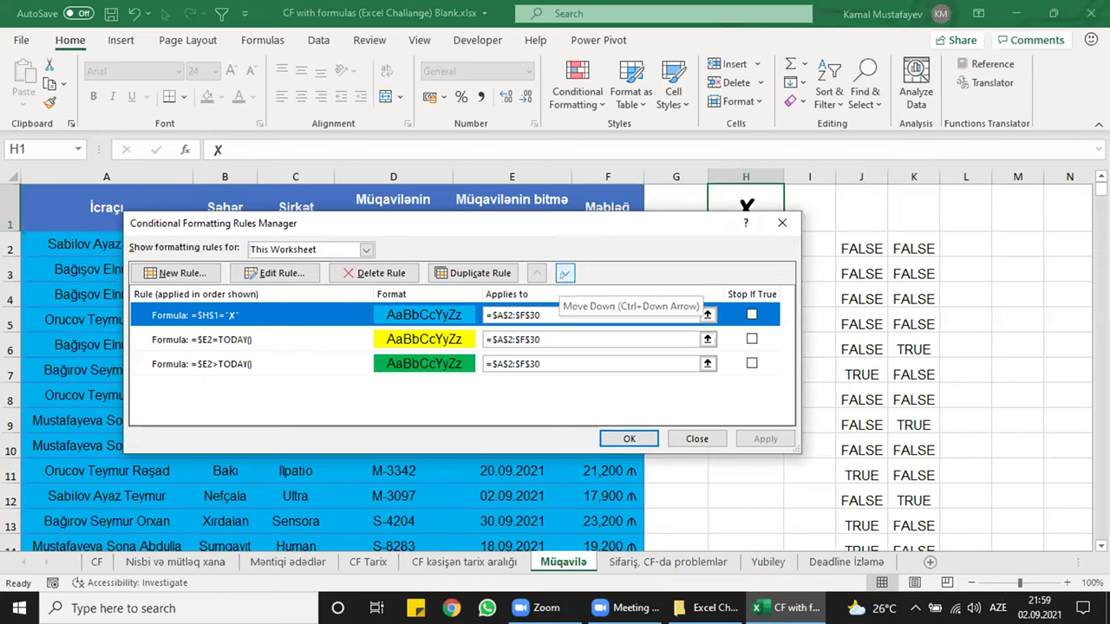
pyautogui.click(564, 274)
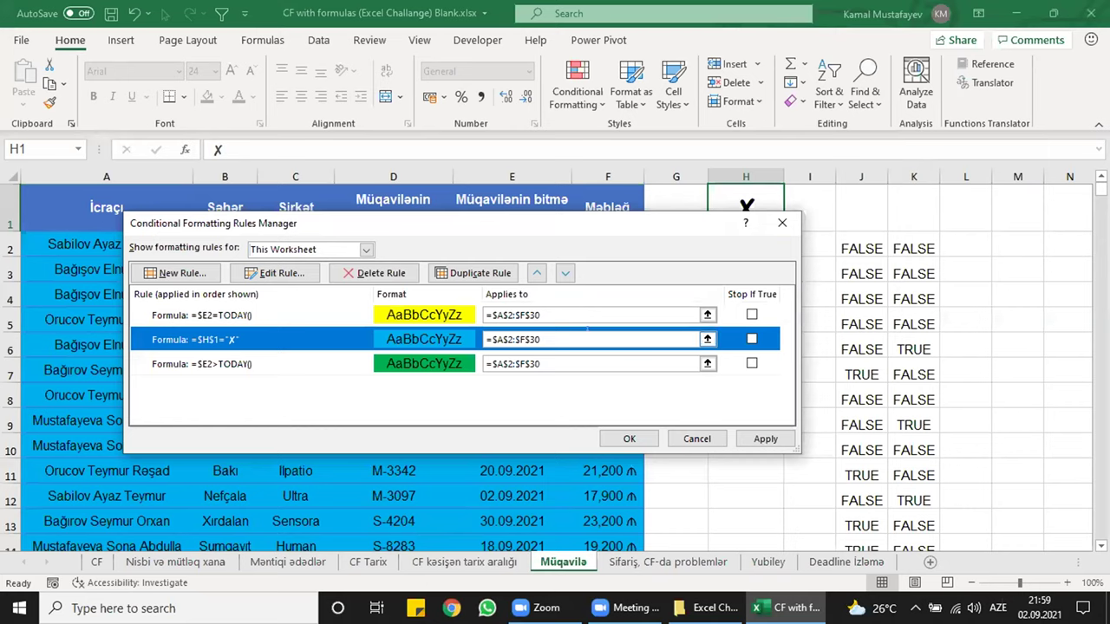
pyautogui.click(629, 439)
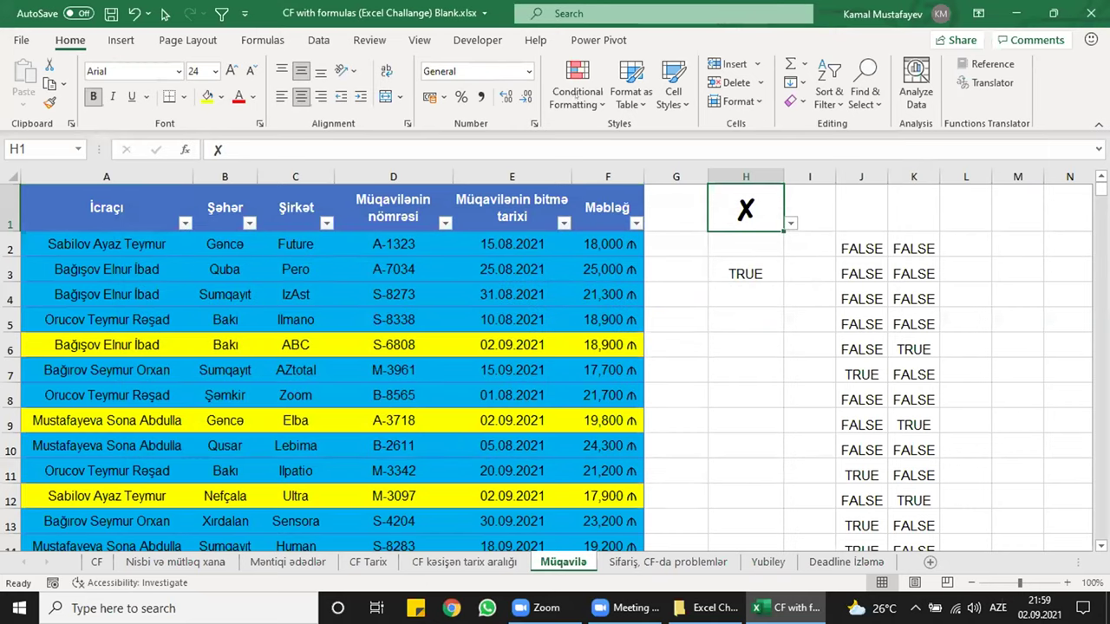
pyautogui.click(577, 96)
pyautogui.click(598, 374)
# - Move the $H$1="X" rule below the =$E2>TODAY() rule, making it last
pyautogui.click(328, 250)
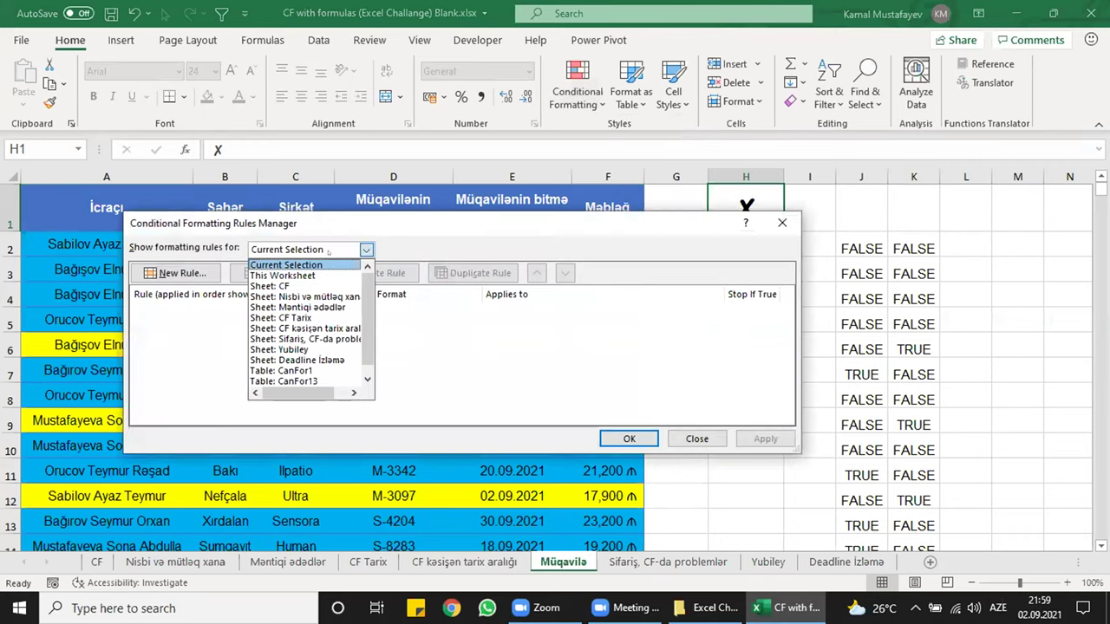
pyautogui.click(286, 274)
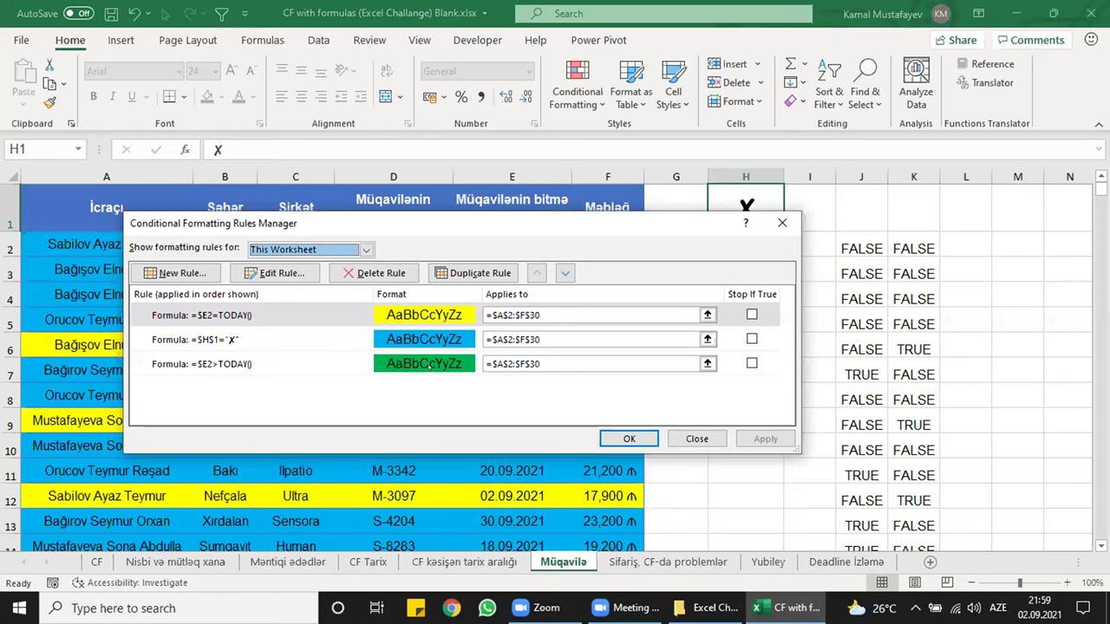
pyautogui.click(430, 365)
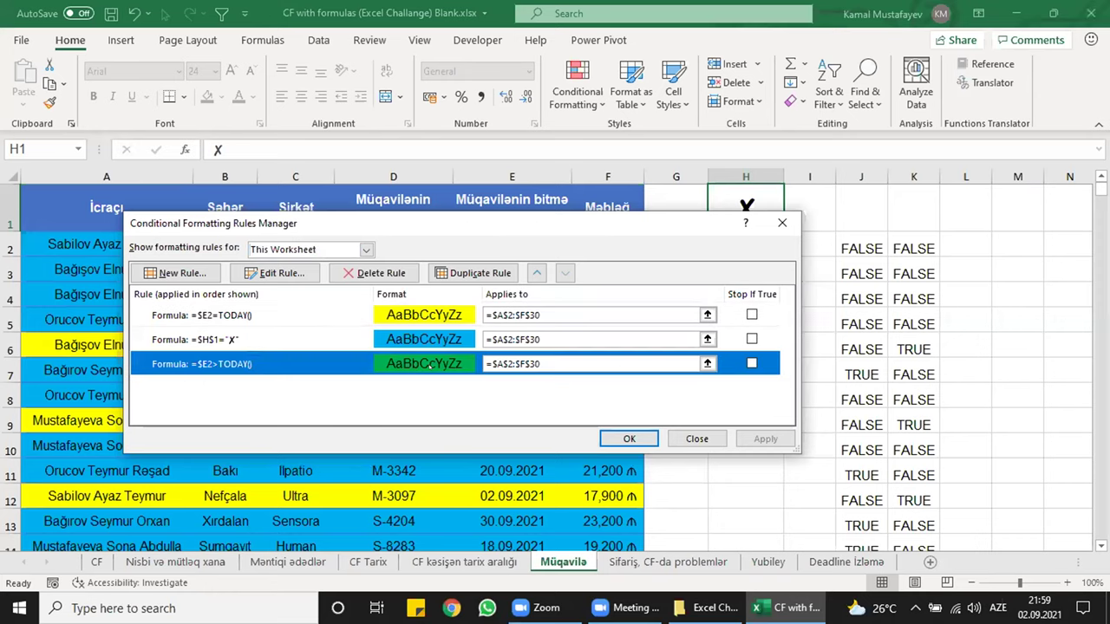
pyautogui.click(328, 341)
pyautogui.click(565, 273)
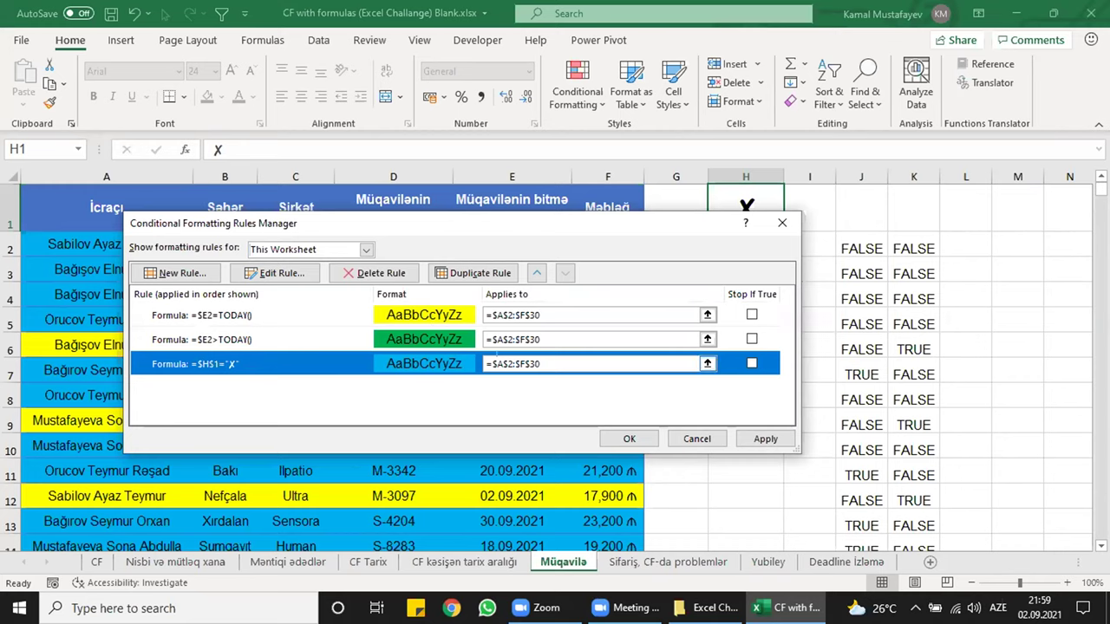
pyautogui.click(628, 439)
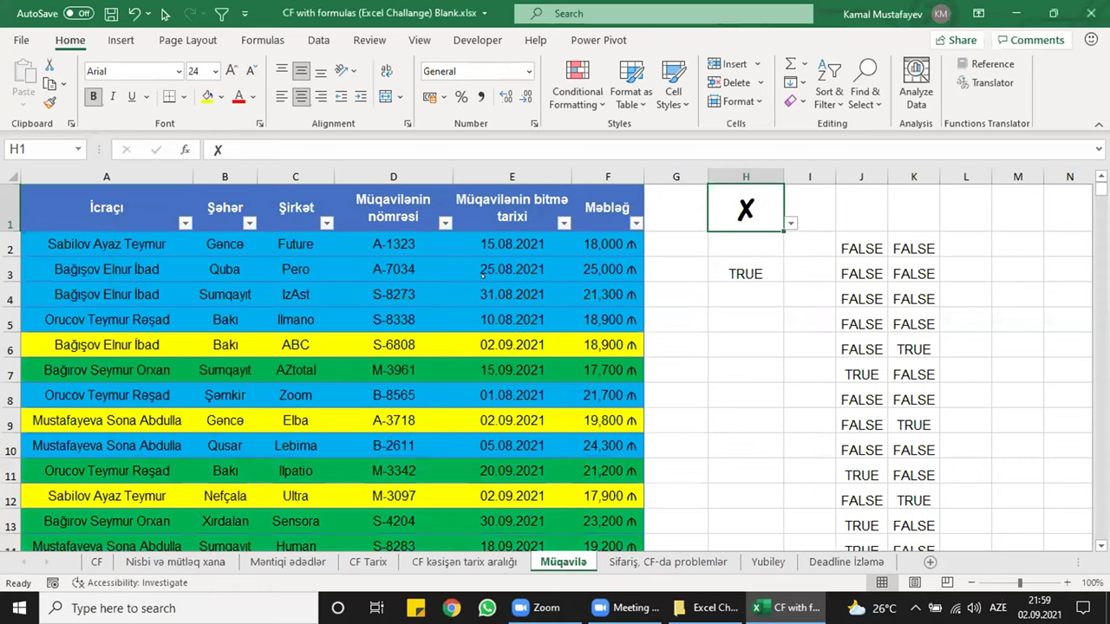
# - Check E4's end date, then switch to the Qeydiyyatdan keçənlər.xlsx registrant workbook
pyautogui.click(482, 294)
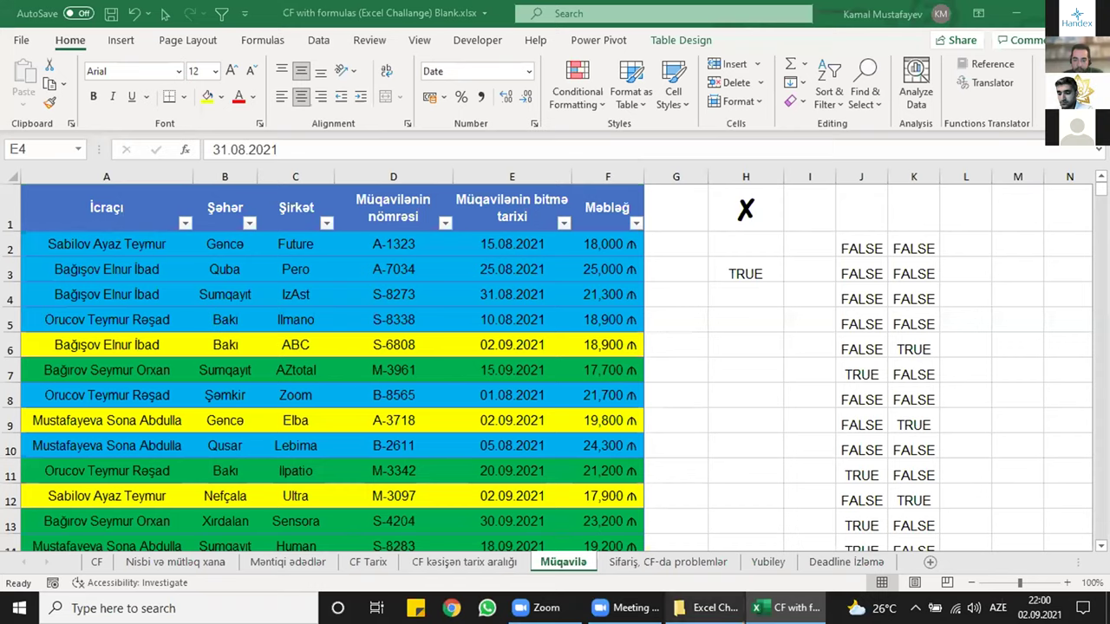
pyautogui.click(706, 608)
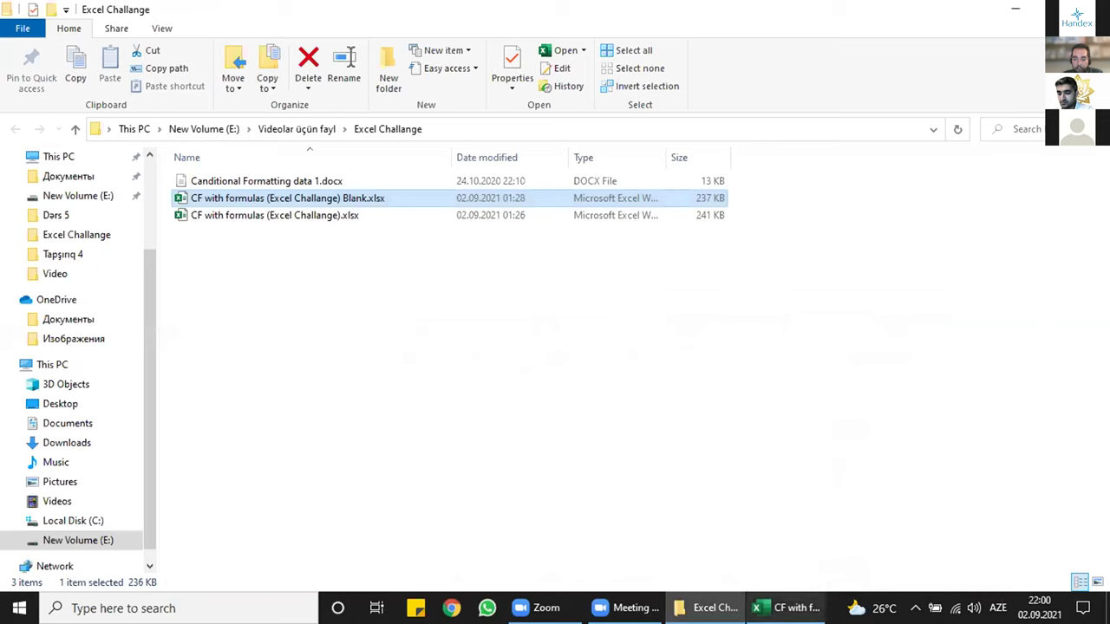
pyautogui.click(789, 608)
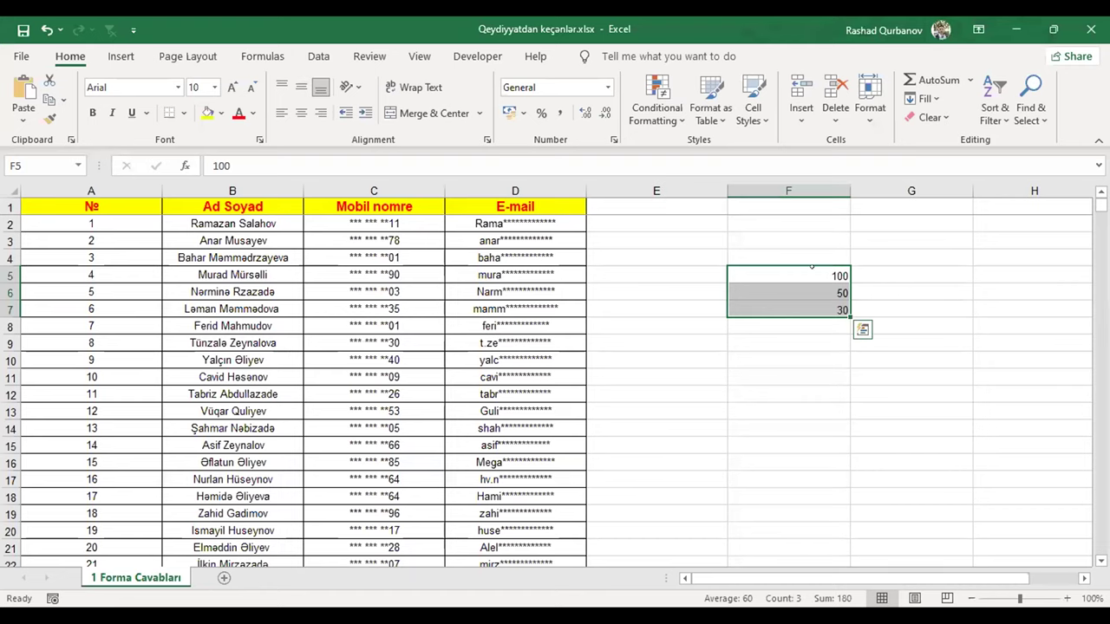
# - Clear the 100, 50 and 30 values and confirm the last registrant number is 692
pyautogui.press('Delete')
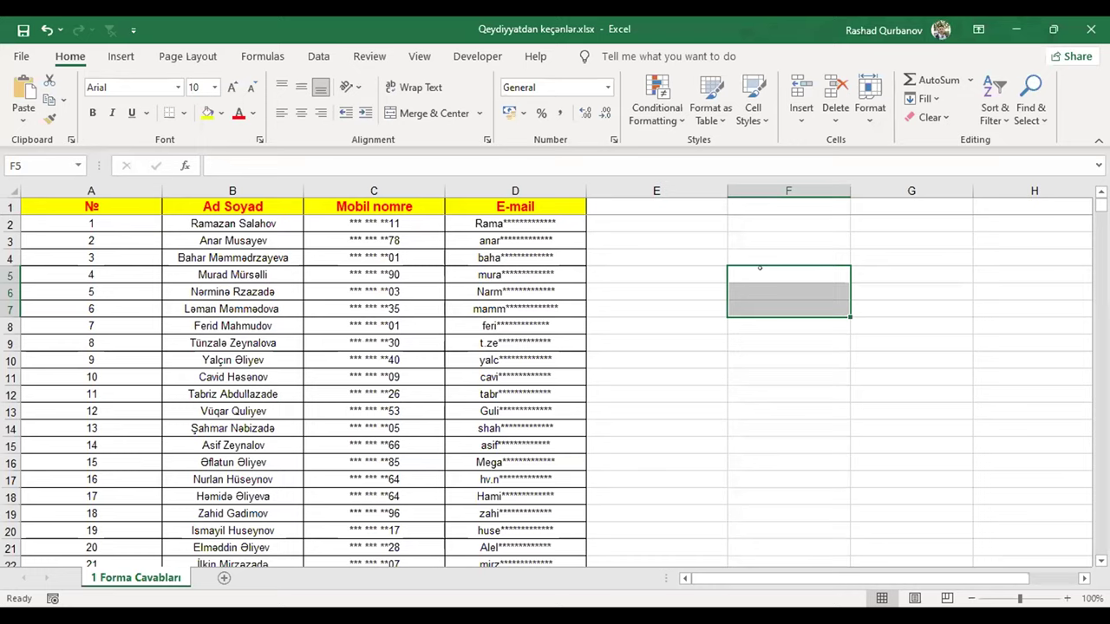
pyautogui.click(145, 269)
pyautogui.press('Up')
pyautogui.press('Up')
pyautogui.press('Up')
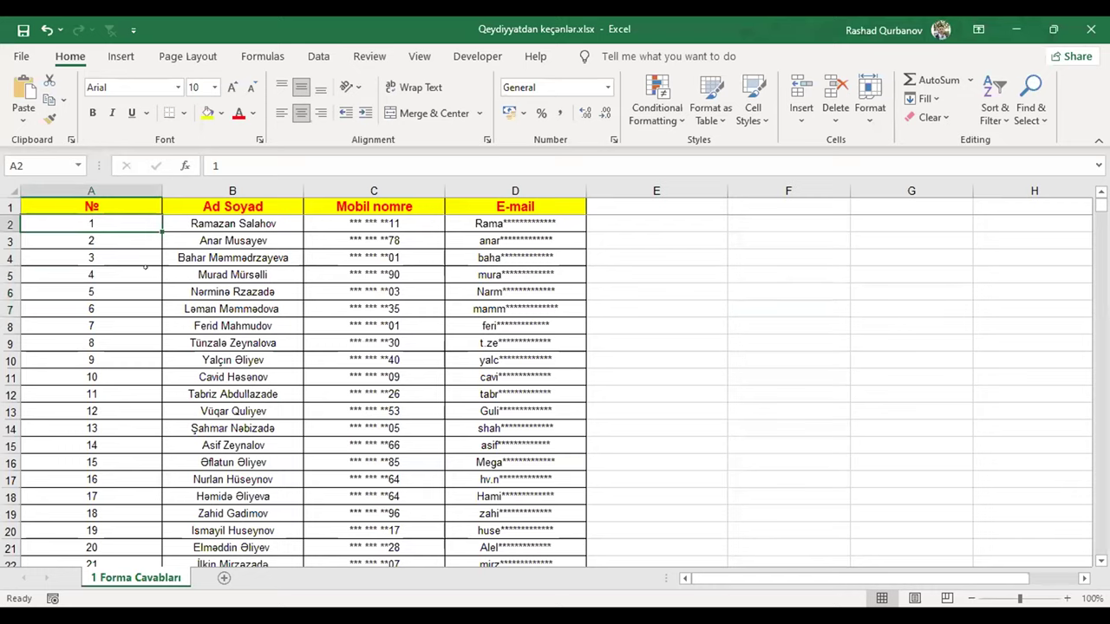
pyautogui.press('Down')
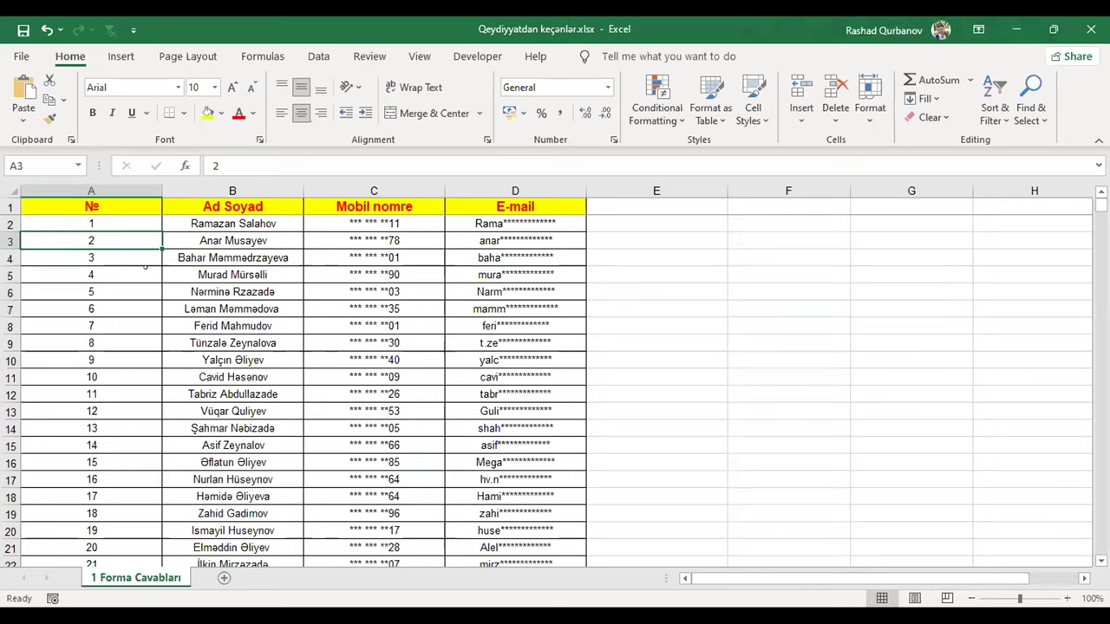
pyautogui.hotkey('ctrl', 'Down')
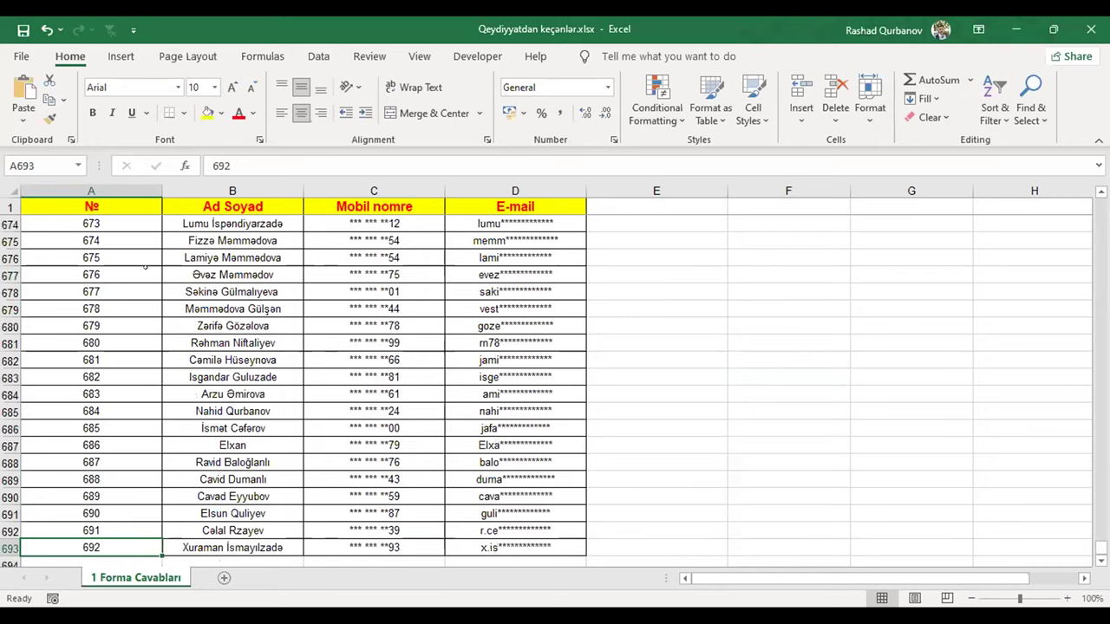
pyautogui.press('Right')
pyautogui.press('Left')
pyautogui.hotkey('ctrl', 'Up')
pyautogui.hotkey('ctrl', 'Home')
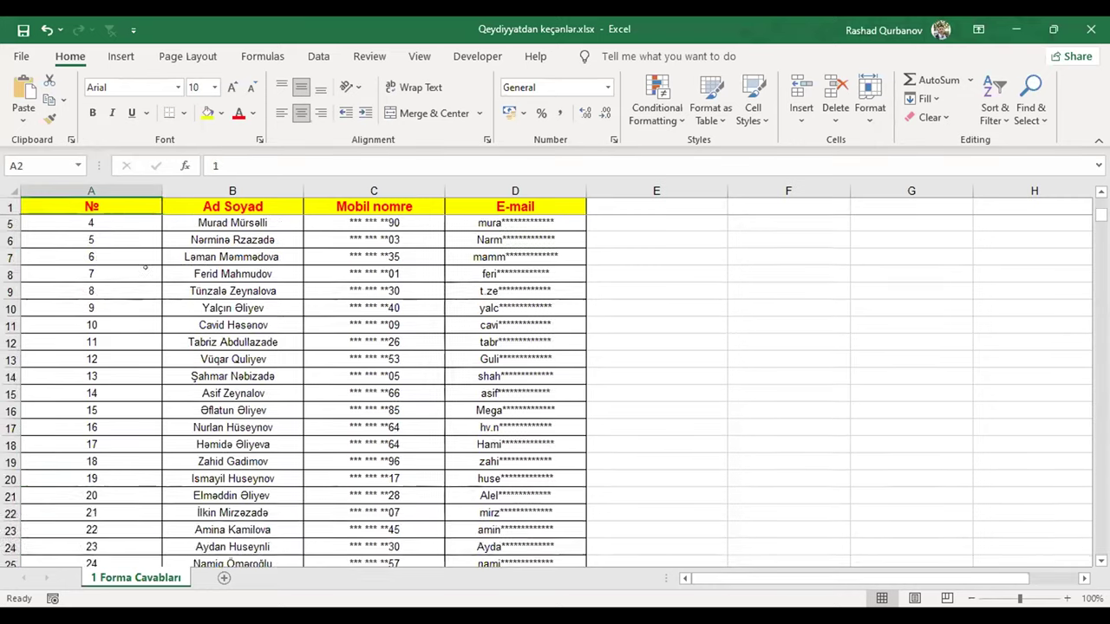
pyautogui.press('Right')
pyautogui.press('Right')
pyautogui.press('Right')
pyautogui.press('Right')
pyautogui.press('Right')
pyautogui.press('Down')
pyautogui.press('Down')
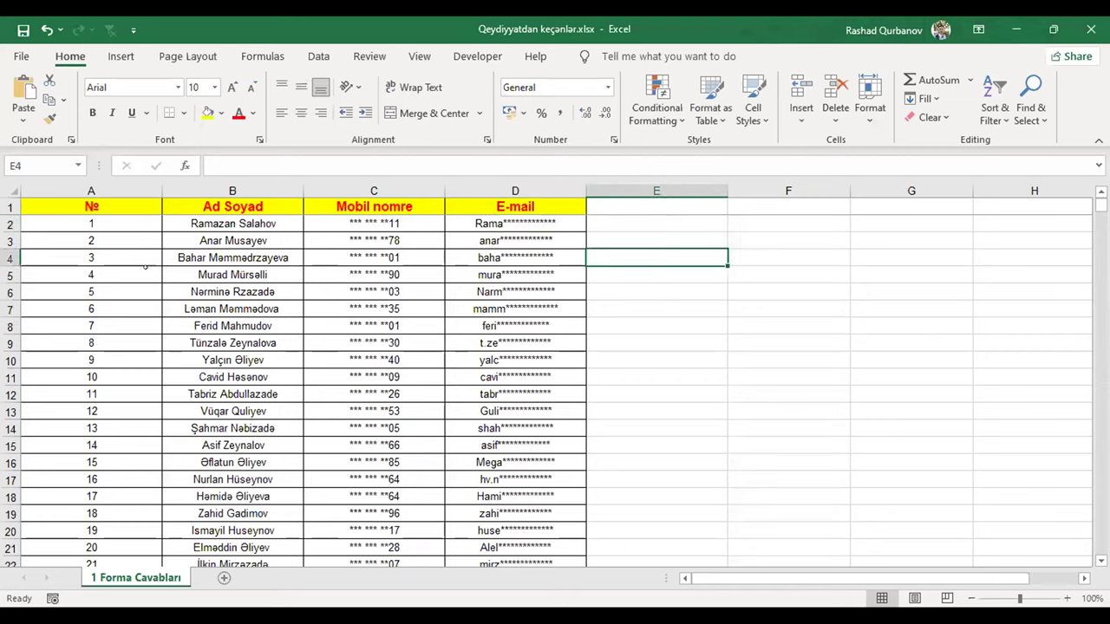
# - Enter =RANDBETWEEN(1,692) in F4 and recalculate it with F9
pyautogui.write('=')
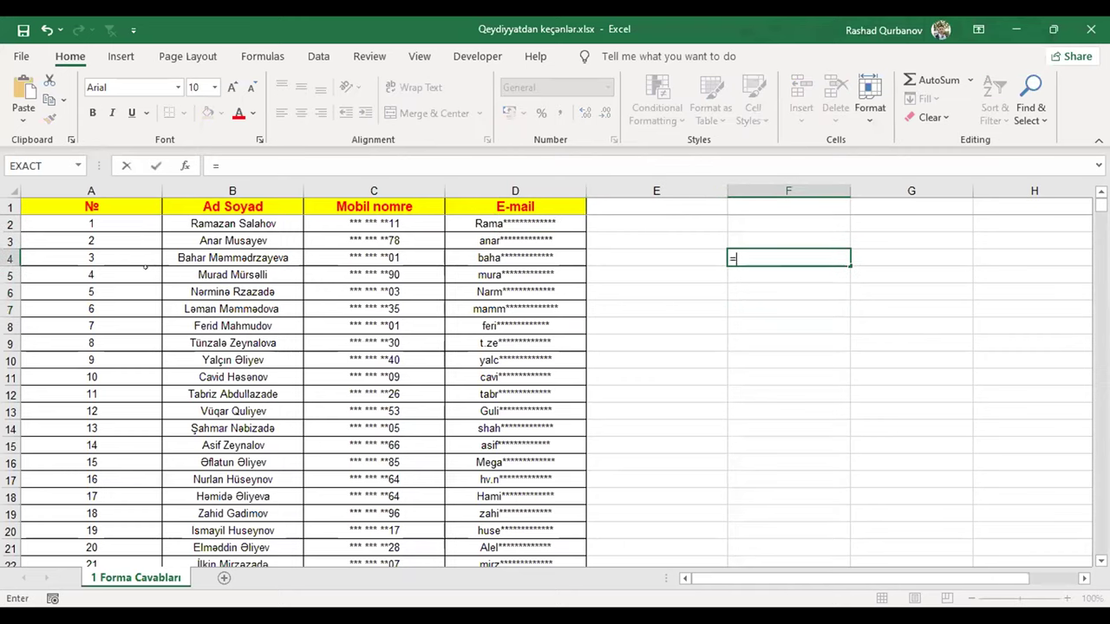
pyautogui.write('RANDBETWEEN(1ç')
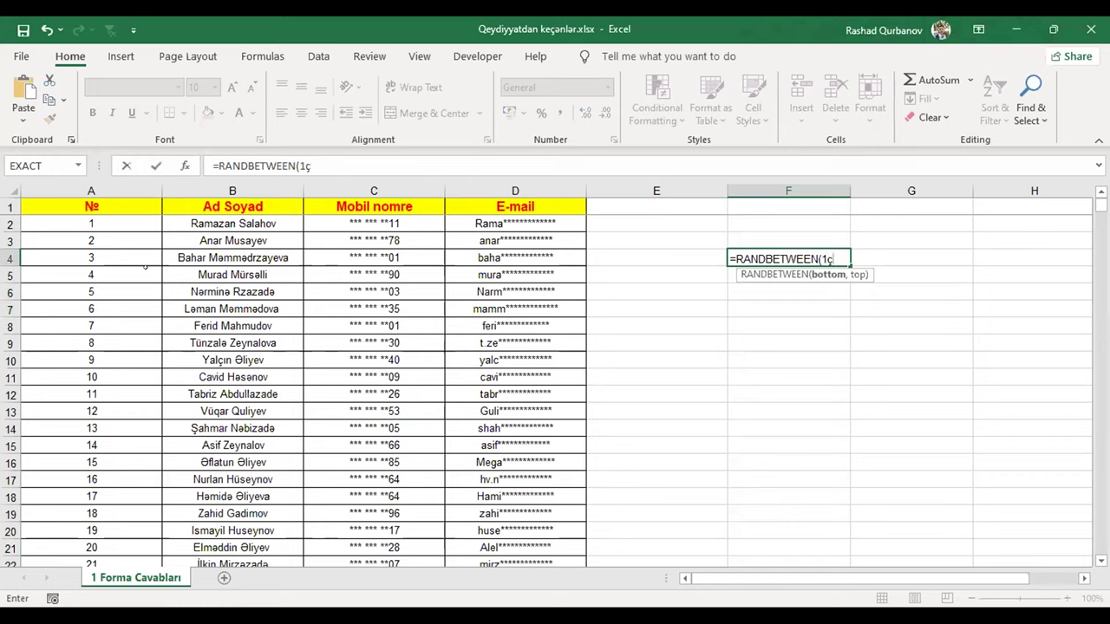
pyautogui.press('BackSpace')
pyautogui.write(',')
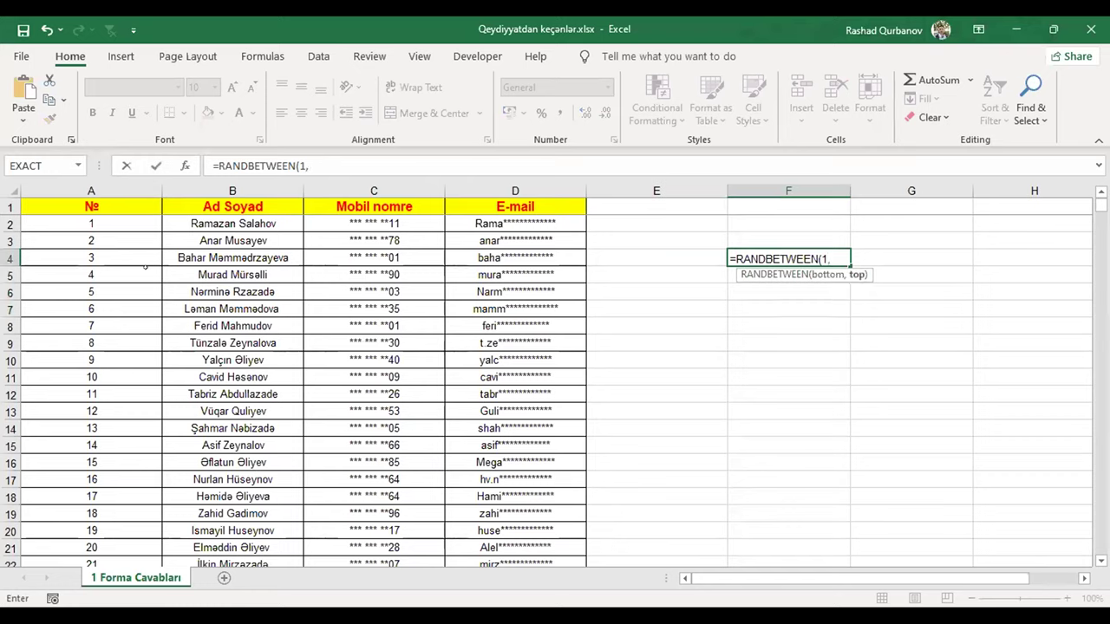
pyautogui.write('692)')
pyautogui.press('Return')
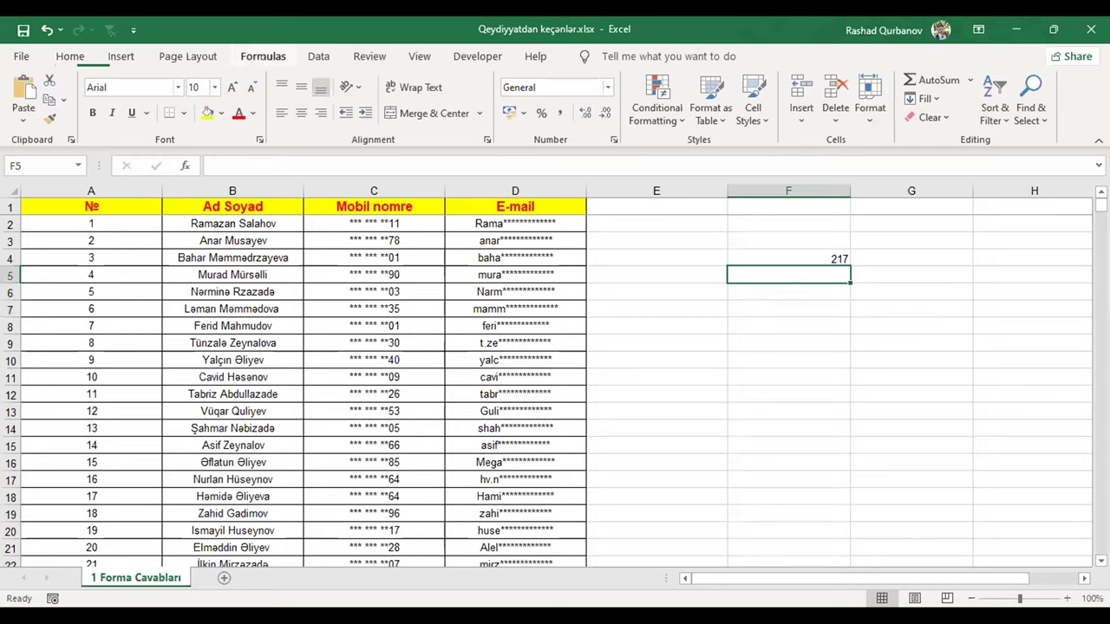
pyautogui.click(263, 56)
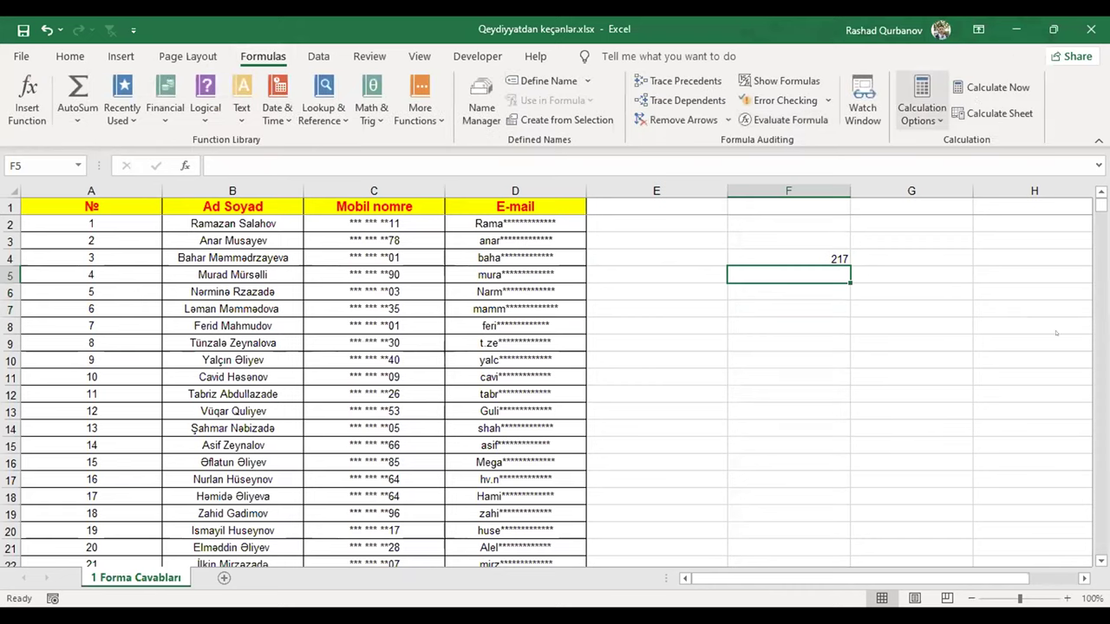
pyautogui.press('F9')
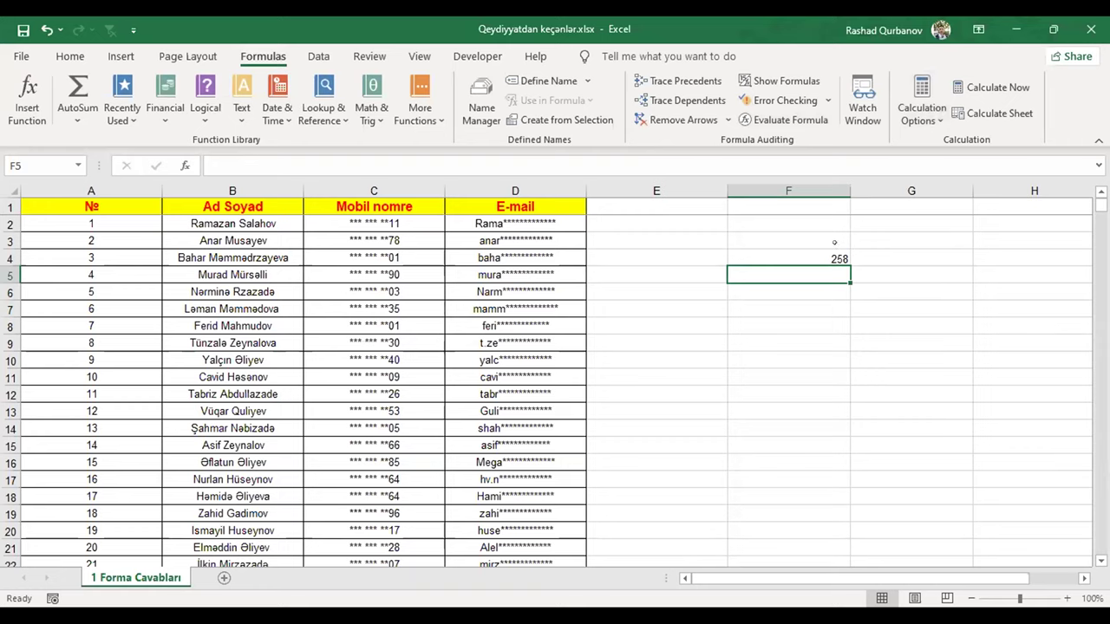
pyautogui.press('Up')
pyautogui.press('F2')
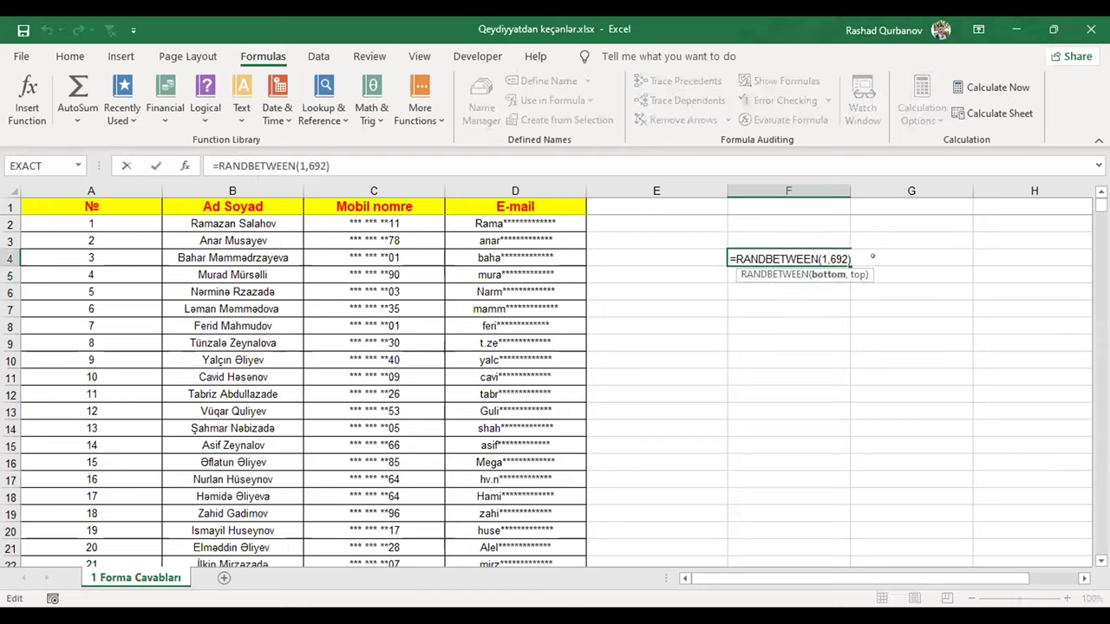
pyautogui.press('Return')
pyautogui.press('F9')
pyautogui.press('F9')
pyautogui.press('F9')
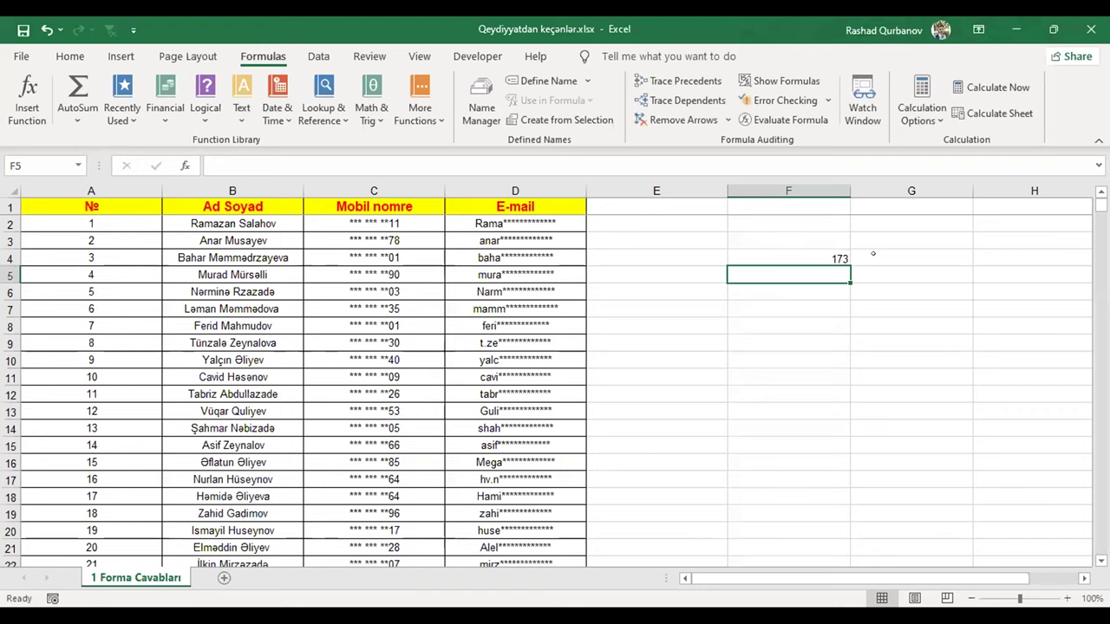
pyautogui.click(873, 254)
pyautogui.click(821, 257)
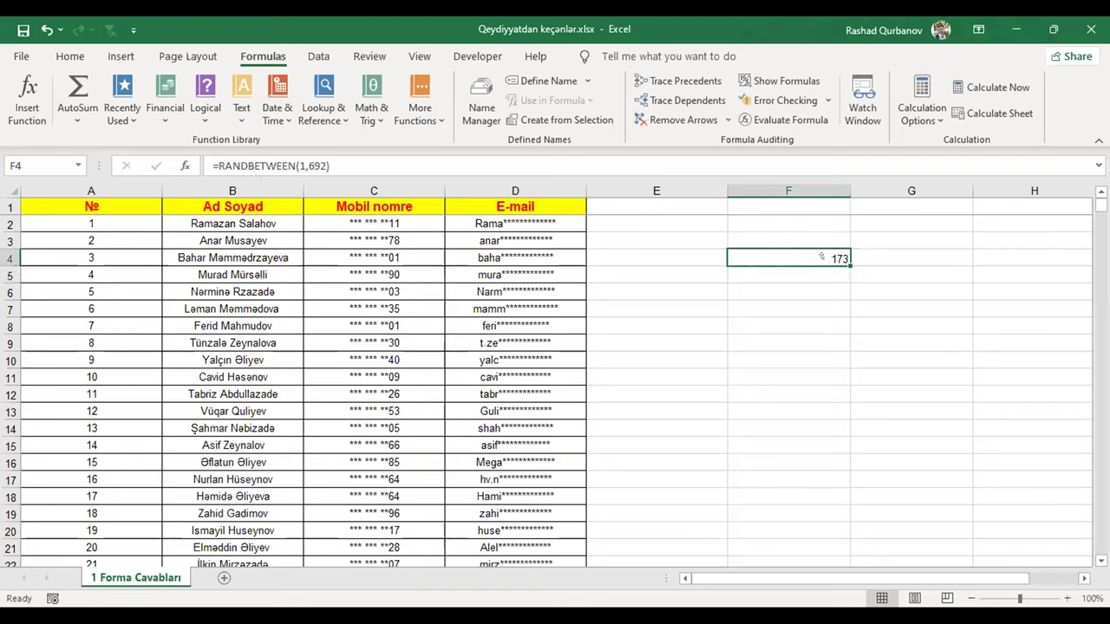
pyautogui.click(902, 253)
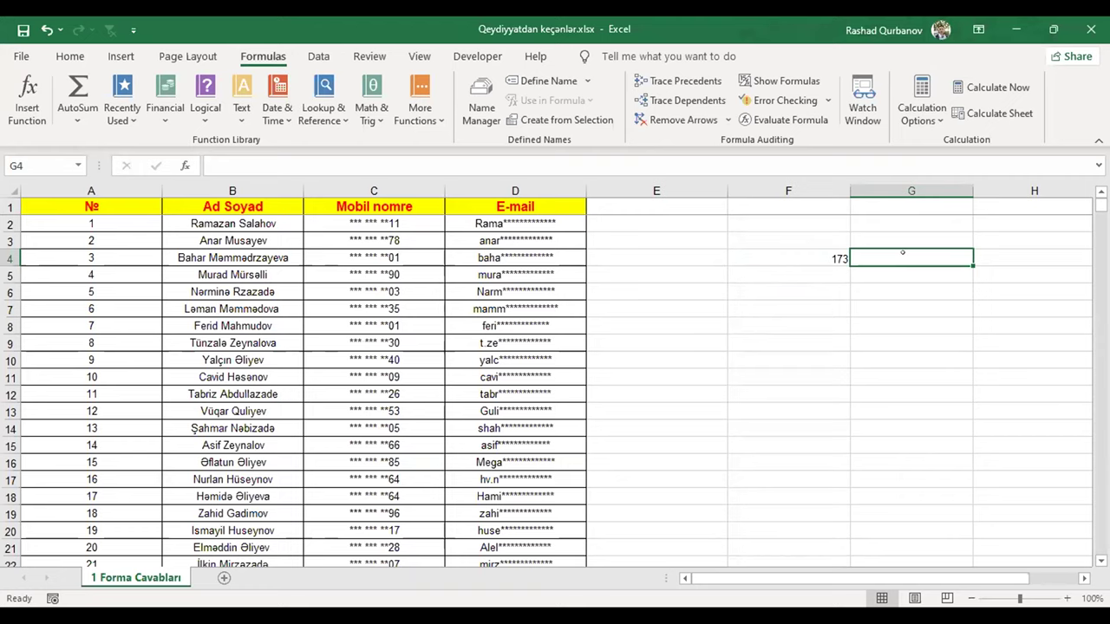
# - Enter =VLOOKUP(F4,A:B,2,0) in G4 to return the drawn registrant's name
pyautogui.write('=')
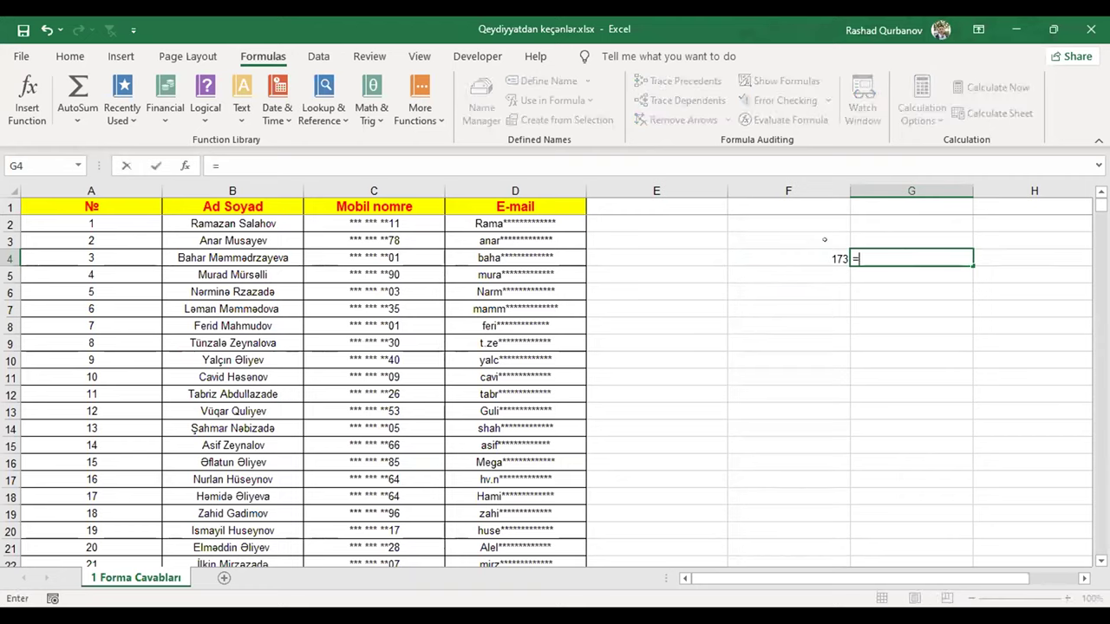
pyautogui.write('vl')
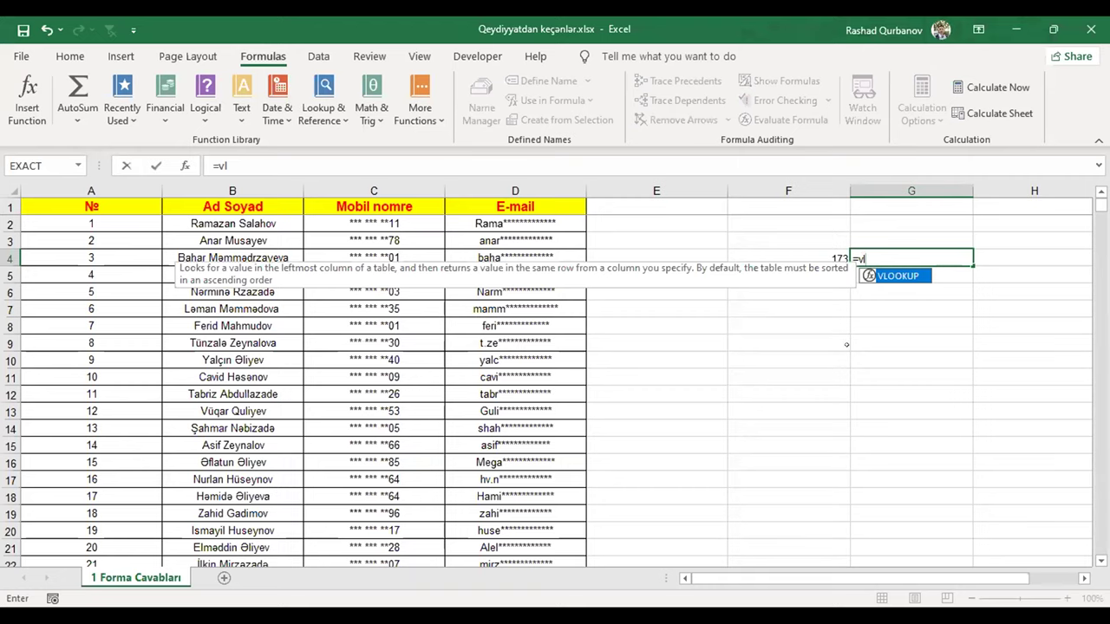
pyautogui.press('Tab')
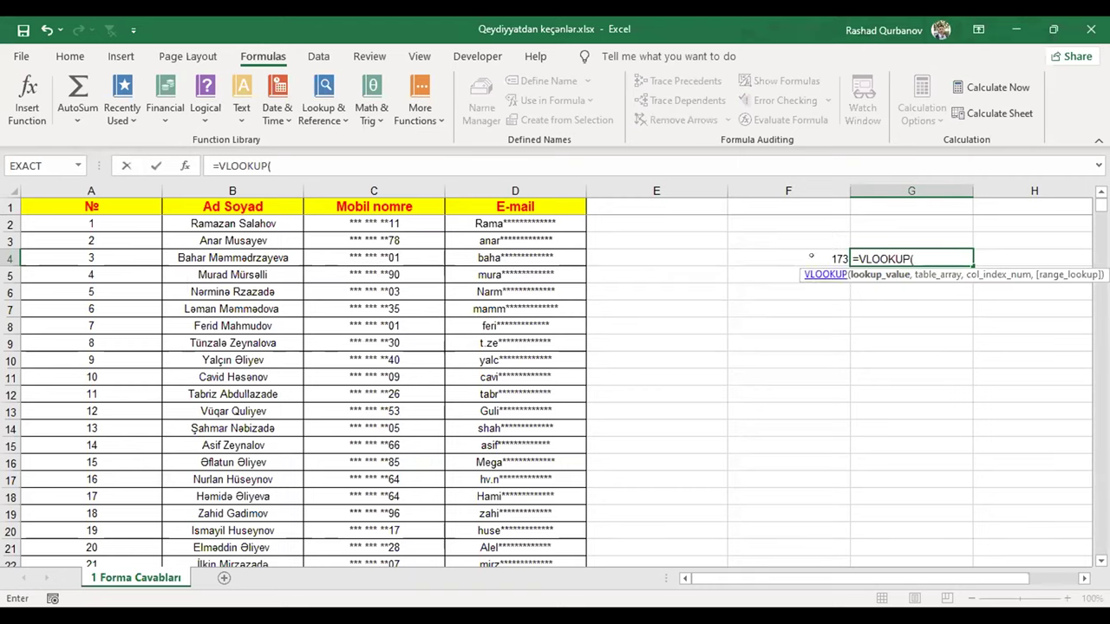
pyautogui.click(810, 257)
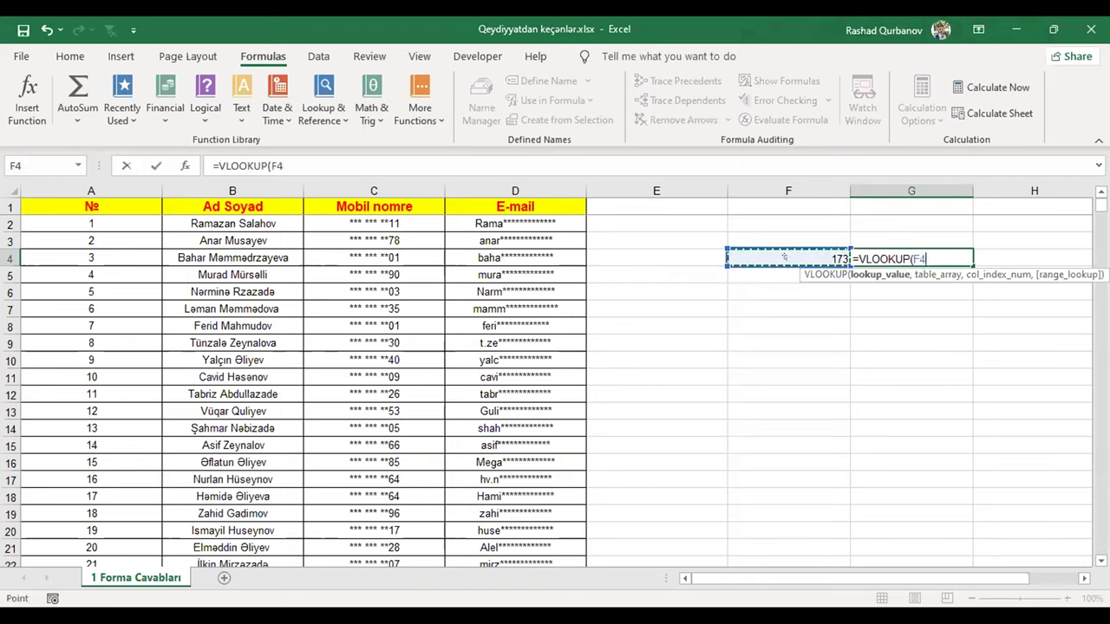
pyautogui.write('ç')
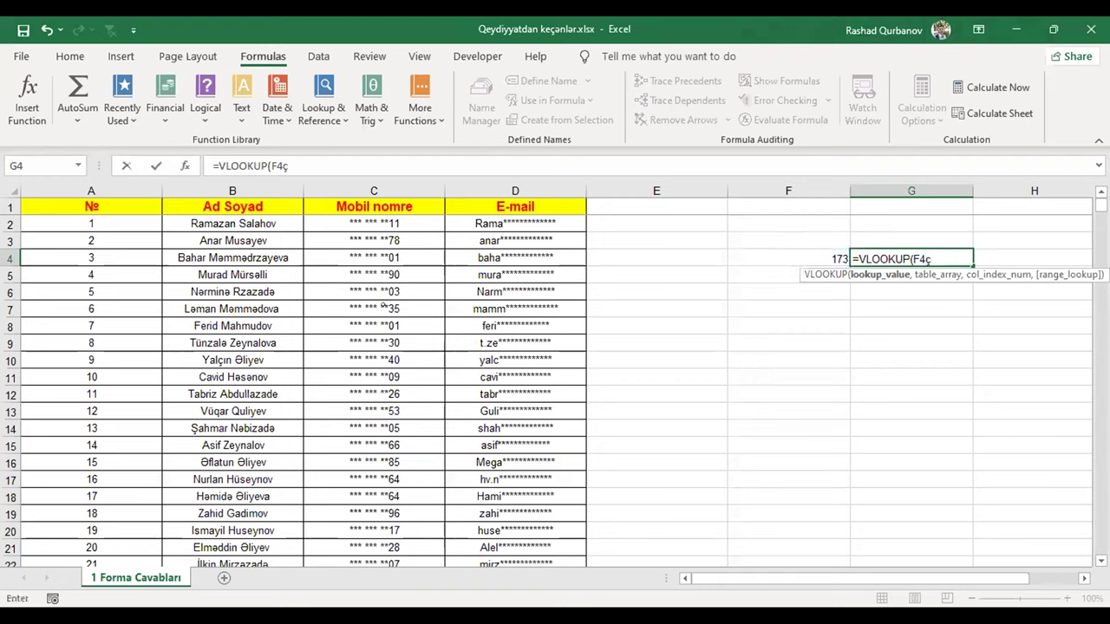
pyautogui.press('BackSpace')
pyautogui.write(',')
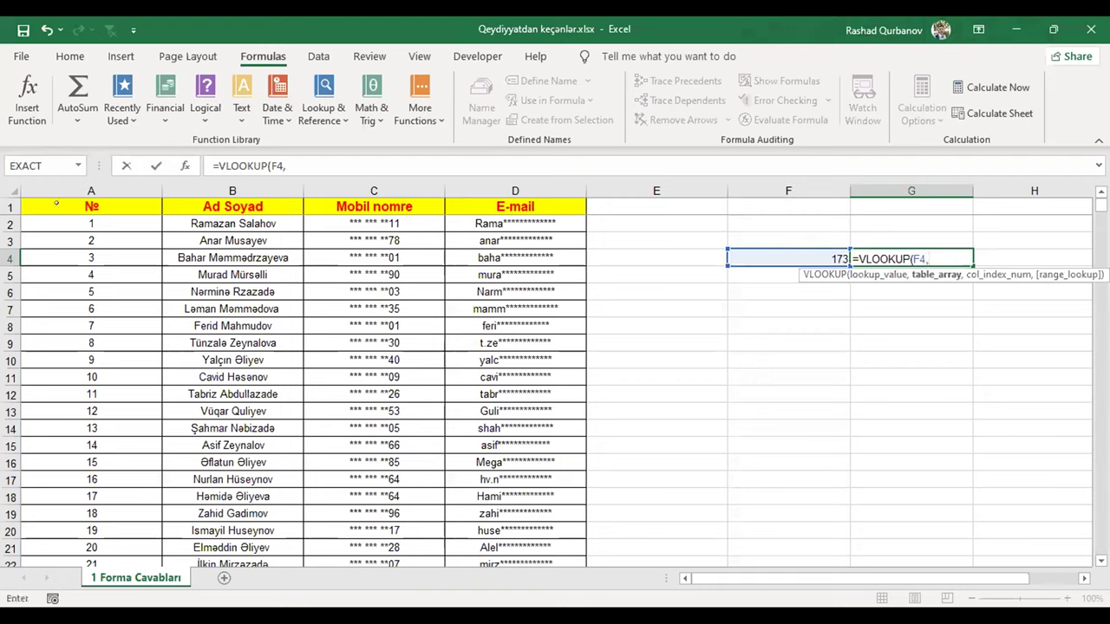
pyautogui.click(156, 191)
pyautogui.moveTo(187, 188); pyautogui.dragTo(188, 177)
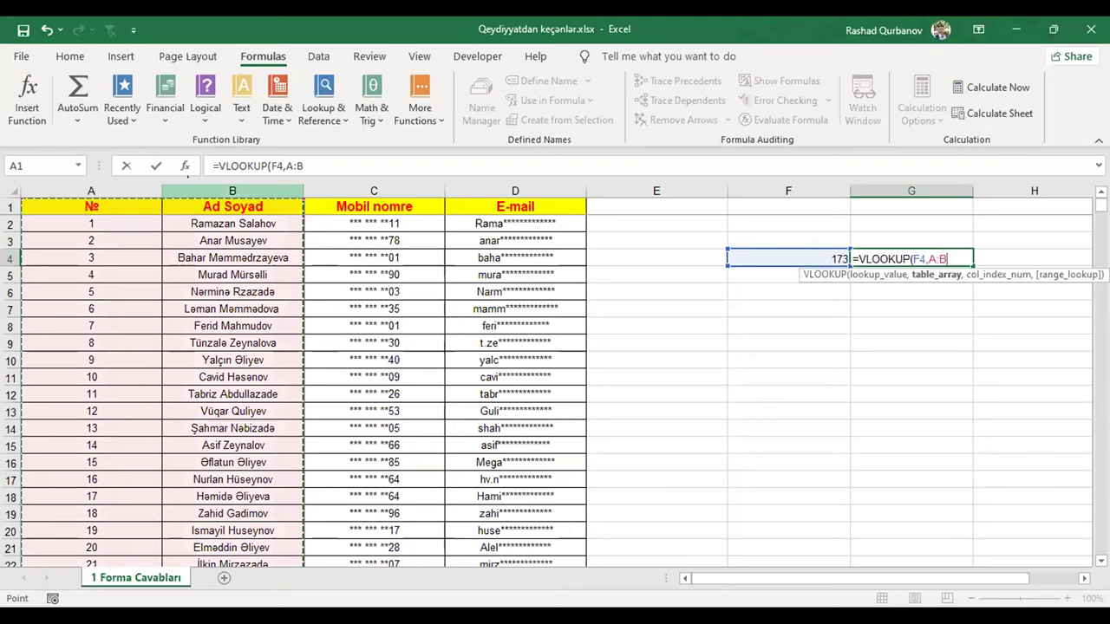
pyautogui.write(',2,0')
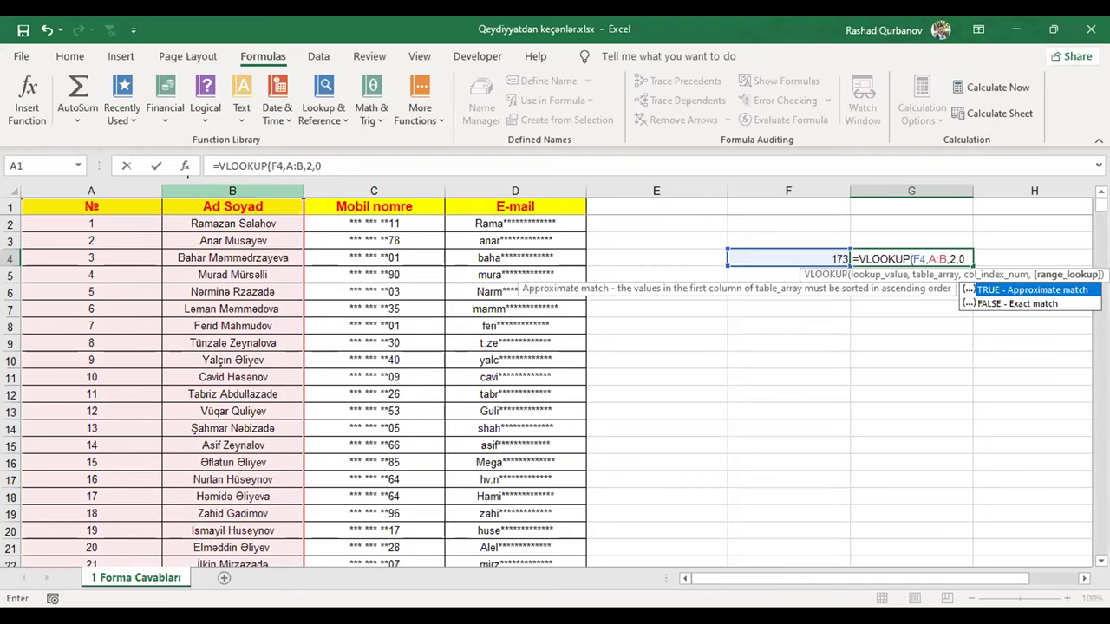
pyautogui.write(')')
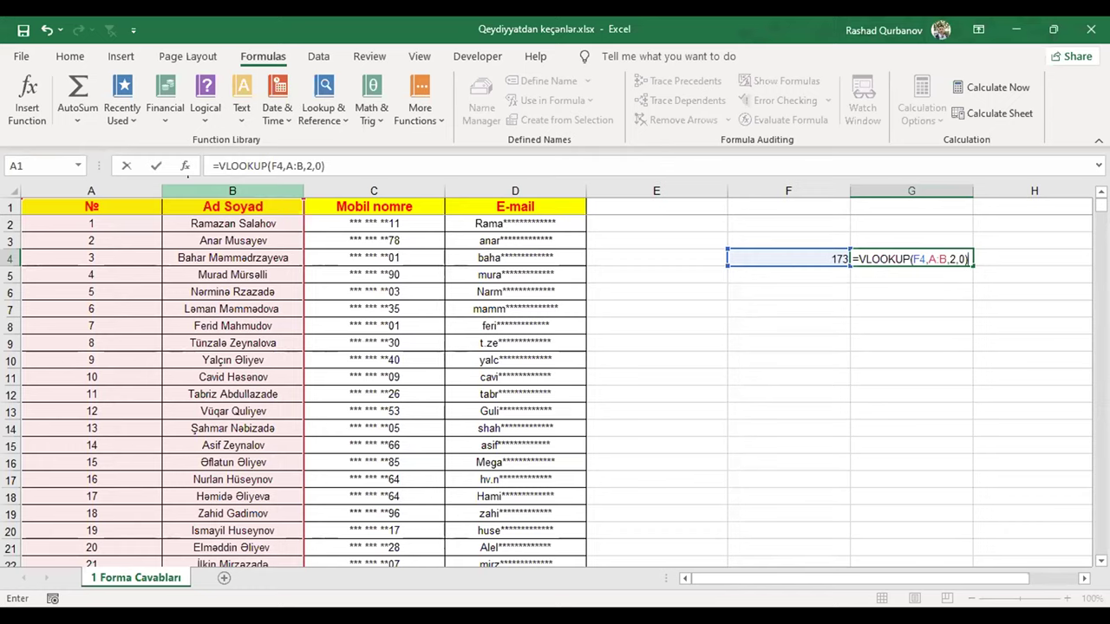
pyautogui.press('Return')
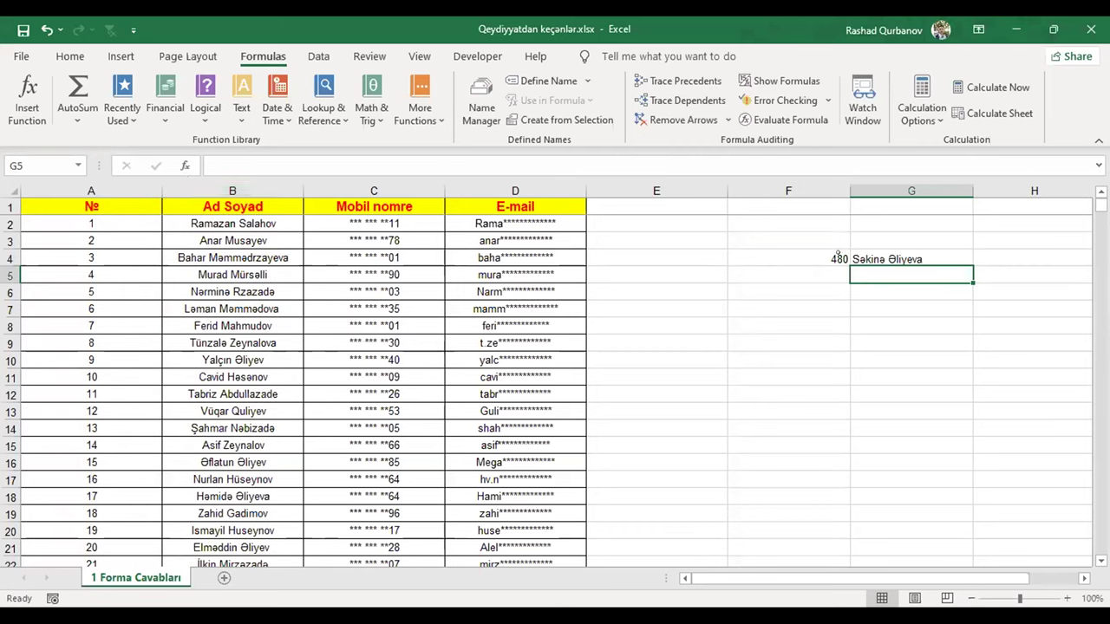
# - Recalculate the draw three times with F9, ending on registrant number 70
pyautogui.click(861, 255)
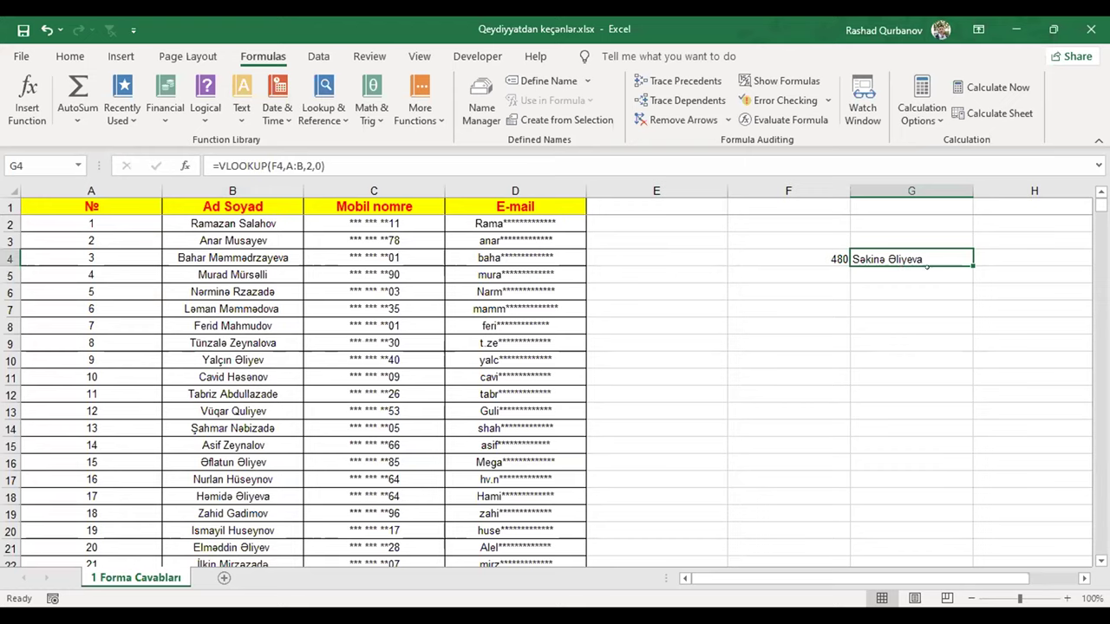
pyautogui.press('F9')
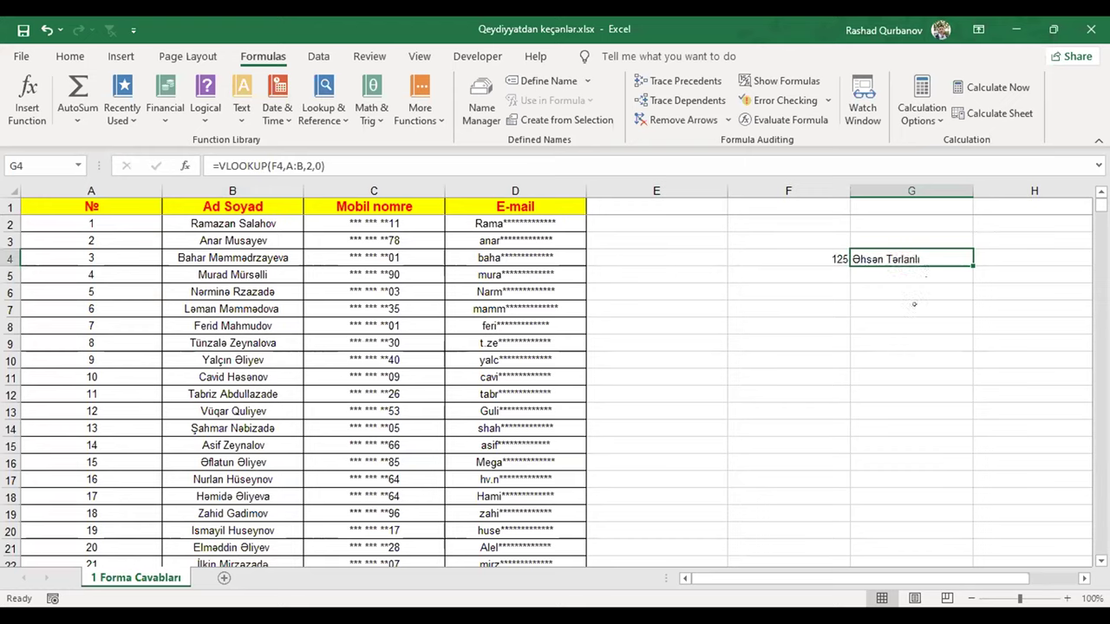
pyautogui.press('F9')
pyautogui.press('F9')
pyautogui.press('F9')
pyautogui.press('F9')
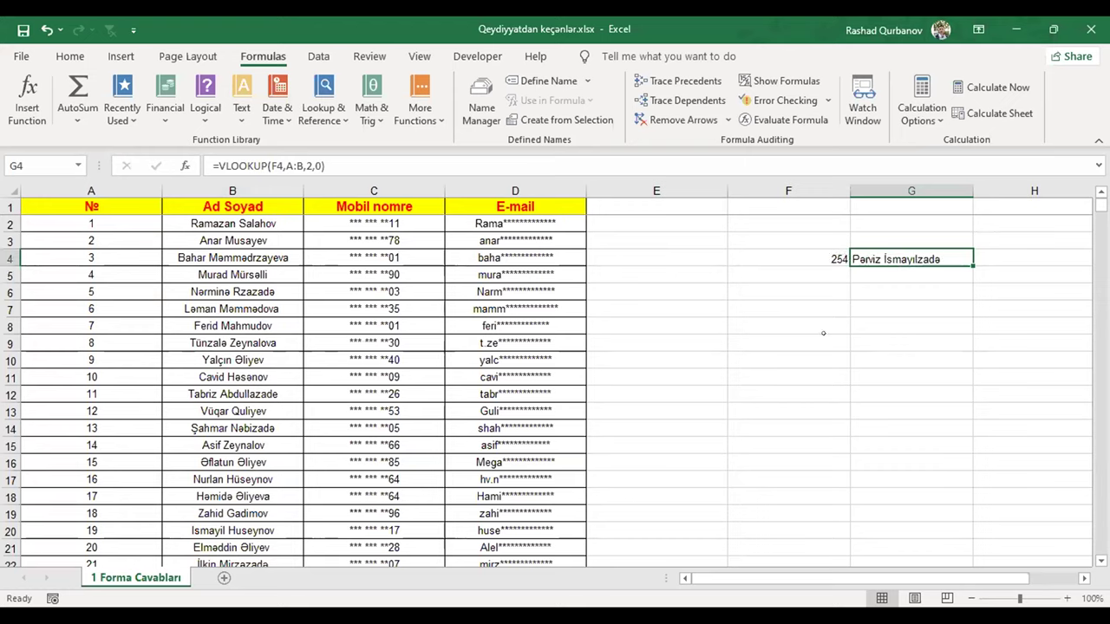
pyautogui.press('F9')
pyautogui.press('F9')
pyautogui.press('F9')
pyautogui.press('F9')
pyautogui.press('F9')
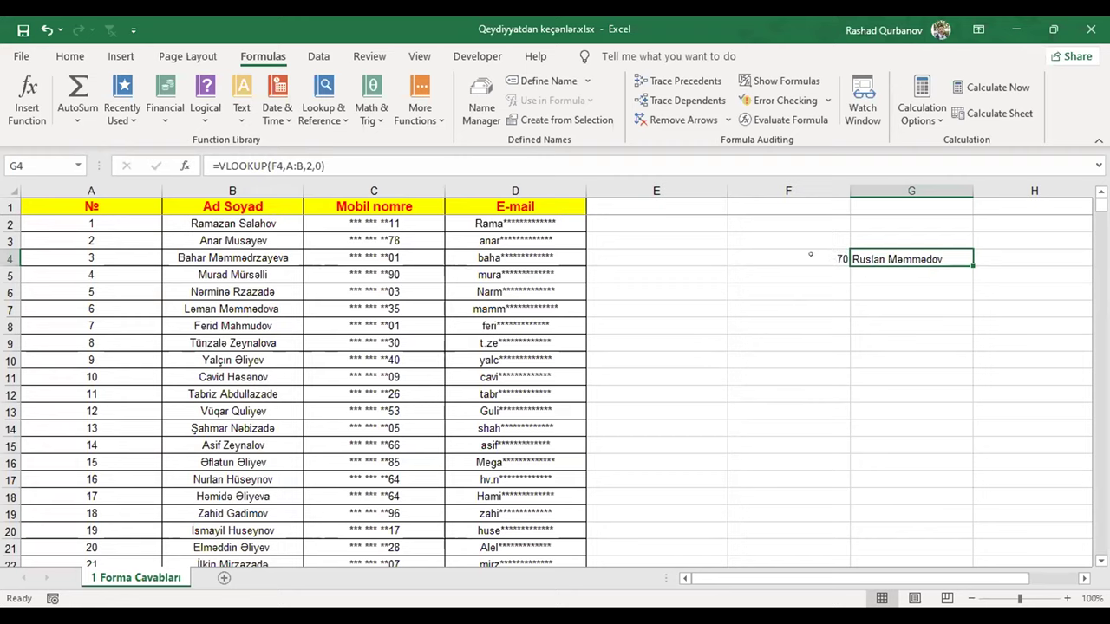
pyautogui.press('Left')
pyautogui.press('Left')
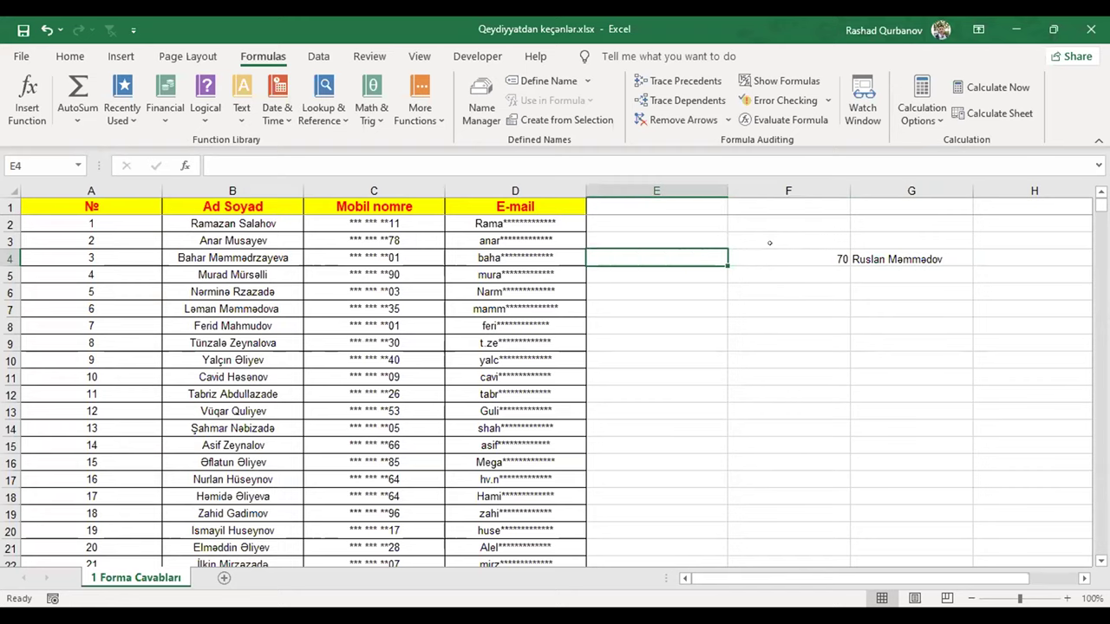
# - Enter the prize labels 100%, 50% and 30% in E4, E5 and E6
pyautogui.write('100%')
pyautogui.press('Return')
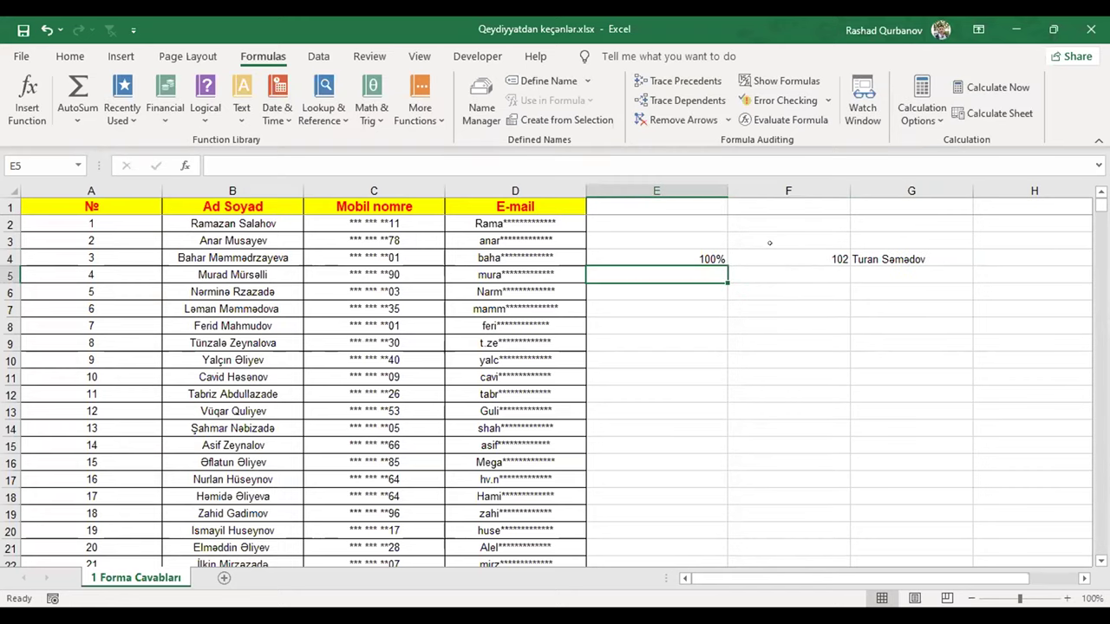
pyautogui.write('80')
pyautogui.press('BackSpace')
pyautogui.press('BackSpace')
pyautogui.write('50%')
pyautogui.press('Return')
pyautogui.write('30%')
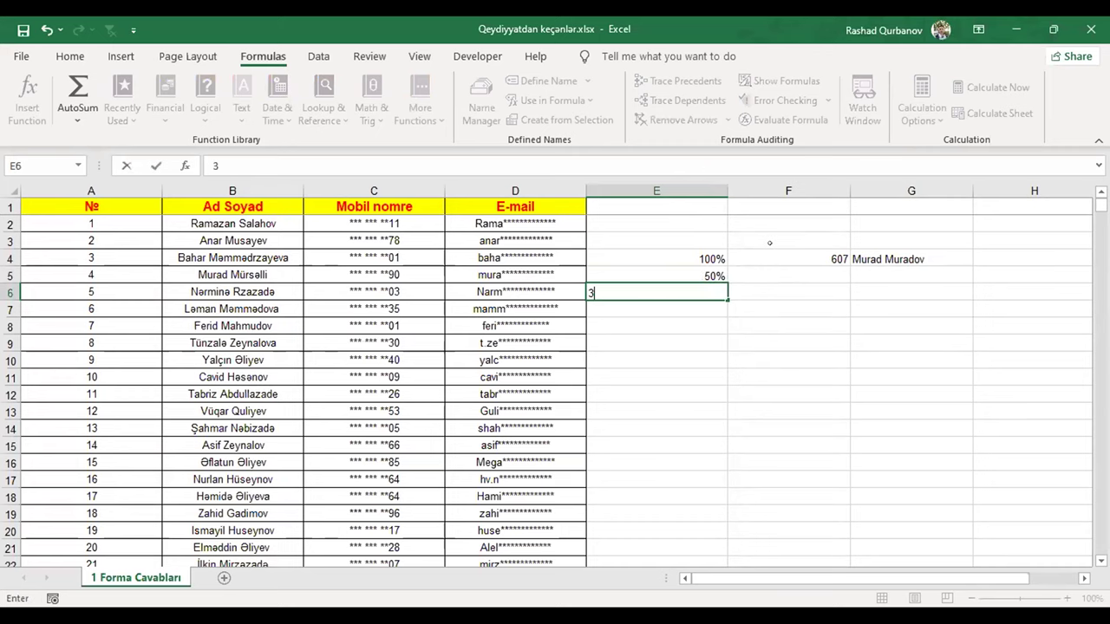
pyautogui.press('Return')
pyautogui.moveTo(828, 191); pyautogui.dragTo(906, 191)
# - Autofit columns F and G and lock the A:B lookup range in G4's formula
pyautogui.doubleClick(973, 191)
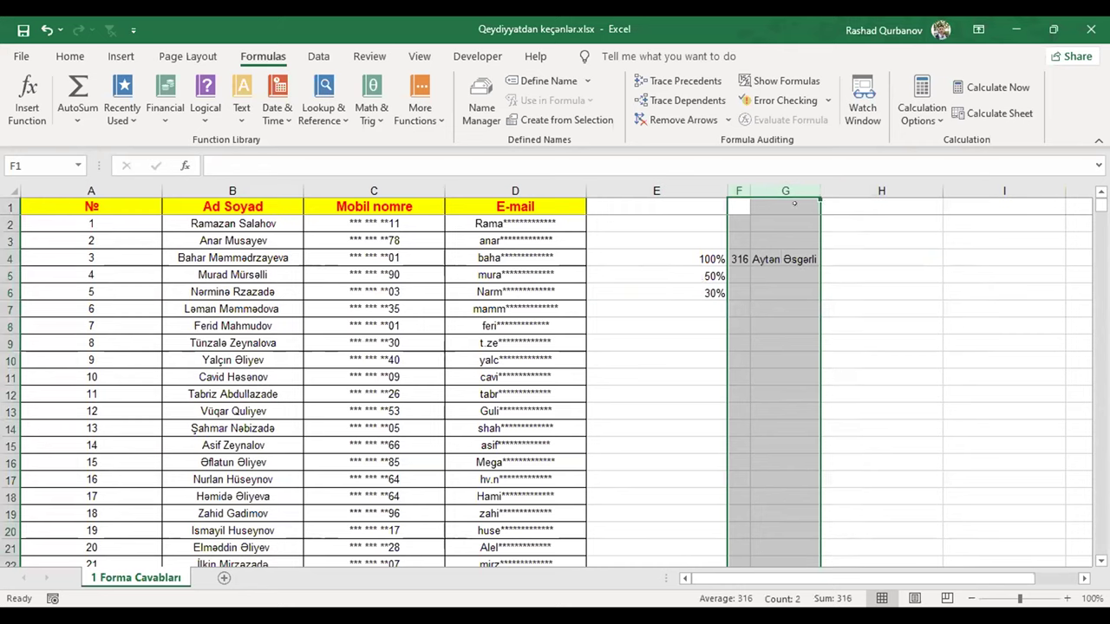
pyautogui.click(733, 257)
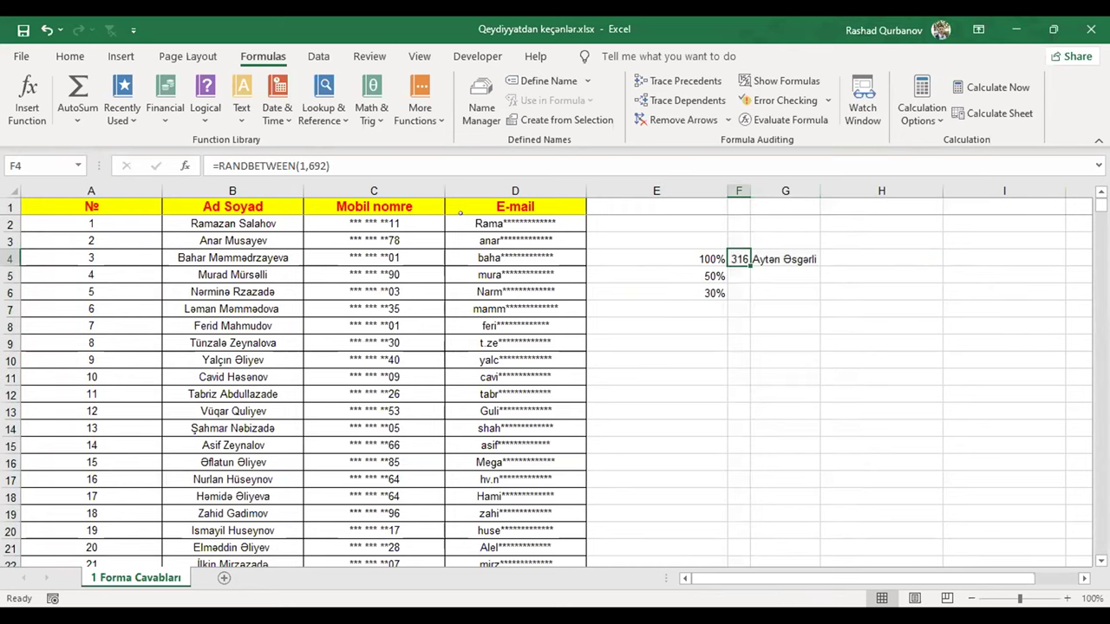
pyautogui.click(806, 258)
pyautogui.press('F2')
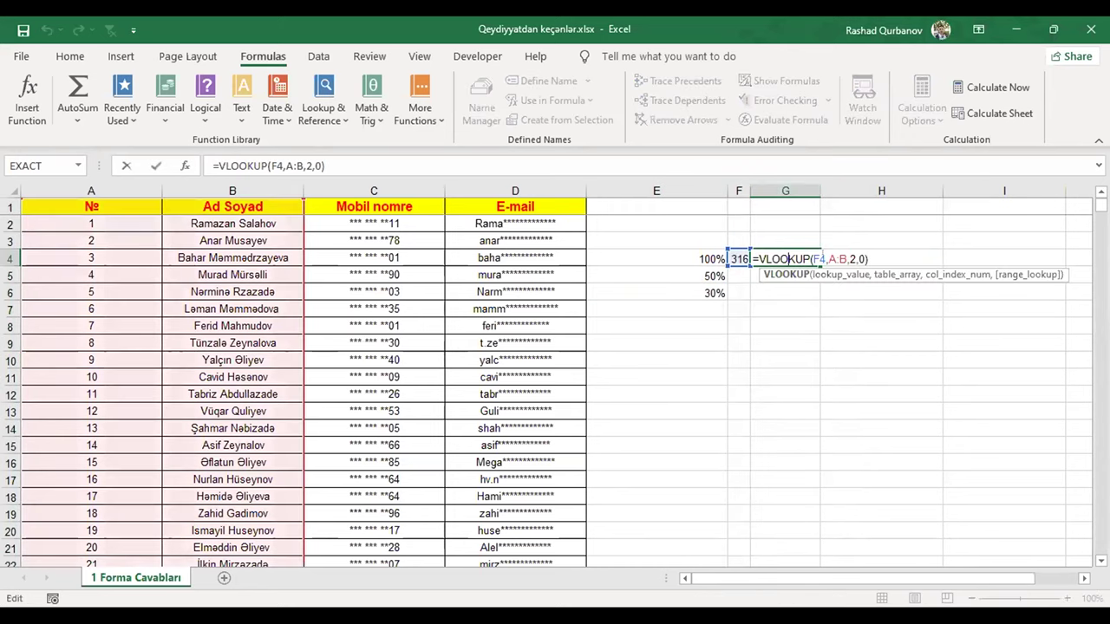
pyautogui.moveTo(829, 258); pyautogui.dragTo(838, 258)
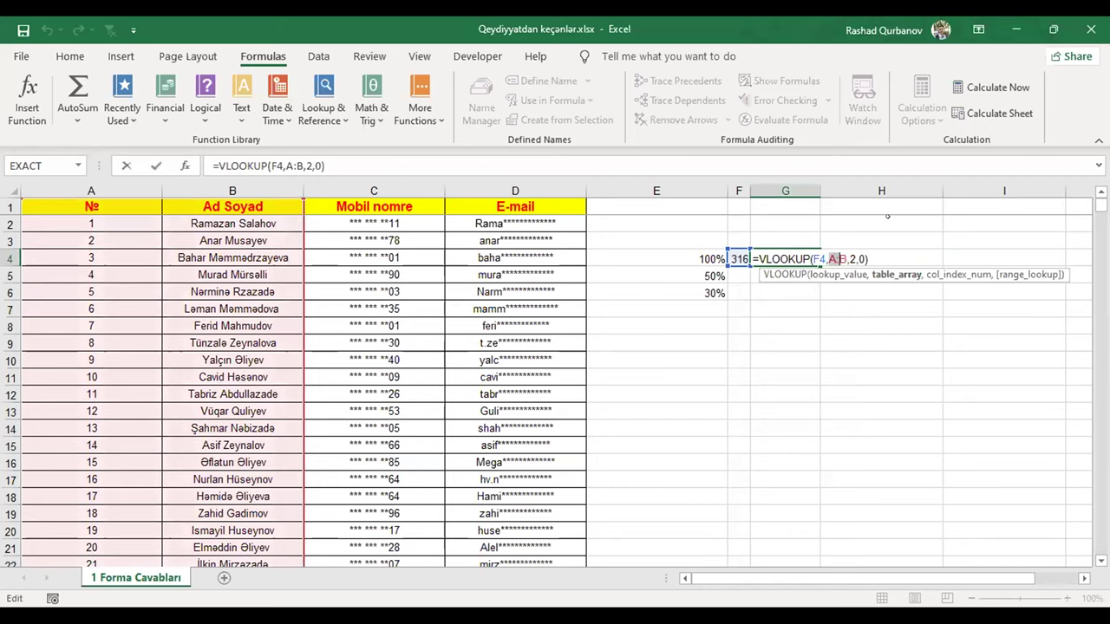
pyautogui.press('Return')
pyautogui.moveTo(738, 259); pyautogui.dragTo(796, 259)
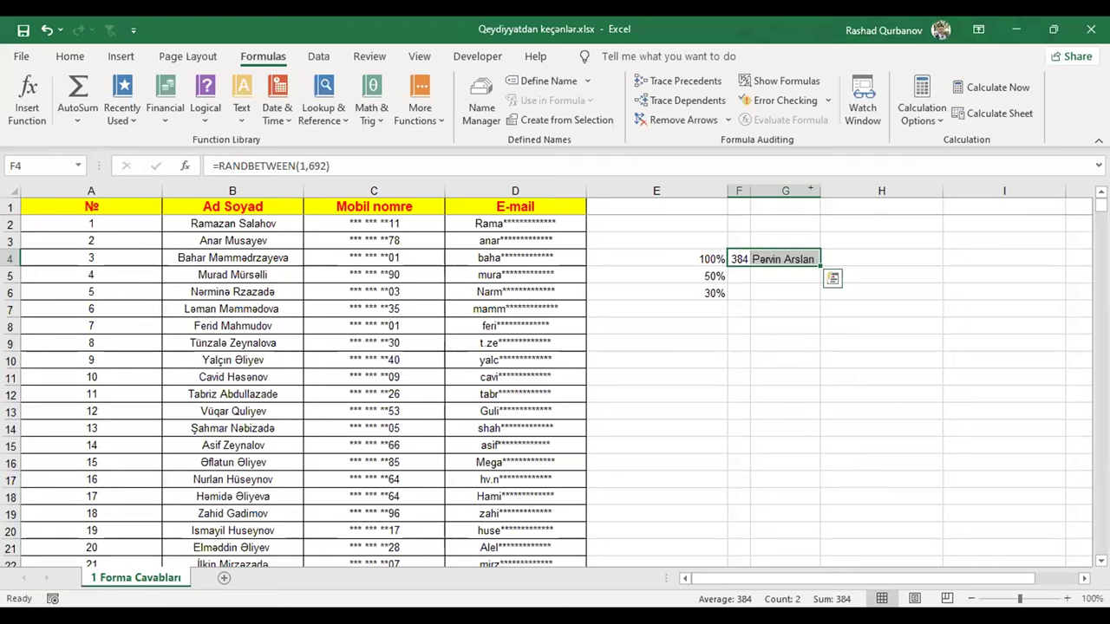
pyautogui.doubleClick(821, 196)
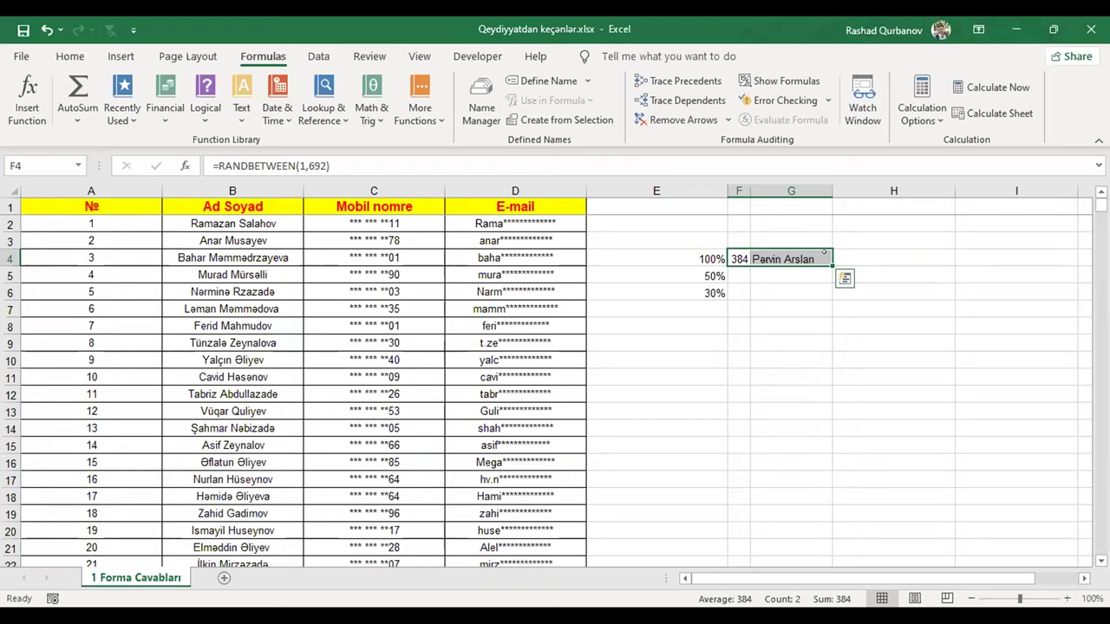
# - Copy the F4:G4 draw down to rows 5 and 6, clearing the extra row 7
pyautogui.moveTo(831, 266); pyautogui.dragTo(826, 315)
pyautogui.moveTo(748, 309); pyautogui.dragTo(786, 308)
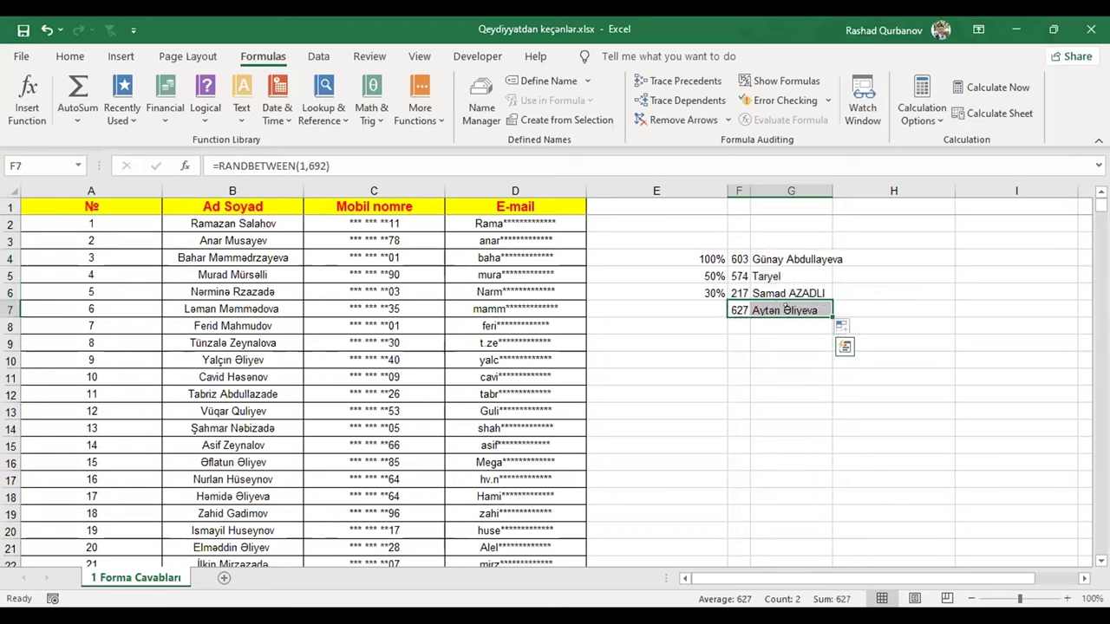
pyautogui.press('Delete')
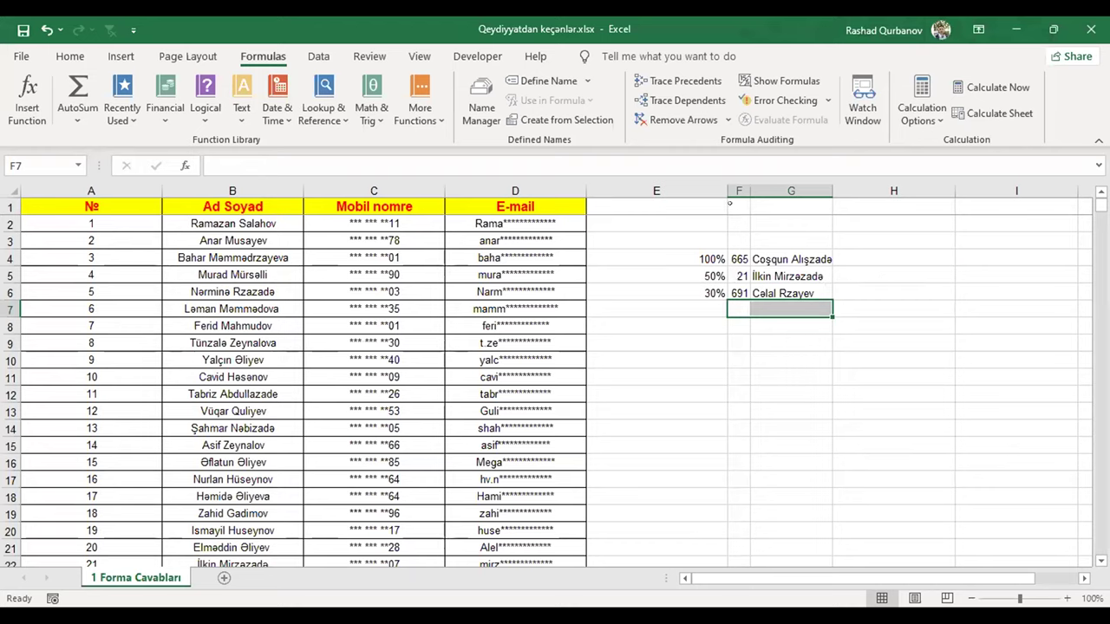
pyautogui.moveTo(730, 255); pyautogui.dragTo(806, 293)
# - Redraw the three winners five times with F9, ending at 485, 119 and 437
pyautogui.click(807, 217)
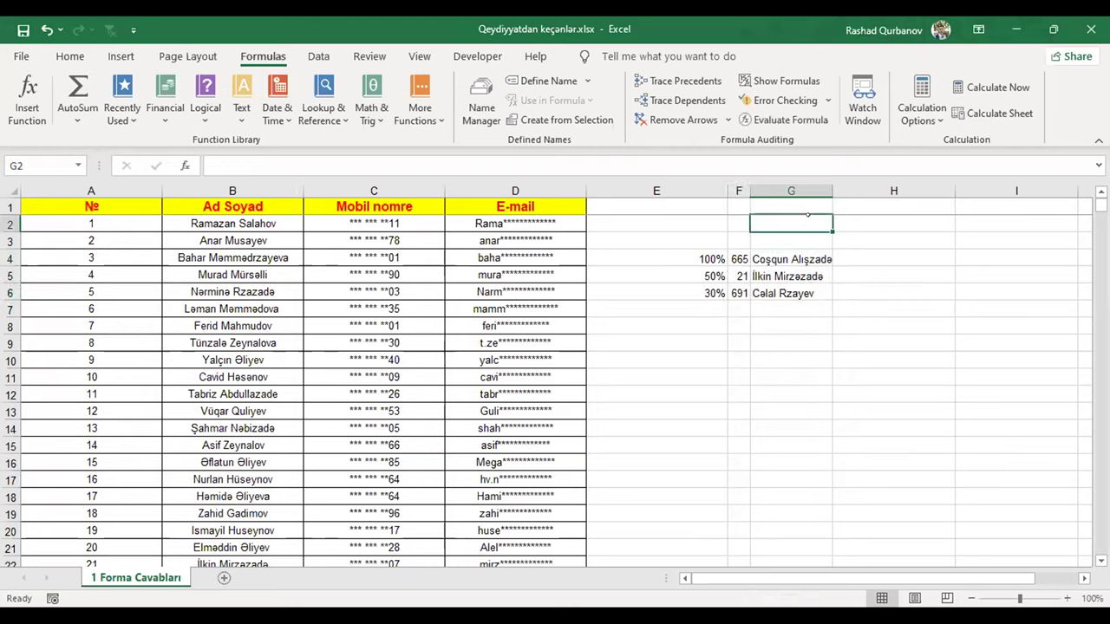
pyautogui.press('F9')
pyautogui.press('F9')
pyautogui.press('F9')
pyautogui.press('F9')
pyautogui.press('F9')
pyautogui.press('F9')
pyautogui.press('F9')
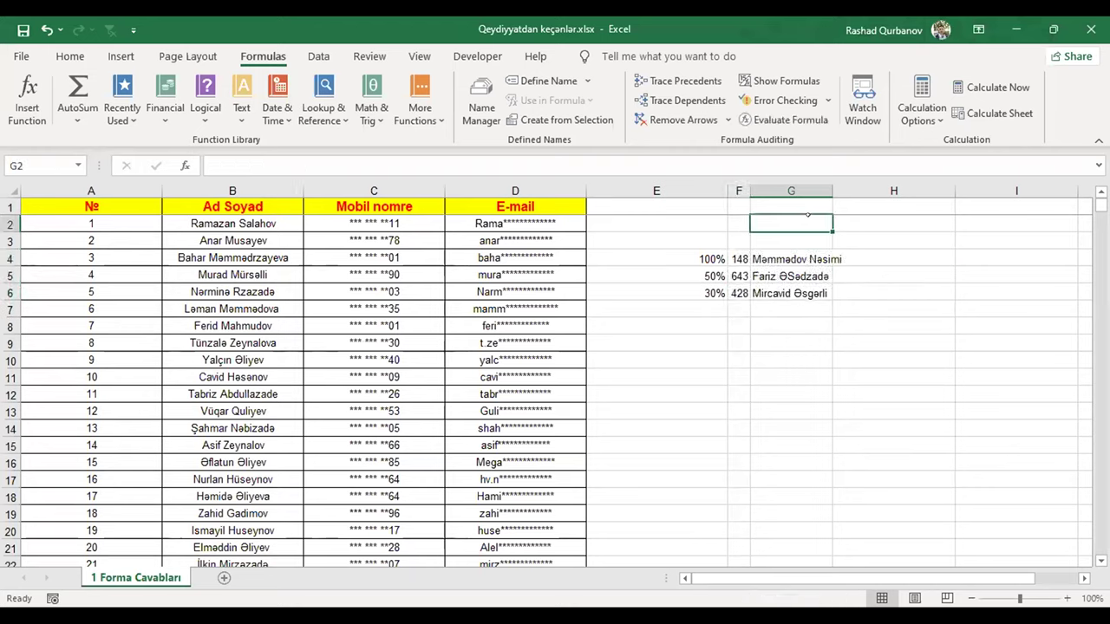
pyautogui.press('F9')
pyautogui.press('F9')
pyautogui.press('F9')
pyautogui.press('F9')
pyautogui.press('F9')
pyautogui.press('F9')
pyautogui.press('F9')
pyautogui.press('F9')
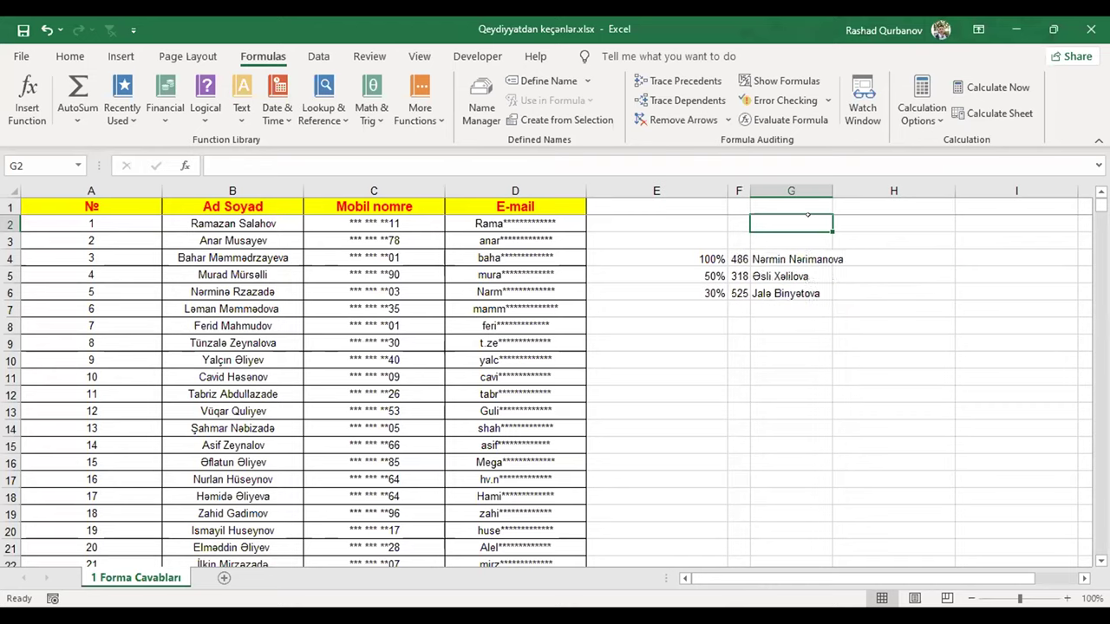
pyautogui.press('F9')
pyautogui.press('F9')
pyautogui.press('F9')
pyautogui.press('F9')
pyautogui.press('F9')
pyautogui.press('F9')
pyautogui.press('F9')
pyautogui.press('F9')
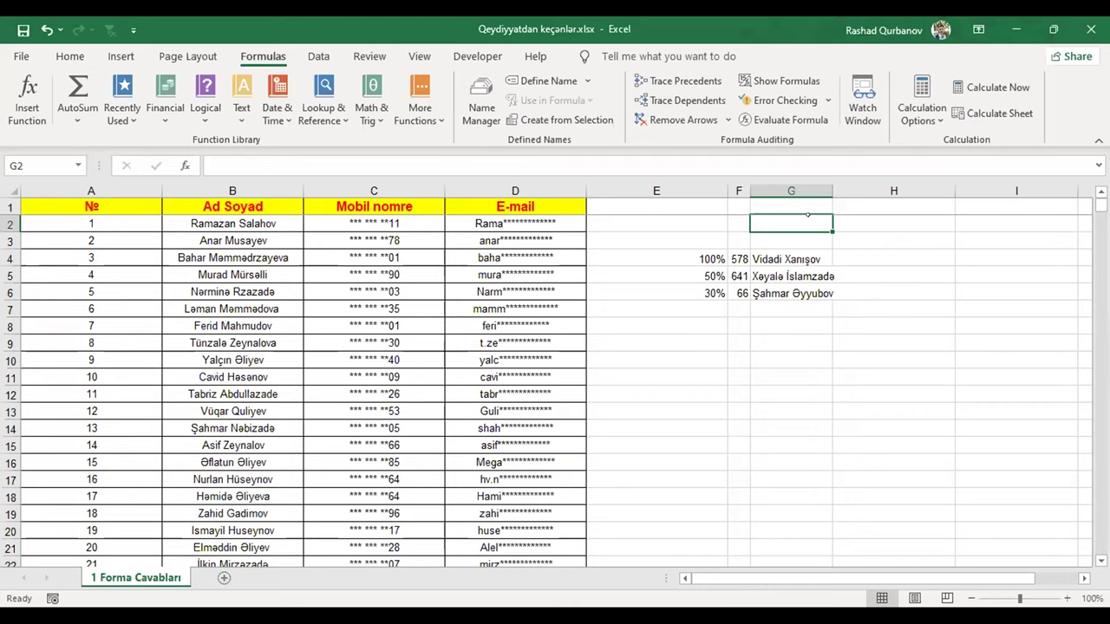
pyautogui.press('F9')
pyautogui.press('F9')
pyautogui.press('F9')
pyautogui.press('F9')
pyautogui.press('F9')
pyautogui.press('F9')
pyautogui.press('F9')
pyautogui.press('F9')
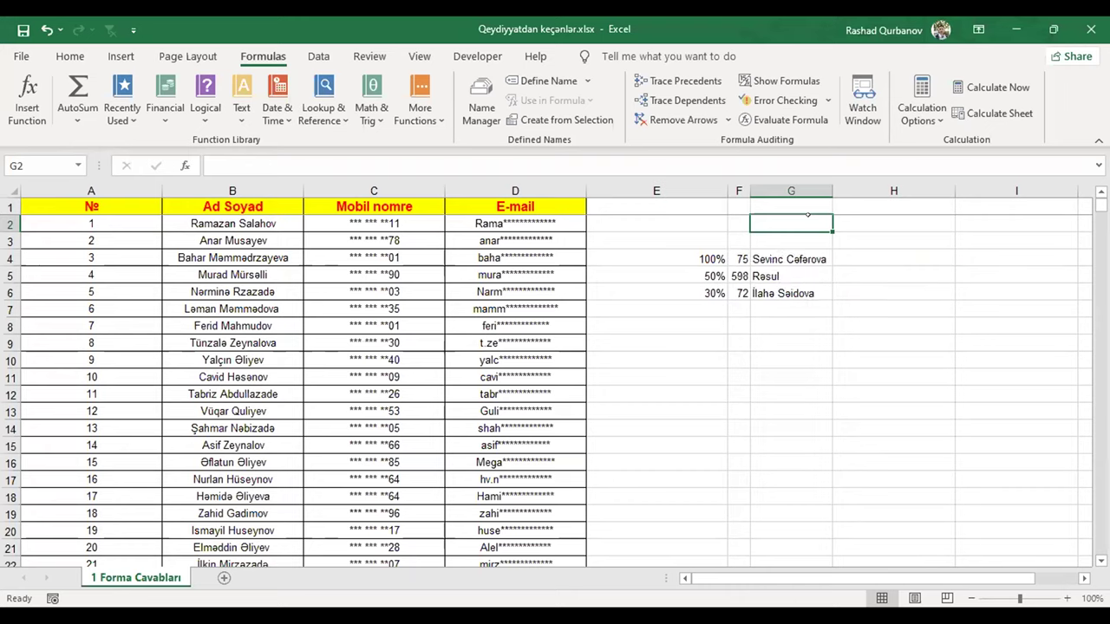
pyautogui.press('F9')
pyautogui.press('F9')
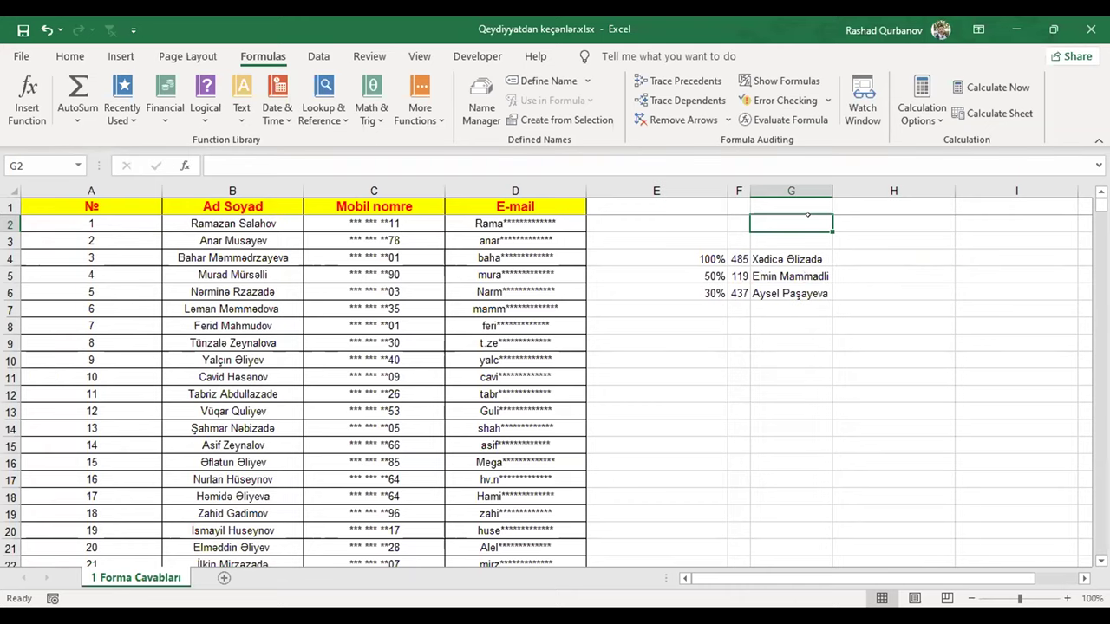